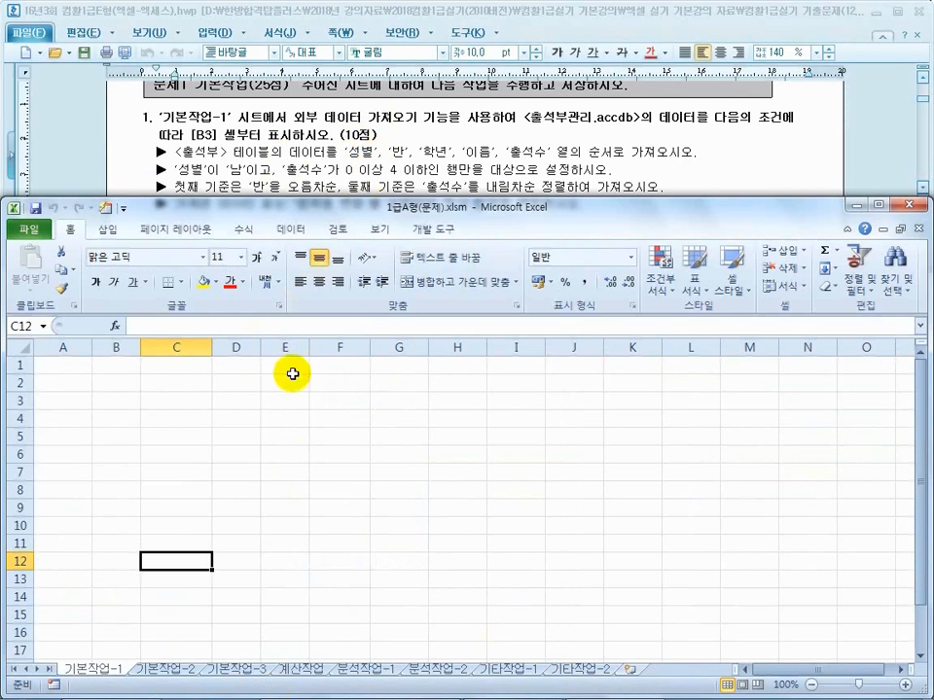
- Start a Microsoft Query import using MS Access Database* as the data source
left_click(290, 230)
left_click(126, 282)
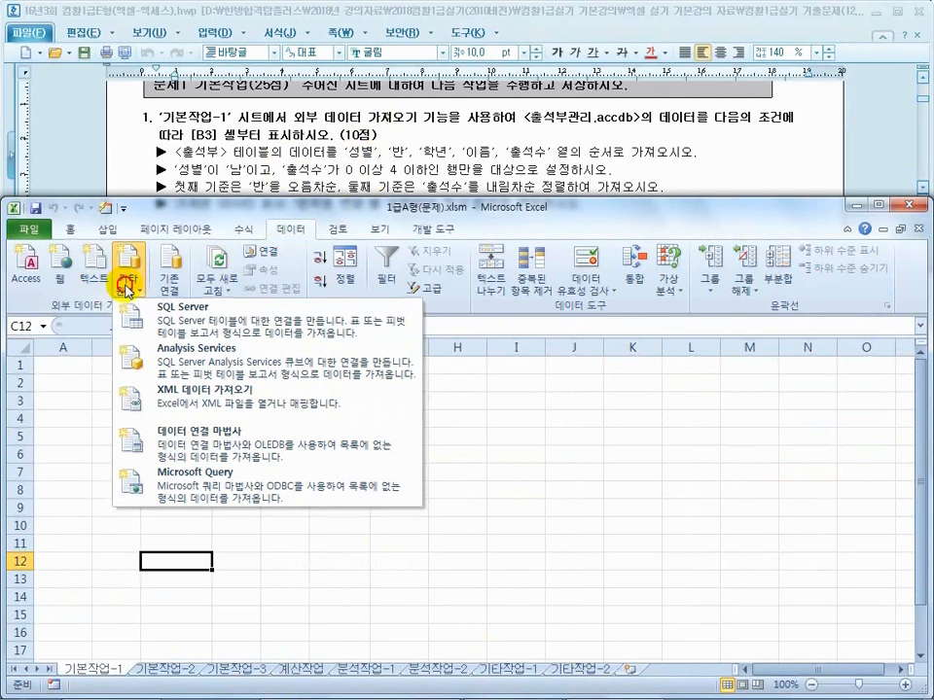
left_click(199, 482)
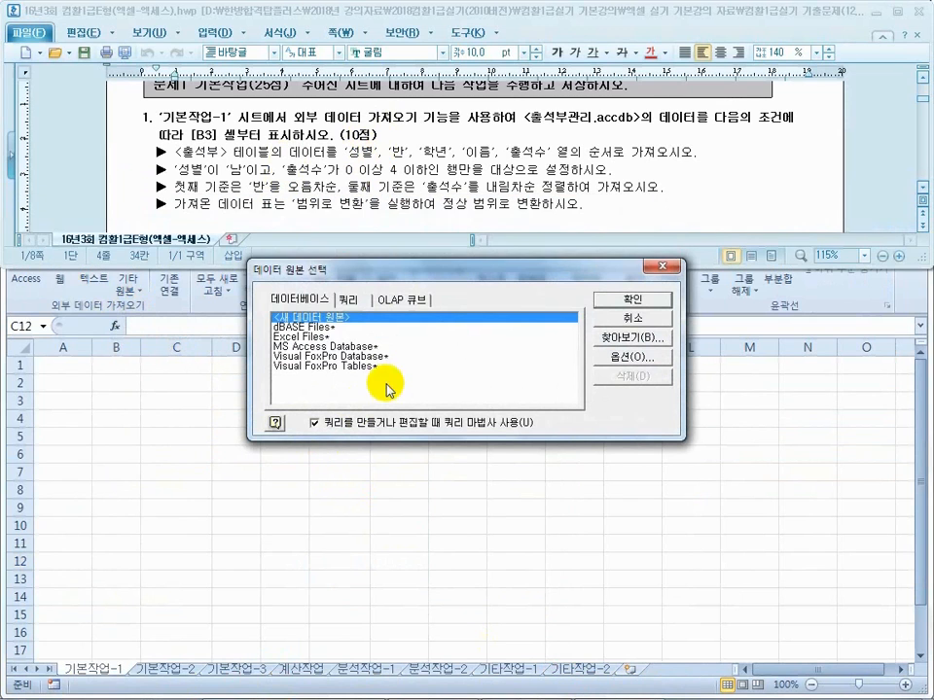
left_click(346, 347)
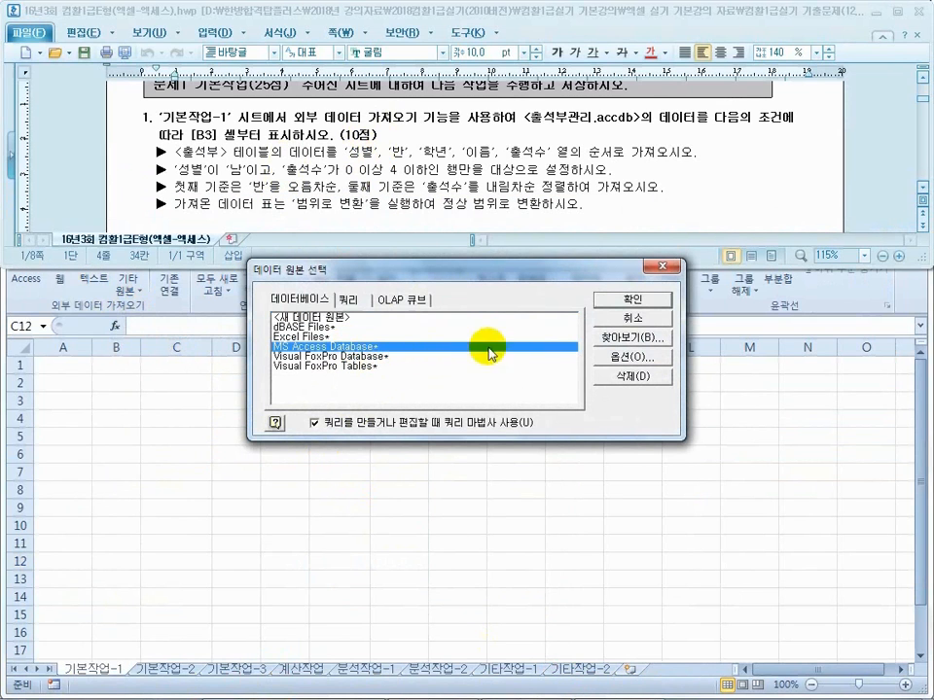
left_click(627, 302)
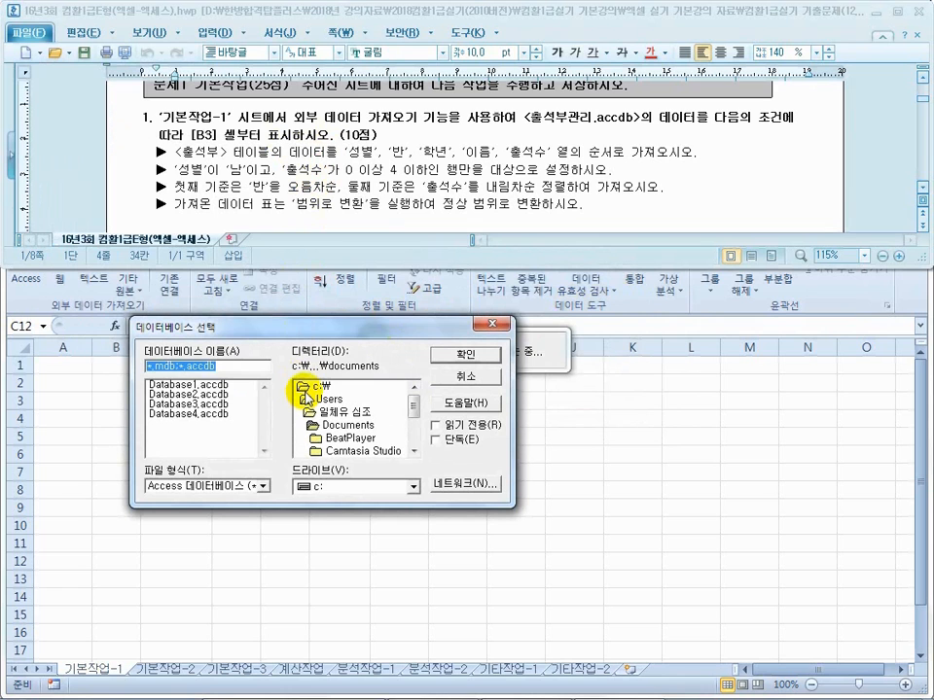
- Choose 출석부관리.accdb from the c:\OA folder as the query's database
double_click(304, 387)
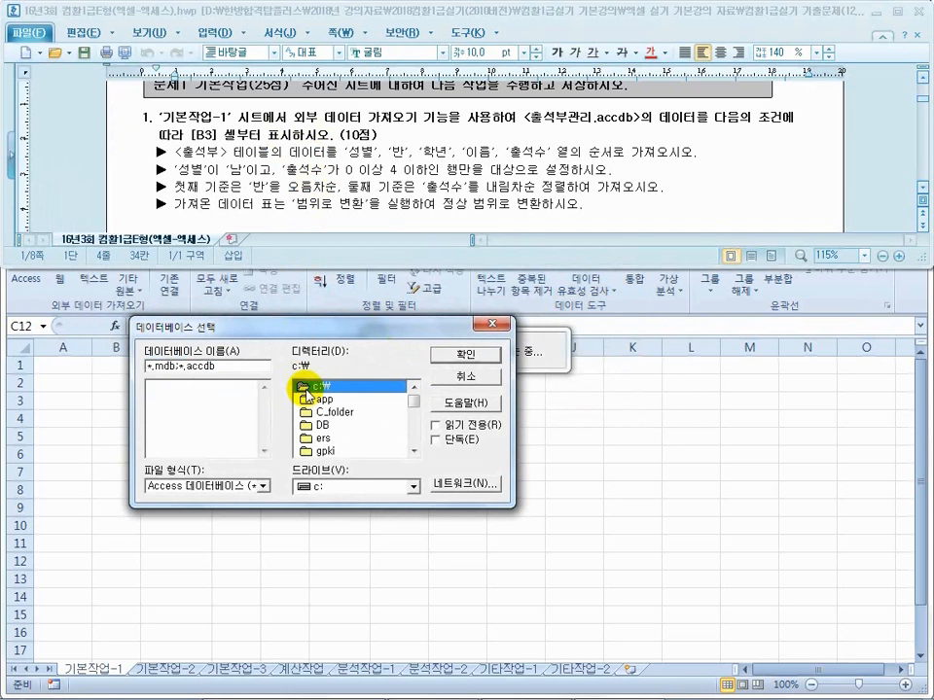
left_click(417, 409)
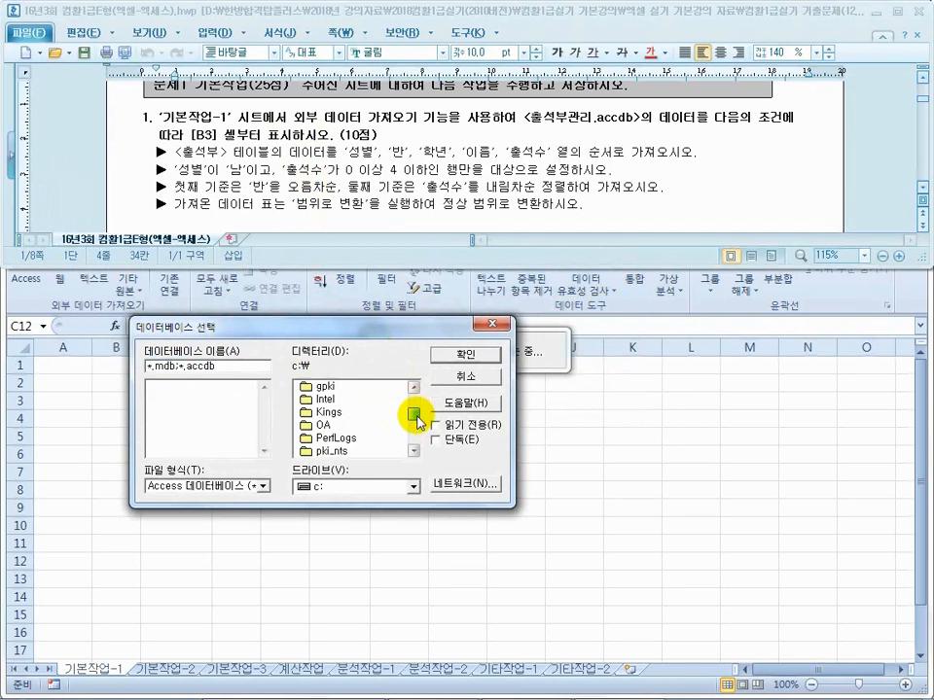
double_click(323, 427)
left_click(173, 387)
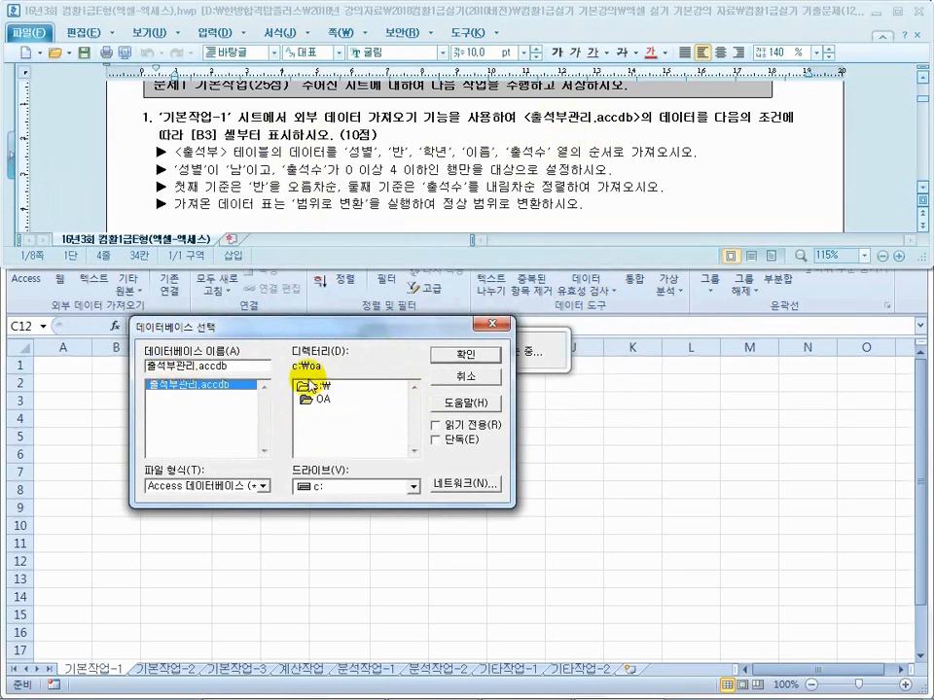
left_click(463, 358)
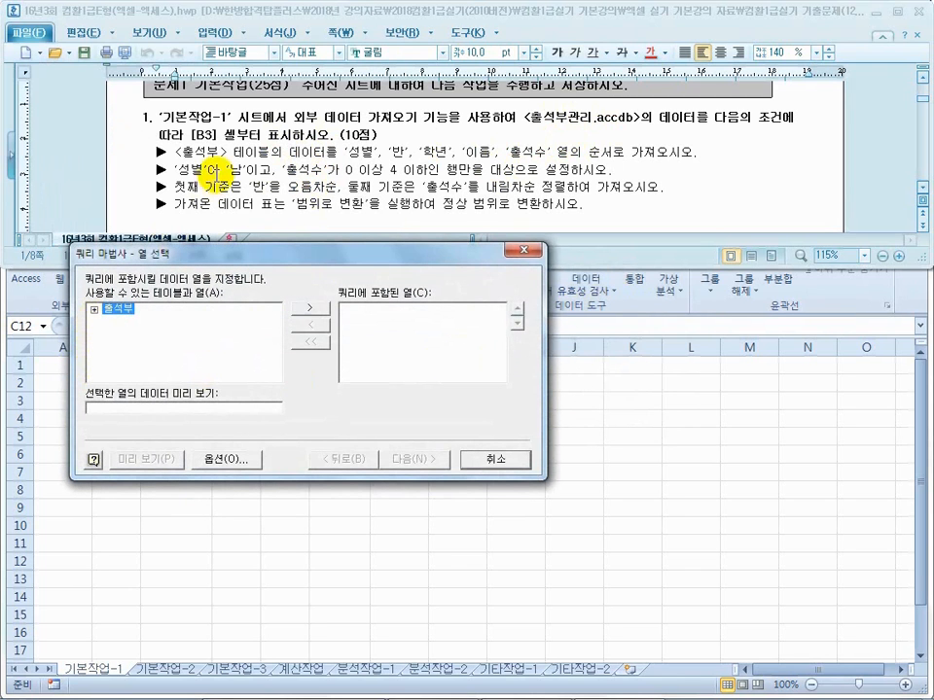
- Include the 출석부 columns 성별, 반, 학년, 이름 and 출석수 in that order and continue to the filter page
left_click(94, 310)
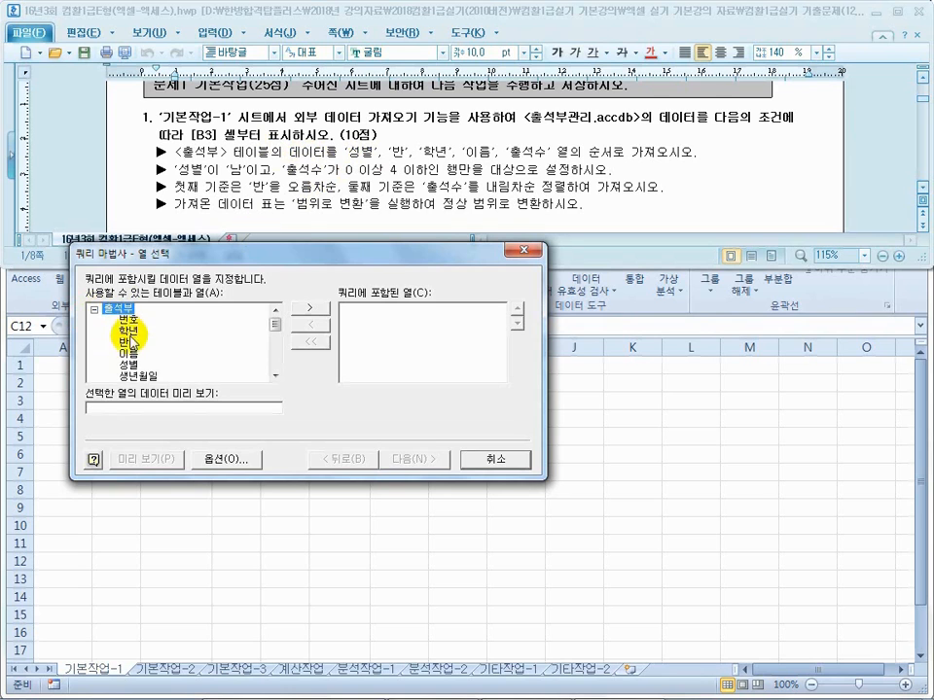
double_click(129, 365)
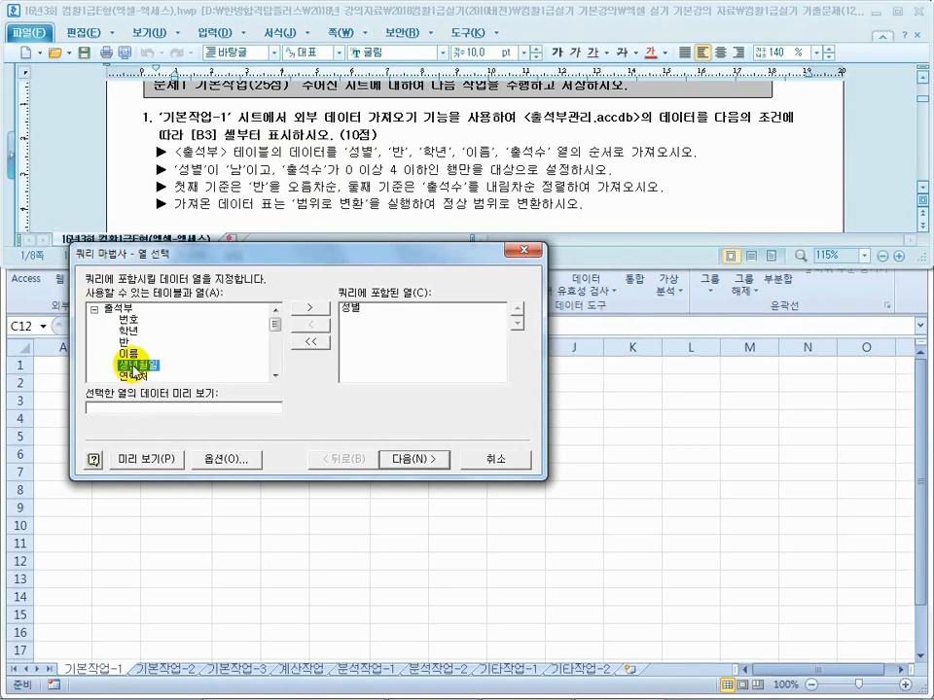
double_click(129, 342)
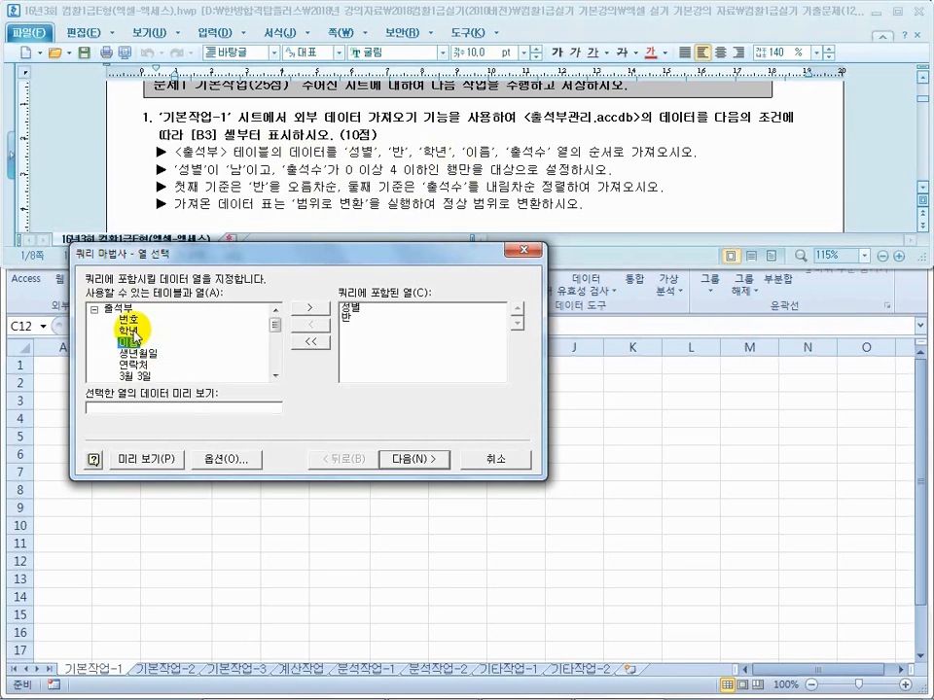
double_click(128, 331)
double_click(129, 331)
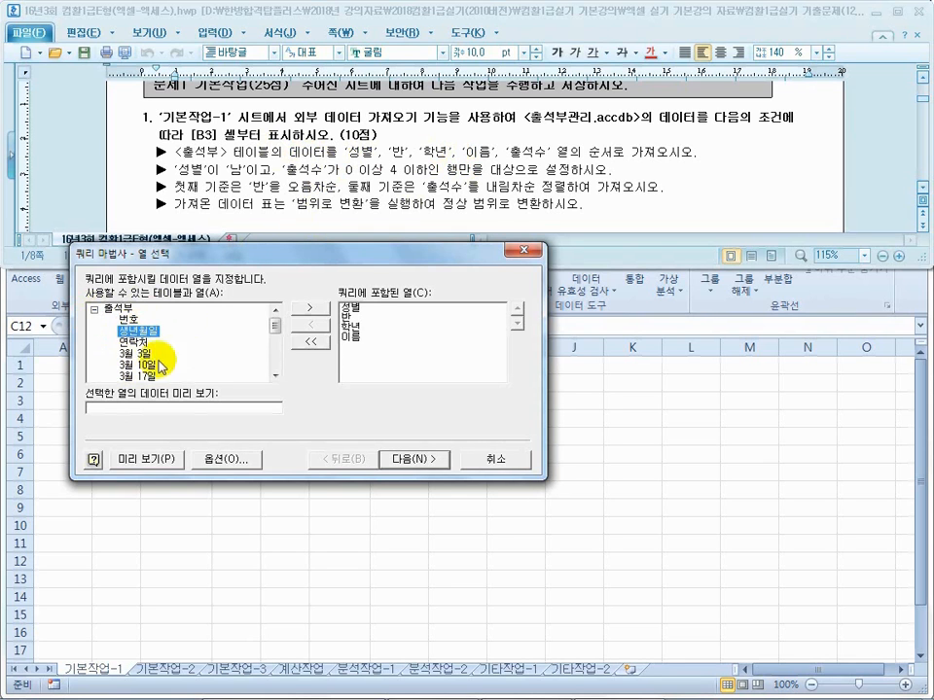
left_click_drag(271, 323, 250, 371)
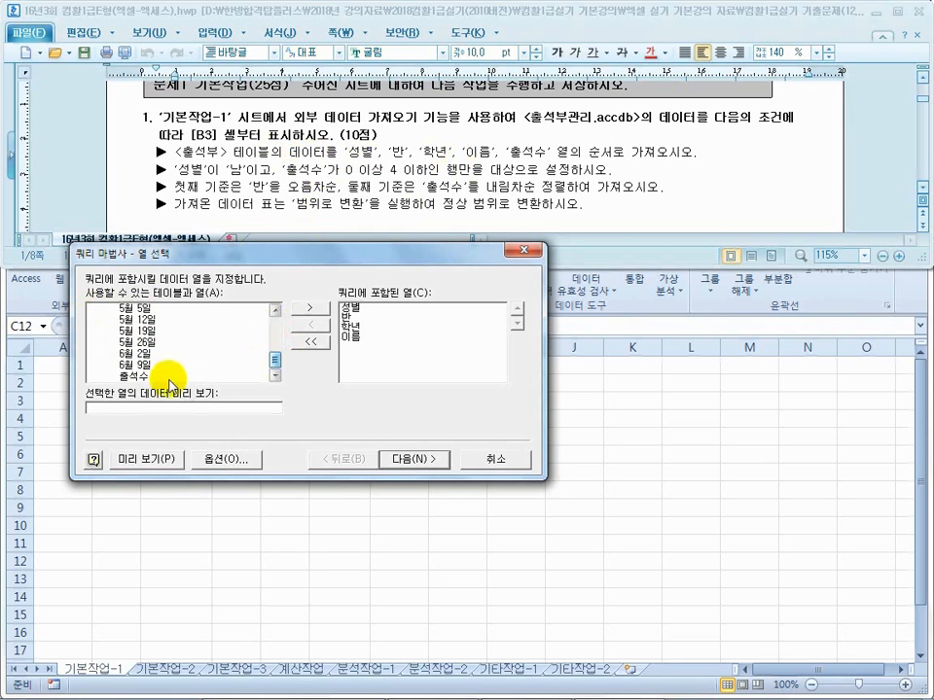
double_click(115, 375)
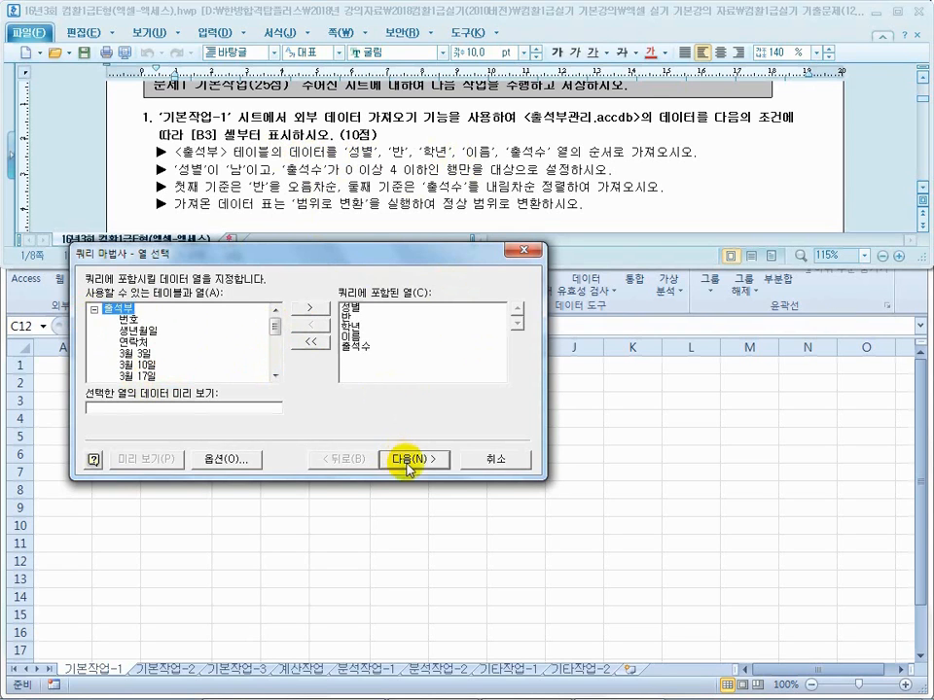
left_click(410, 338)
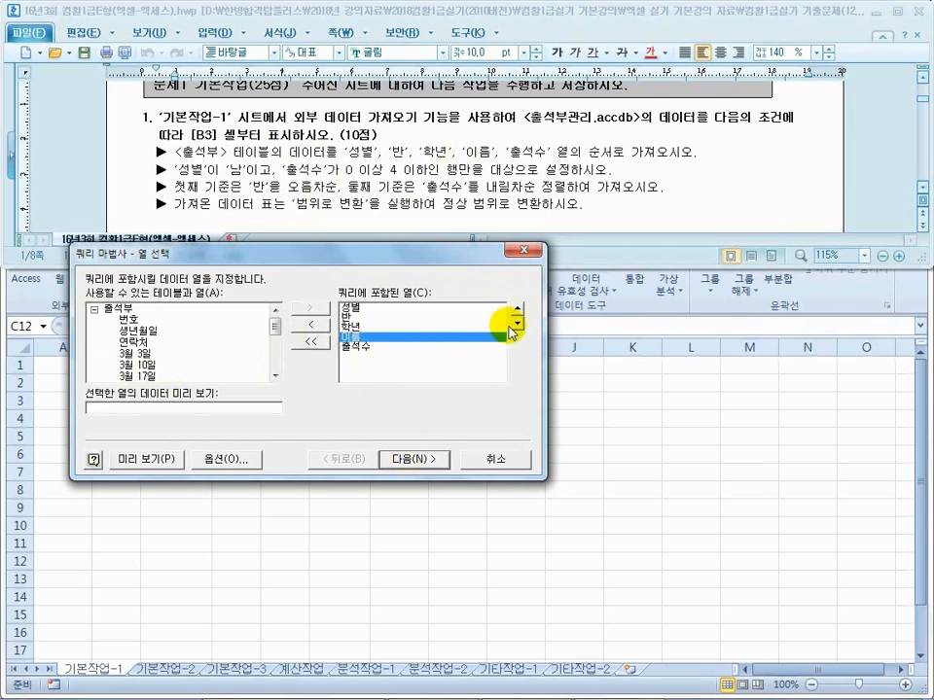
left_click(411, 467)
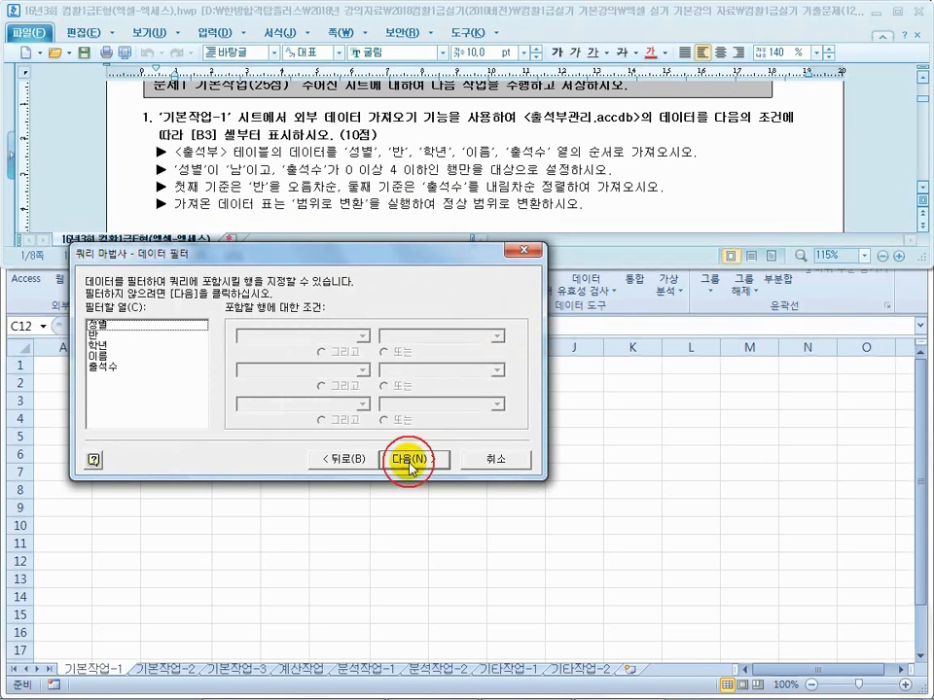
- Filter the query rows to those where 성별 equals 남
left_click(119, 346)
left_click(95, 325)
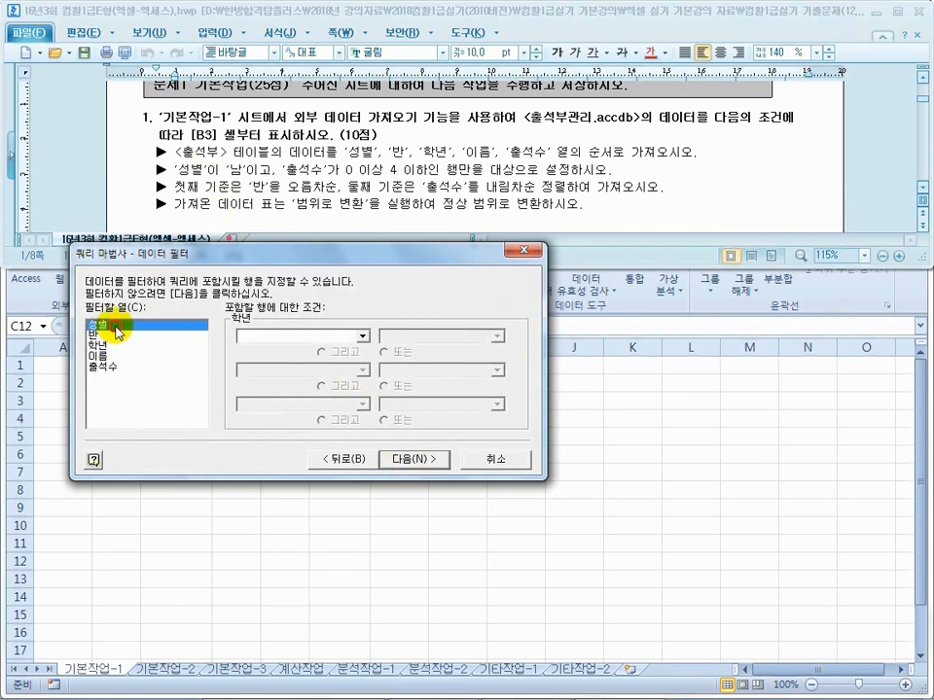
left_click(362, 338)
left_click(326, 352)
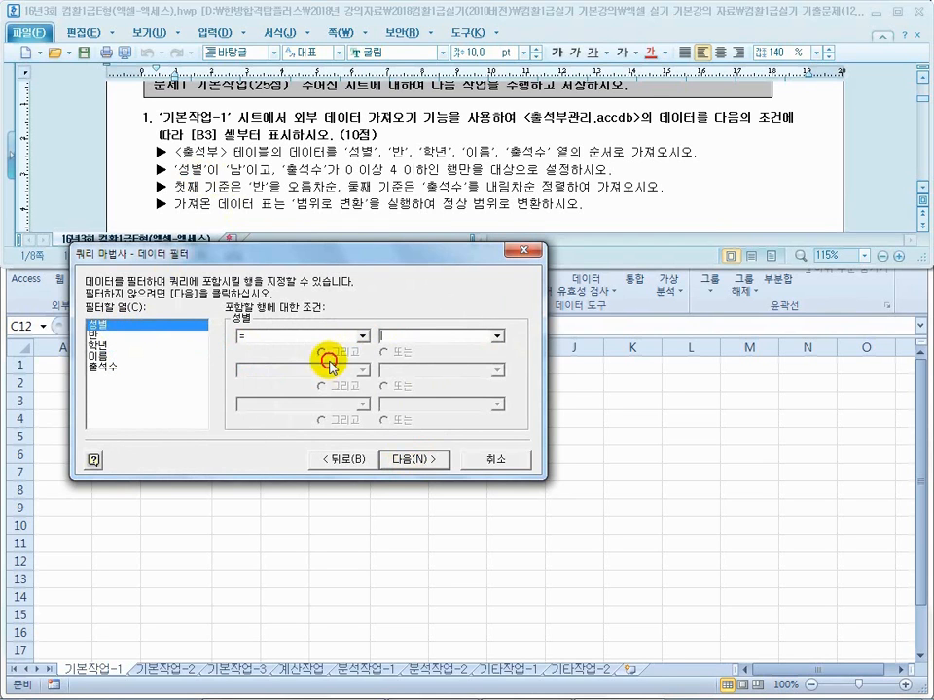
left_click(495, 337)
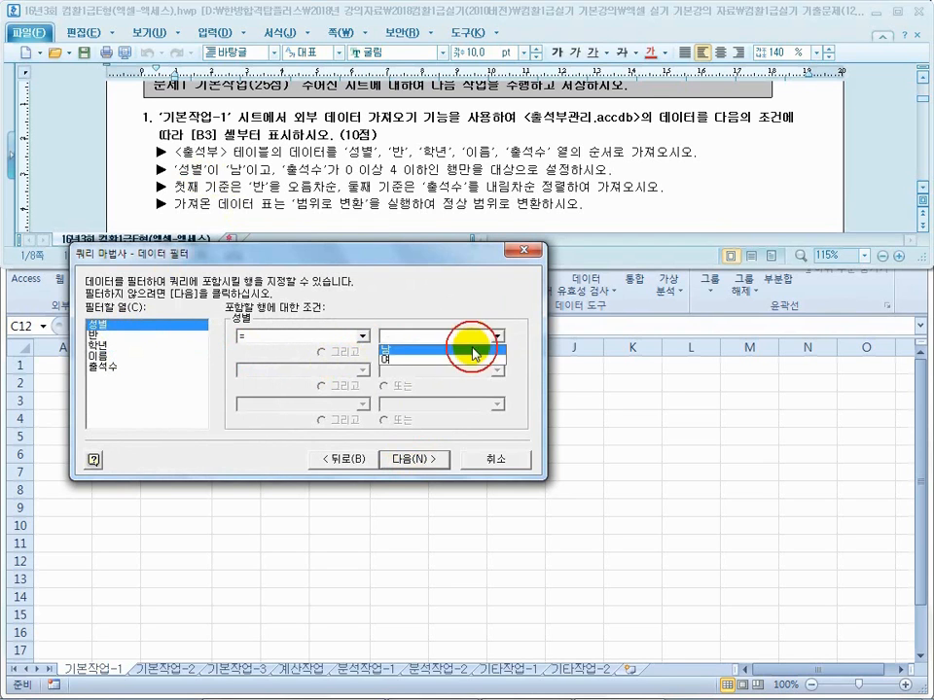
left_click(467, 353)
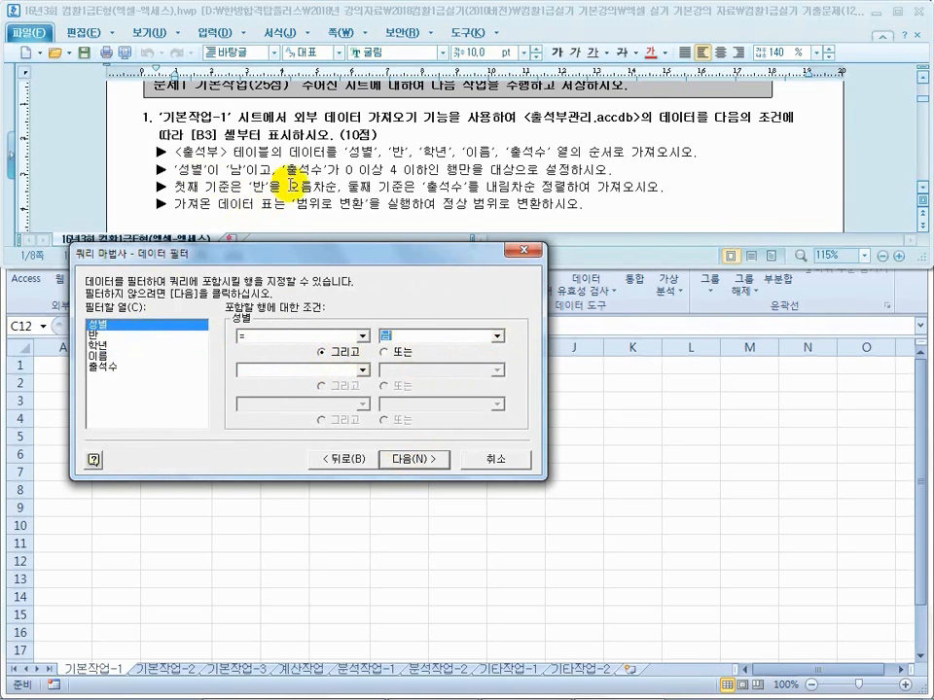
- Filter 출석수 to values >= 0 and <= 4, and continue to the sort page
left_click(121, 368)
left_click(362, 337)
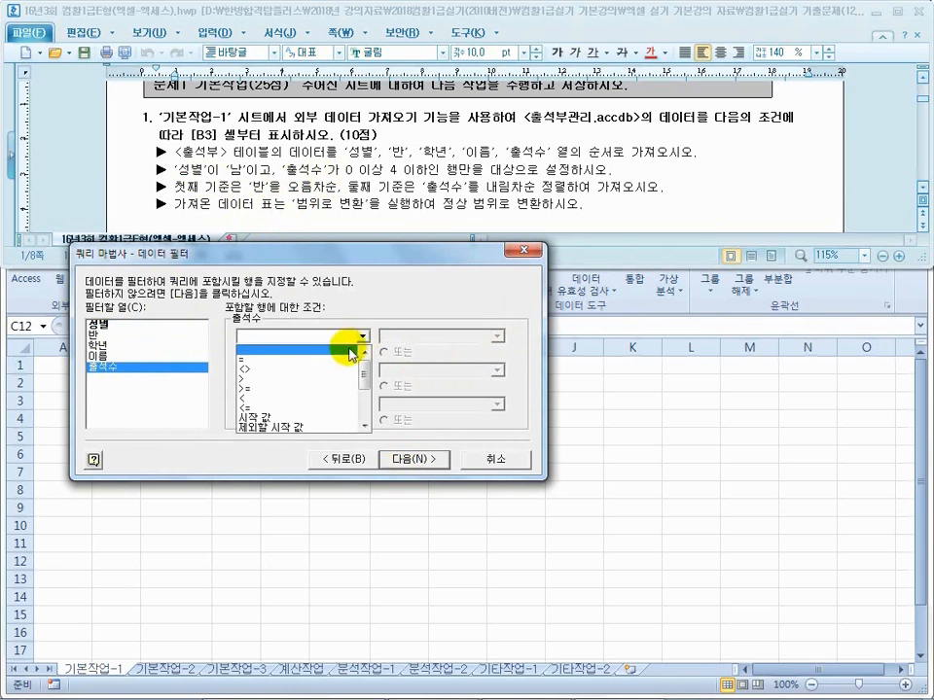
left_click(329, 388)
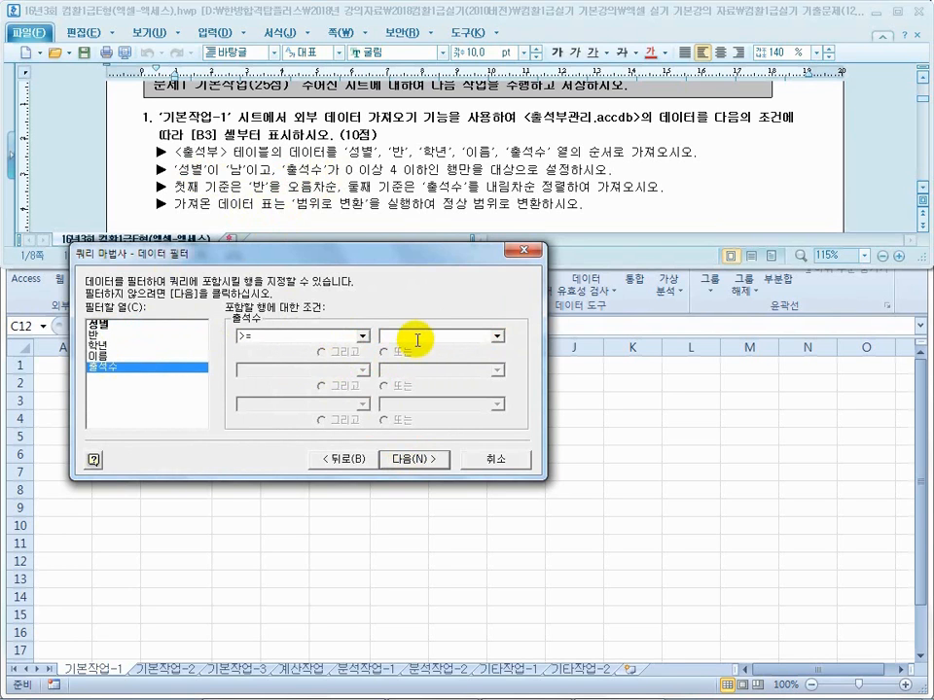
type("0")
left_click(498, 336)
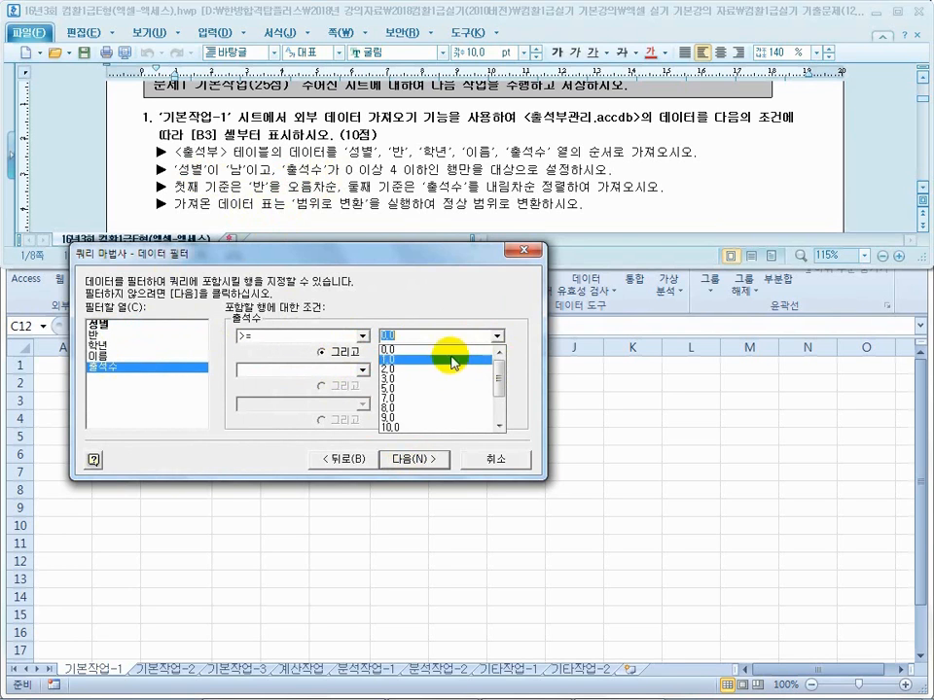
left_click(400, 335)
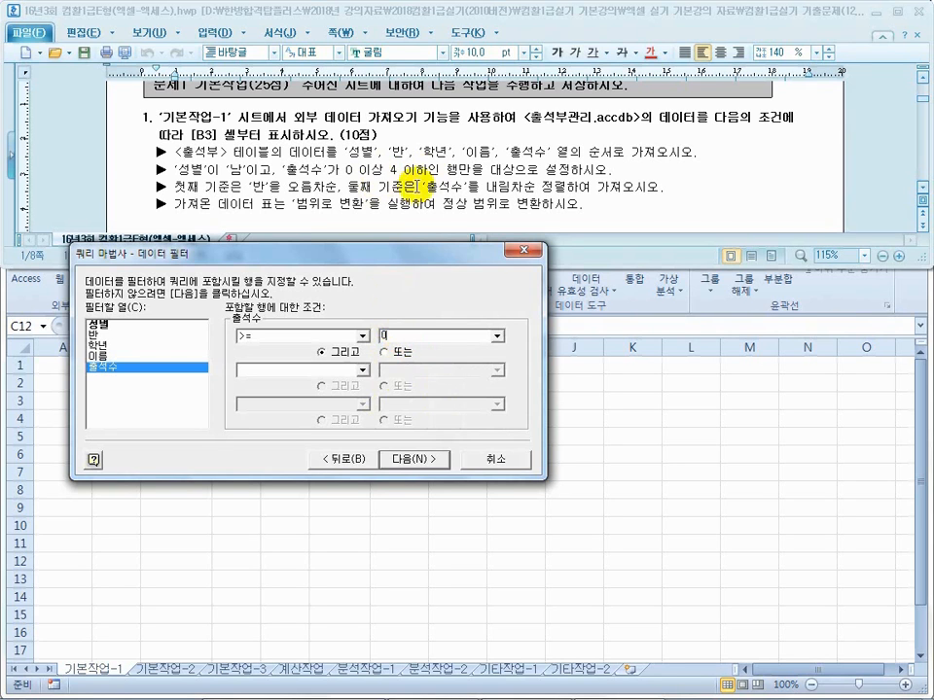
left_click(361, 371)
left_click(352, 428)
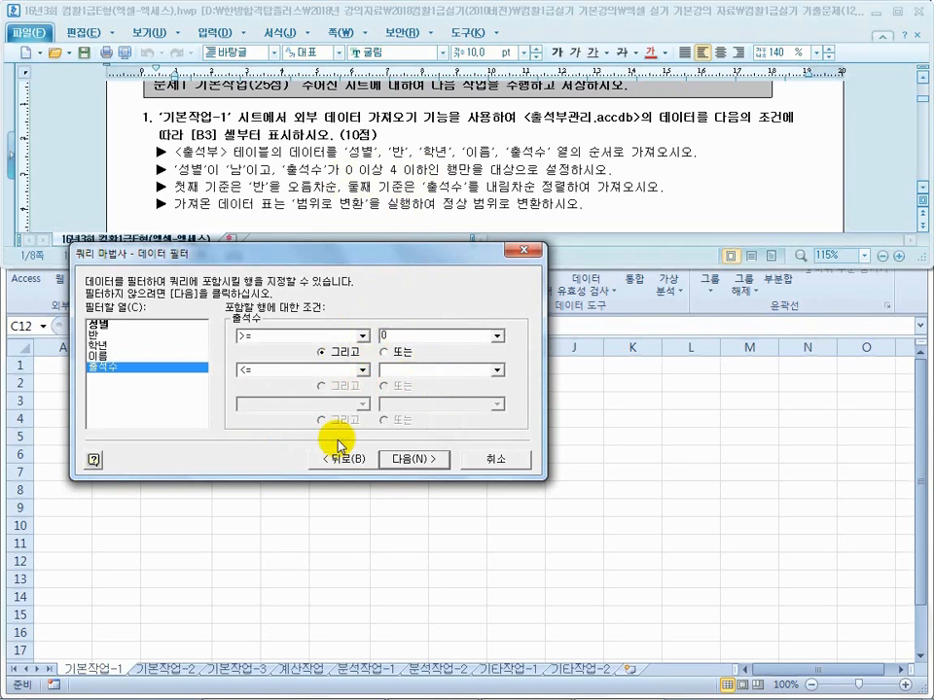
left_click(415, 371)
type("4")
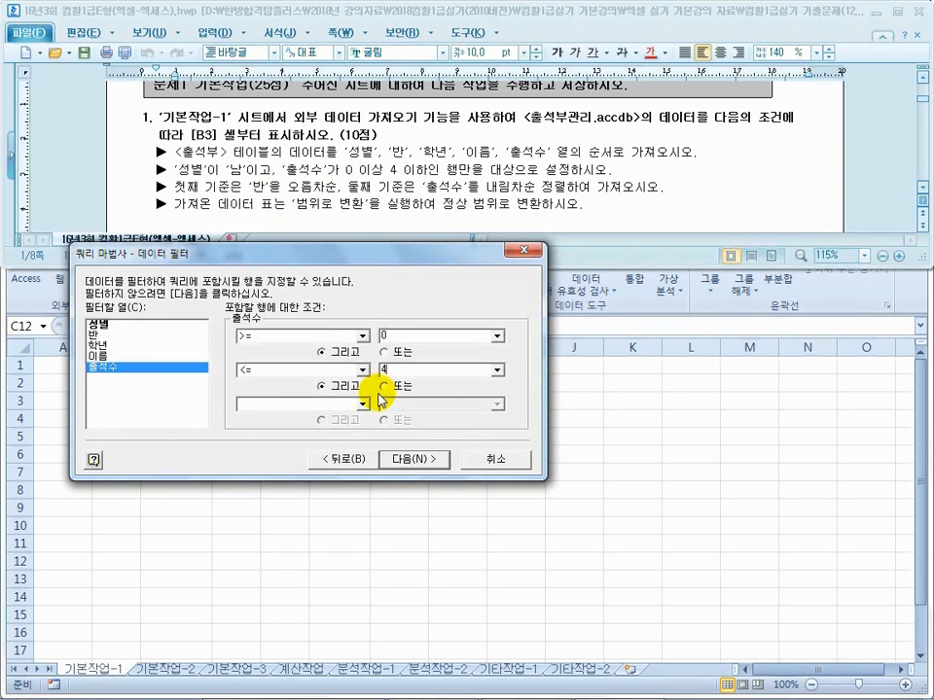
left_click(409, 461)
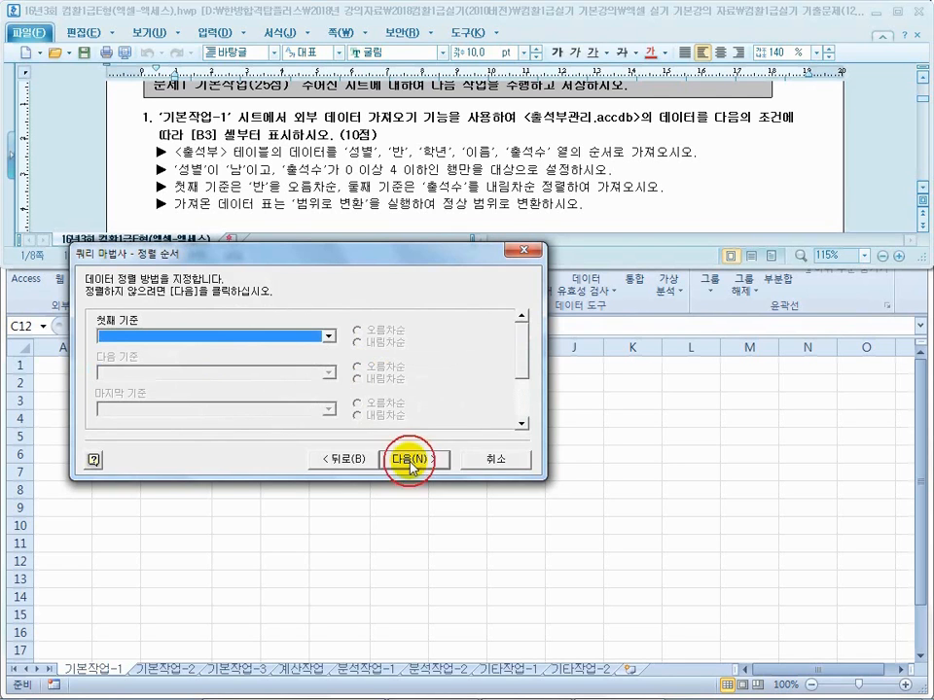
- Sort the query first by 반 ascending and second by 출석수 descending, and continue to the final wizard page
left_click(328, 336)
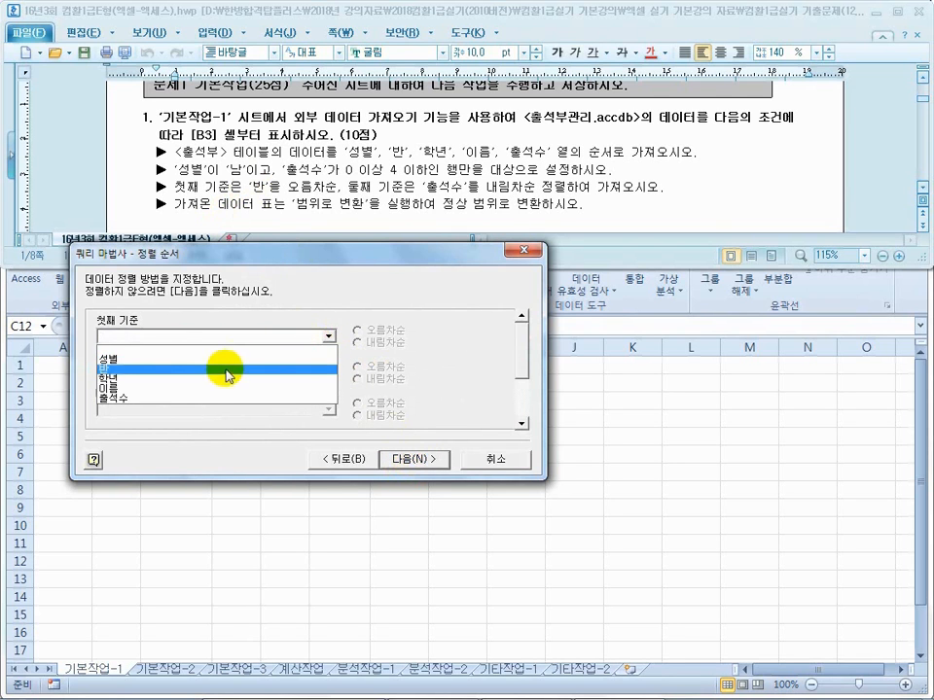
left_click(231, 369)
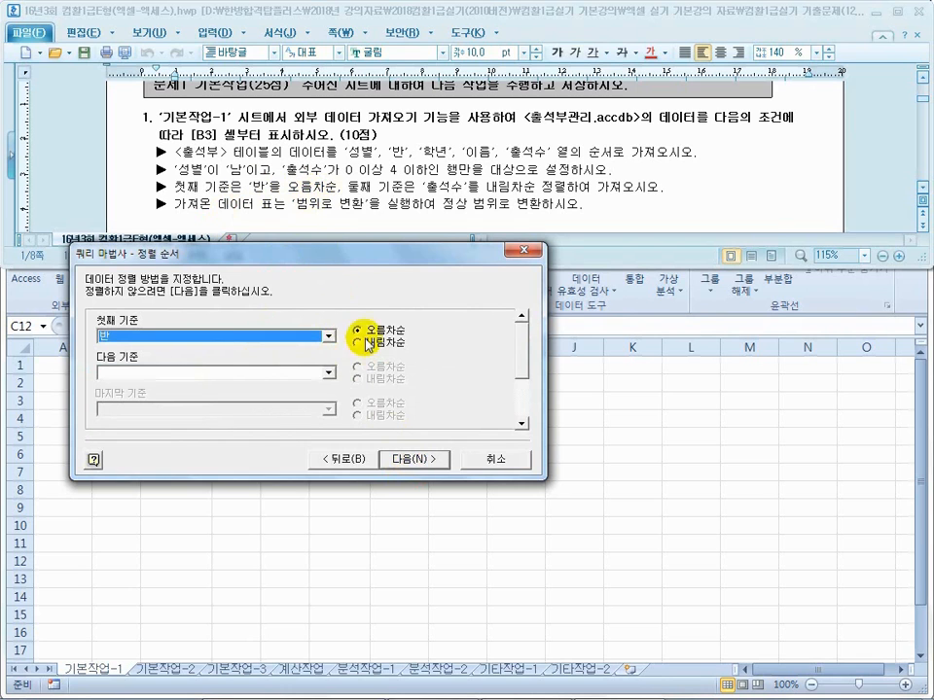
left_click(328, 373)
left_click(252, 424)
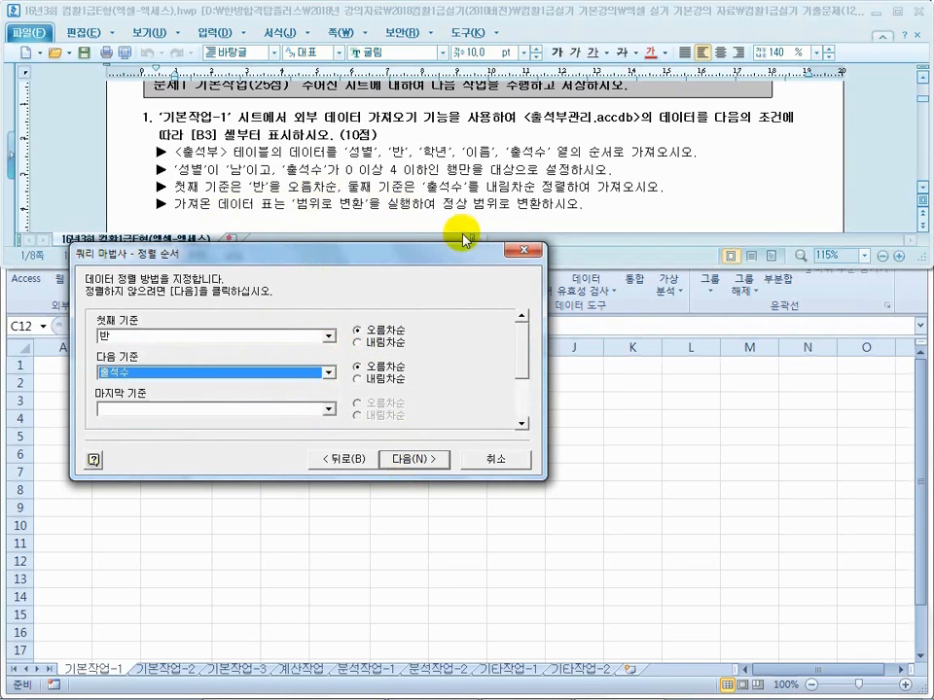
left_click(359, 380)
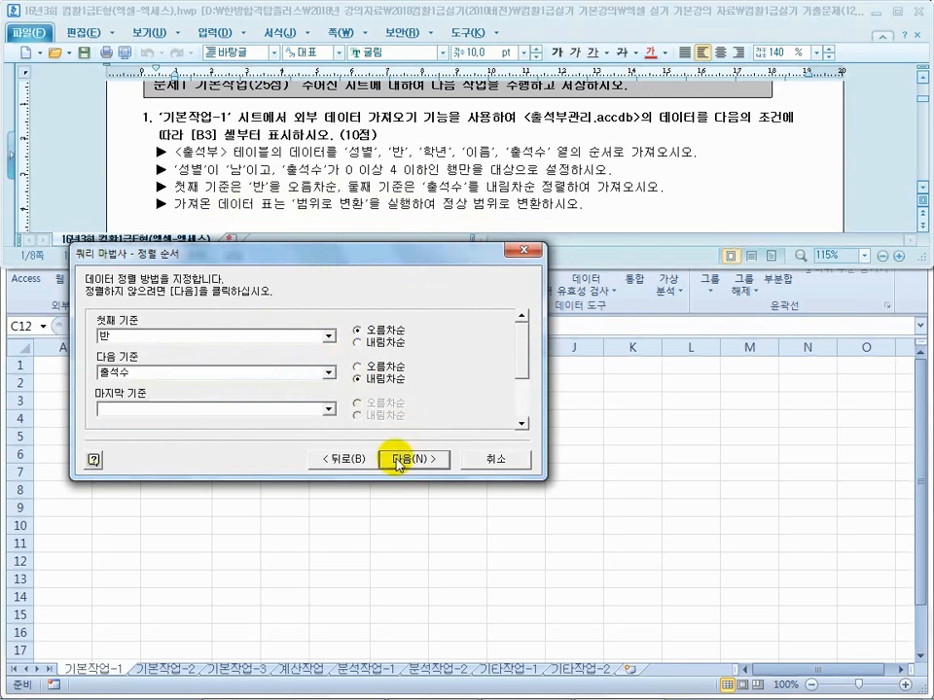
left_click(416, 461)
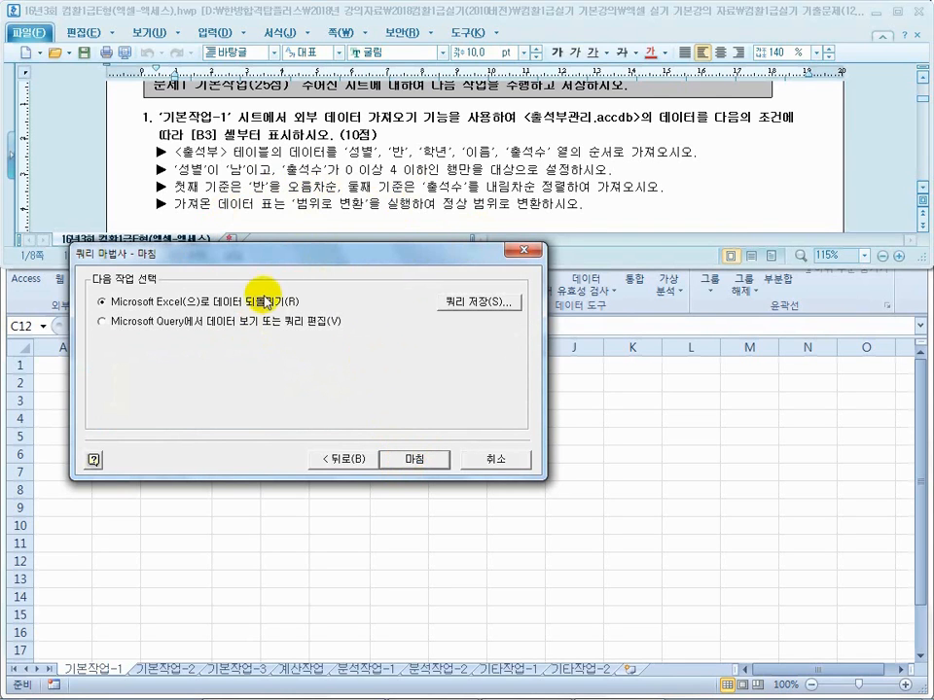
- Finish the query and return the data to Excel as a table starting at cell B3 of 기본작업-1
left_click(415, 460)
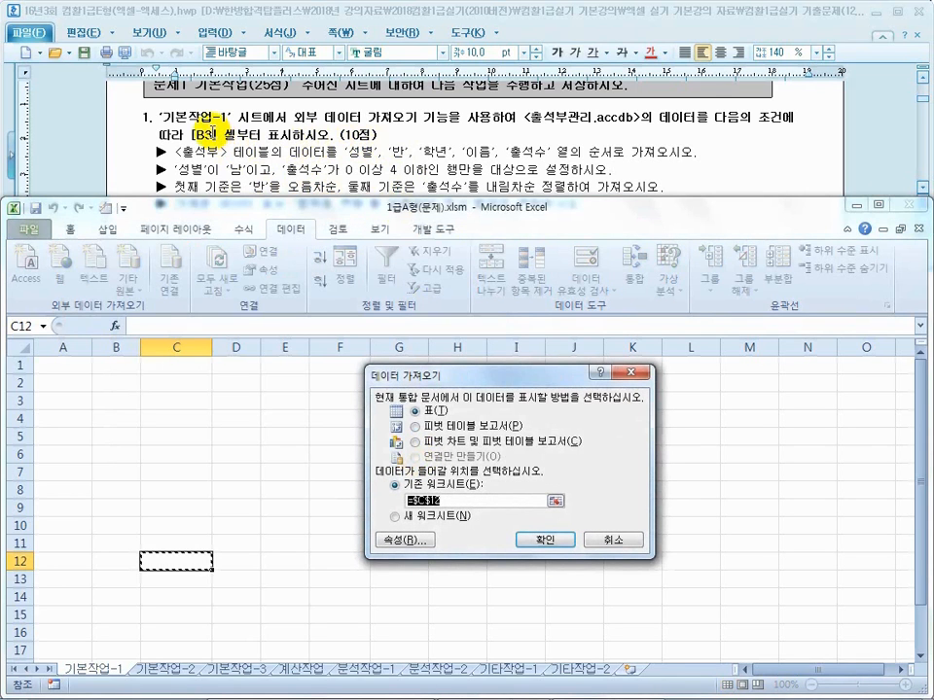
left_click(107, 403)
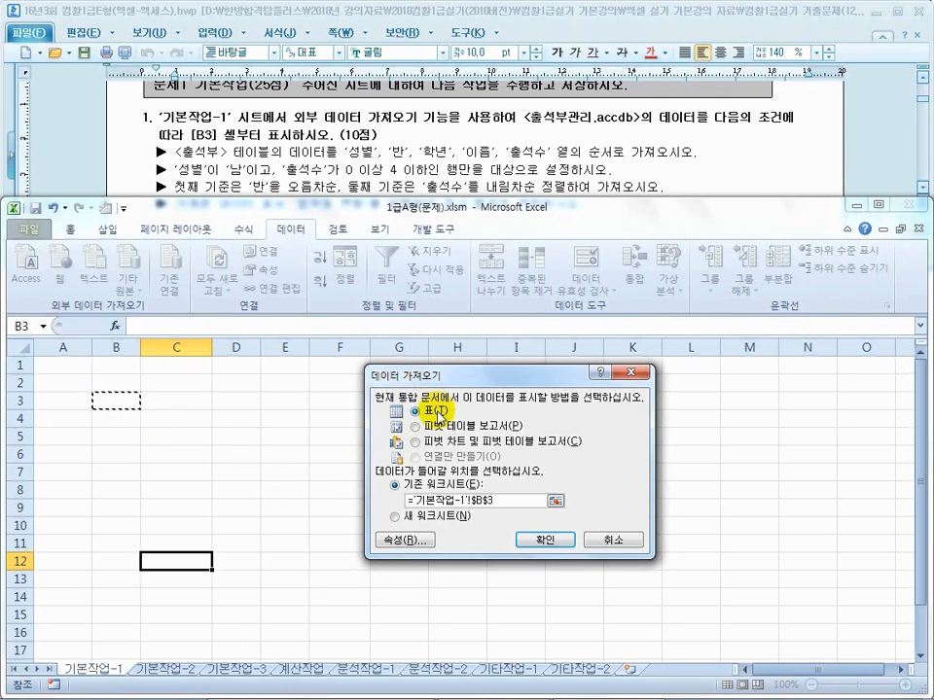
left_click(542, 547)
right_click(307, 470)
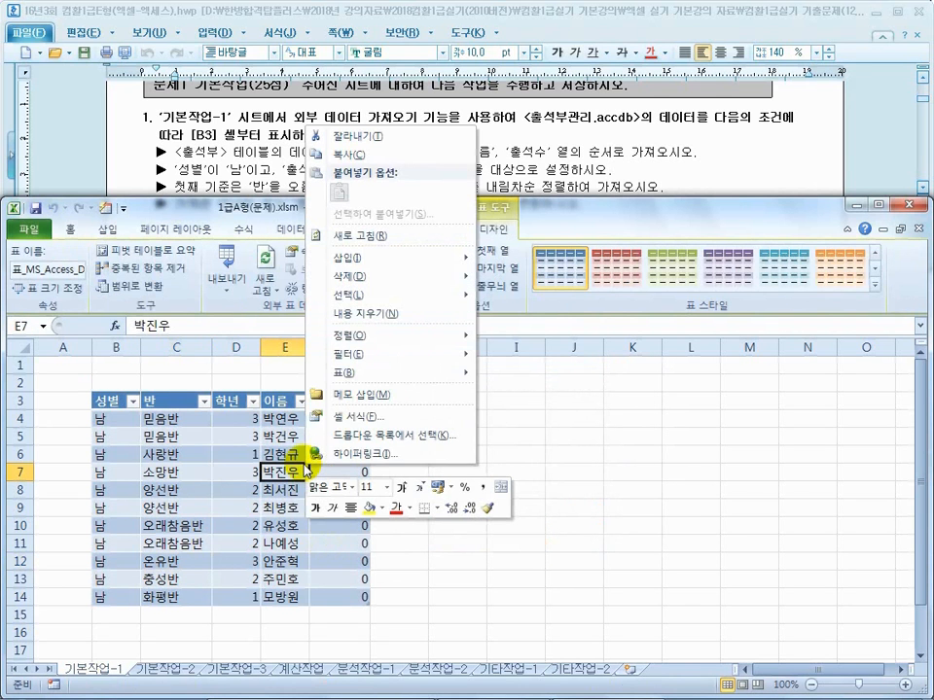
mouse_move(353, 373)
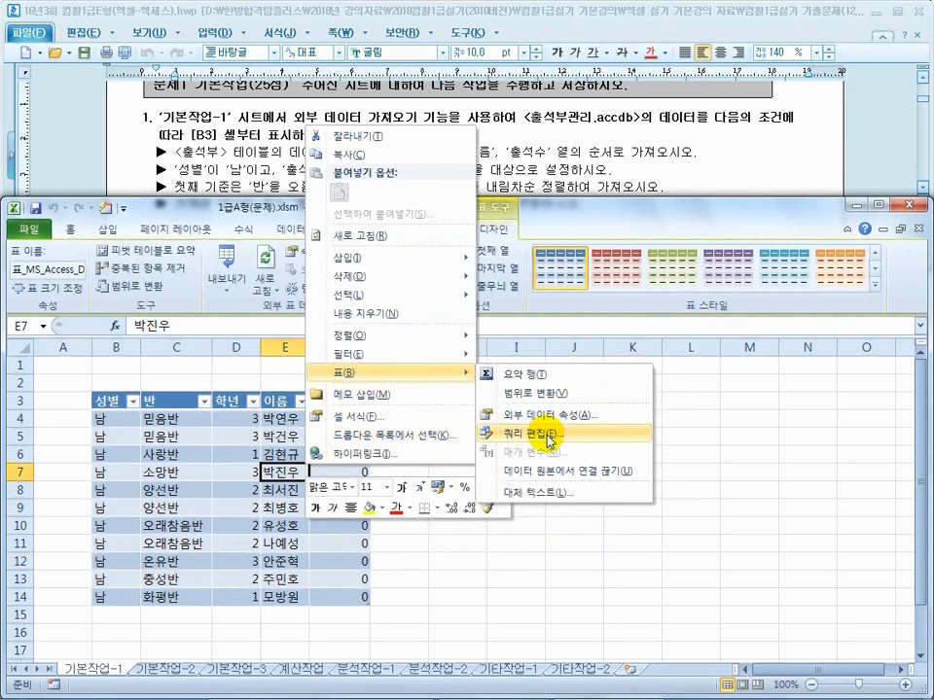
left_click(552, 160)
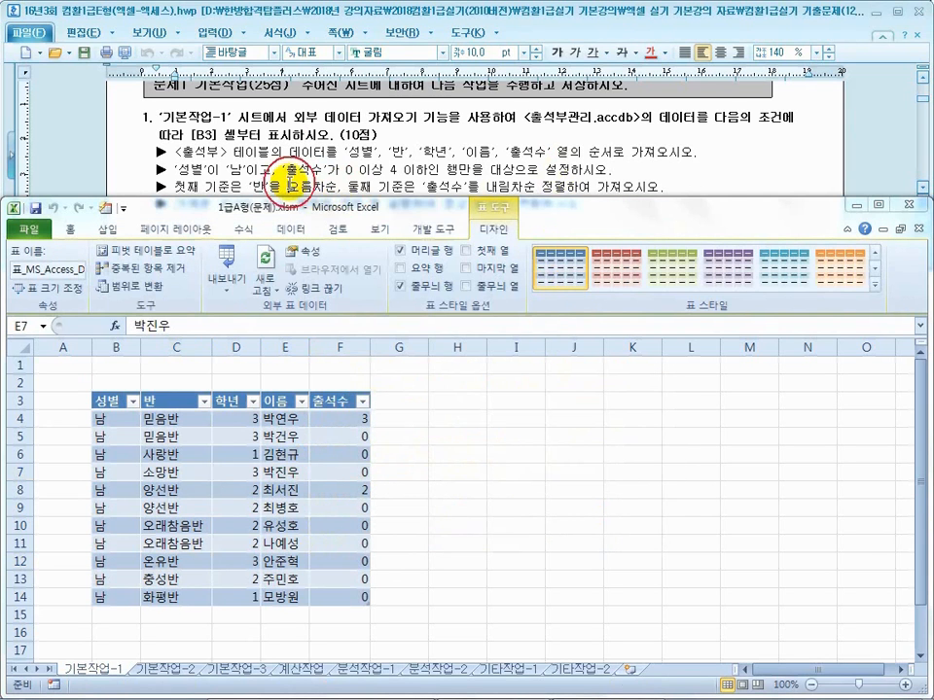
- Convert the imported table on 기본작업-1 to a normal range, permanently removing its query definition
scroll(281, 171, "down", 2)
left_click_drag(296, 149, 373, 148)
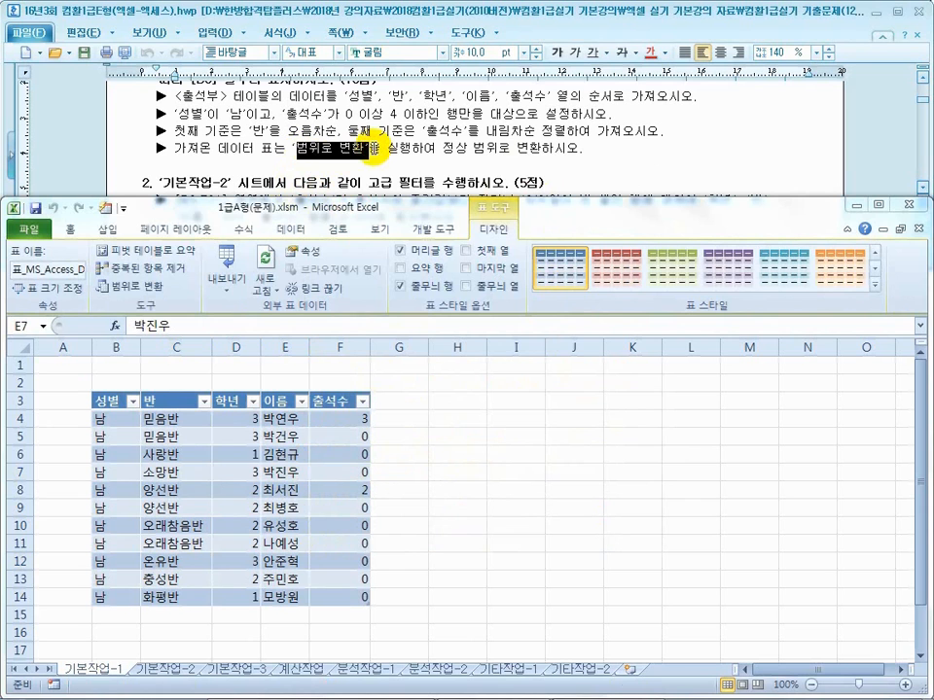
left_click(273, 476)
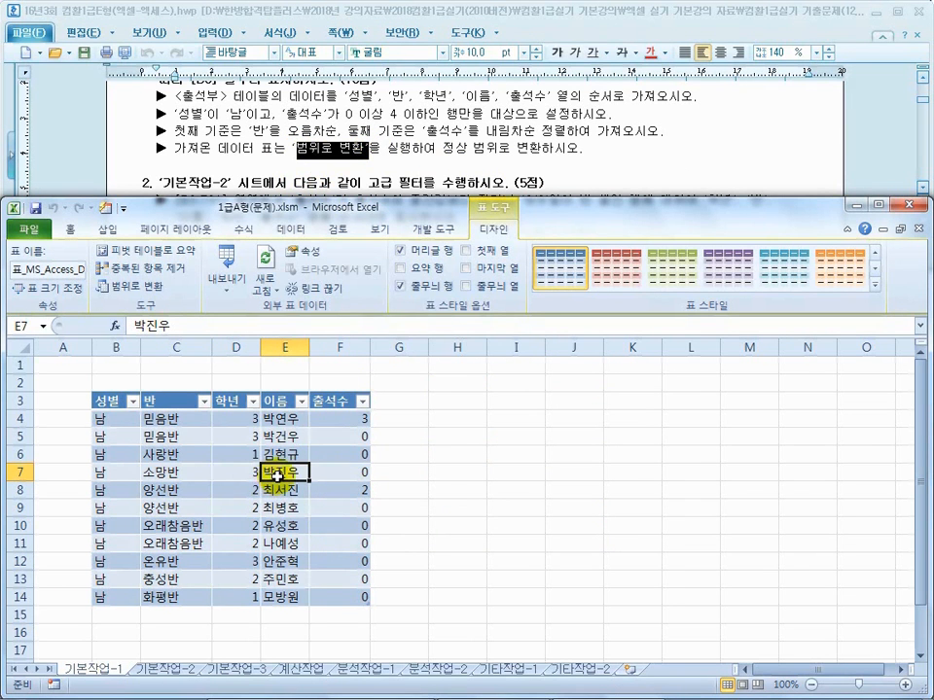
right_click(277, 476)
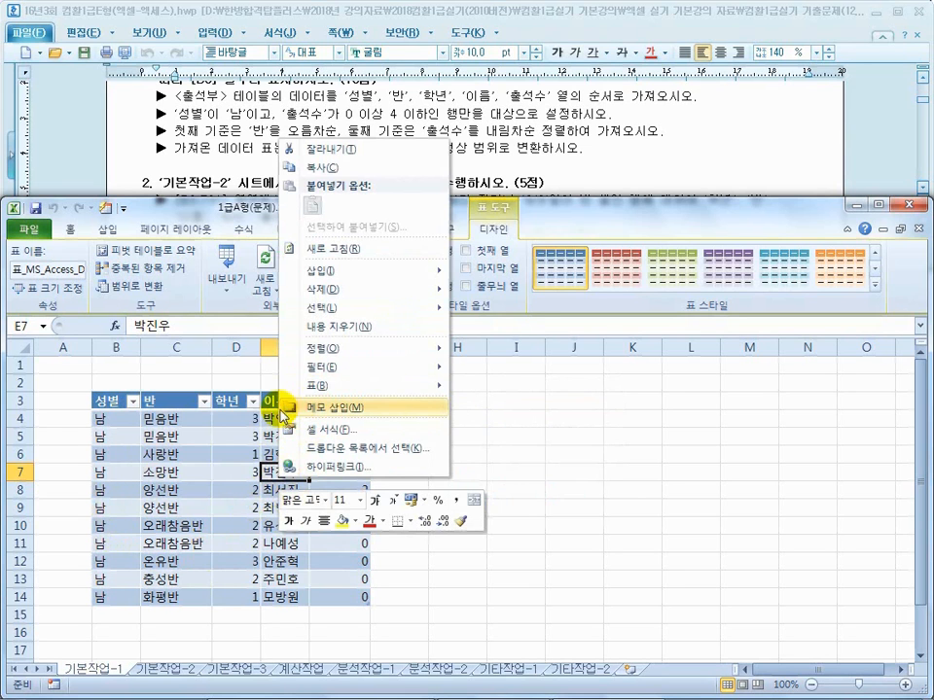
mouse_move(321, 386)
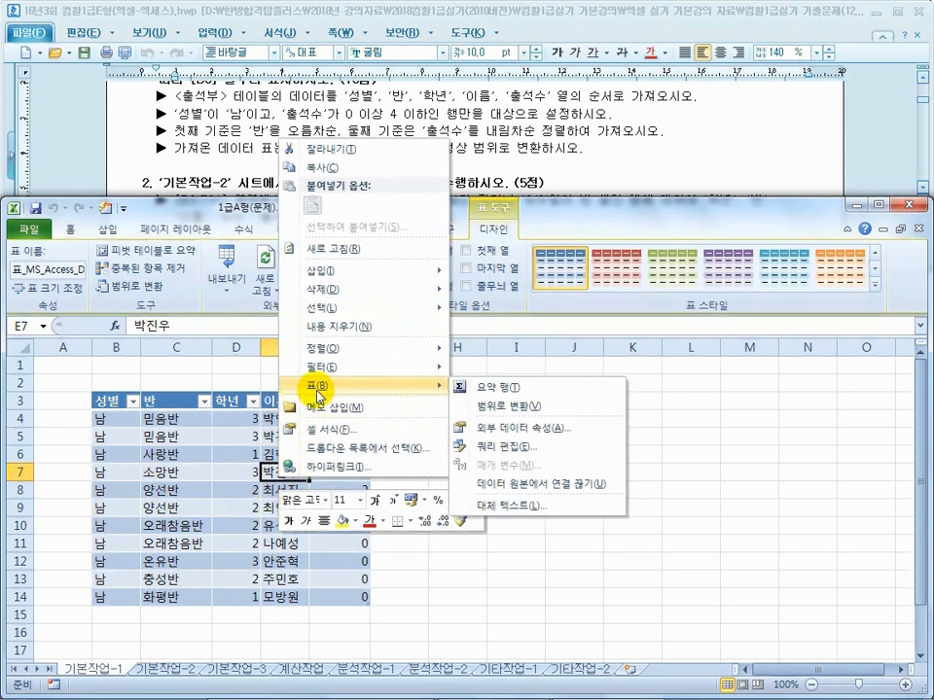
left_click(526, 411)
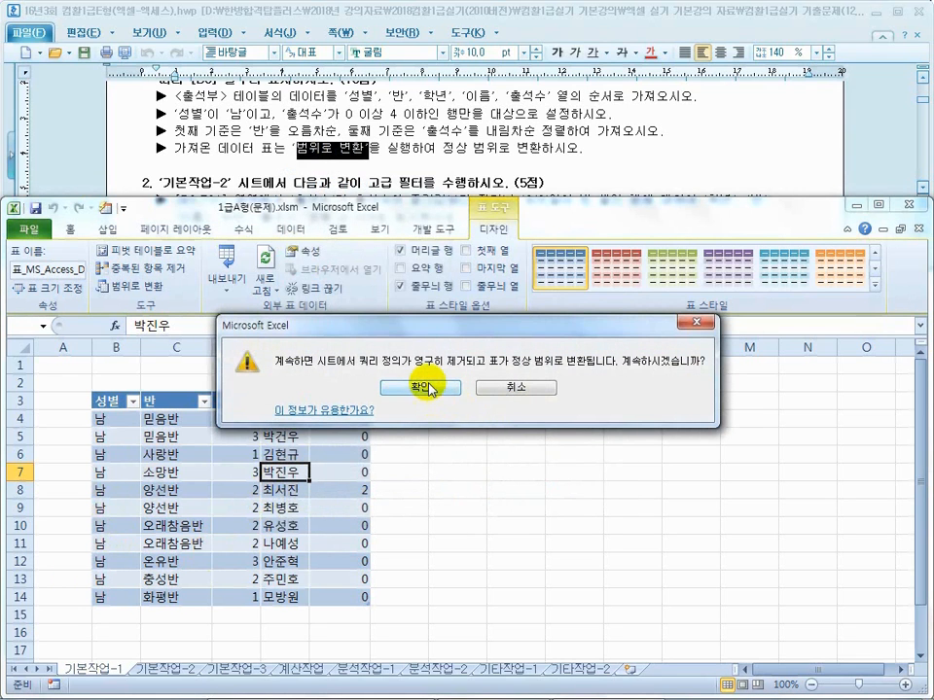
left_click(420, 388)
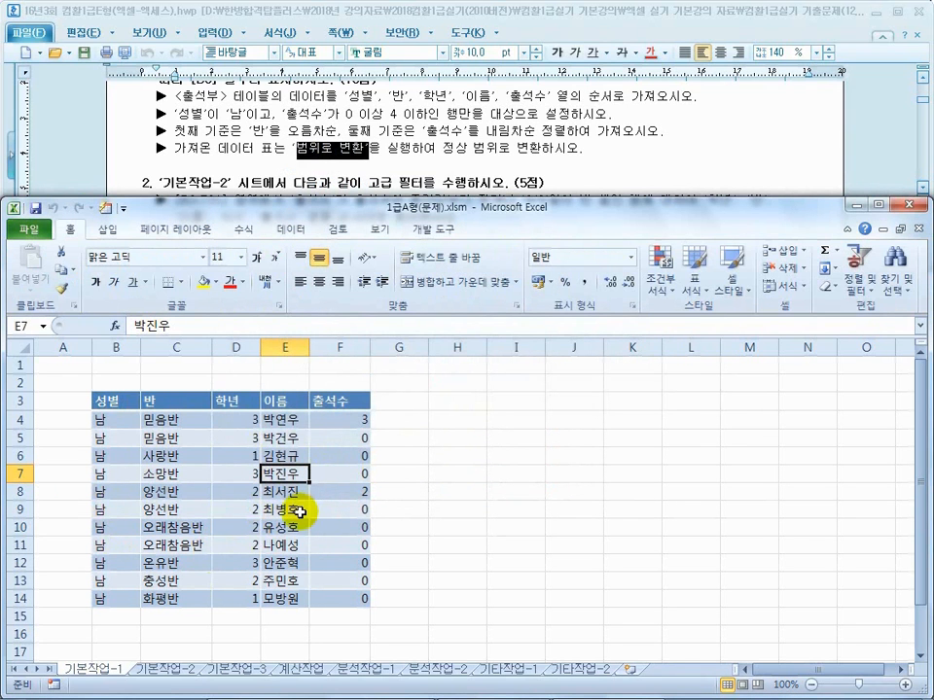
- Open the 기본작업-2 sheet and review the functions that the advanced filter task requires
left_click(307, 187)
scroll(308, 187, "down", 1)
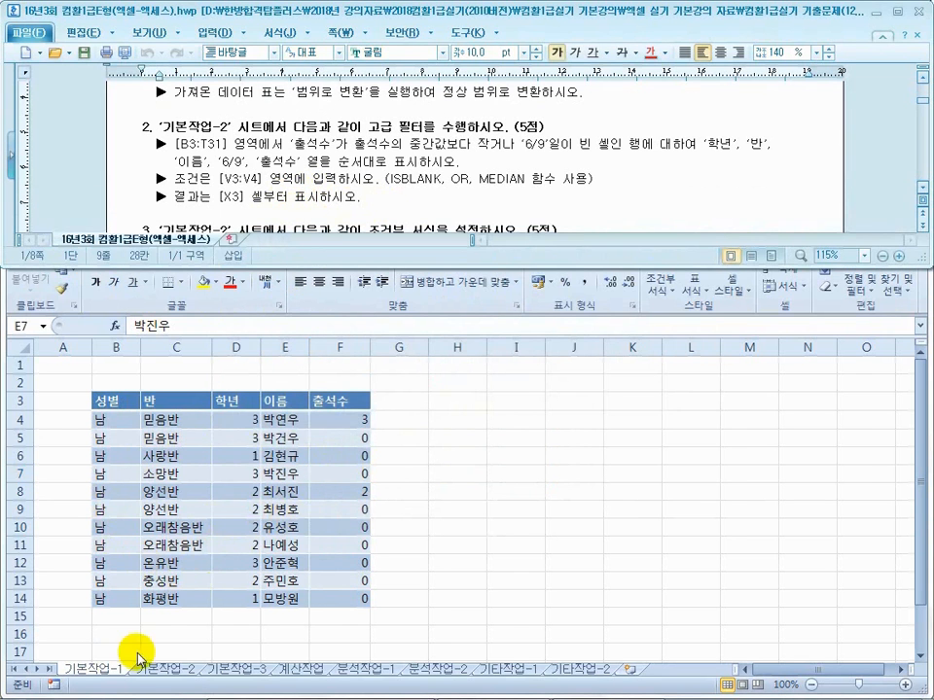
left_click(156, 671)
left_click(431, 179)
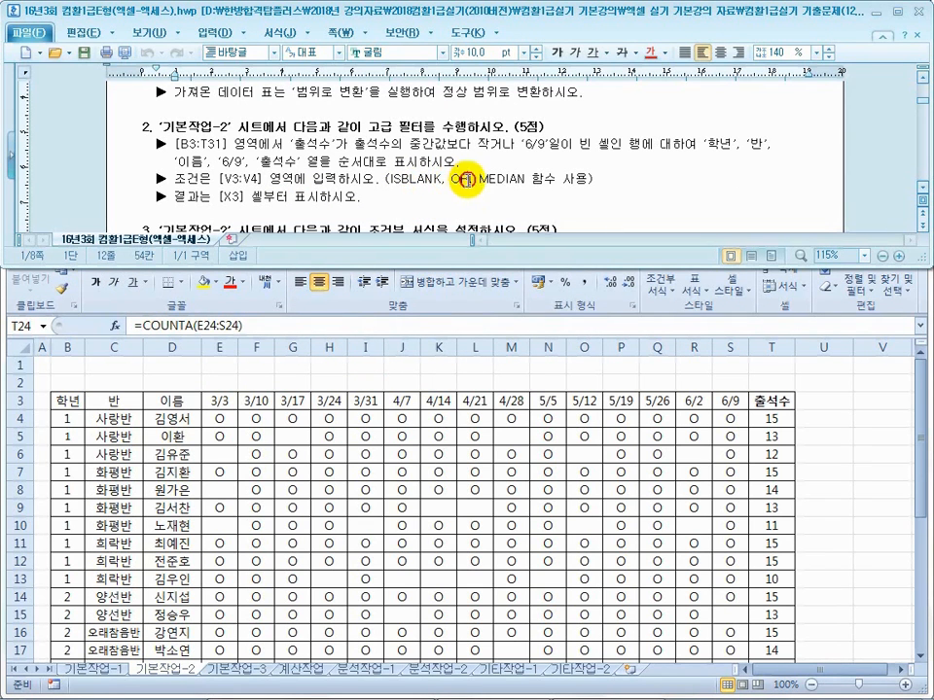
left_click(510, 179)
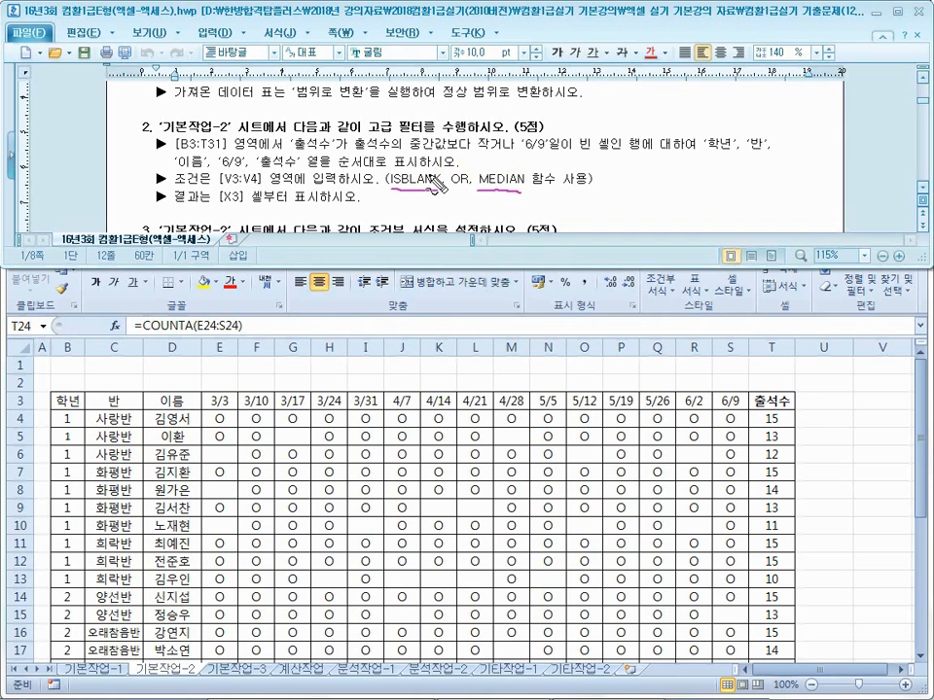
key("Escape")
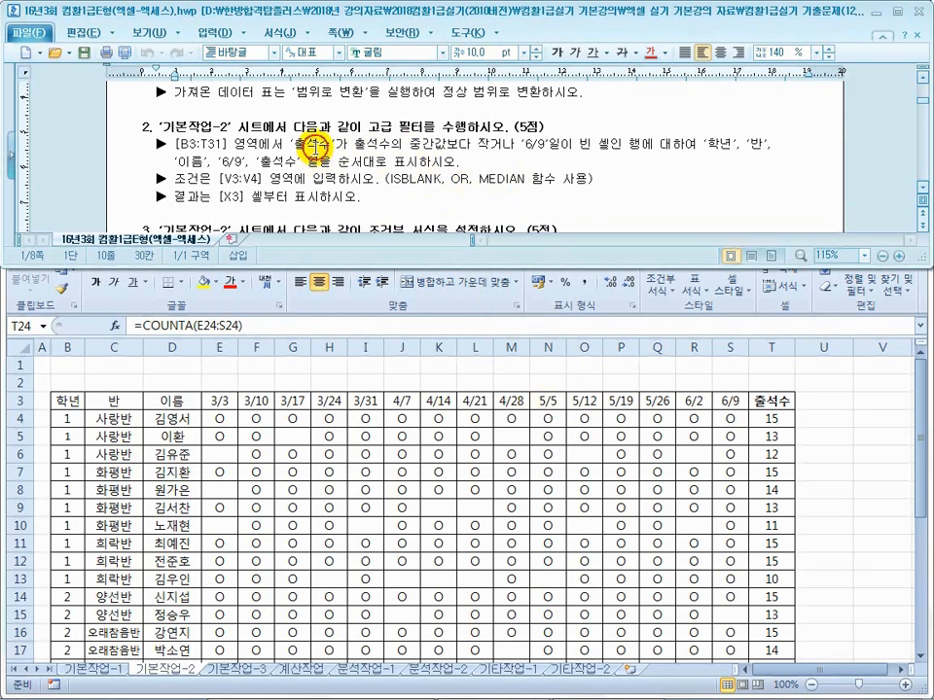
- Examine the filter condition about the 출석수 median and empty 6/9 cells, checking column S for blanks
left_click_drag(378, 146, 465, 149)
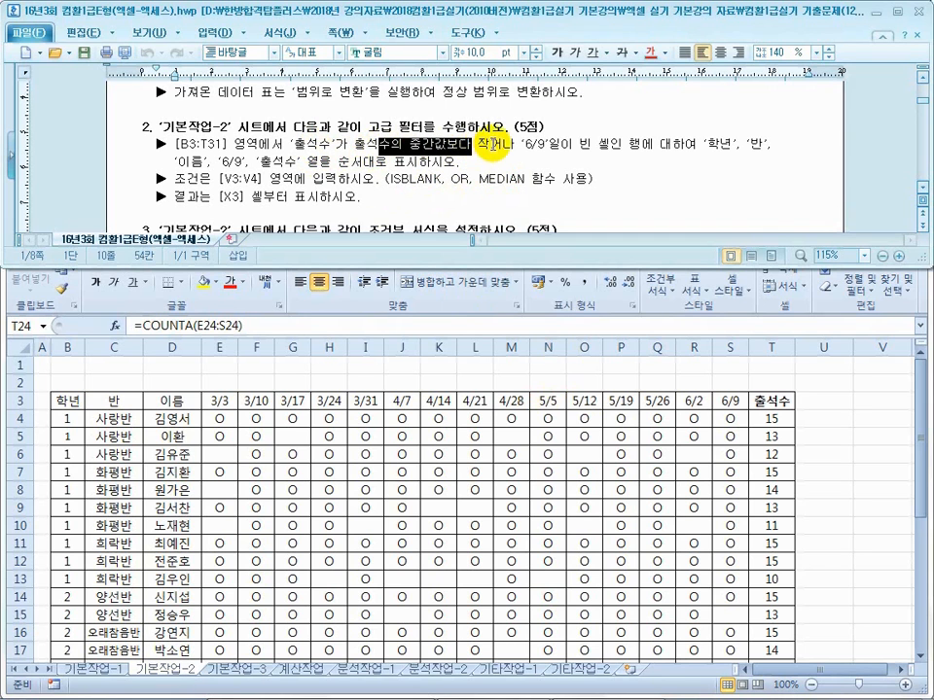
left_click(491, 143)
left_click(674, 432)
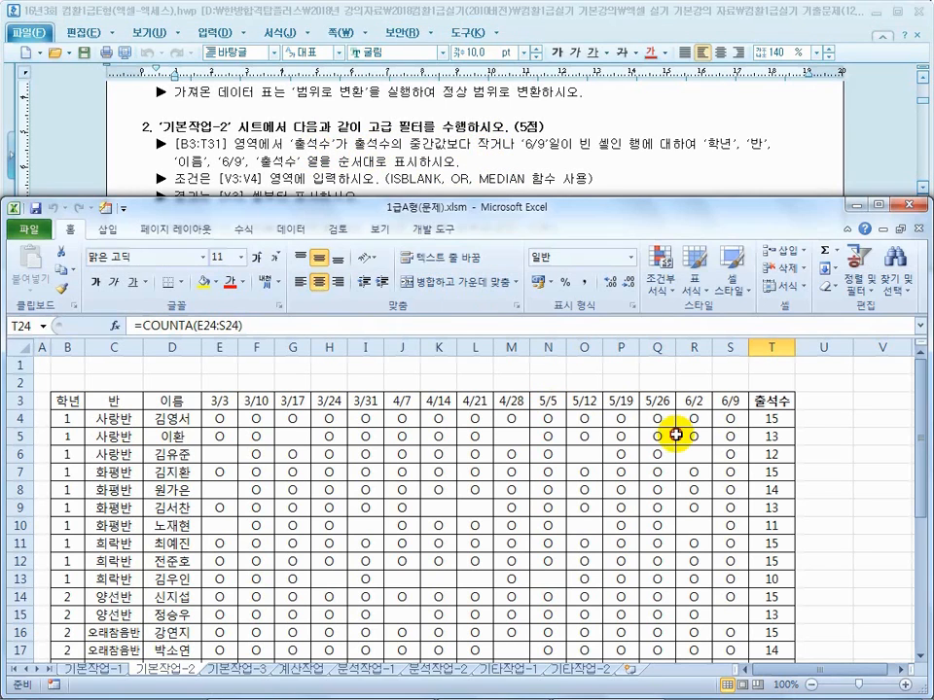
left_click(732, 420)
left_click_drag(526, 146, 643, 151)
left_click(689, 477)
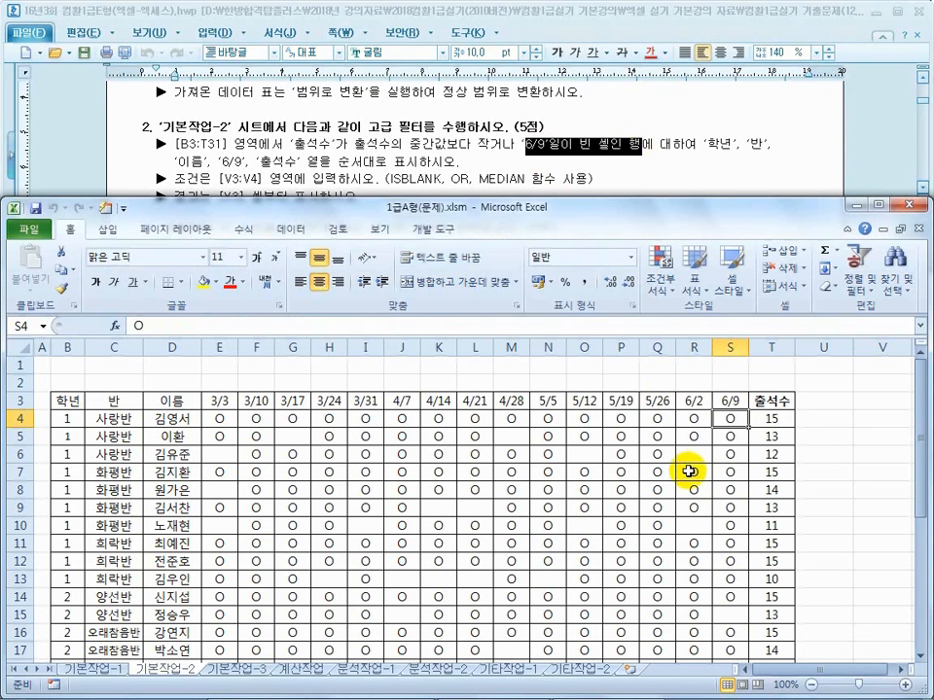
scroll(690, 477, "down", 3)
left_click_drag(726, 460, 727, 485)
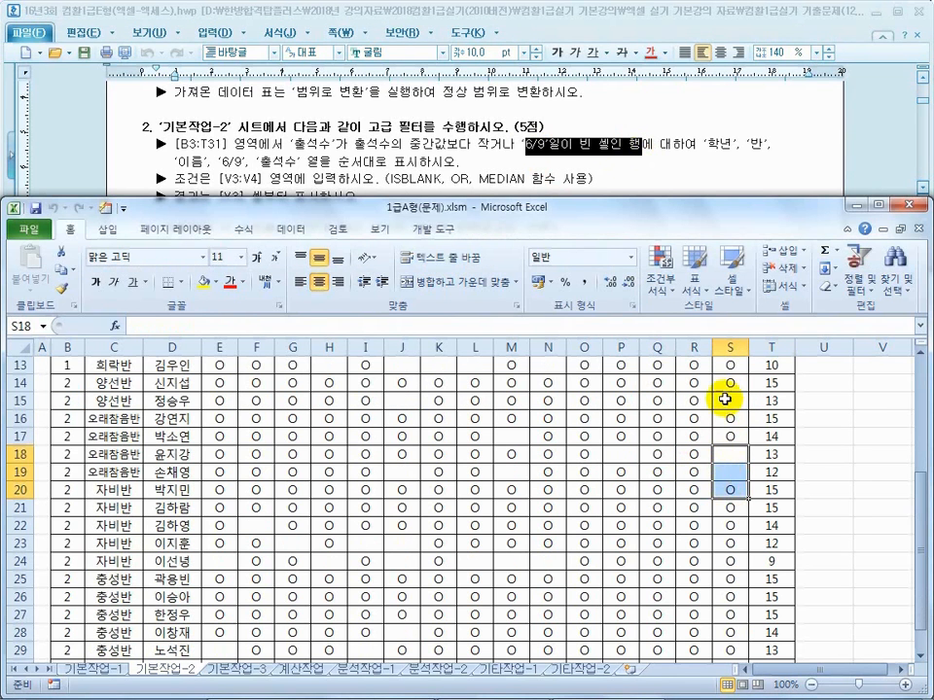
left_click(728, 402)
scroll(722, 446, "down", 4)
scroll(721, 445, "up", 8)
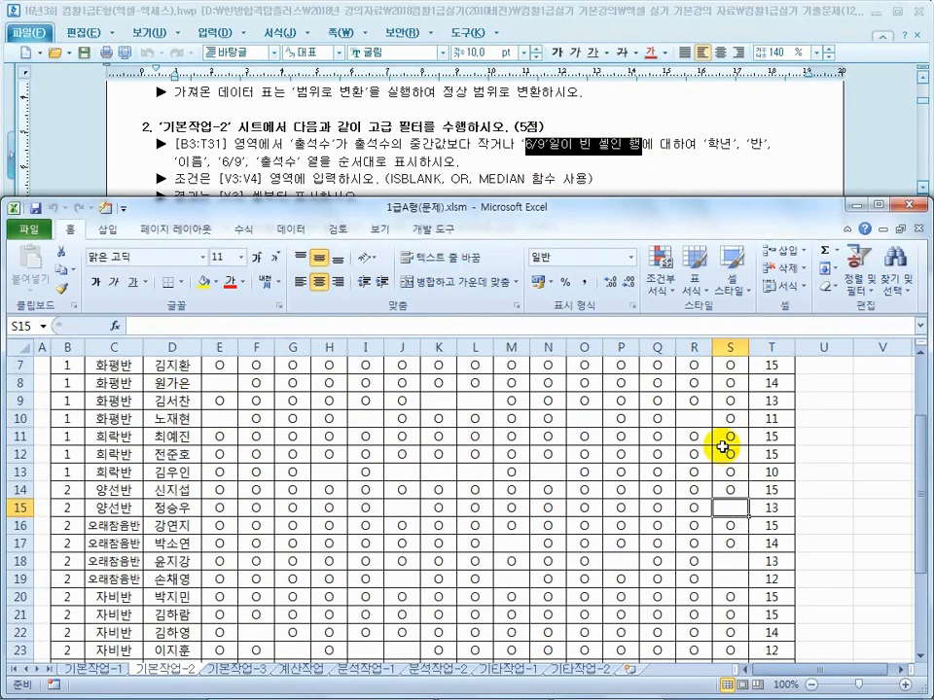
- Calculate the median of the 출석수 column in cell U4 with =MEDIAN(T4:T31)
left_click(807, 423)
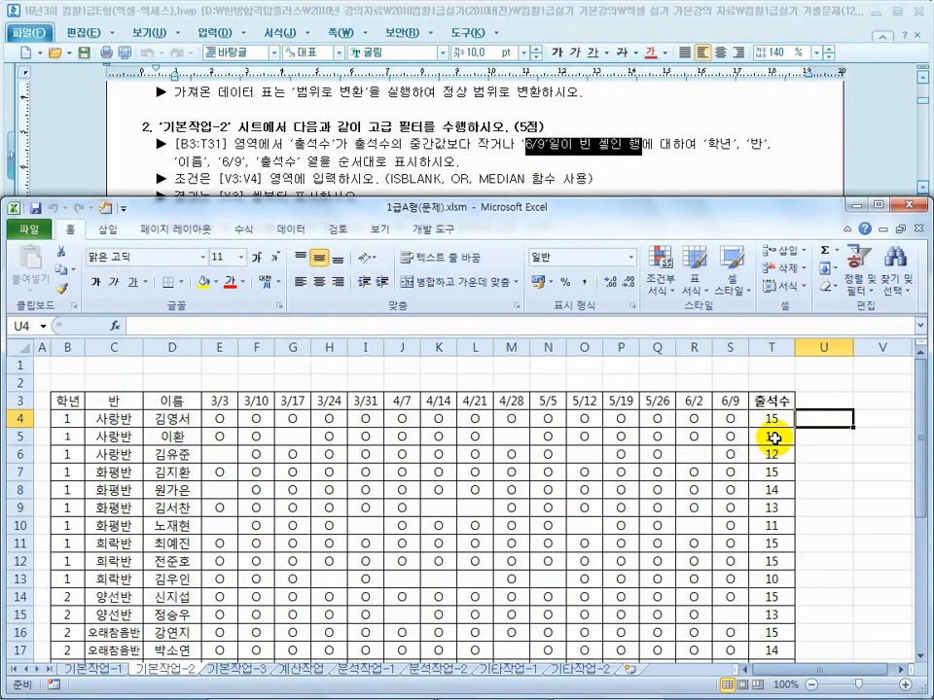
type("=me")
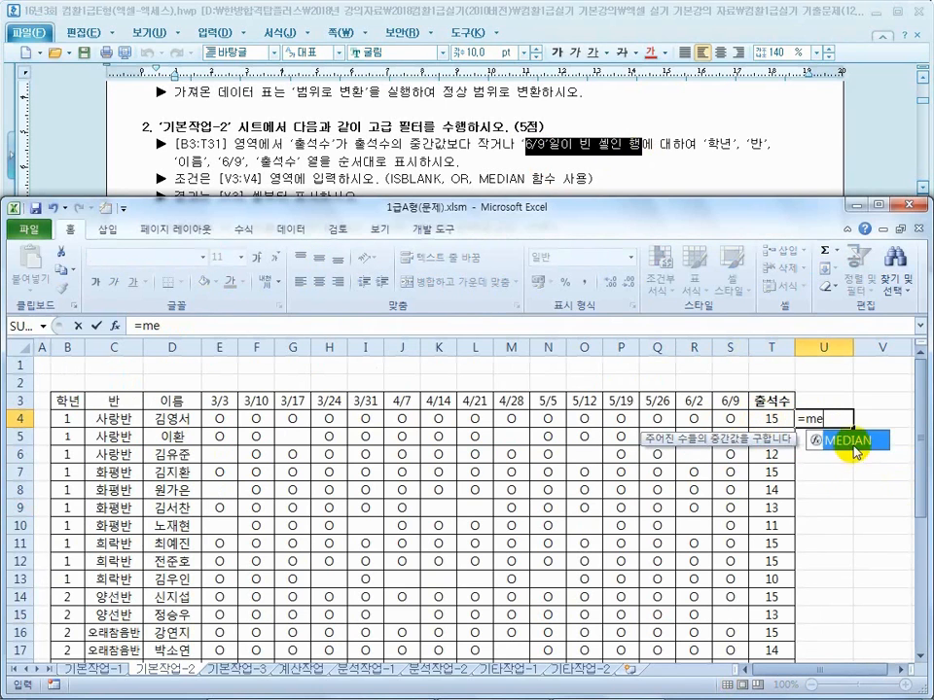
double_click(855, 444)
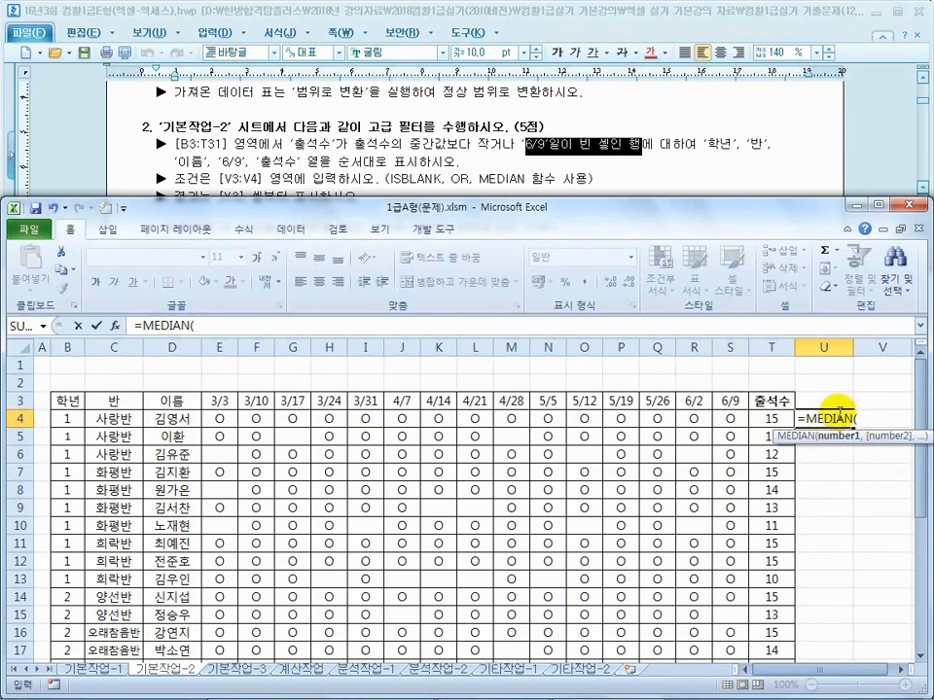
left_click_drag(771, 418, 778, 634)
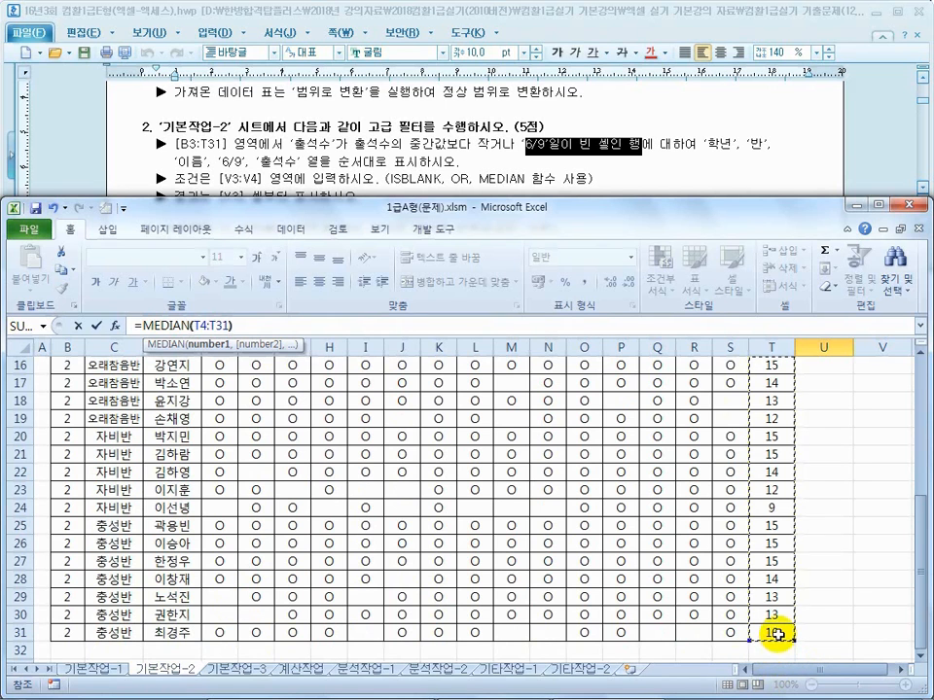
type(")")
key("Return")
scroll(859, 442, "up", 2)
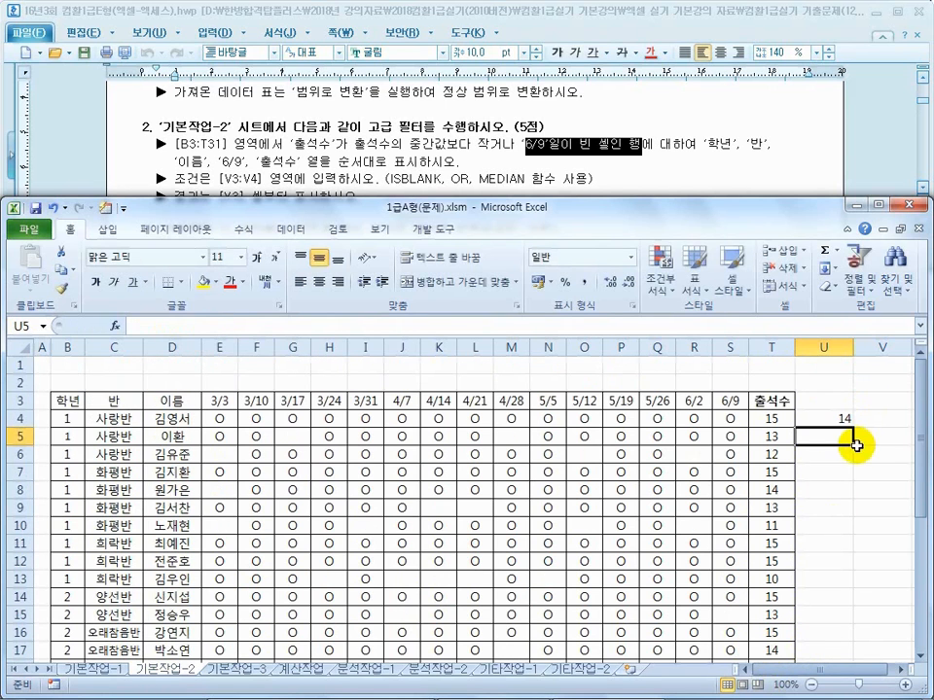
left_click(834, 420)
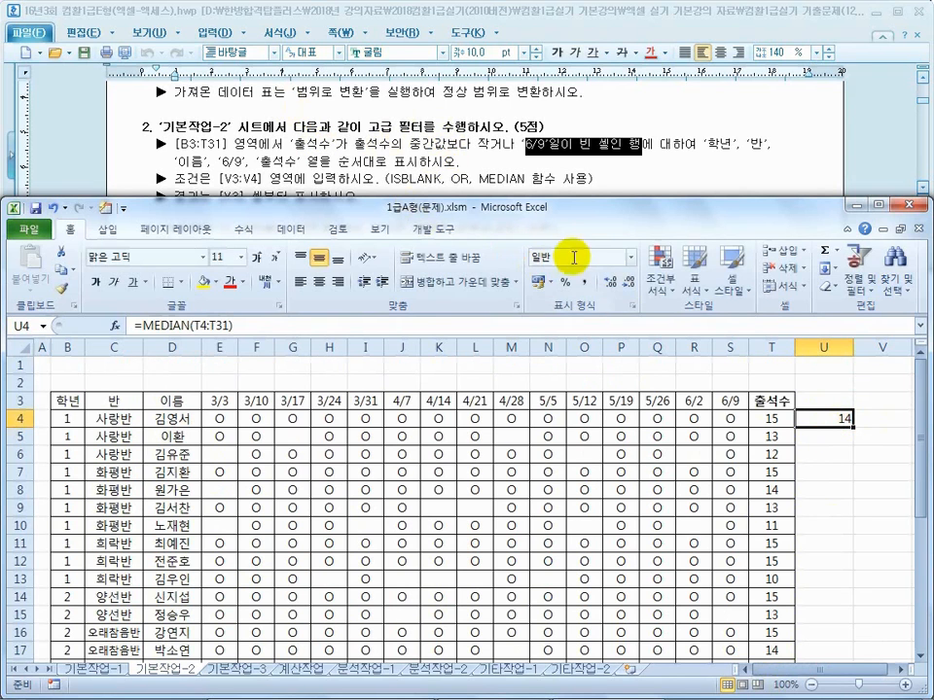
- Compare the 출석수 values in column T with the calculated median, and clear the formula from U4
left_click(771, 419)
left_click_drag(771, 436, 770, 453)
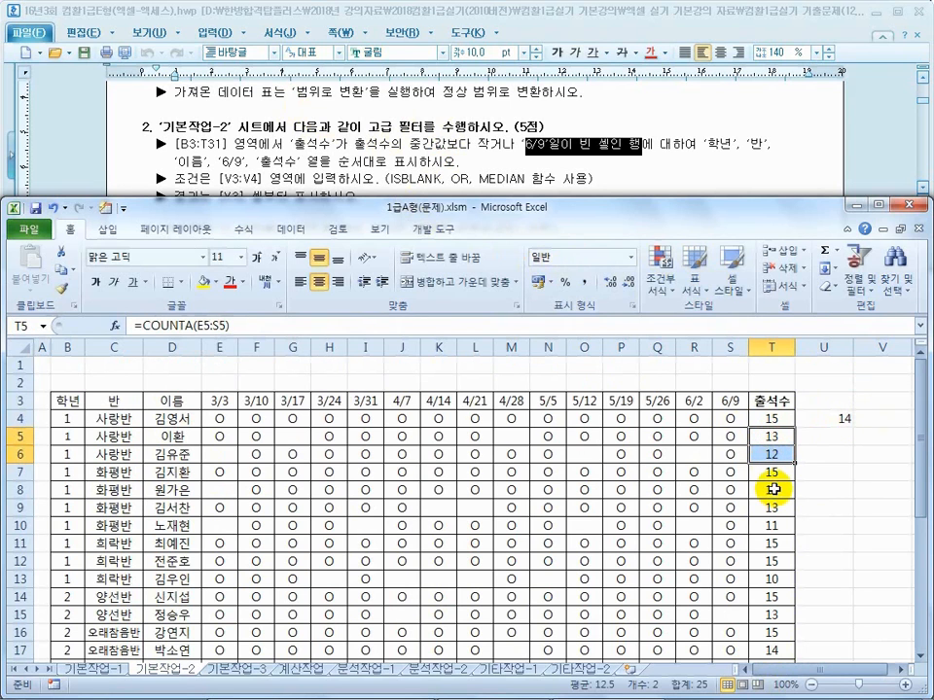
left_click_drag(774, 507, 776, 527)
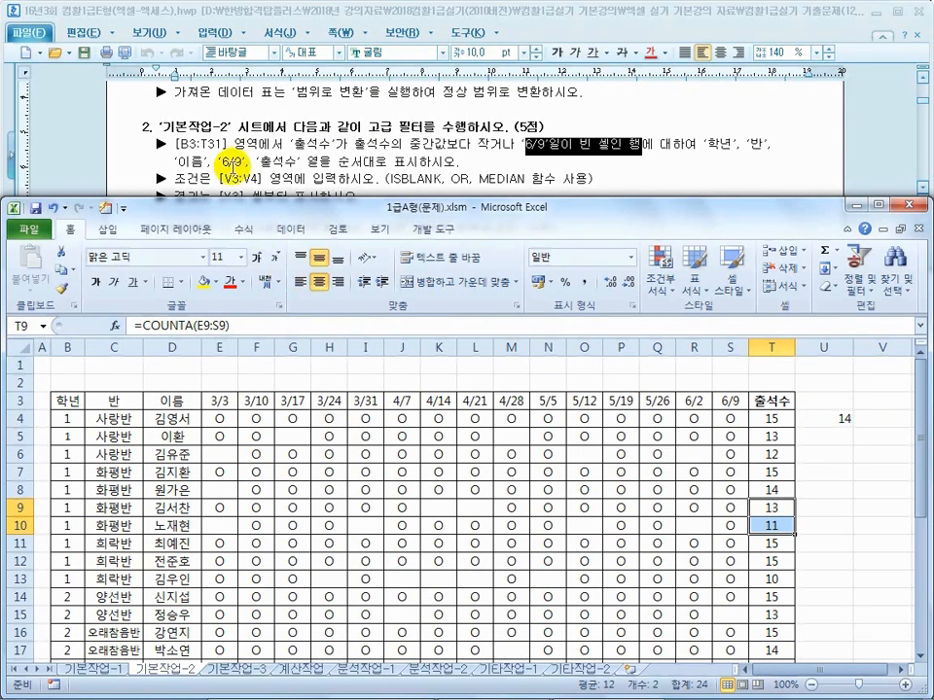
left_click_drag(228, 176, 258, 179)
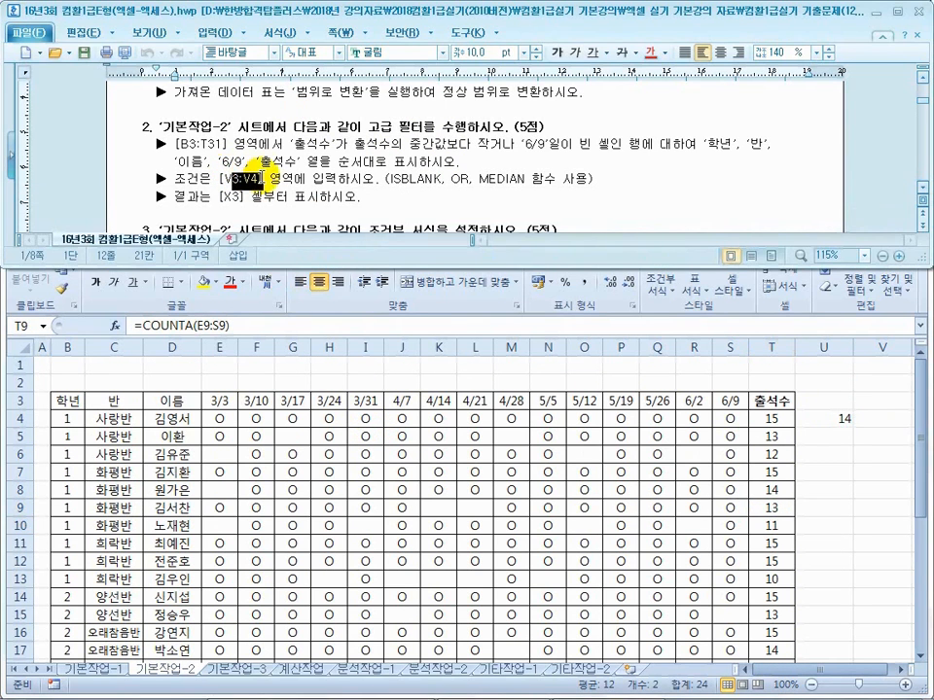
left_click(827, 422)
left_click(827, 422)
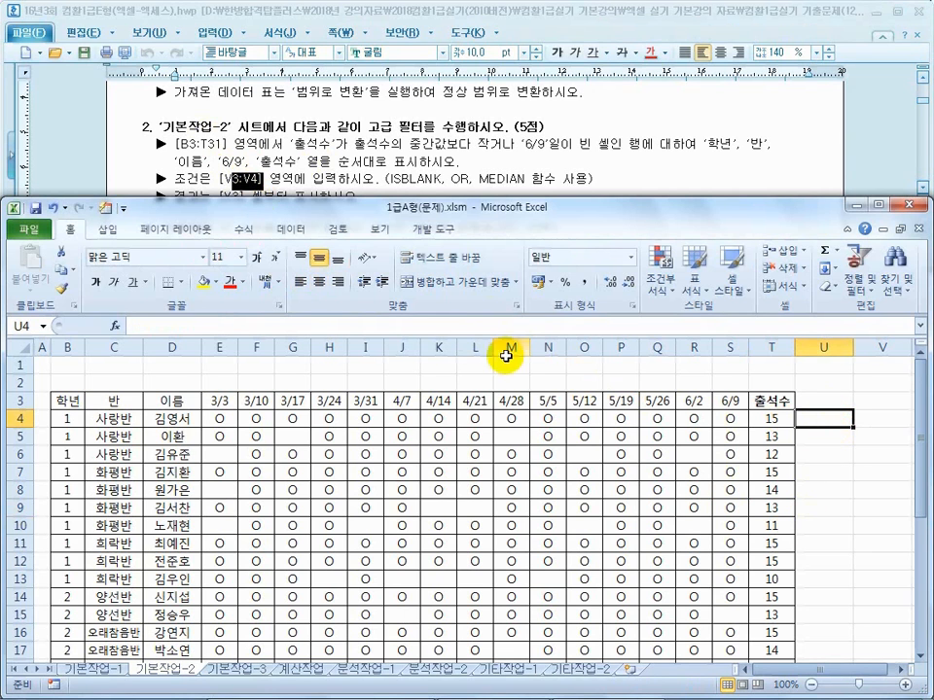
- Enter 조건 in cell V3 as the heading of the criteria range
left_click_drag(871, 405, 873, 422)
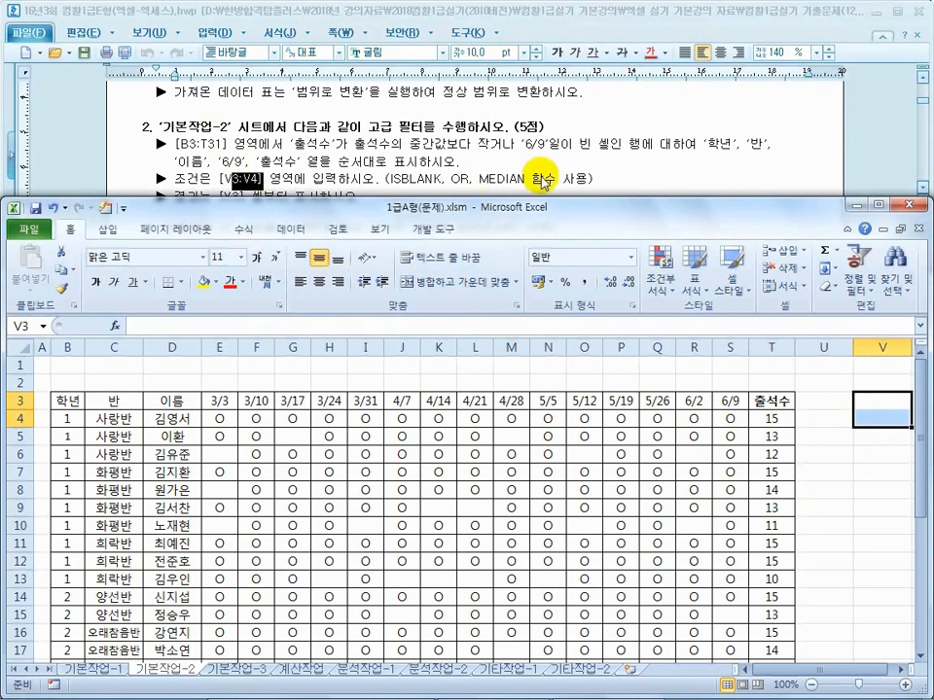
left_click(880, 406)
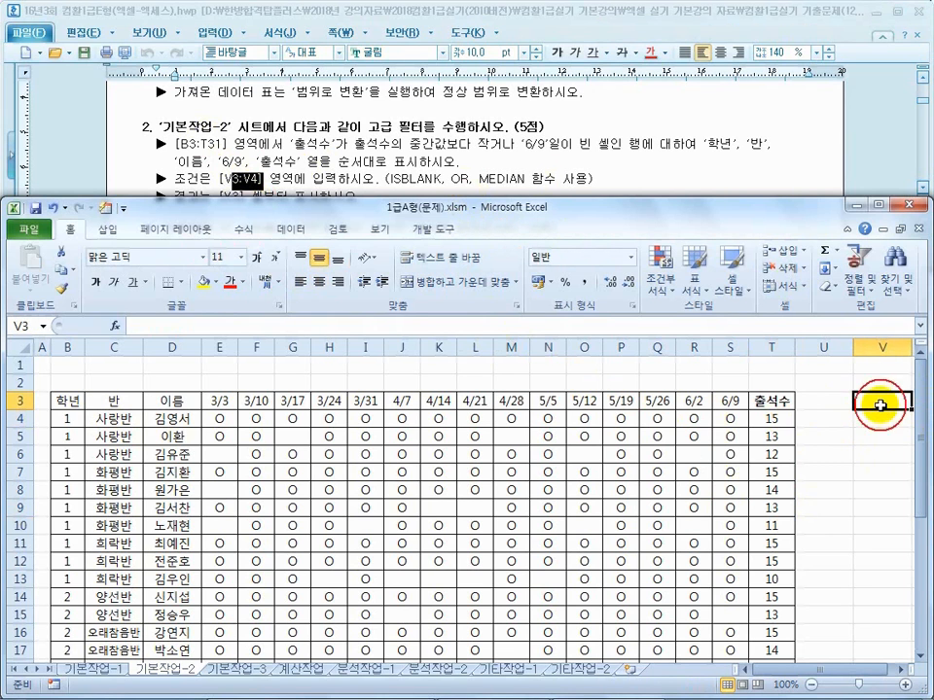
type("w")
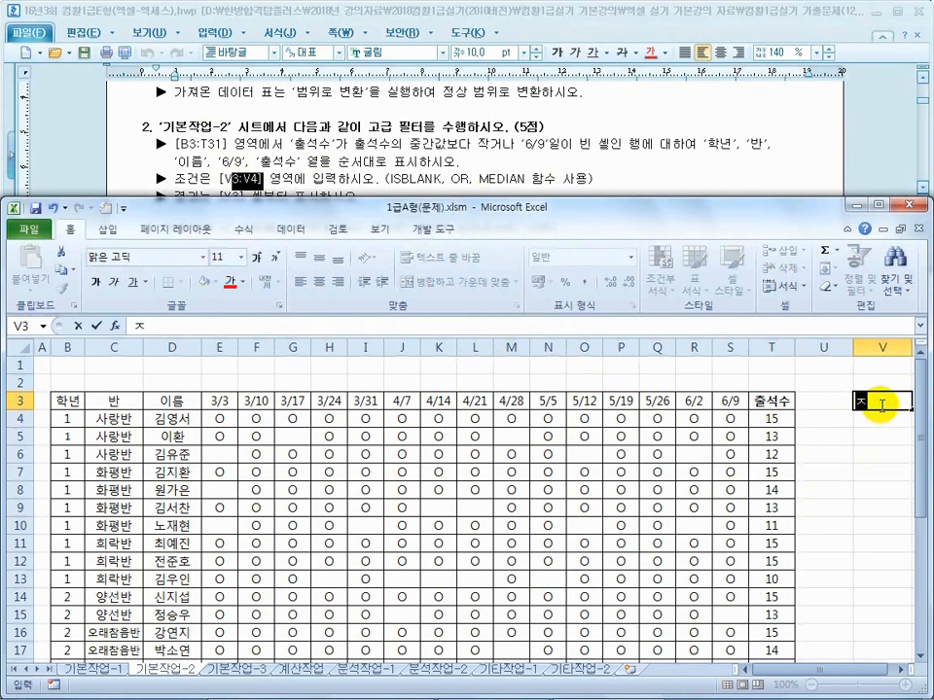
key("Return")
left_click(876, 407)
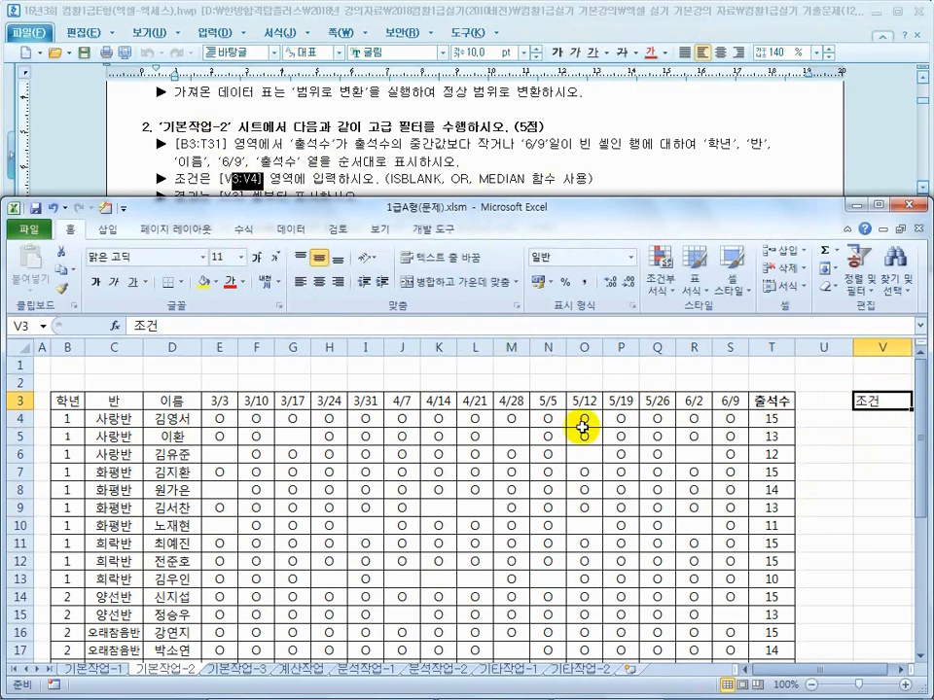
- Enter =T4<MEDIAN($T$4:$T$31) in cell V4 as the first filter condition
left_click(885, 419)
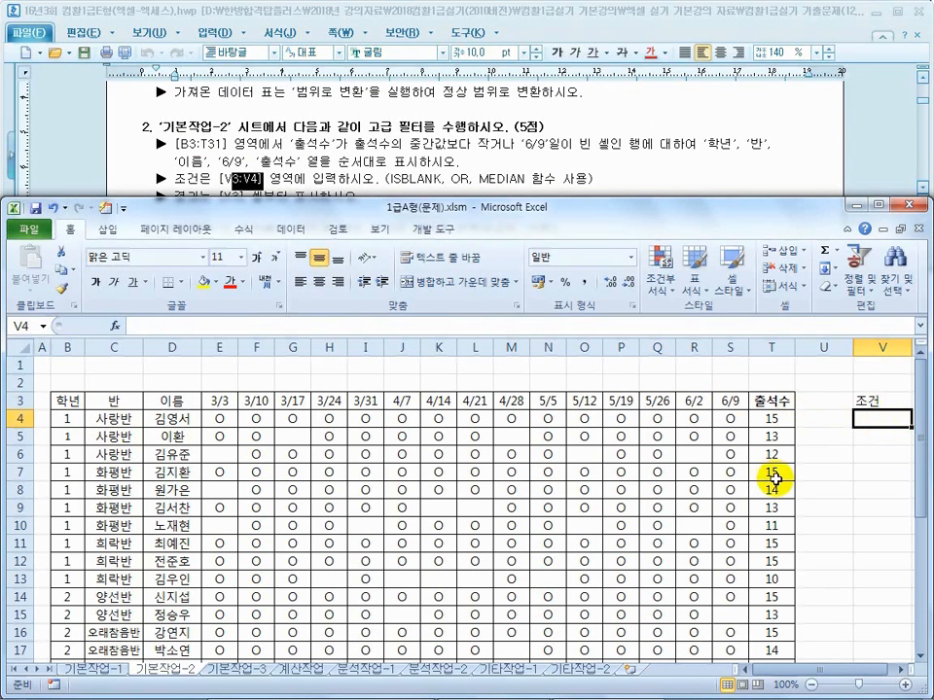
left_click(903, 678)
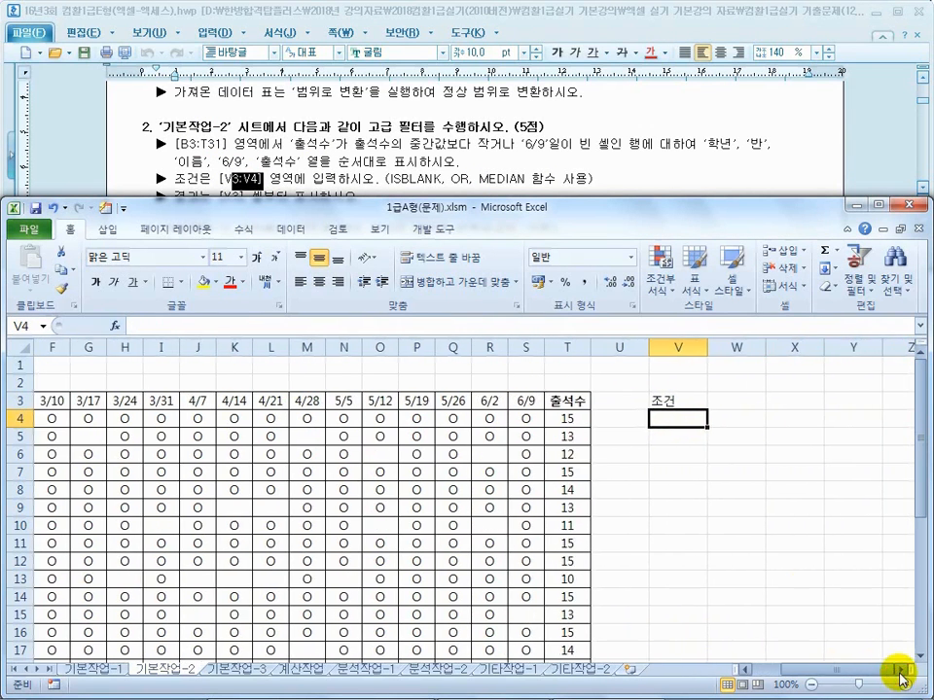
type("=")
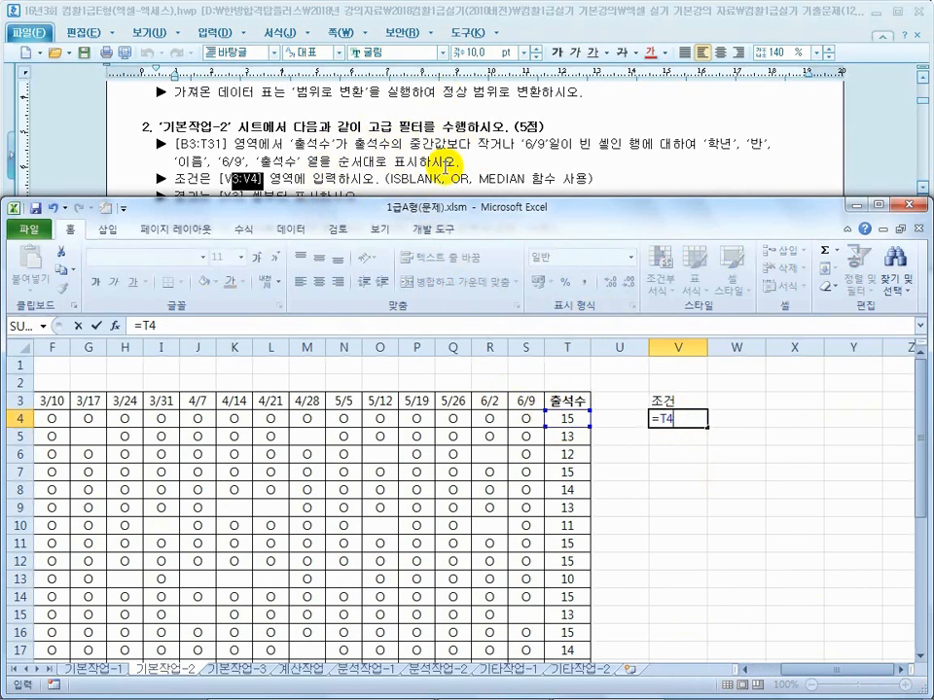
type("me")
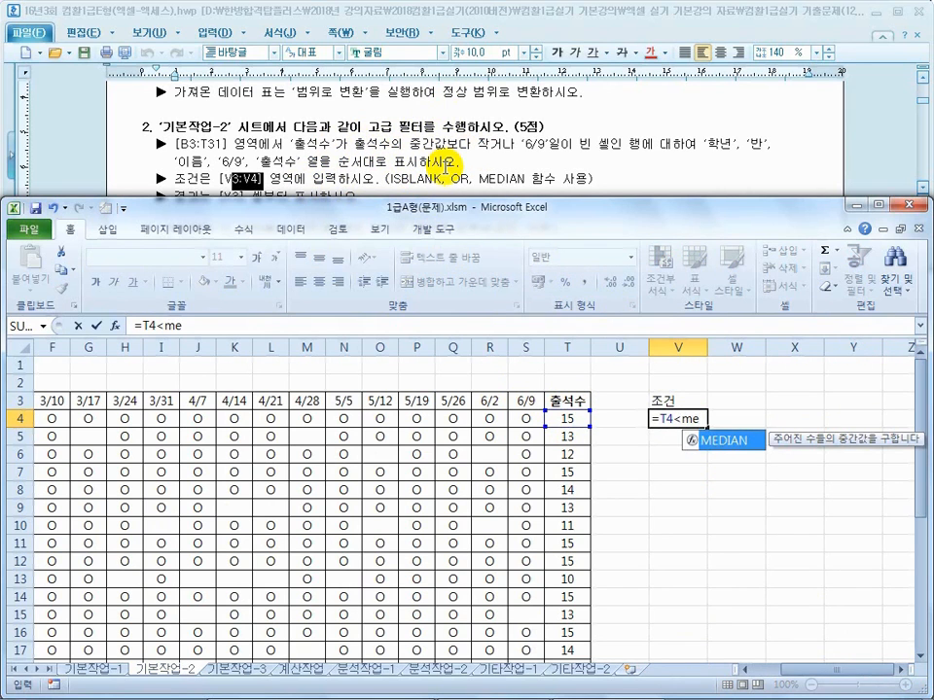
double_click(722, 439)
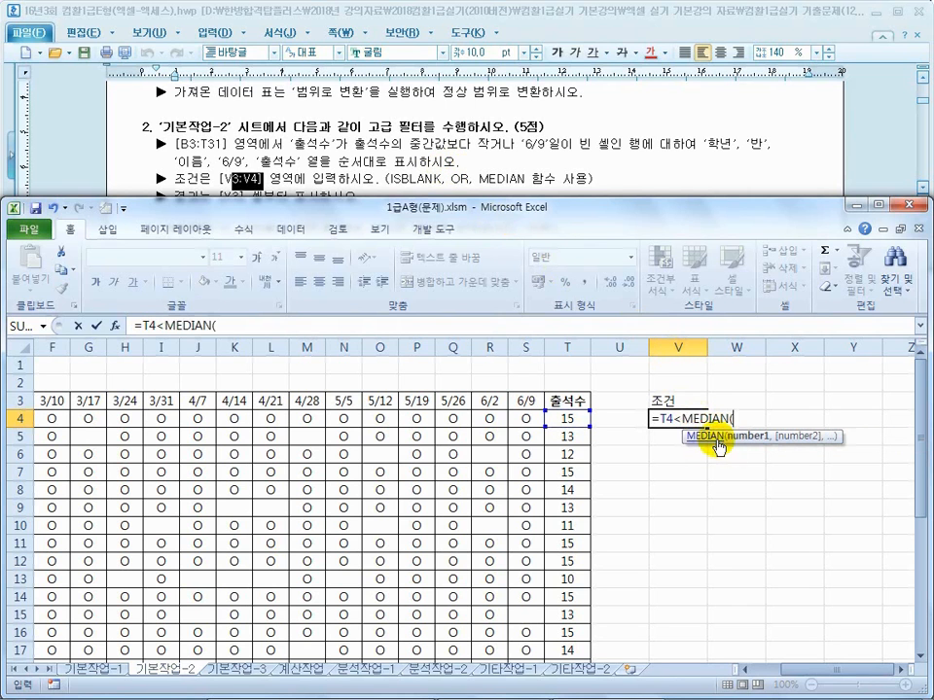
left_click_drag(564, 418, 572, 639)
key("F4")
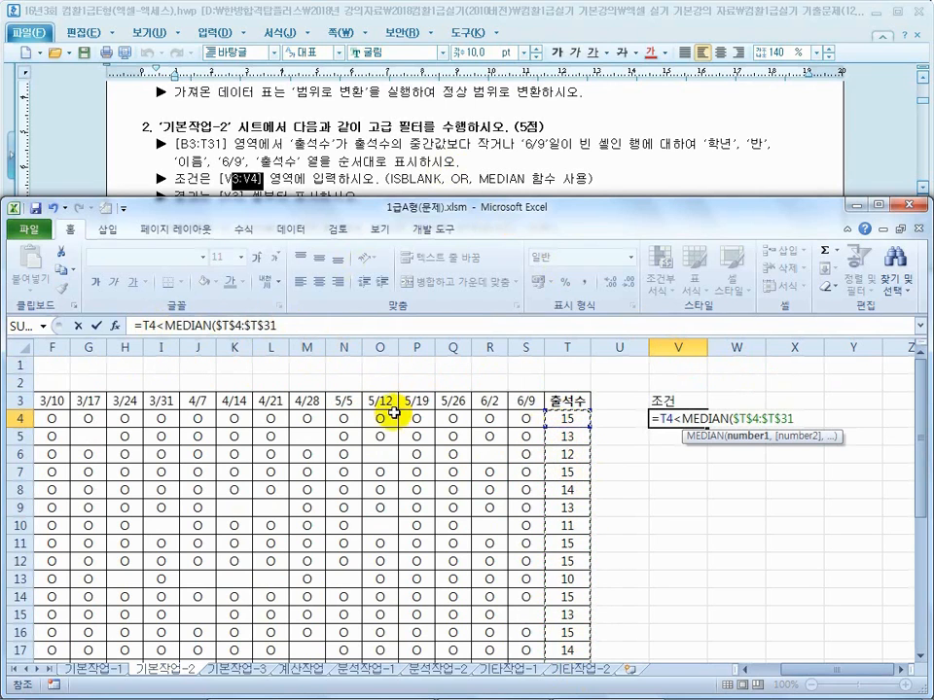
left_click(288, 327)
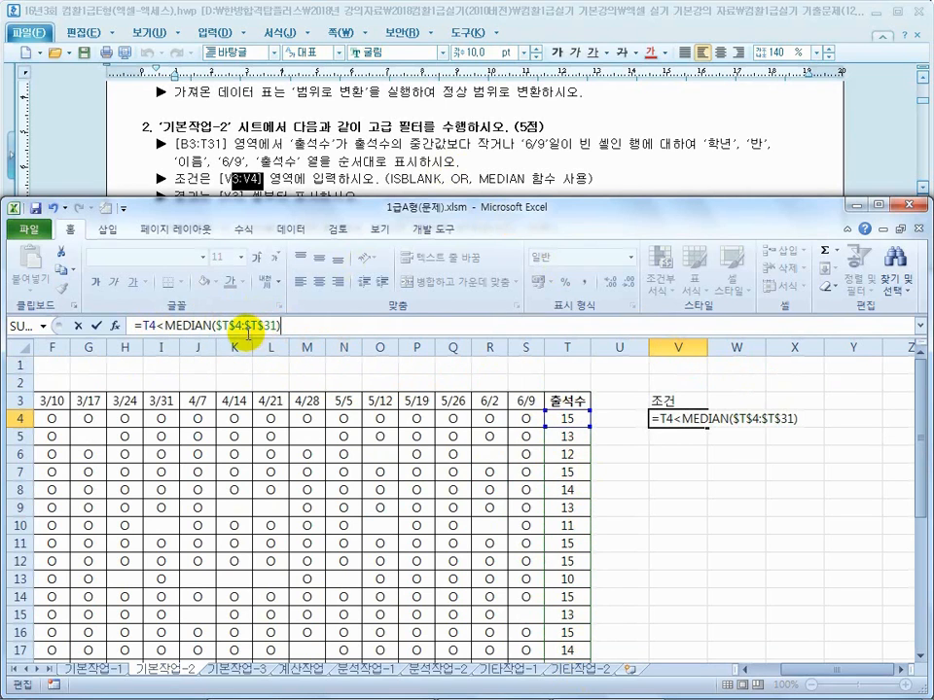
key("Return")
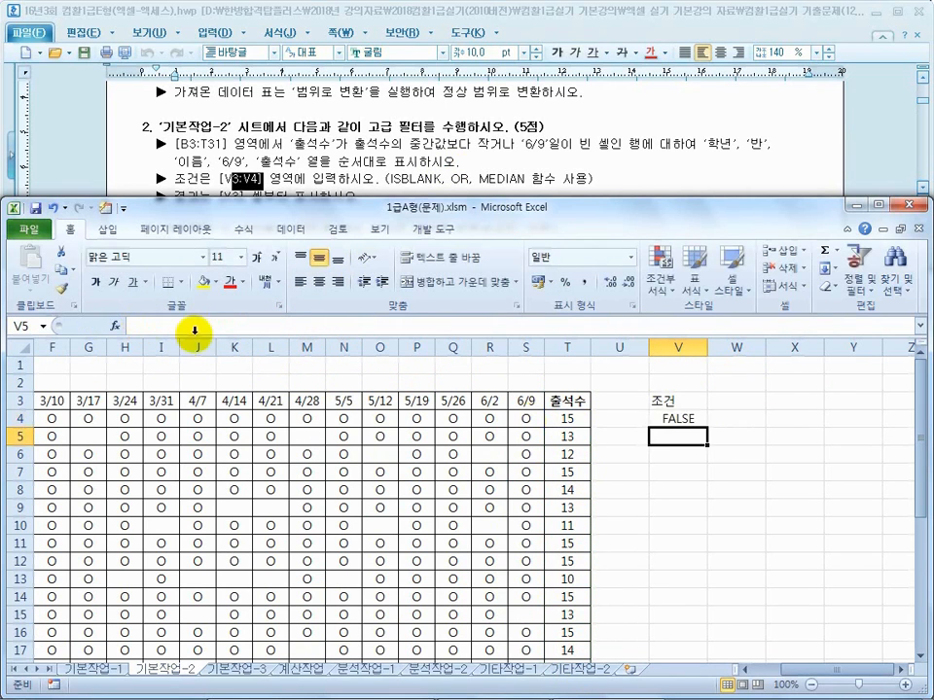
- Add ISBLANK(S4) after a comma as the second condition in the V4 formula
left_click(669, 418)
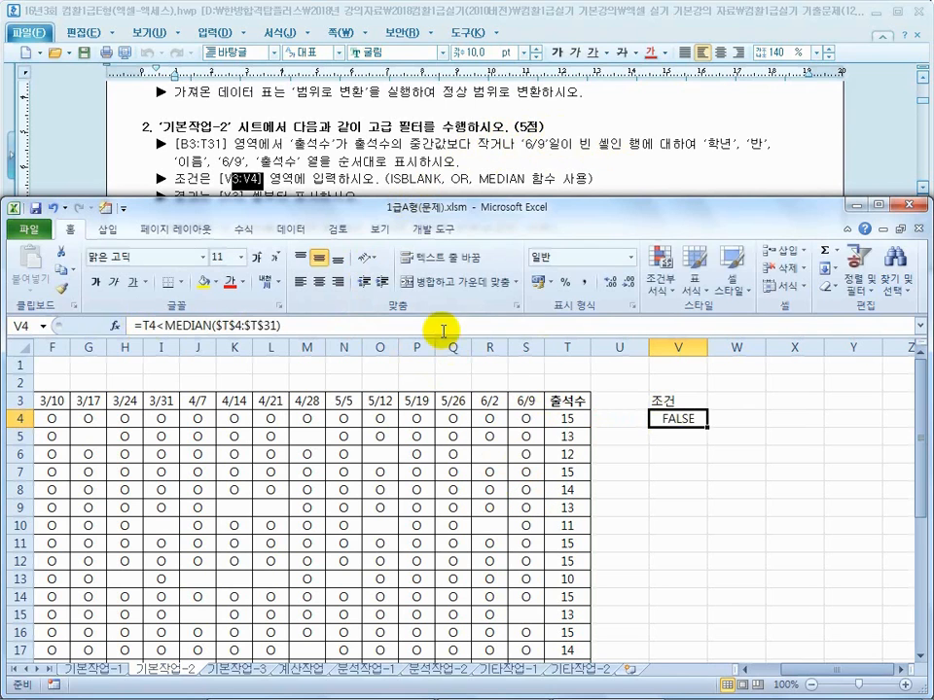
left_click(321, 327)
type(",is")
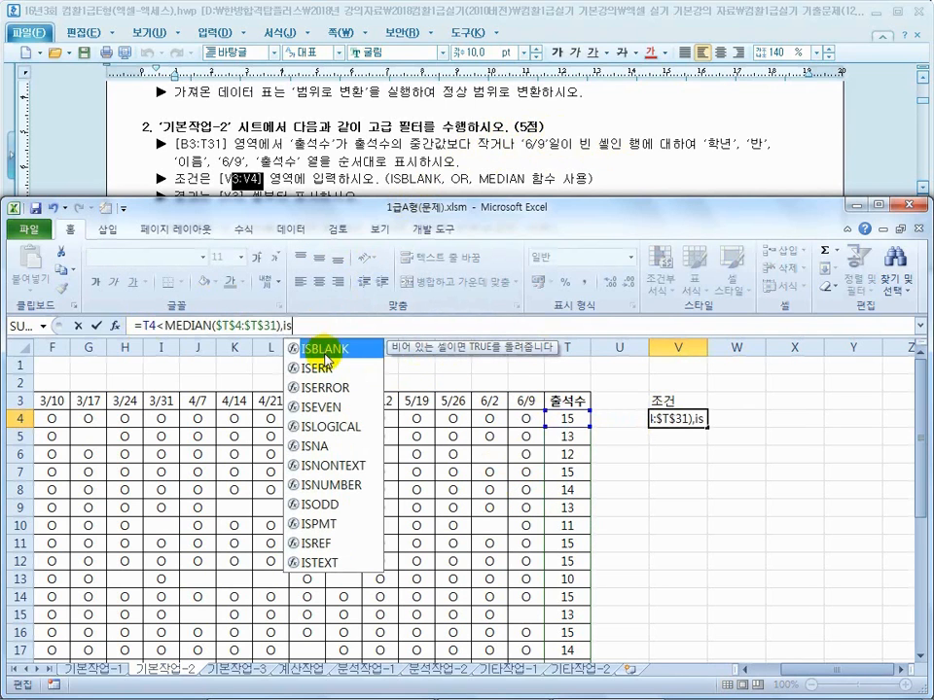
double_click(325, 349)
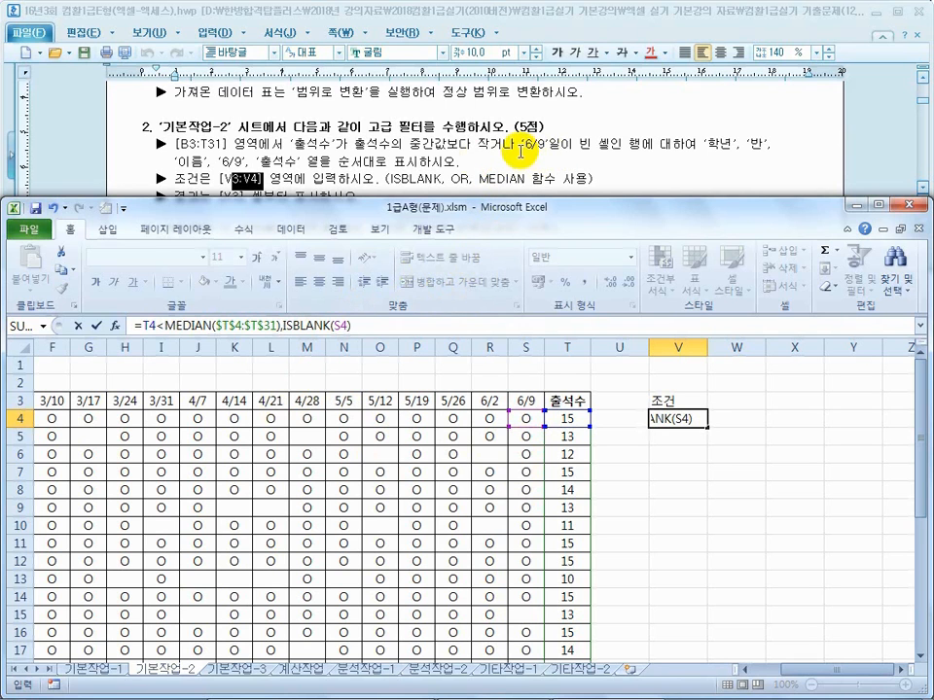
- Wrap both conditions in V4 in an OR function, giving =OR(T4<MEDIAN($T$4:$T$31),ISBLANK(S4))
left_click_drag(513, 146, 496, 146)
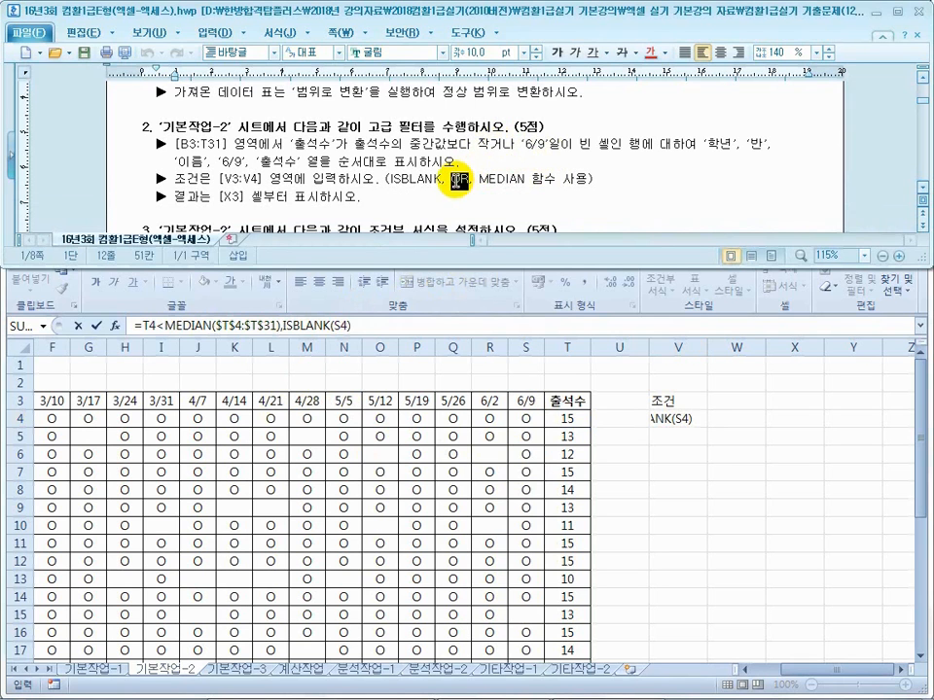
left_click(311, 329)
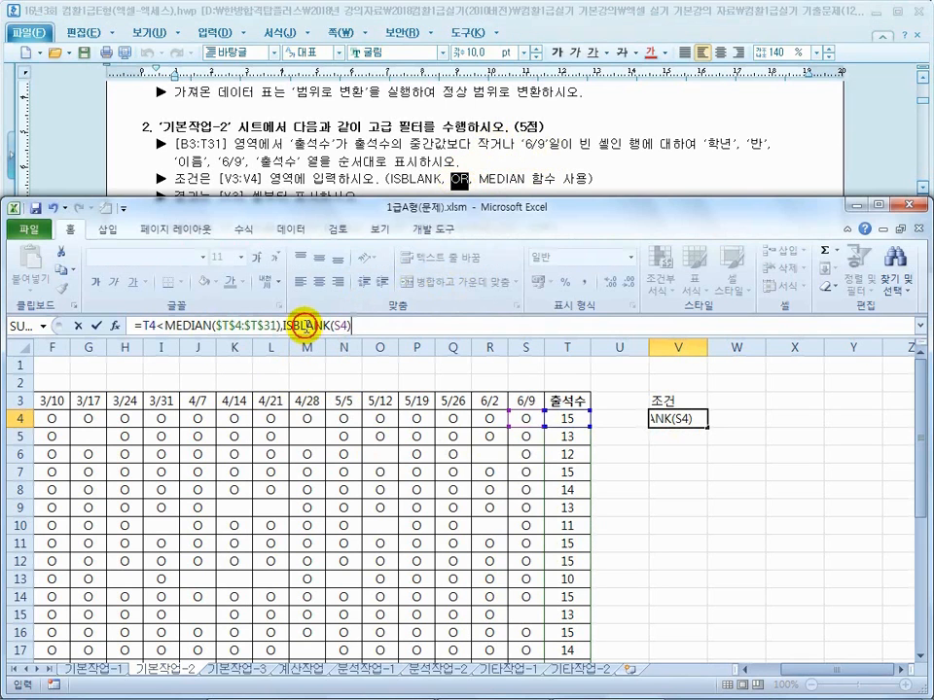
left_click(142, 327)
type("or")
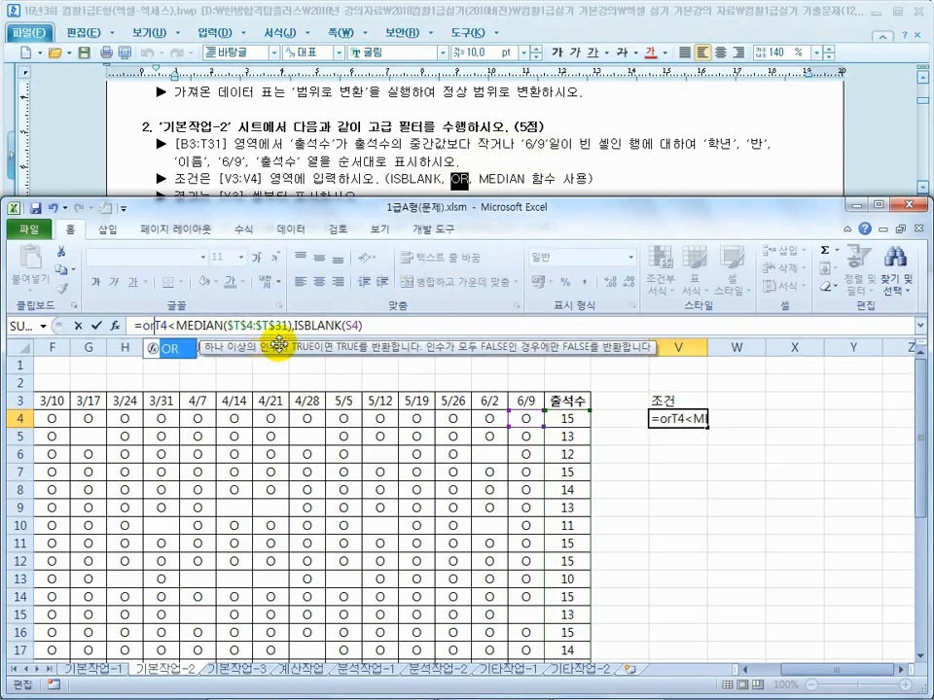
type("(")
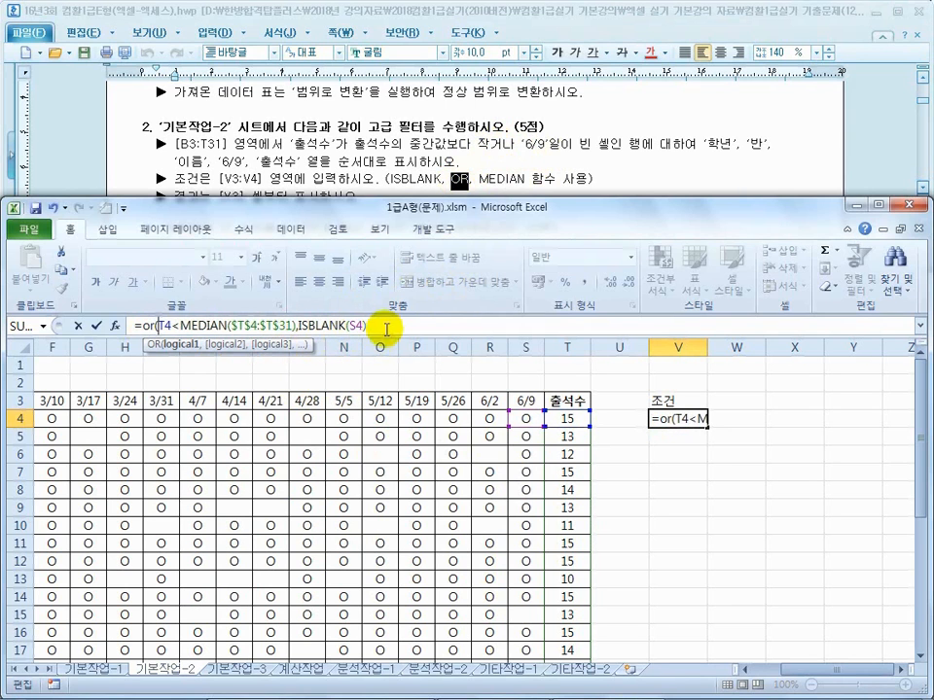
key("Return")
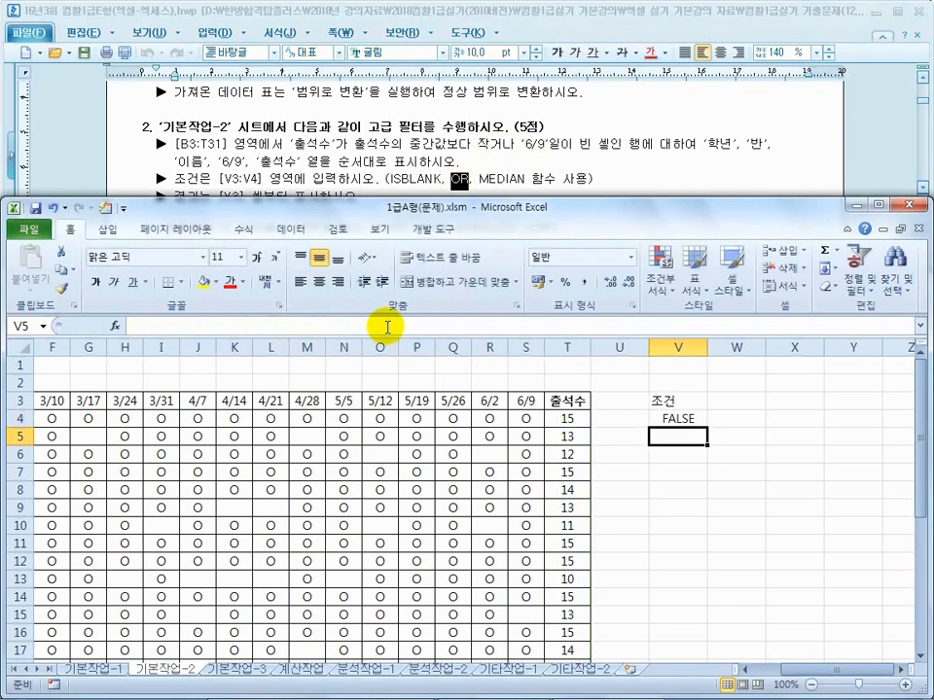
- Check the V4 condition against cells T4 and S4, and reread the task's instructions for the output columns and result location
left_click(669, 417)
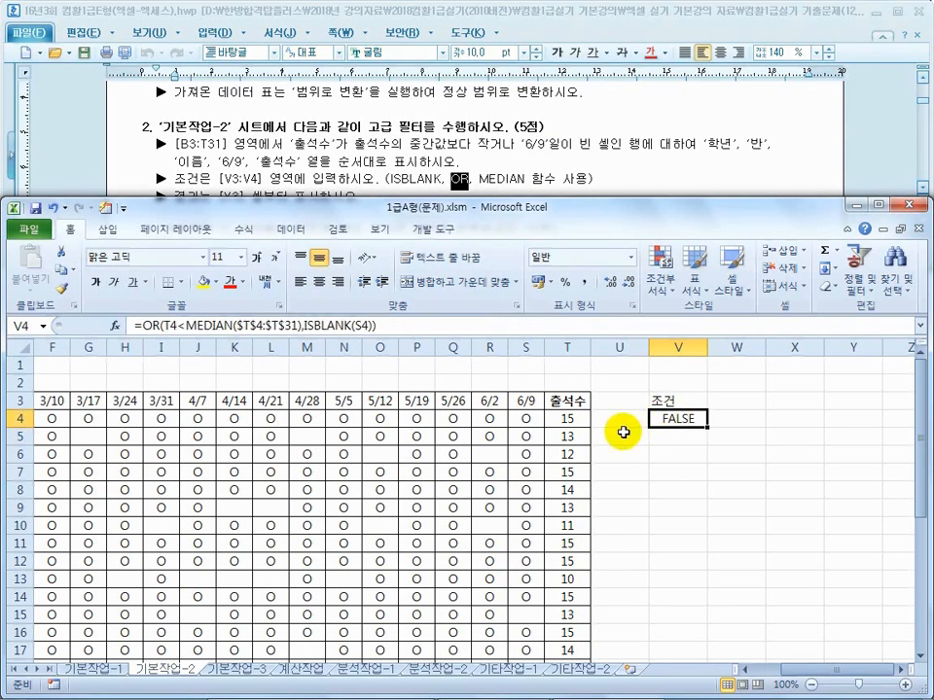
left_click(568, 418)
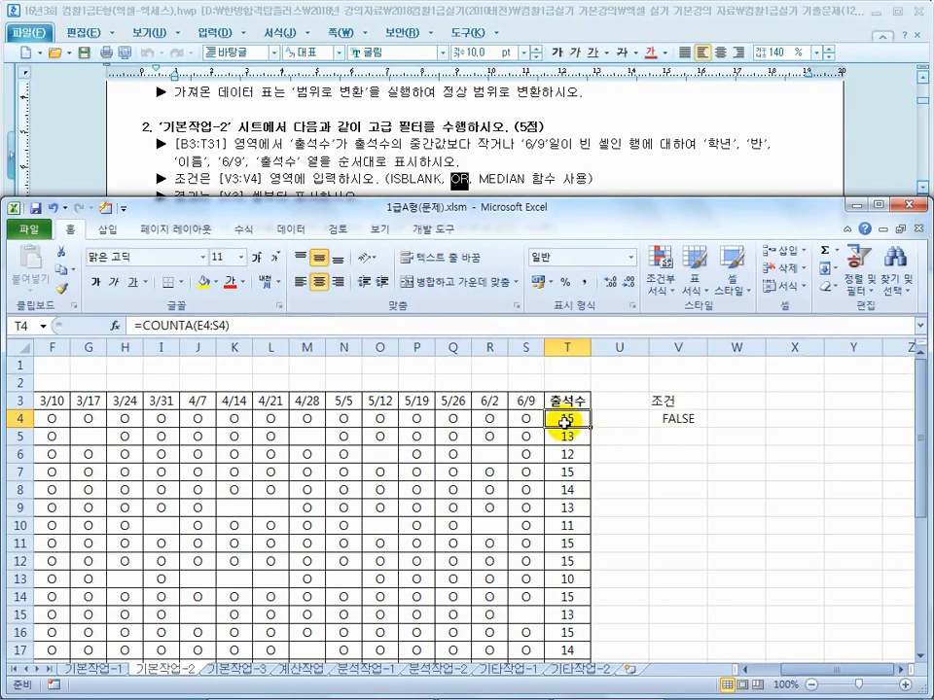
left_click(534, 421)
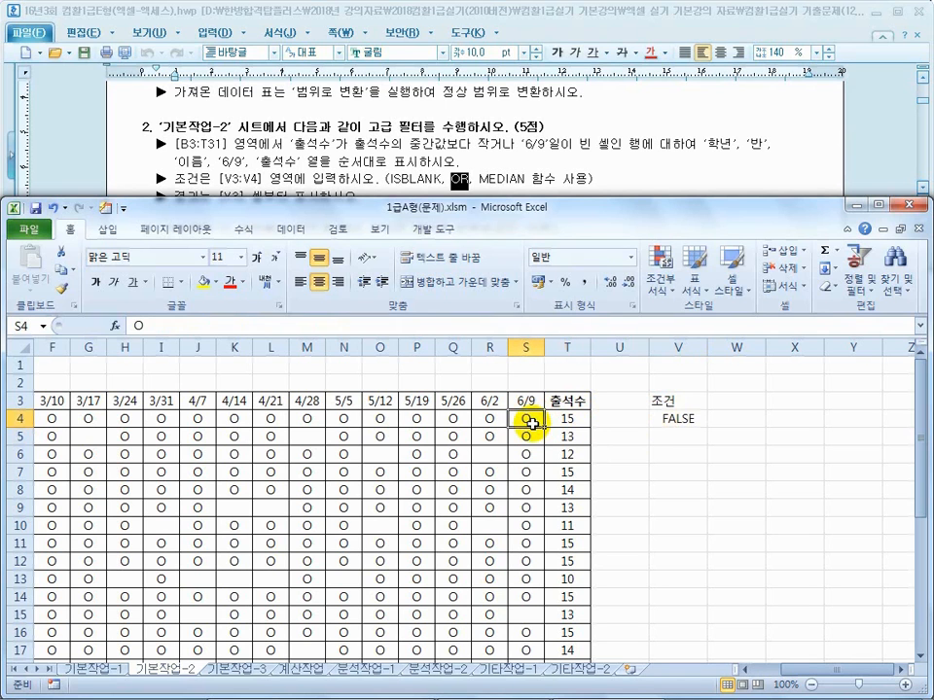
left_click(567, 421)
left_click(659, 418)
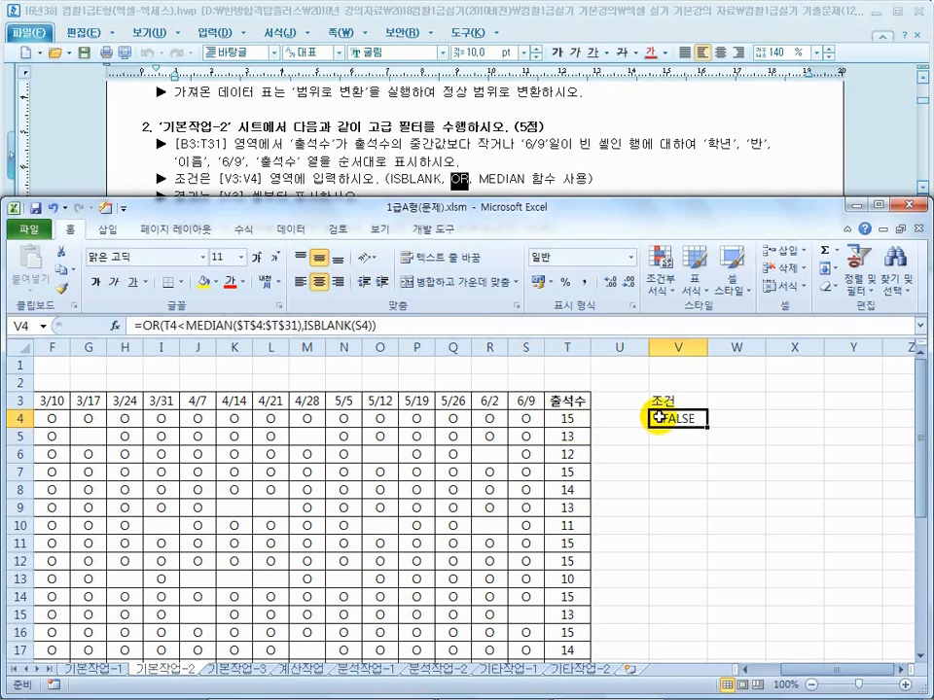
left_click(411, 471)
left_click(331, 152)
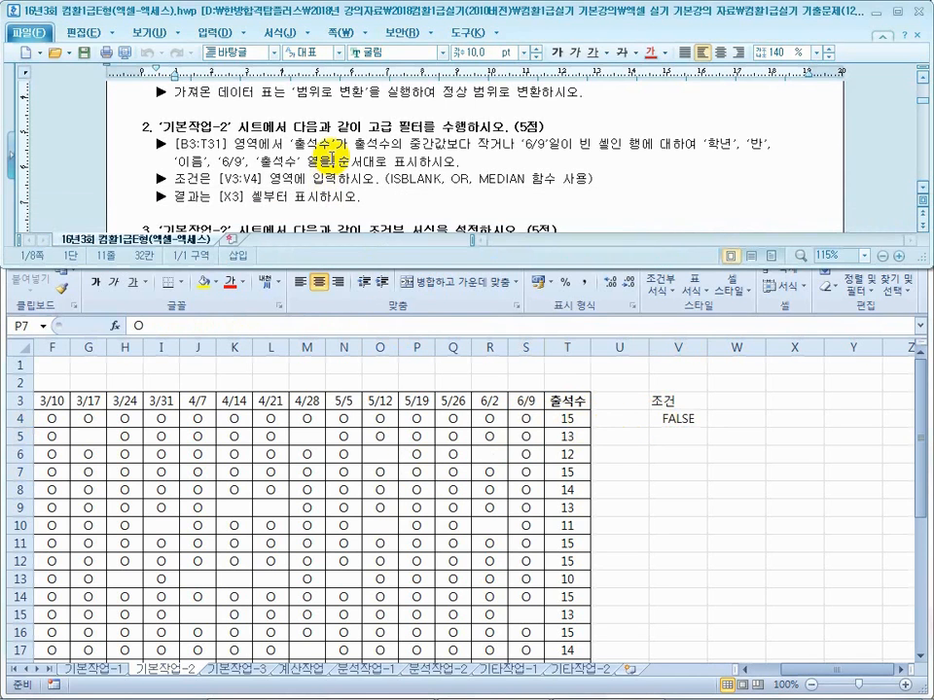
left_click(233, 194)
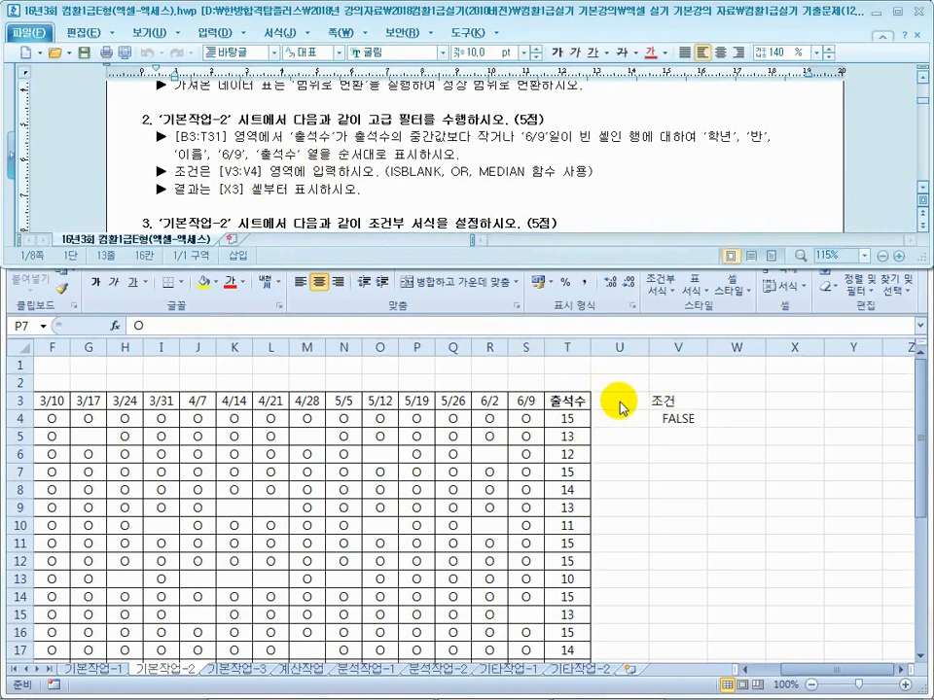
left_click(559, 441)
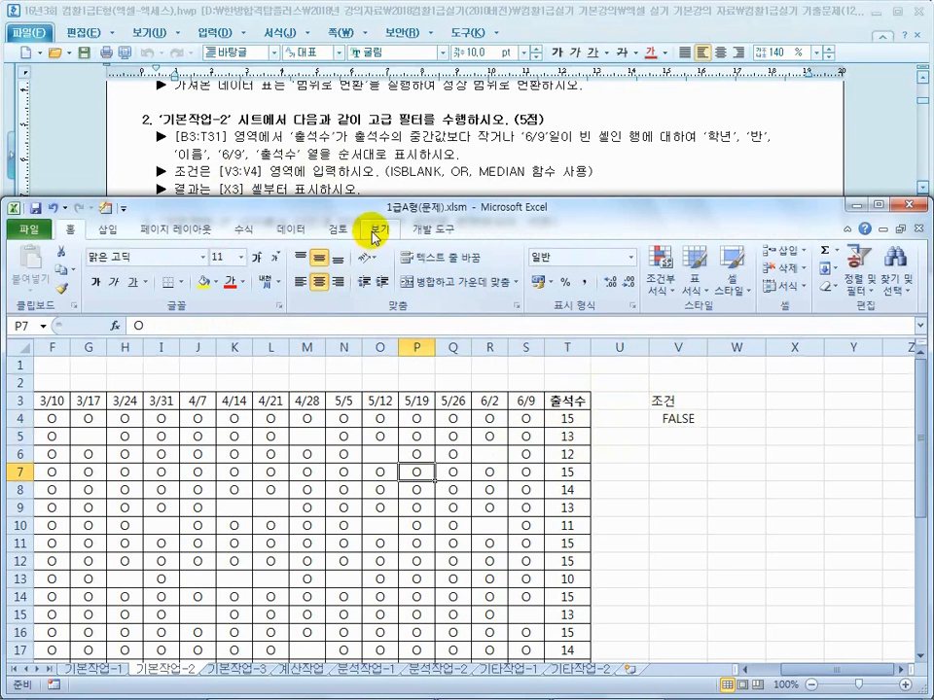
- Start an advanced filter on the list range B3:T31 and set V3:V4 as its criteria range
left_click_drag(352, 469, 345, 454)
left_click(291, 229)
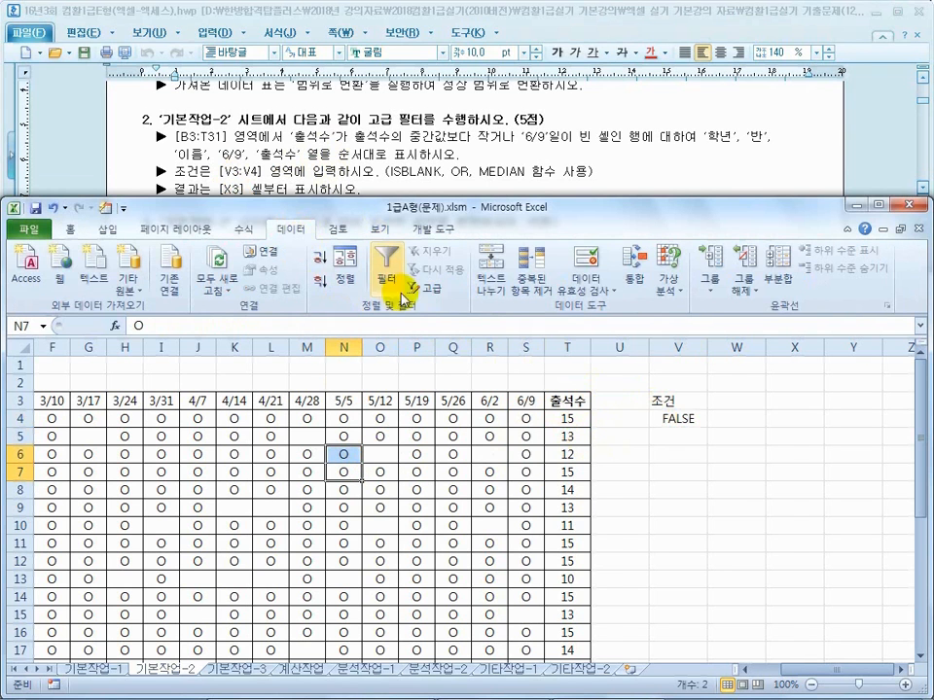
left_click(427, 288)
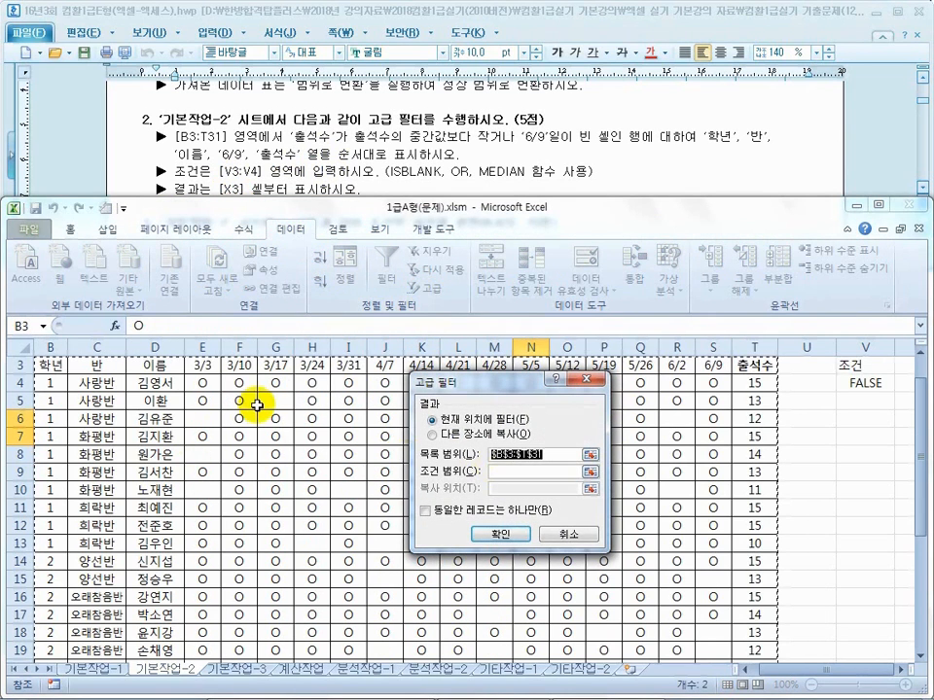
scroll(256, 405, "down", 6)
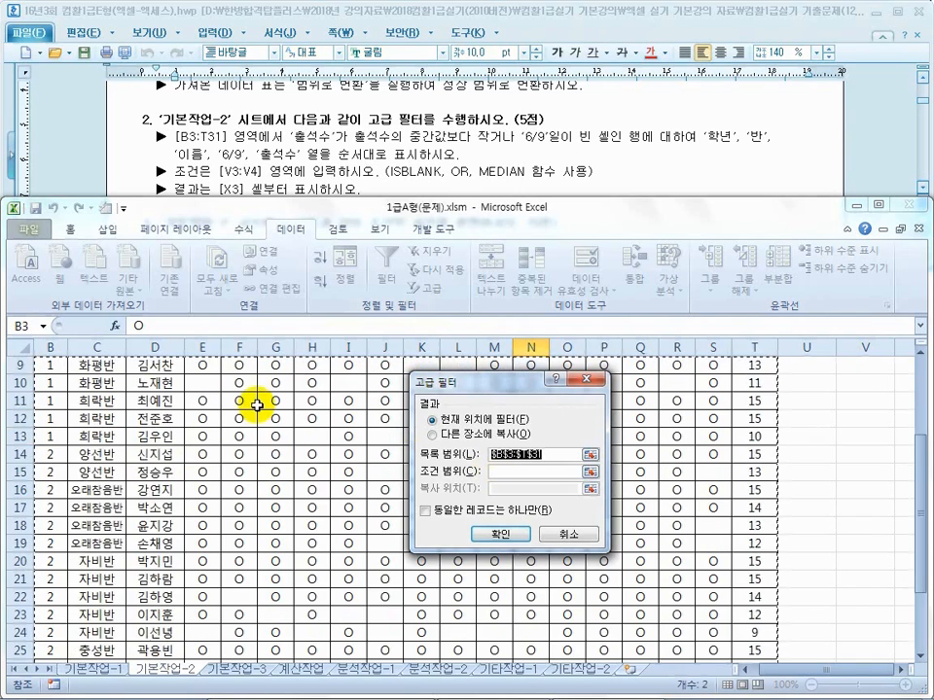
left_click(515, 472)
scroll(817, 457, "up", 2)
left_click_drag(854, 402, 859, 418)
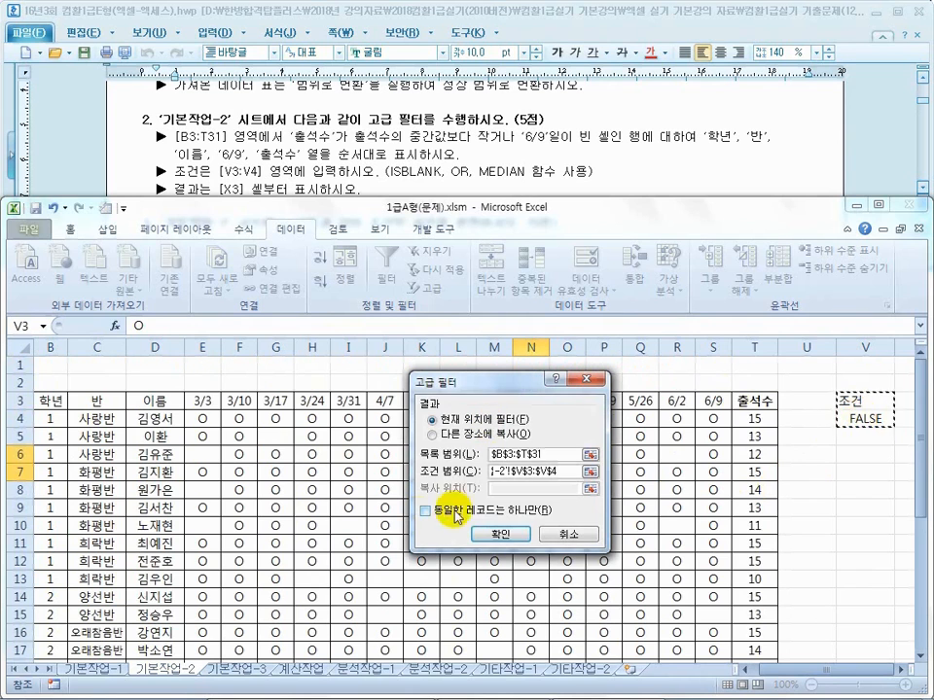
- Try copying the advanced filter results to another location starting at cell X3
left_click(431, 434)
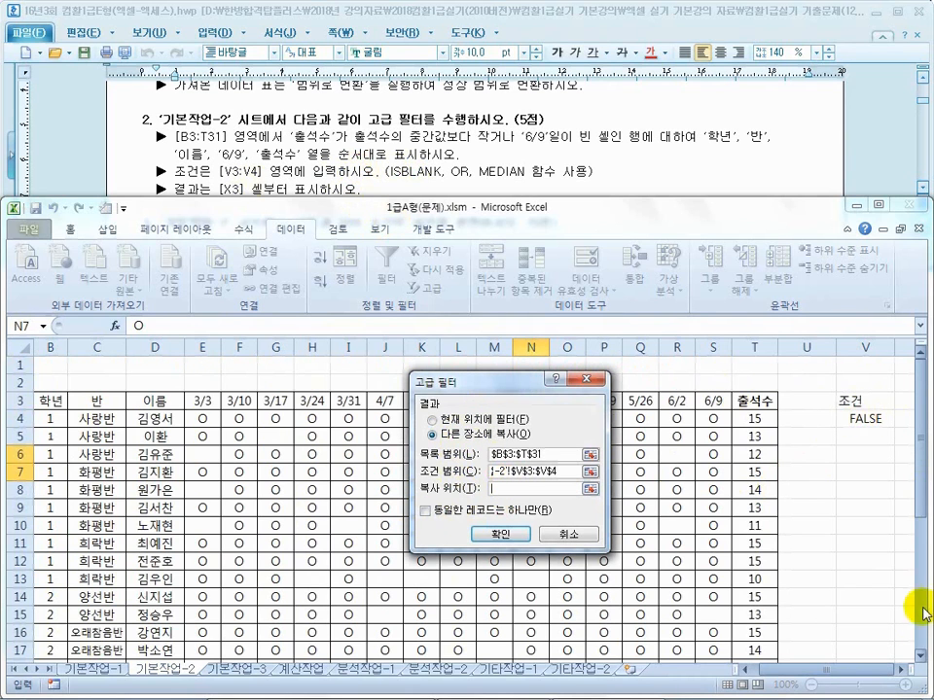
left_click(901, 671)
left_click(901, 671)
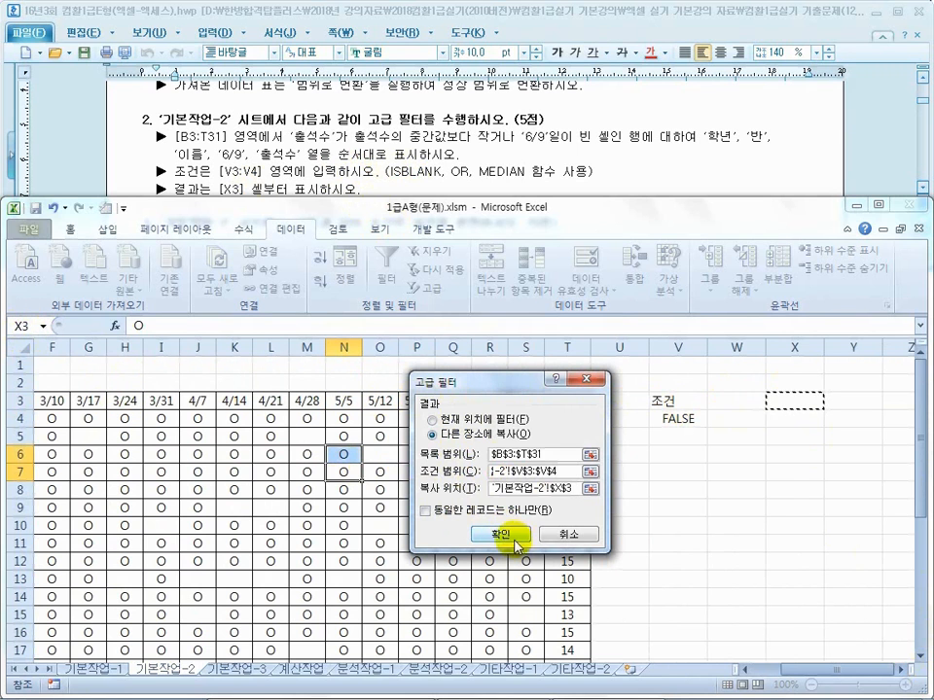
left_click(502, 534)
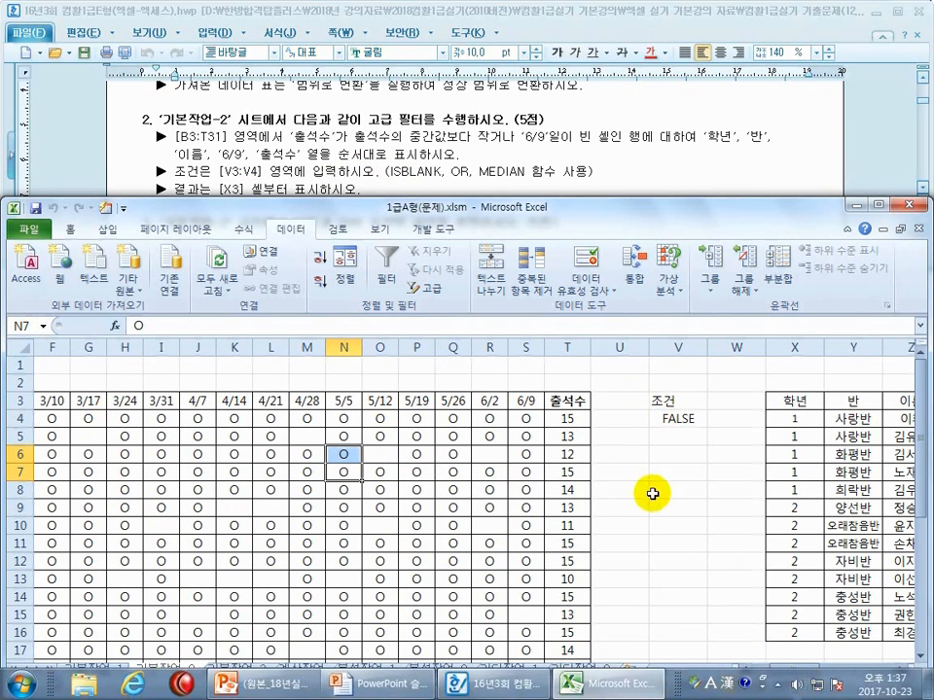
- Compare the copied columns with the fields the task asks for, and delete the filter results in columns X to AP
left_click_drag(799, 669, 843, 671)
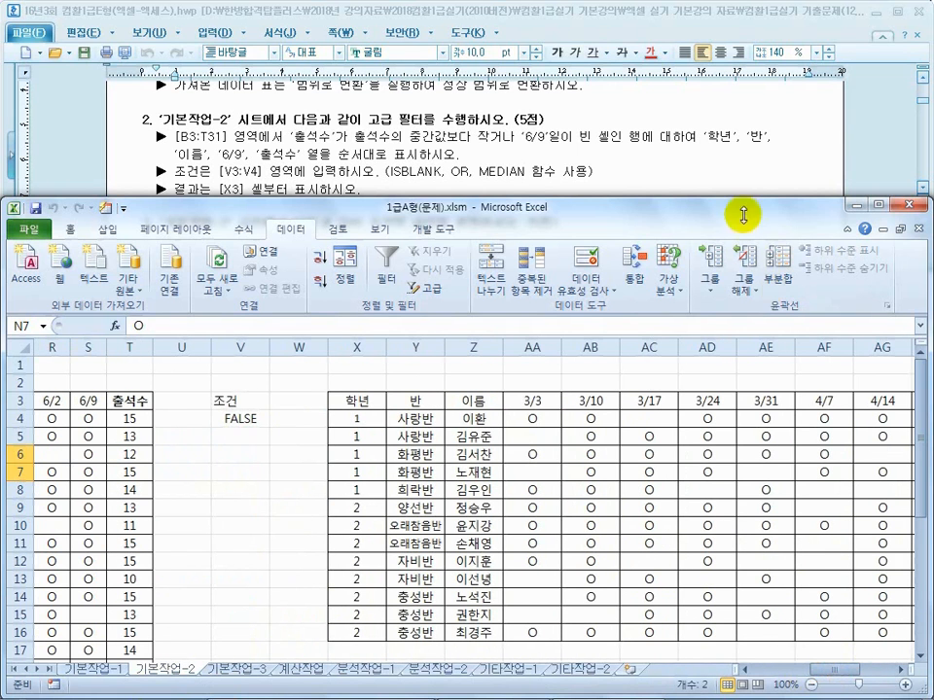
left_click(764, 138)
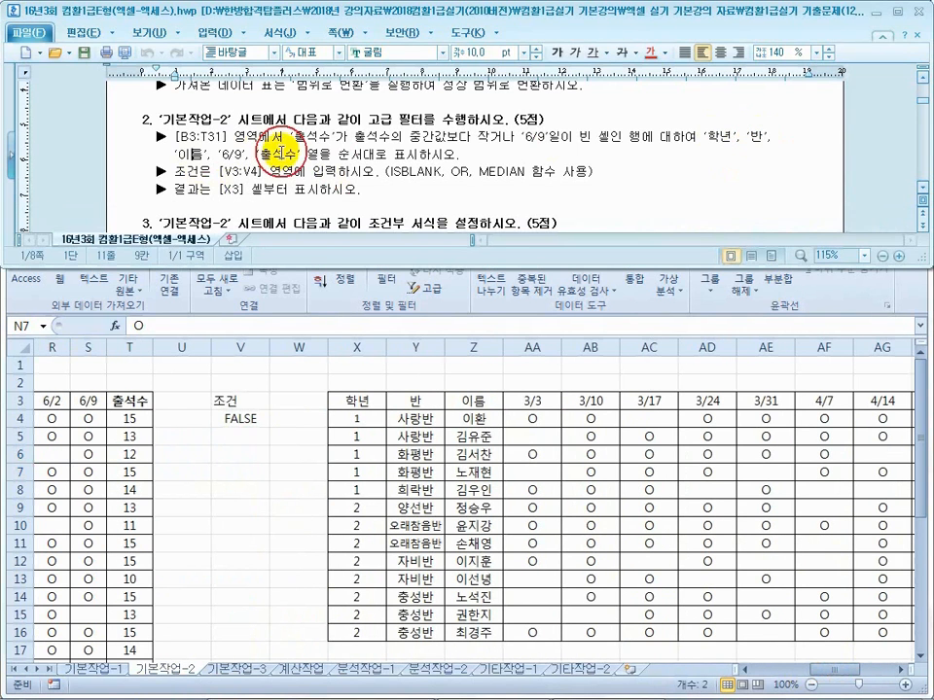
left_click(355, 347)
left_click_drag(355, 347, 842, 382)
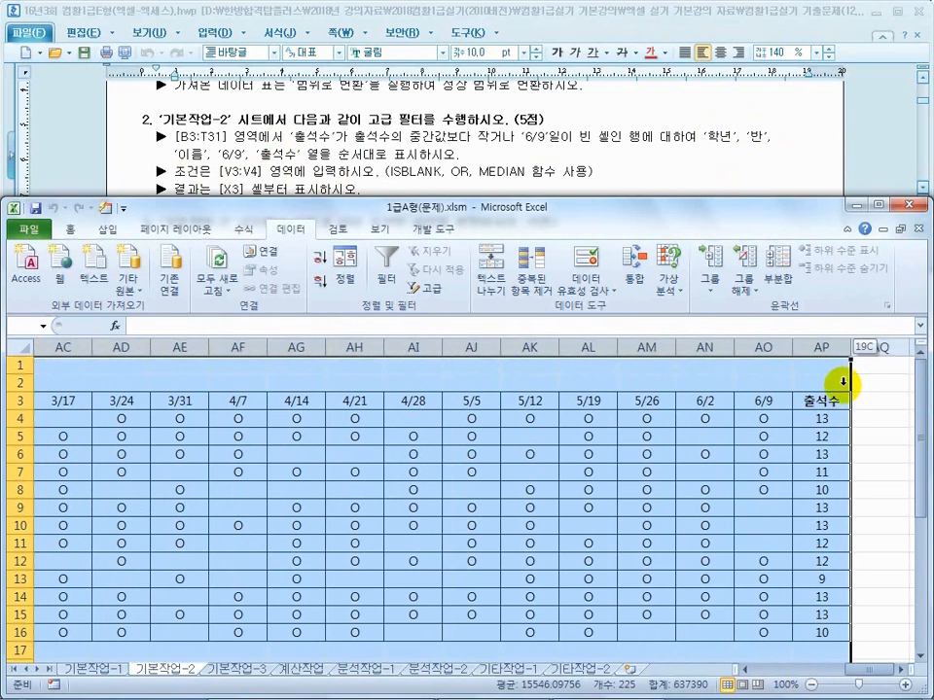
right_click(288, 345)
left_click(336, 476)
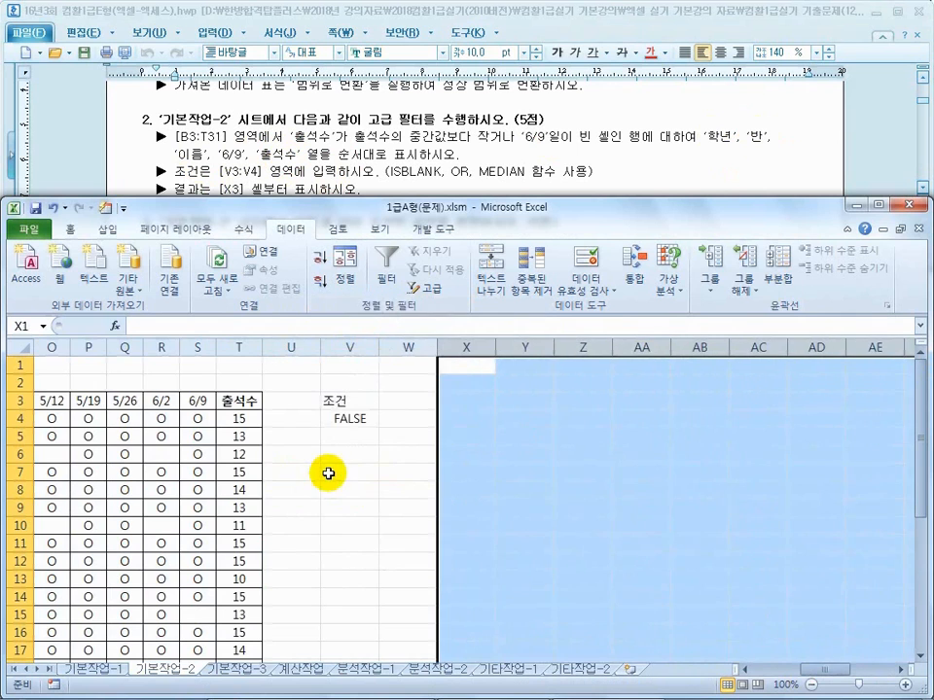
left_click(267, 474)
left_click(347, 420)
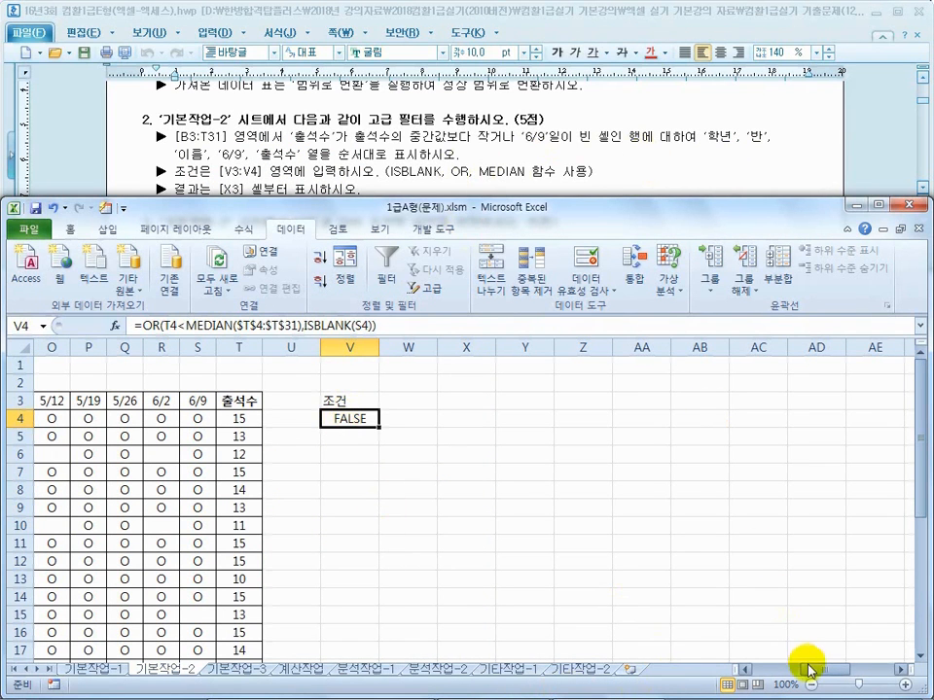
- Copy the 학년, 반, 이름, 6/9 and 출석수 headers from row 3 and paste them starting at cell X3
left_click_drag(813, 671, 747, 671)
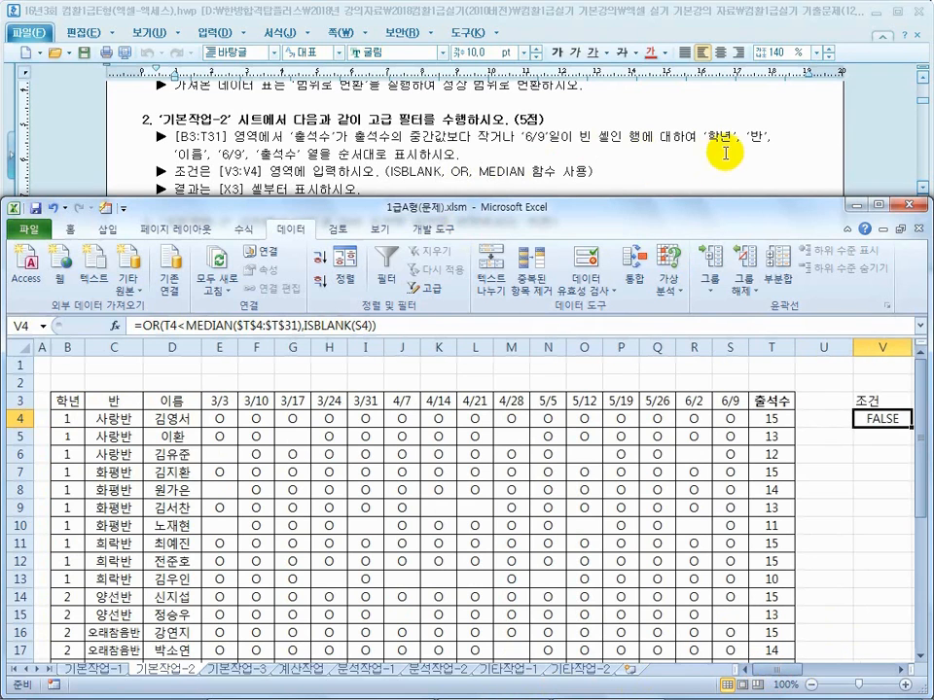
left_click(75, 402)
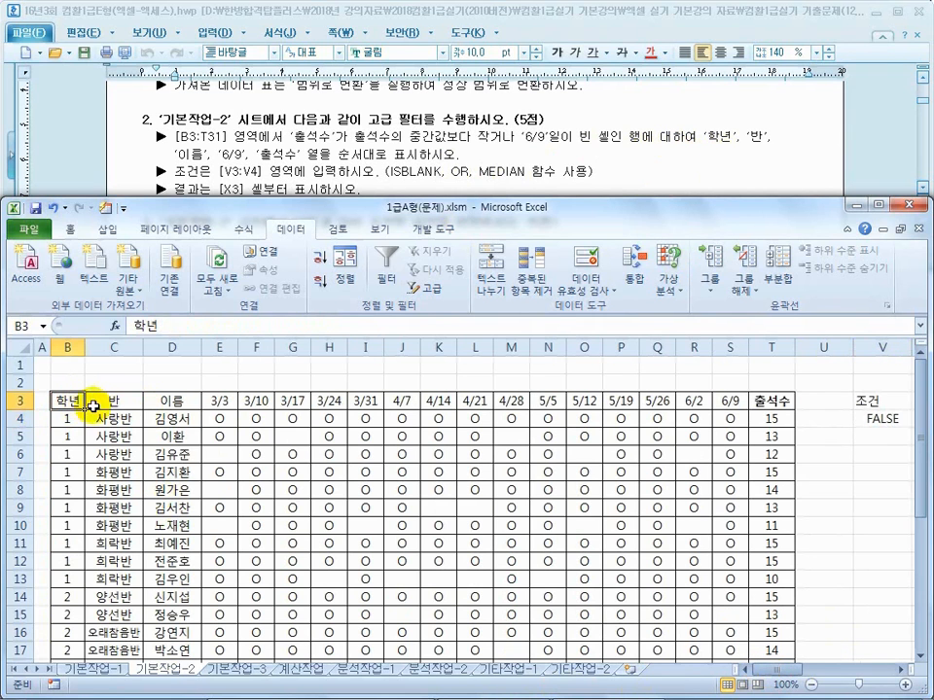
left_click_drag(69, 399, 155, 399)
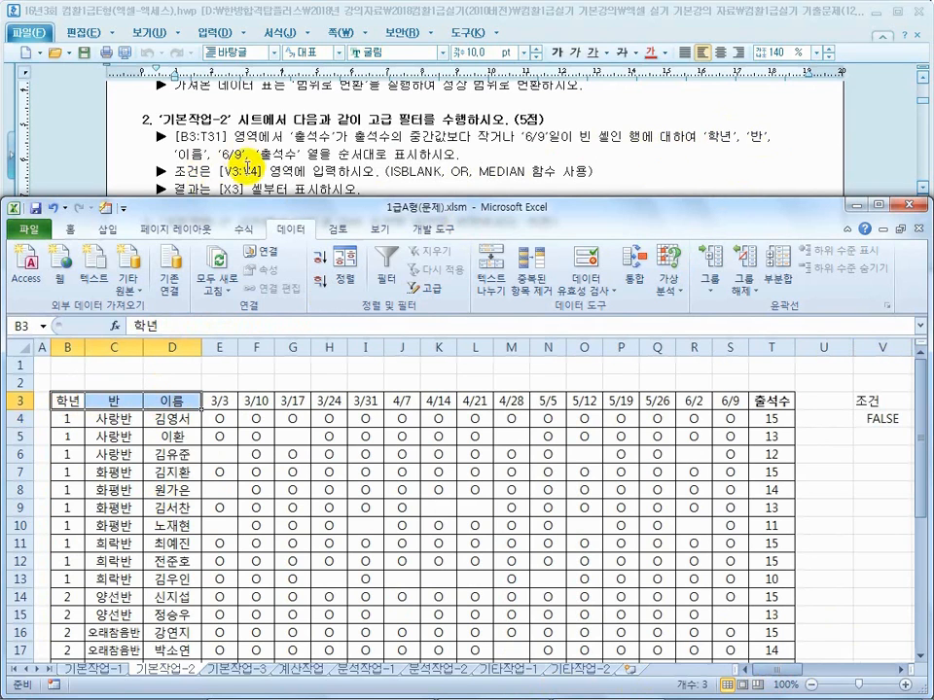
left_click(729, 400, "ctrl")
left_click(767, 400, "ctrl")
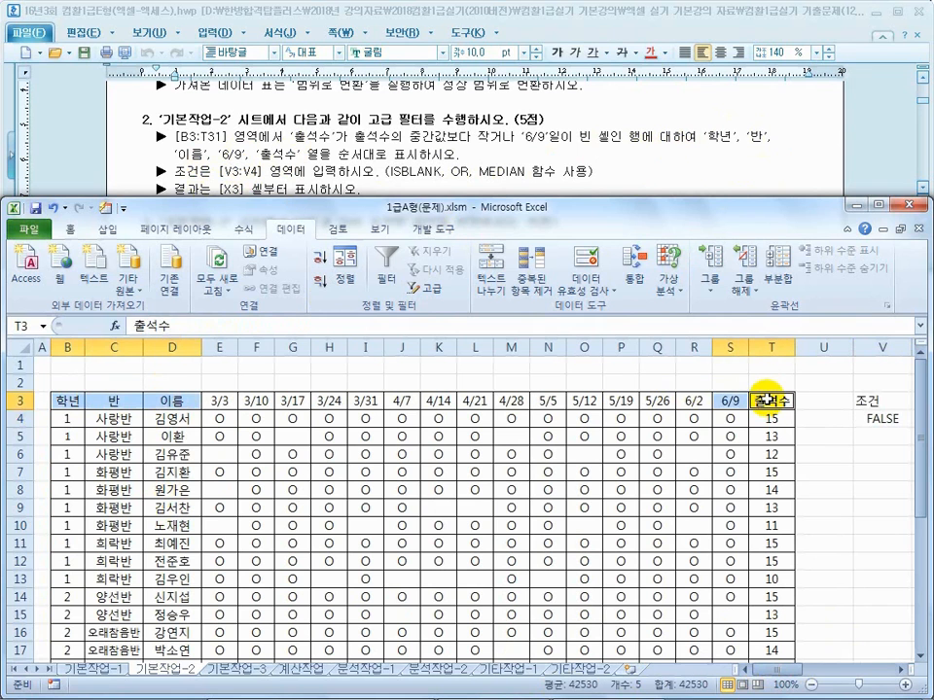
key("ctrl+c")
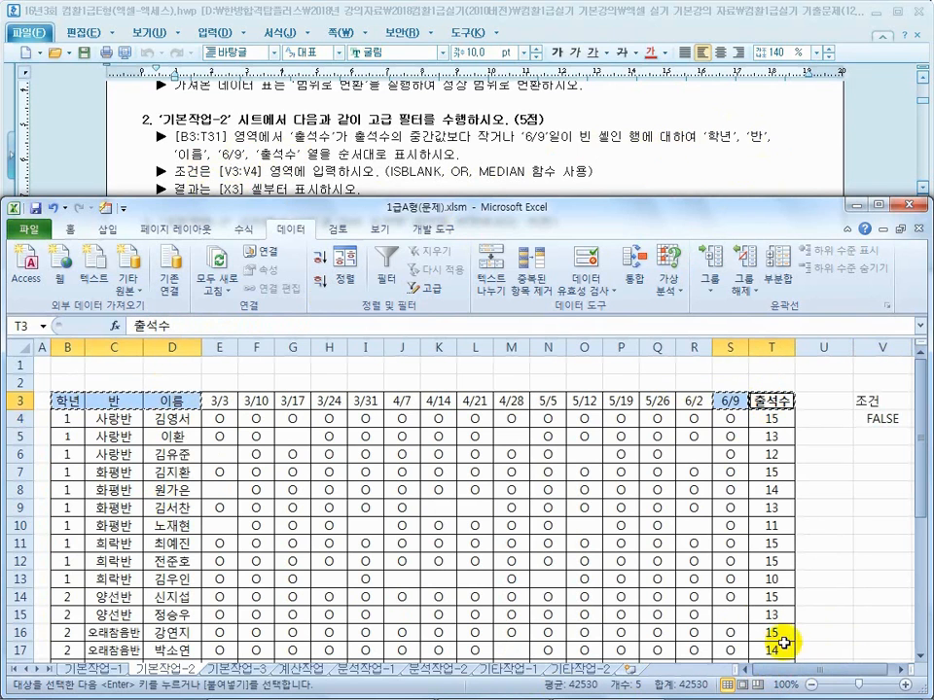
left_click_drag(859, 665, 860, 666)
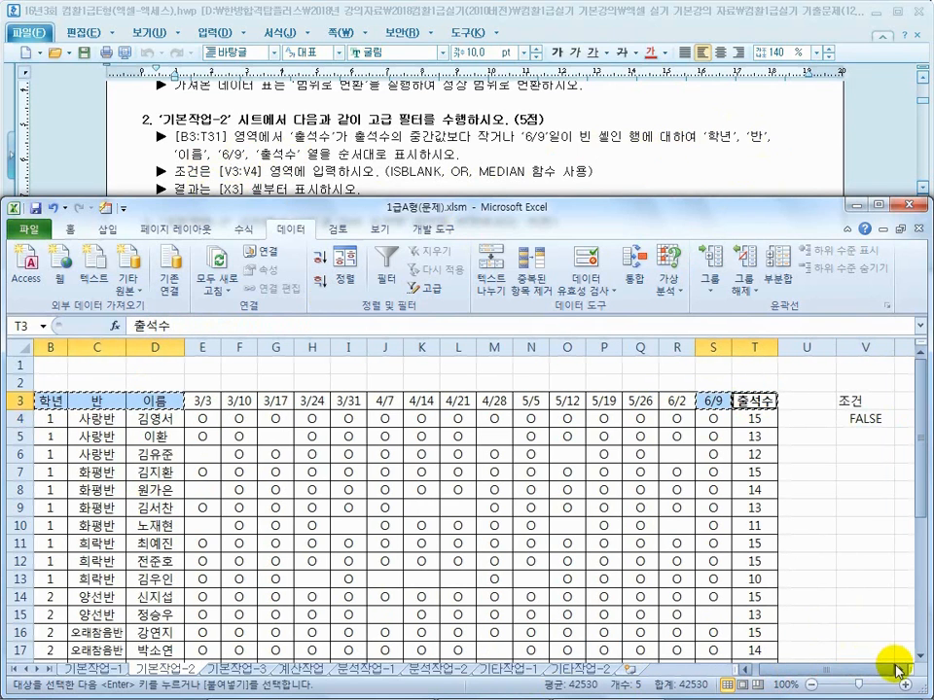
left_click(896, 669)
left_click(757, 401)
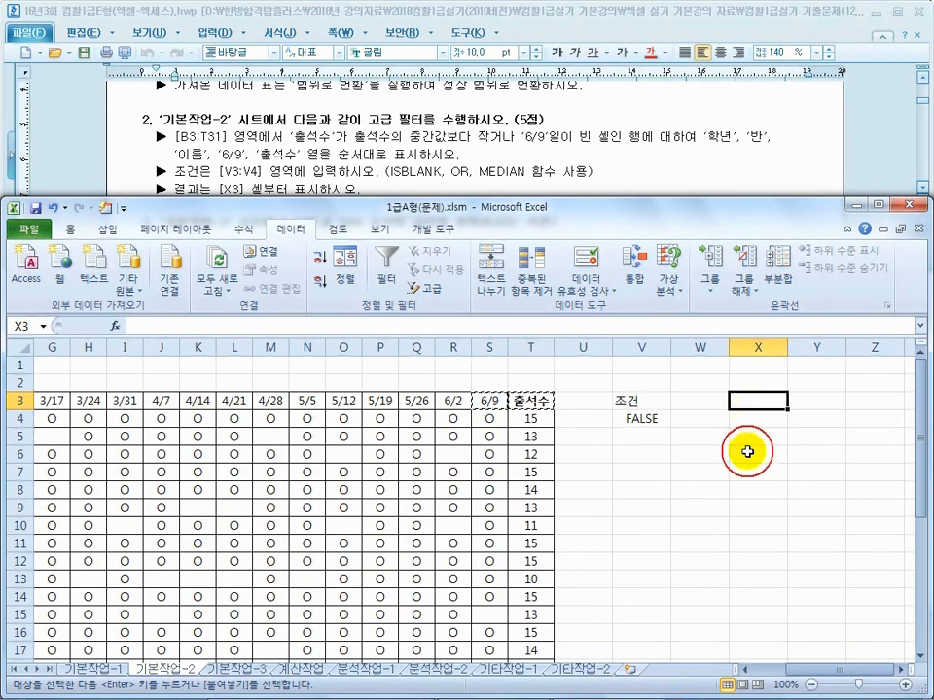
key("ctrl+v")
left_click(725, 477)
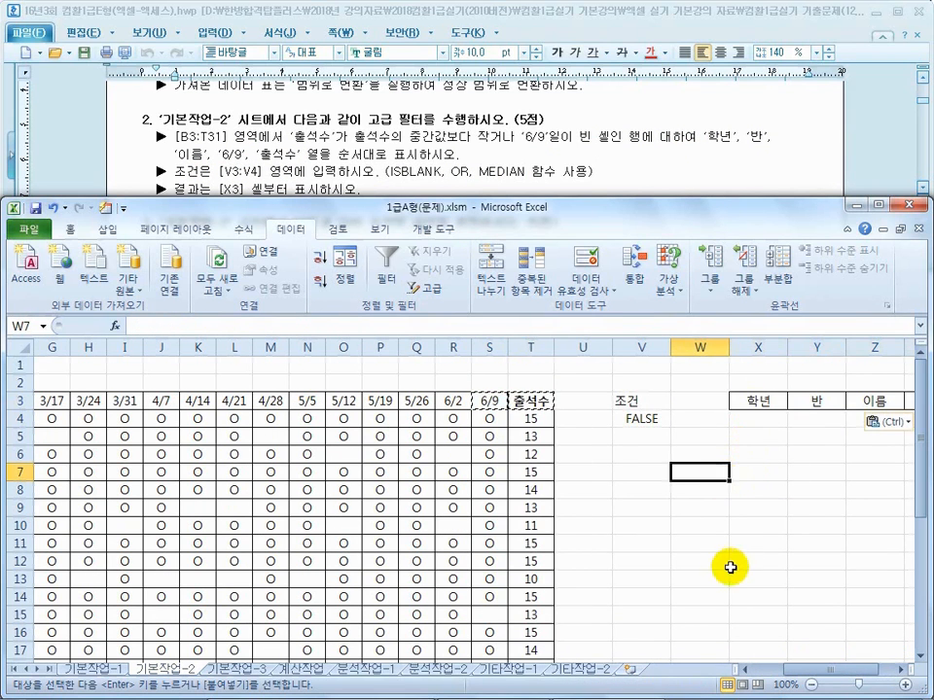
key("Escape")
- Start an advanced filter on the attendance table with list range B3:T31 and criteria range V3:V4
left_click(450, 523)
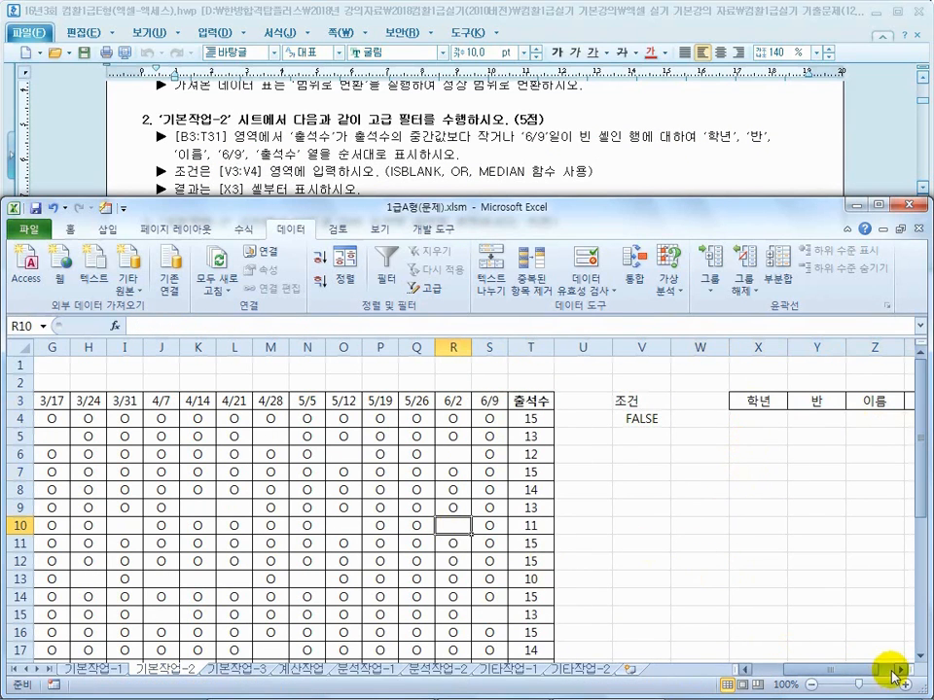
left_click(896, 669)
left_click(896, 669)
left_click(896, 669)
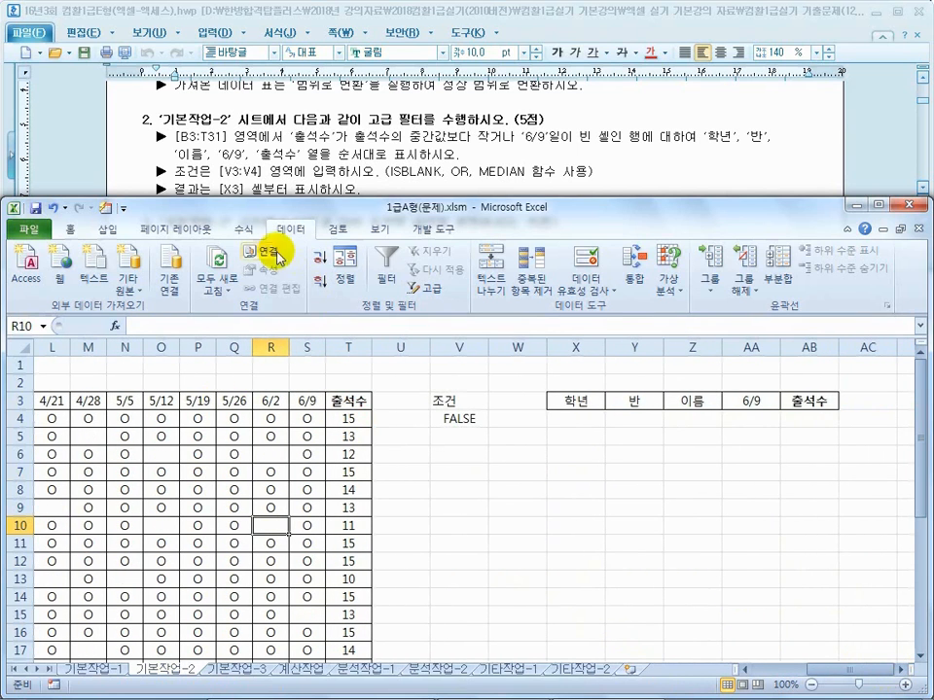
left_click(426, 289)
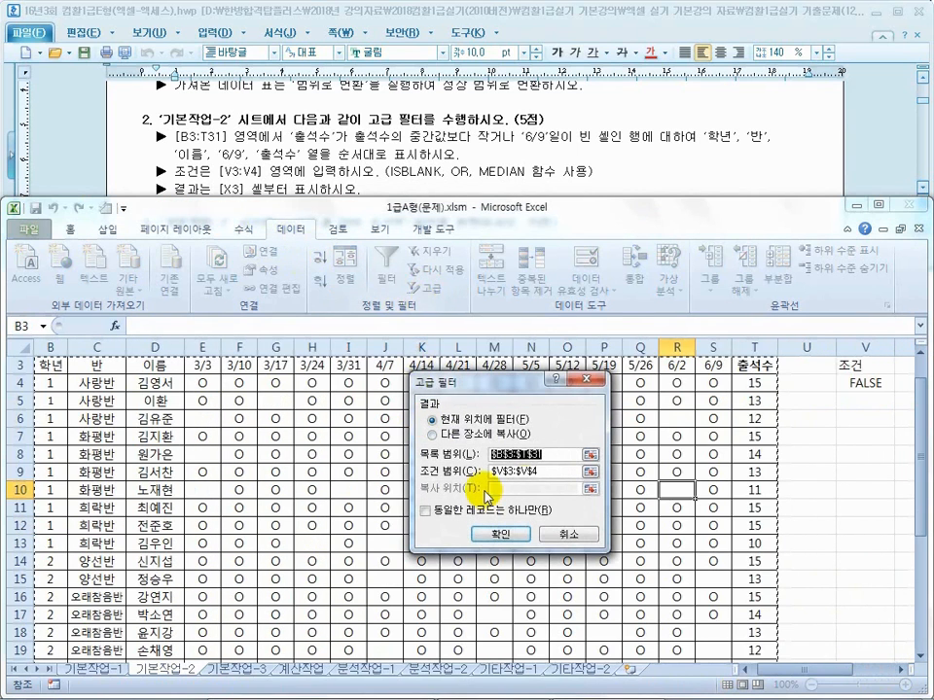
left_click_drag(492, 472, 545, 473)
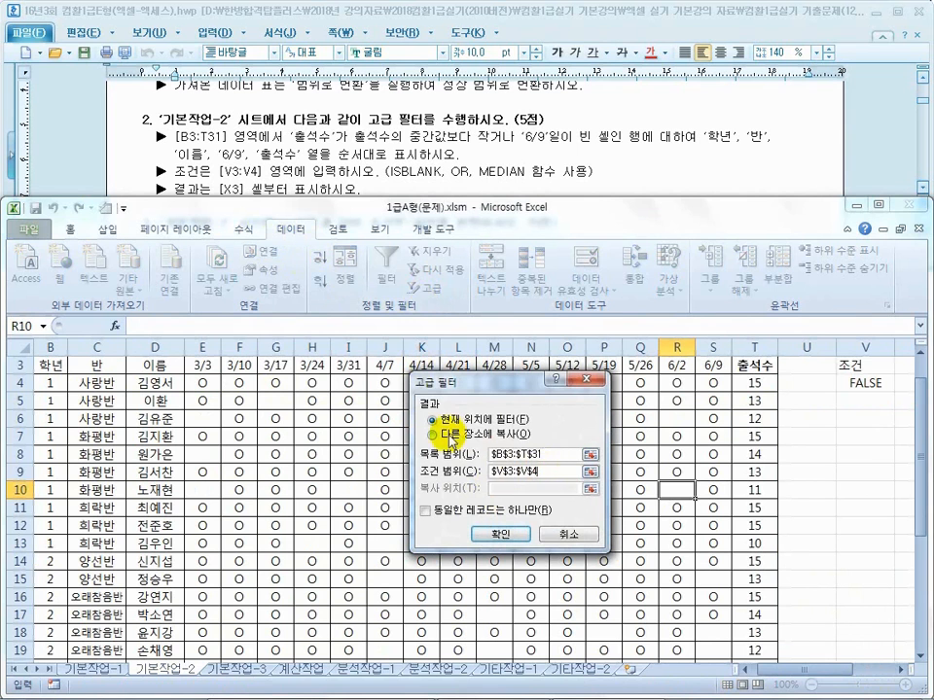
- Copy the filter results to another location, using the pasted header cells X3:AB3 as the output range, and run the filter
left_click(431, 434)
left_click(530, 488)
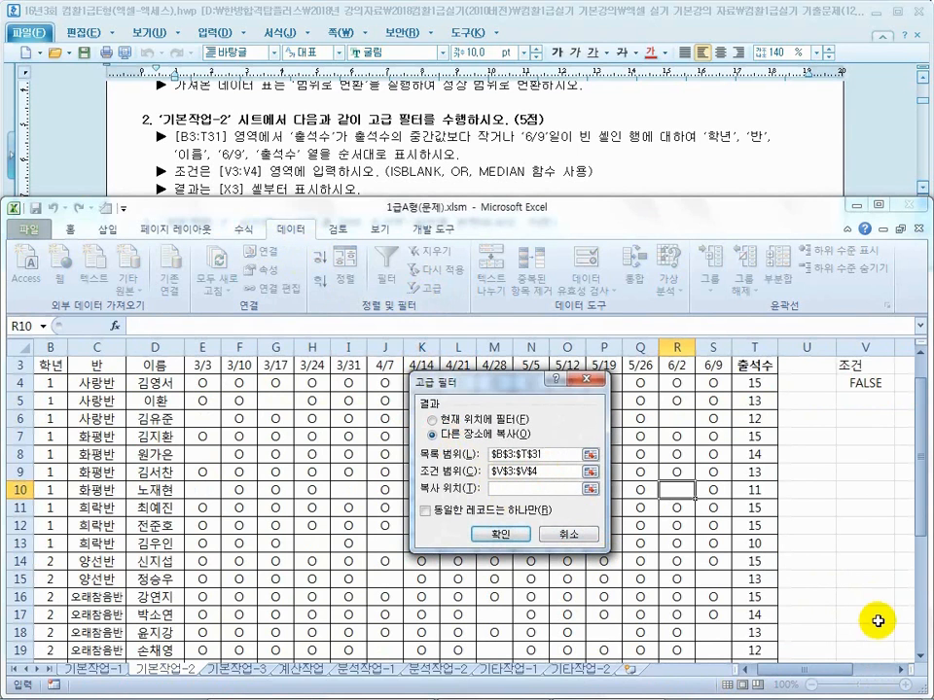
left_click(900, 671)
left_click(900, 675)
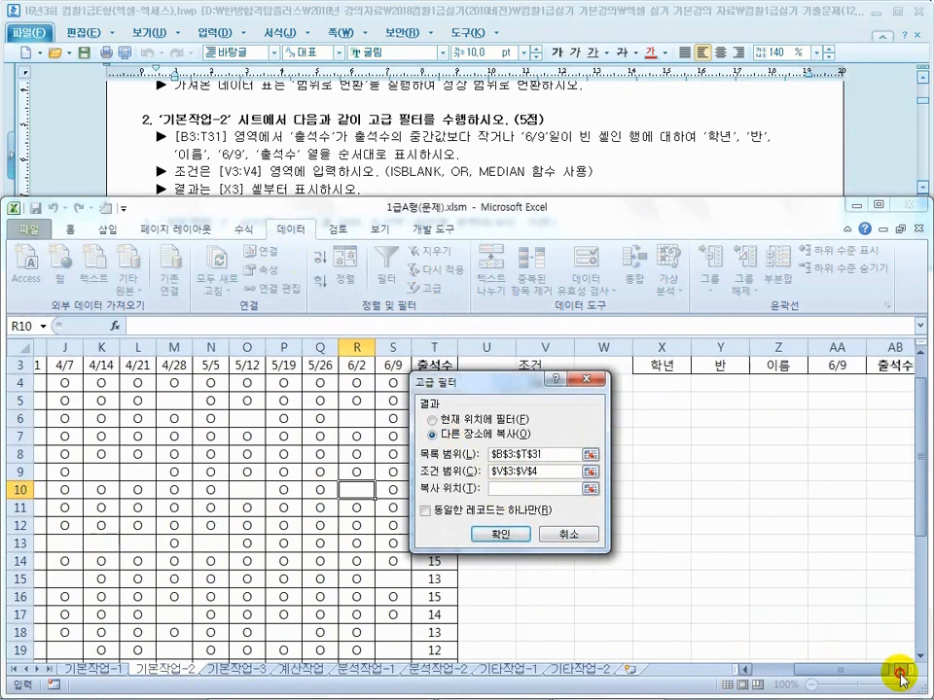
left_click_drag(517, 382, 637, 444)
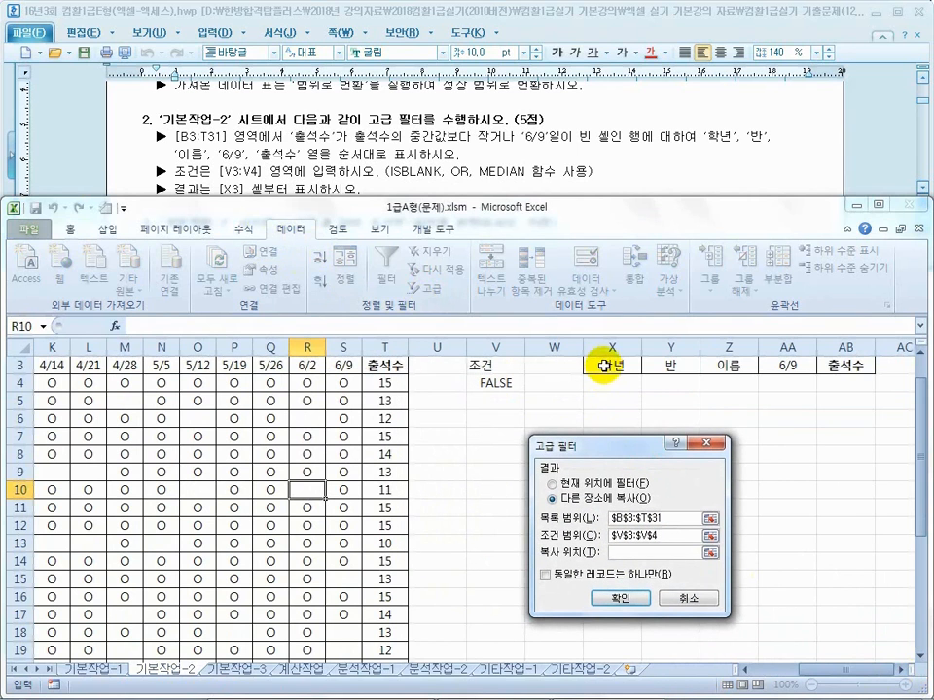
left_click(602, 363)
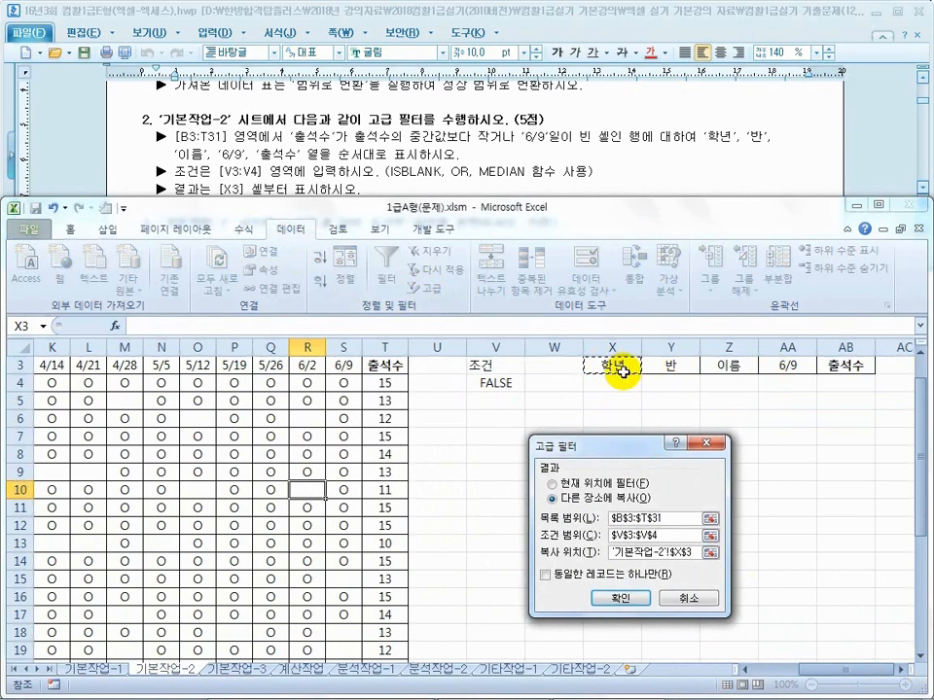
left_click_drag(609, 361, 847, 370)
left_click(622, 598)
- Check the filtered output's headers, its empty 6/9 cells and its 출석수 values against the source table
left_click_drag(620, 370, 845, 371)
scroll(901, 381, "up", 1)
left_click_drag(779, 507, 784, 545)
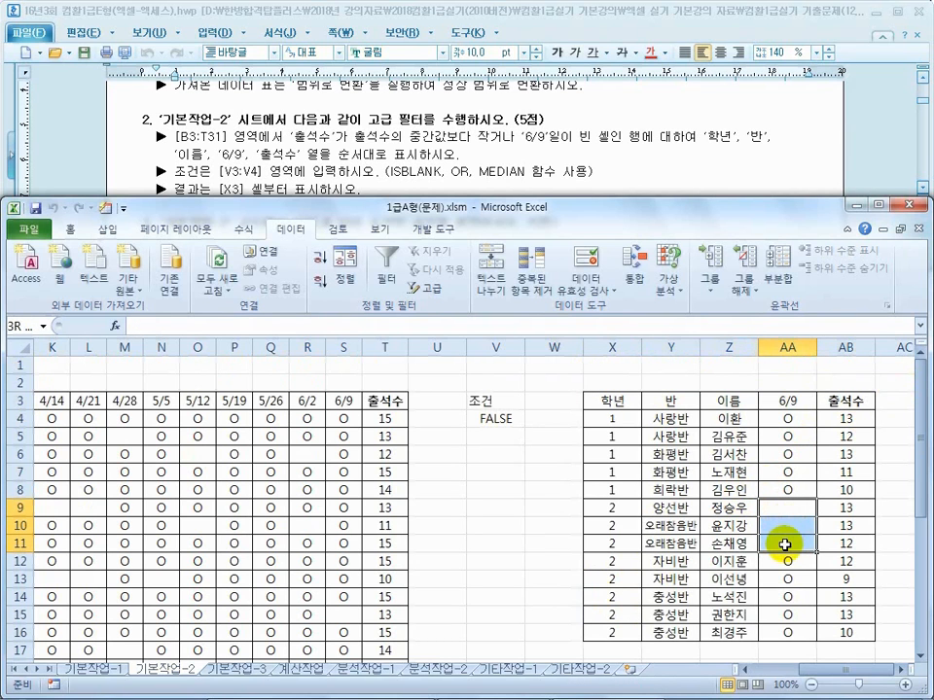
left_click(399, 418)
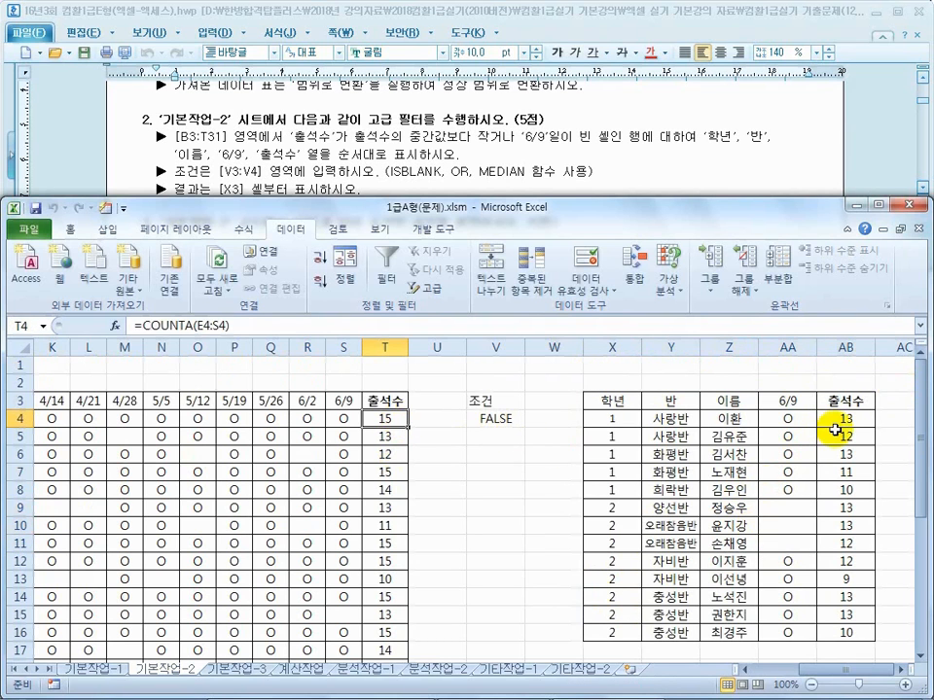
left_click_drag(843, 420, 843, 632)
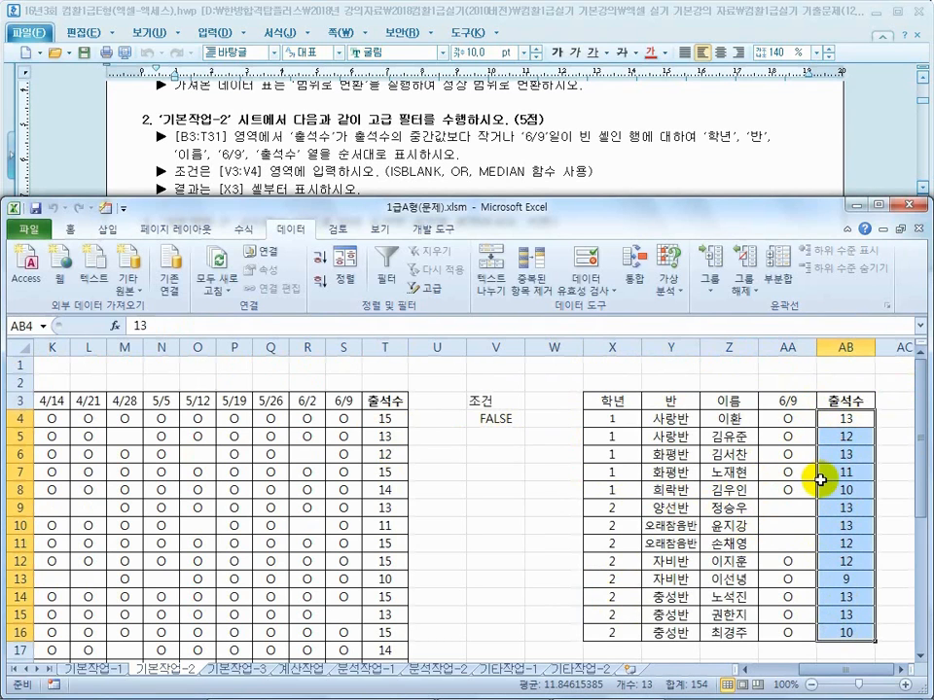
- Read the conditional formatting instructions of task 3 and highlight the [E3:S31] range in them
left_click(499, 152)
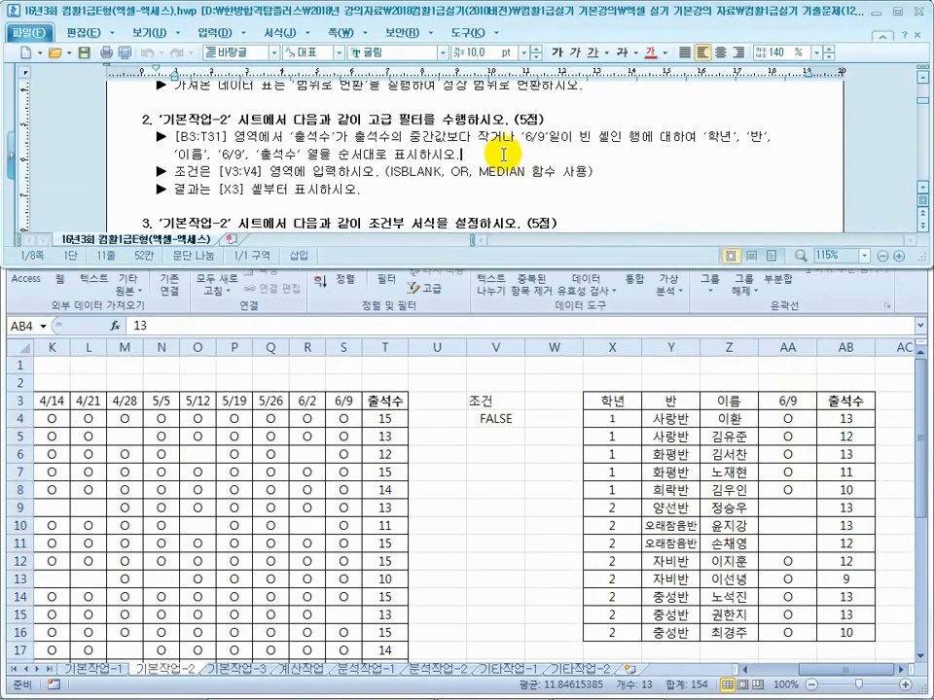
scroll(473, 199, "down", 3)
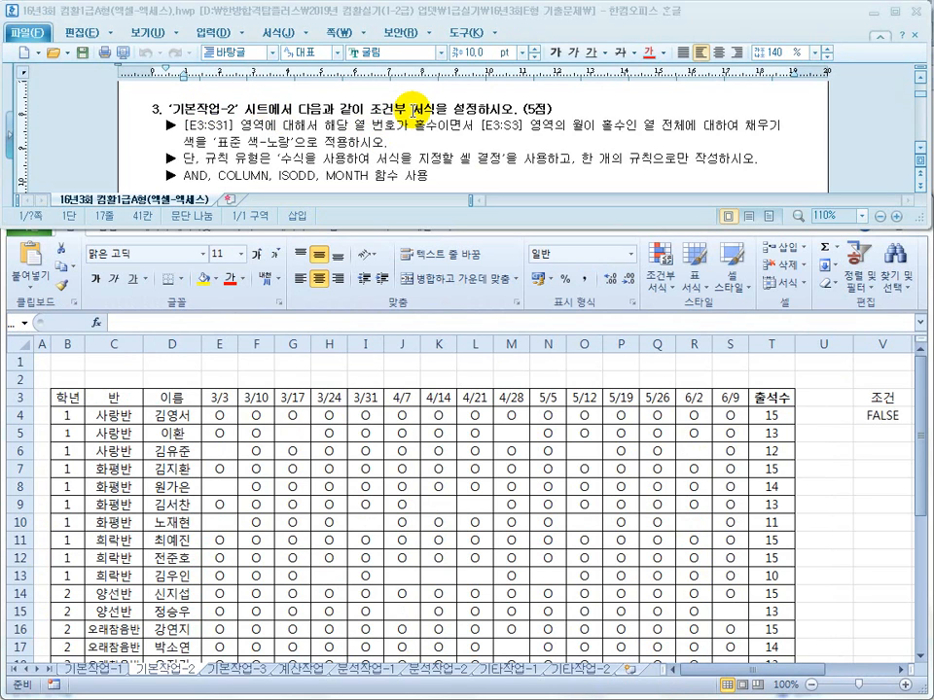
left_click(163, 671)
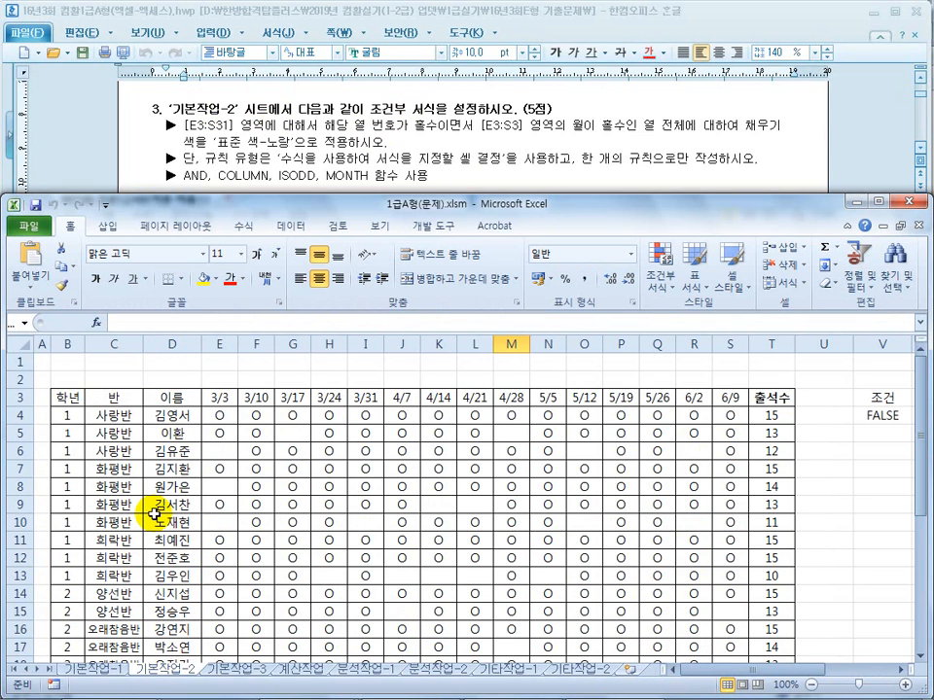
left_click_drag(184, 127, 234, 124)
- Examine the E3:S31 range on 기본작업-2, comparing the date header row with the attendance cells below it
left_click(198, 451)
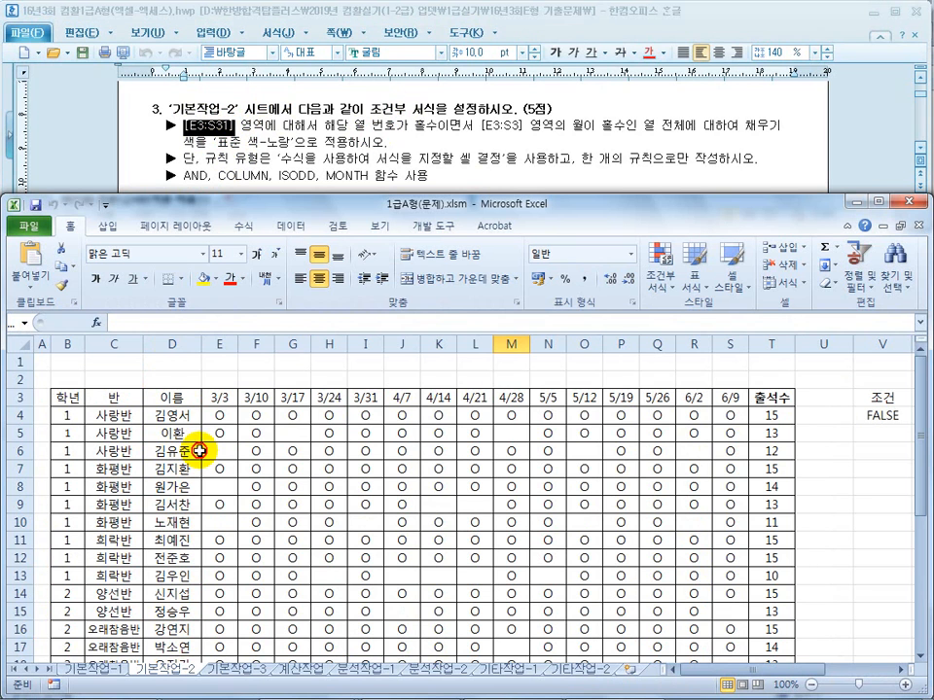
left_click(220, 398)
left_click_drag(220, 398, 732, 630)
left_click_drag(917, 515, 907, 334)
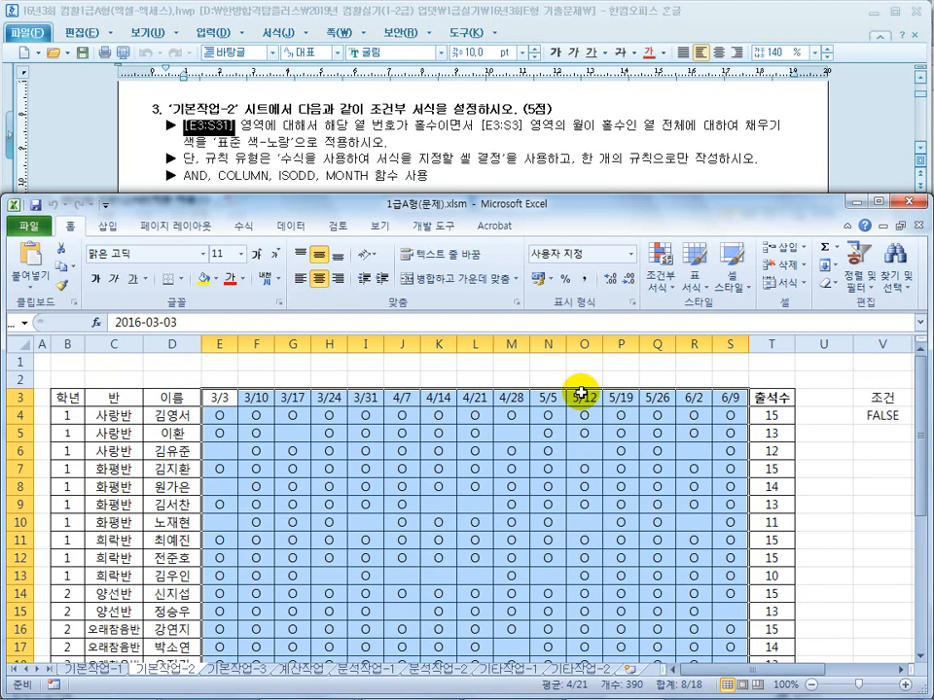
left_click_drag(220, 415, 618, 425)
left_click_drag(219, 487, 590, 487)
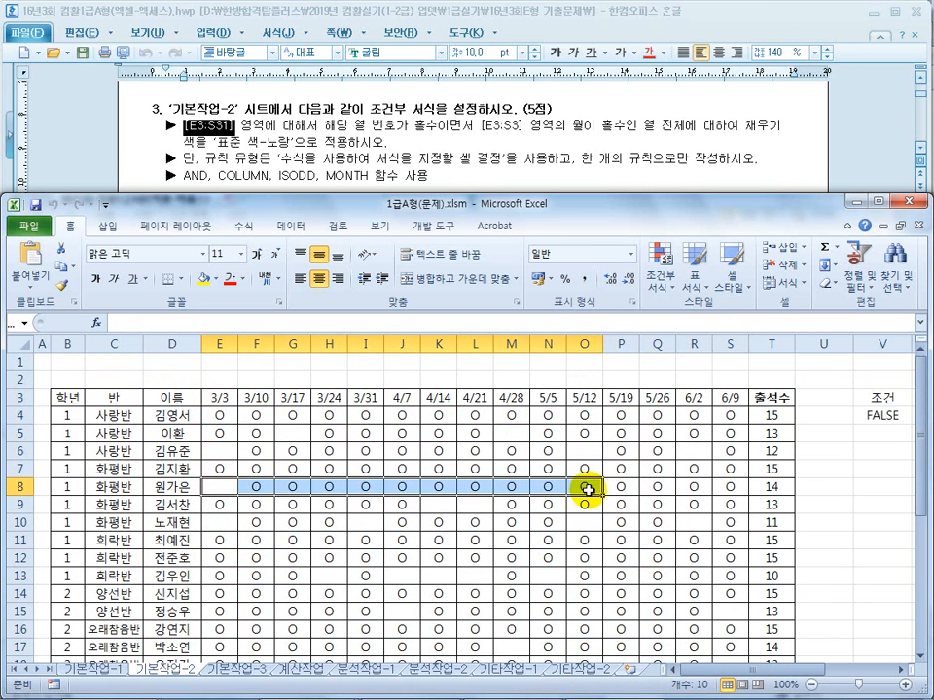
left_click_drag(220, 422, 620, 435)
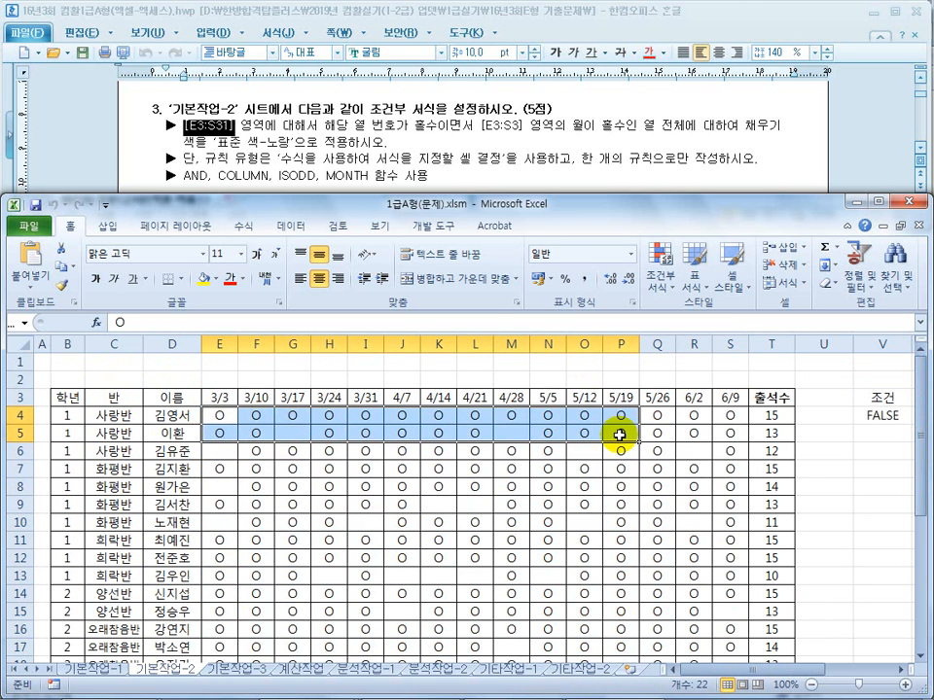
left_click_drag(221, 398, 553, 397)
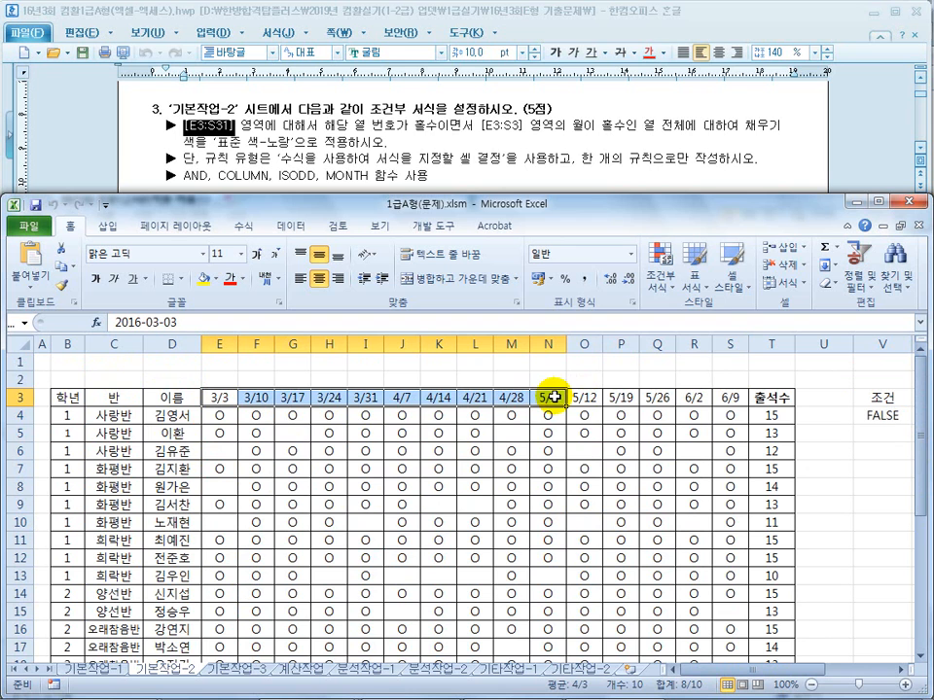
left_click_drag(219, 417, 682, 535)
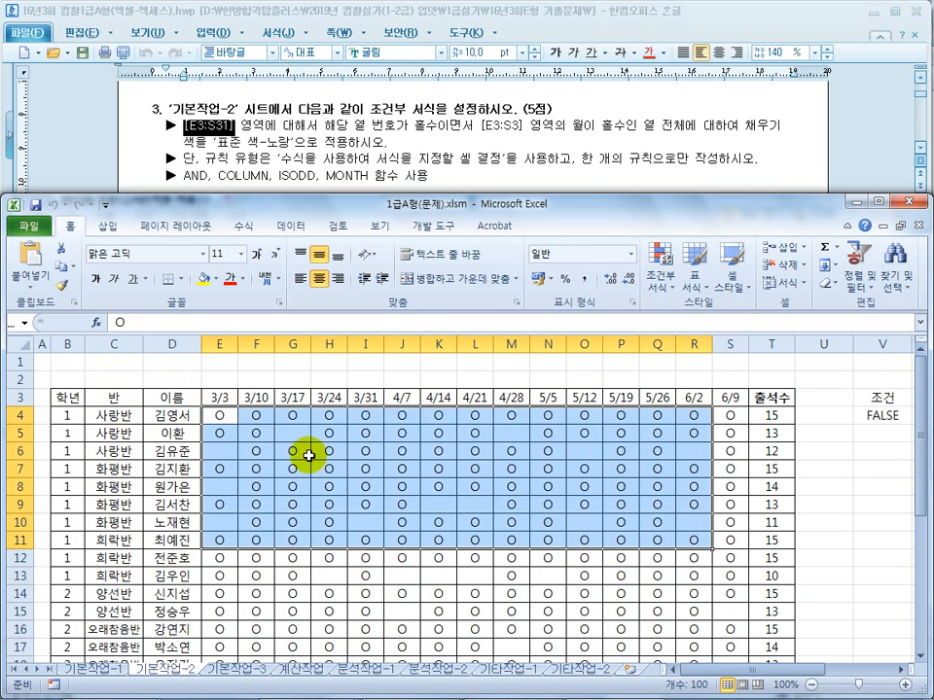
left_click(234, 399)
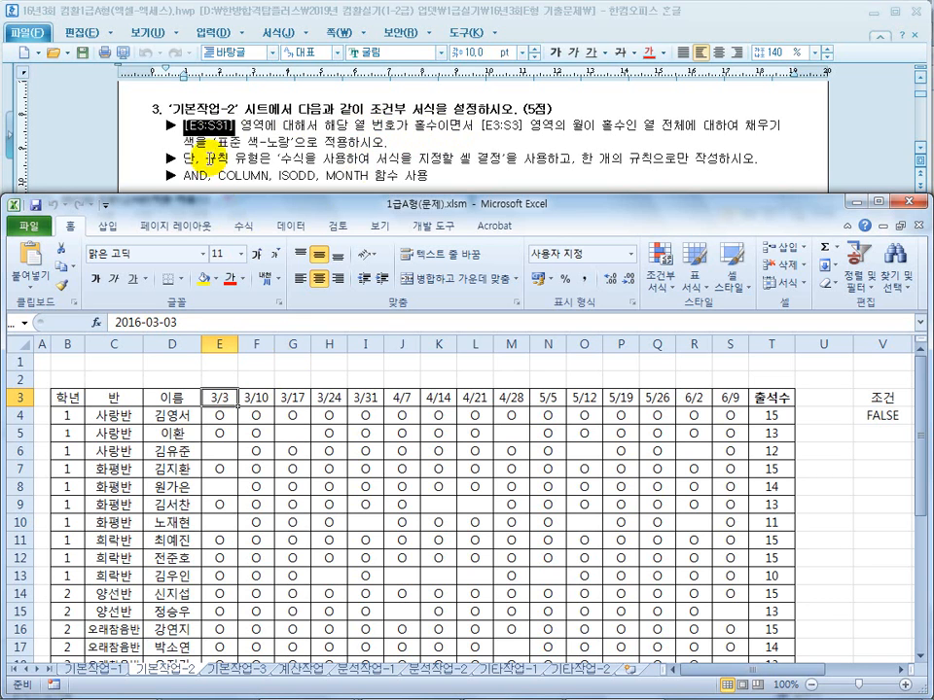
- Select the range E3:S31, including the date headers, as the target of the conditional formatting
left_click(251, 439)
left_click_drag(219, 394, 721, 623)
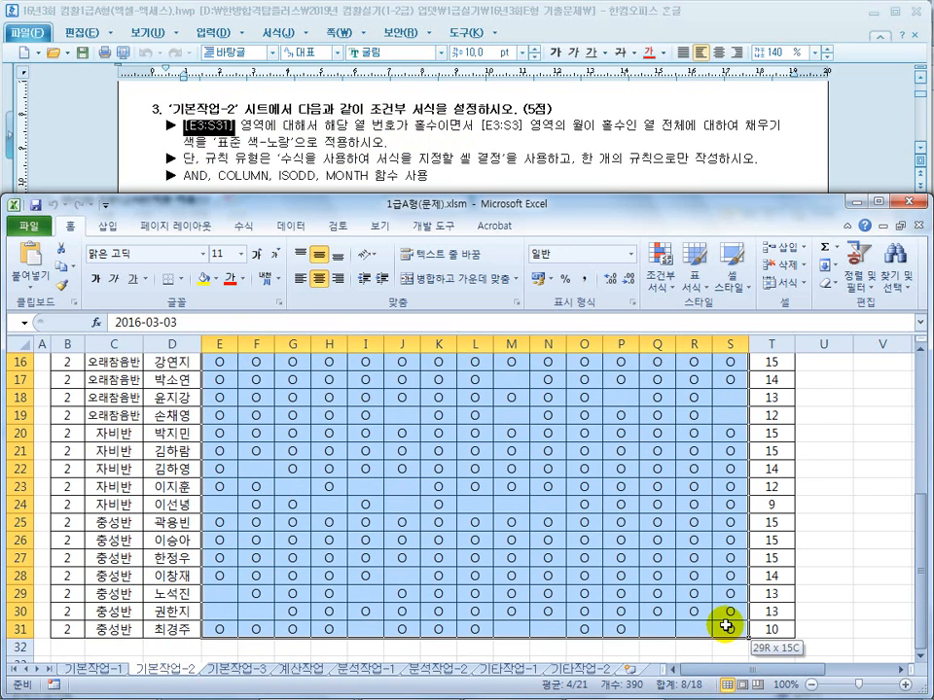
left_click_drag(918, 559, 896, 436)
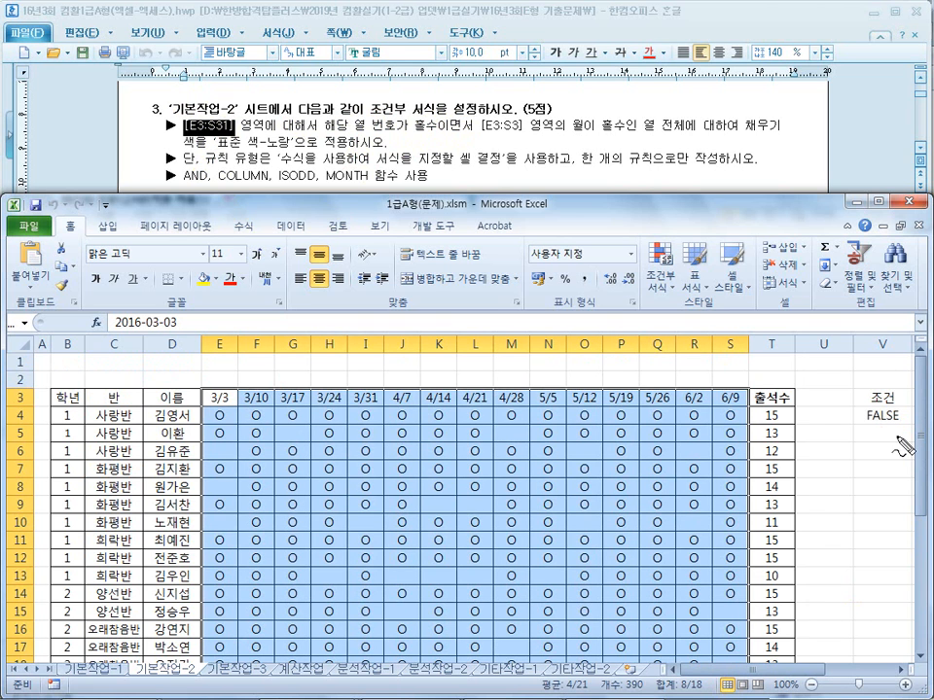
- Work out which columns from E to S meet the odd column number and odd month conditions in the task
mouse_move(347, 133)
left_mouse_down()
mouse_move(408, 133)
mouse_move(420, 146)
left_mouse_up()
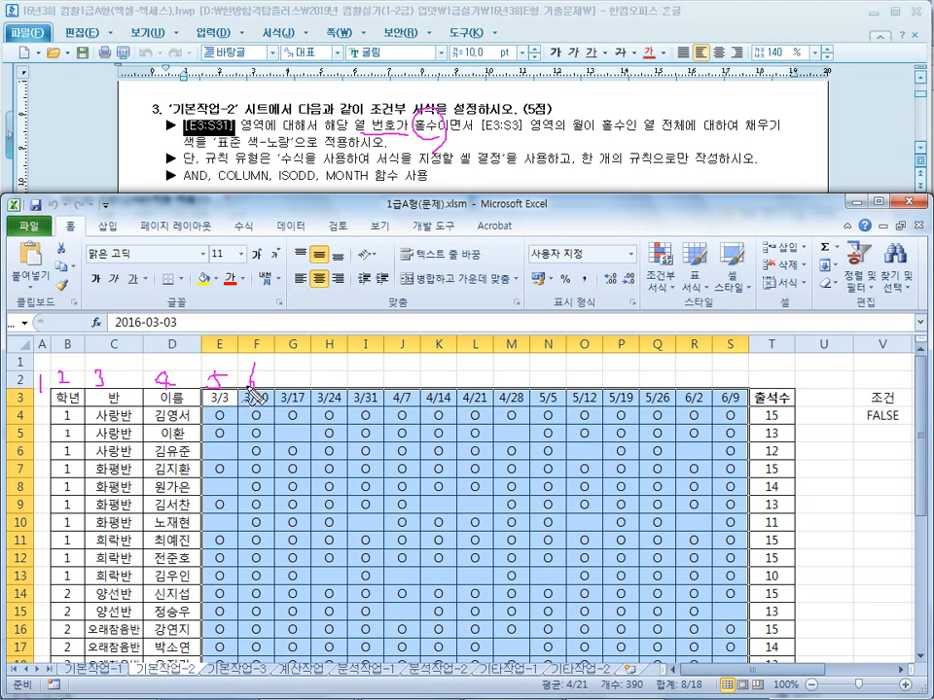
left_click_drag(366, 373, 360, 417)
left_click_drag(297, 382, 284, 385)
left_click_drag(374, 379, 362, 389)
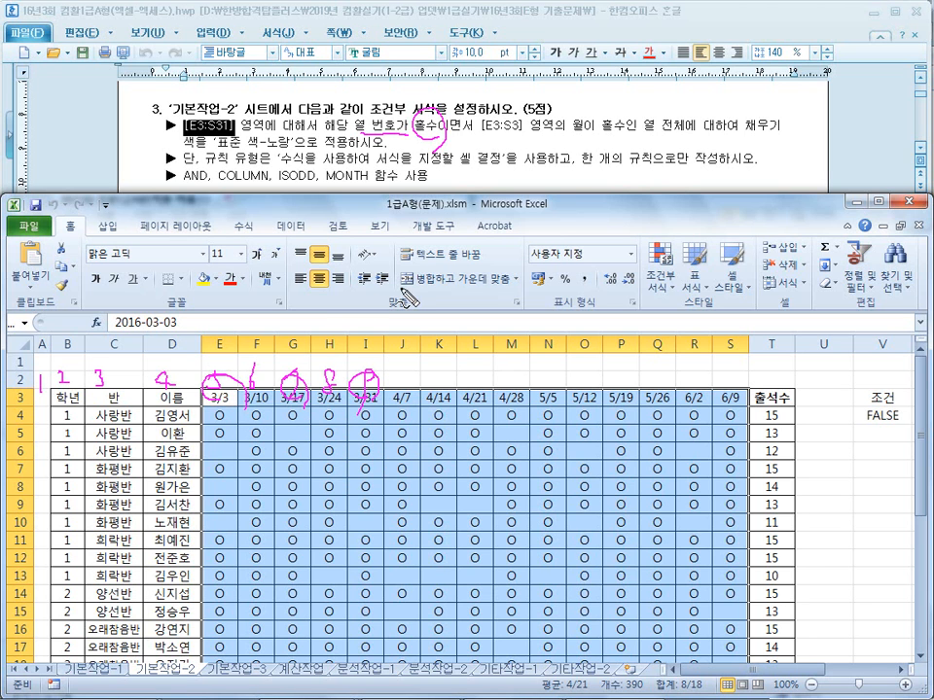
mouse_move(574, 136)
left_mouse_down()
mouse_move(689, 144)
mouse_move(650, 109)
mouse_move(713, 125)
left_mouse_up()
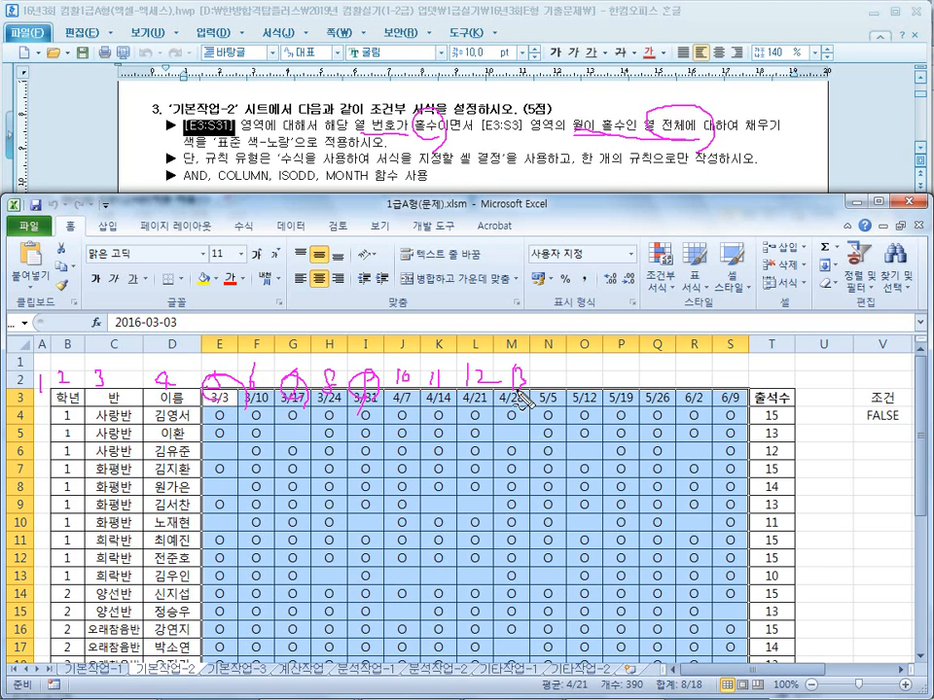
left_click_drag(437, 392, 455, 393)
left_click_drag(512, 352, 504, 387)
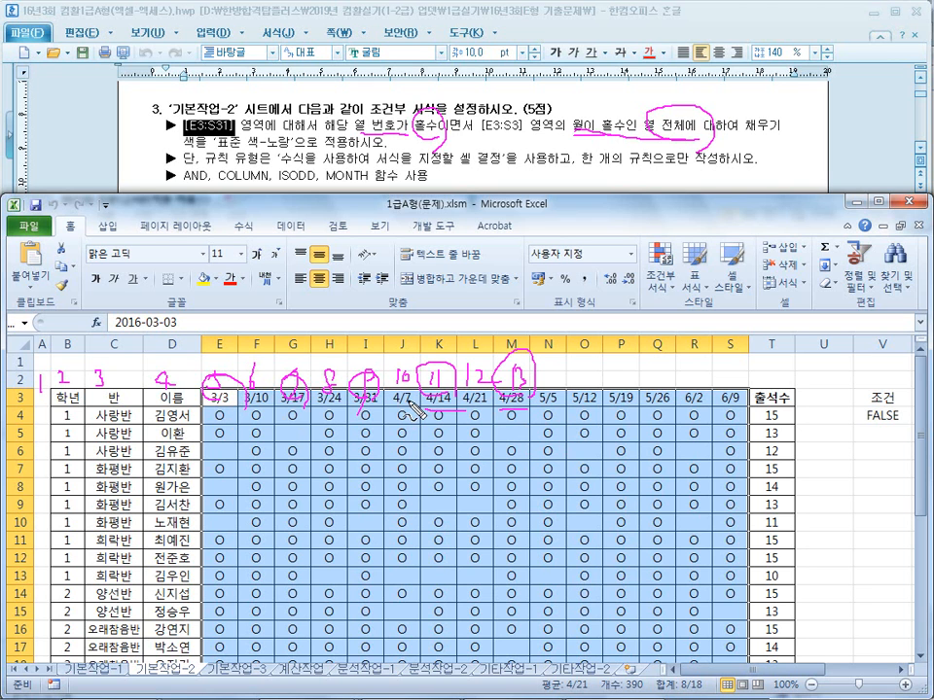
left_click_drag(420, 397, 539, 403)
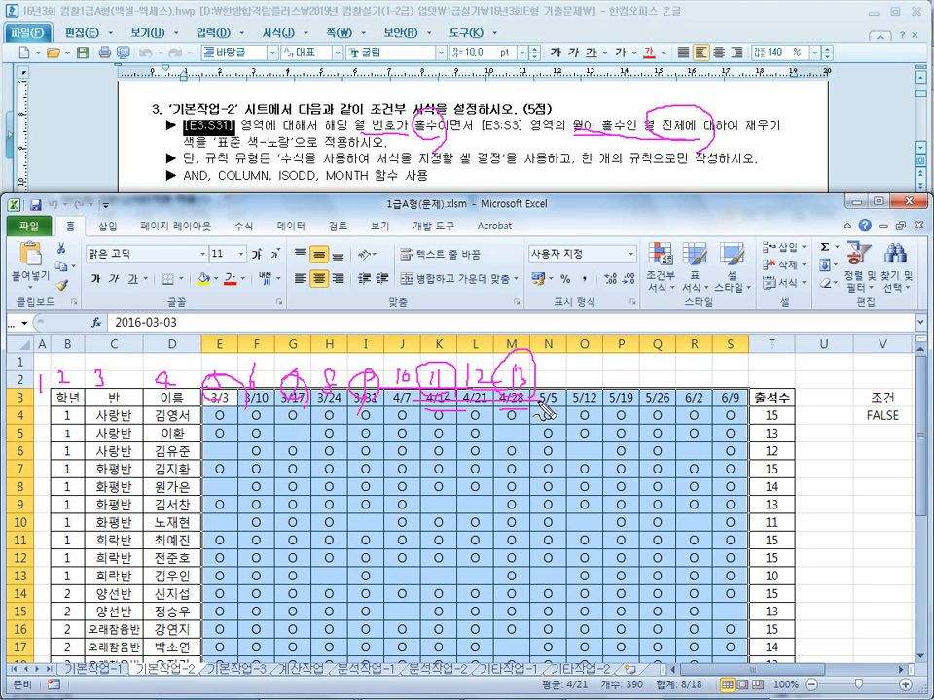
key("Escape")
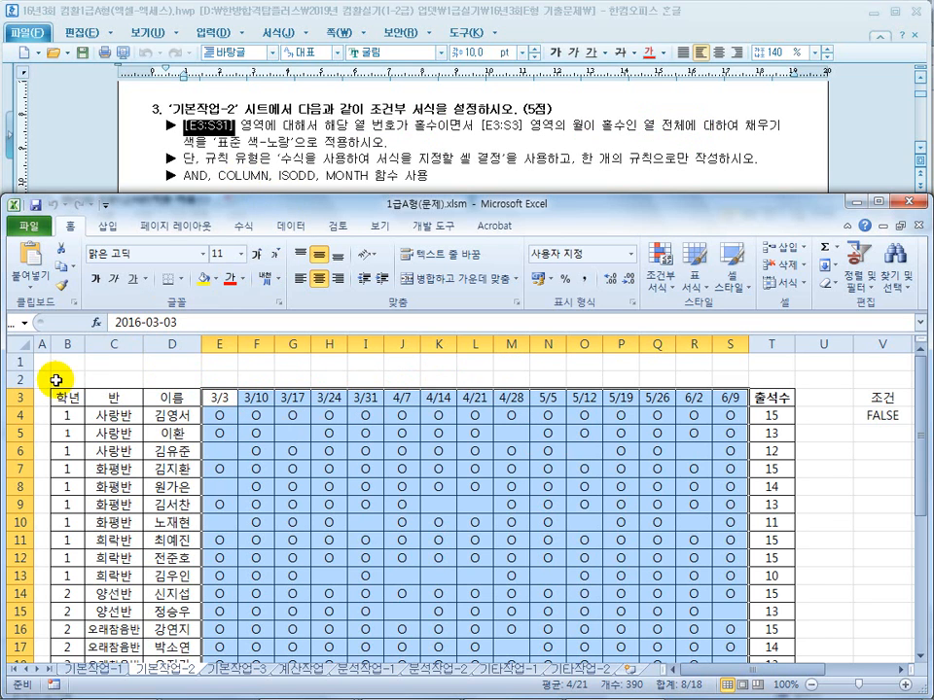
left_click(67, 379)
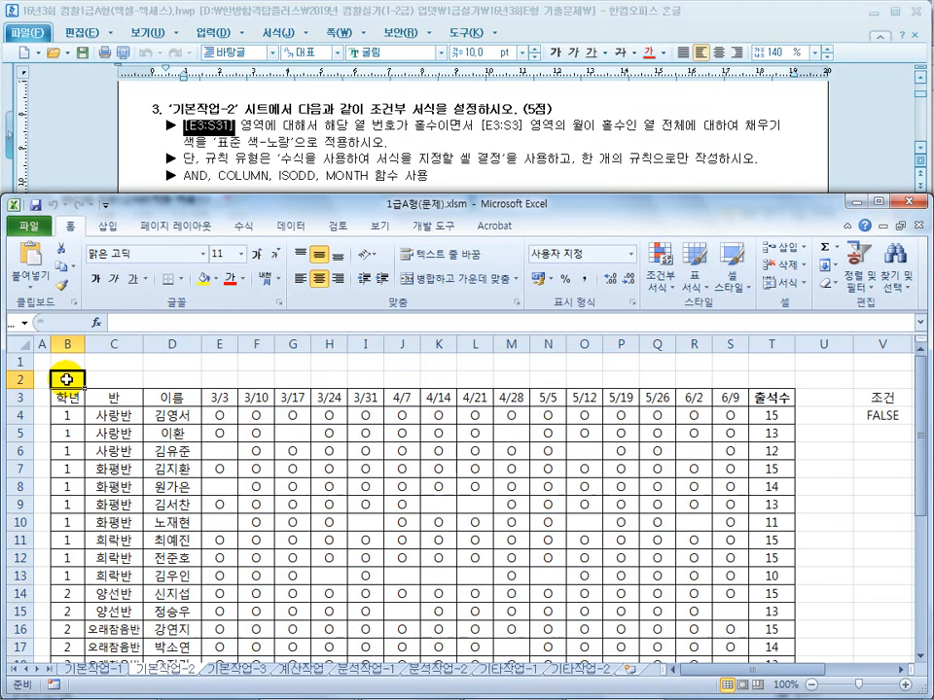
left_click(220, 380)
left_click(221, 398)
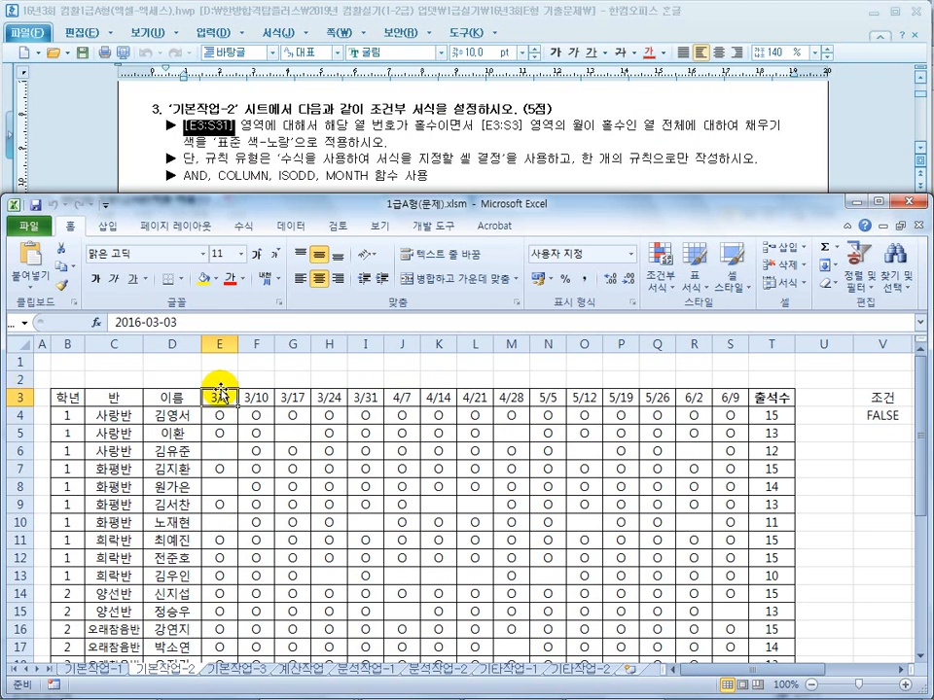
- Enter =COLUMN(E3) in cell E2 and fill the formula across to S2, above the date headers
left_click(219, 379)
type("=c")
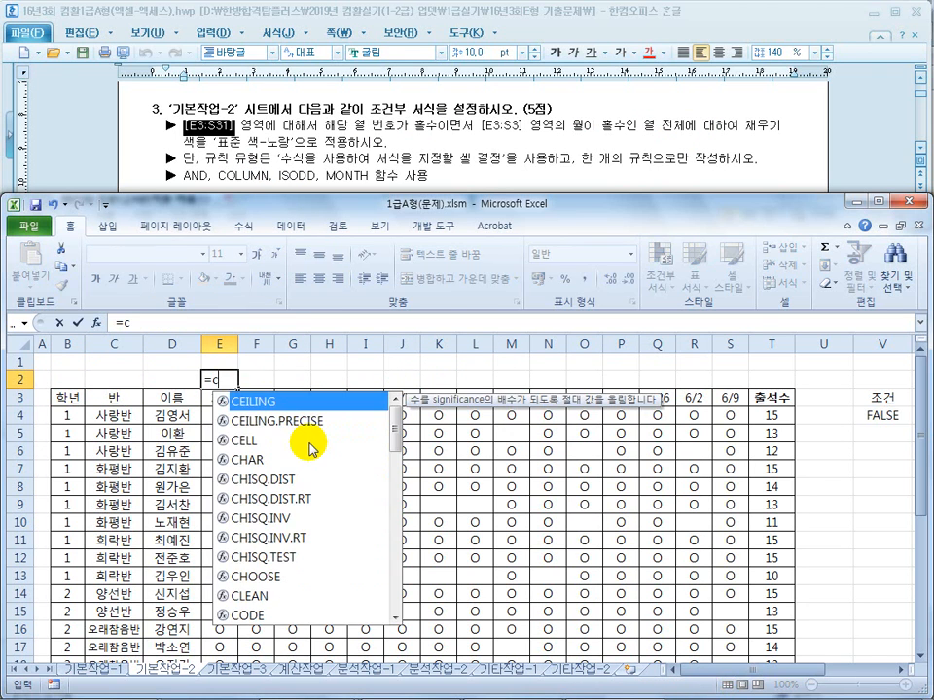
type("lo")
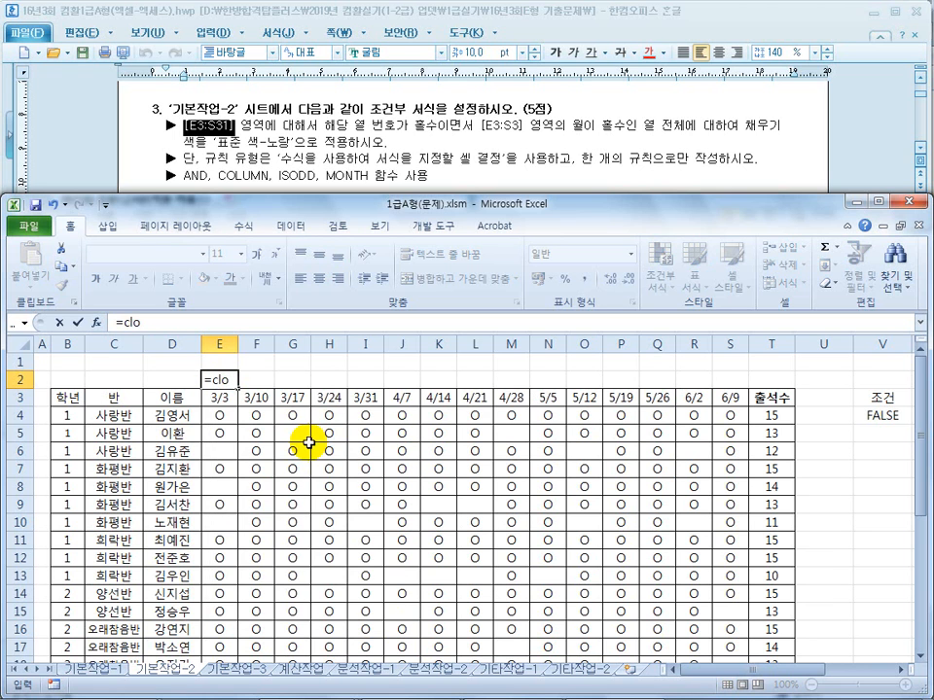
key("BackSpace")
key("BackSpace")
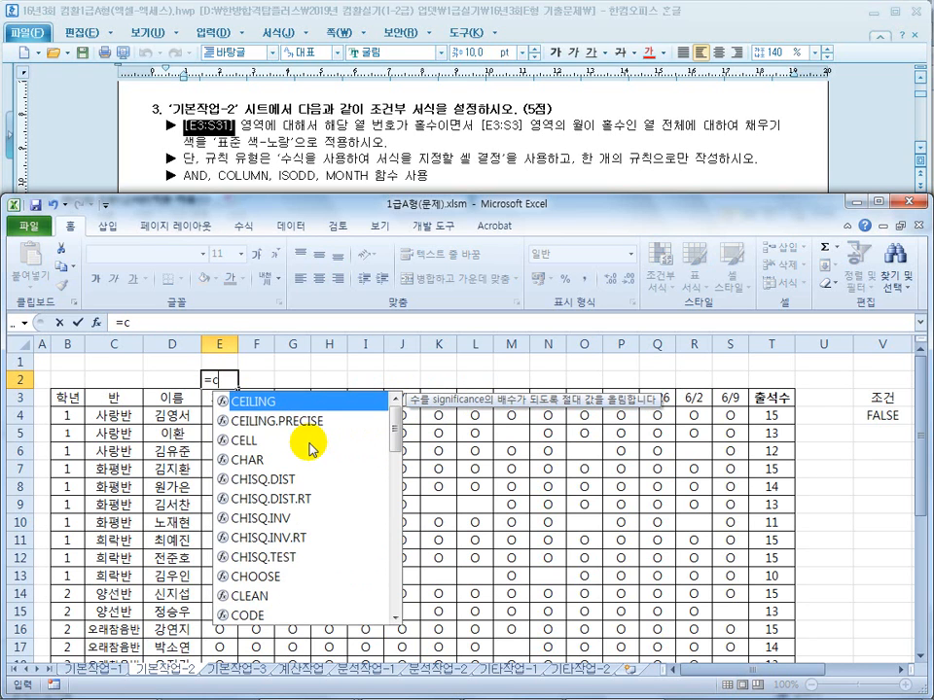
type("l")
key("BackSpace")
type("olumn(")
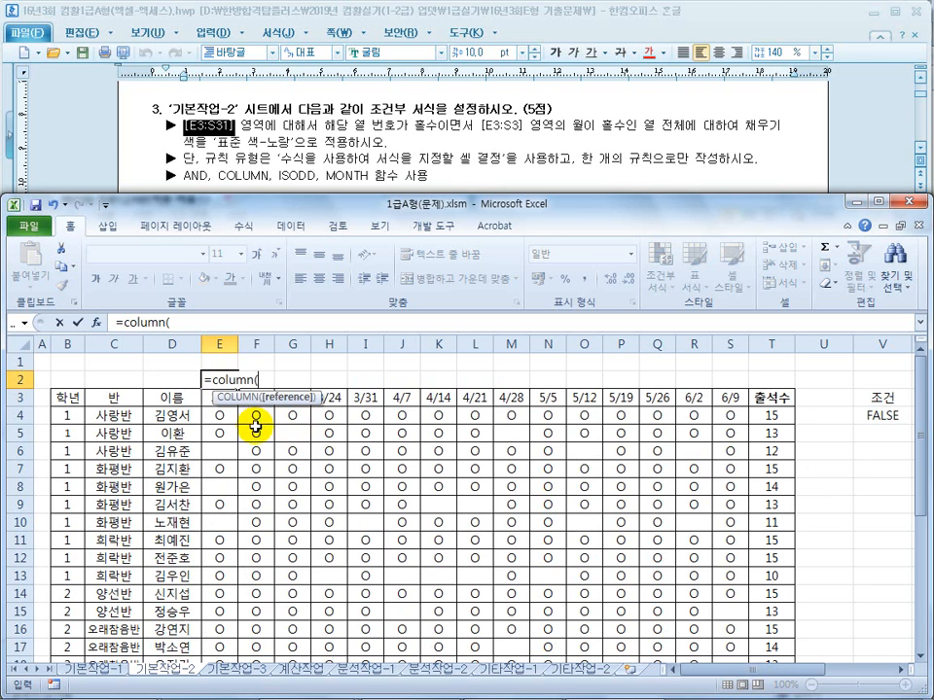
left_click(209, 399)
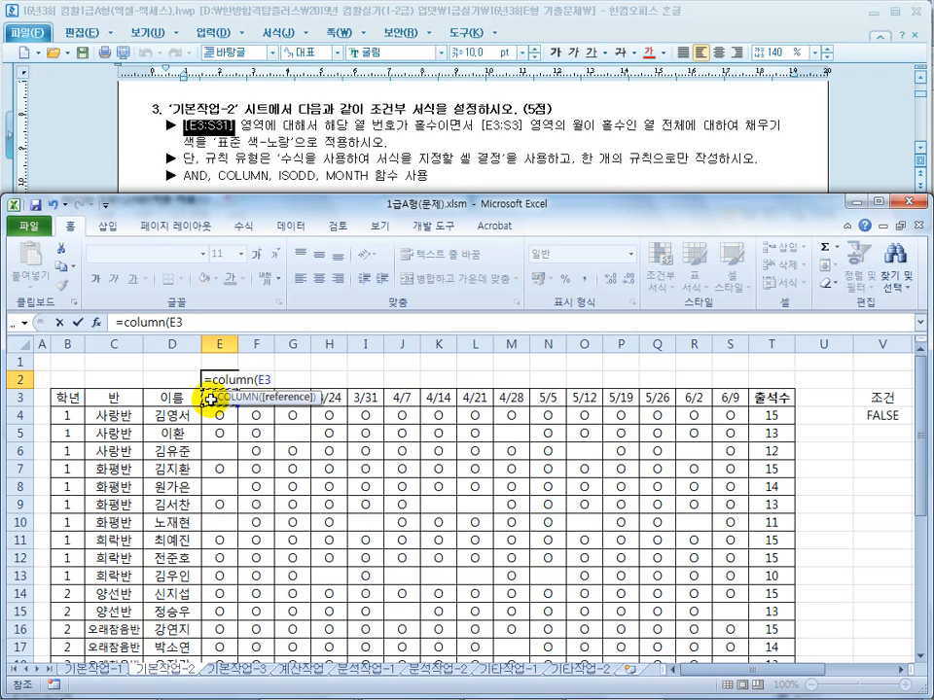
type(")")
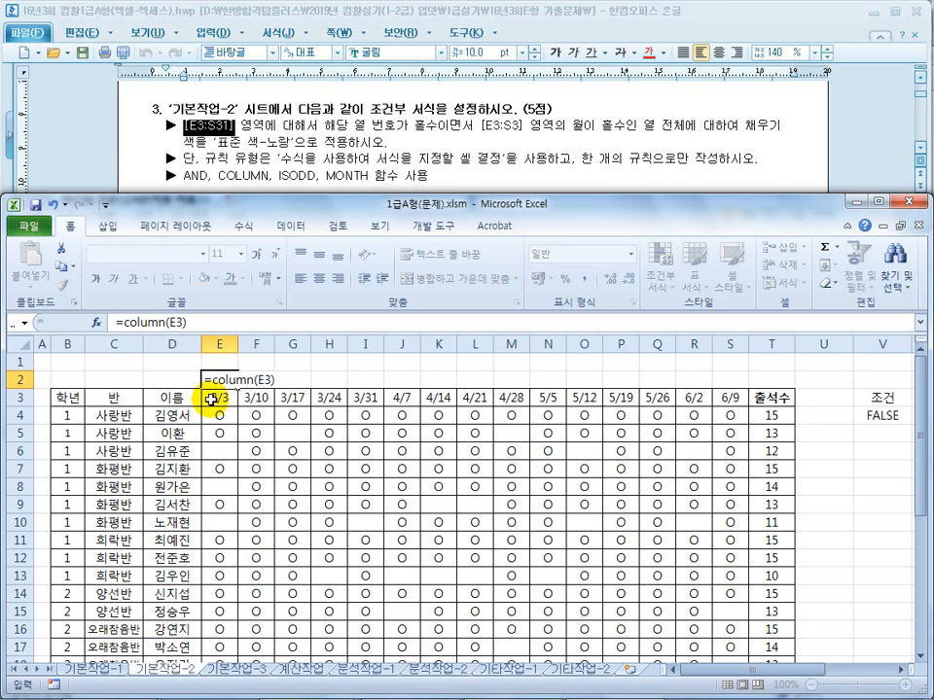
key("Return")
left_click(230, 379)
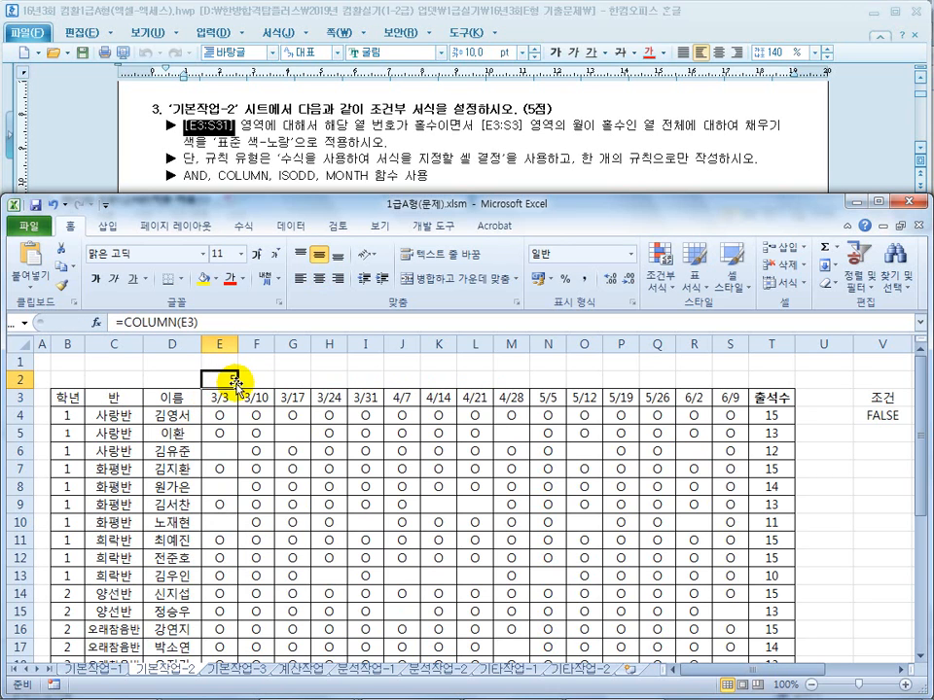
left_click_drag(236, 387, 726, 388)
- Compare the column numbers in E2:S2 with the date headers in row 3 for the odd column and odd month conditions
left_click(39, 379)
left_click(107, 378)
key("Right")
key("Right")
key("Right")
key("Right")
key("Right")
key("Right")
key("Right")
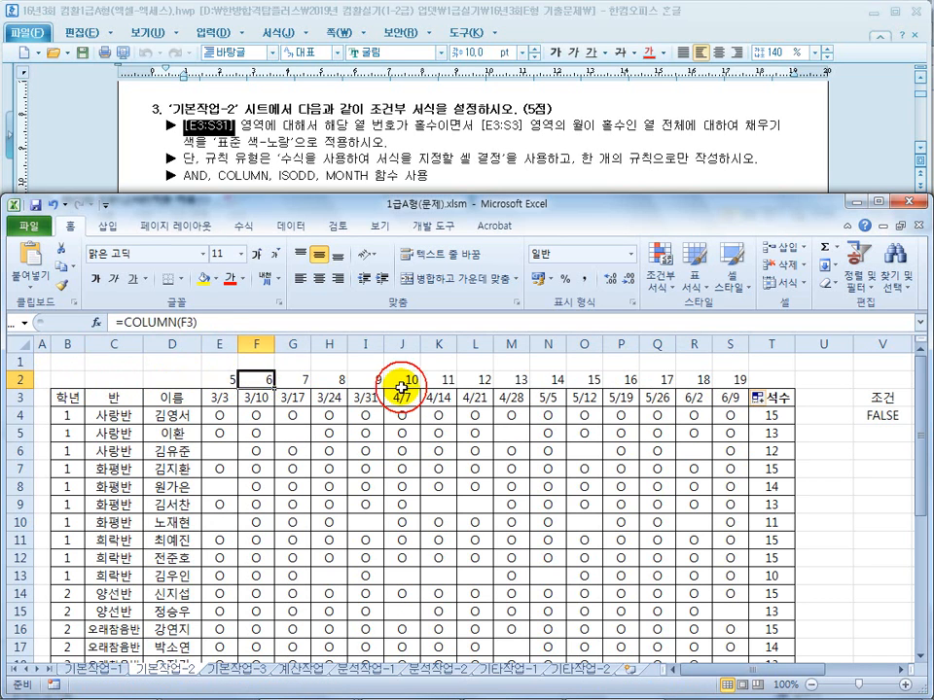
key("Down")
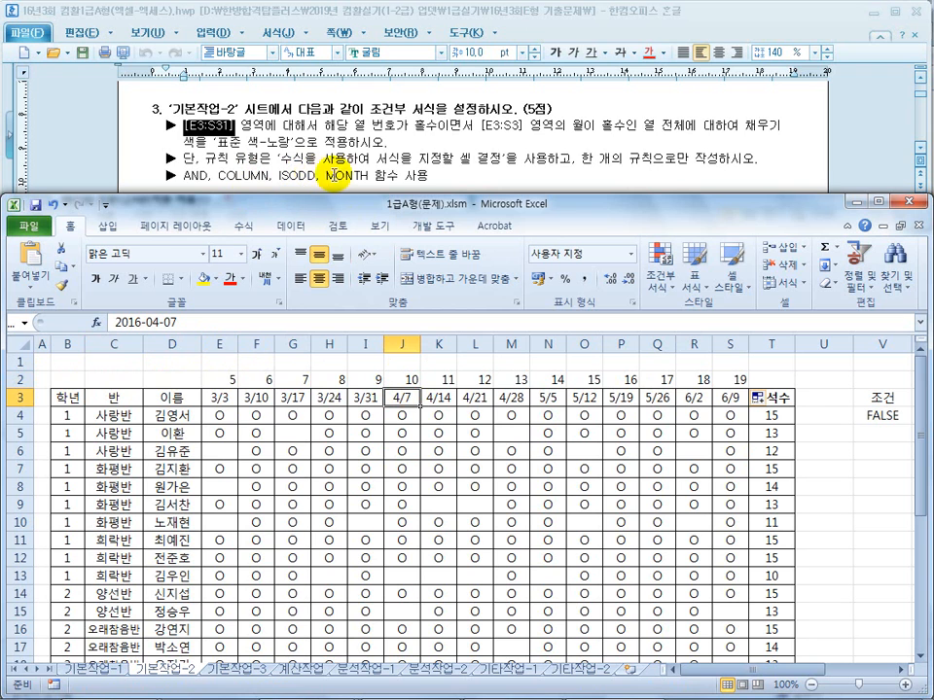
left_click(223, 397)
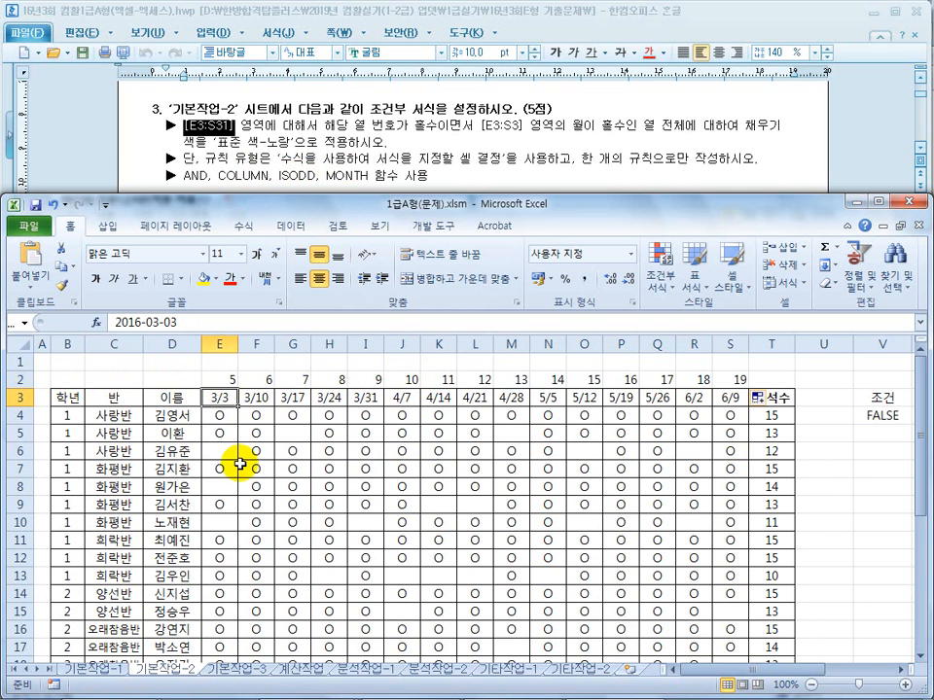
left_click_drag(236, 380, 715, 381)
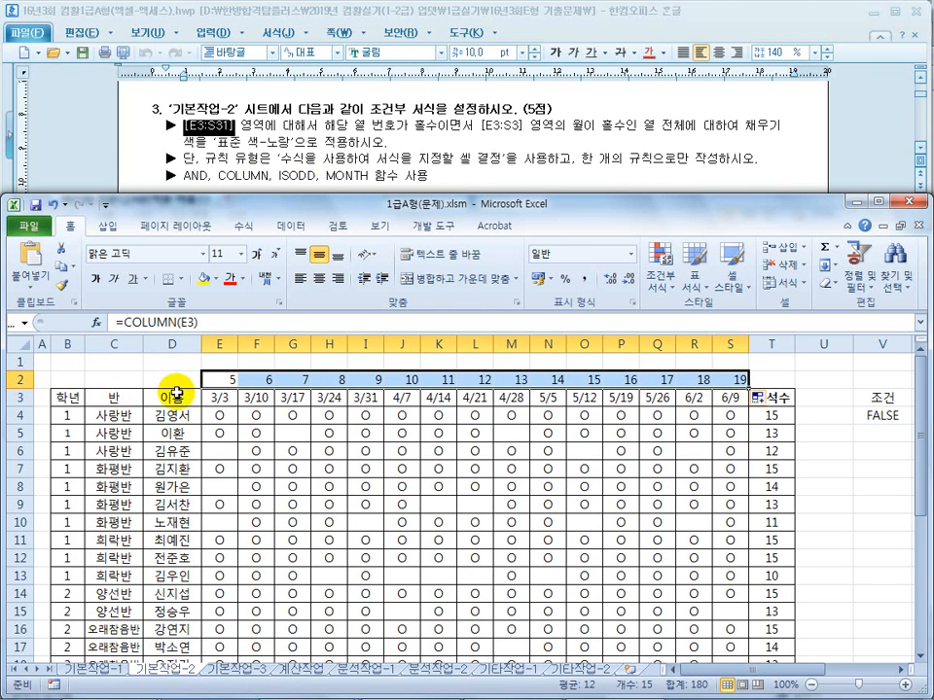
- Select E3:S31 and start a new conditional formatting rule of the type '수식을 사용하여 서식을 지정할 셀 결정'
left_click_drag(210, 399, 734, 626)
left_click_drag(919, 538, 927, 386)
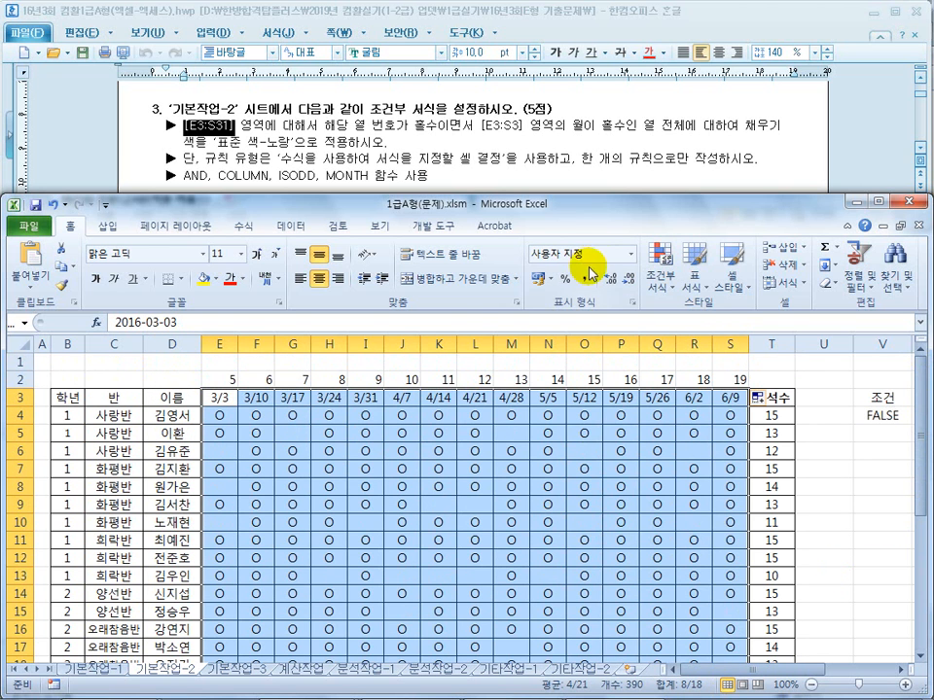
left_click(660, 265)
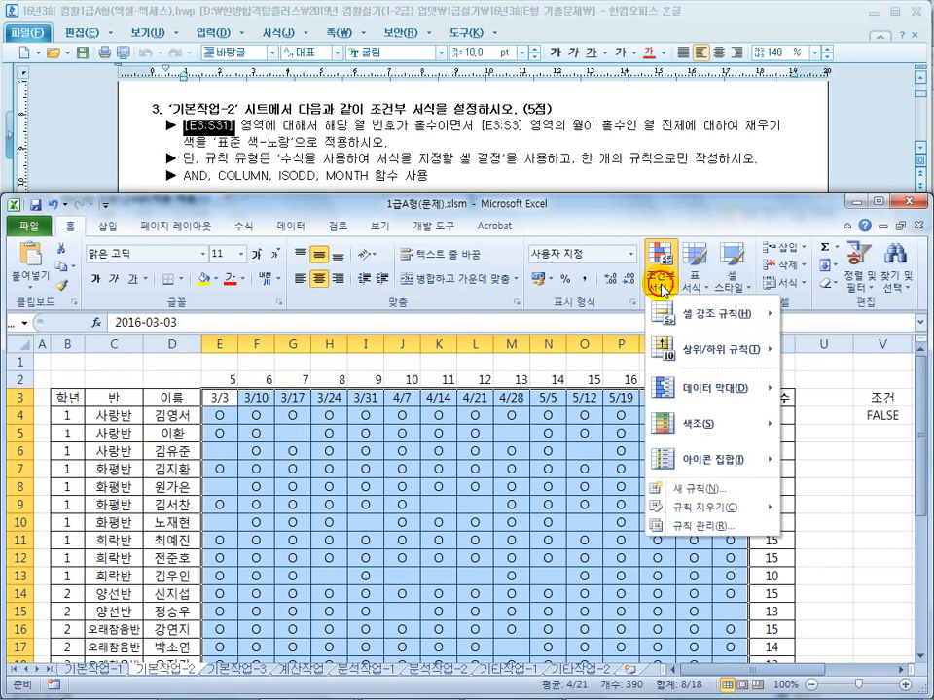
left_click(678, 489)
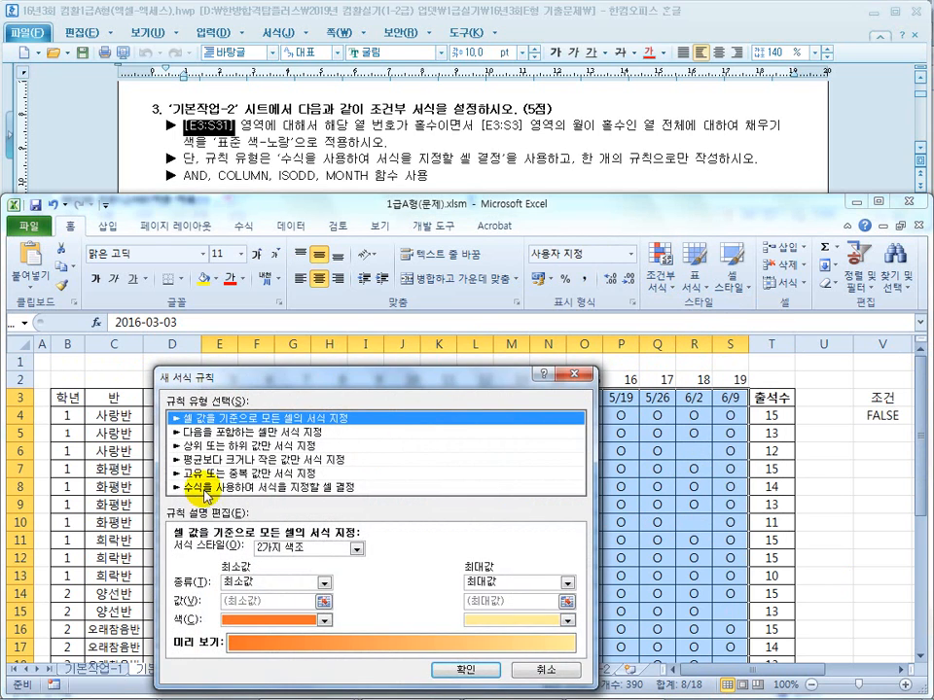
left_click(212, 488)
left_click_drag(278, 377, 392, 271)
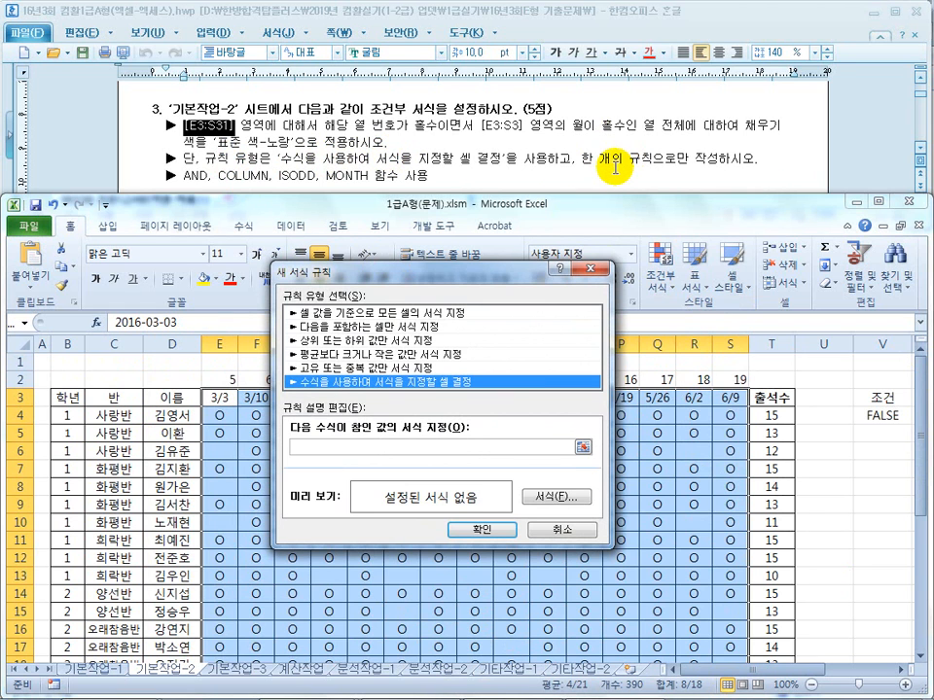
- Begin the rule formula with =column( and reference the first date header as $E3
left_click(307, 448)
left_click_drag(428, 272, 627, 333)
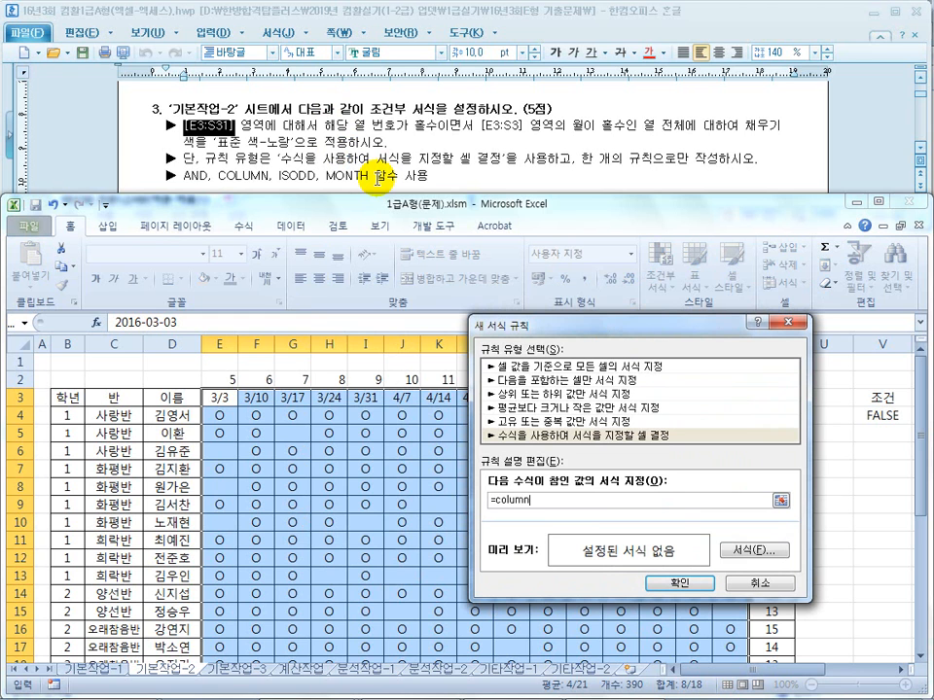
left_click(217, 393)
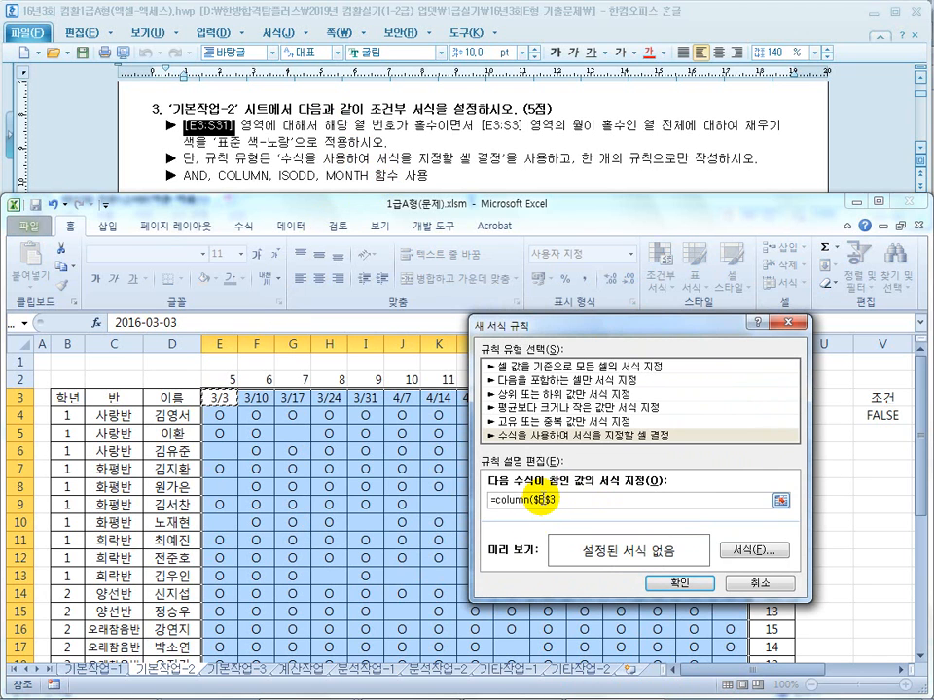
left_click(537, 499)
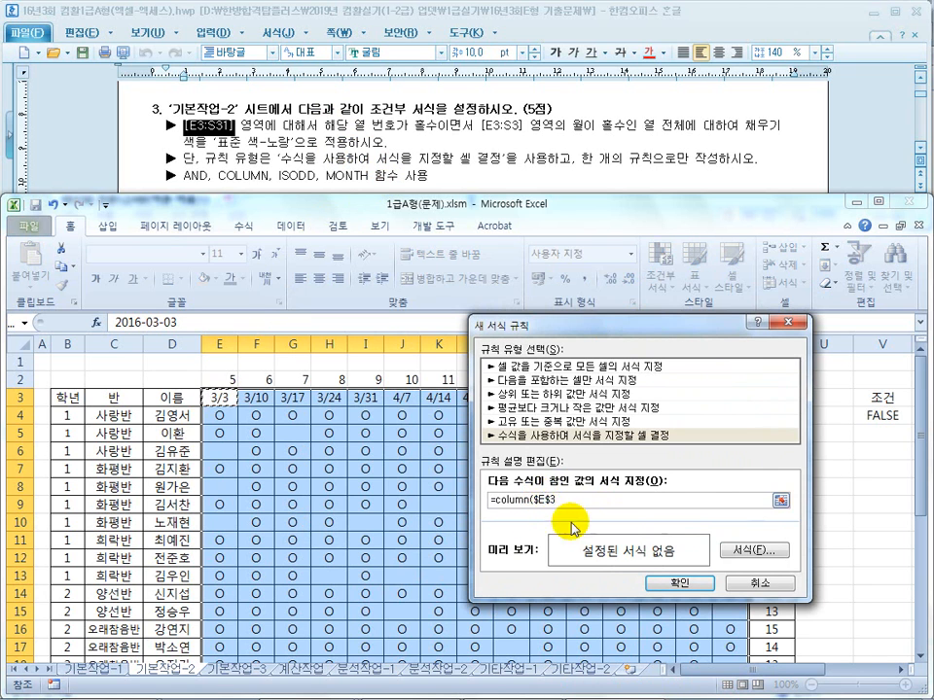
key("Delete")
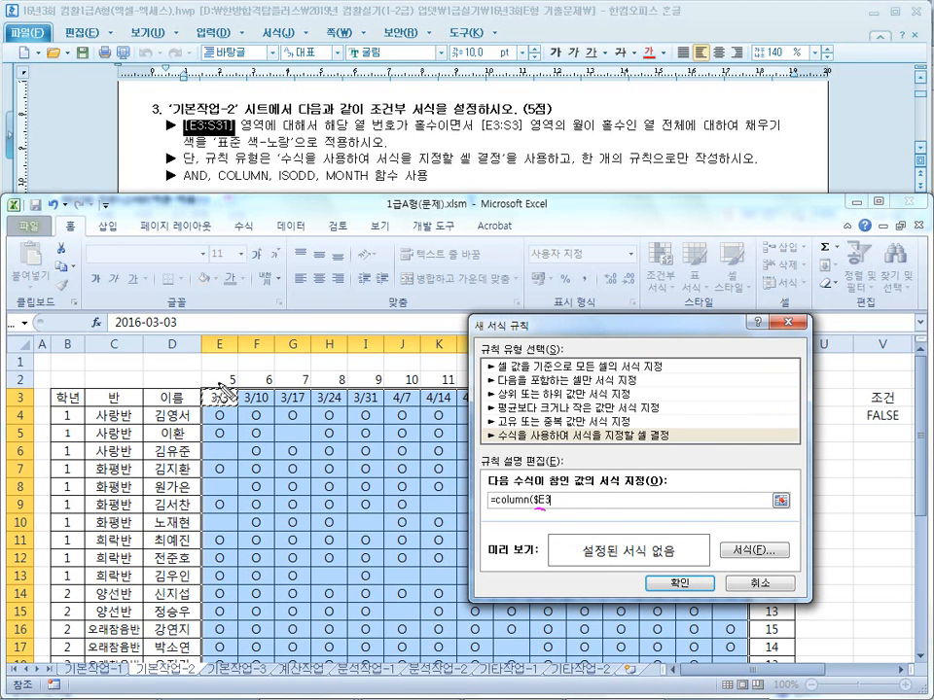
mouse_move(229, 405)
left_mouse_down()
mouse_move(259, 388)
mouse_move(234, 402)
left_mouse_up()
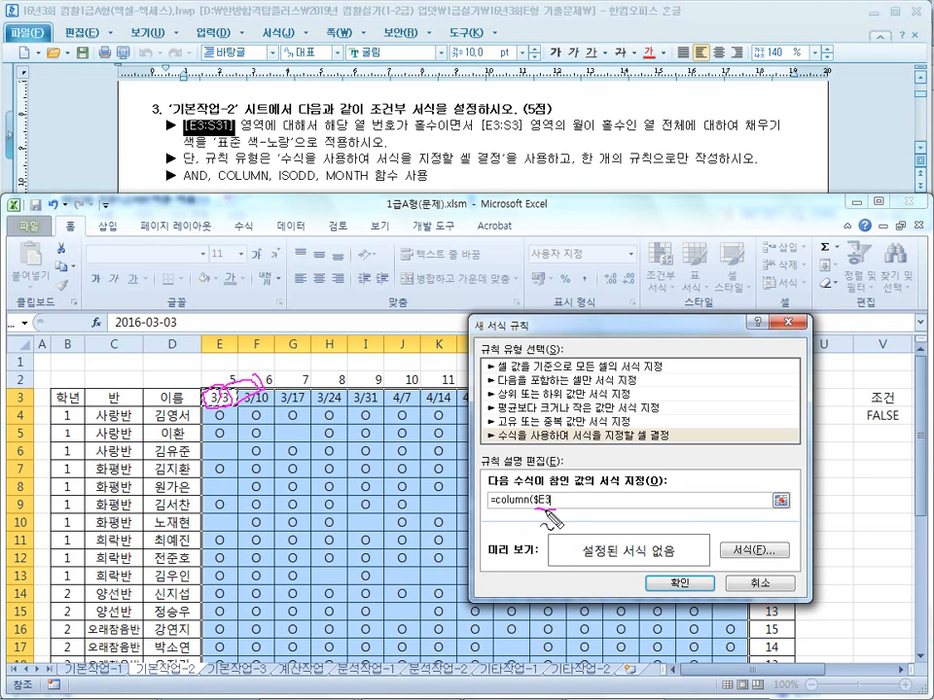
left_click_drag(233, 420, 325, 422)
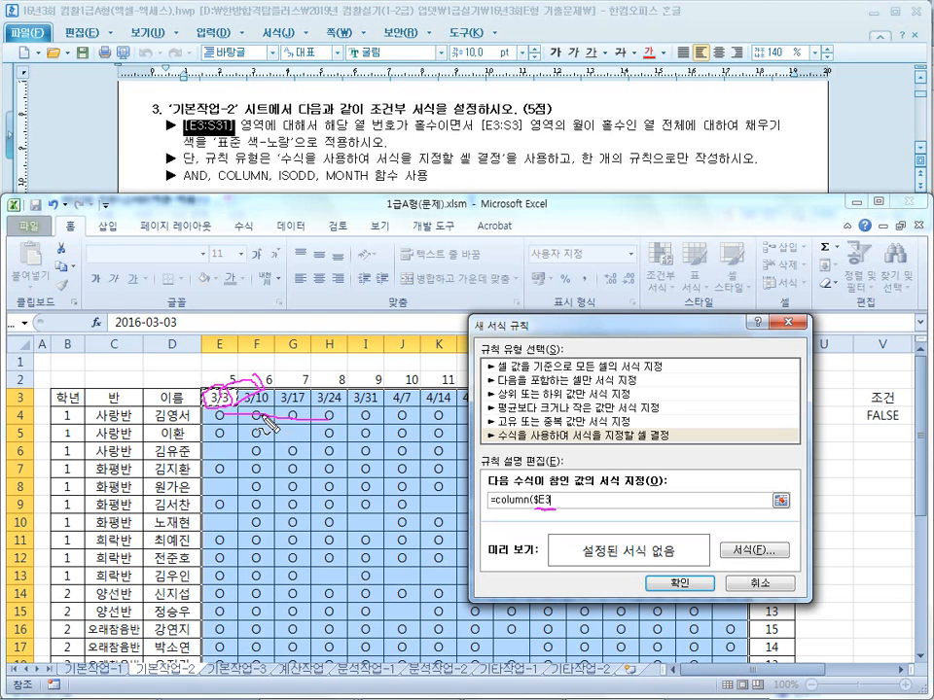
mouse_move(549, 519)
left_mouse_down()
mouse_move(553, 481)
mouse_move(551, 519)
left_mouse_up()
mouse_move(581, 502)
left_mouse_down()
mouse_move(596, 501)
mouse_move(595, 513)
left_mouse_up()
mouse_move(604, 511)
left_mouse_down()
mouse_move(624, 520)
mouse_move(611, 538)
left_mouse_up()
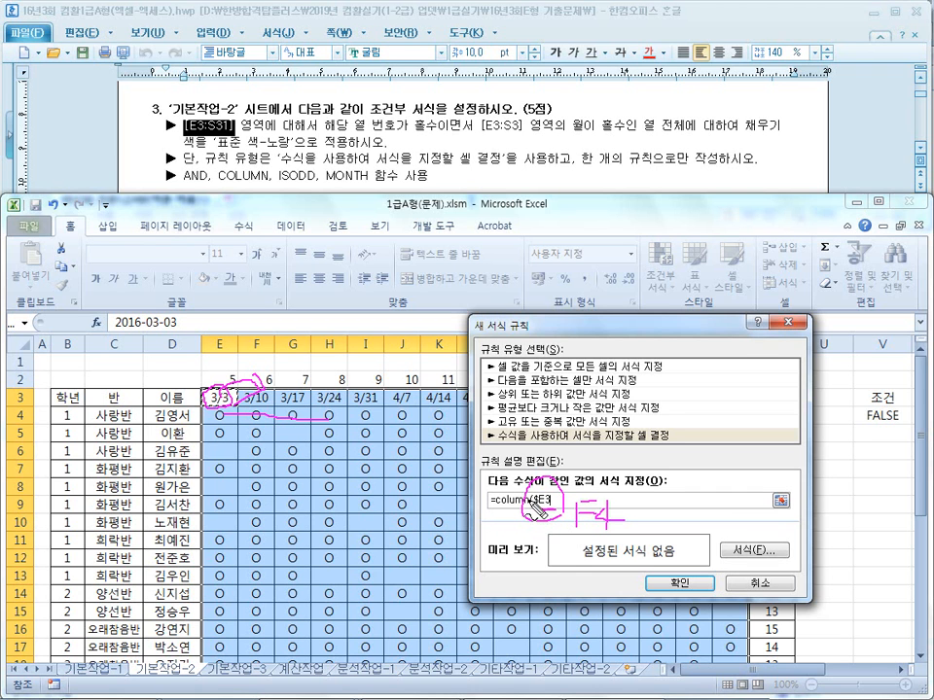
key("Escape")
- Replace the reference in the rule formula with E$3 and close the function, giving =column(E$3)
left_click_drag(553, 501, 536, 502)
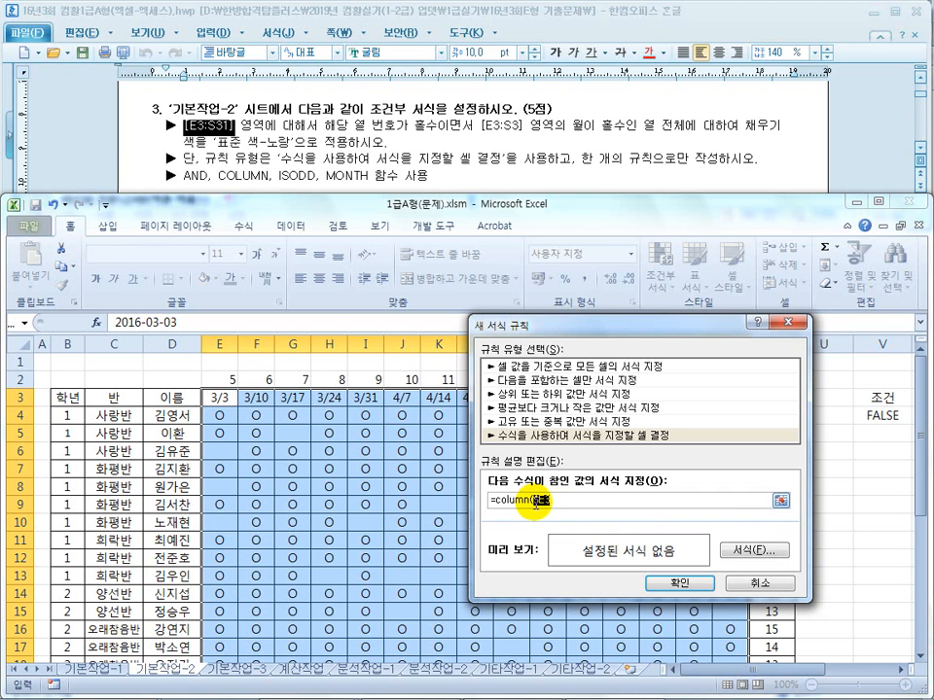
key("BackSpace")
left_click(225, 397)
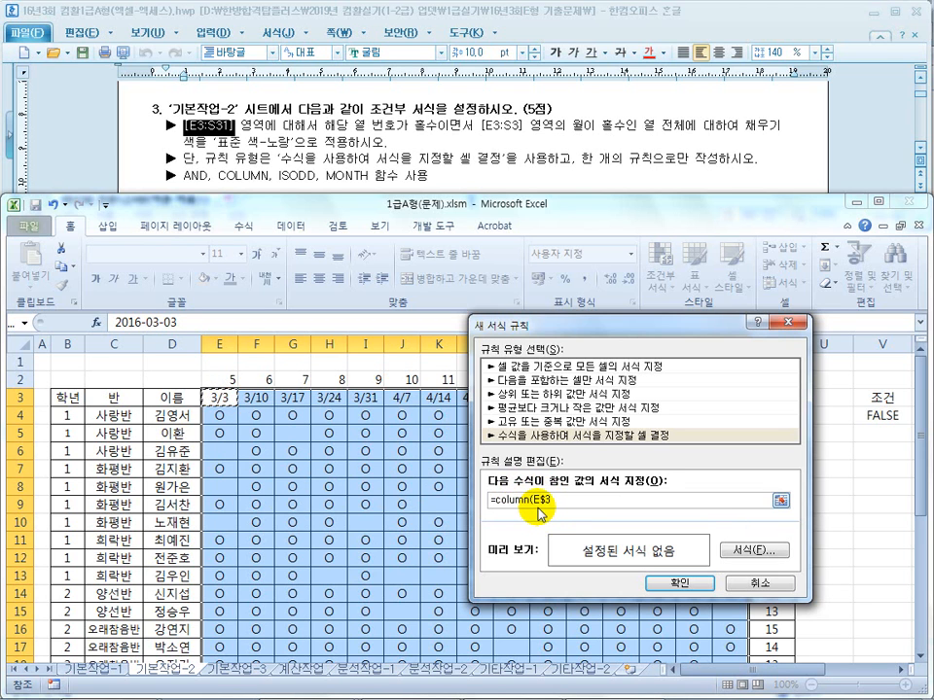
type(")")
- Wrap the COLUMN expression in ISODD so the rule formula reads =isodd(column(E$3))
left_click(494, 500)
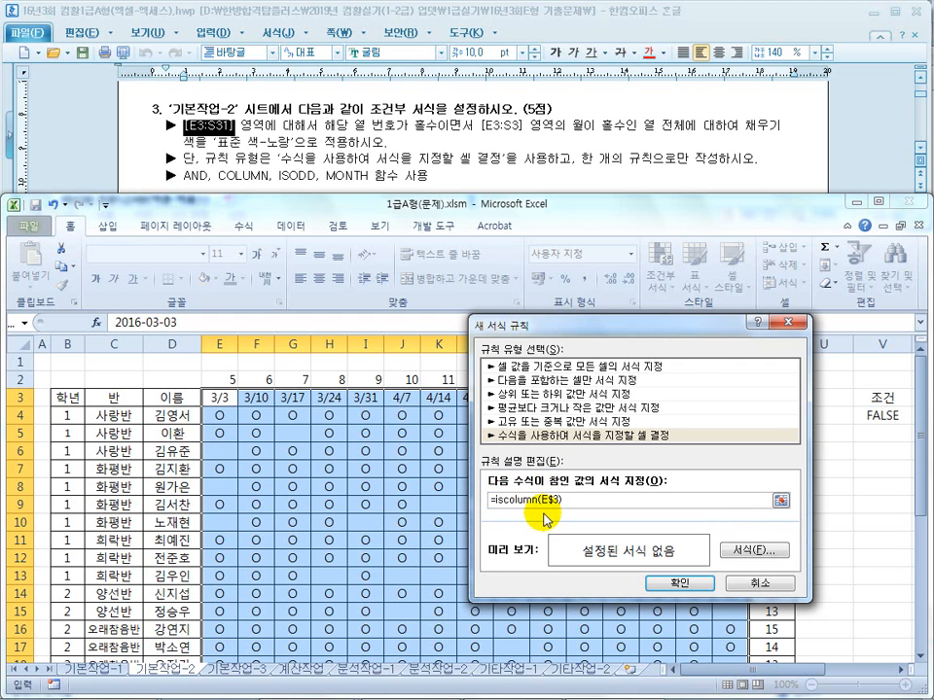
type("isodd(")
left_click(595, 500)
type(")")
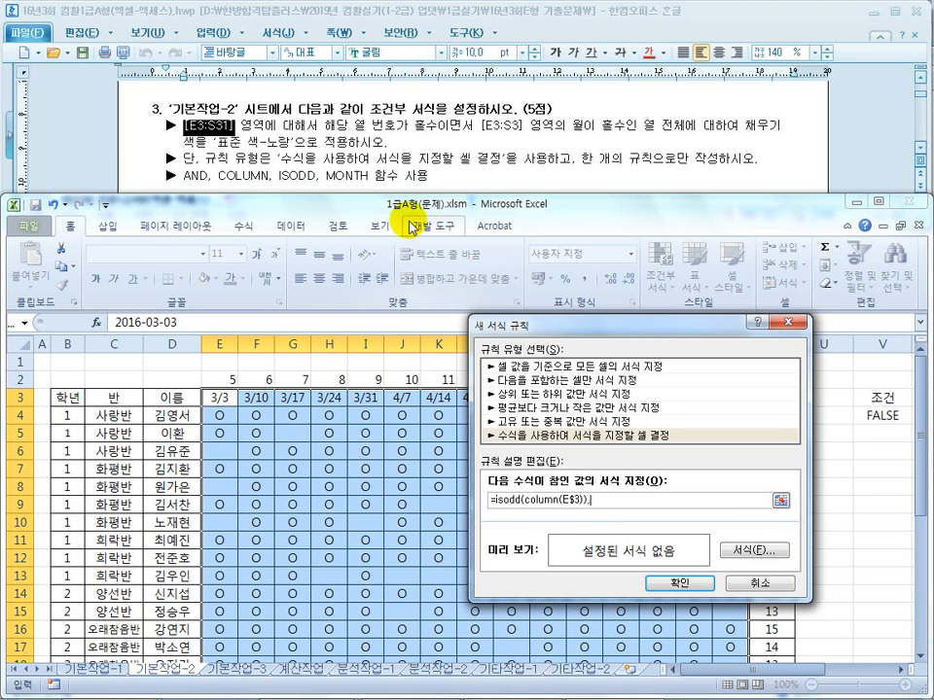
- Add the odd month condition isodd(month(E$3)) after a comma in the rule formula
type(",")
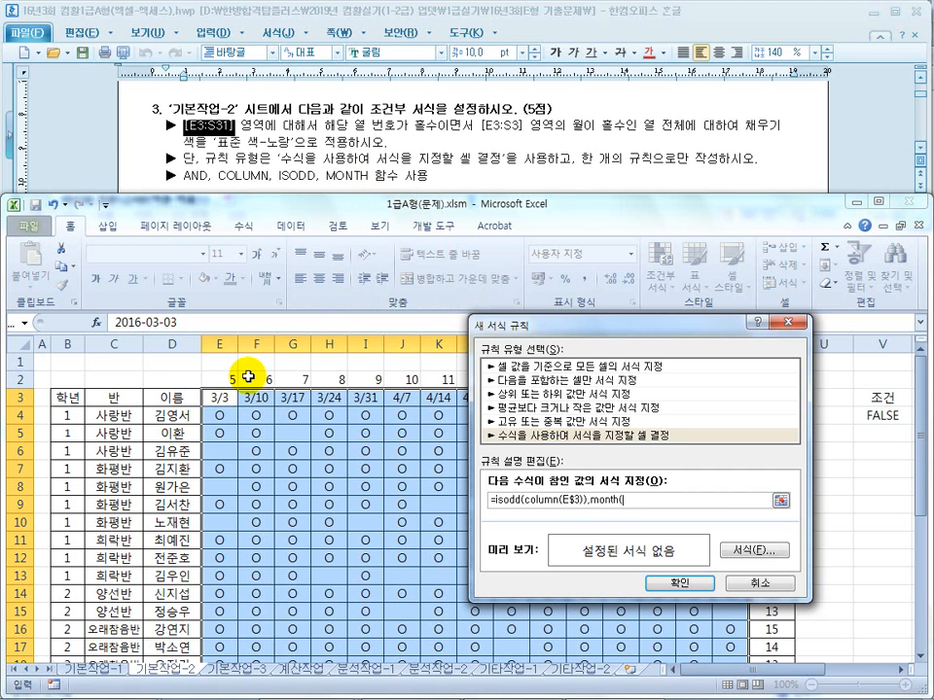
left_click(231, 396)
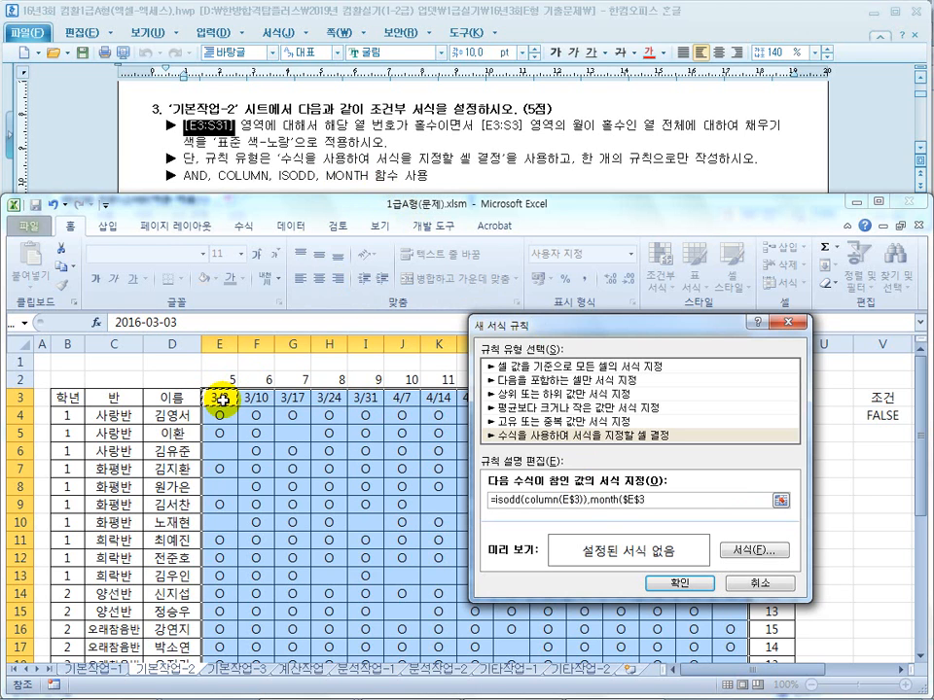
key("F4")
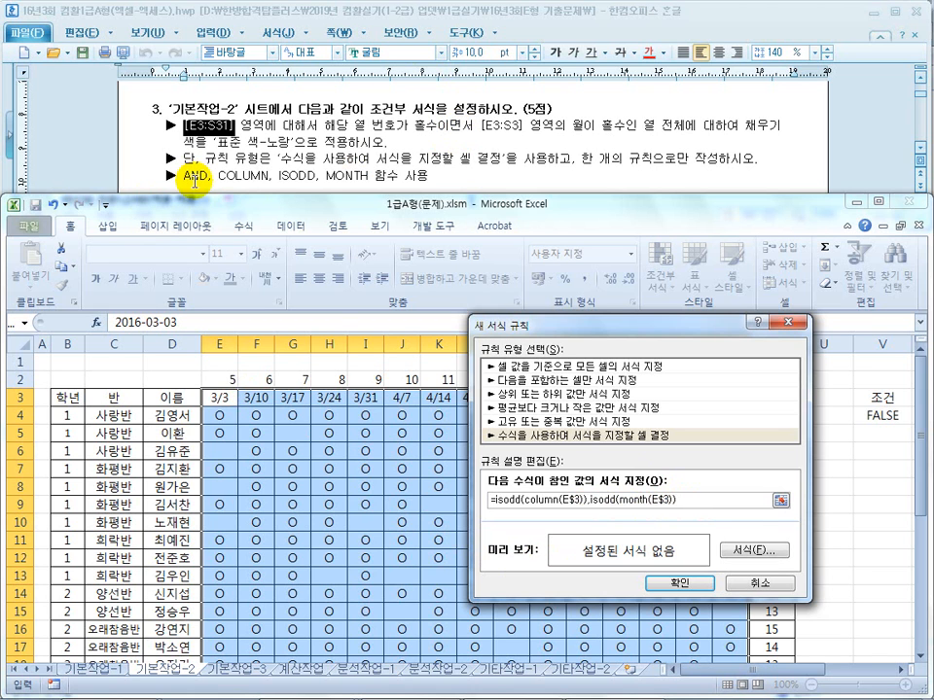
- Enclose both conditions in AND, making the rule formula =and(isodd(column(E$3)),isodd(month(E$3)))
left_click(493, 499)
type("and(")
left_click(721, 500)
type(")")
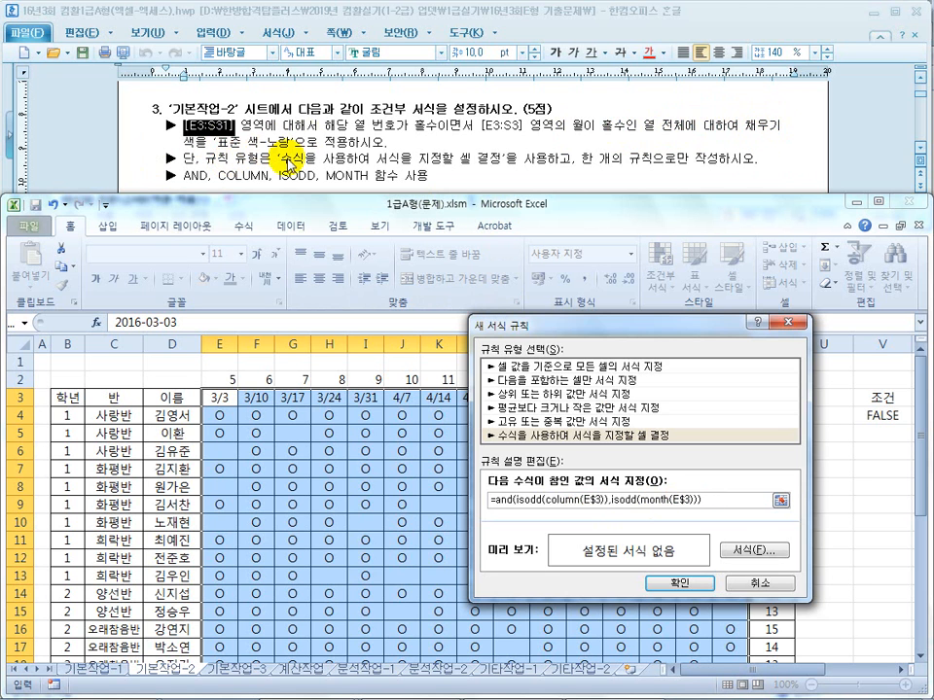
- Set the rule's fill to standard yellow and apply the new conditional formatting rule to E3:S31
left_click(755, 551)
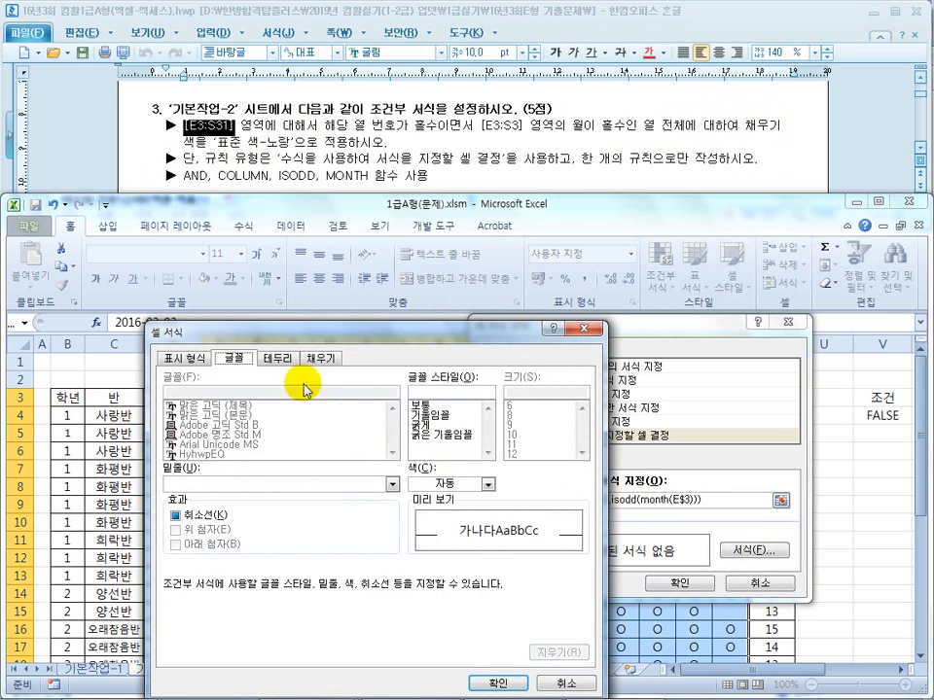
left_click(322, 357)
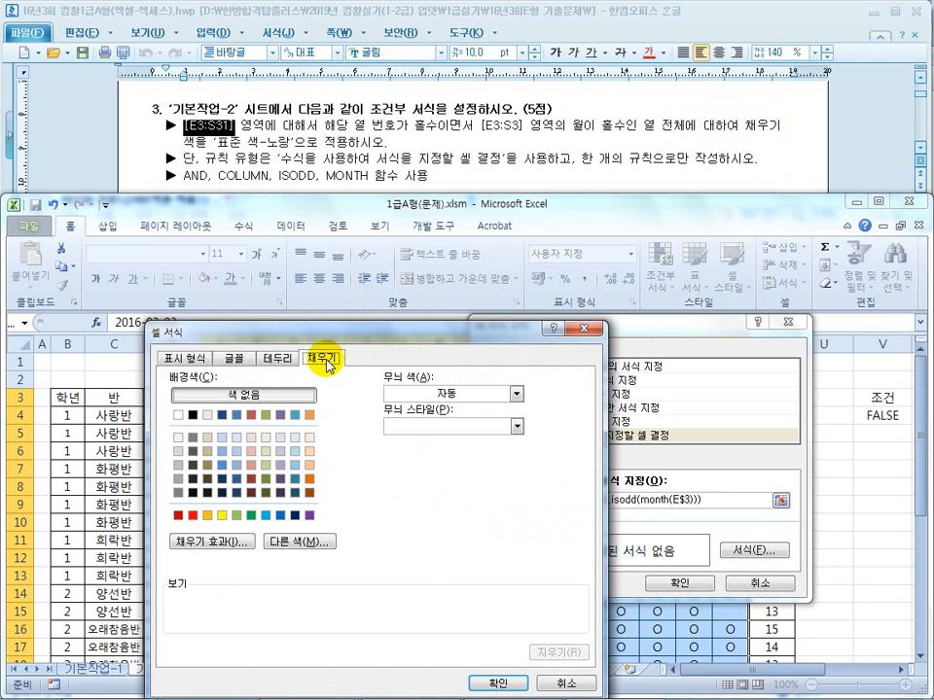
left_click(222, 516)
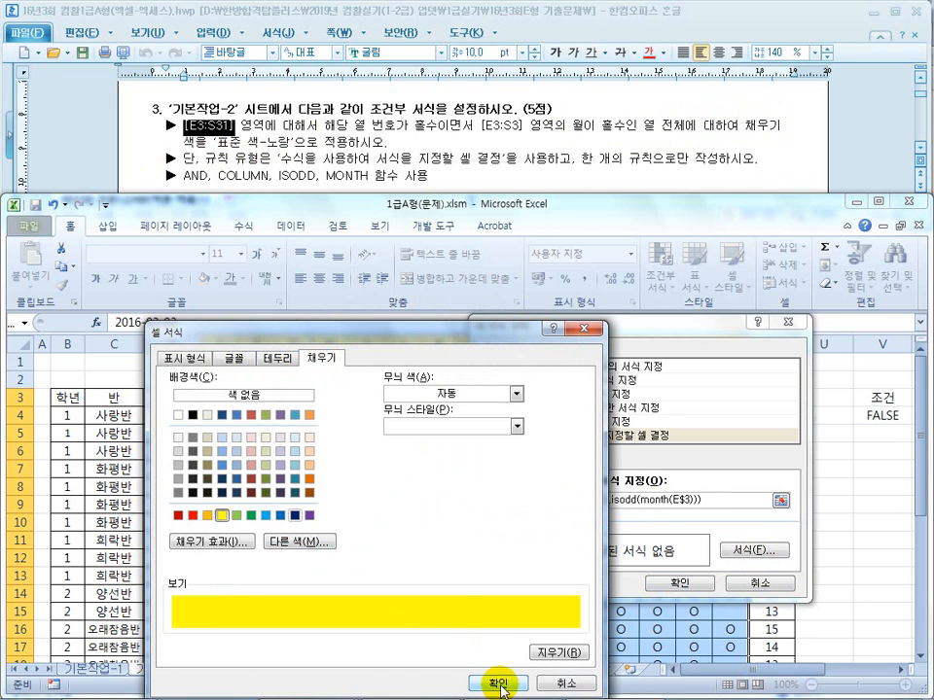
left_click(497, 684)
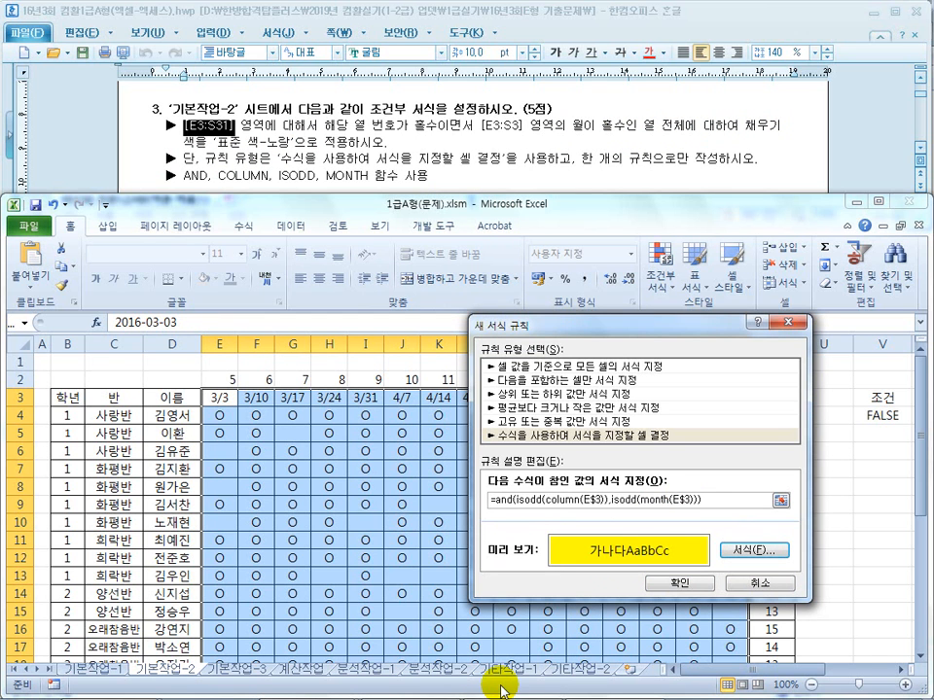
left_click(681, 583)
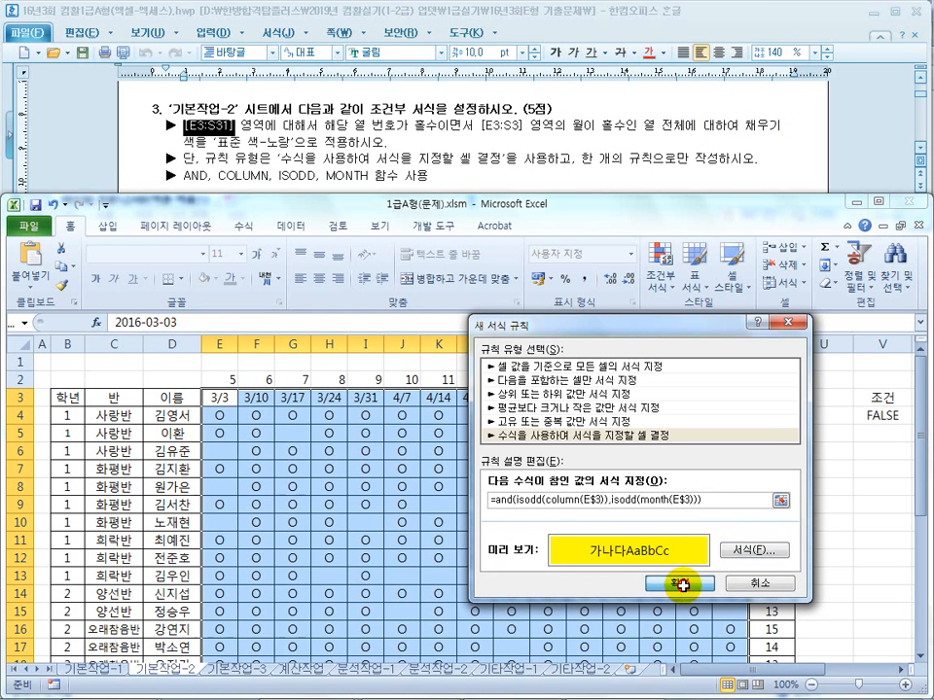
- Check the yellow columns against the column numbers in row 2 and the date months in row 3
left_click(293, 398)
left_click(297, 379)
left_click(363, 379)
left_click(438, 379)
left_click(512, 379)
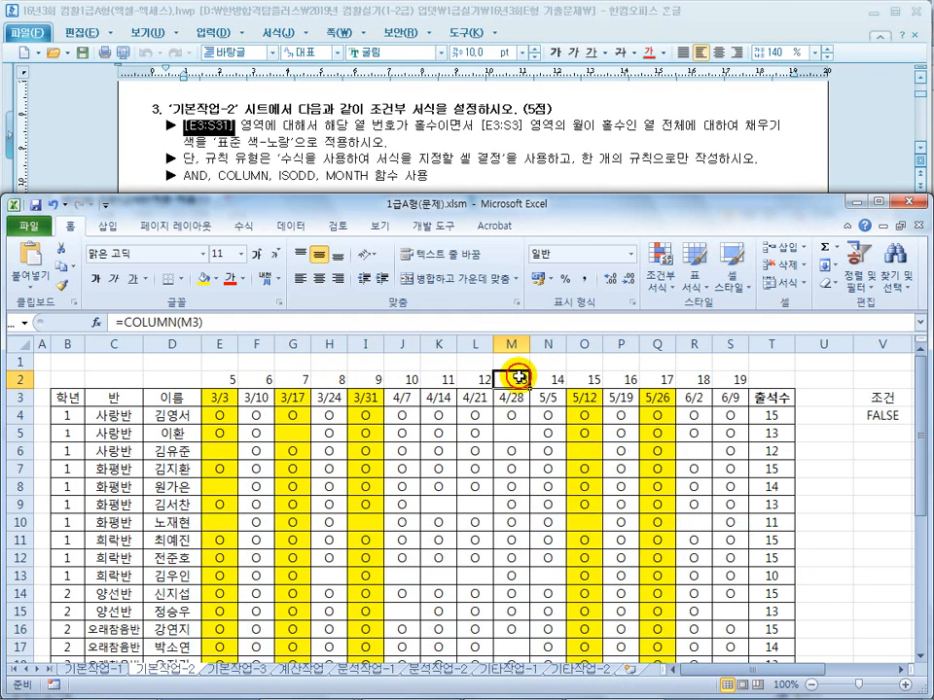
left_click_drag(416, 404, 524, 398)
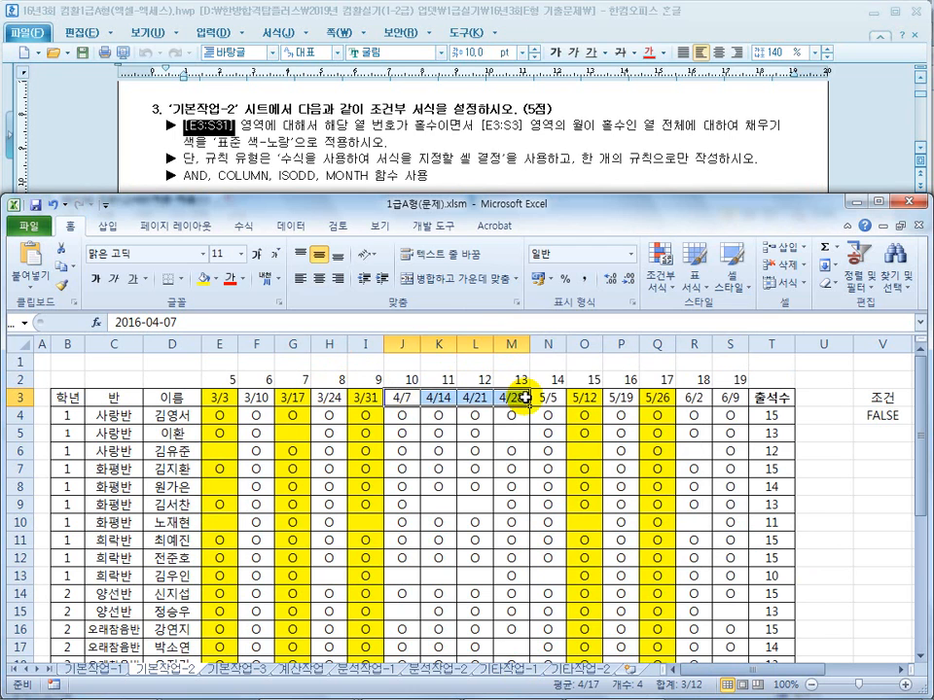
left_click(587, 379)
left_click(658, 379)
left_click_drag(587, 398, 661, 398)
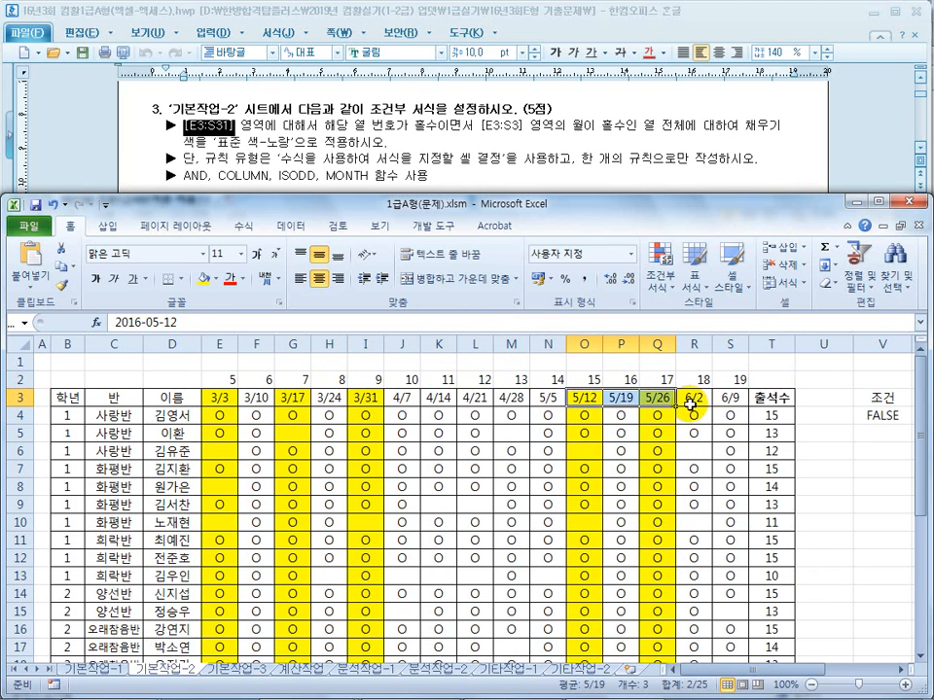
left_click(695, 400)
left_click(732, 400)
left_click_drag(742, 380, 742, 486)
left_click(732, 399)
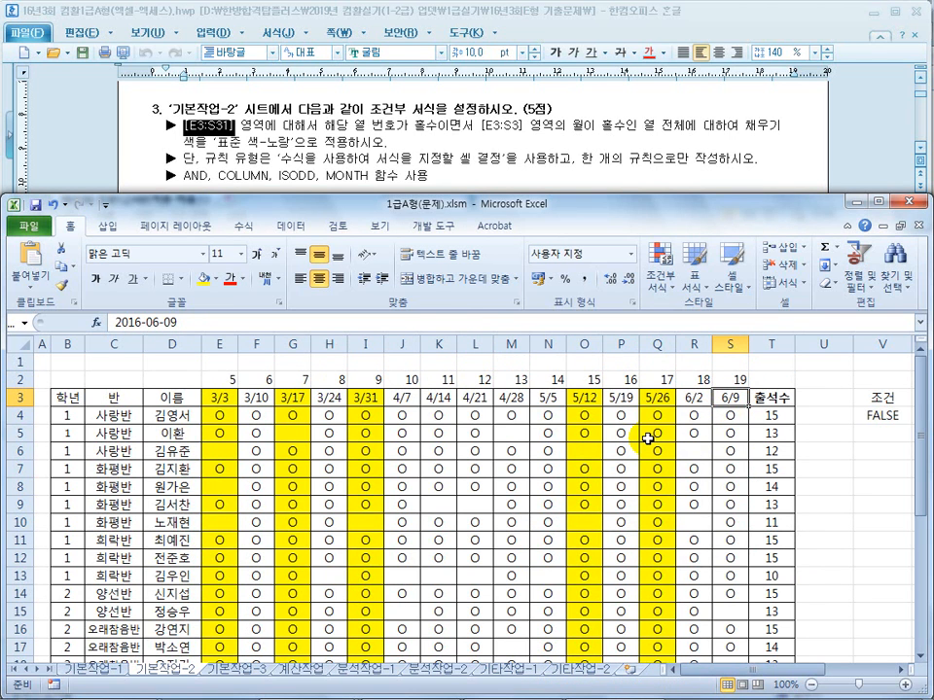
- Clear the helper column numbers from E2:S2 on 기본작업-2
left_click_drag(230, 383, 735, 379)
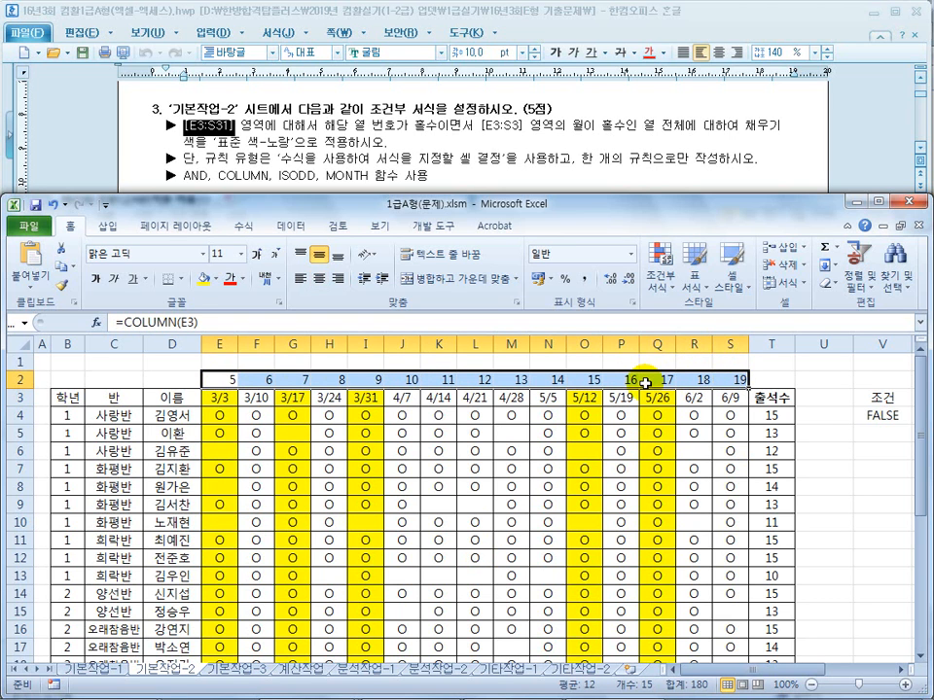
key("Delete")
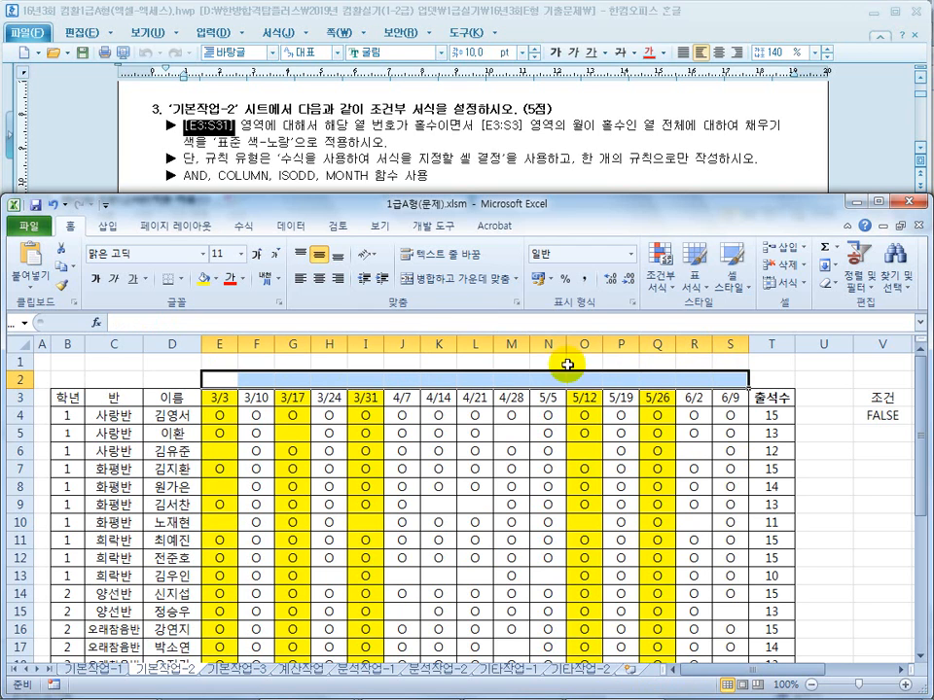
- Switch to the Hancom document to read task 4, then compare the 기본작업-2 and 기본작업-3 sheets in Excel
left_click(394, 167)
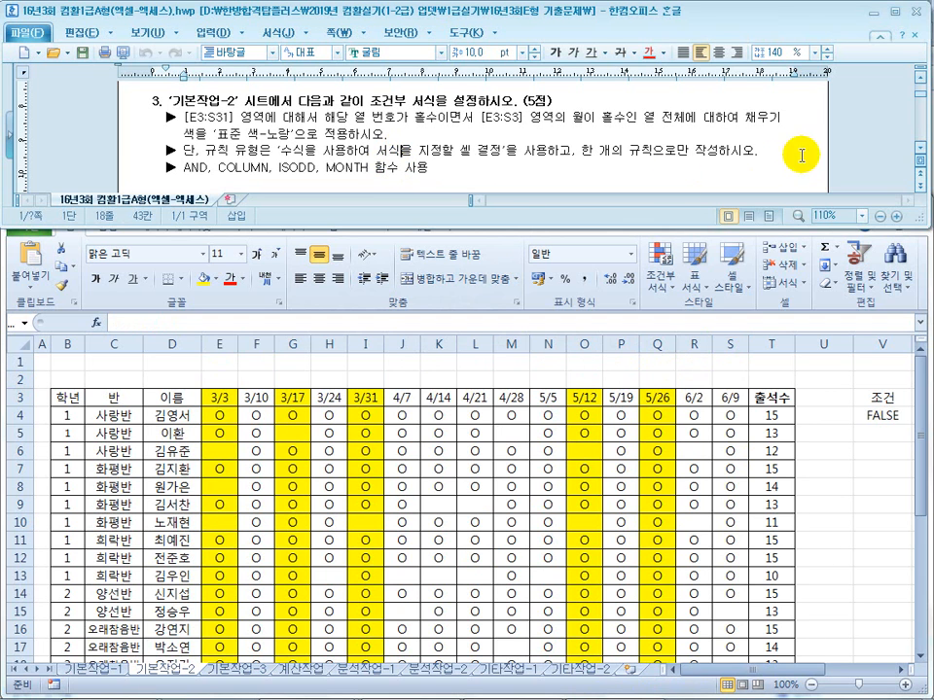
scroll(919, 147, "down", 3)
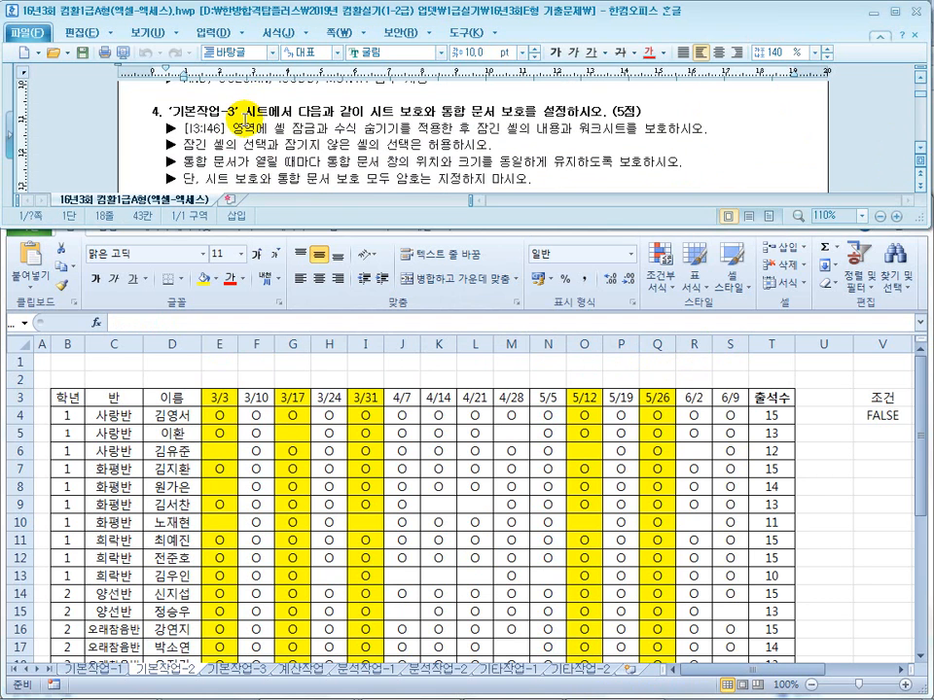
left_click(243, 672)
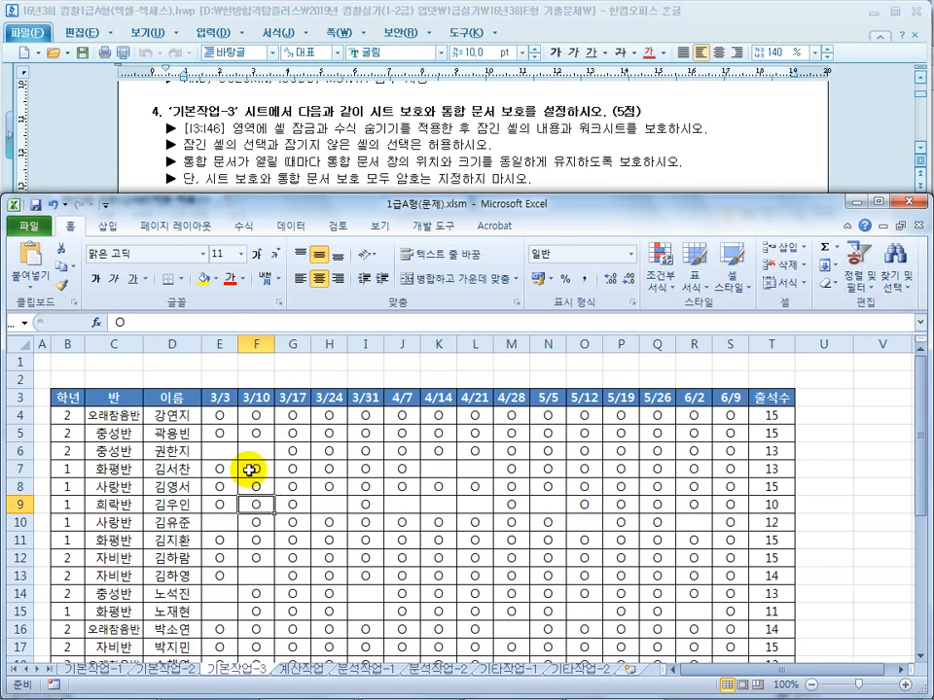
left_click(181, 671)
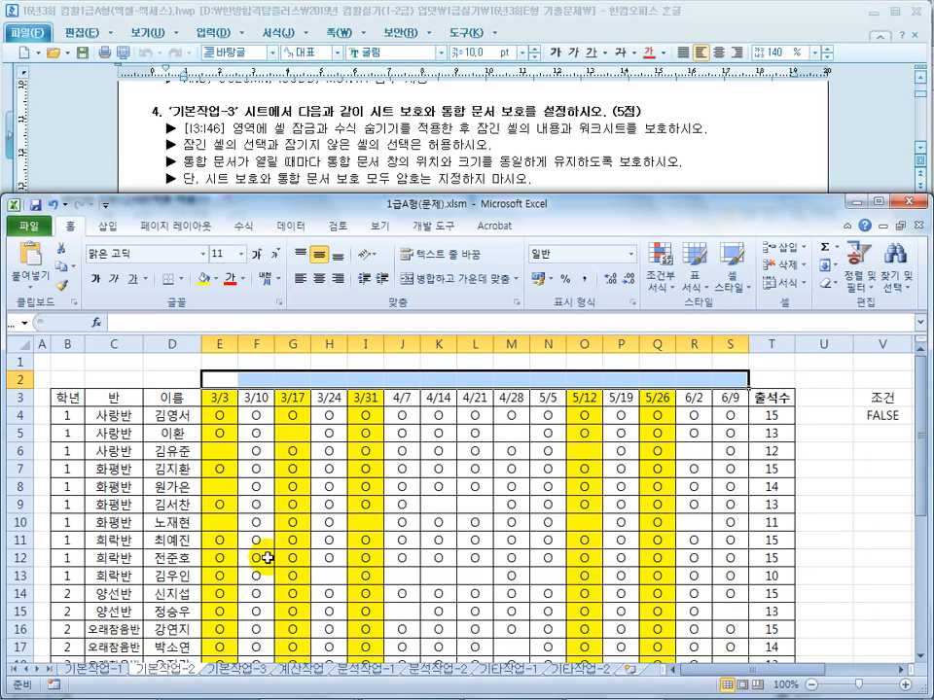
left_click(235, 670)
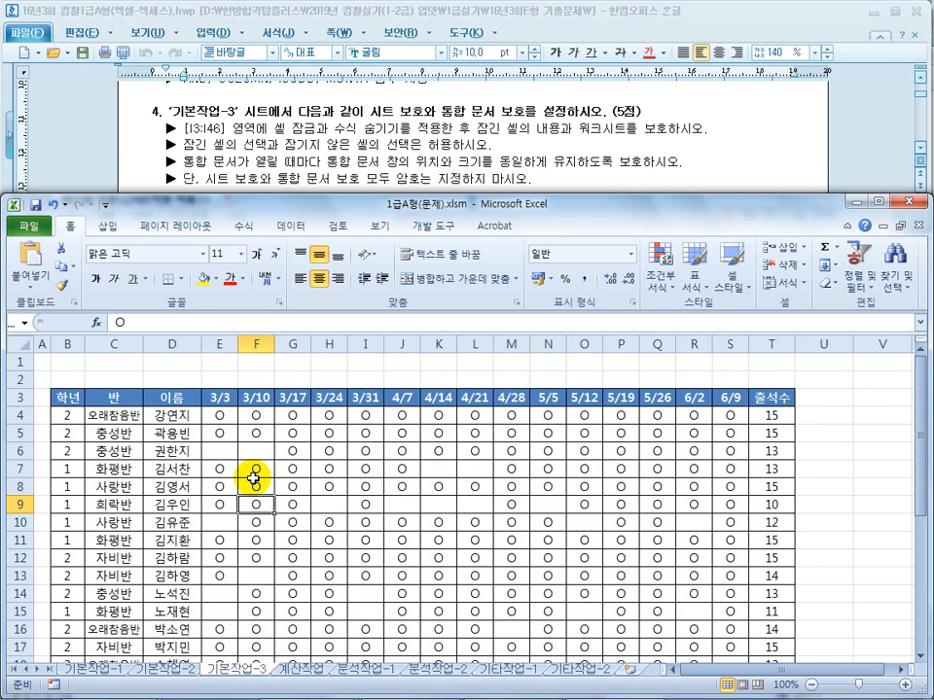
left_click(173, 669)
left_click(212, 670)
left_click(175, 670)
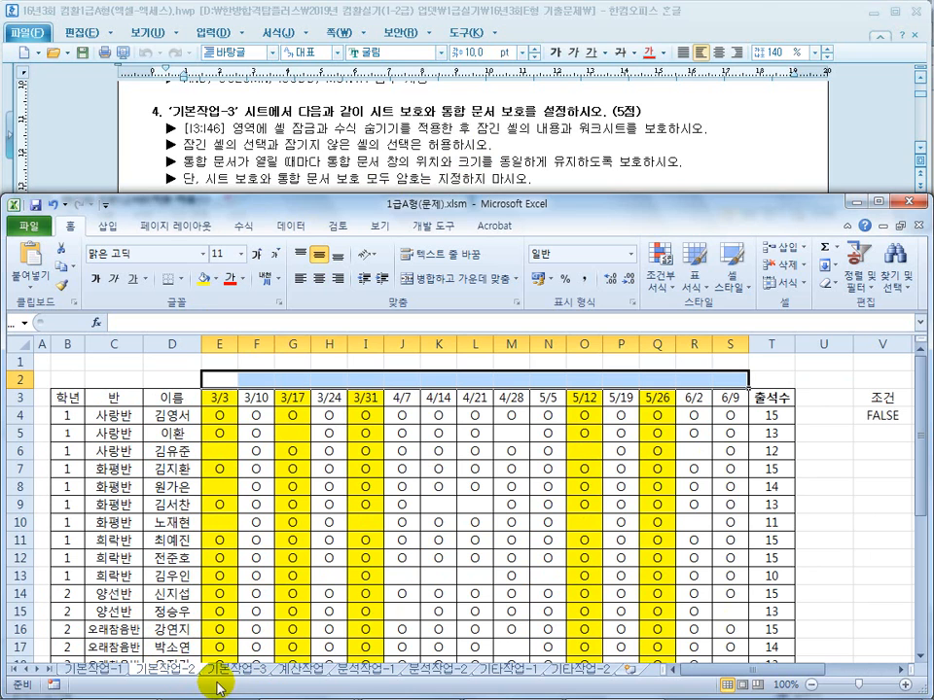
- Review the task 4 heading on sheet and workbook protection, and open the 기본작업-3 sheet with the protection commands shown
left_click_drag(170, 99, 360, 118)
left_click(328, 167)
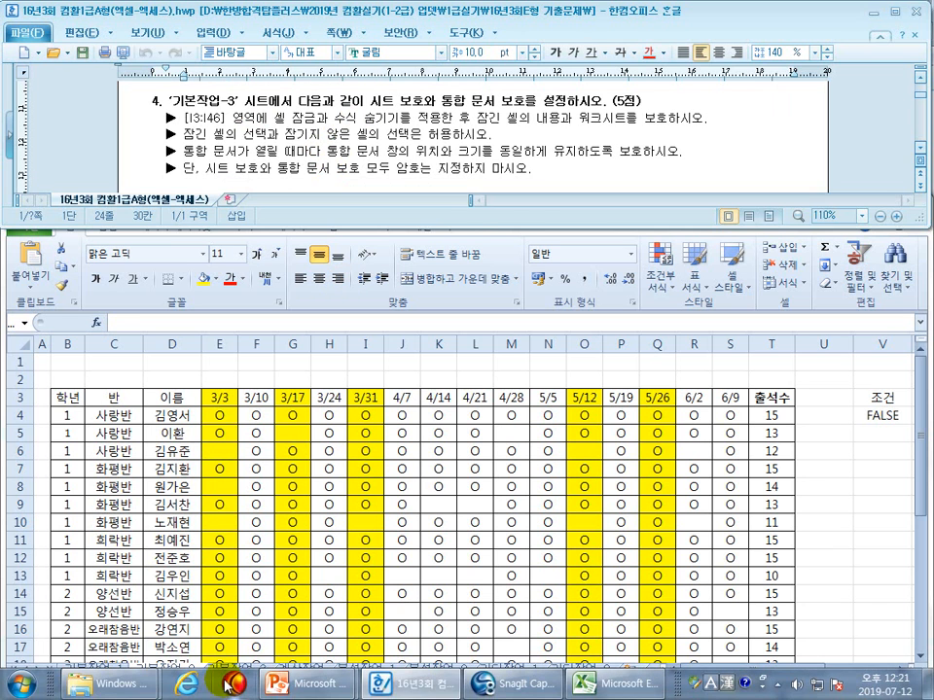
left_click(233, 642)
left_click(236, 670)
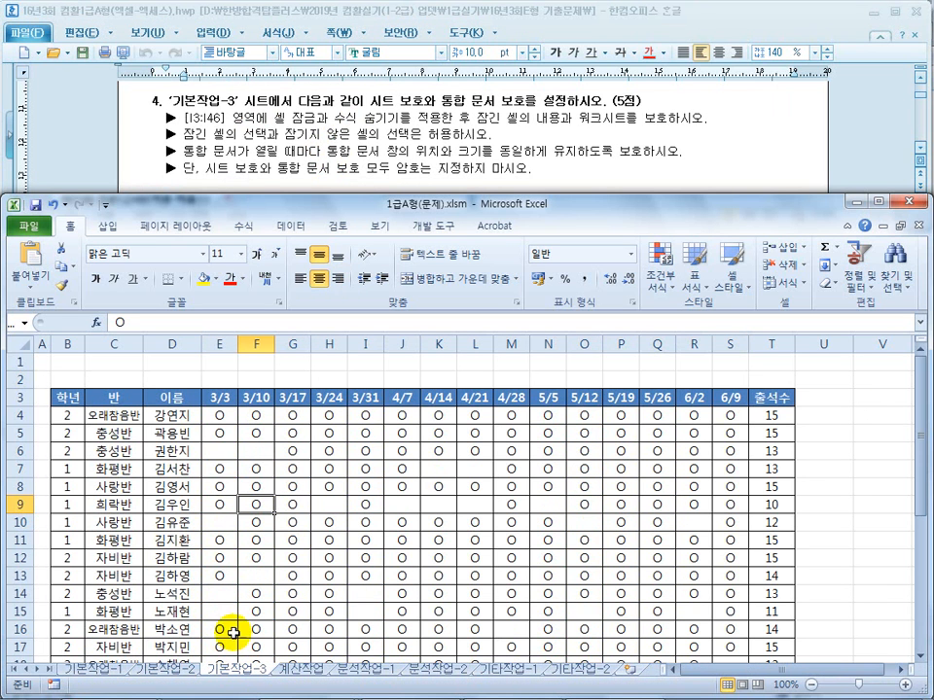
left_click_drag(298, 100, 438, 95)
left_click_drag(526, 100, 453, 101)
left_click(361, 500)
left_click(348, 233)
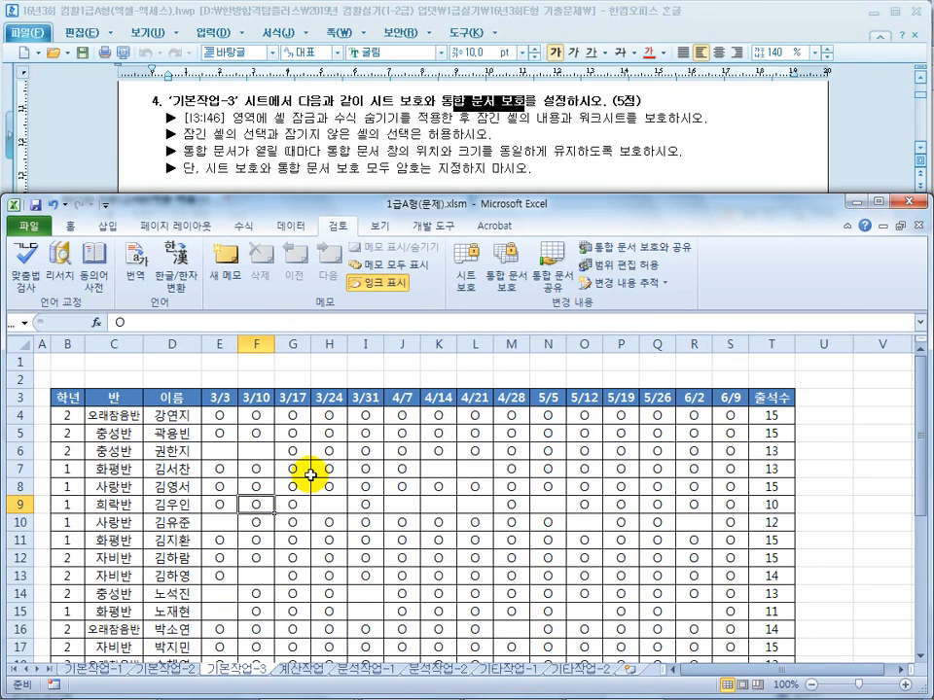
- Select the range I3:I46 on the 기본작업-3 sheet
left_click(401, 397)
left_click(364, 399)
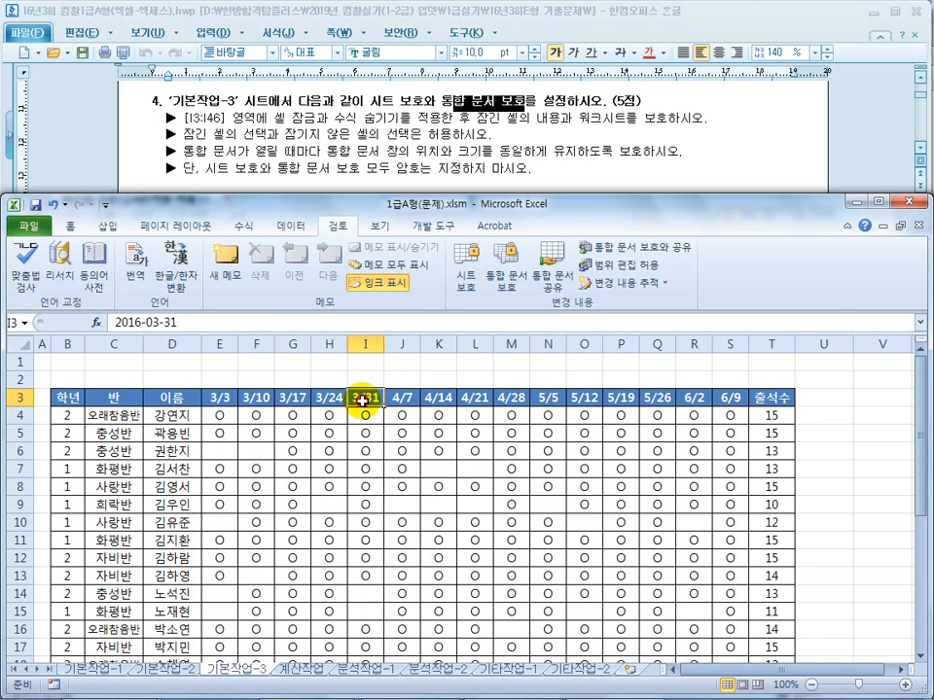
left_click_drag(362, 401, 374, 673)
left_click_drag(376, 615, 375, 612)
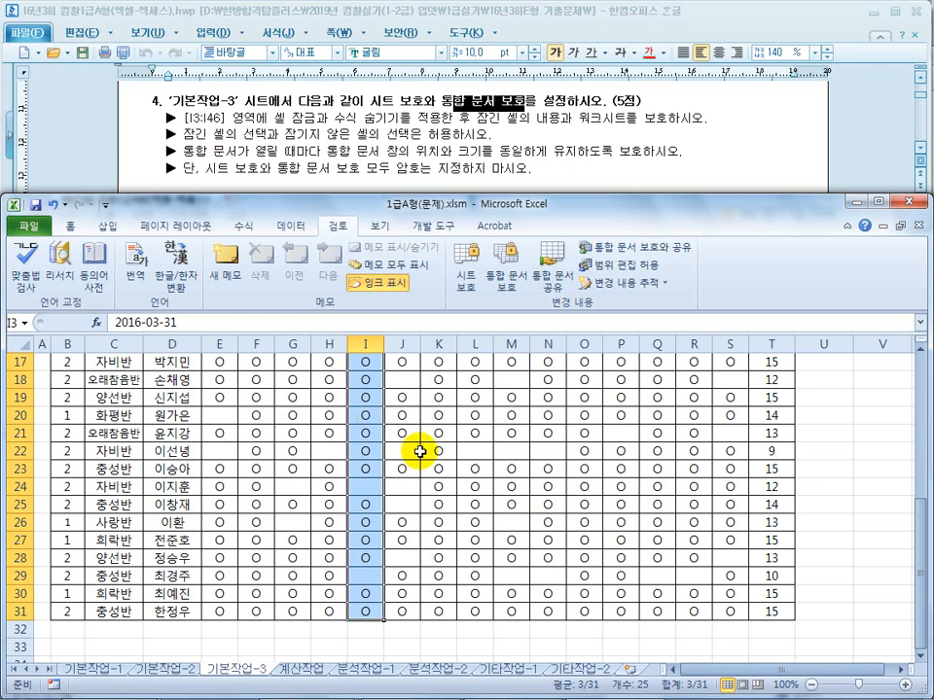
scroll(918, 664, "down", 8)
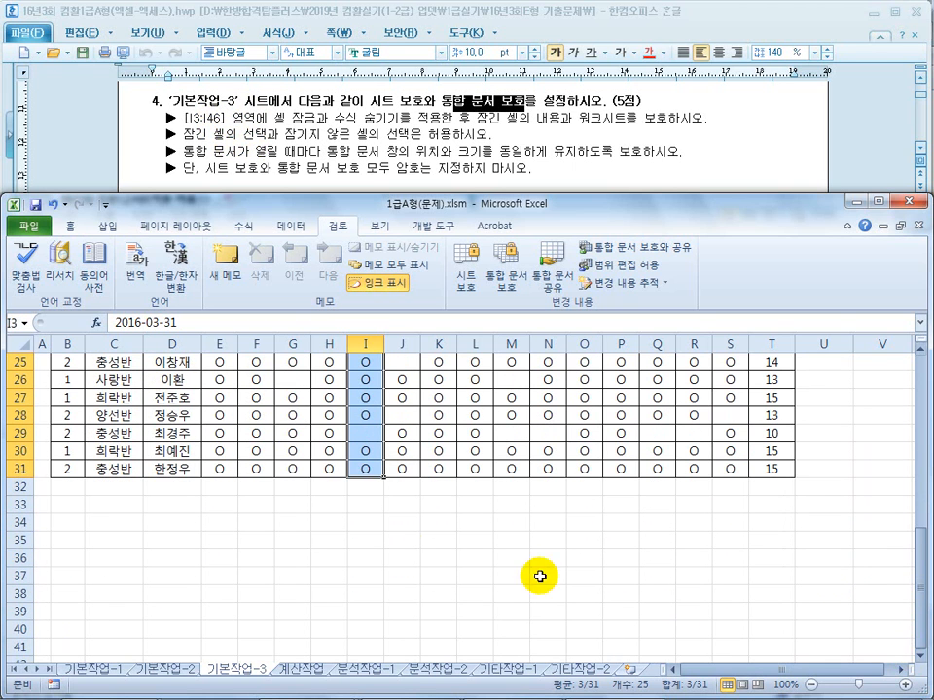
left_click(365, 576, "shift")
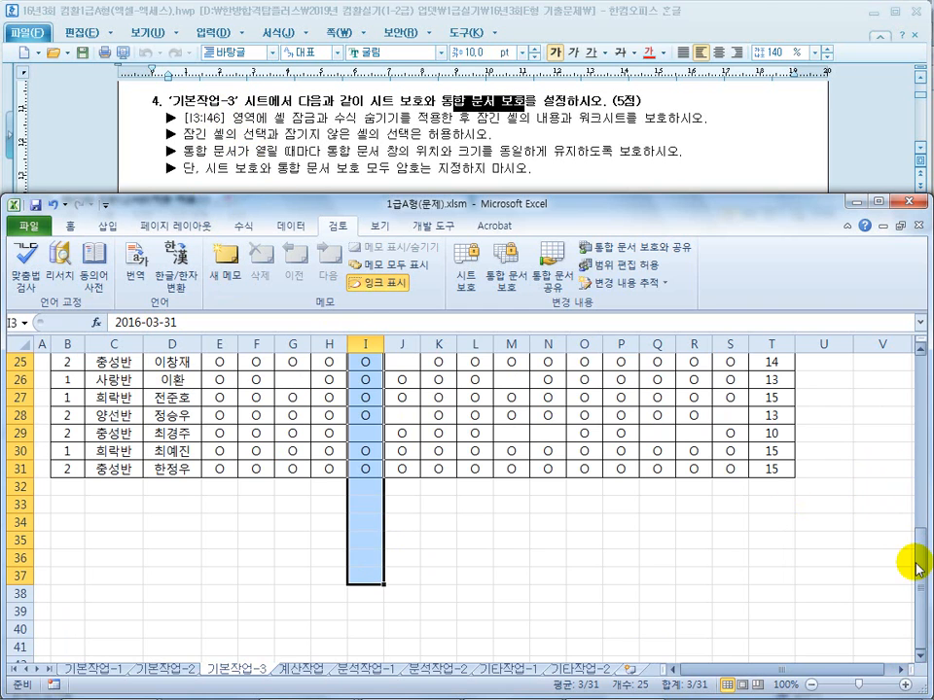
scroll(919, 665, "down", 7)
scroll(919, 664, "down", 6)
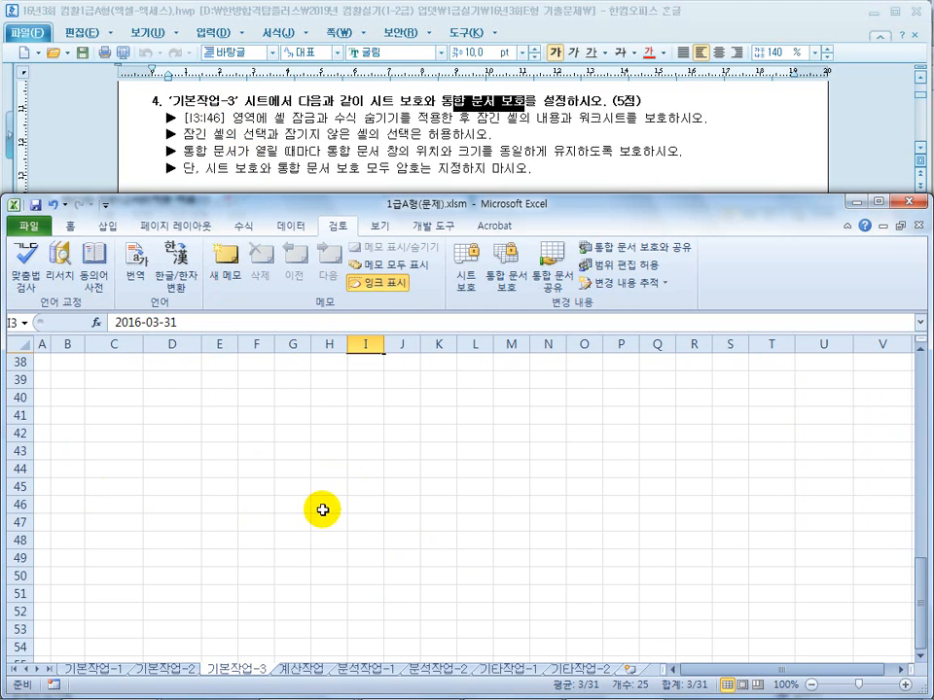
left_click(364, 505, "shift")
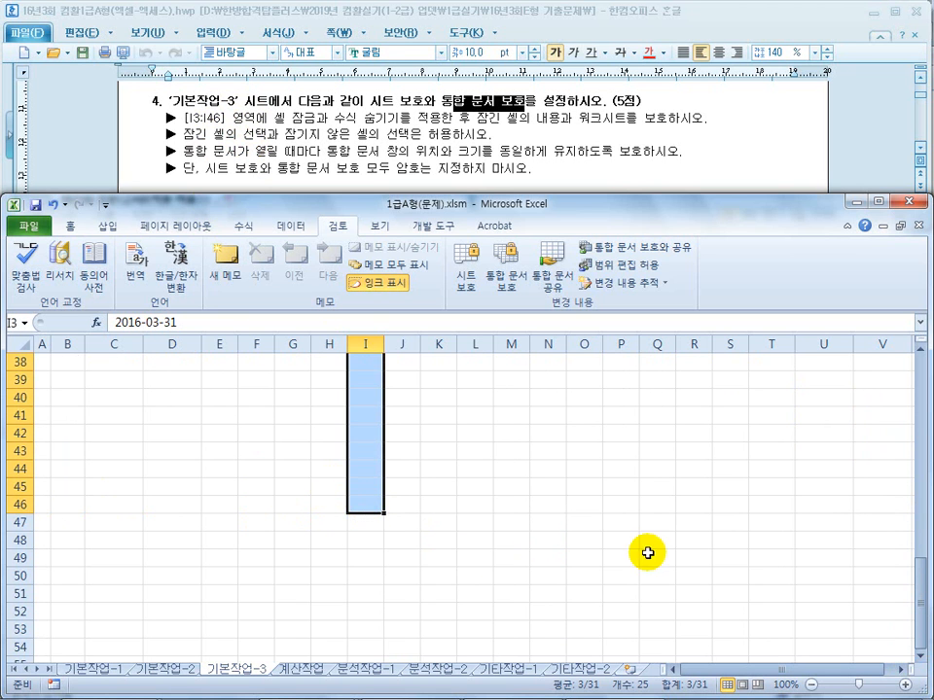
left_click_drag(919, 590, 919, 542)
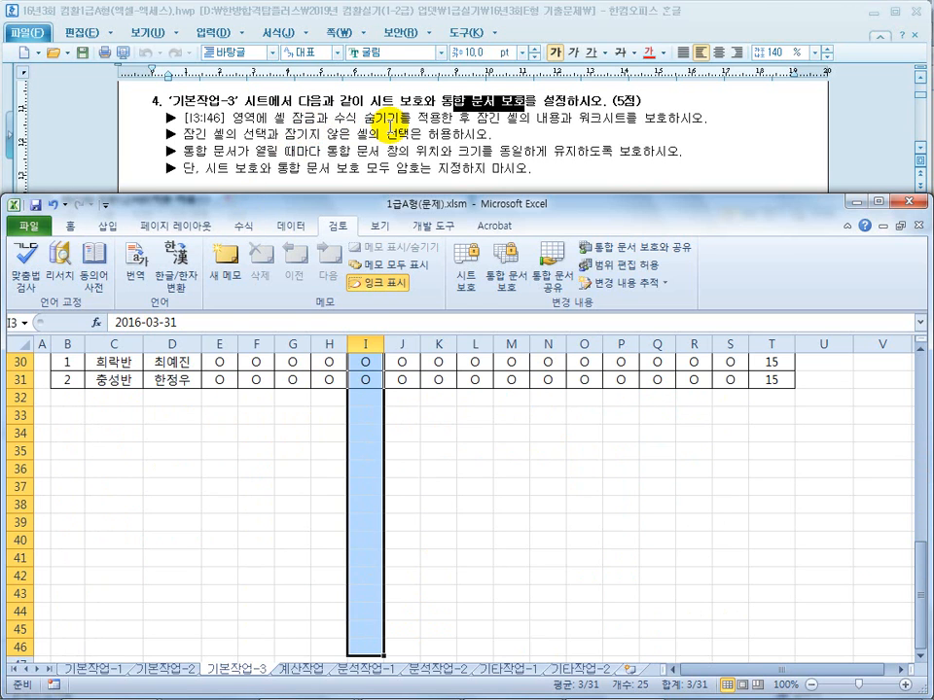
- Format the selected I3:I46 cells as both locked (잠금) and hidden (숨김)
right_click(363, 405)
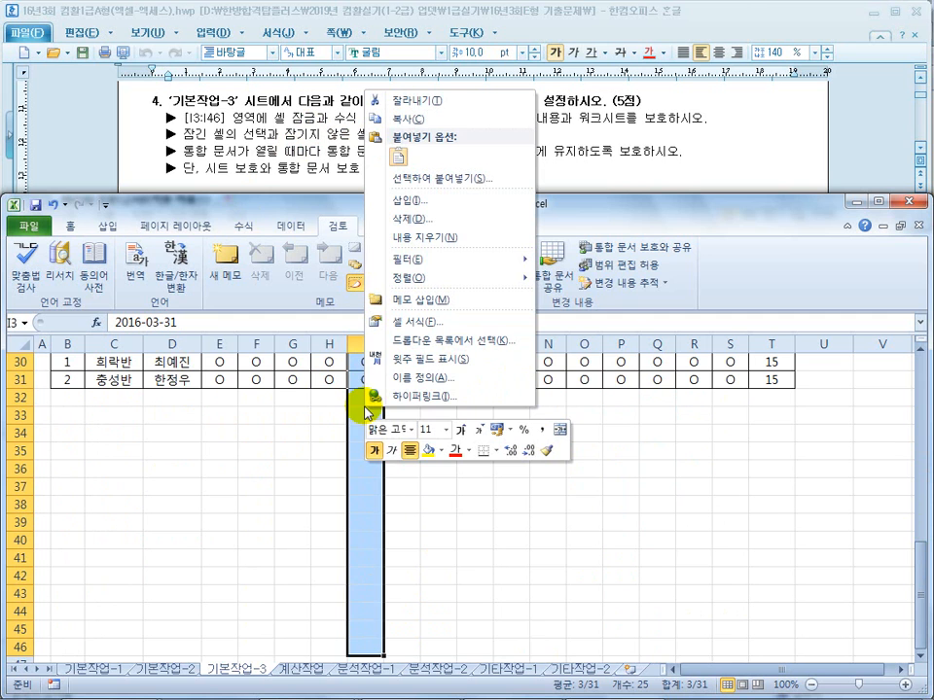
left_click(414, 322)
left_click(435, 175)
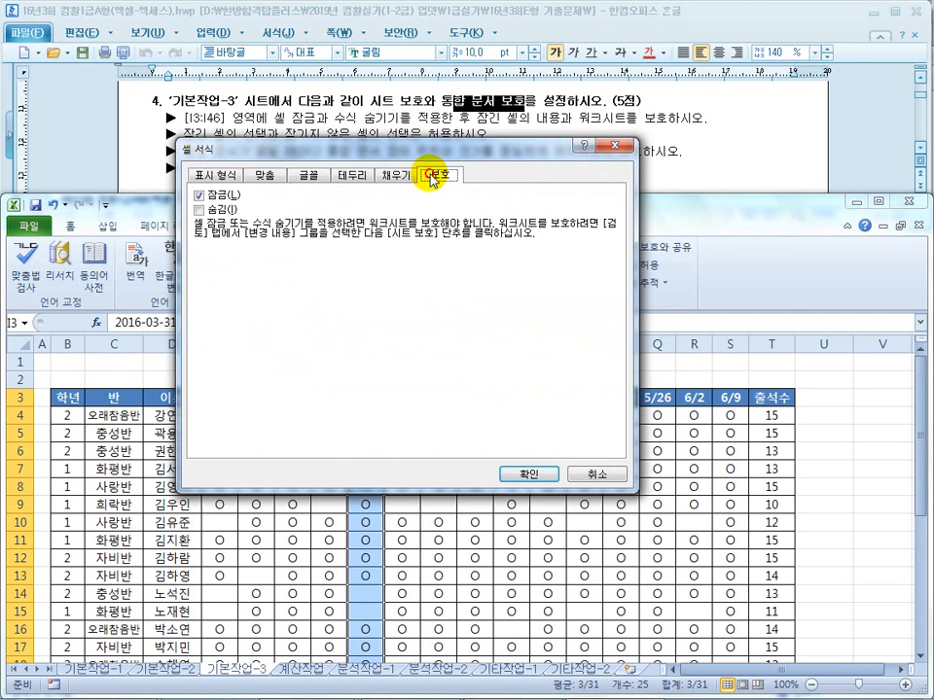
left_click_drag(431, 148, 434, 306)
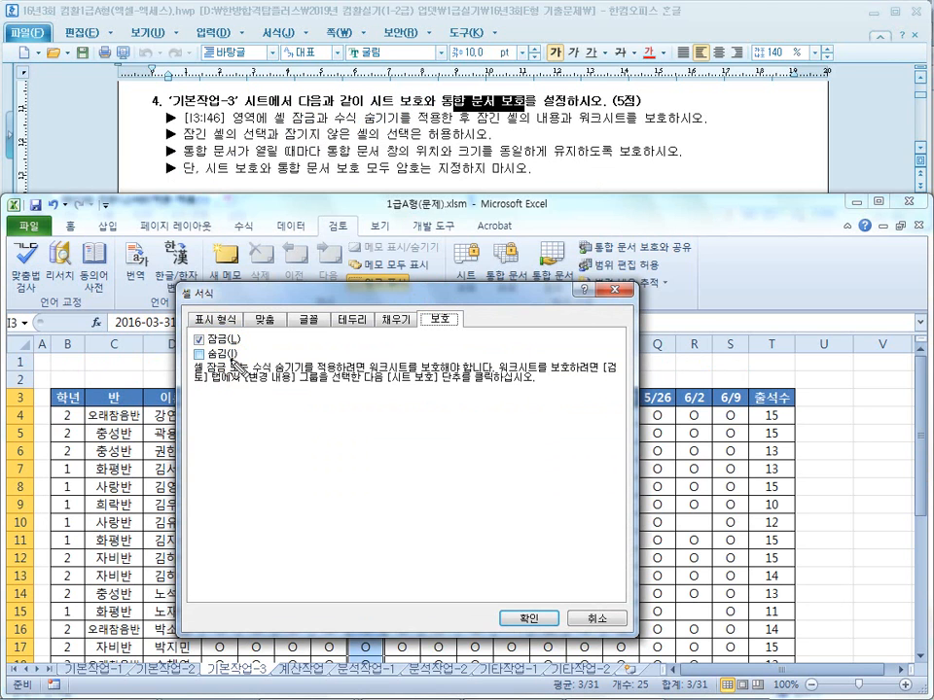
left_click_drag(817, 553, 752, 556)
mouse_move(193, 541)
left_mouse_down()
mouse_move(74, 500)
mouse_move(149, 533)
left_mouse_up()
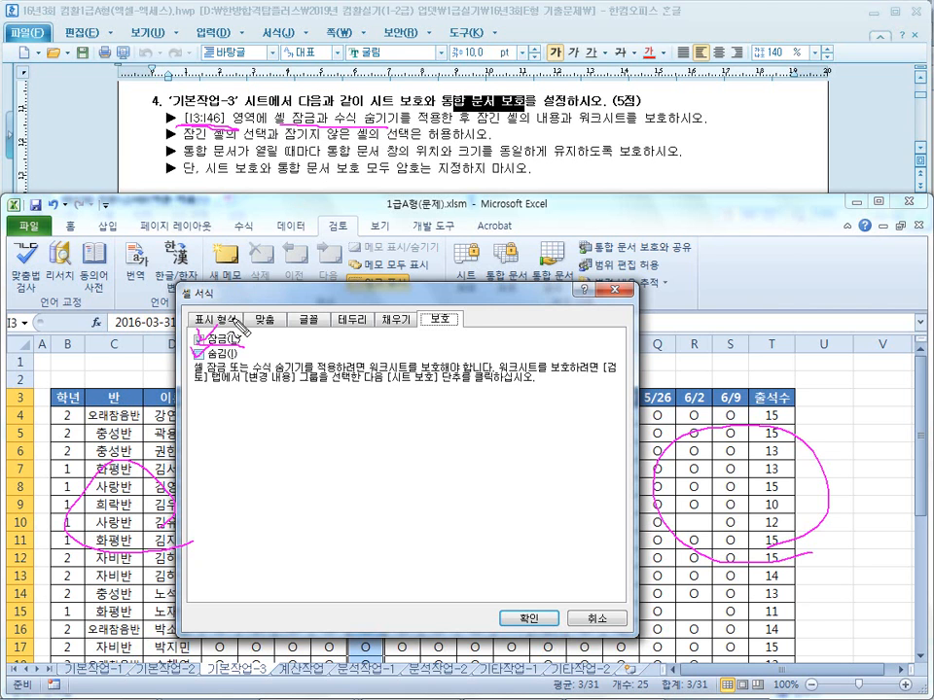
key("Escape")
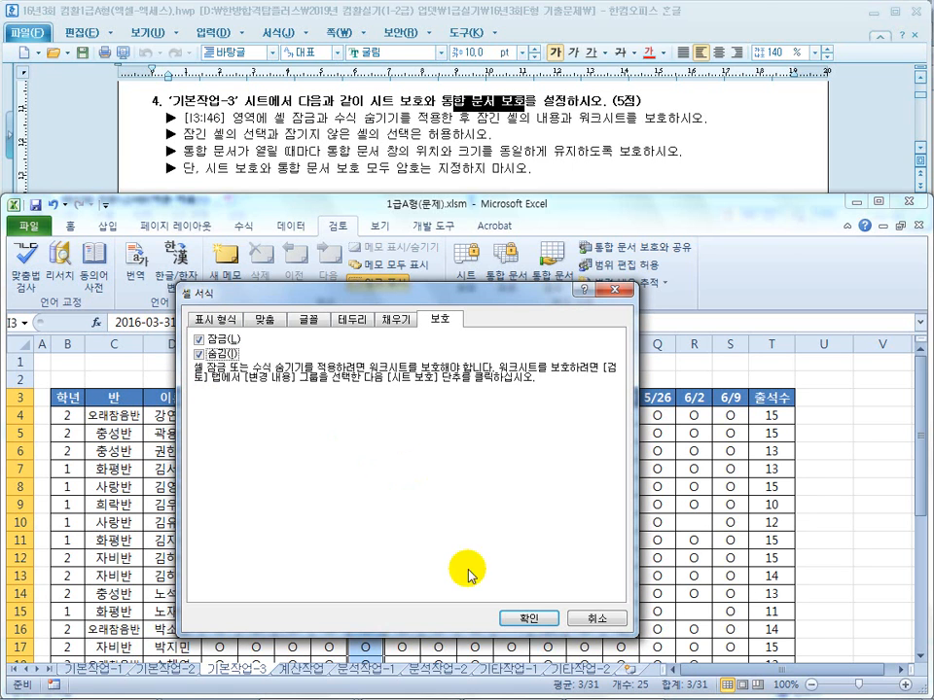
left_click(532, 617)
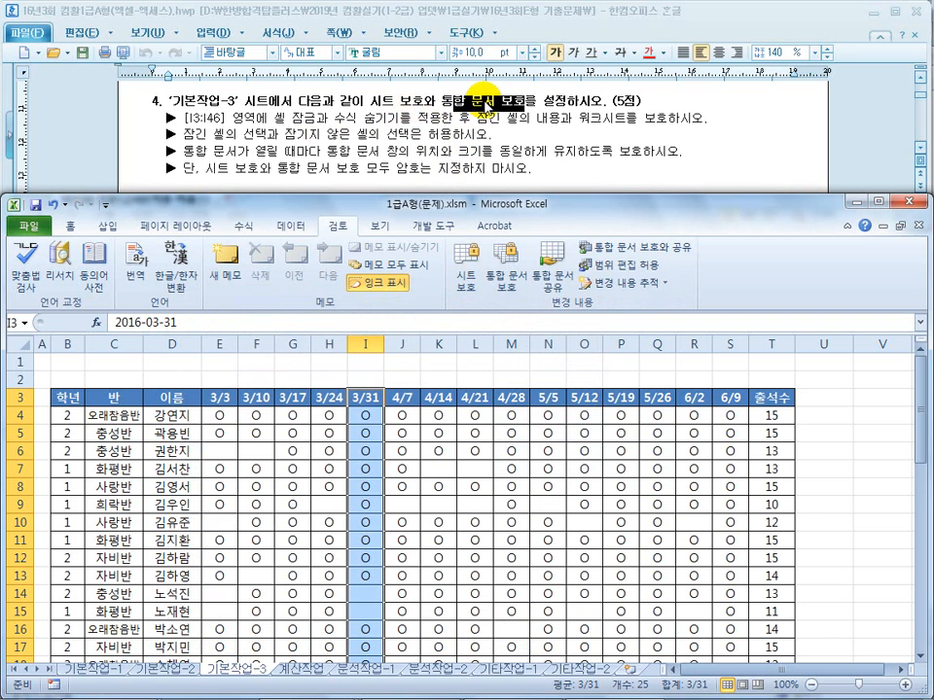
- Protect the 기본작업-3 sheet without a password, allowing only selection of locked and unlocked cells (잠긴 셀 선택, 잠기지 않은 셀 선택)
left_click(464, 288)
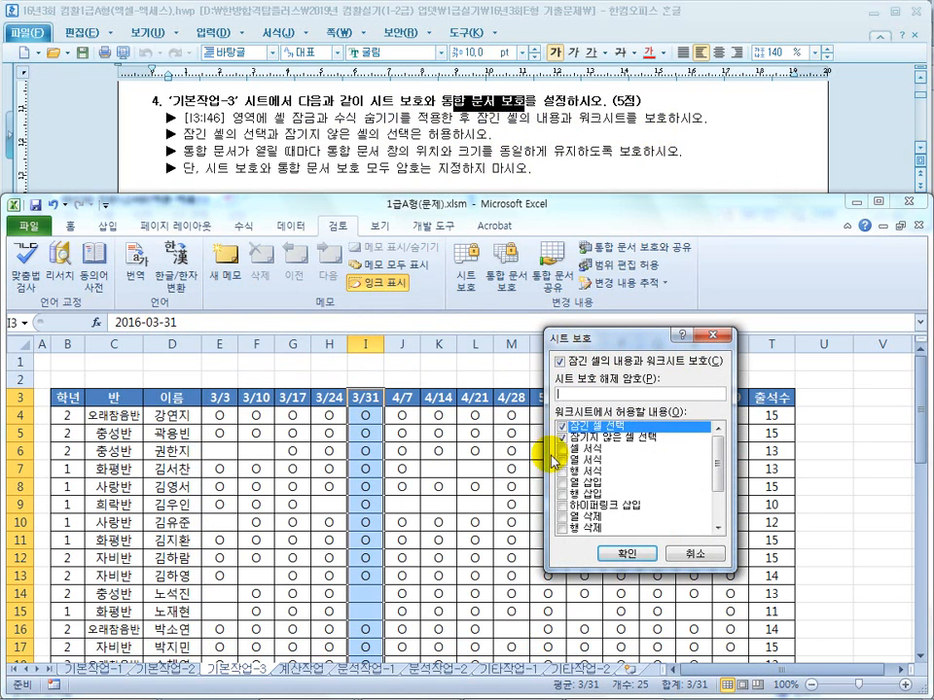
left_click(559, 361)
left_click(559, 361)
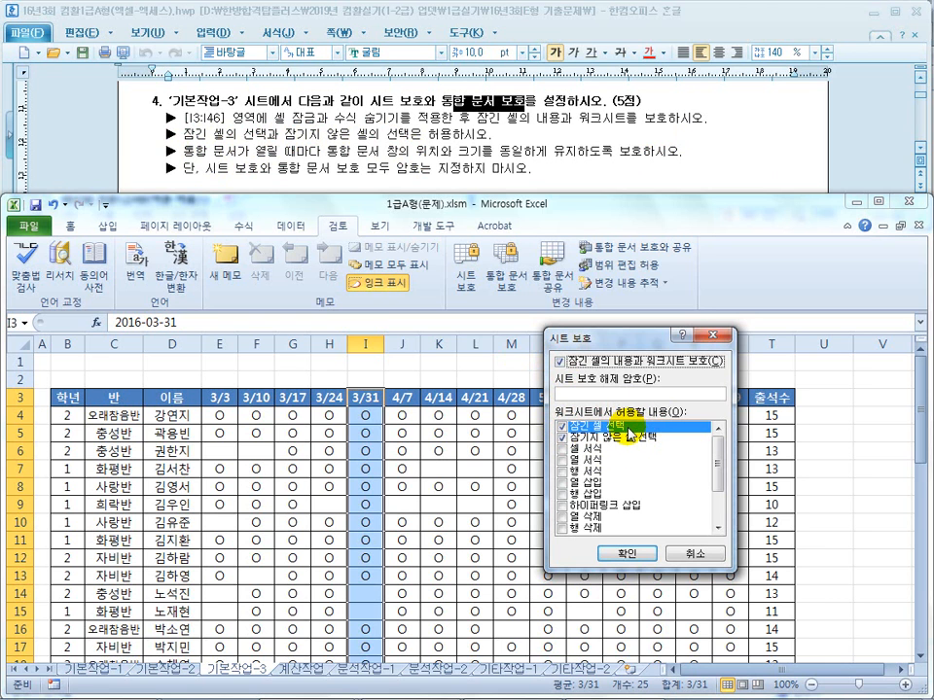
left_click(562, 494)
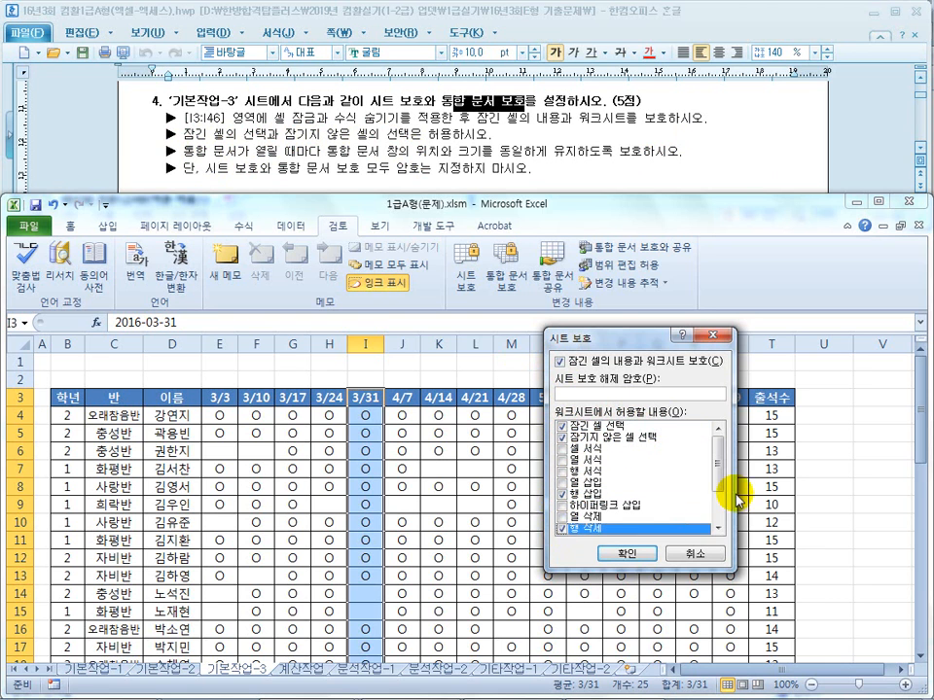
left_click_drag(719, 468, 715, 492)
left_click(561, 472)
left_click(561, 528)
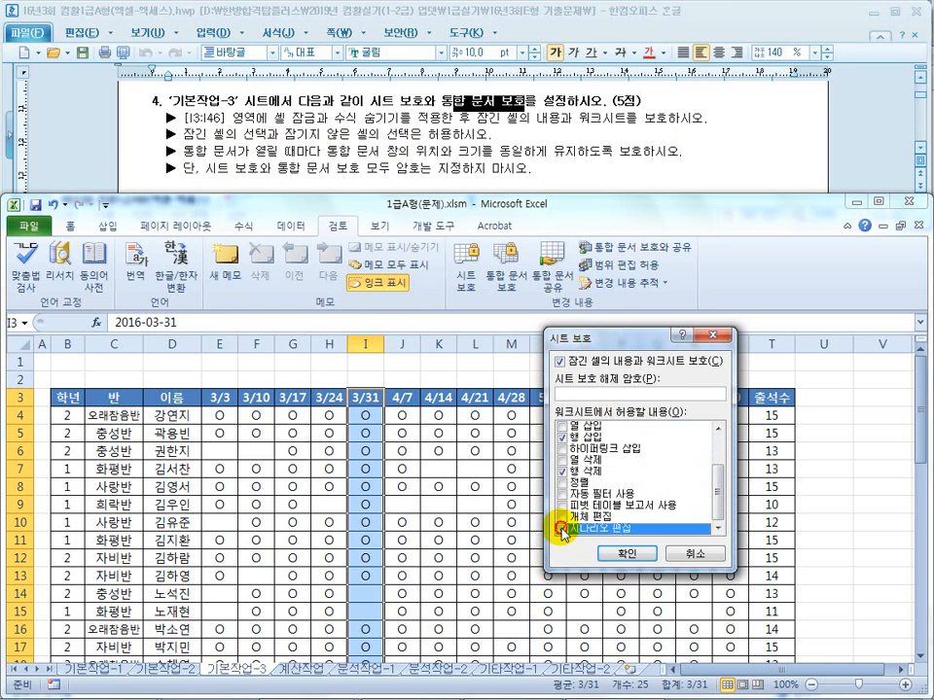
left_click(561, 528)
left_click(561, 472)
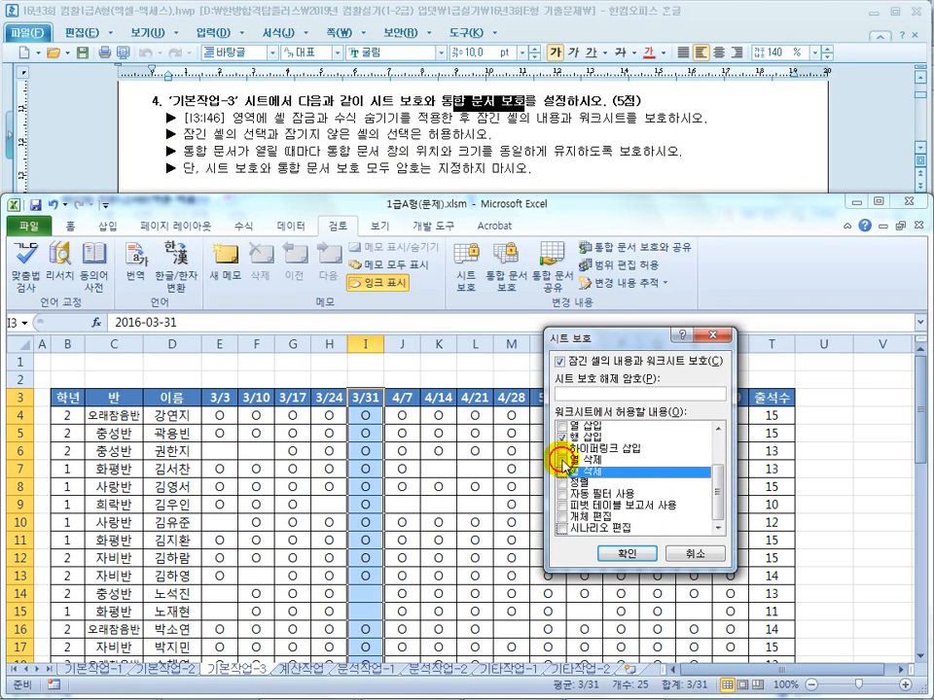
left_click(562, 438)
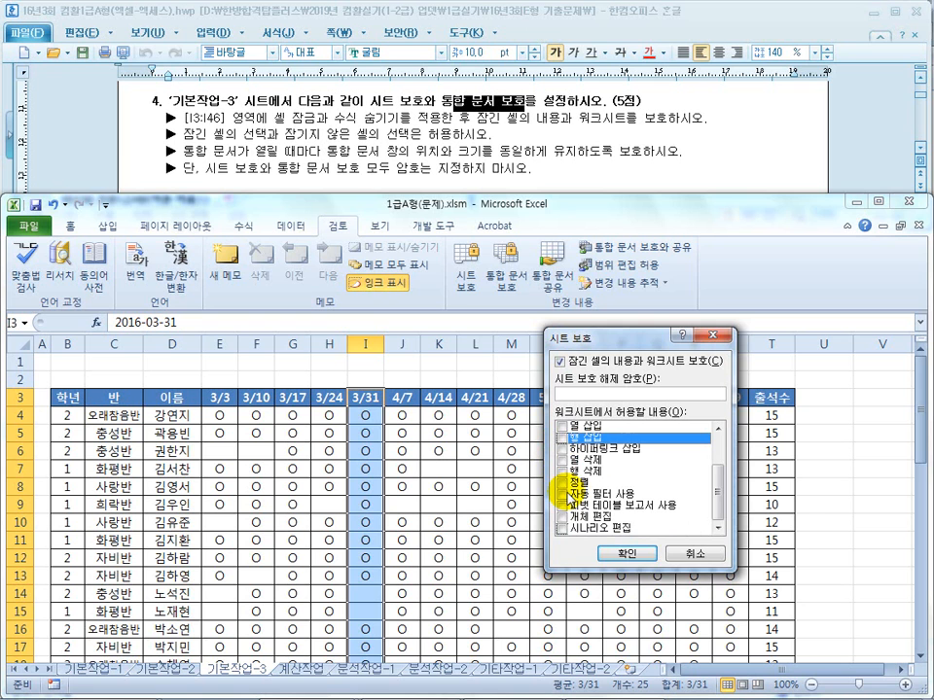
left_click_drag(719, 499, 719, 435)
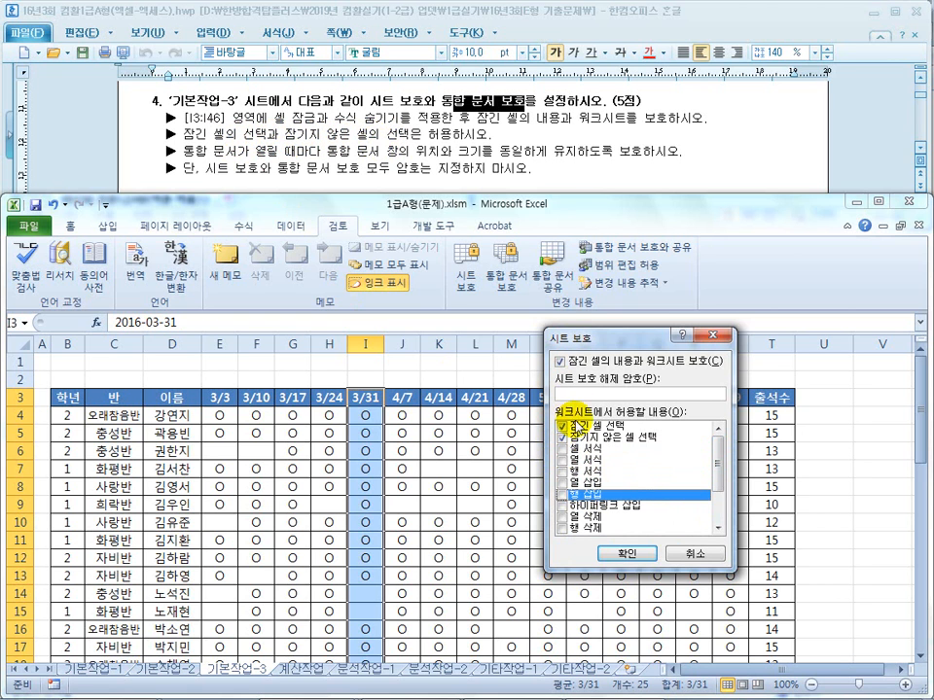
left_click(634, 554)
- Test the sheet protection by trying to delete the contents of I6:I12 and the neighbouring cells in column J
left_click(538, 538)
left_click_drag(366, 451, 366, 558)
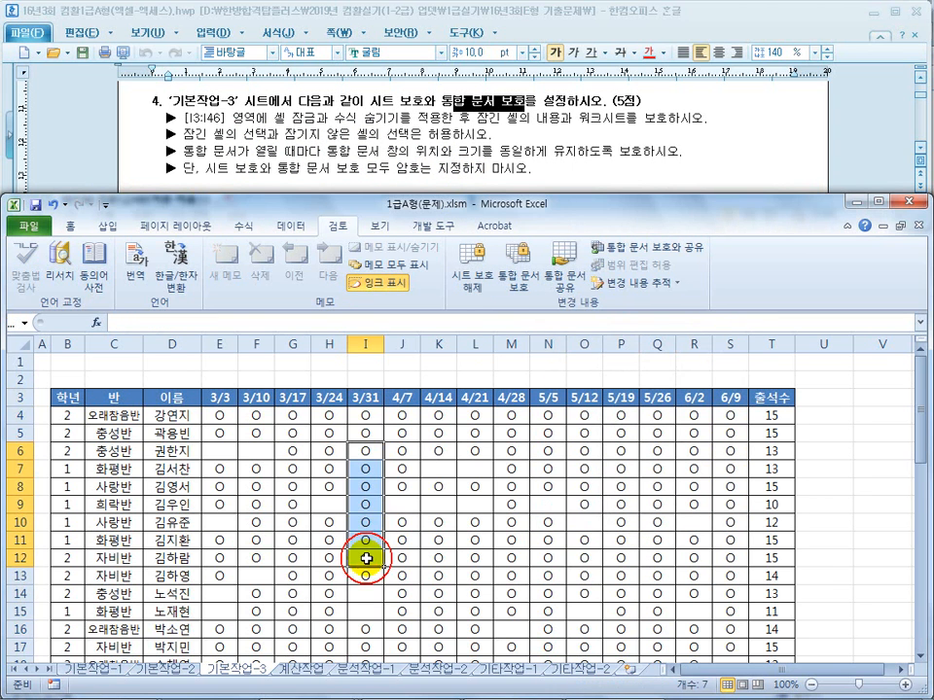
key("Delete")
left_click(467, 405)
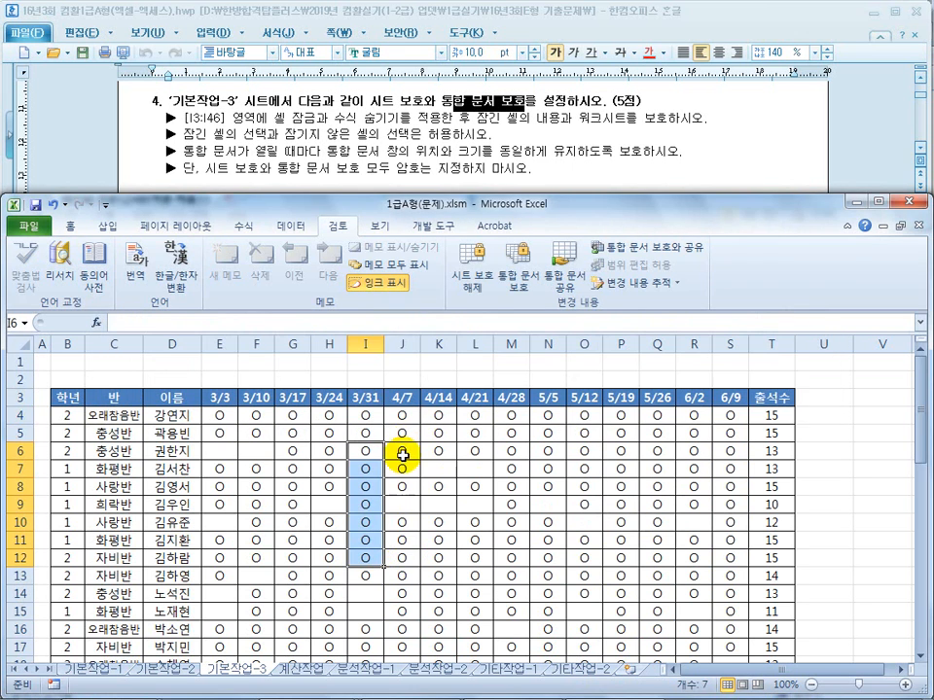
left_click_drag(402, 435, 399, 546)
key("Delete")
left_click(458, 431)
left_click(481, 502)
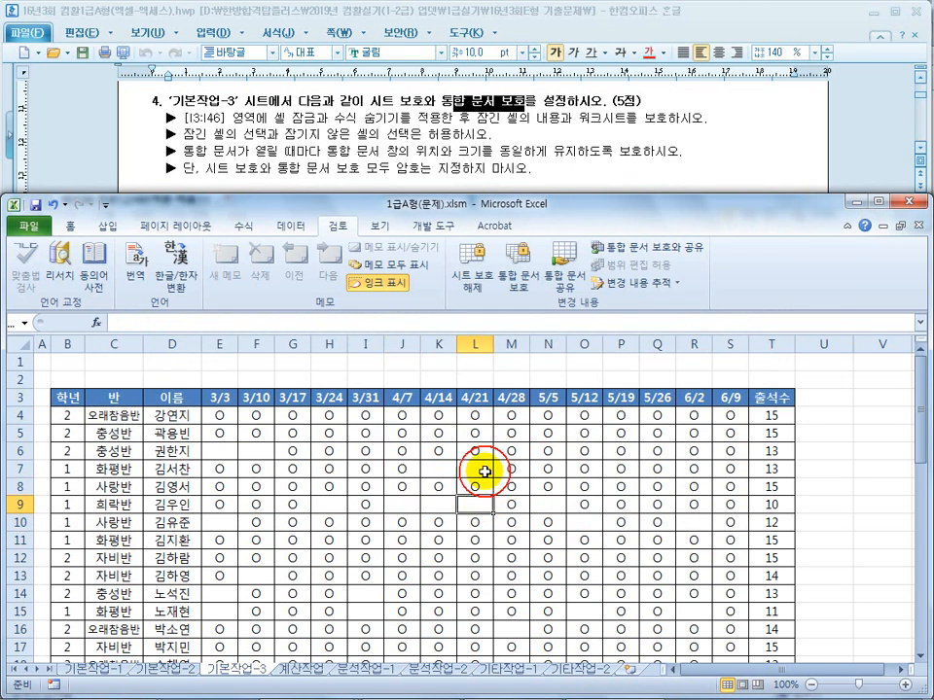
- Unprotect the sheet and inspect the protection settings in the cell format of E5:E12 without changing them
left_click_drag(220, 433, 222, 557)
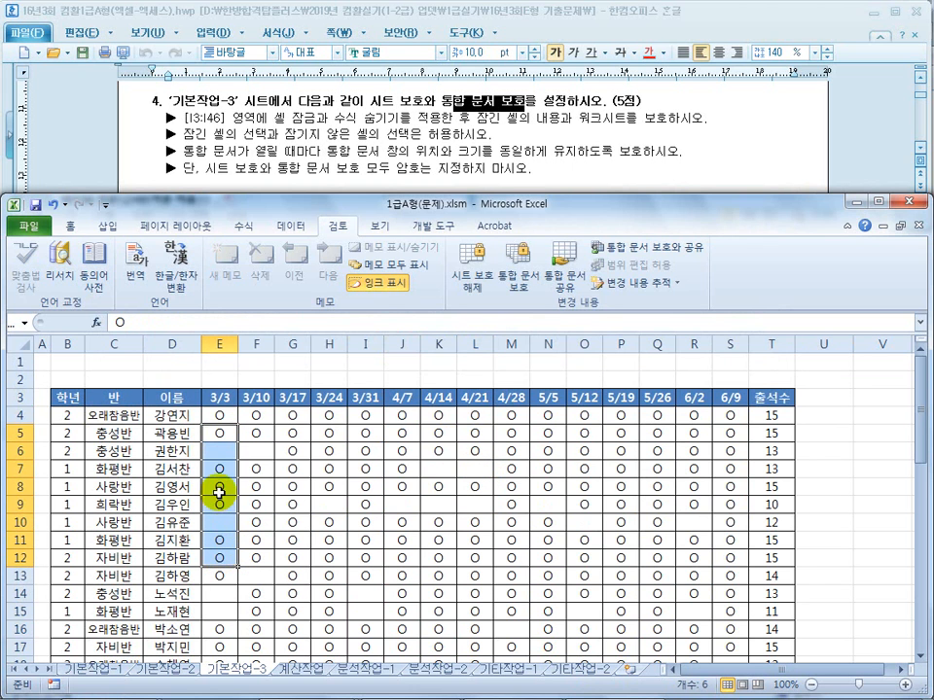
right_click(210, 496)
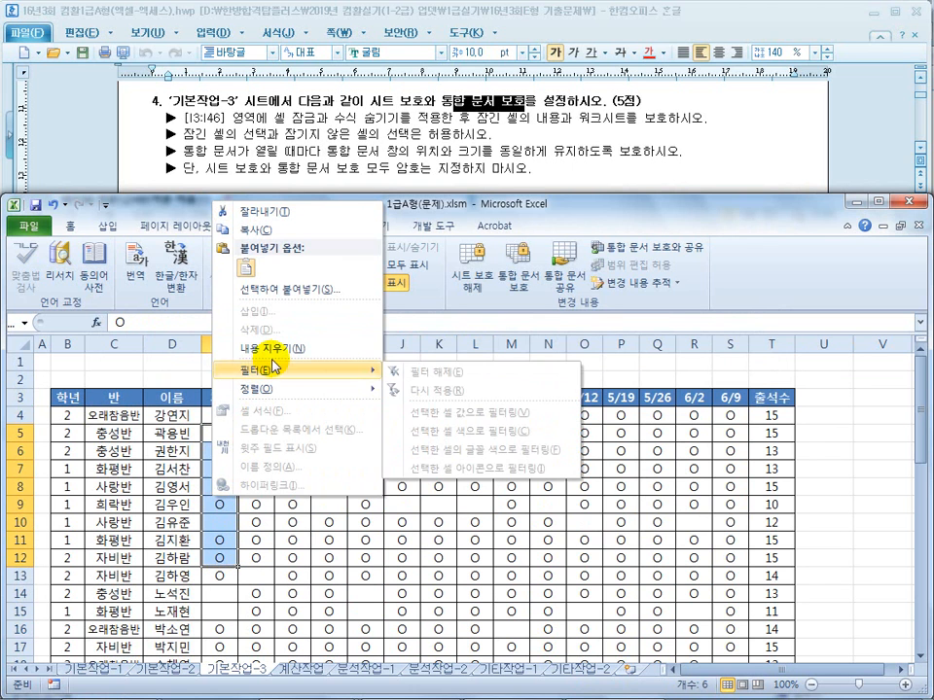
left_click(472, 272)
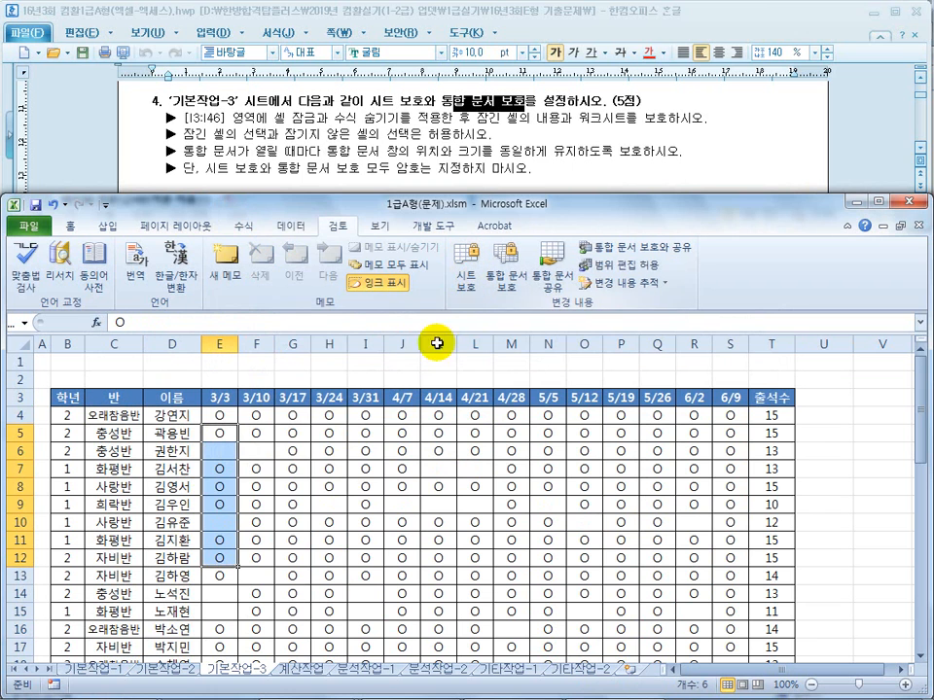
right_click(221, 474)
left_click(272, 391)
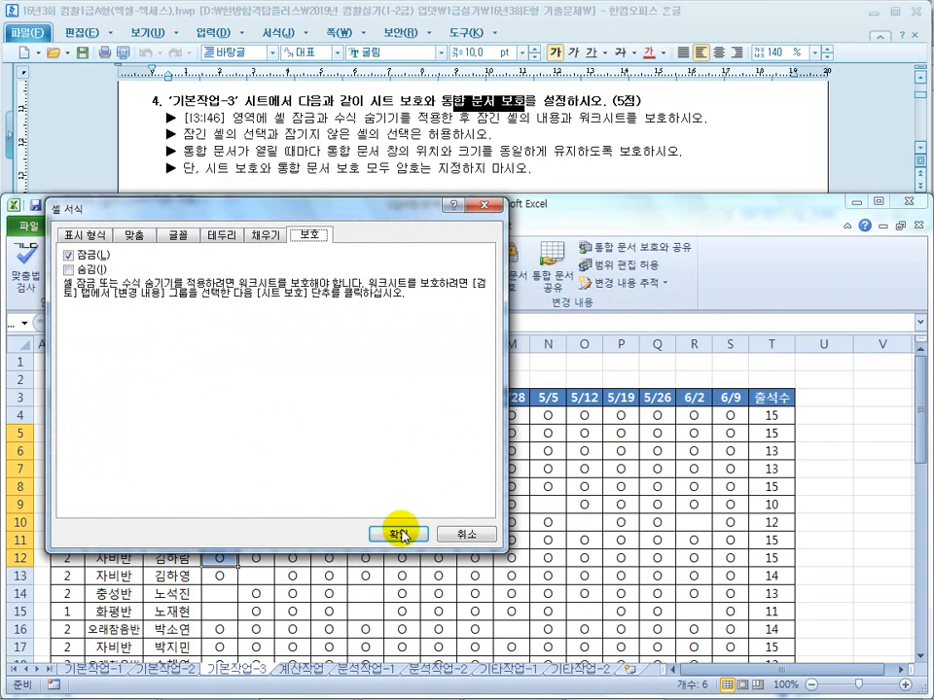
left_click(460, 535)
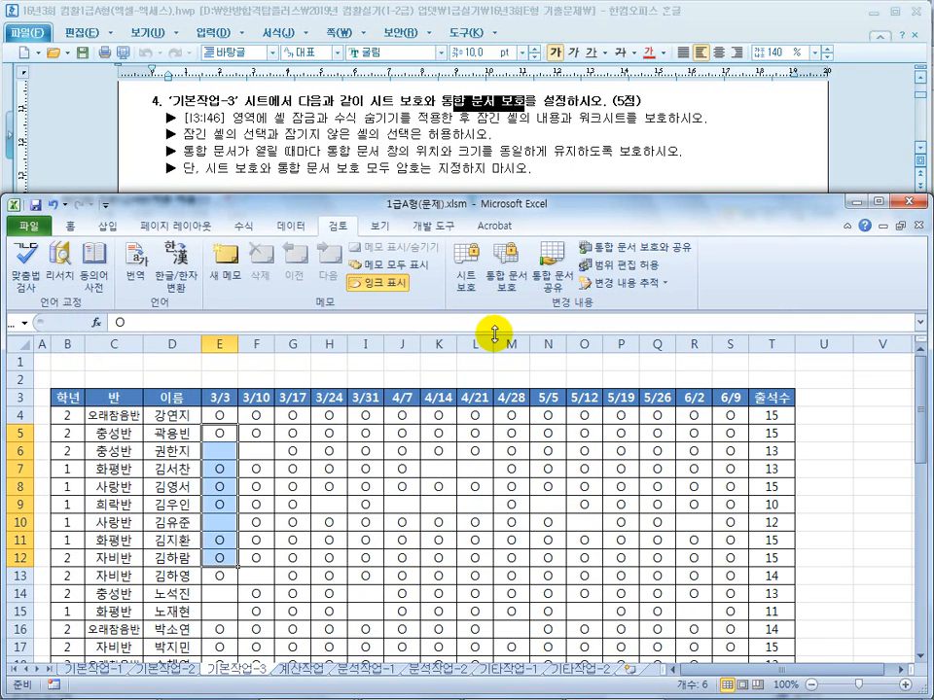
- Check the formula bar for H4 and I4, and protect the sheet again without a password, keeping the two cell-selection permissions
left_click(329, 420)
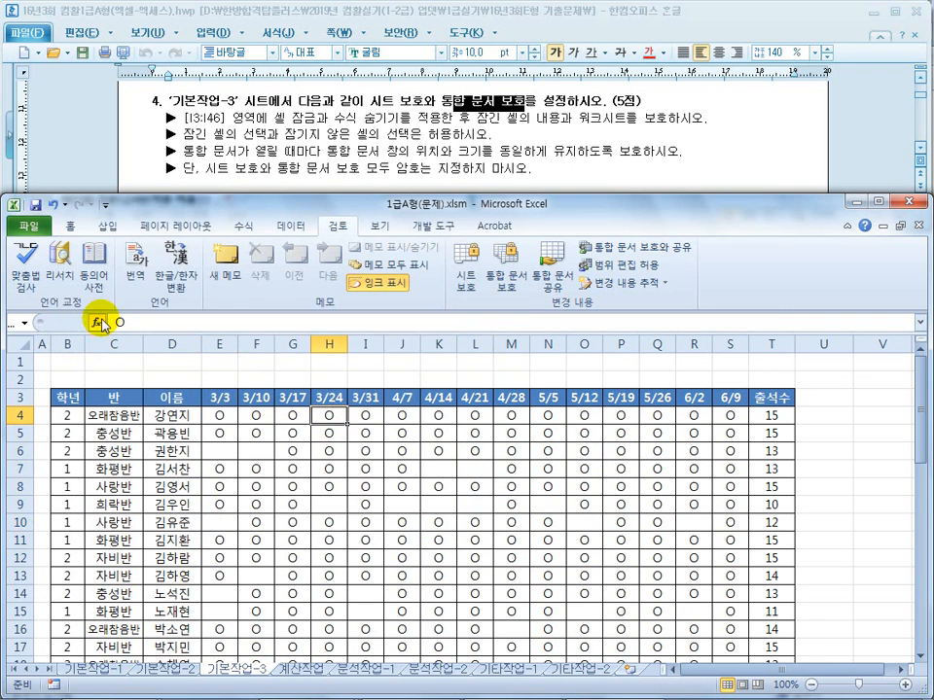
left_click(360, 421)
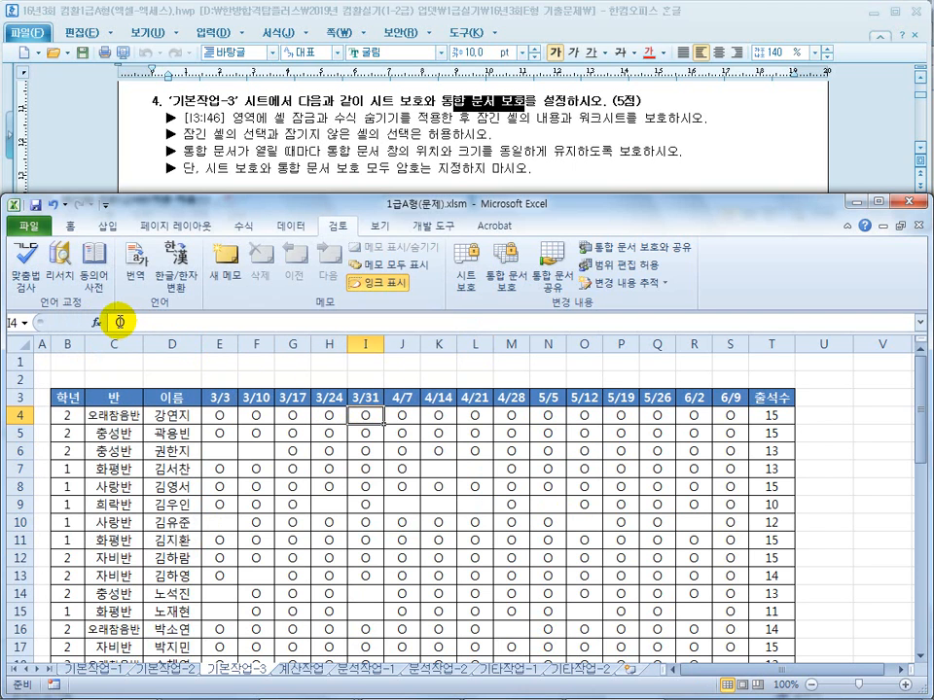
left_click(457, 275)
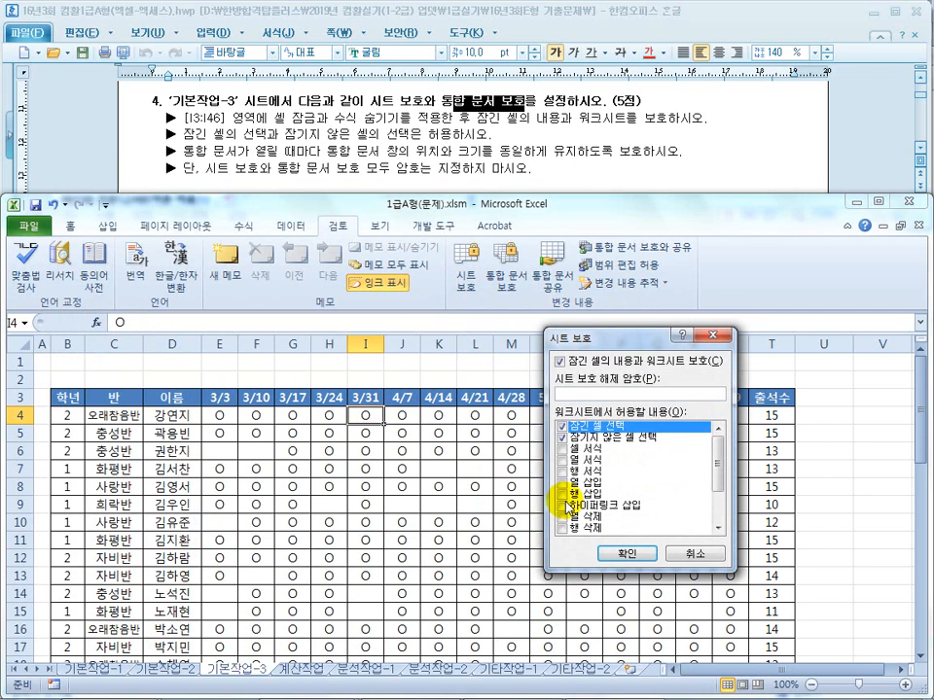
left_click(623, 554)
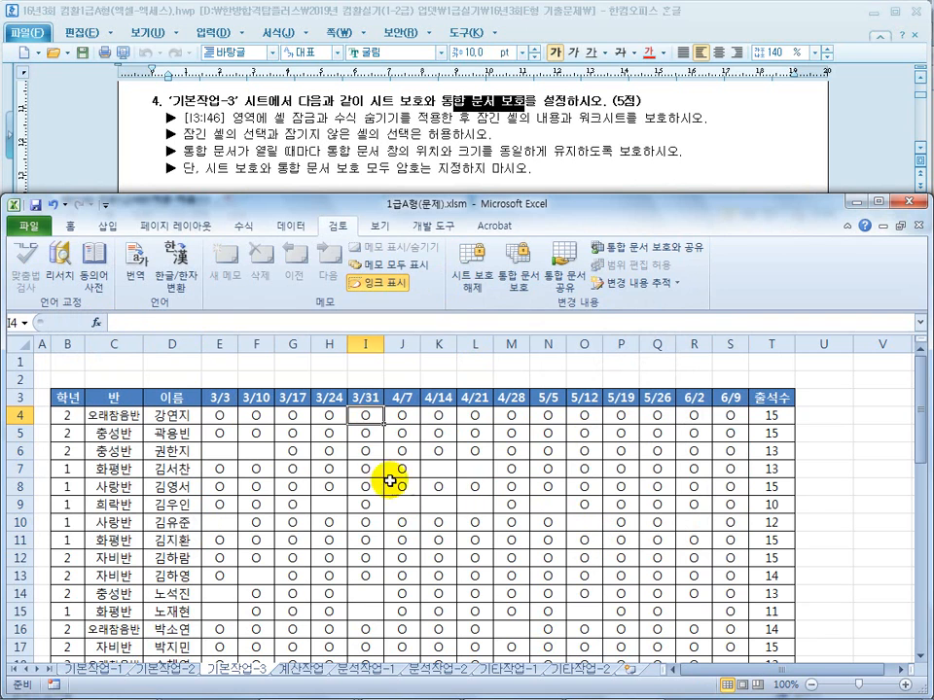
- Compare how the contents of H4, G4 and I4 appear in the formula bar on the protected sheet
left_click(316, 421)
left_click(292, 415)
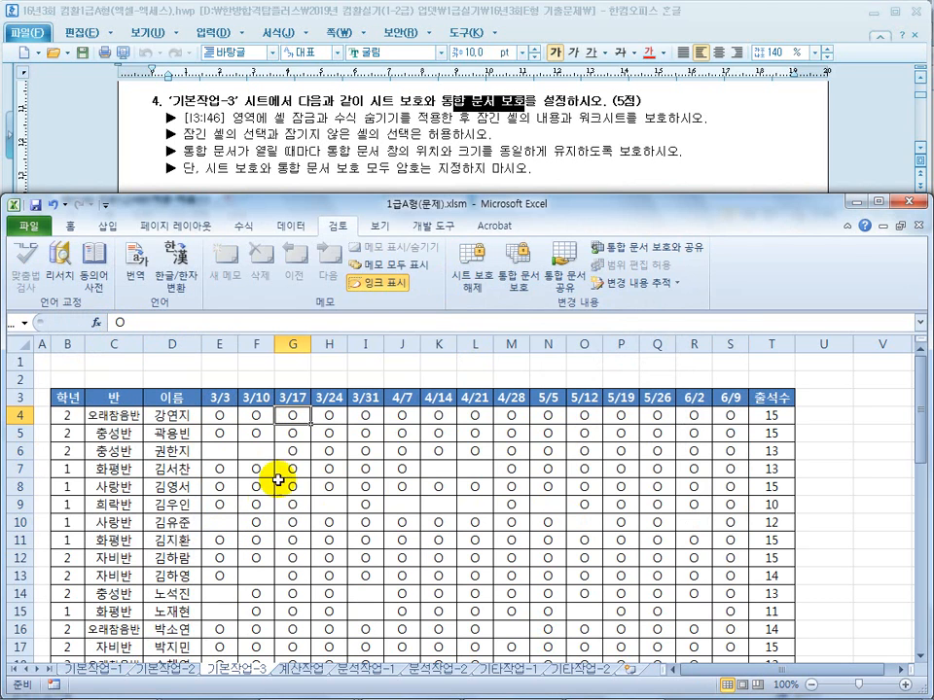
left_click(365, 415)
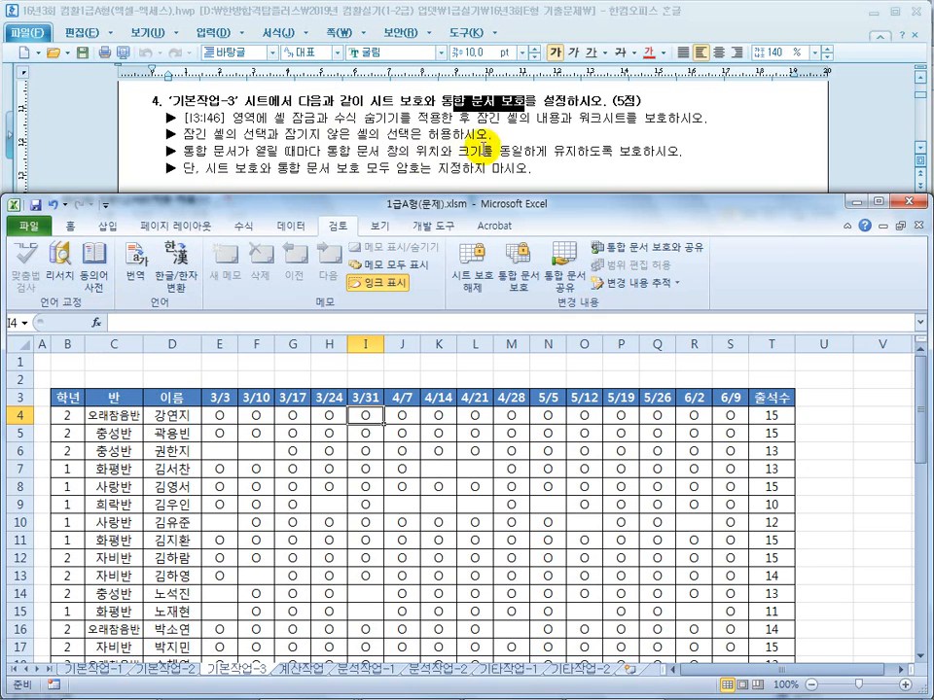
- Switch to the Hancom document and review the task 4 lines on keeping the workbook window's position and size and omitting passwords
left_click(507, 141)
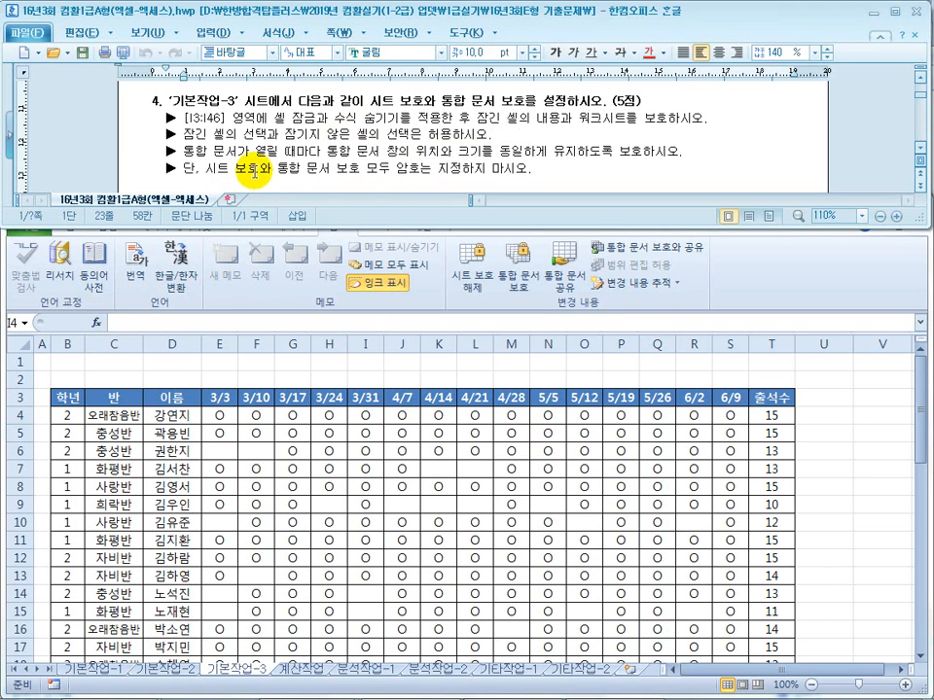
left_click_drag(260, 169, 334, 168)
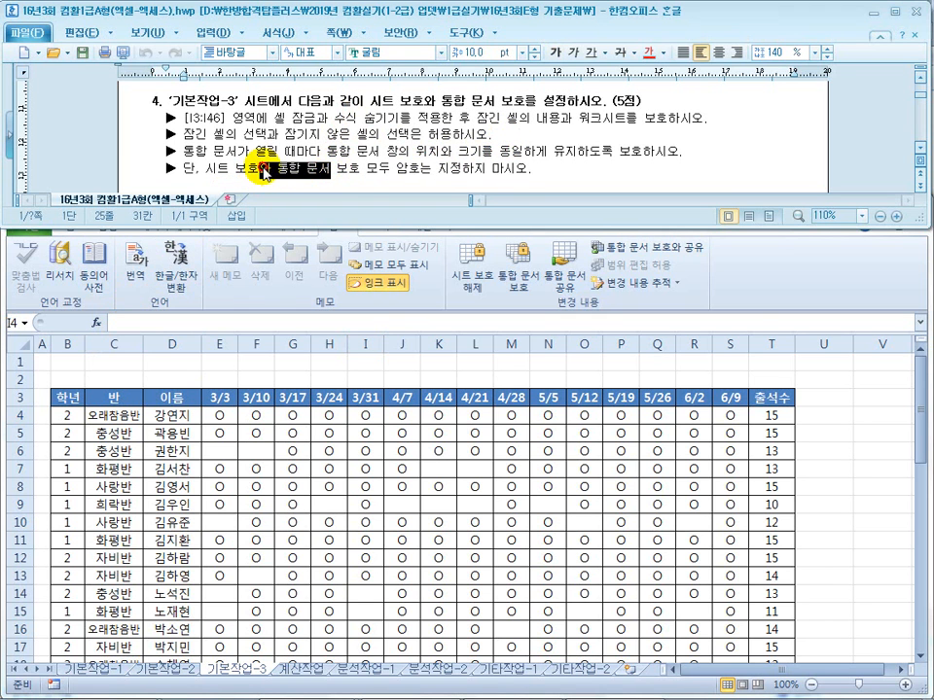
left_click_drag(183, 168, 289, 175)
left_click(289, 172)
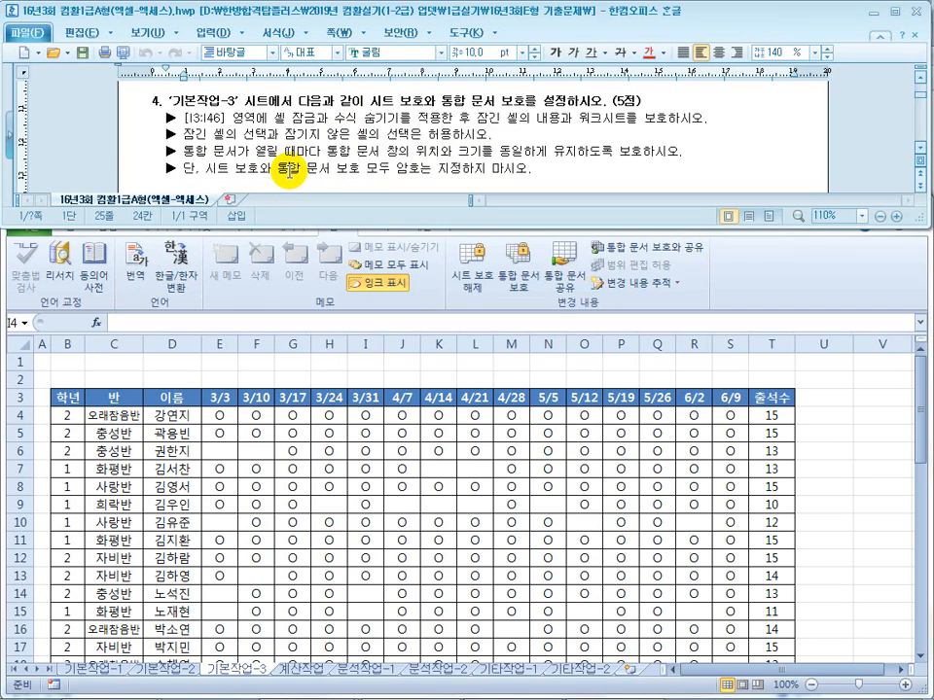
left_click_drag(199, 151, 299, 153)
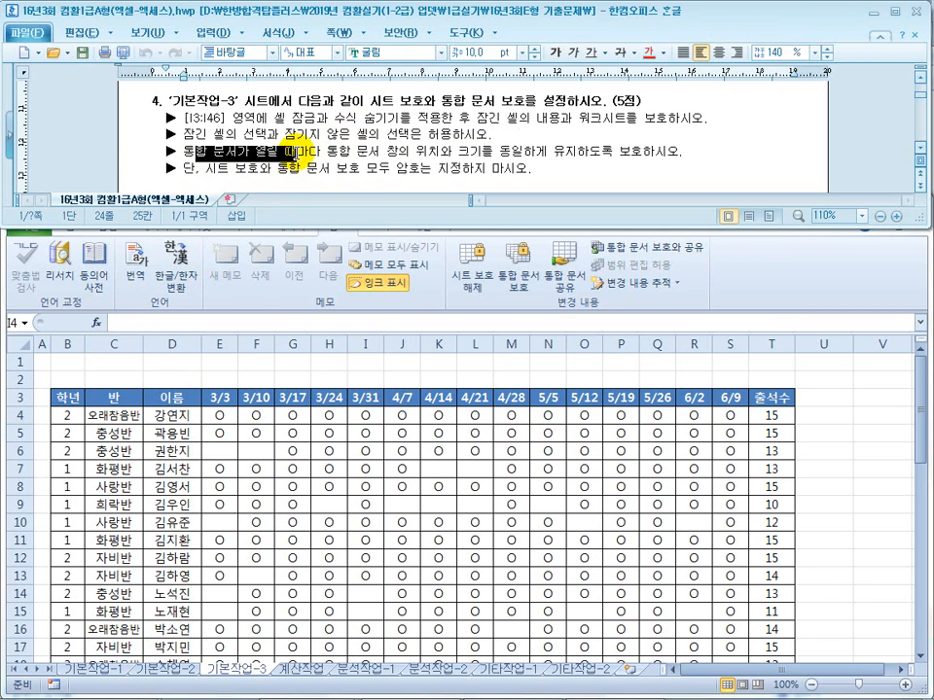
left_click(444, 518)
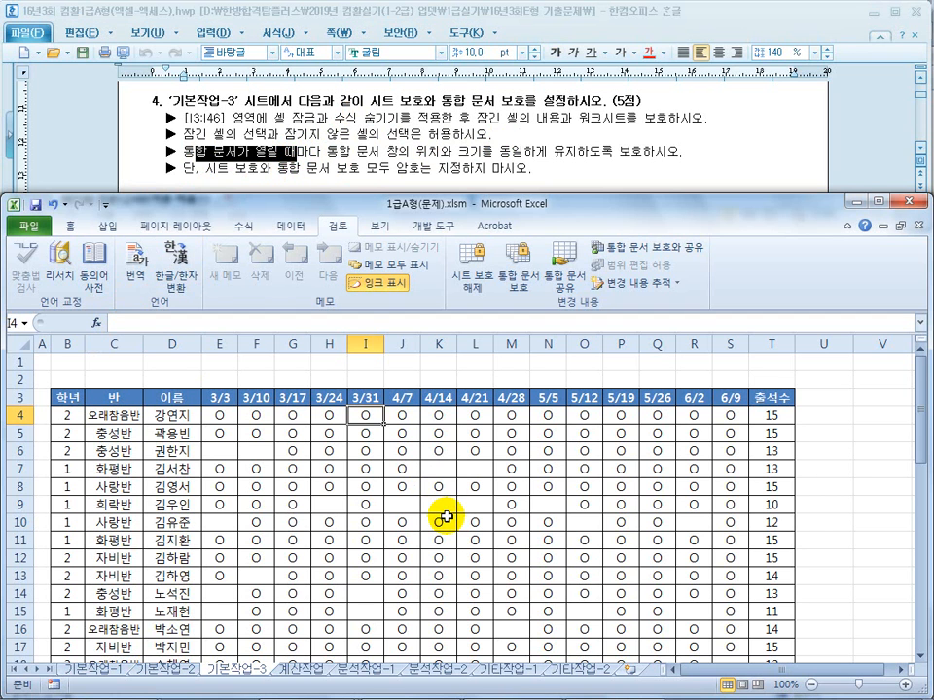
left_click_drag(352, 152, 491, 151)
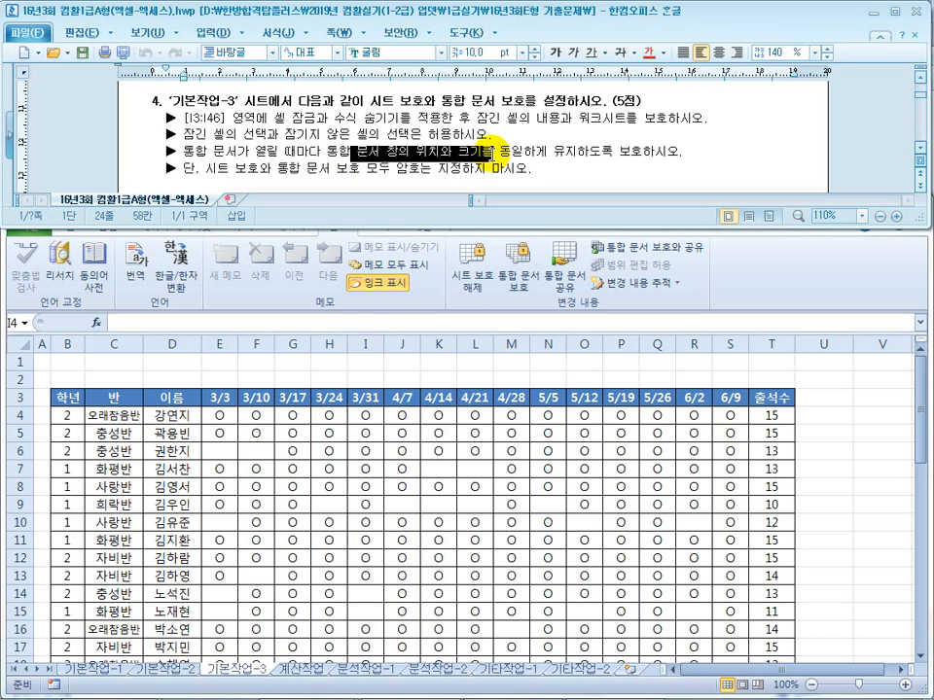
left_click(579, 151)
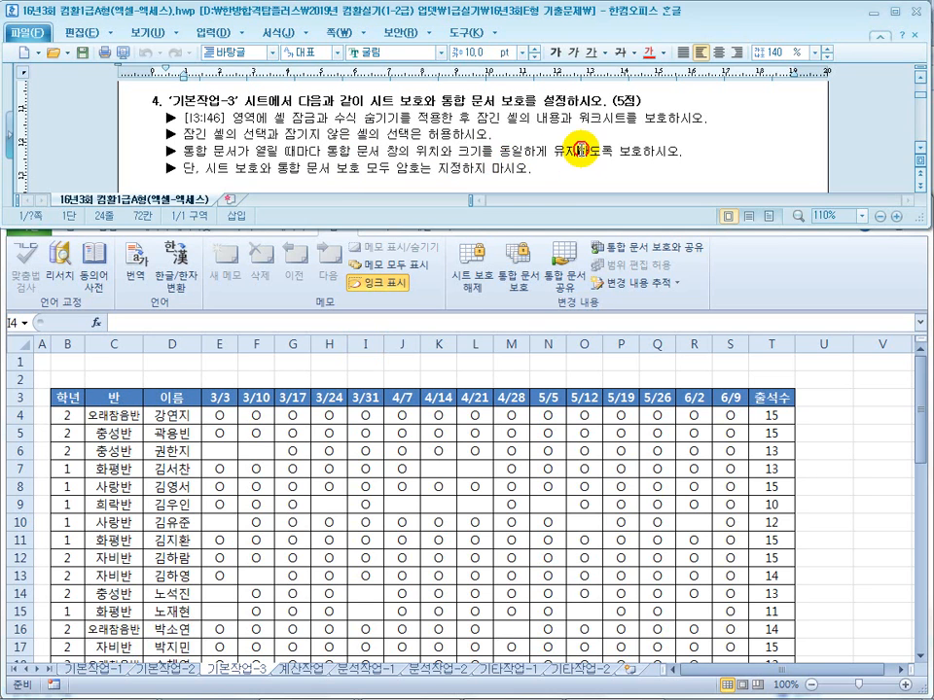
- Switch back to Excel and protect the workbook without a password, with windows (창) enabled and structure (구조) disabled
left_click(486, 533)
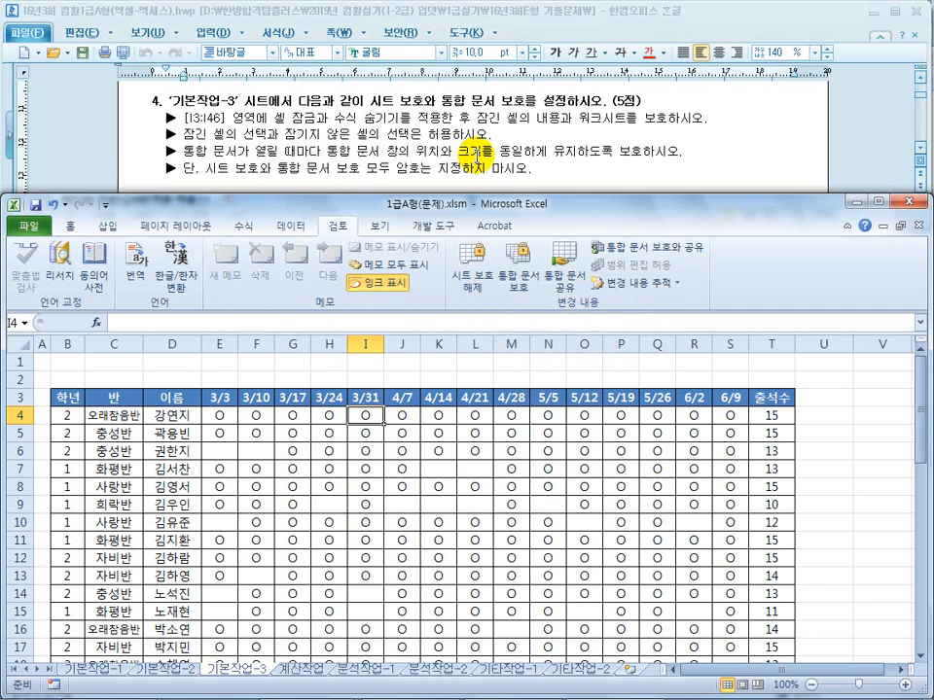
left_click(526, 286)
left_click_drag(591, 387, 456, 333)
left_click(457, 373)
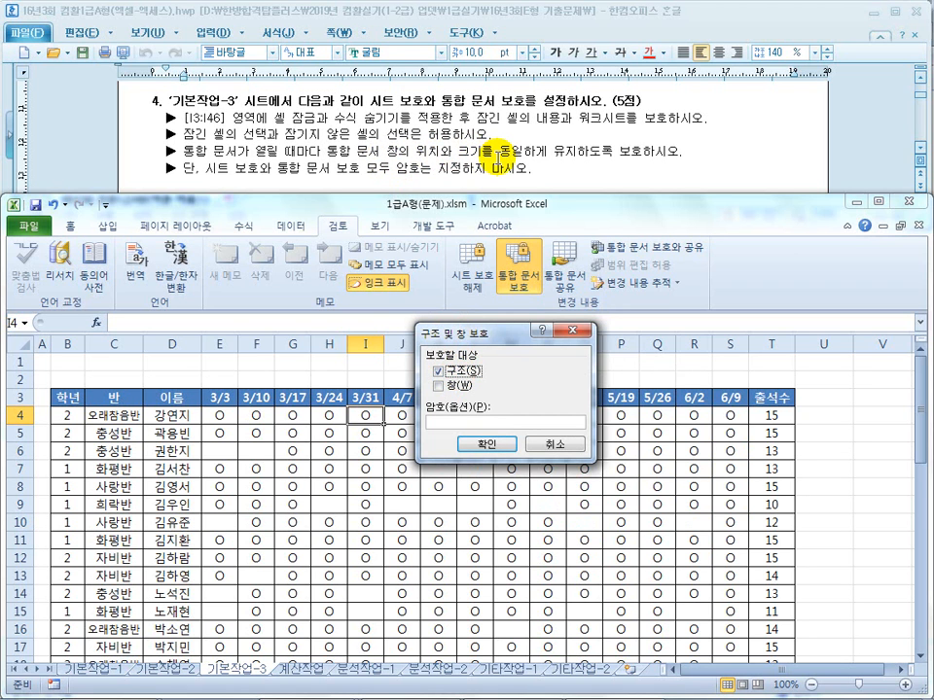
left_click(440, 372)
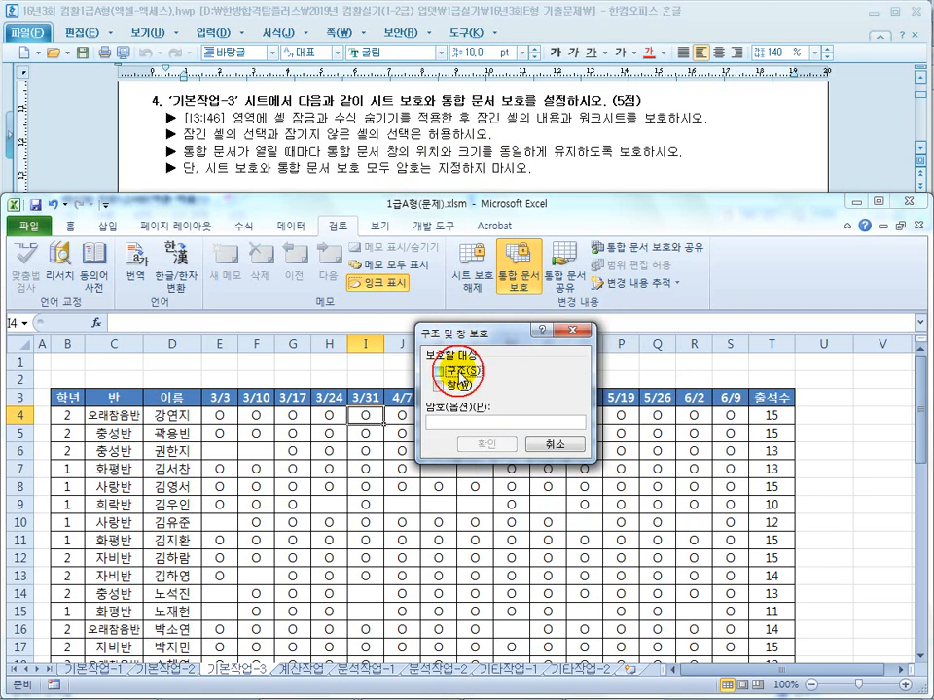
left_click(439, 386)
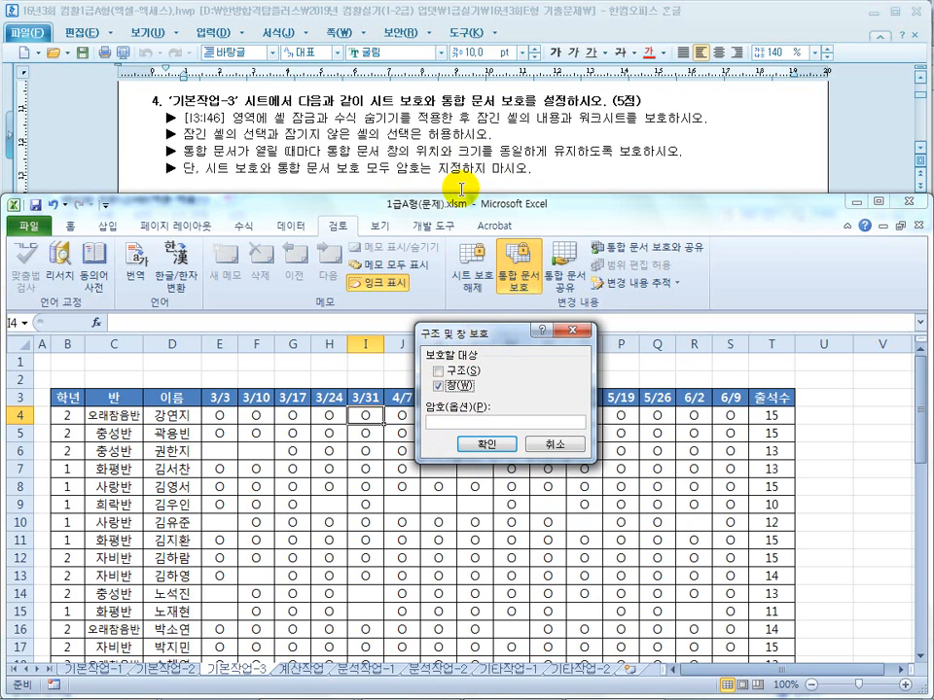
left_click(490, 445)
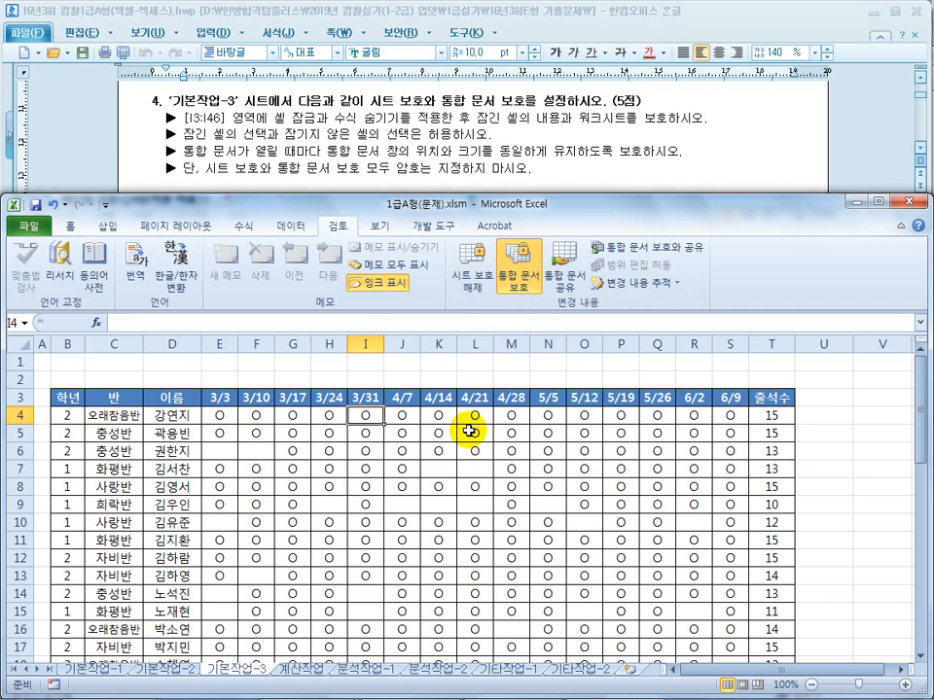
- Open the answer workbook 1급A형(정답).xlsm from the exam folder in Windows Explorer and bring its window to the front
left_click(470, 431)
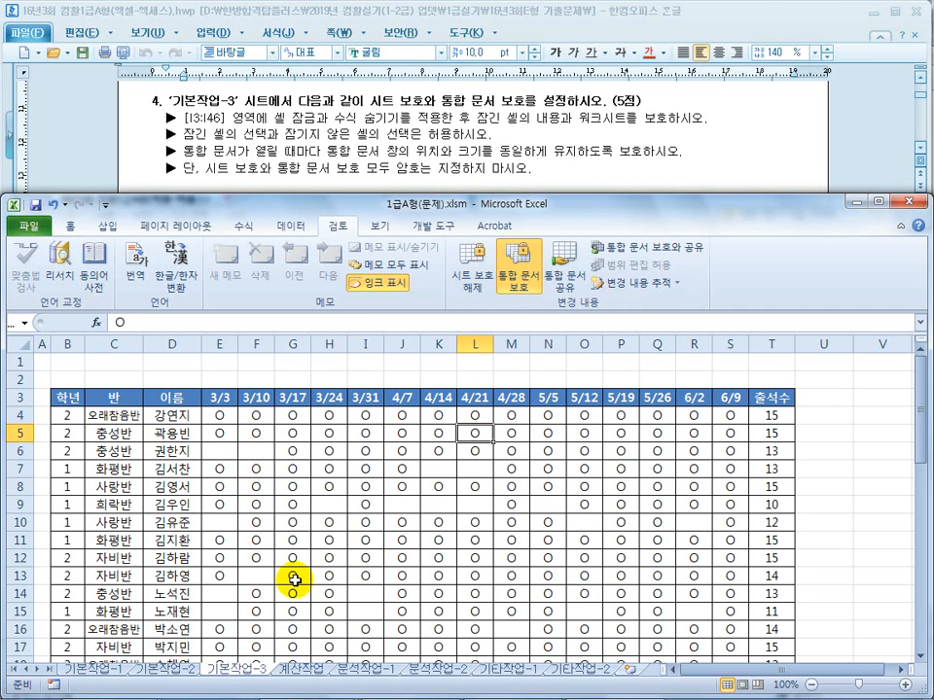
mouse_move(188, 698)
key("super")
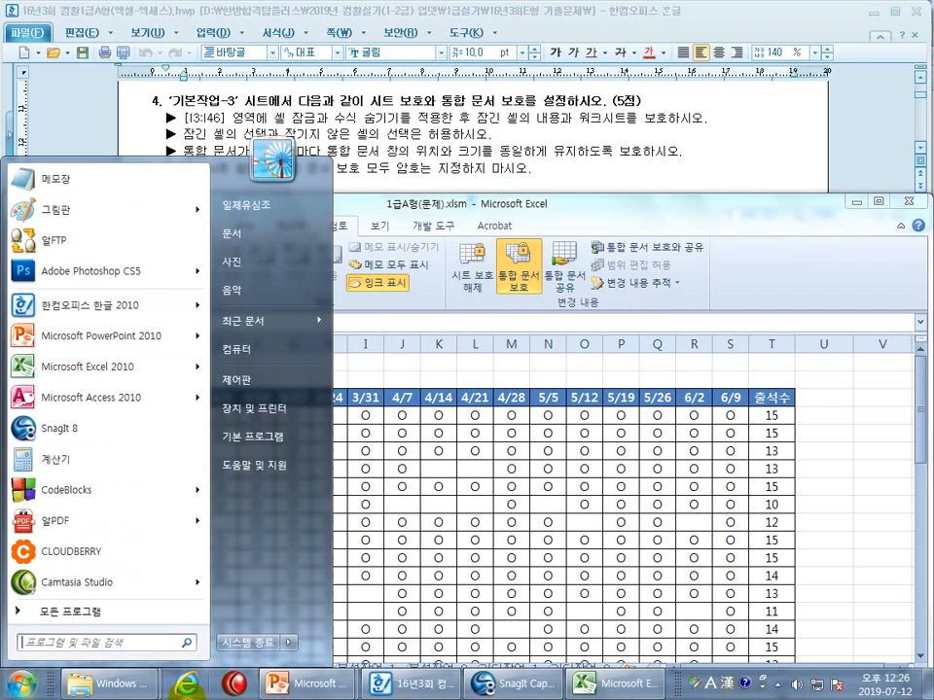
left_click(121, 686)
left_click(200, 599)
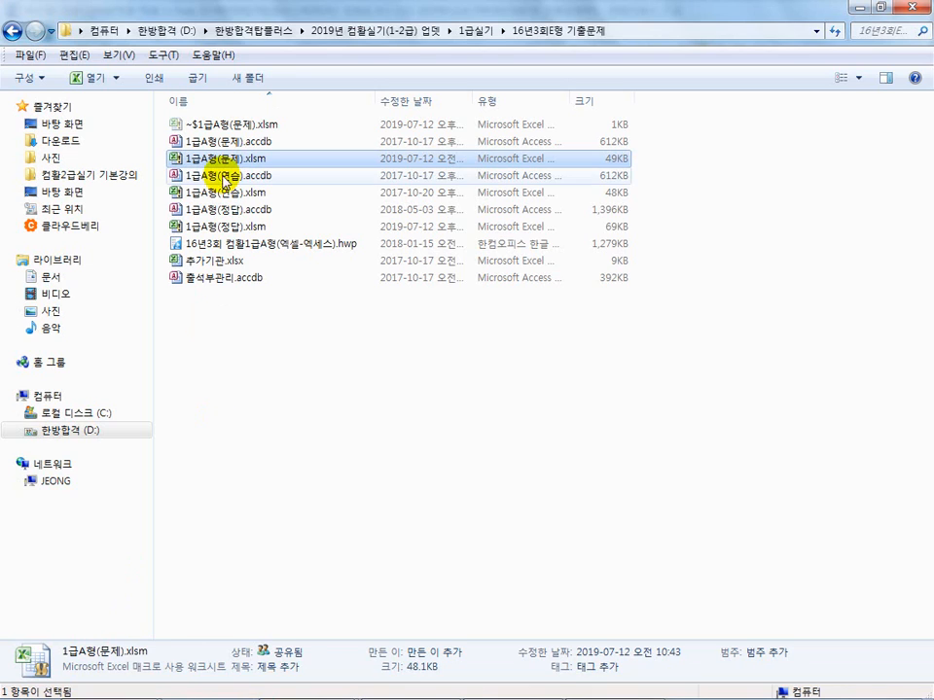
double_click(219, 226)
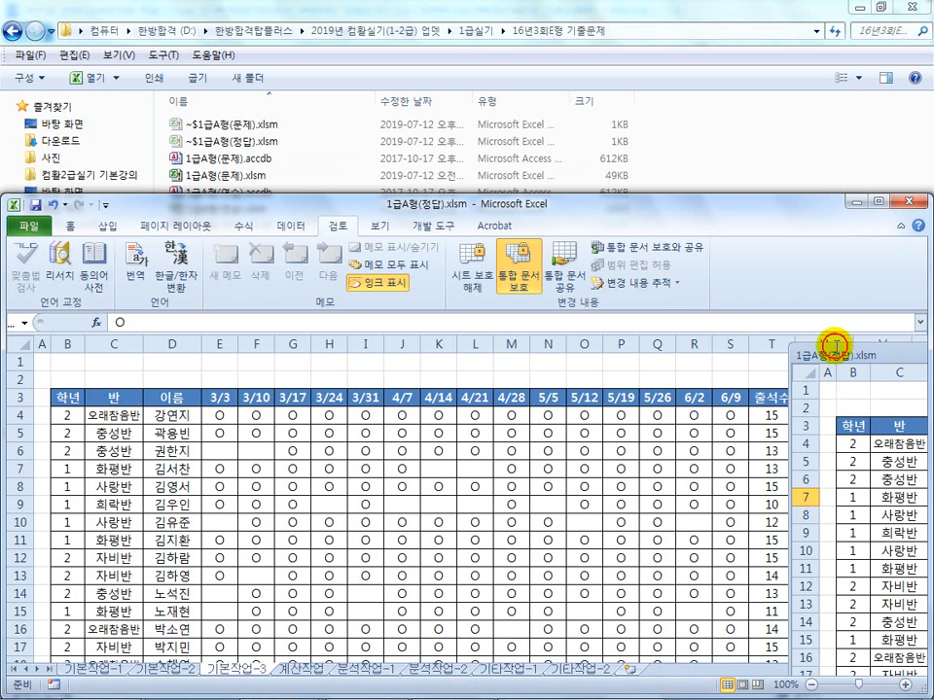
left_click(856, 201)
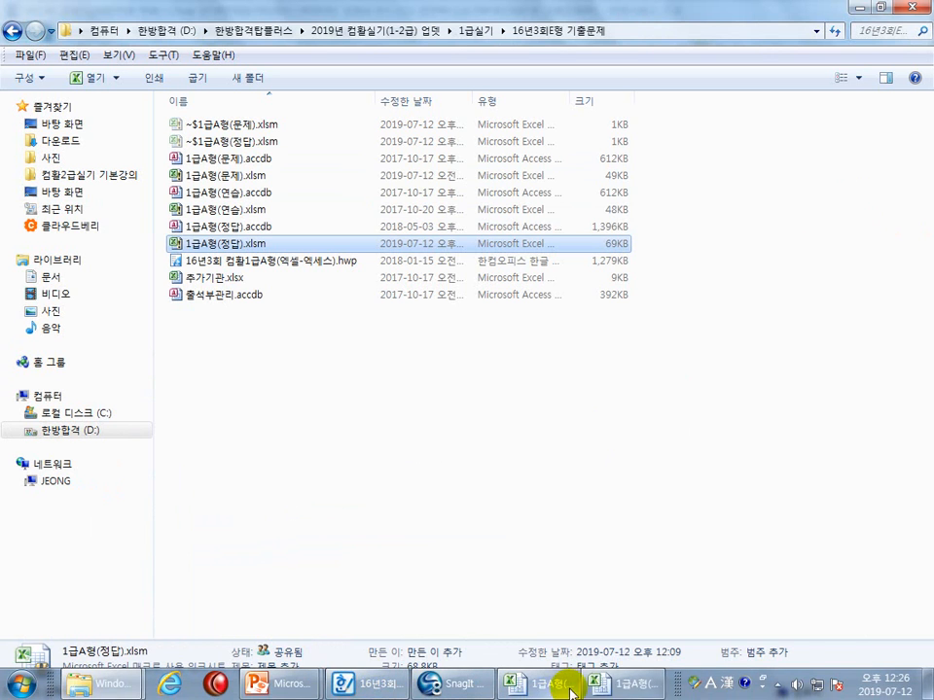
left_click(608, 684)
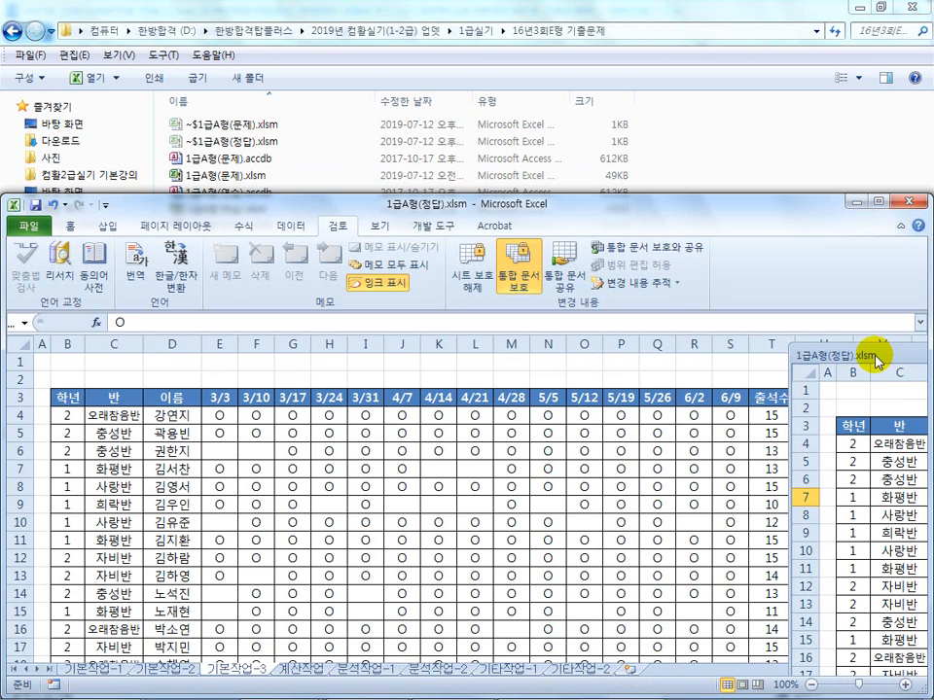
- Turn the answer workbook's protection off and on again, and close the workbook with its changes saved
left_click(513, 284)
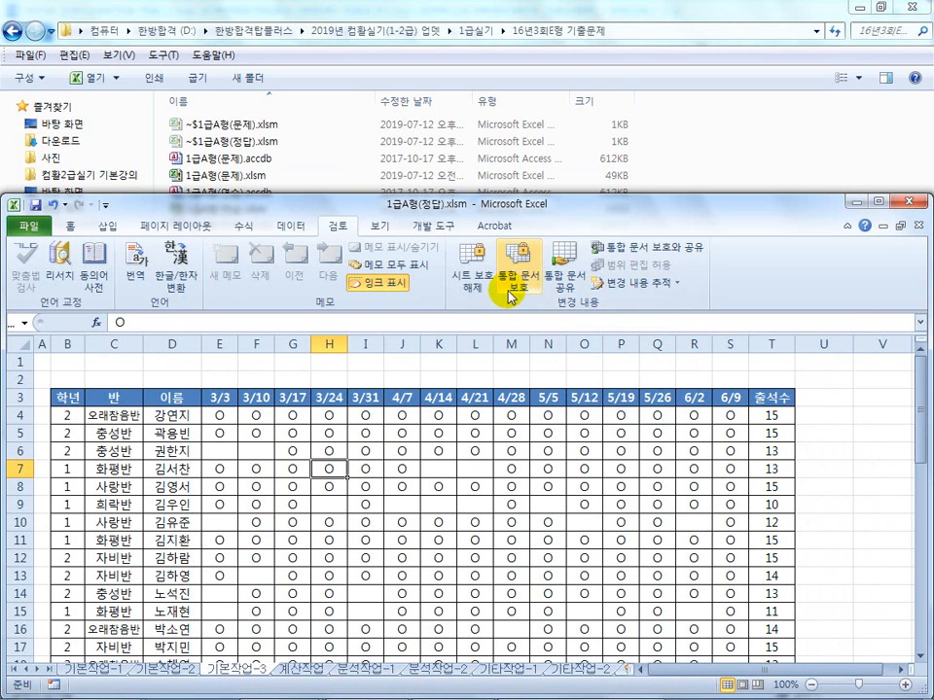
left_click(508, 302)
left_click(367, 345)
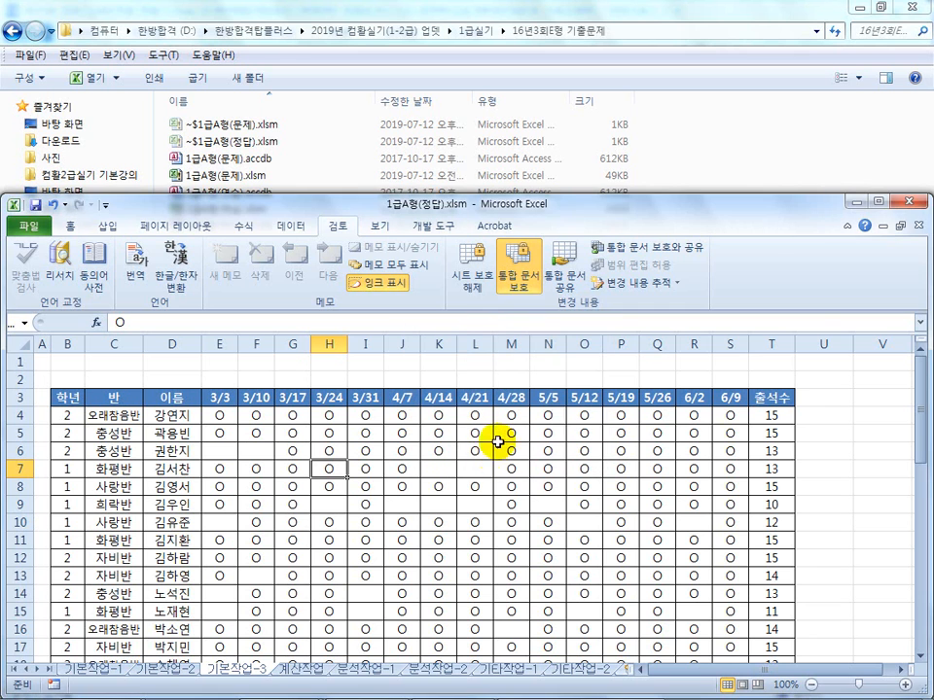
left_click(915, 201)
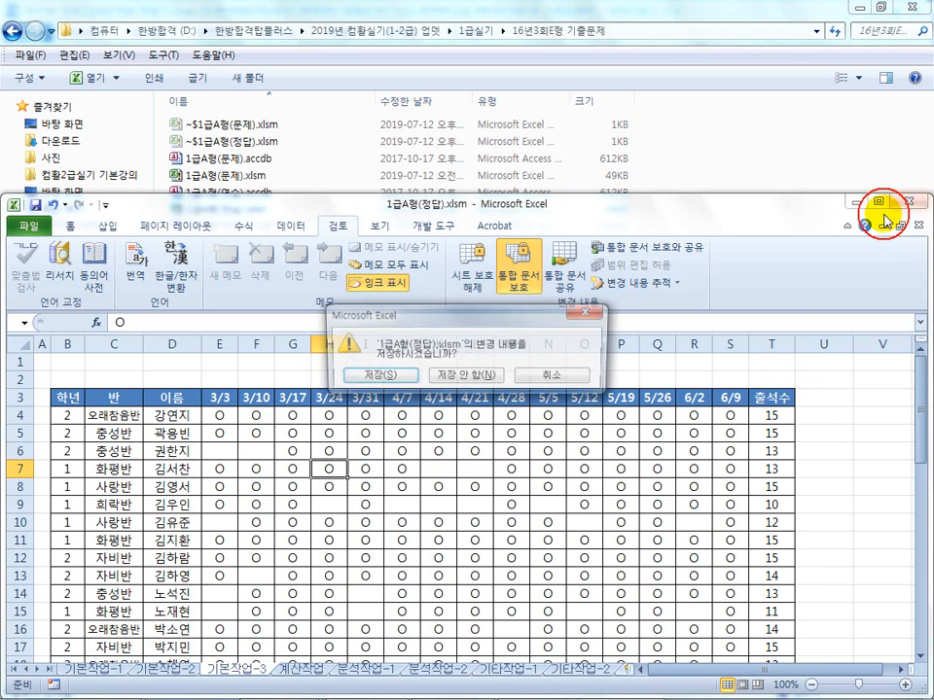
left_click(410, 381)
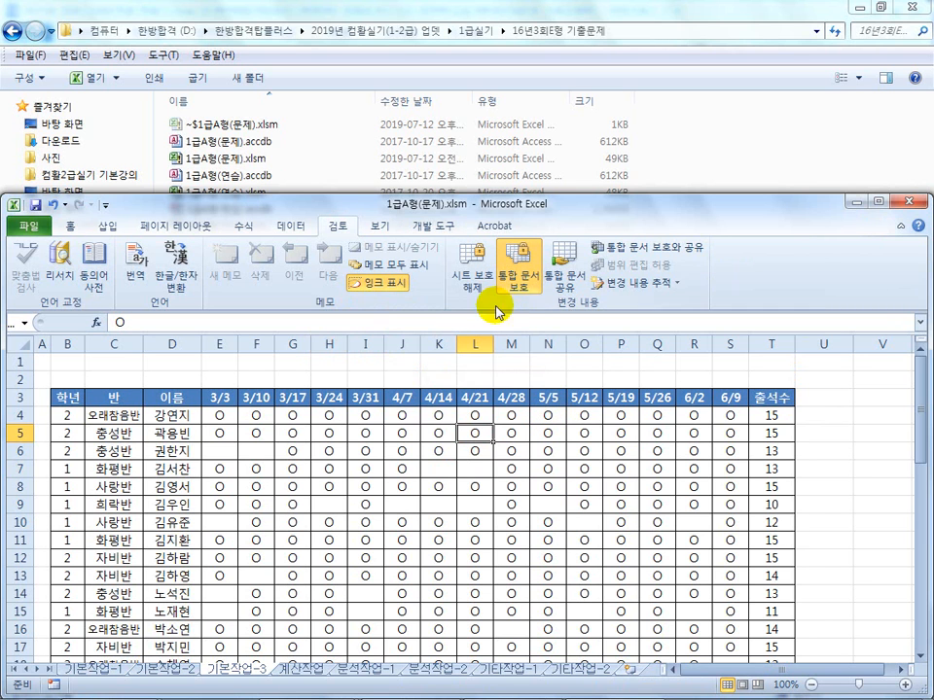
- Switch to the Hancom document and highlight the task 4 wording about not setting passwords for sheet and workbook protection
mouse_move(471, 692)
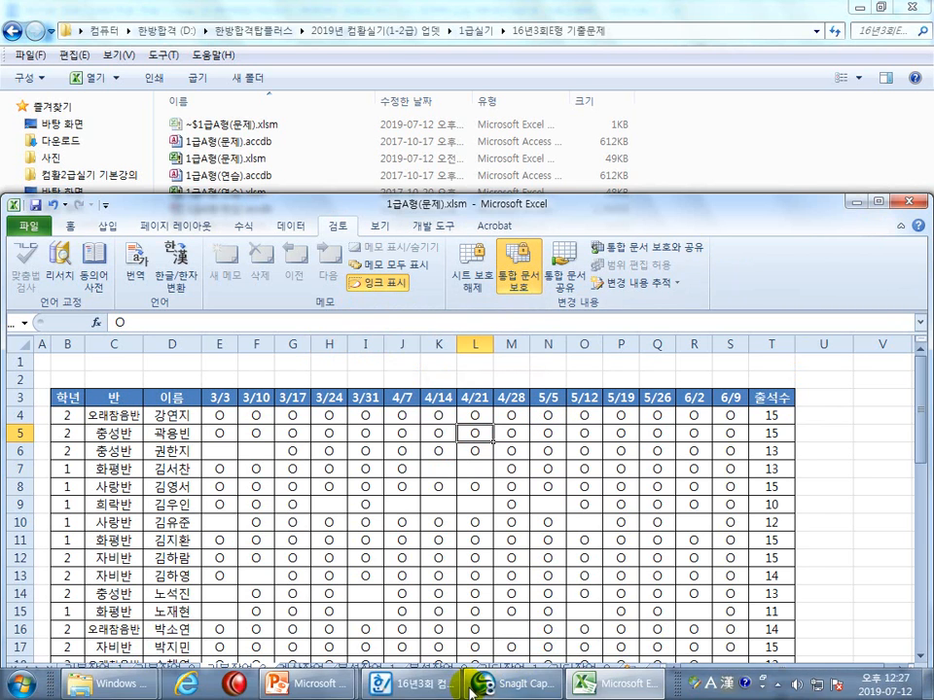
left_click(384, 681)
left_click(435, 171)
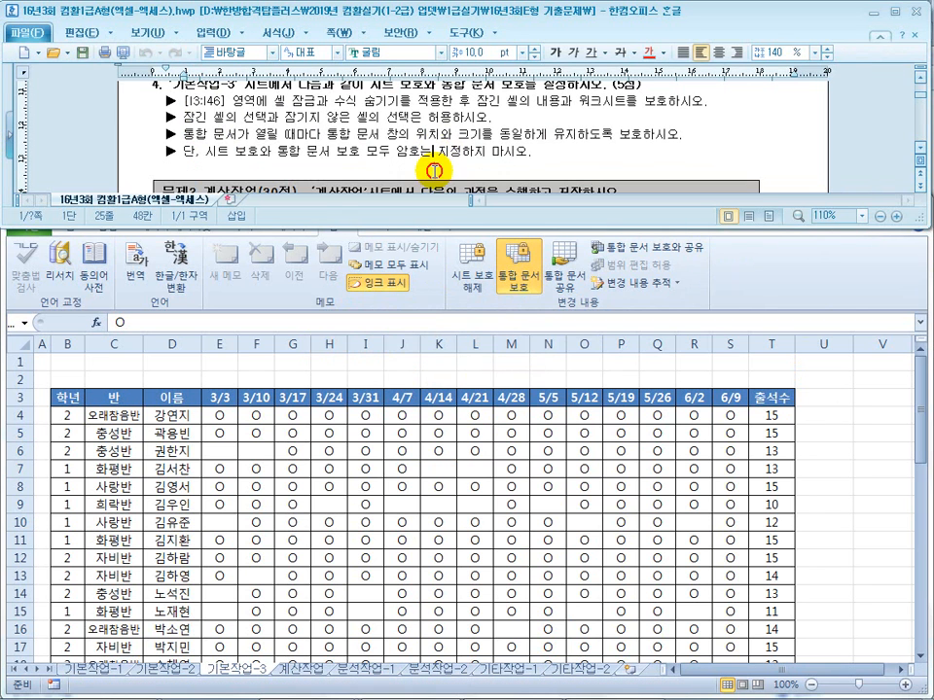
left_click_drag(362, 153, 472, 154)
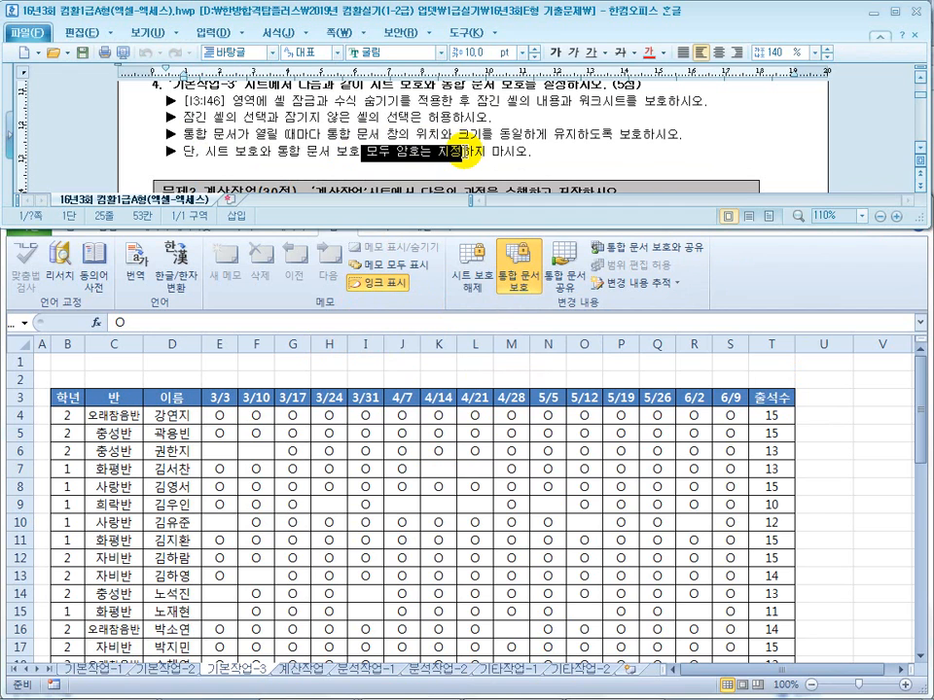
- Switch to the PowerPoint slide show and review the 주의 사항 and 참고 정리 notes on the 조건부 서식 slide, underlining the F4 reference rules
mouse_move(508, 681)
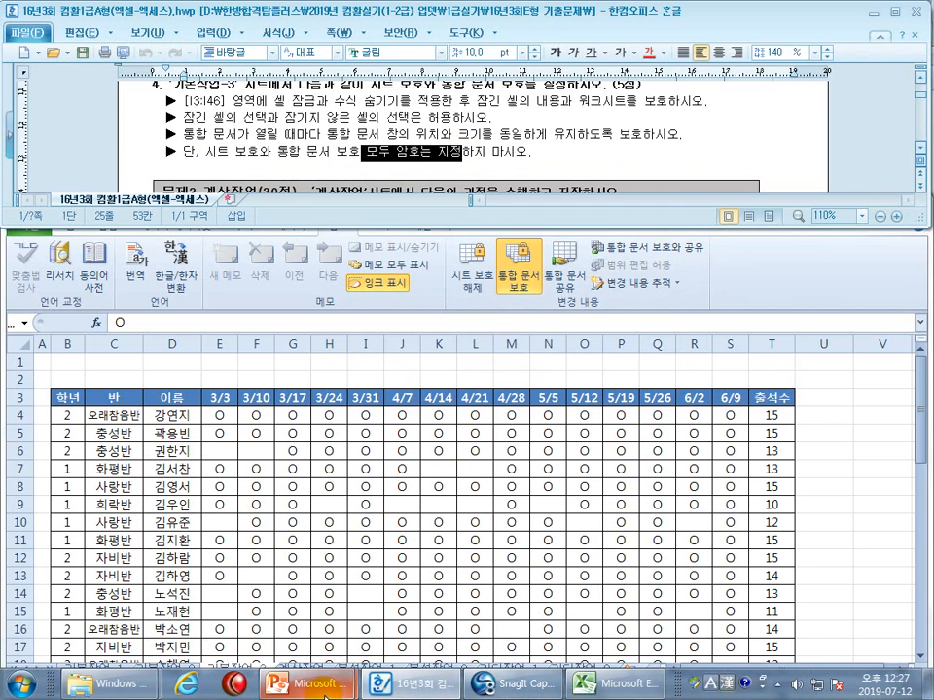
mouse_move(291, 686)
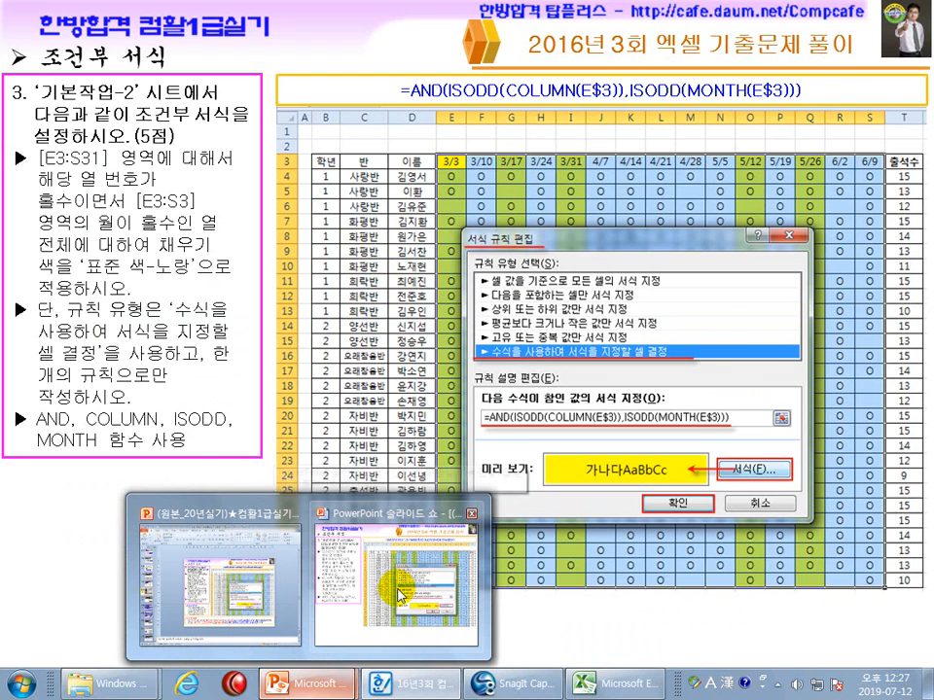
left_click(399, 595)
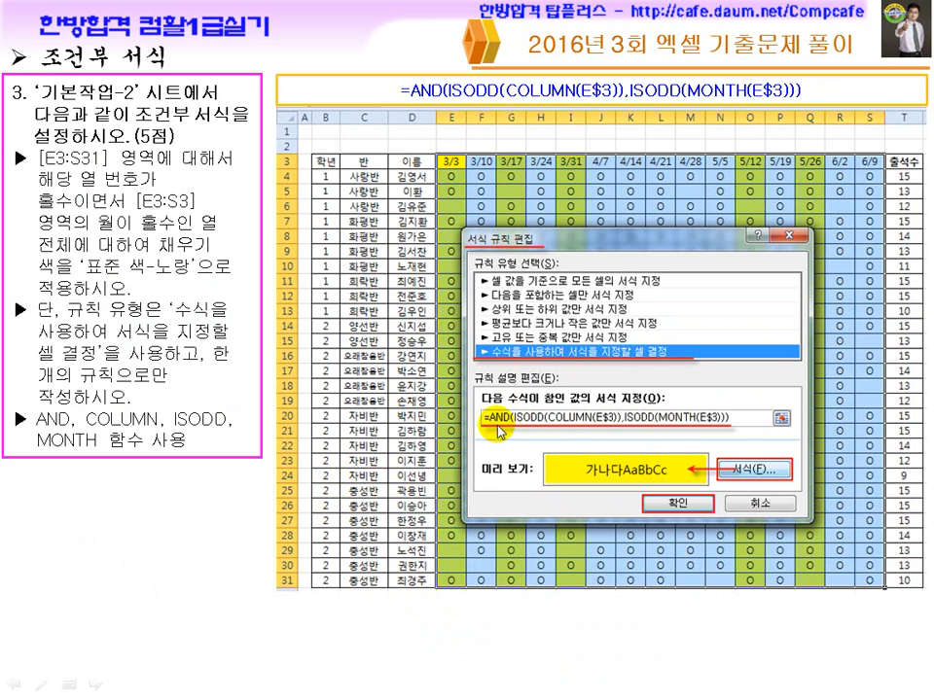
left_click(477, 353)
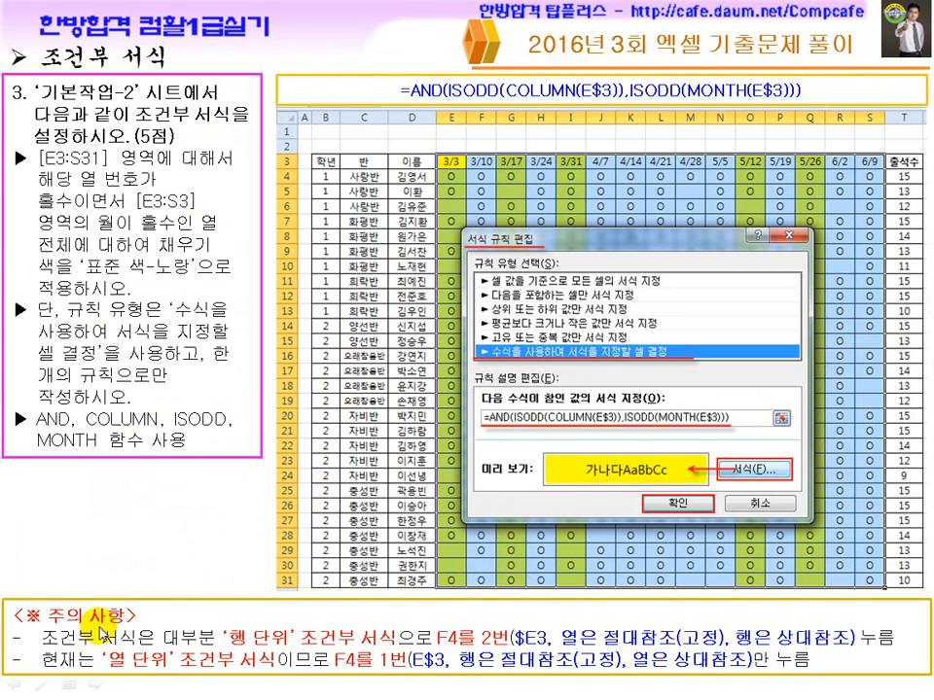
left_click_drag(226, 646, 282, 648)
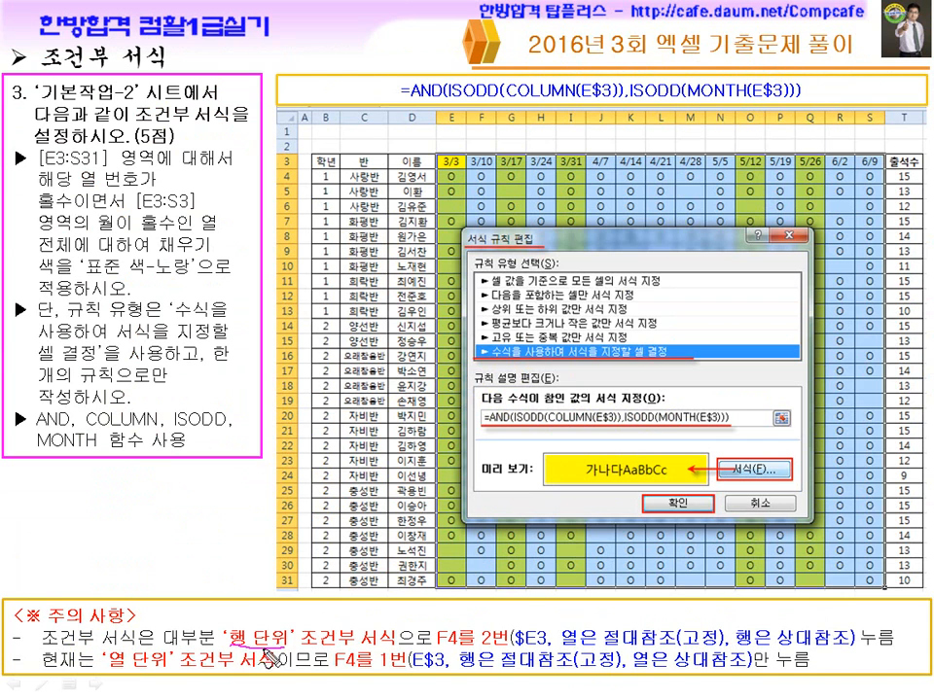
left_click_drag(434, 648, 518, 647)
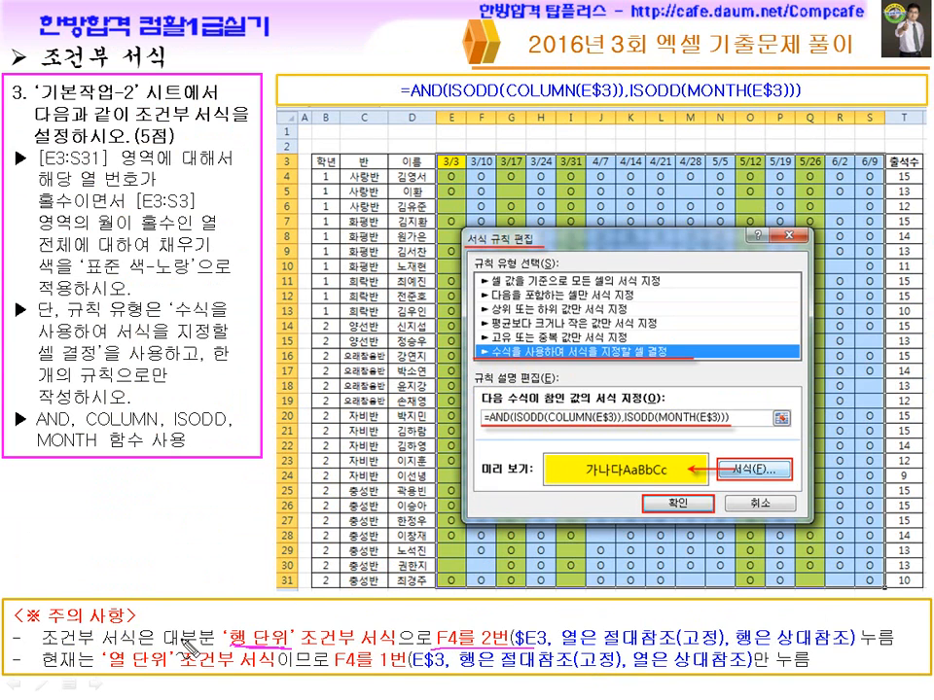
mouse_move(410, 661)
left_mouse_down()
mouse_move(449, 672)
mouse_move(409, 675)
left_mouse_up()
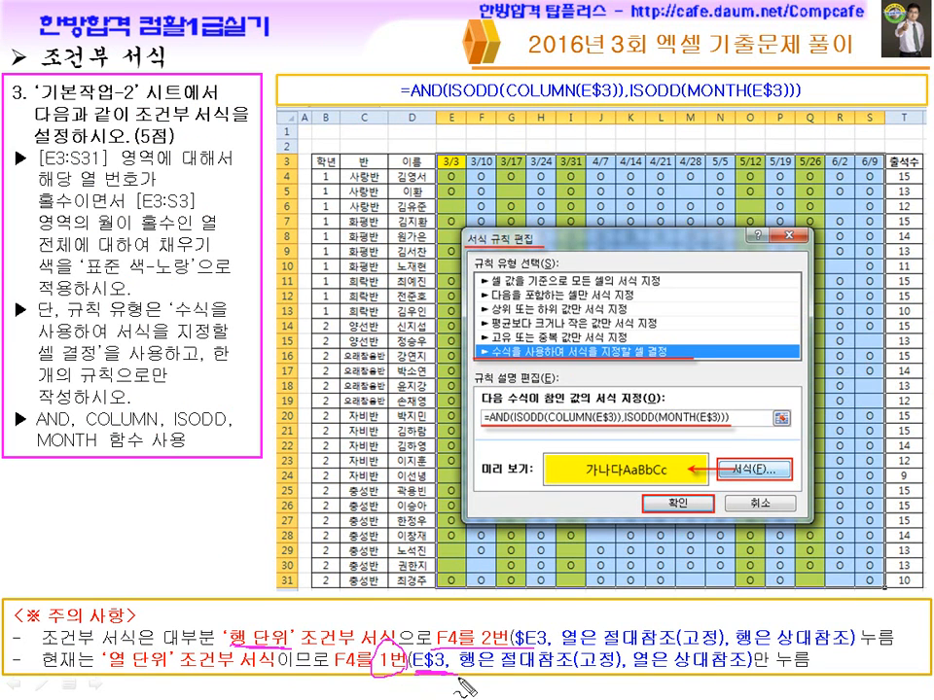
key("Escape")
left_click(119, 507)
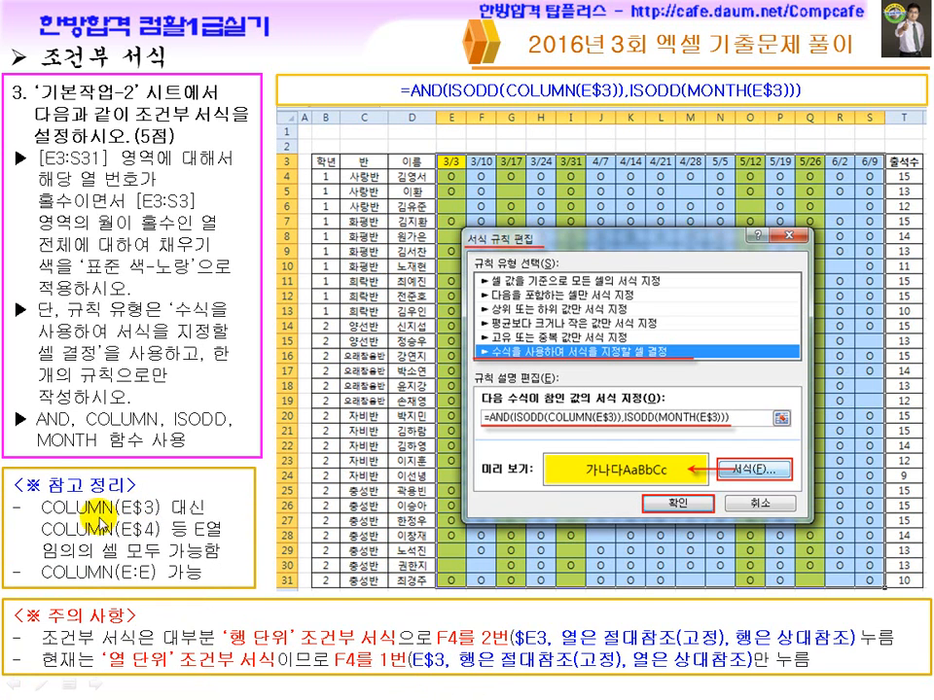
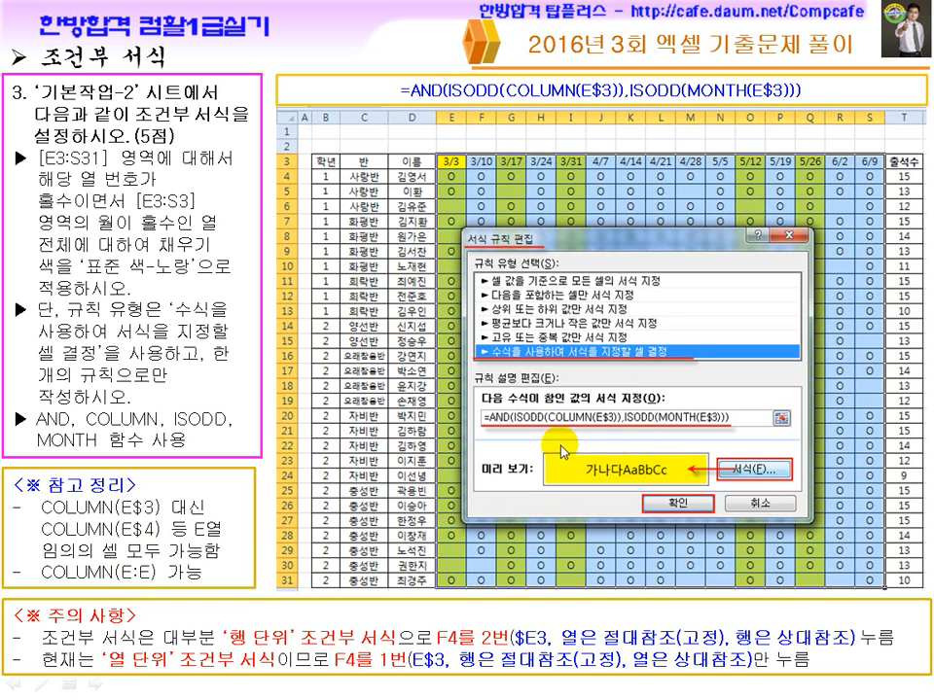
- Advance to the 시트 보호/통합문서 보호 slide, reveal its 참고정리 note and underline the 구조 restrictions
left_click(407, 403)
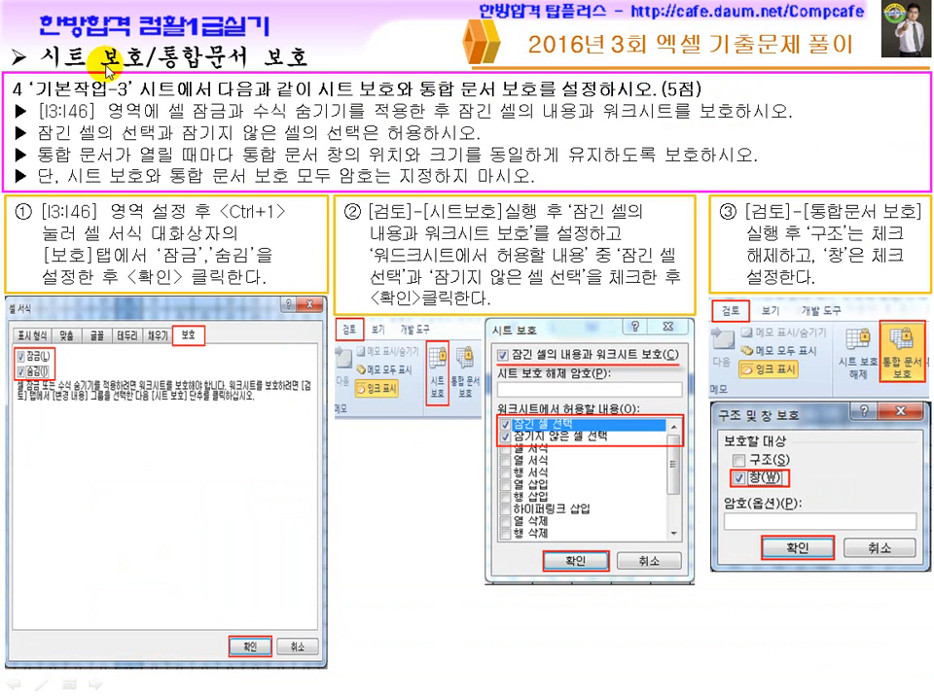
left_click(326, 330)
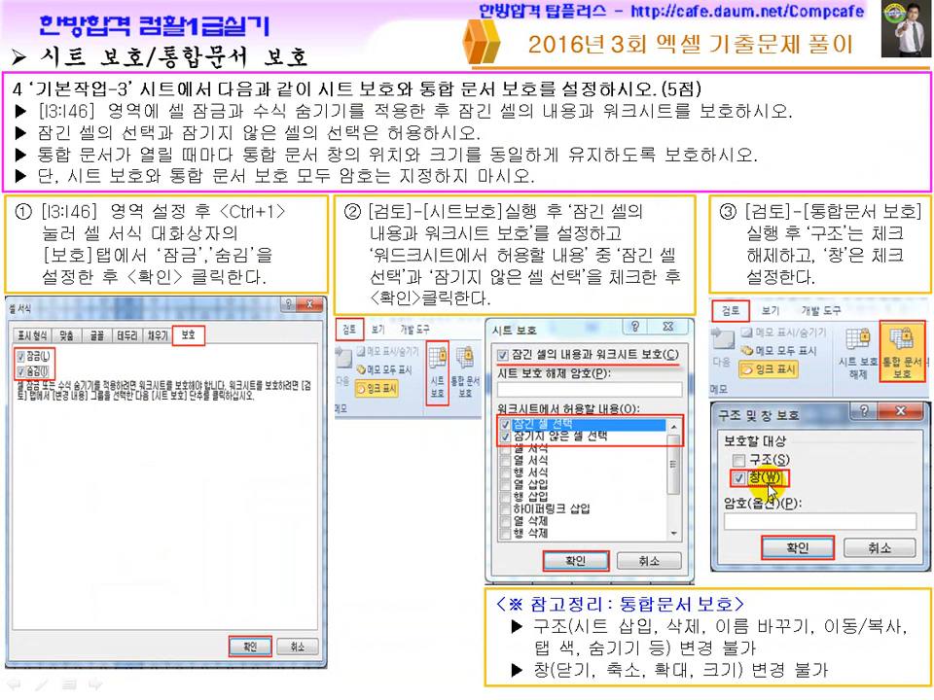
left_click_drag(533, 637, 637, 632)
left_click_drag(718, 640, 908, 639)
left_click_drag(533, 660, 761, 663)
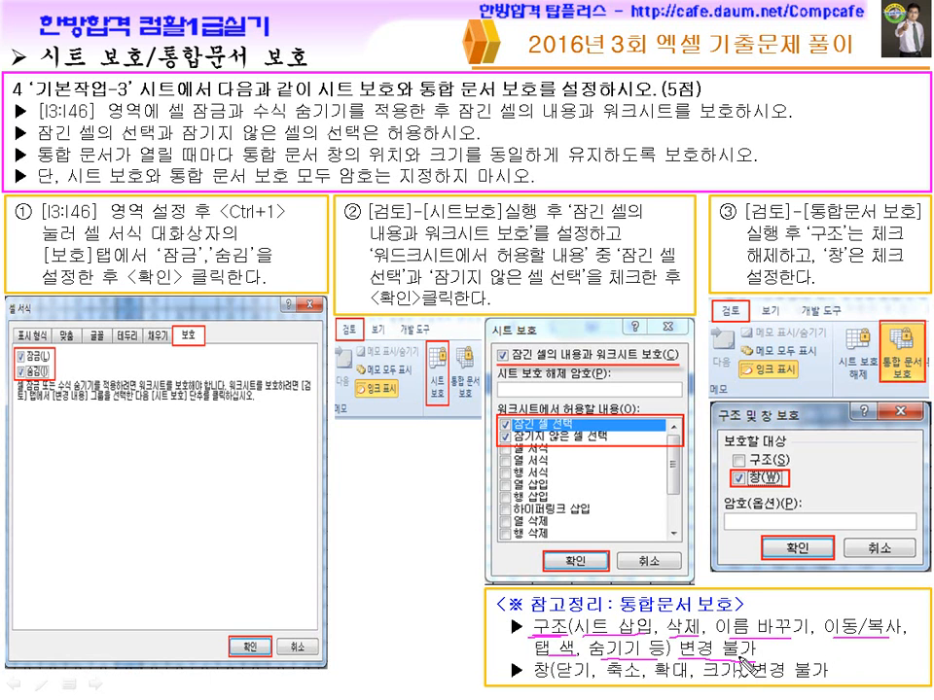
- Mark the slide's window position and size requirement, the 창 restrictions and the 창 option with the pen, and erase the ink
left_click_drag(360, 184, 403, 183)
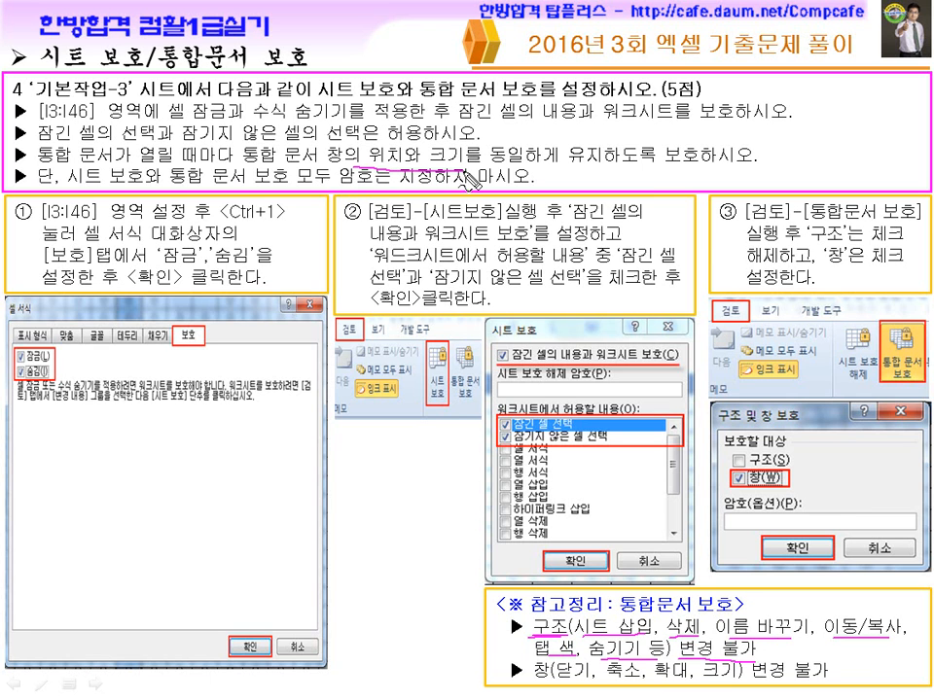
mouse_move(525, 138)
left_mouse_down()
mouse_move(516, 140)
mouse_move(669, 160)
left_mouse_up()
left_click_drag(637, 178, 649, 176)
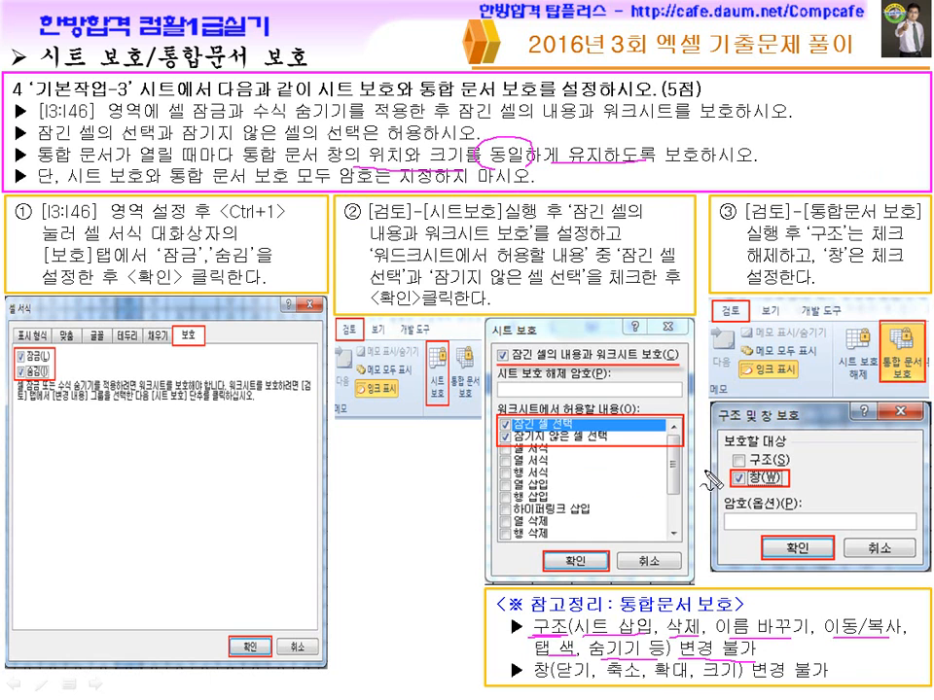
left_click_drag(537, 678, 650, 674)
left_click_drag(564, 679, 625, 679)
left_click_drag(721, 690, 750, 685)
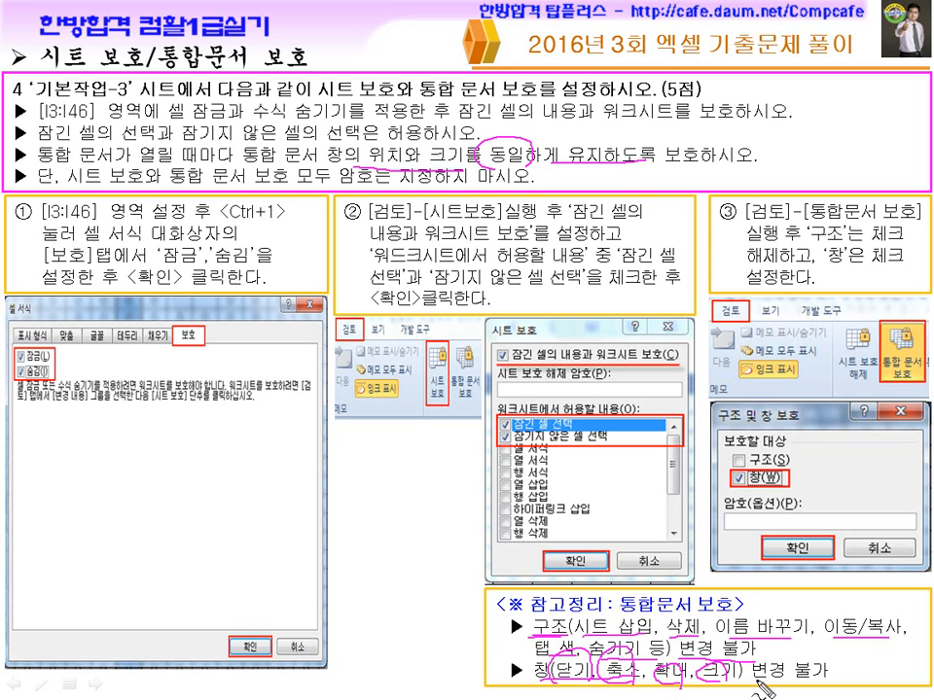
mouse_move(718, 504)
left_mouse_down()
mouse_move(799, 501)
mouse_move(779, 489)
mouse_move(766, 506)
left_mouse_up()
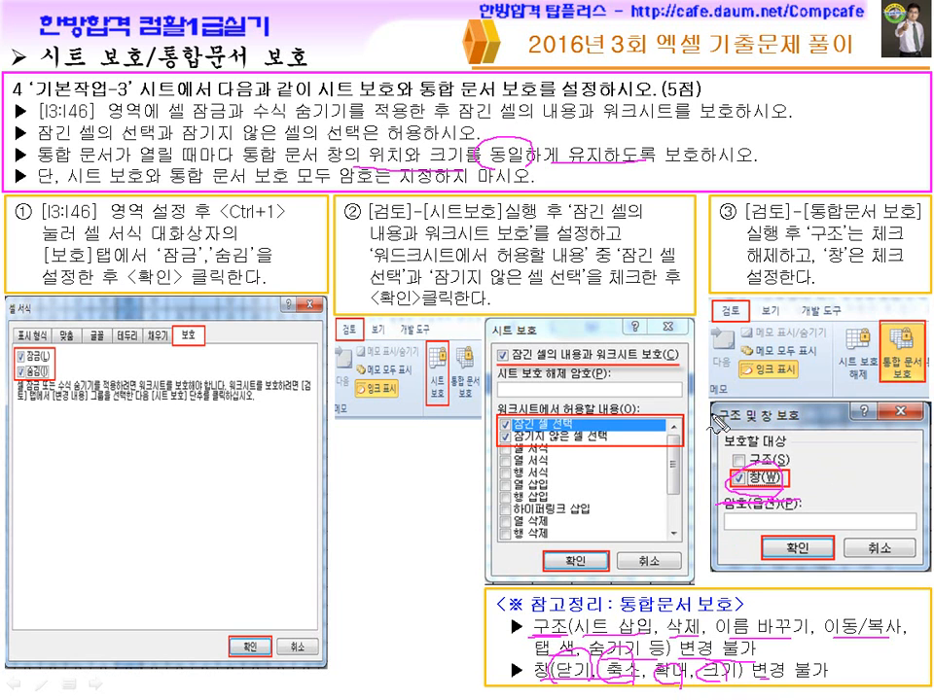
key("e")
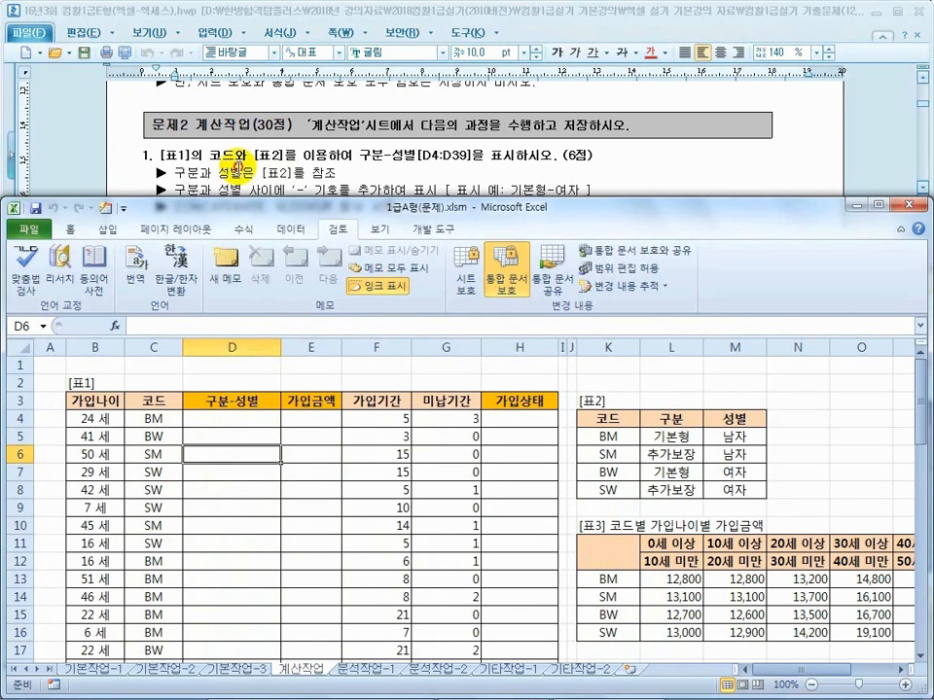
- Review 계산작업 task 1 in the Hancom document, highlighting the VLOOKUP and CONCATENATE function names
left_click(242, 172)
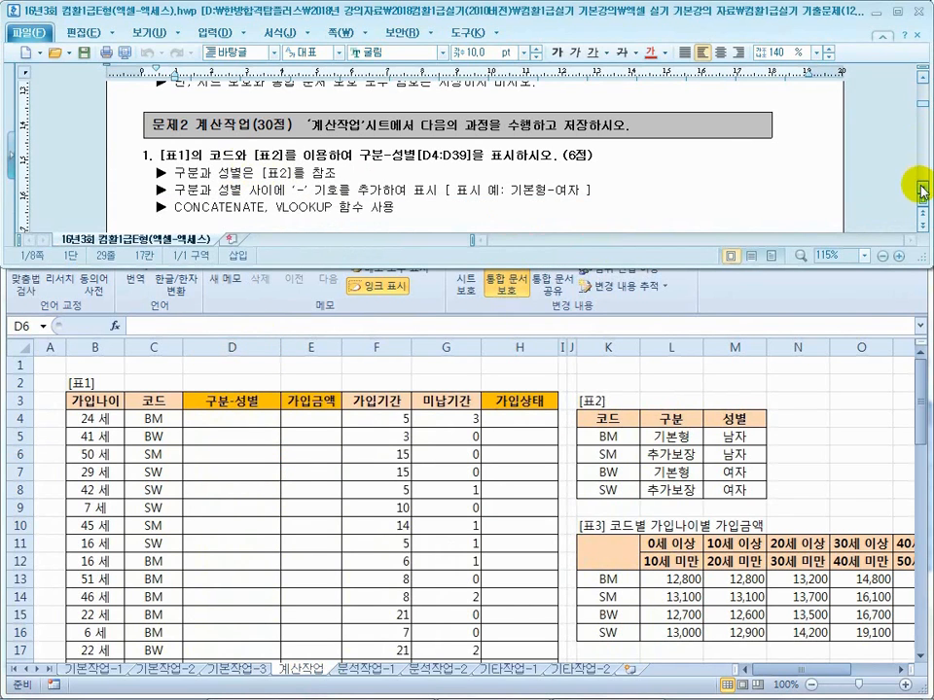
scroll(917, 186, "down", 1)
left_click_drag(217, 177, 331, 174)
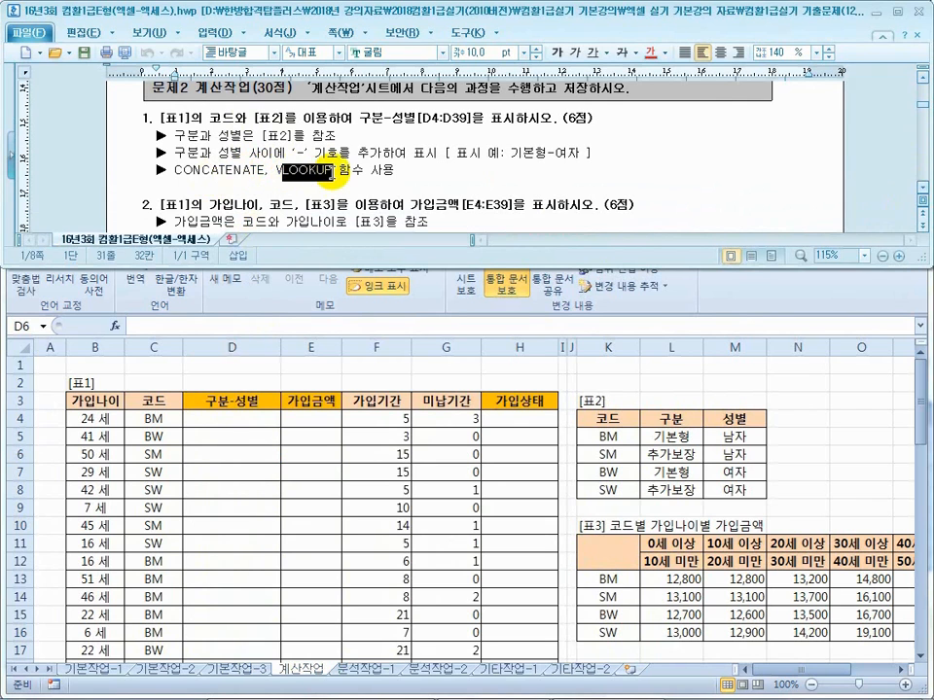
left_click_drag(175, 174, 239, 173)
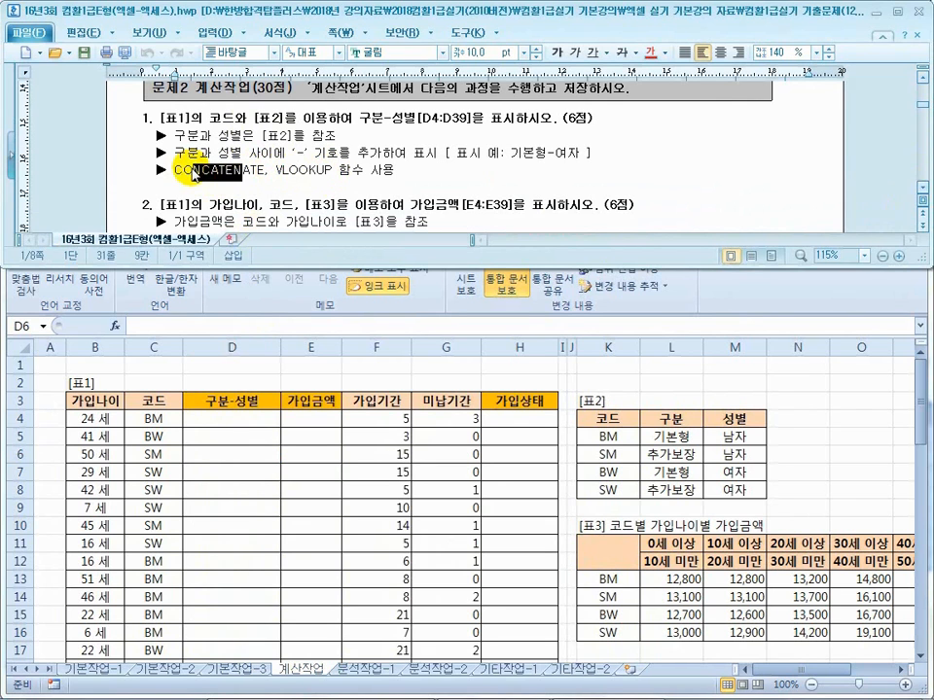
- Cross out CONCATENATE with the screen pen and draw a circled & below the 기본형-여자 display example
key("ctrl+shift+d")
left_click_drag(215, 161, 253, 201)
mouse_move(525, 194)
left_mouse_down()
mouse_move(547, 169)
mouse_move(551, 193)
left_mouse_up()
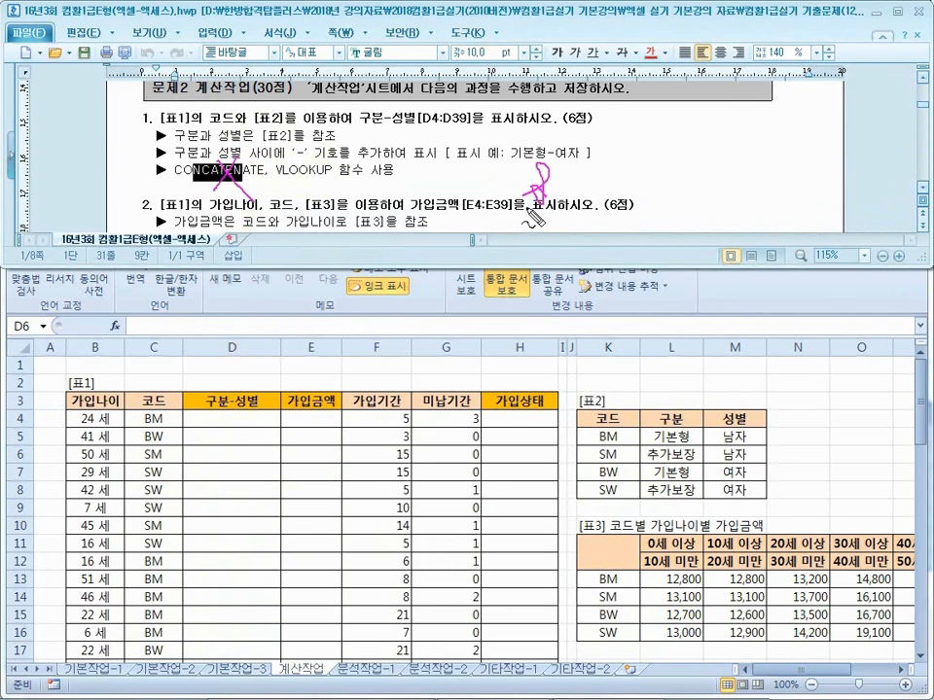
left_click_drag(551, 210, 559, 200)
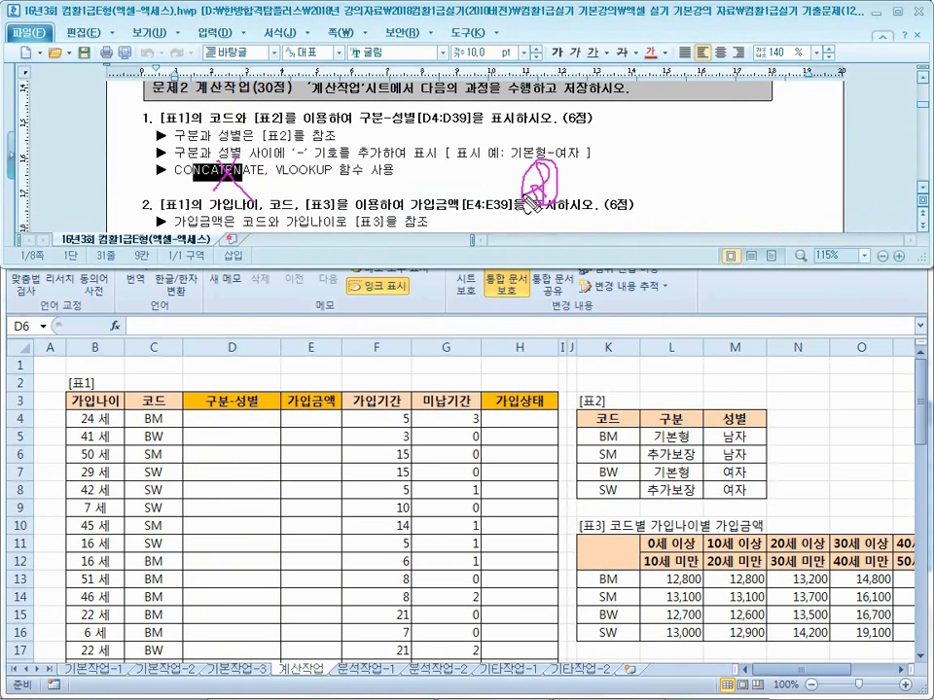
- Erase the pen ink and review task 1's 표2 reference and display example alongside the 성별 values M5:M8
key("Escape")
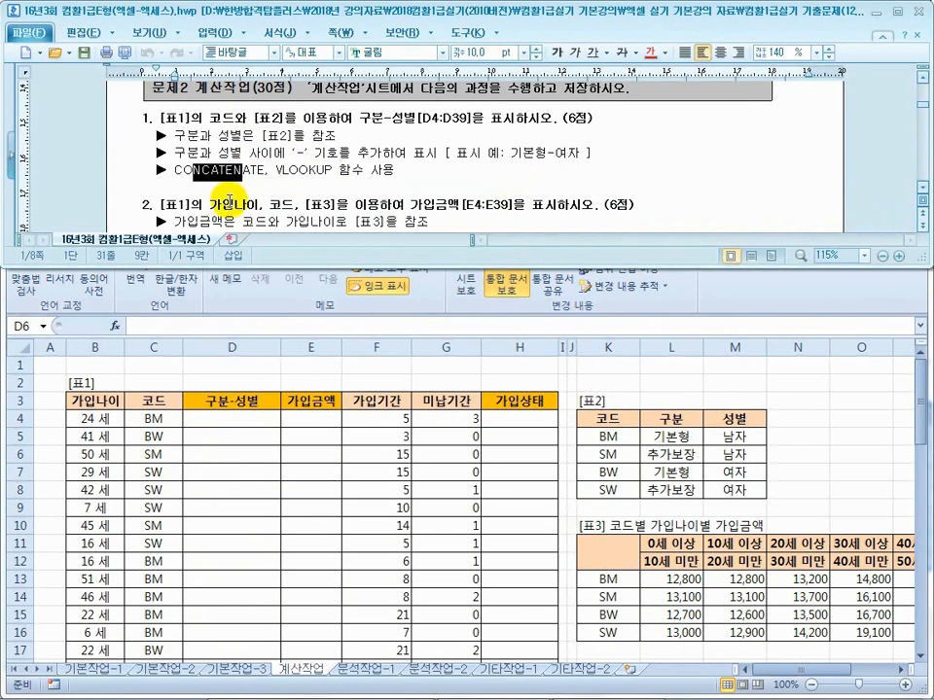
left_click(219, 173)
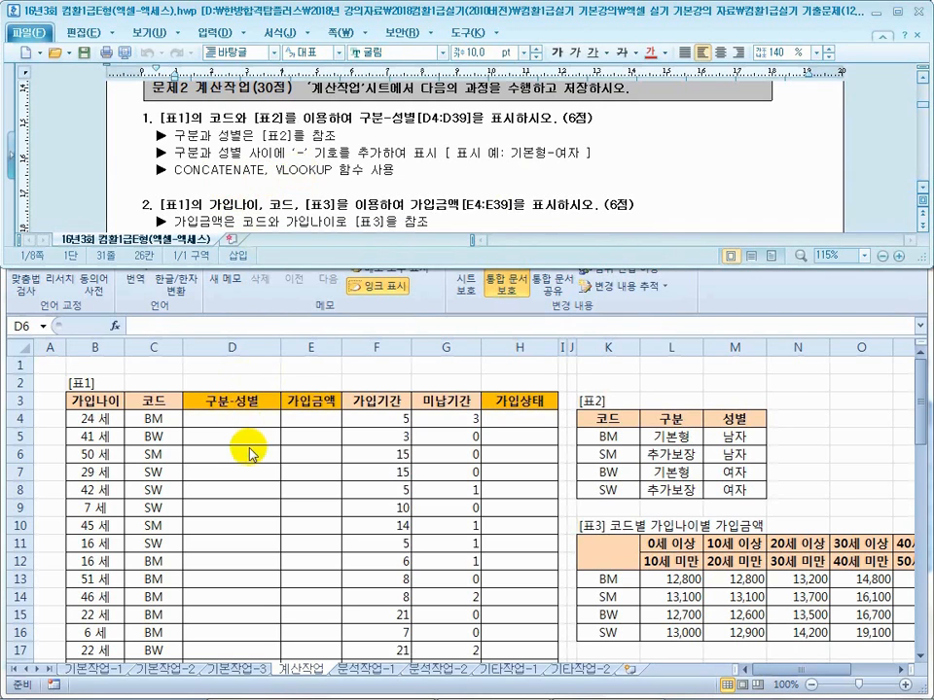
left_click(285, 175)
left_click_drag(222, 138, 293, 138)
left_click(153, 430)
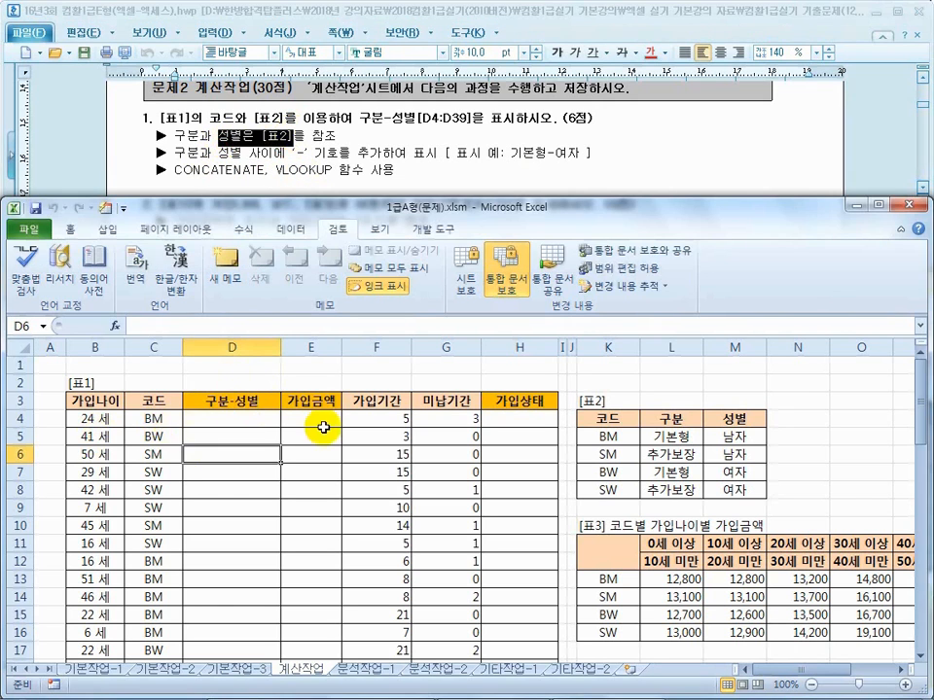
left_click_drag(735, 437, 731, 488)
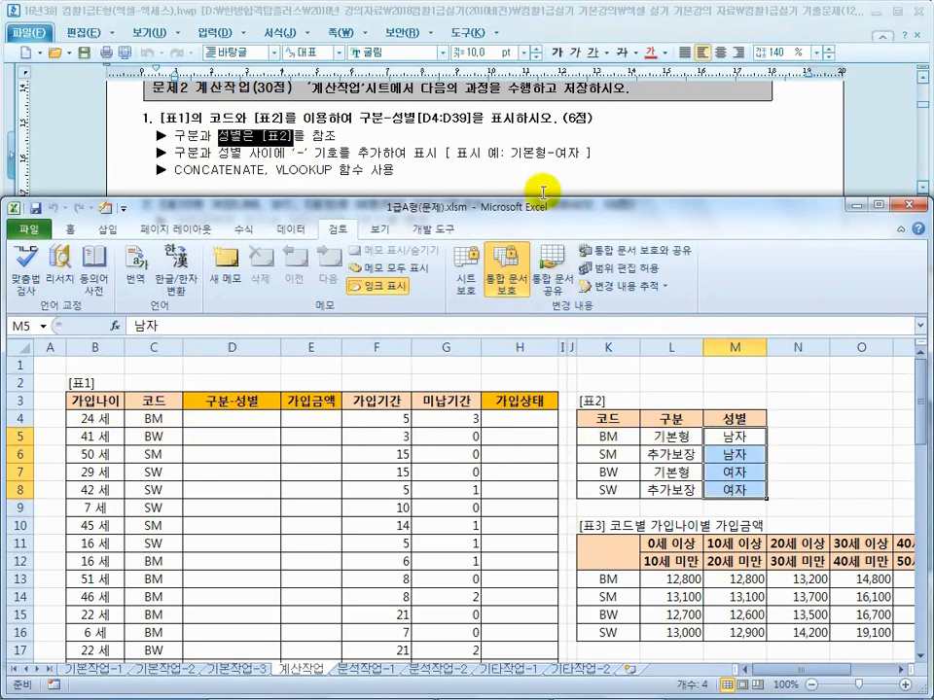
left_click(567, 153)
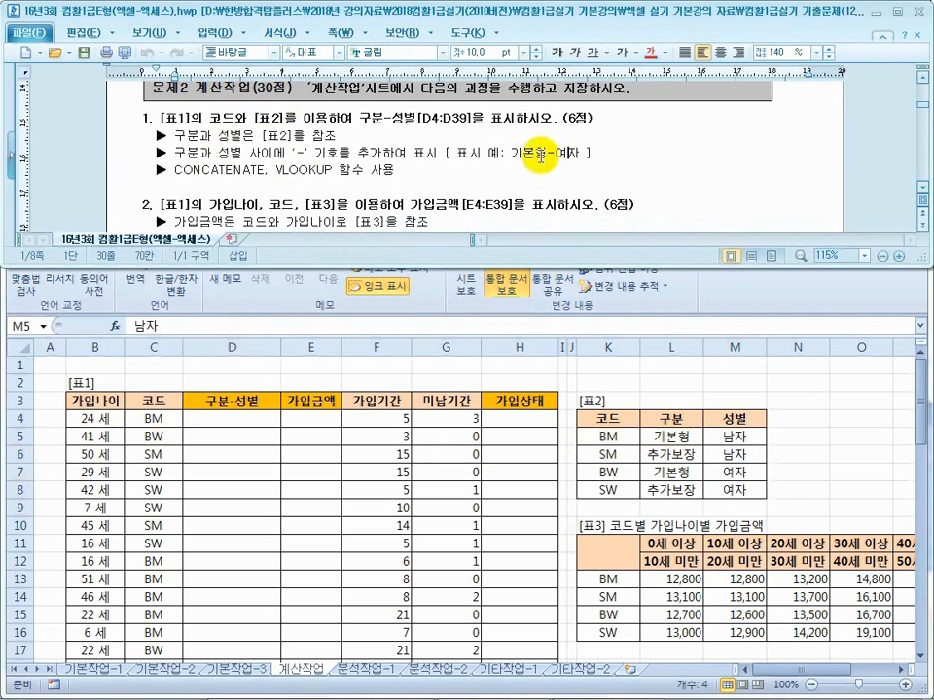
- Examine the 코드, 구분 and 성별 columns of 표2 and compare them with the code in C4
left_click(675, 445)
left_click(677, 452)
left_click_drag(735, 437, 738, 489)
left_click_drag(677, 436, 680, 488)
left_click_drag(733, 447, 731, 488)
left_click_drag(610, 437, 608, 489)
left_click(610, 443)
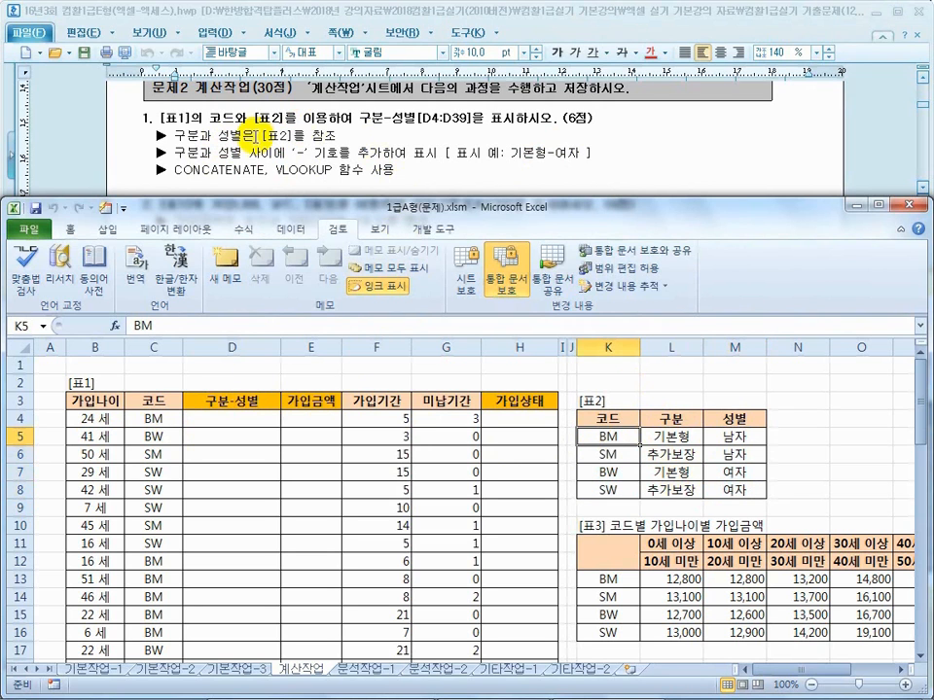
left_click(242, 419)
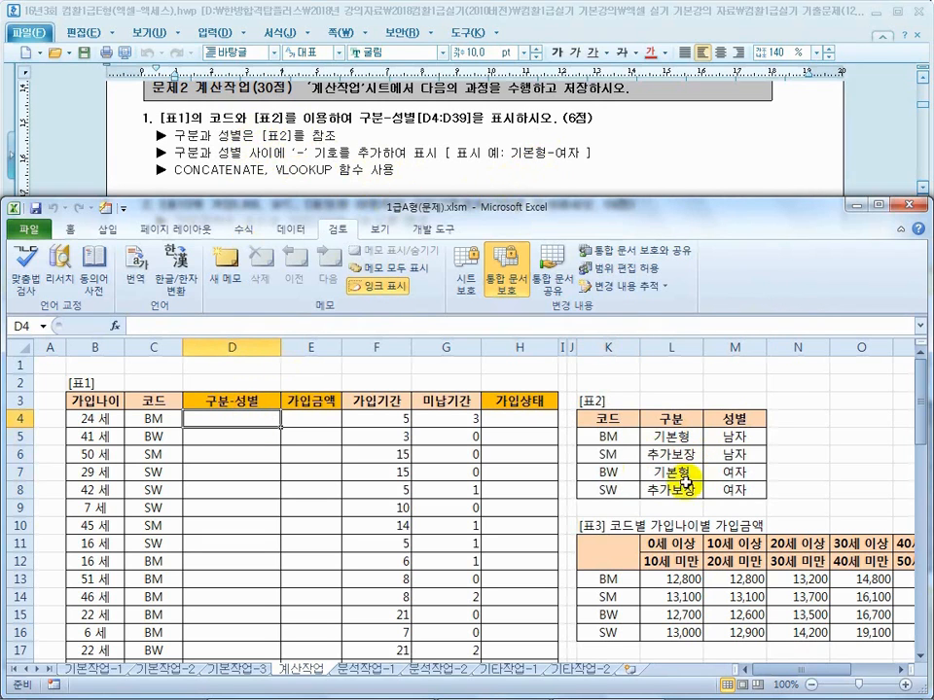
left_click(163, 419)
left_click(672, 438)
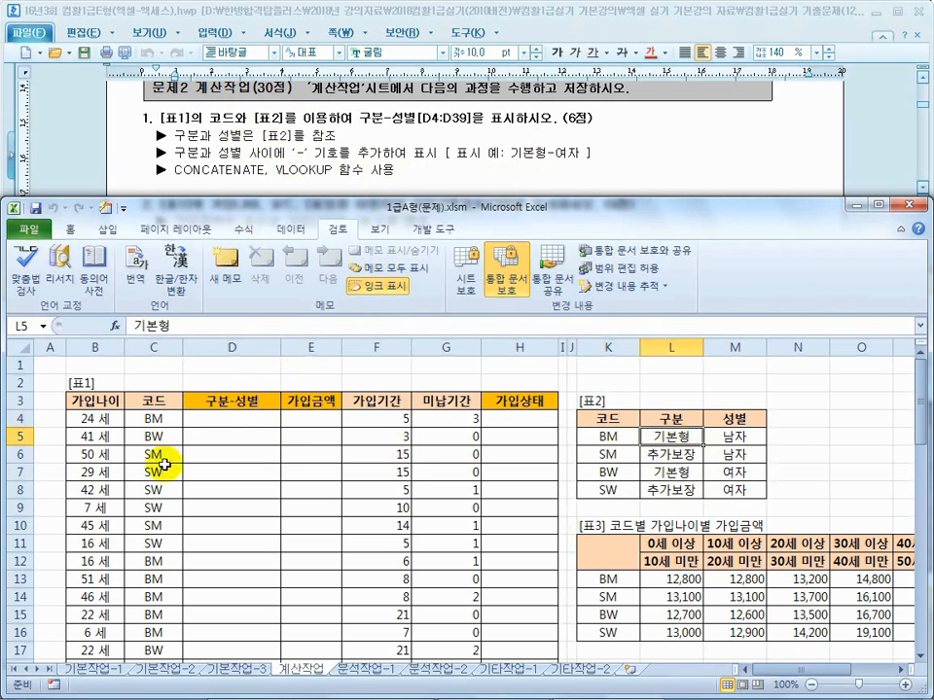
- Enter =VLOOKUP(C4,$K$5:$M$8,2,FALSE) in D4 to look up the 구분 for the code
left_click(222, 415)
type("=vl")
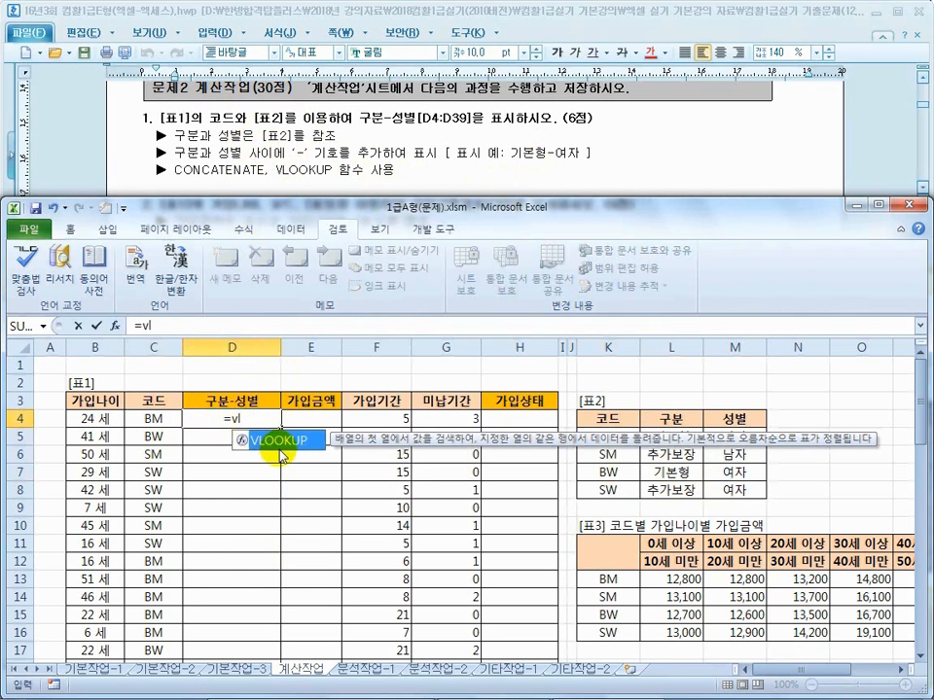
double_click(282, 443)
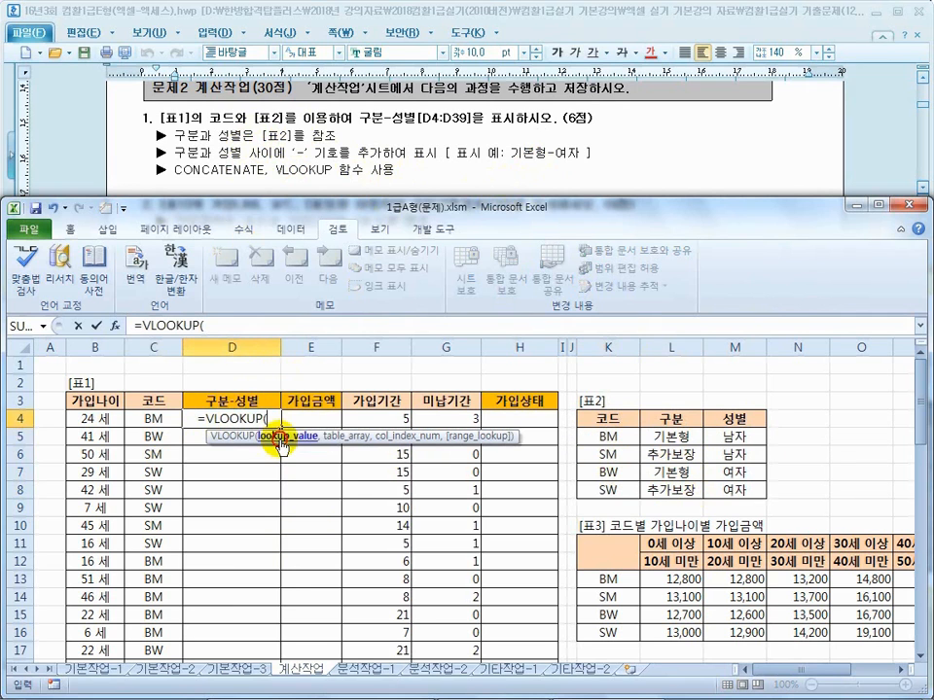
left_click(154, 421)
type(",")
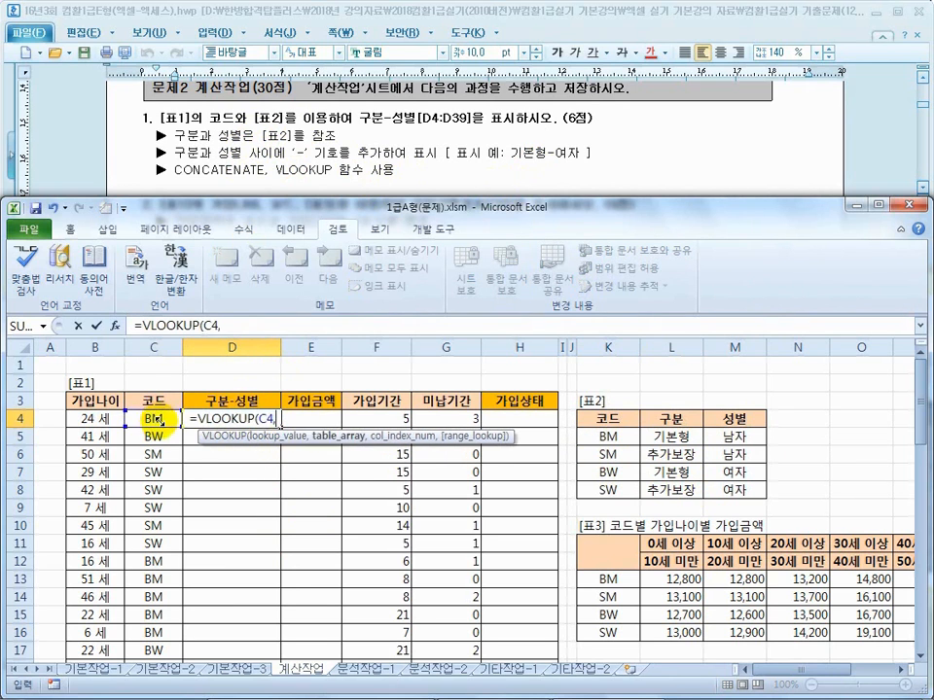
left_click_drag(605, 437, 735, 490)
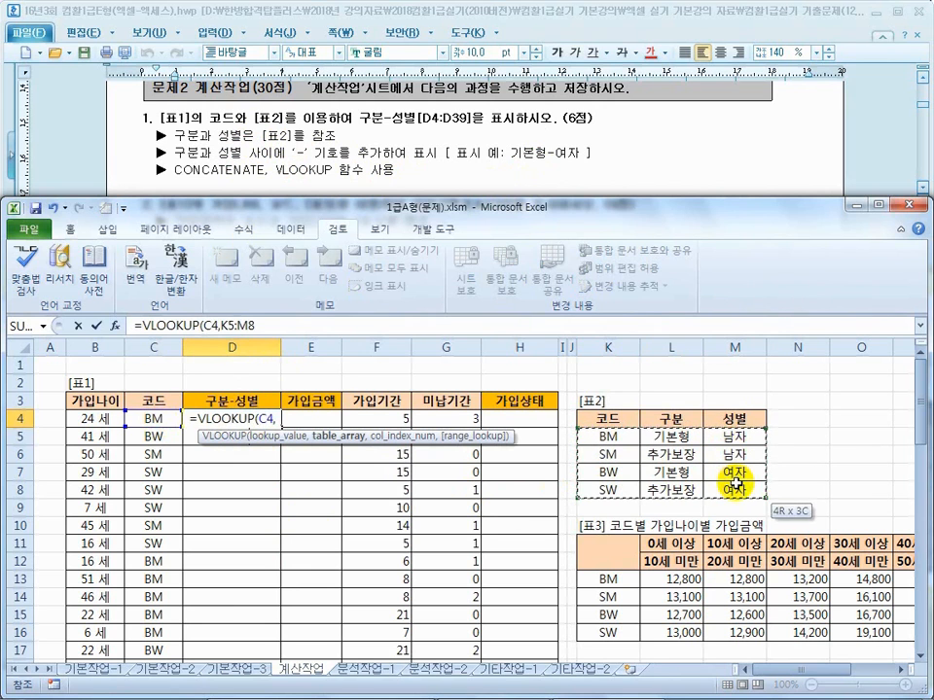
key("F4")
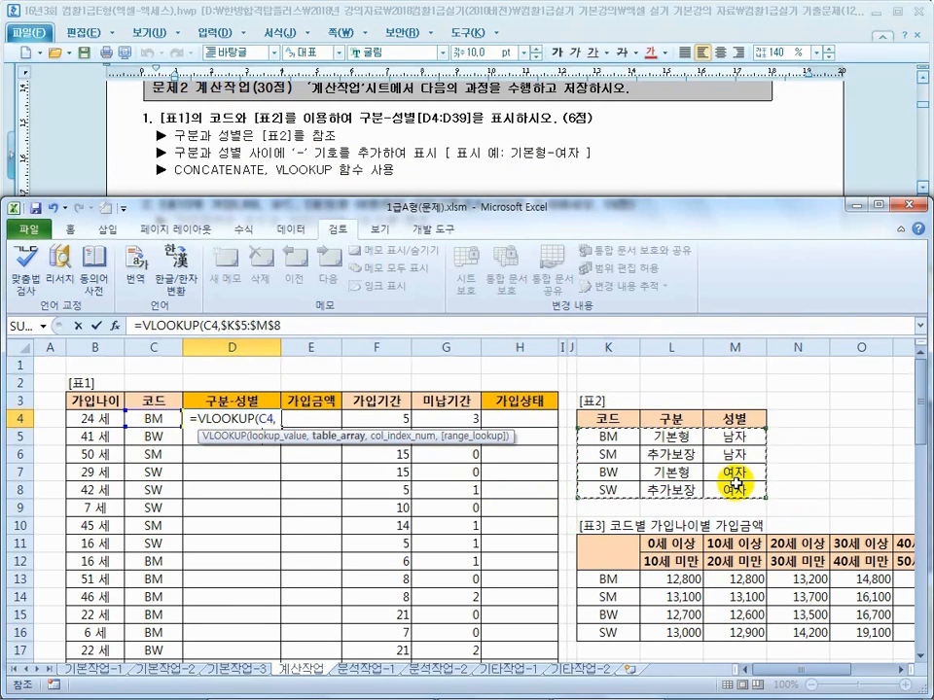
type(",2,")
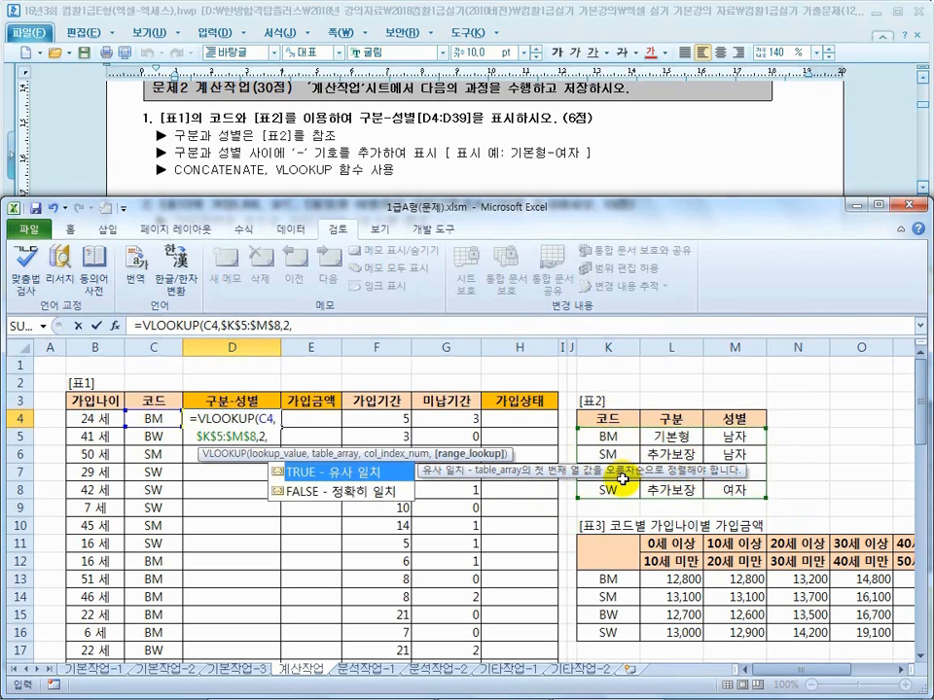
double_click(340, 491)
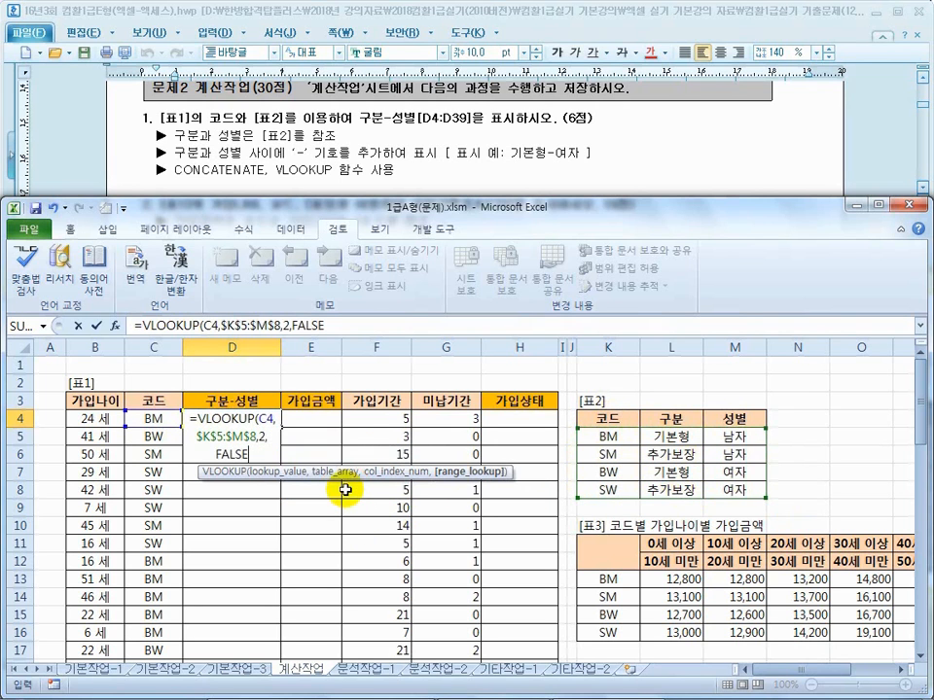
left_click(327, 327)
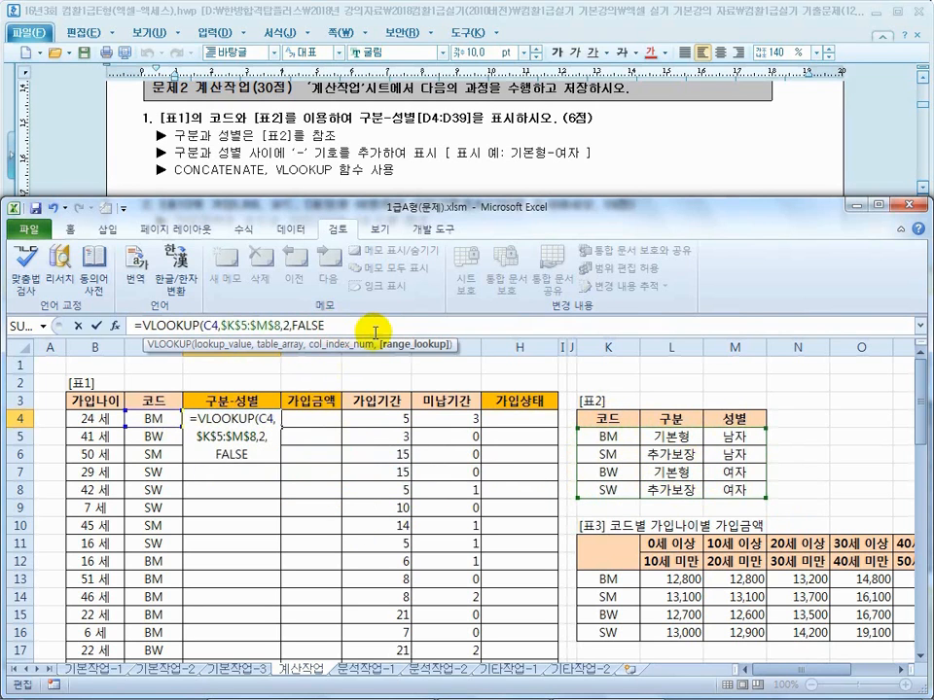
key("Return")
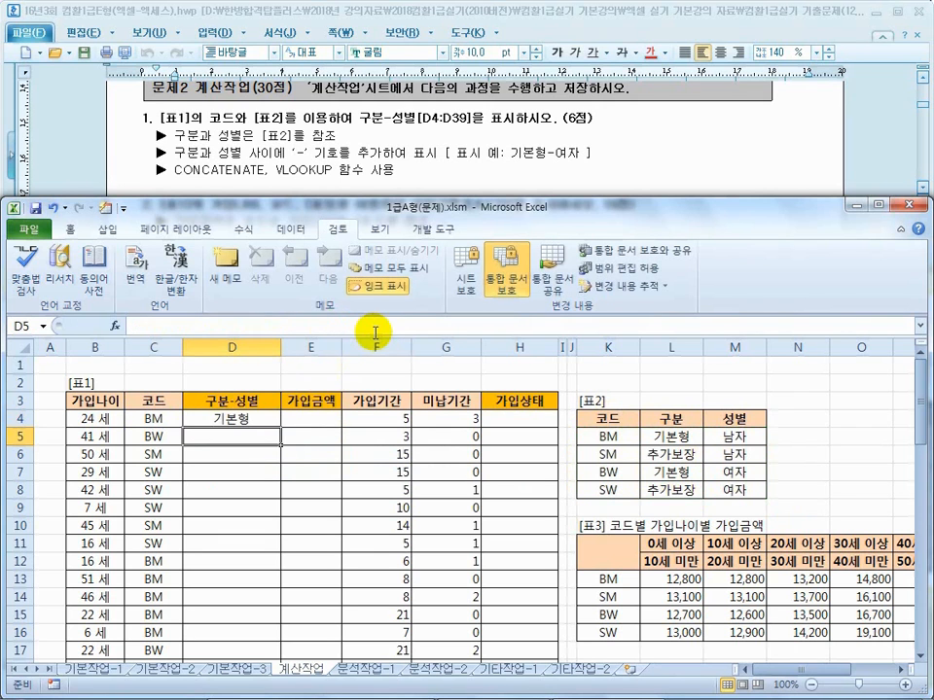
- Fill the D4 lookup formula down to D8 and check the copied cells
left_click(205, 420)
left_click_drag(281, 427, 280, 497)
left_click(230, 437)
left_click(230, 454)
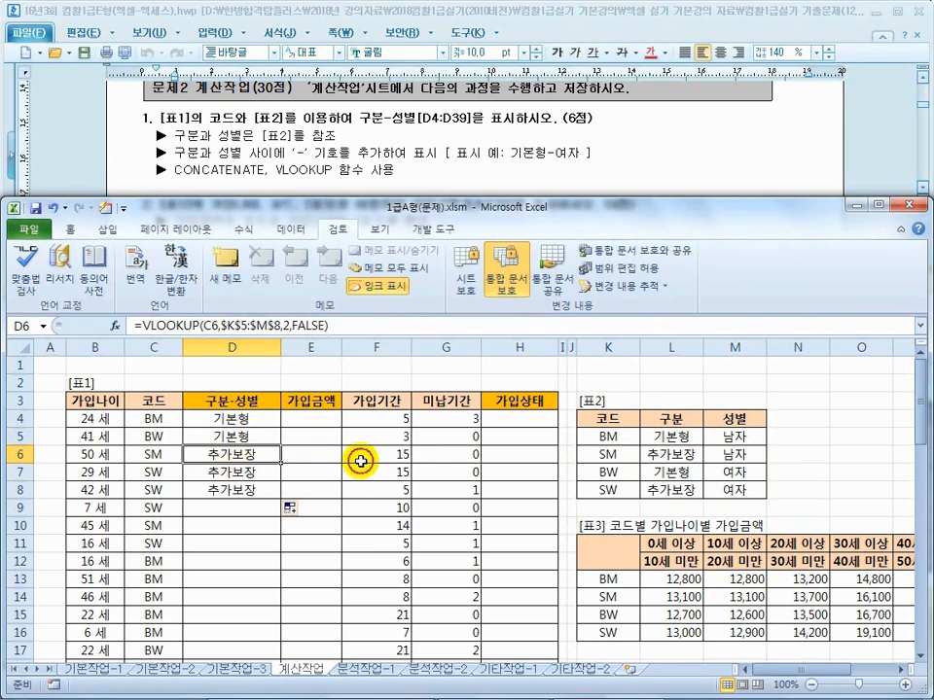
left_click(234, 472)
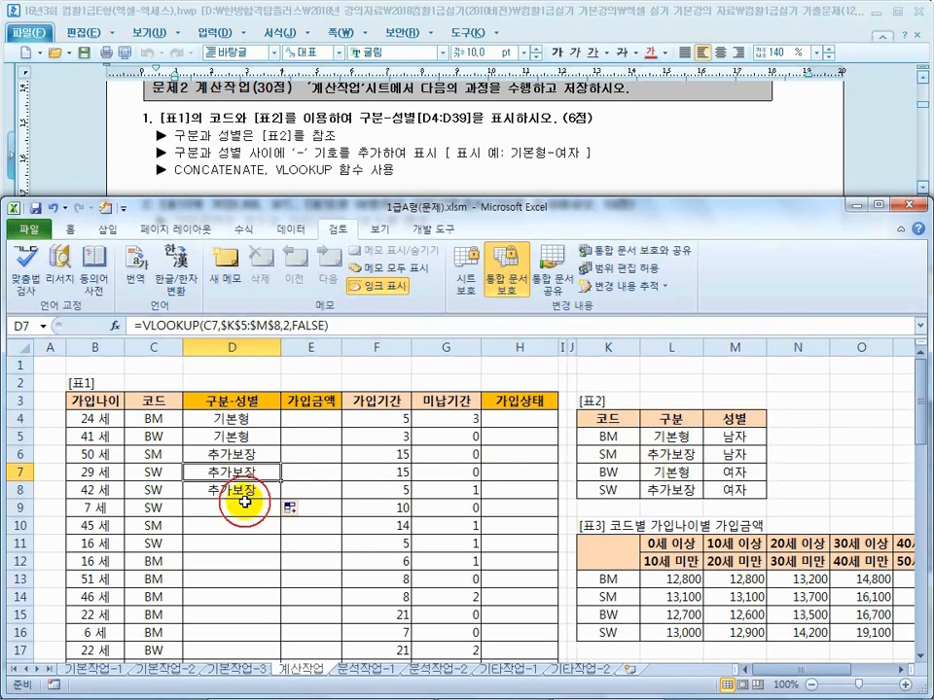
left_click(245, 509)
- Append &VLOOKUP(C4,$K$5:$M$8,3,FALSE) to the D4 formula and fill it down to D8
left_click(241, 420)
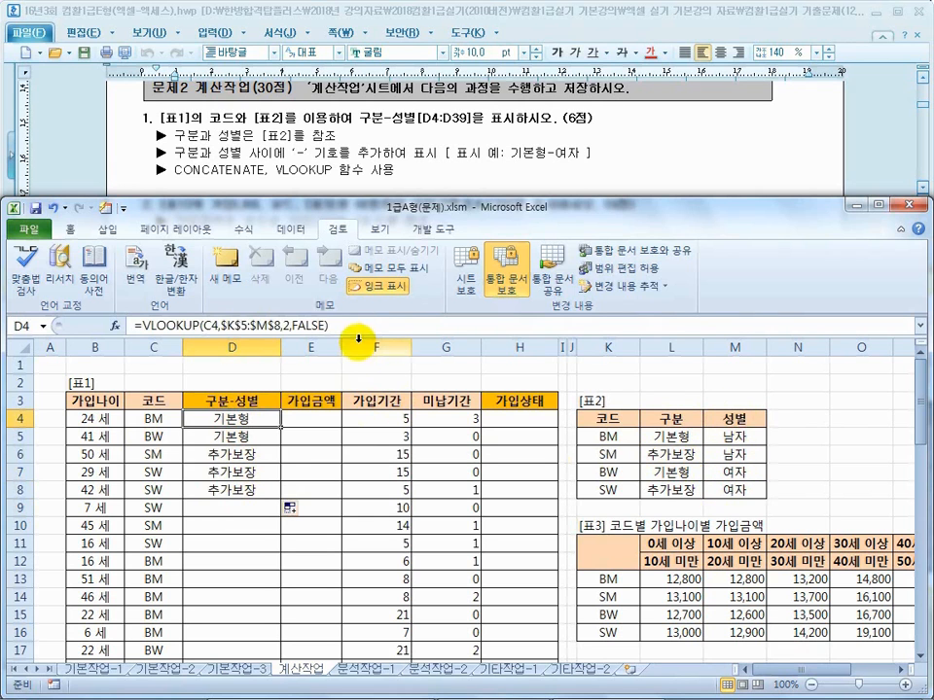
left_click_drag(354, 324, 145, 327)
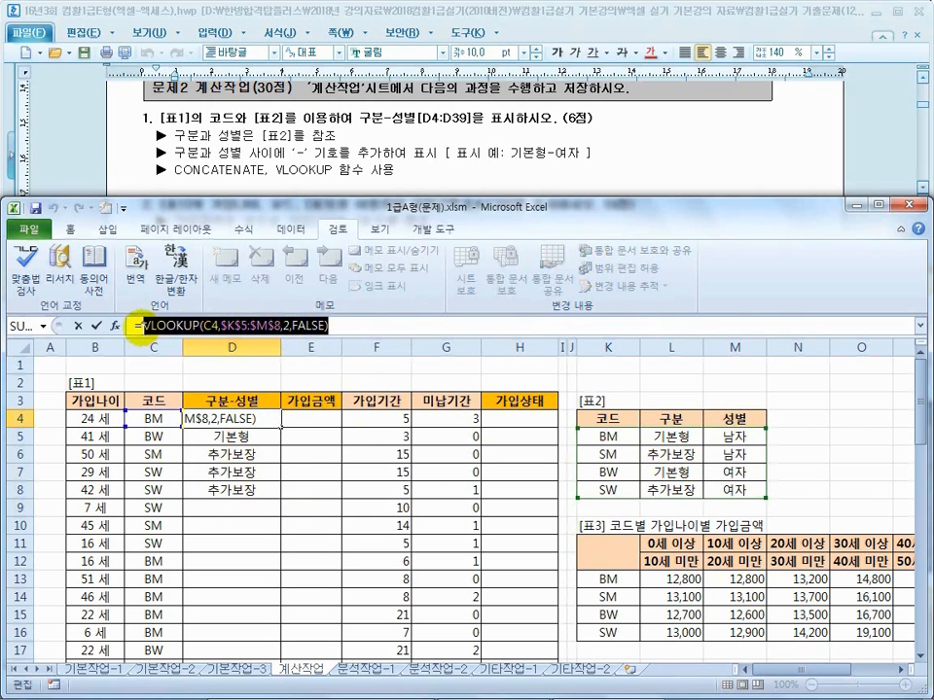
key("ctrl+c")
left_click(393, 327)
key("ctrl+v")
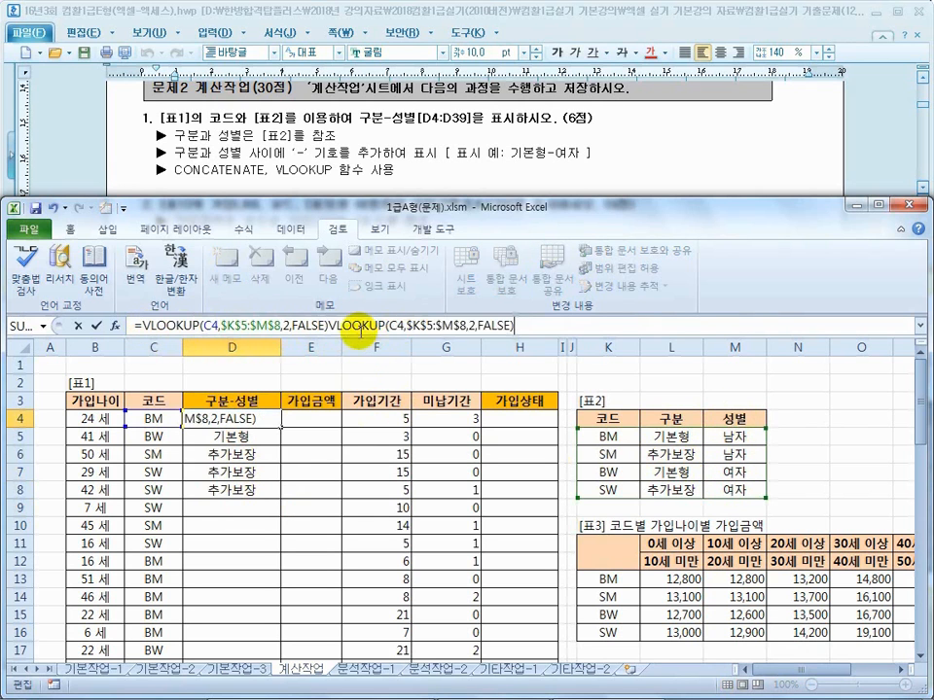
left_click(347, 329)
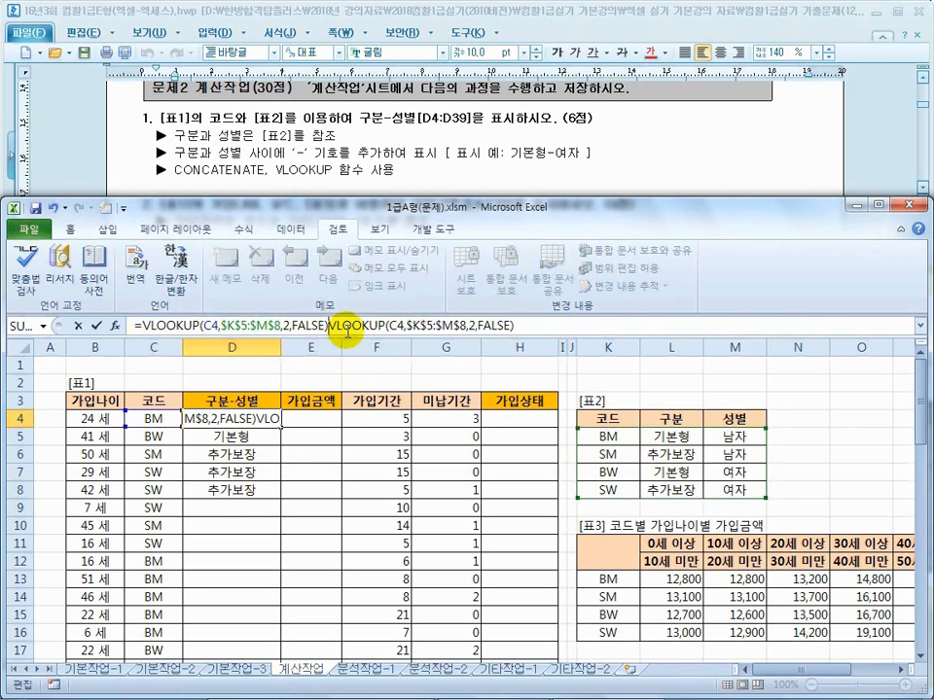
type("&")
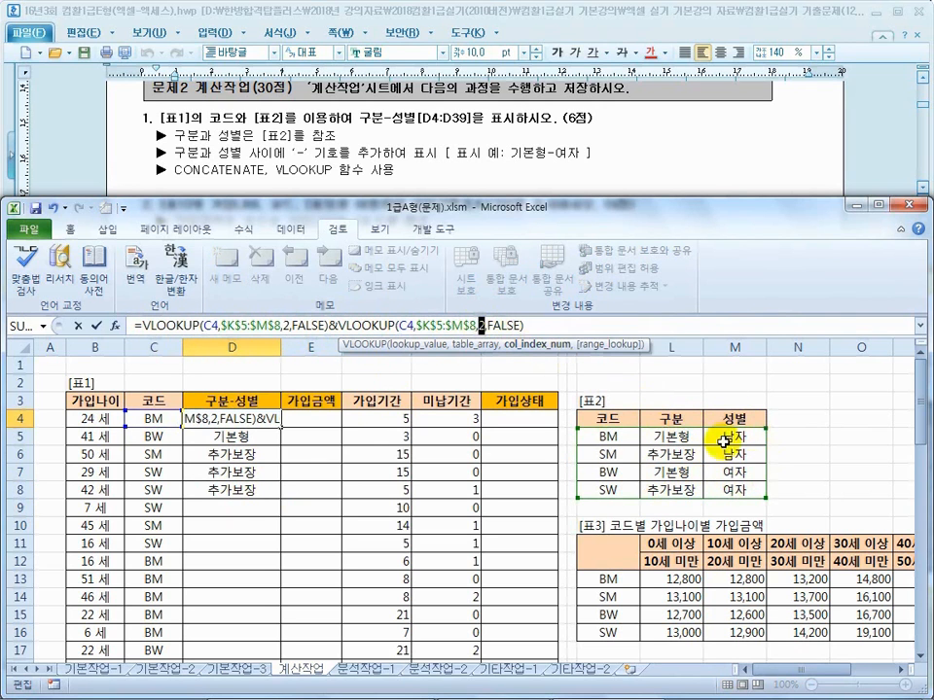
type("3")
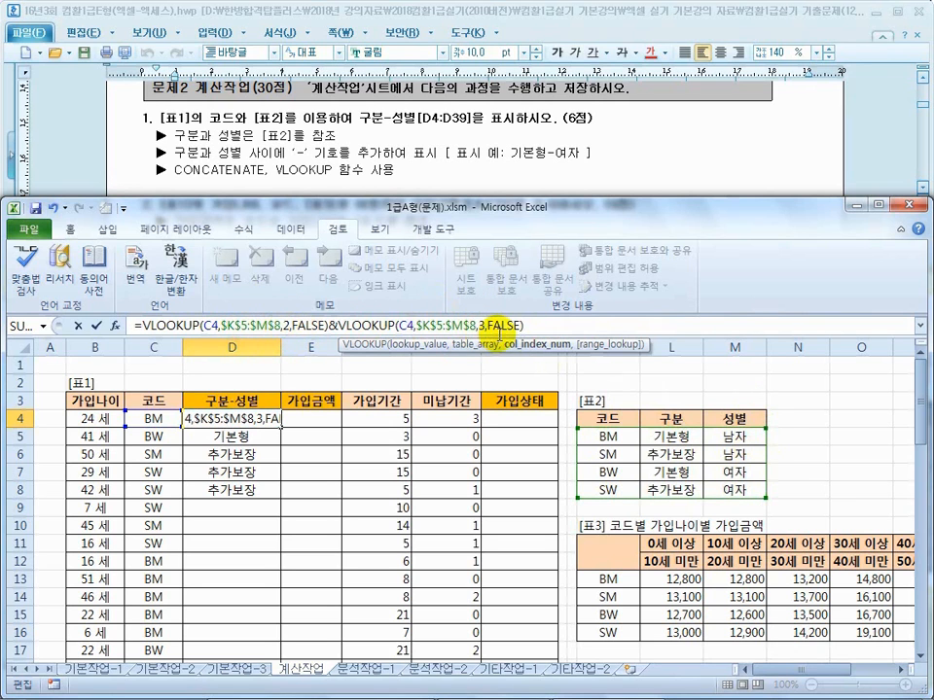
key("Return")
left_click(275, 421)
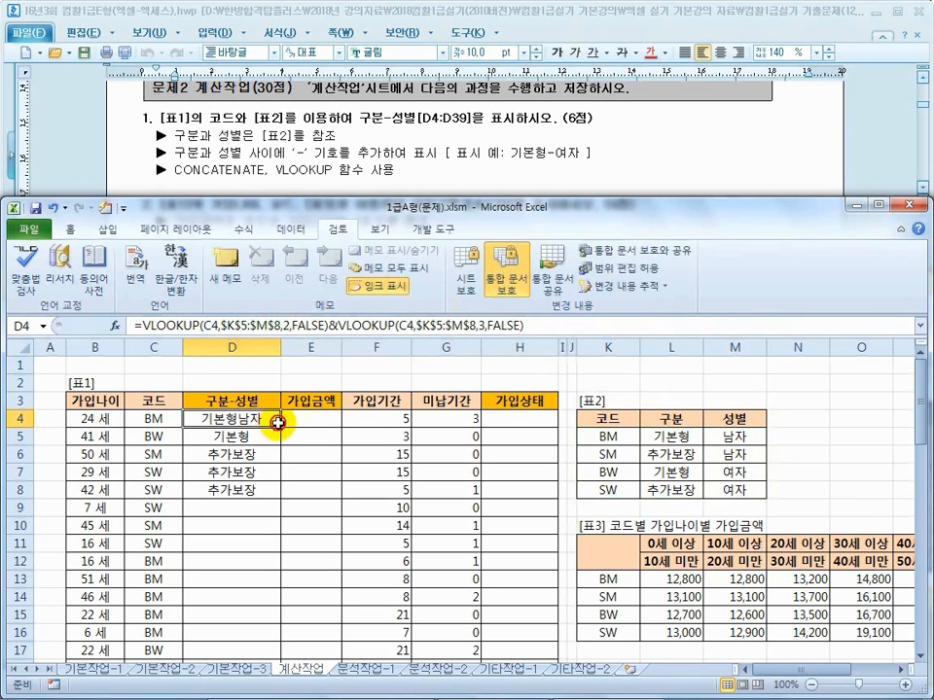
left_click_drag(281, 426, 272, 500)
- Insert "-"& between the two VLOOKUPs in D4 and fill the formula down to D8
left_click(261, 418)
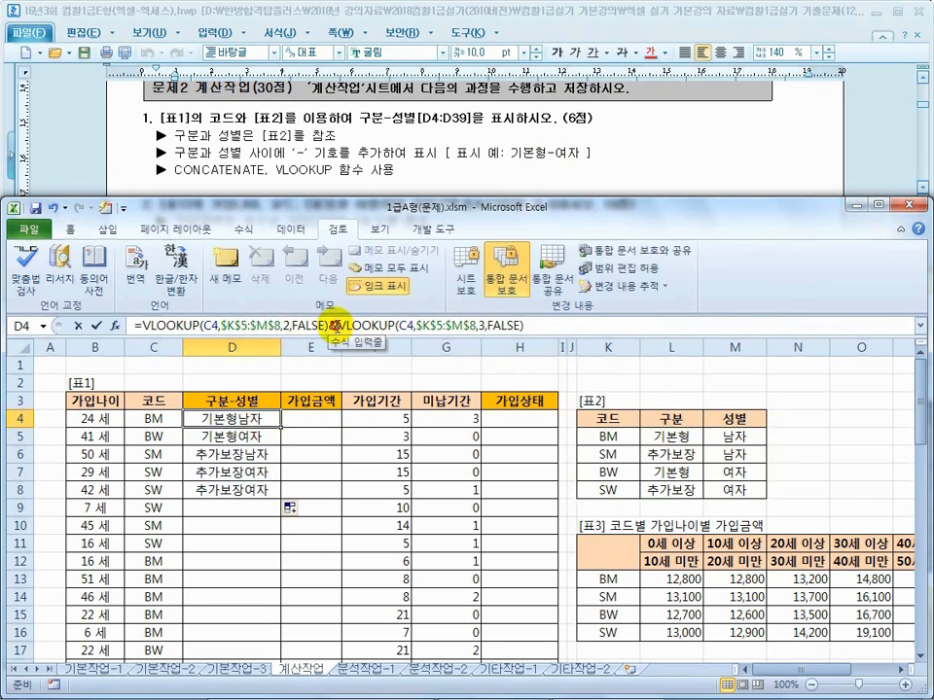
left_click(369, 331)
type("\"")
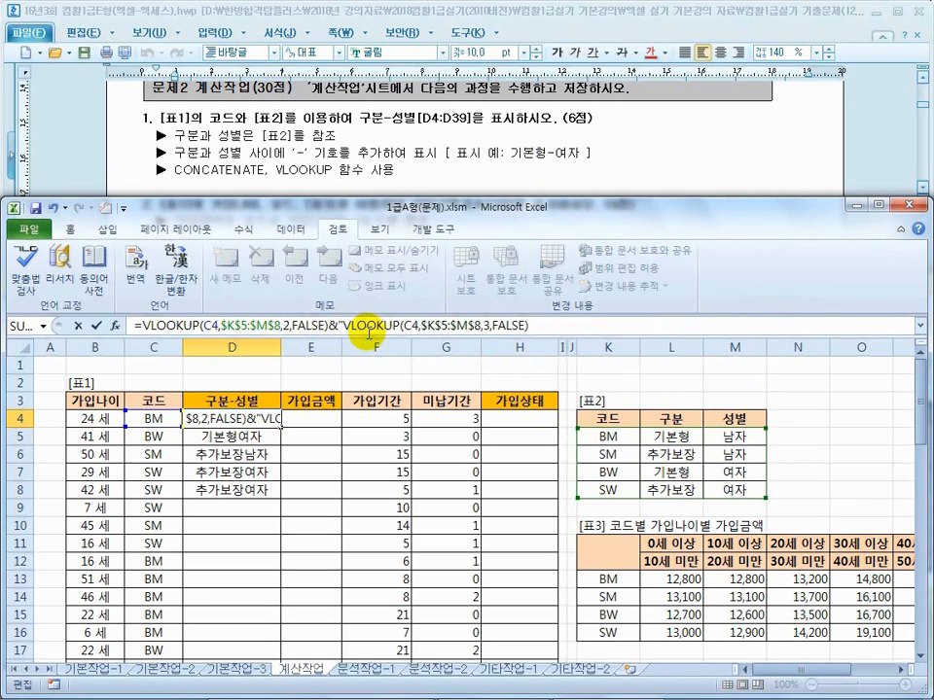
type("-\"&")
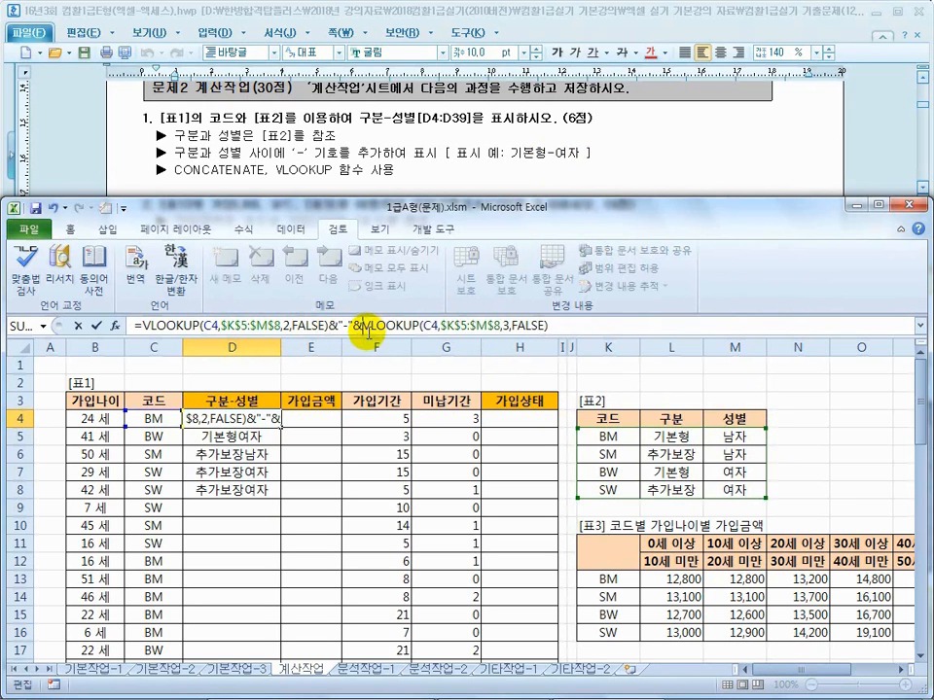
key("Return")
left_click(275, 423)
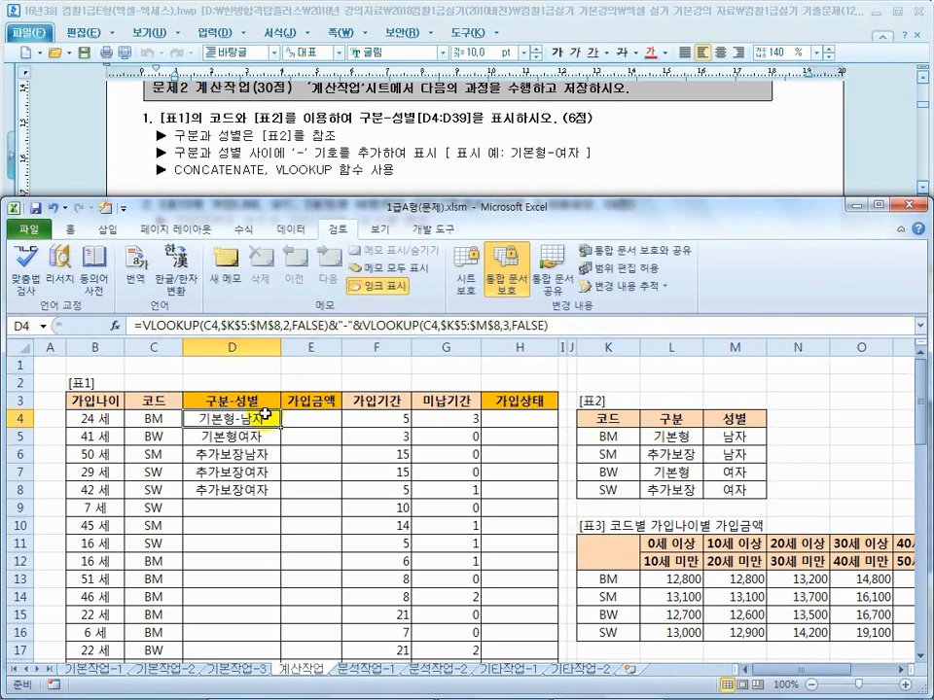
left_click_drag(279, 425, 284, 499)
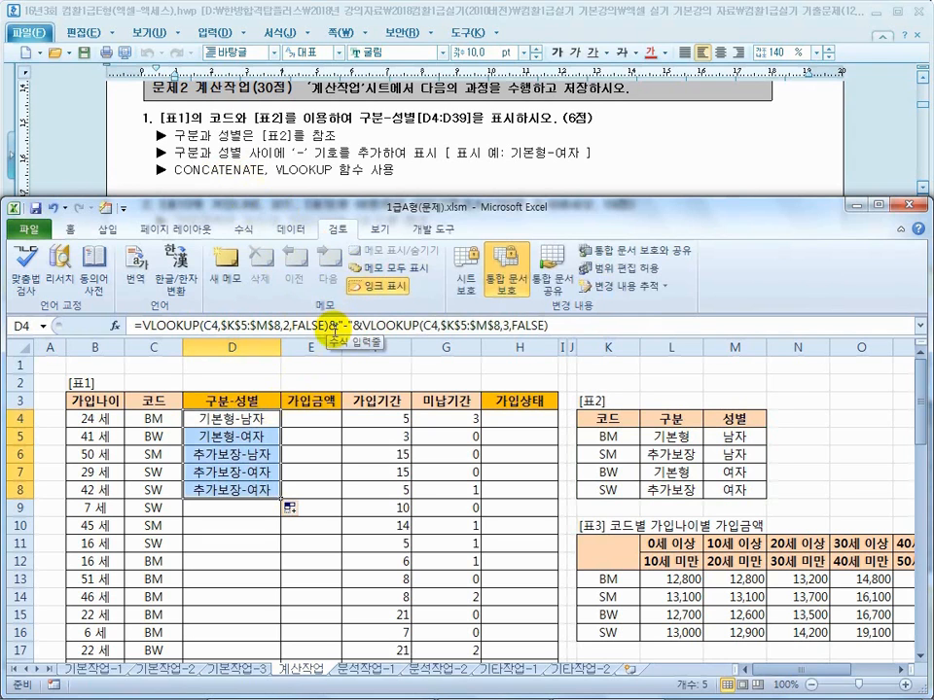
- Rewrite the D4 formula as =CONCATENATE(VLOOKUP(C4,$K$5:$M$8,2,FALSE),"-",VLOOKUP(C4,$K$5:$M$8,3,FALSE))
left_click(246, 413)
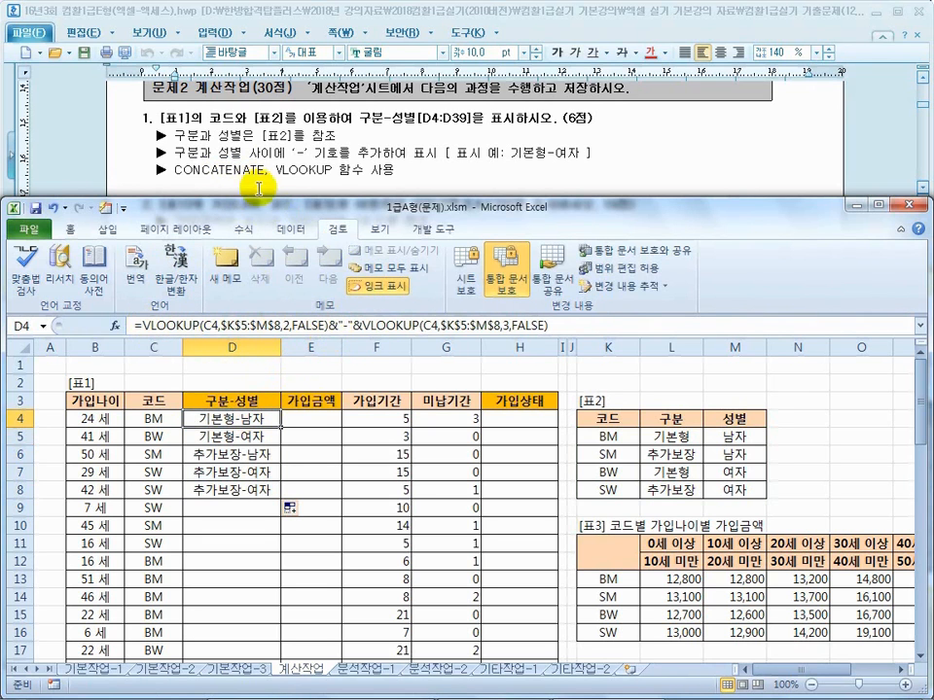
left_click(176, 326)
type("ca")
key("BackSpace")
type("on")
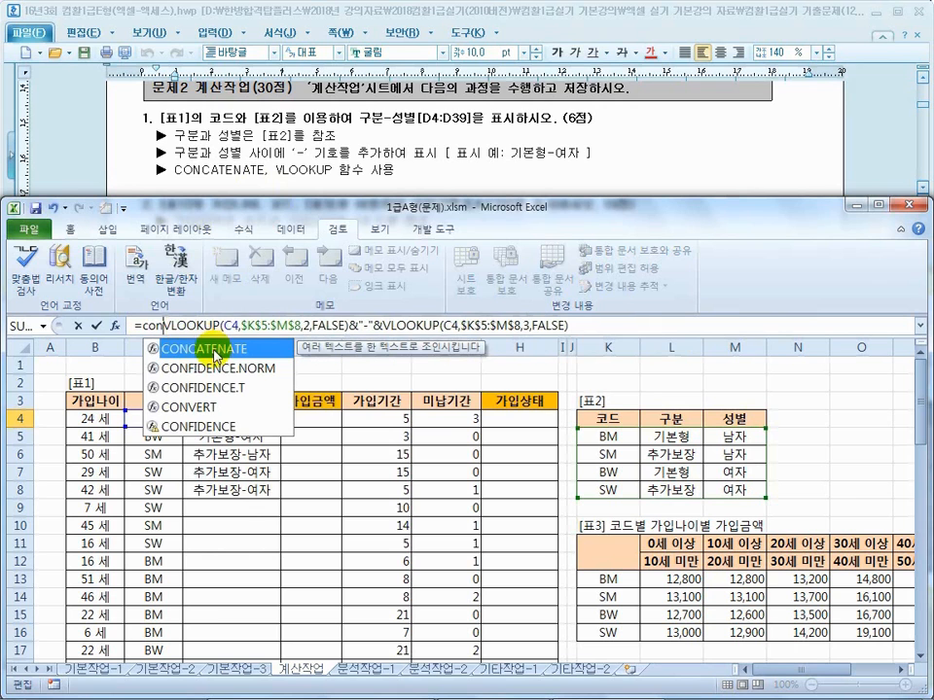
double_click(214, 356)
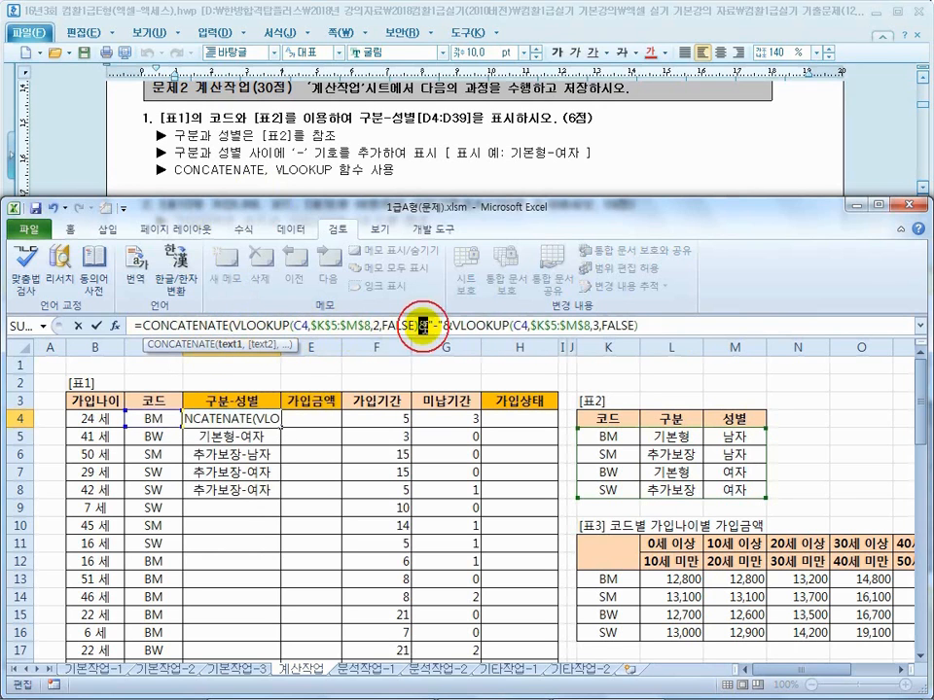
type(",2")
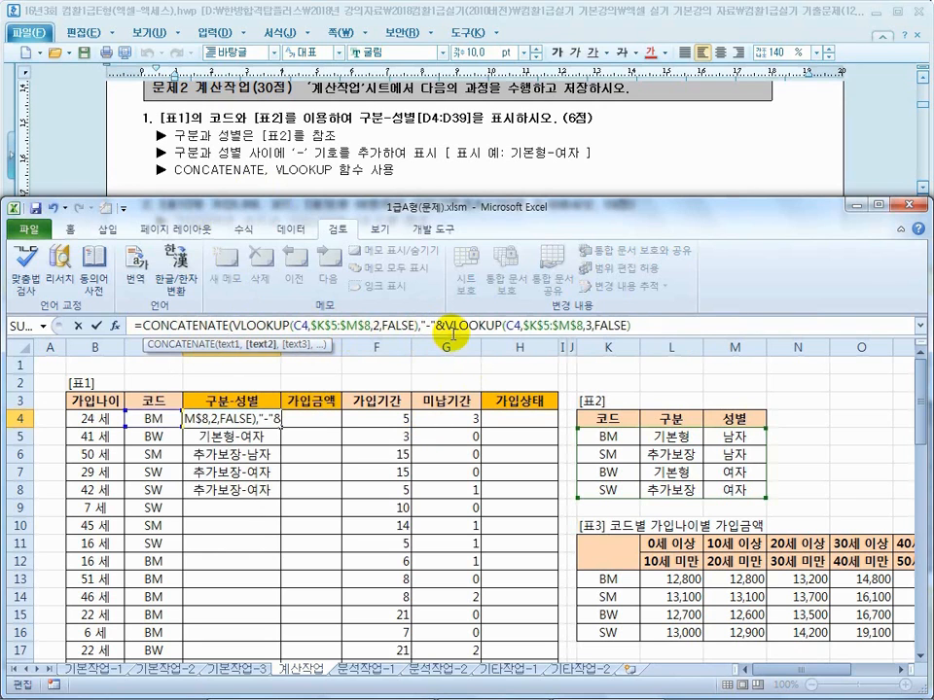
type(",")
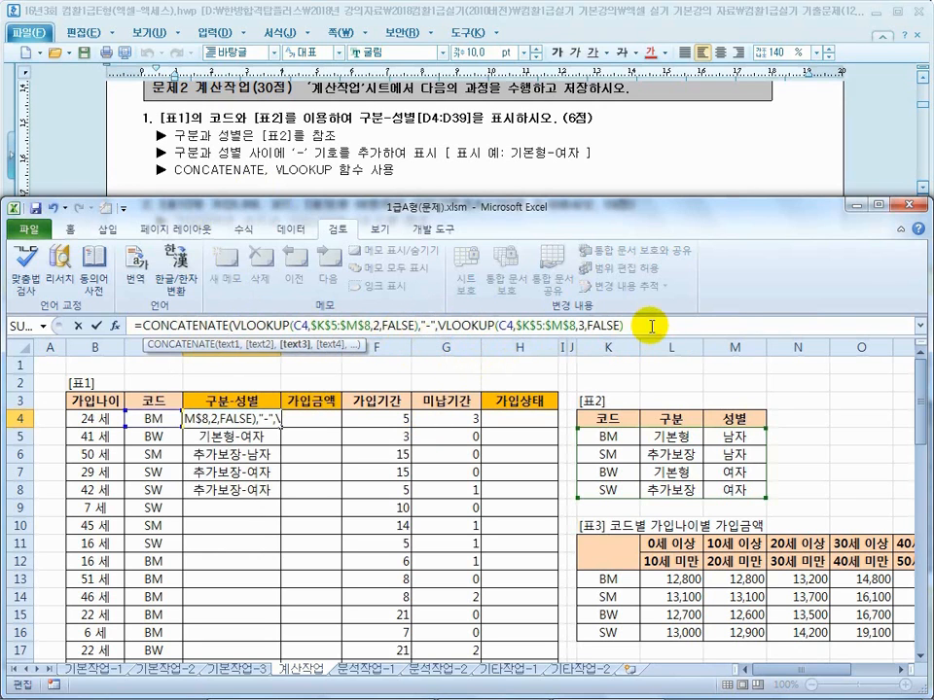
key("Return")
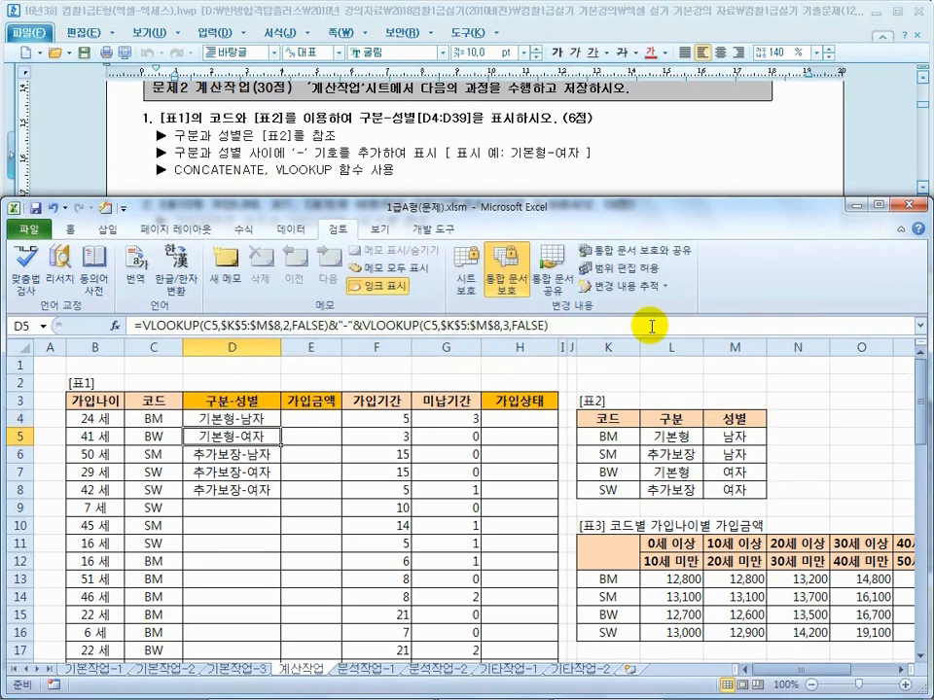
- Fill the D4 CONCATENATE formula down through D39
left_click(276, 425)
left_click_drag(280, 428, 277, 637)
scroll(225, 578, "up", 4)
scroll(226, 578, "up", 4)
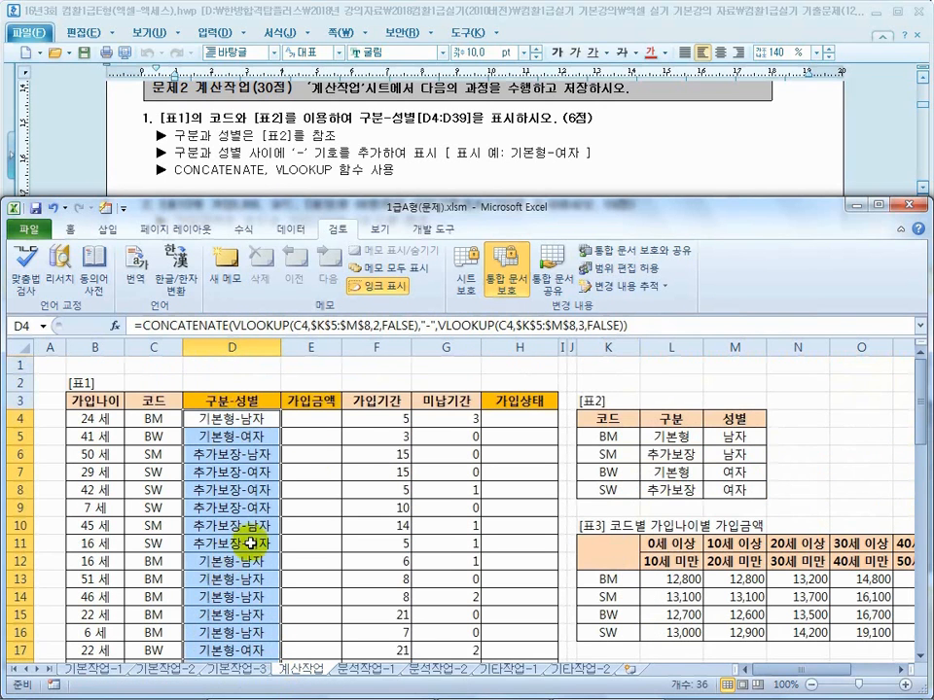
- Read task 2 on 가입금액 in E4:E39 and relate the 가입나이 column to the codes and age headers of 표3
left_click(311, 421)
left_click(281, 153)
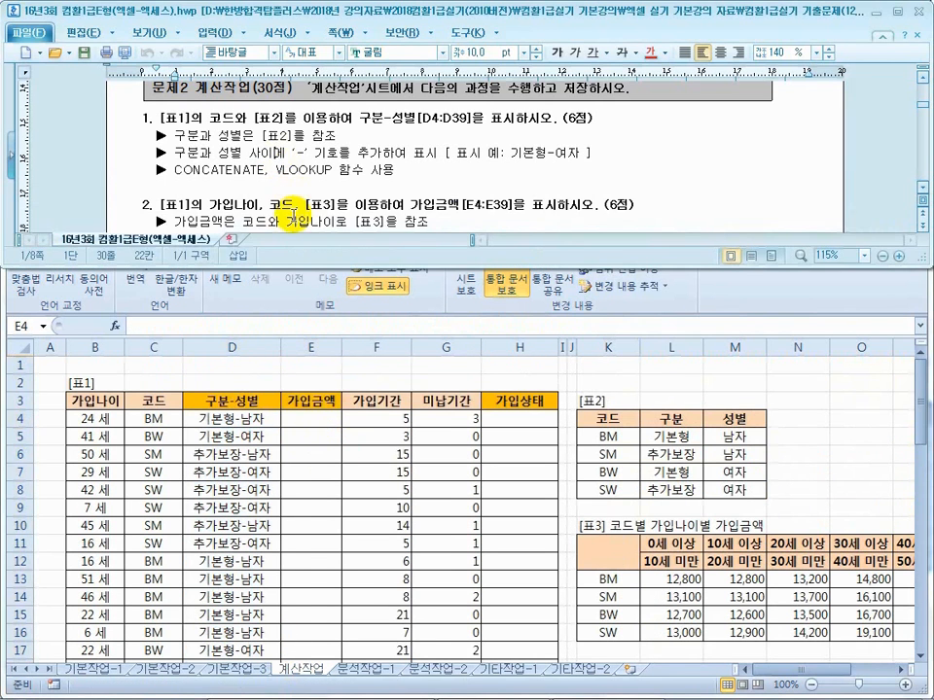
scroll(263, 165, "down", 2)
left_click_drag(202, 167, 292, 166)
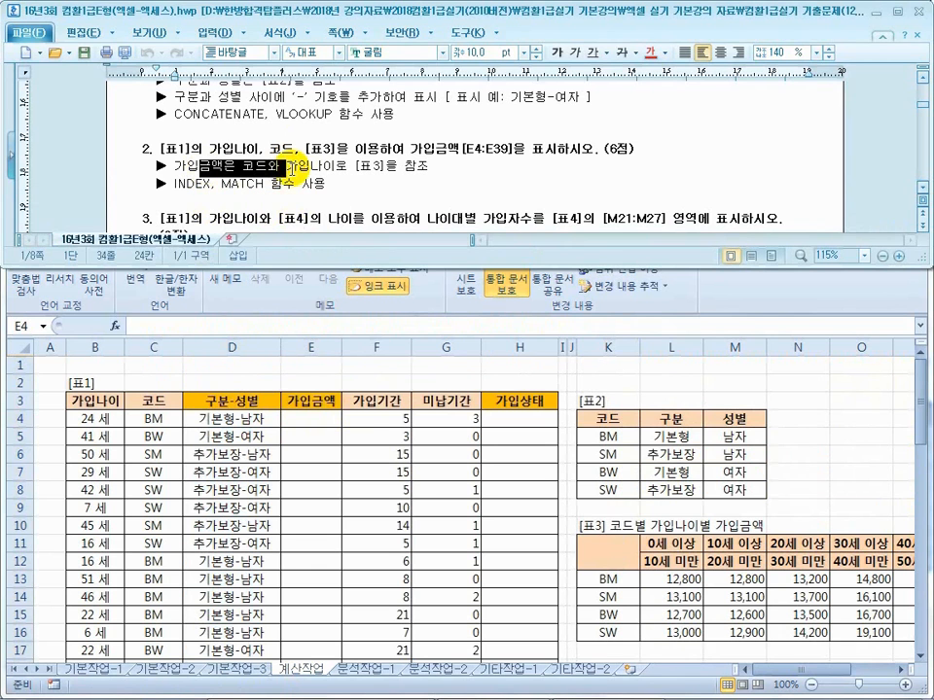
left_click(97, 443)
left_click_drag(97, 440, 97, 525)
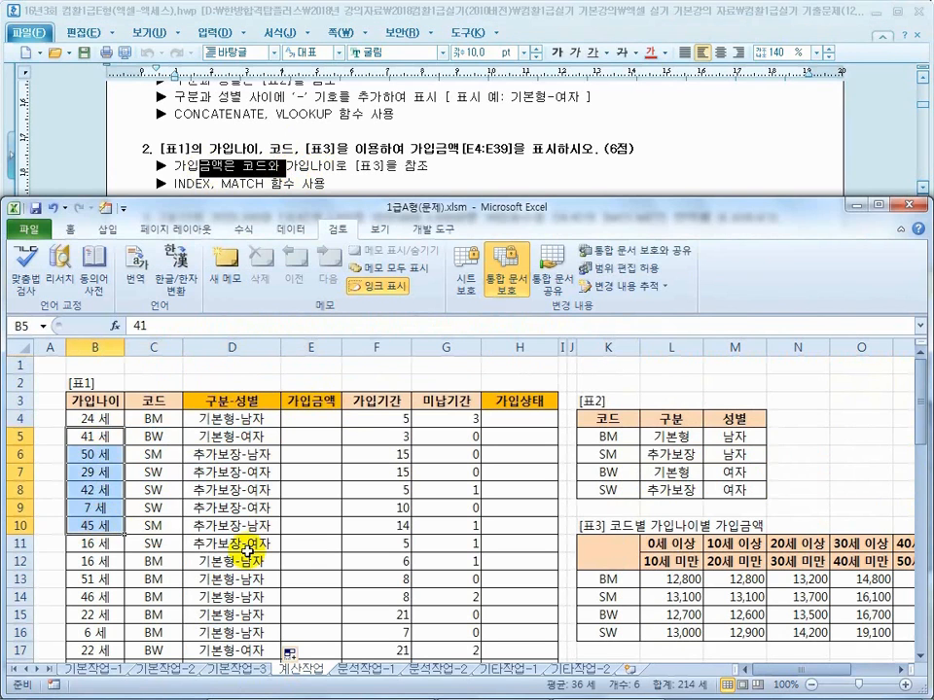
left_click_drag(605, 580, 605, 649)
left_click_drag(661, 545, 795, 546)
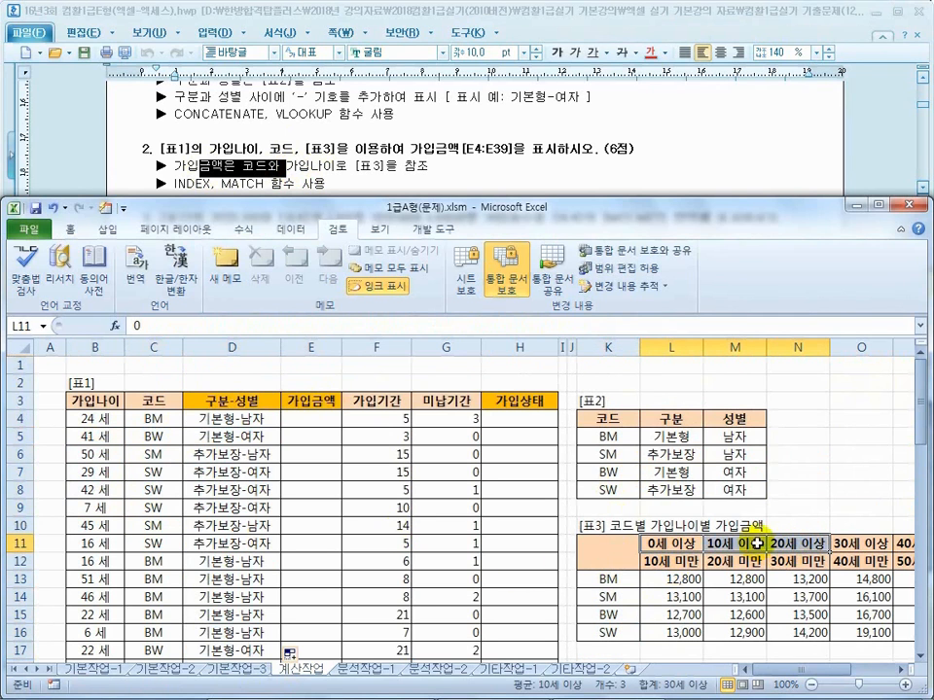
- Examine the full width of 표3, comparing the 이상 and 미만 age header rows, the codes and the amounts
left_click(900, 671)
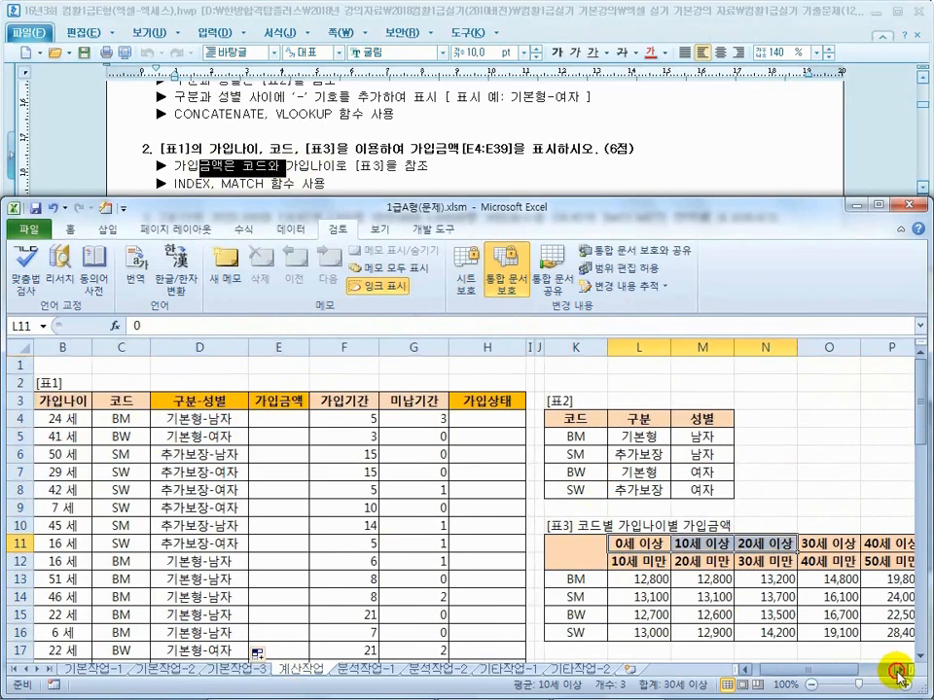
left_click(900, 672)
left_click(900, 671)
left_click(899, 671)
left_click_drag(440, 545, 834, 546)
left_click_drag(429, 563, 809, 564)
left_click(417, 543)
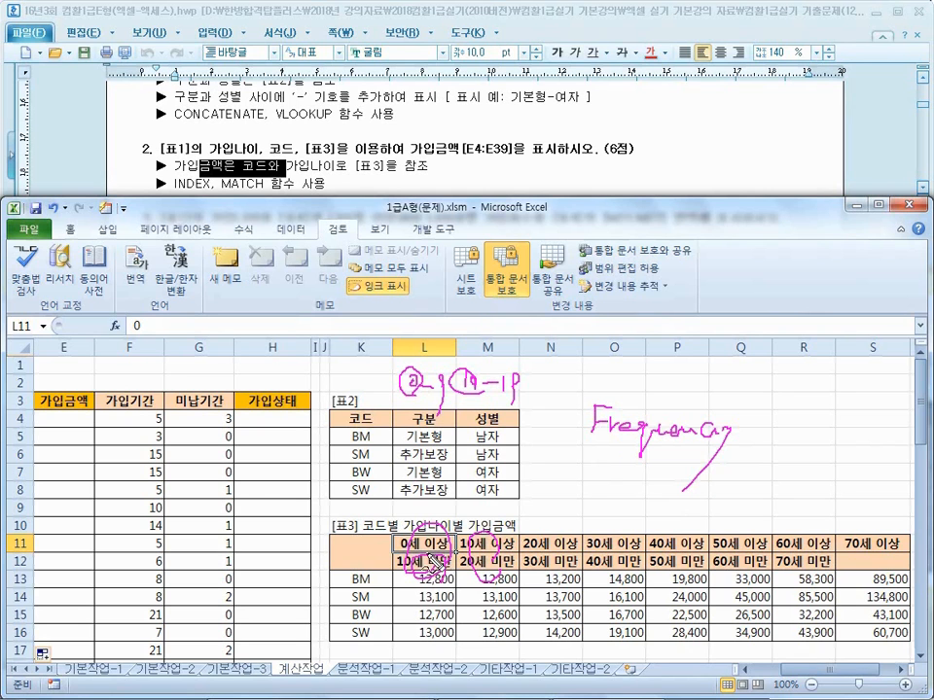
key("Escape")
left_click_drag(425, 543, 843, 631)
left_click_drag(360, 582, 375, 648)
left_click_drag(800, 672, 749, 668)
- Check the functions required by task 2 against the code range K13:K16 and the age header row 11 of 표3
left_click(311, 418)
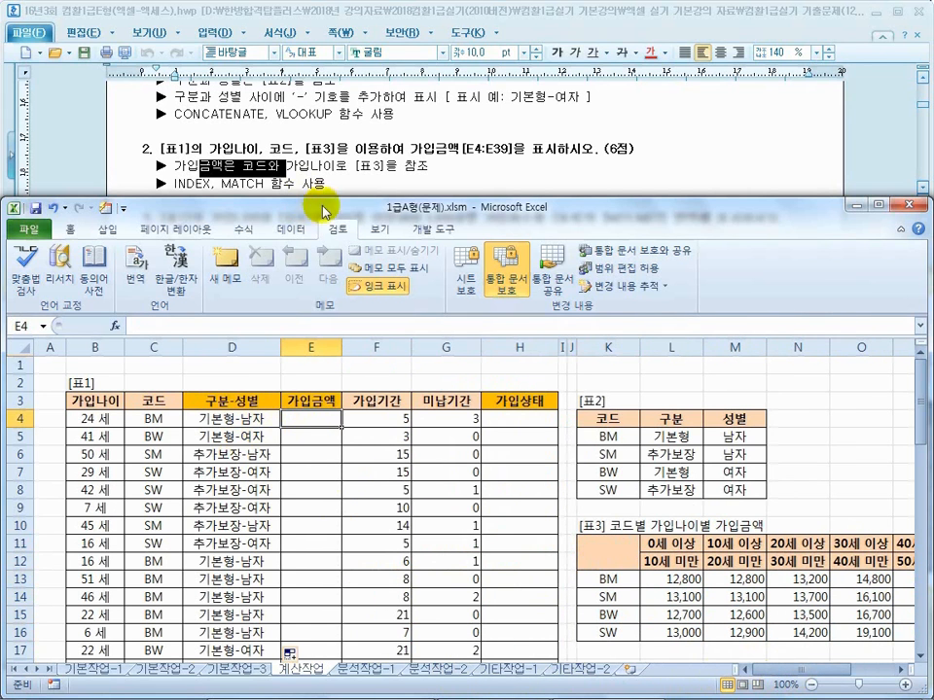
left_click_drag(673, 545, 860, 543)
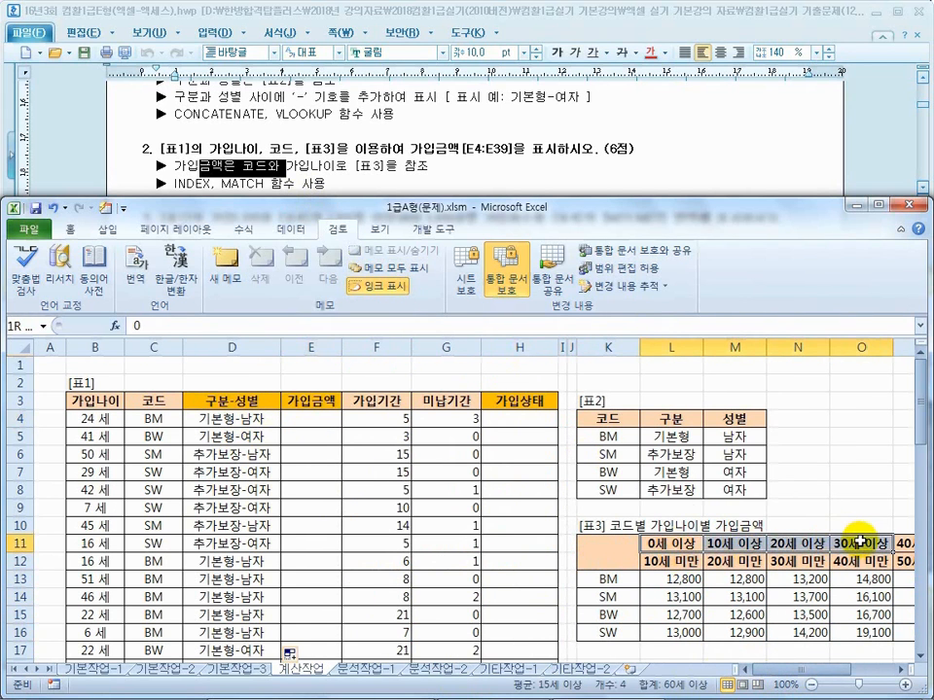
left_click_drag(615, 578, 615, 632)
left_click_drag(671, 545, 725, 545)
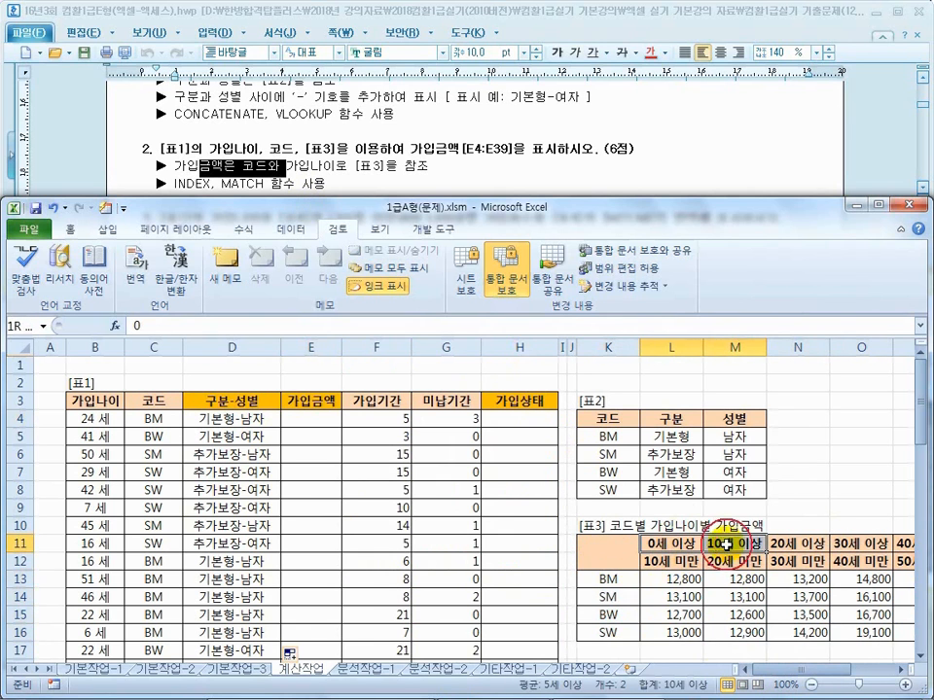
left_click_drag(609, 578, 621, 631)
left_click_drag(611, 578, 611, 630)
left_click(676, 546)
left_click_drag(715, 544, 834, 558)
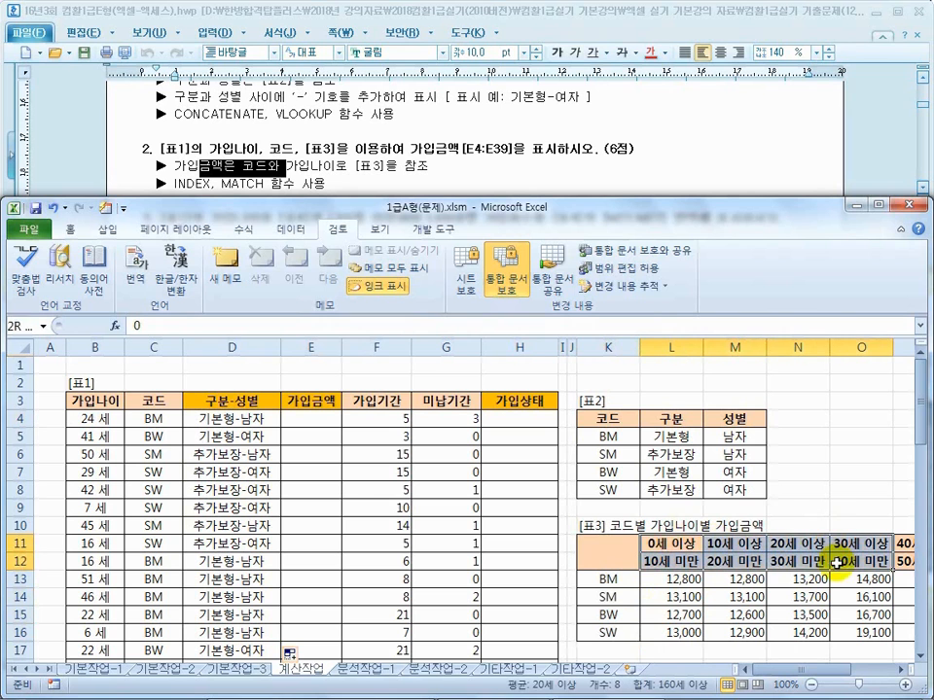
left_click(180, 183)
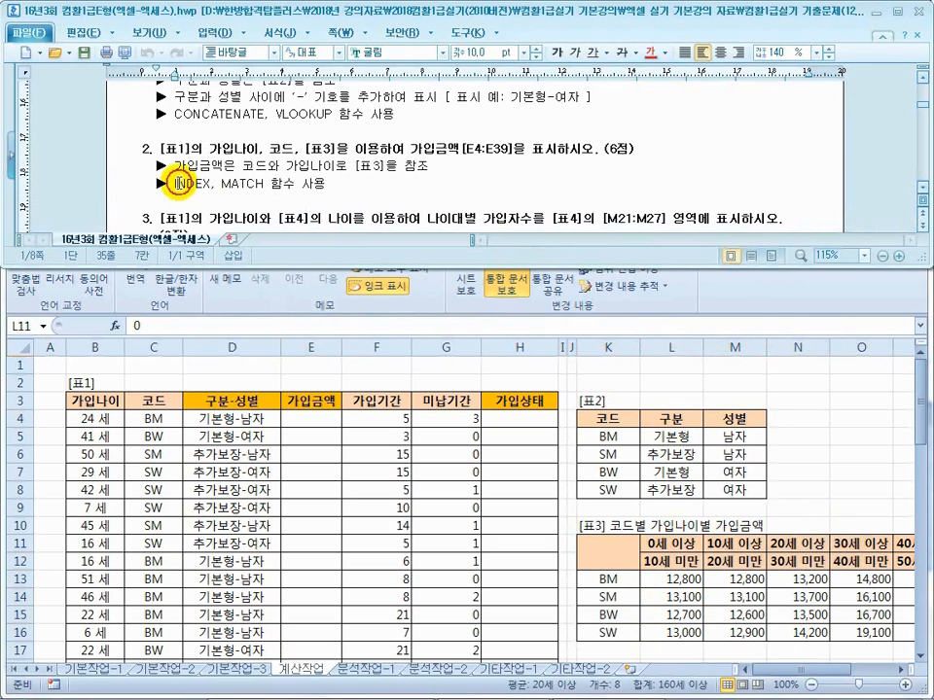
left_click(608, 580)
left_click_drag(608, 580, 609, 632)
left_click_drag(673, 542, 804, 543)
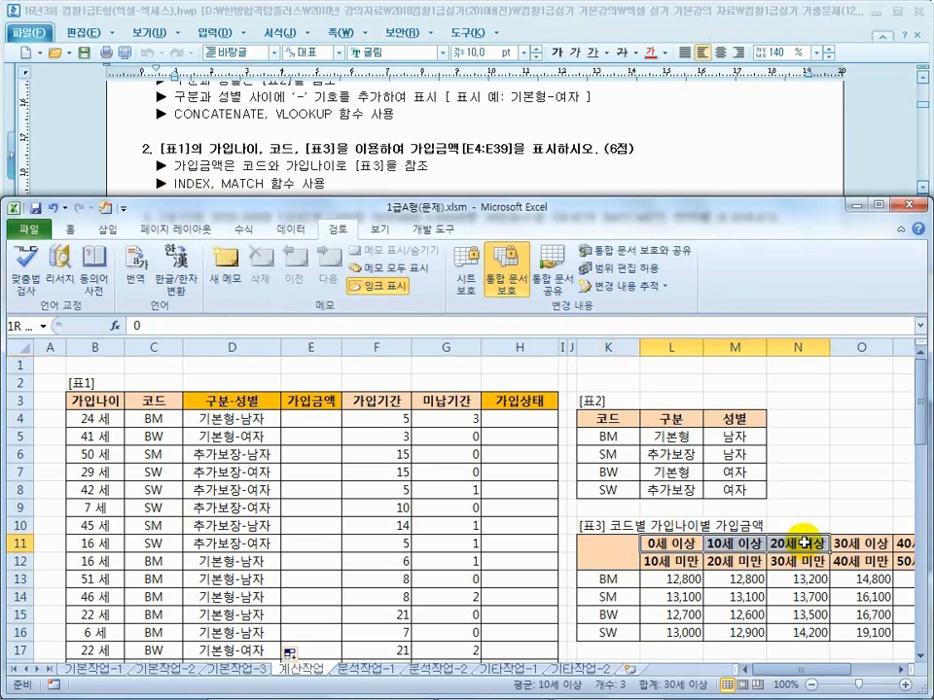
left_click_drag(619, 581, 620, 626)
- Enter =MATCH(C4,$K$13:$K$16,0) in E4 to find the code's row position and fill it down to E8
left_click(307, 419)
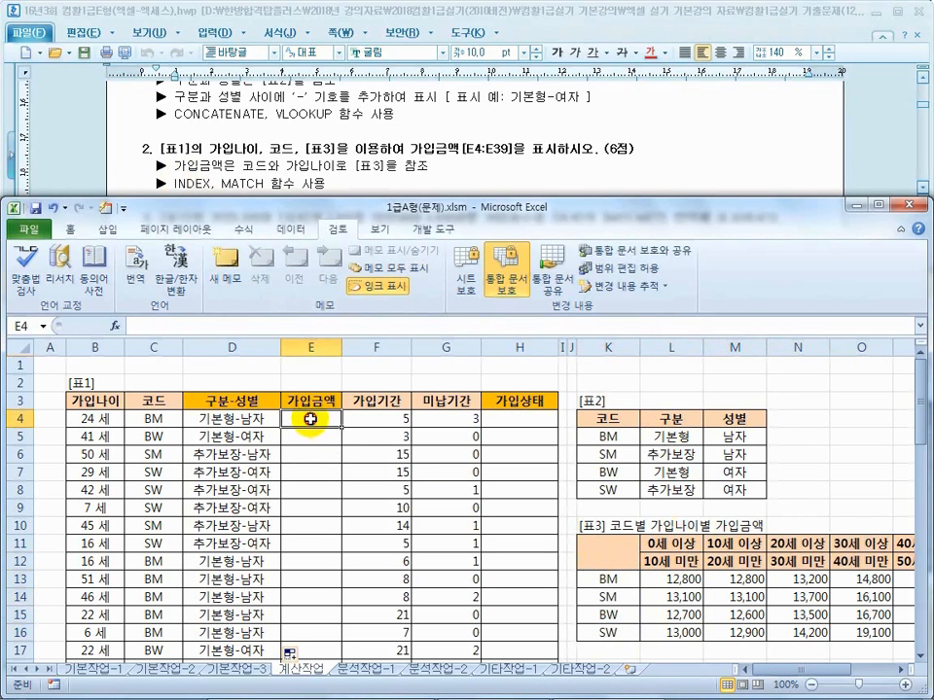
type("match(")
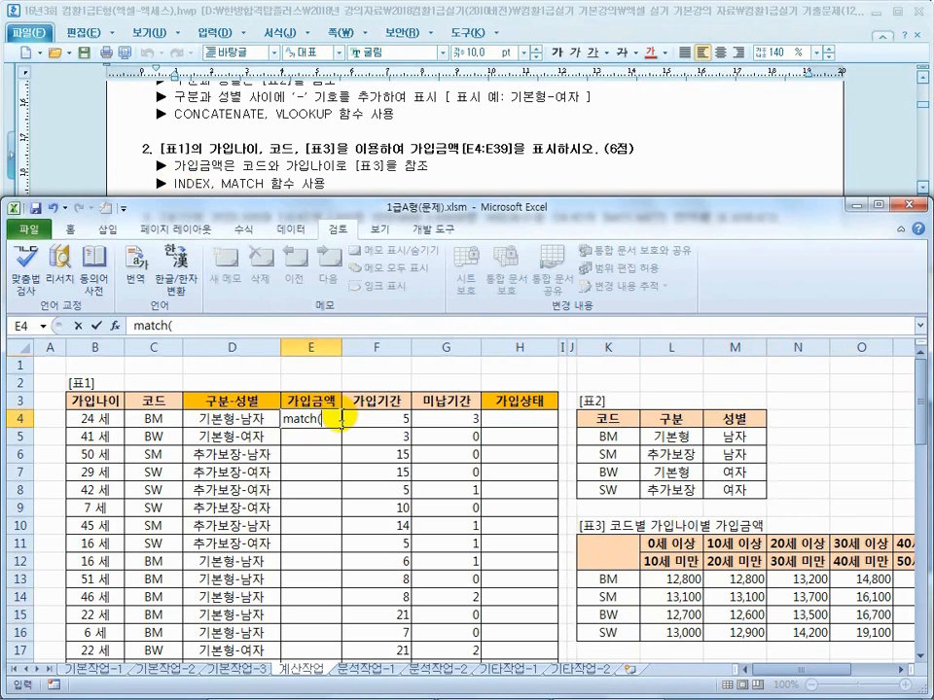
left_click(158, 419)
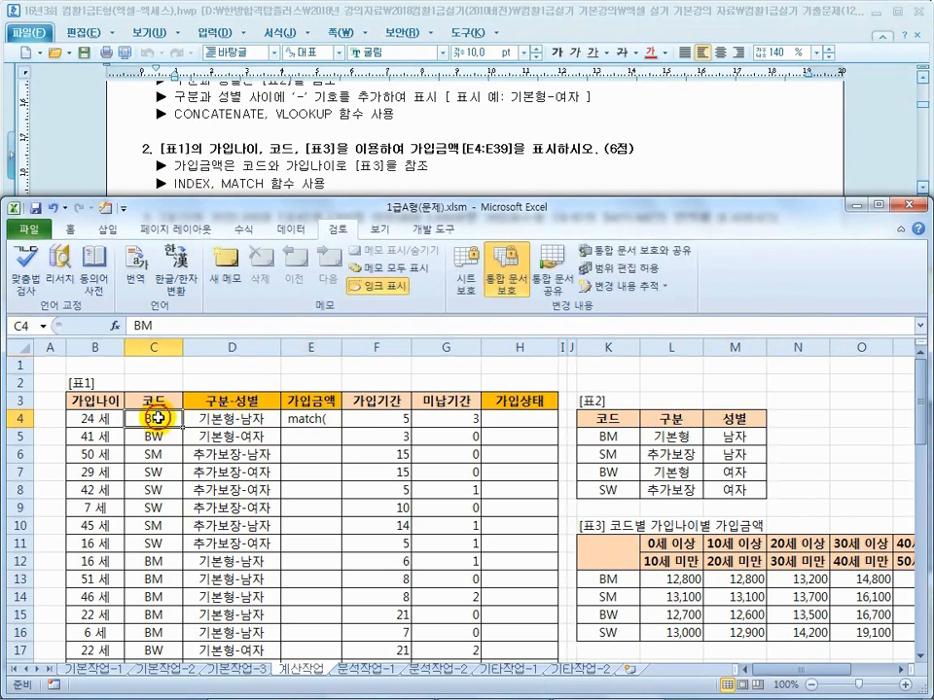
left_click(308, 418)
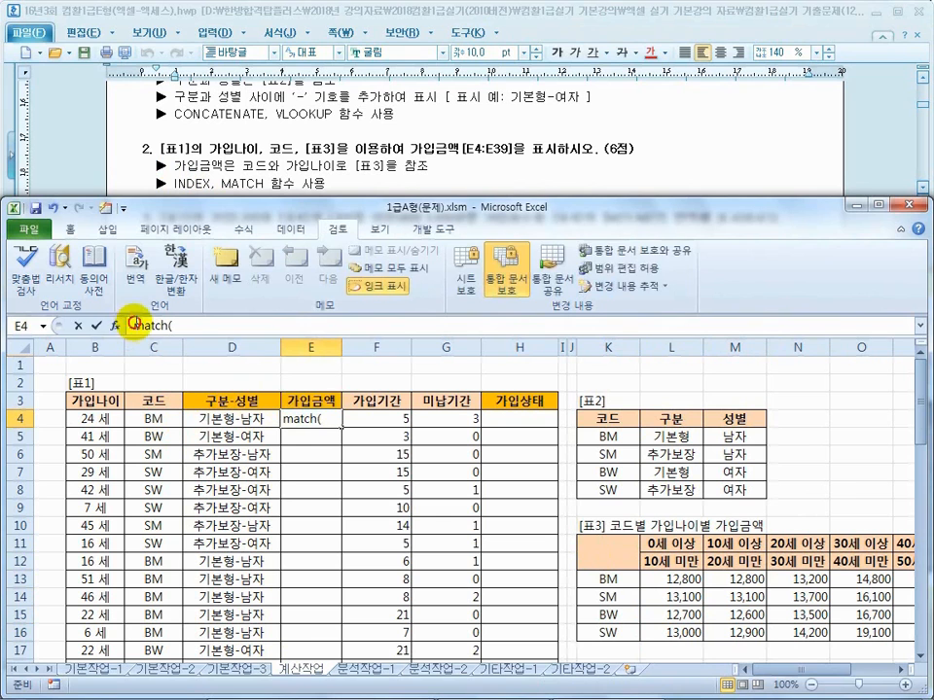
left_click(156, 326)
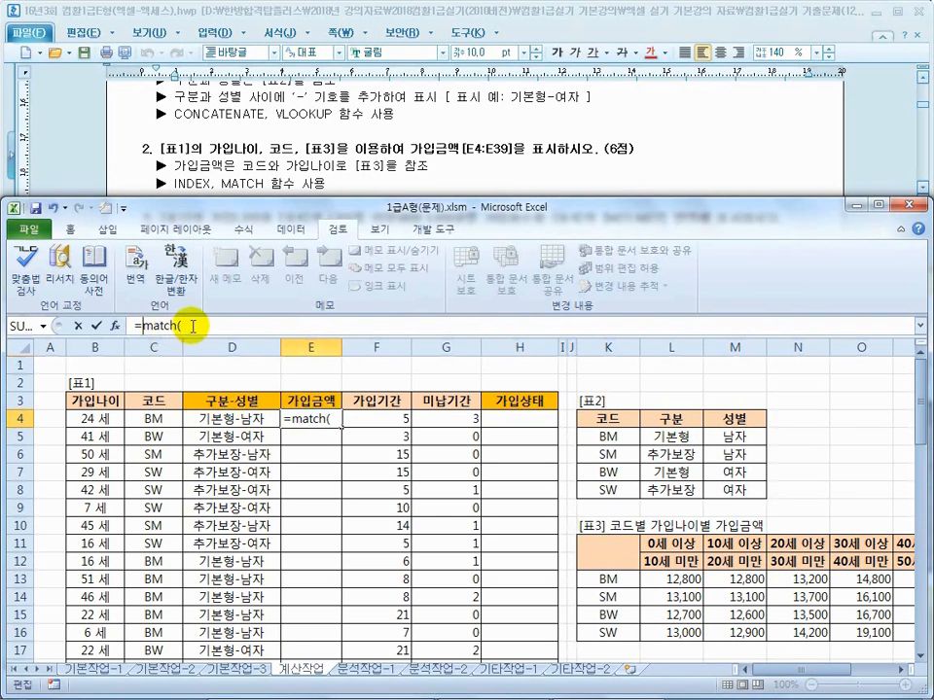
left_click(192, 326)
left_click(154, 419)
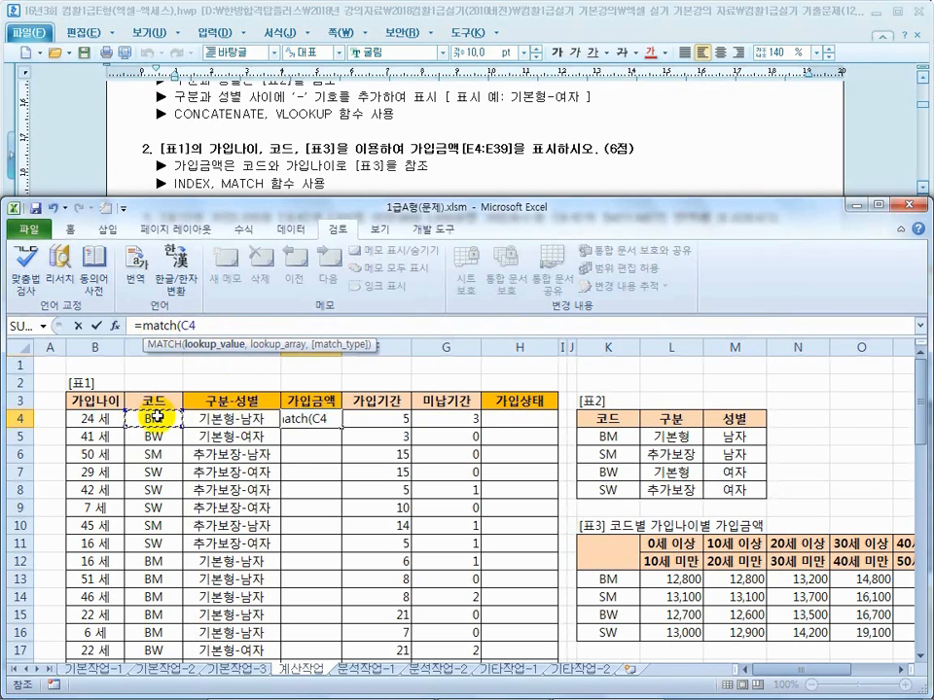
type(",")
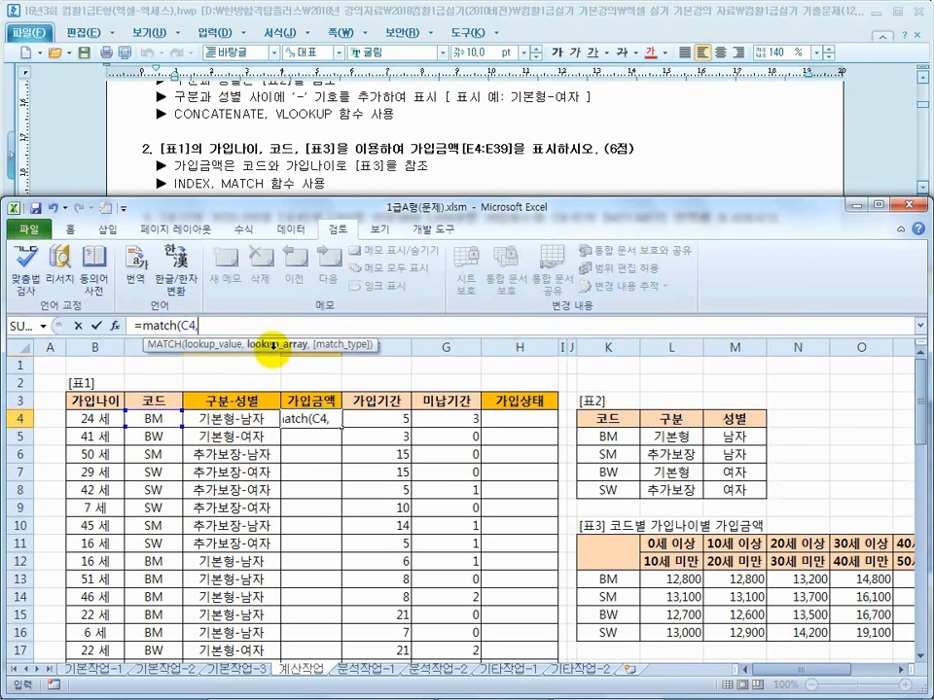
left_click_drag(604, 581, 607, 631)
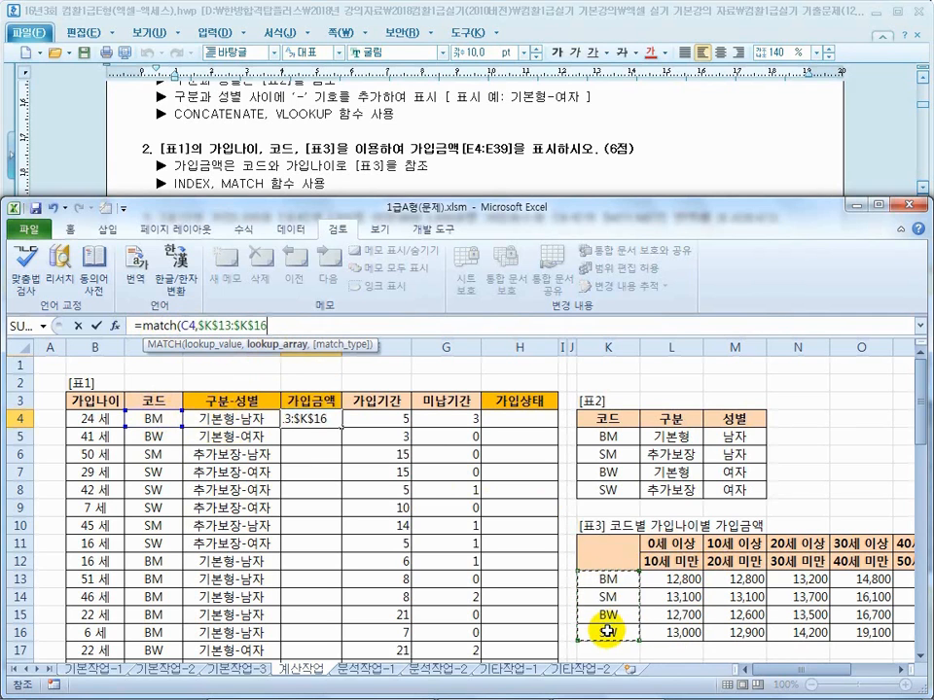
type(",")
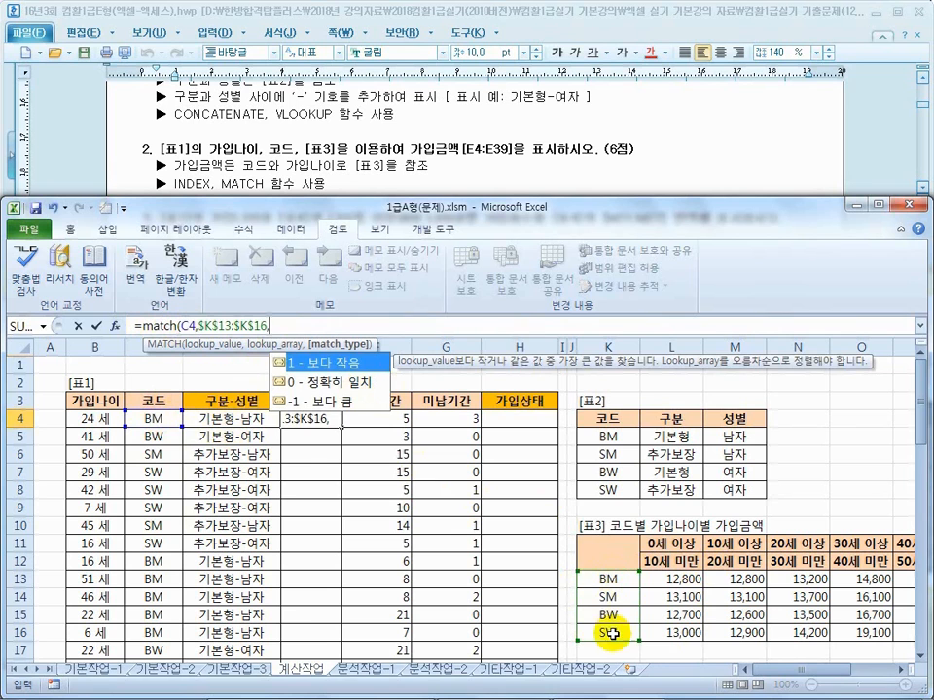
double_click(330, 385)
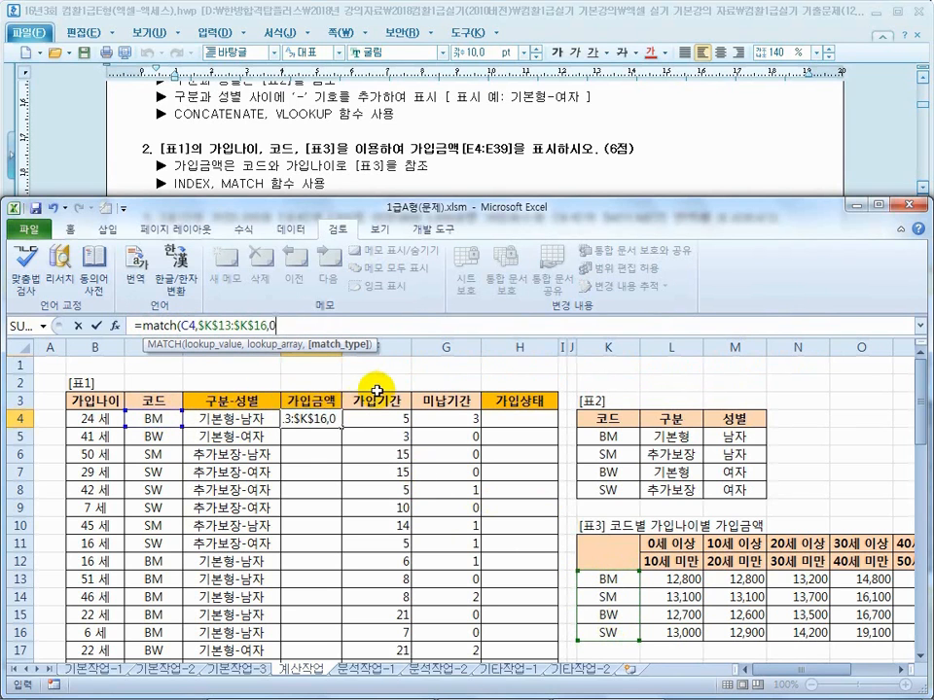
type(")")
key("Return")
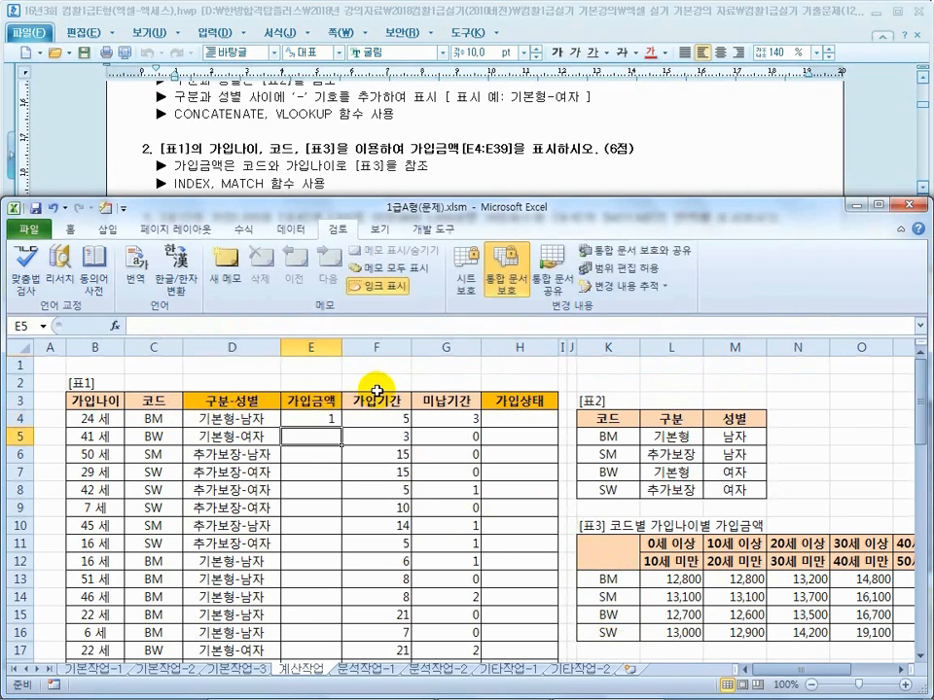
left_click(311, 419)
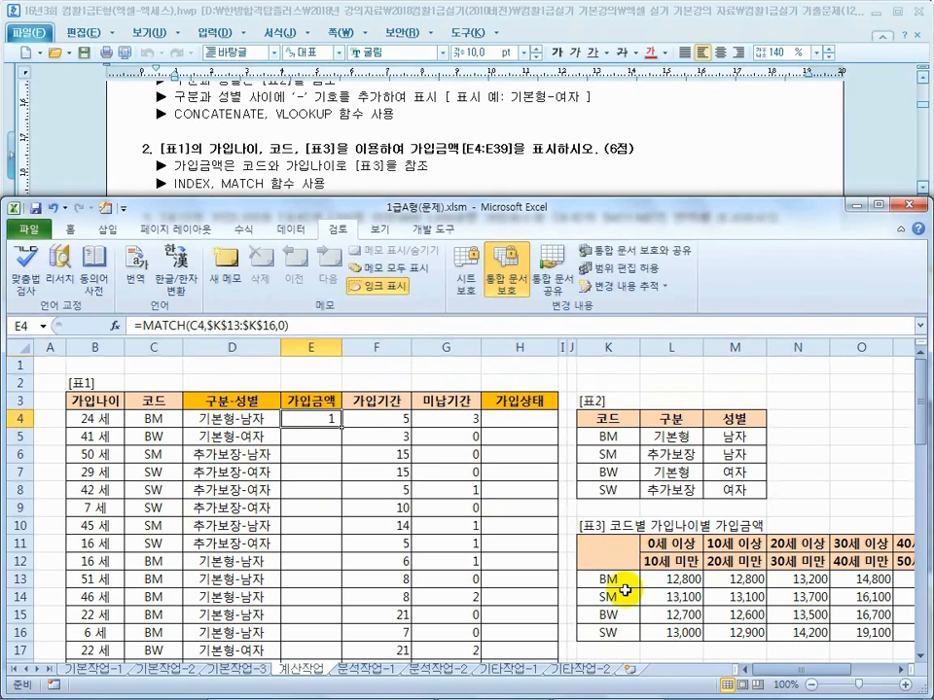
left_click_drag(341, 426, 322, 496)
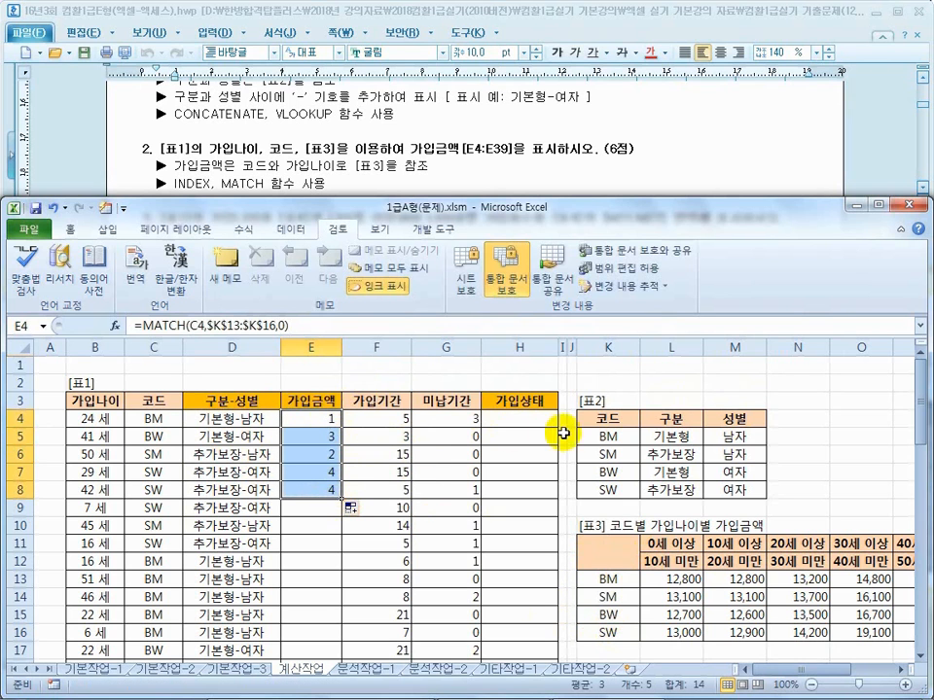
- Widen column I and enter =MATCH(B4,$L$11:$S$11,1) in I4 to find the age bracket's column position
left_click_drag(566, 347, 591, 347)
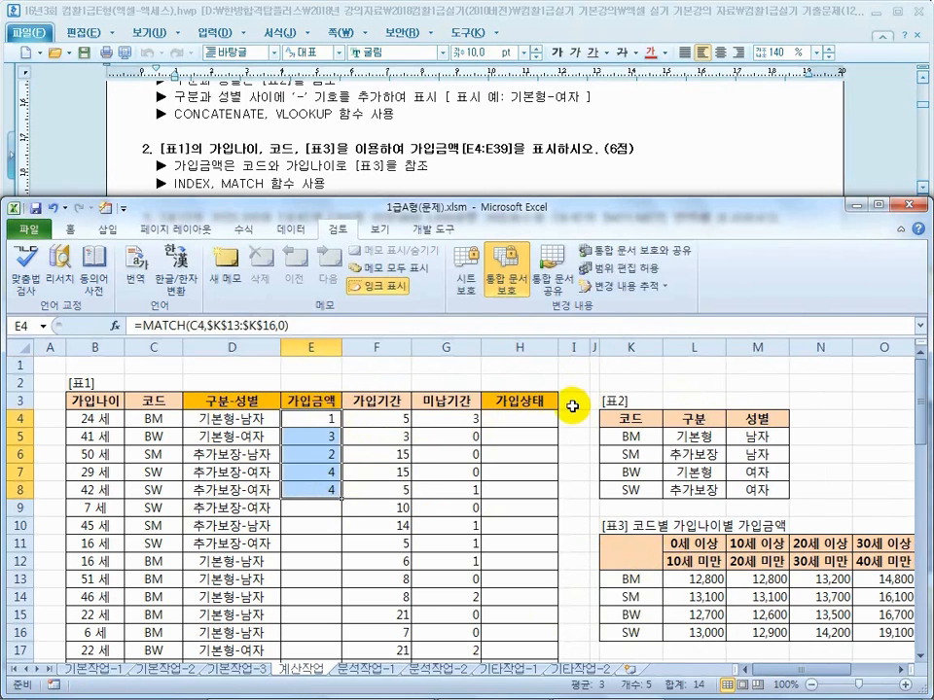
left_click(575, 416)
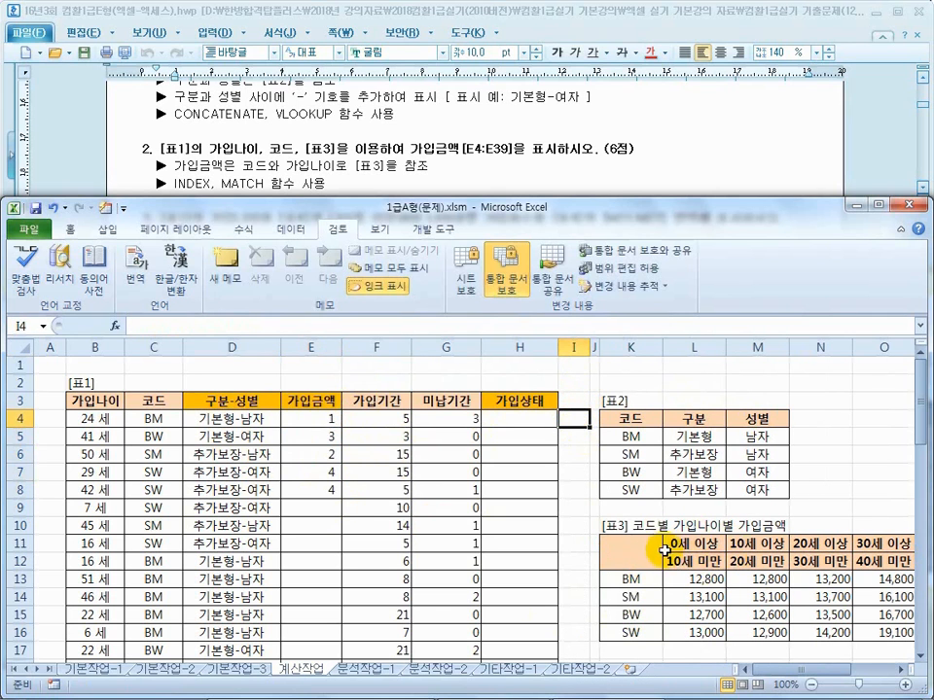
type("=match")
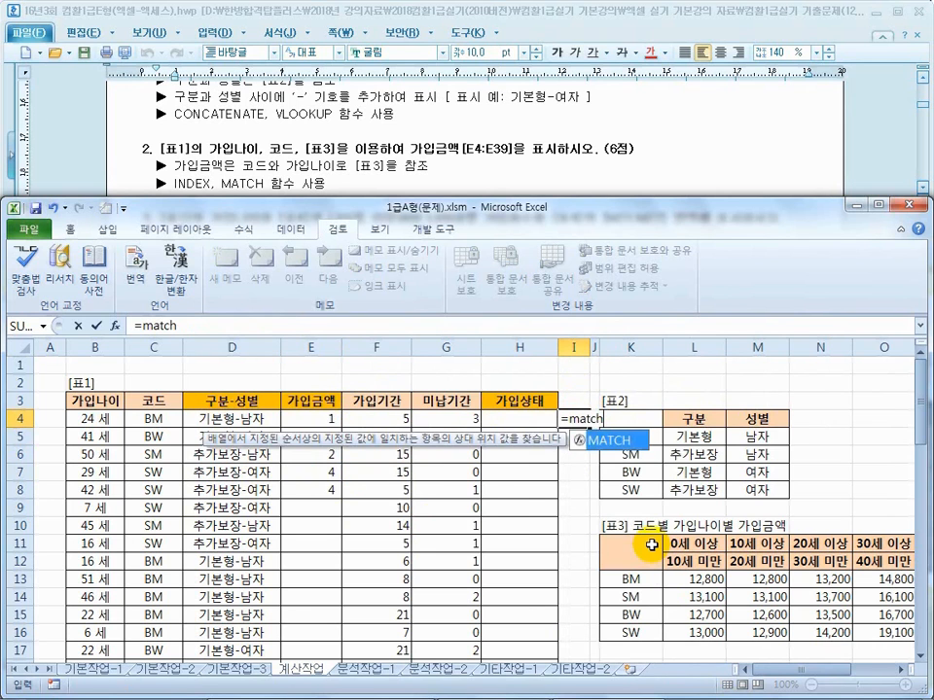
type("(B4")
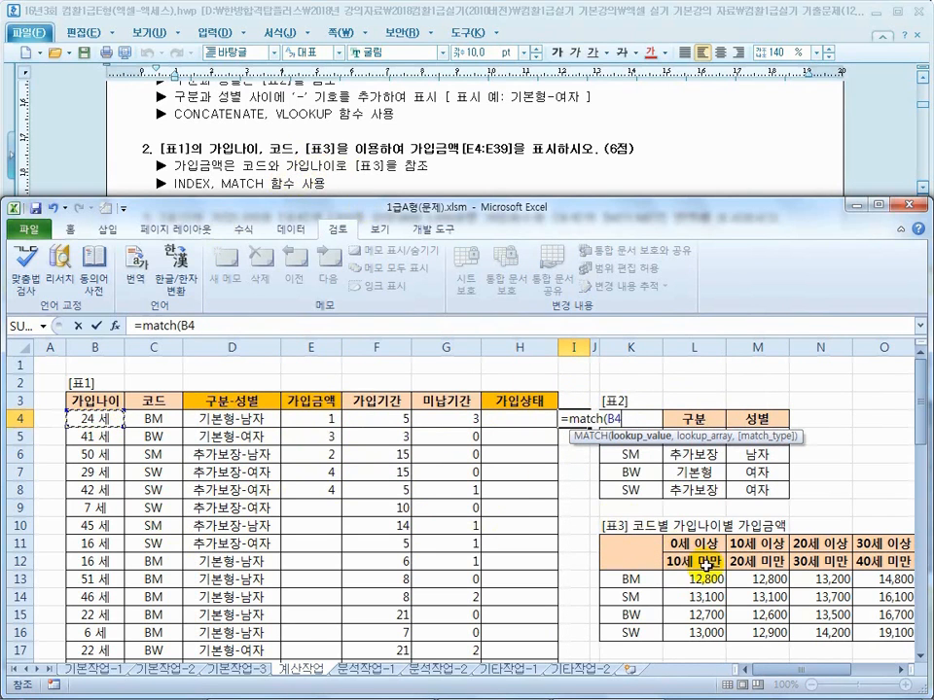
type(",")
left_click_drag(680, 545, 796, 551)
left_click_drag(290, 563, 724, 567)
left_click_drag(296, 544, 757, 550)
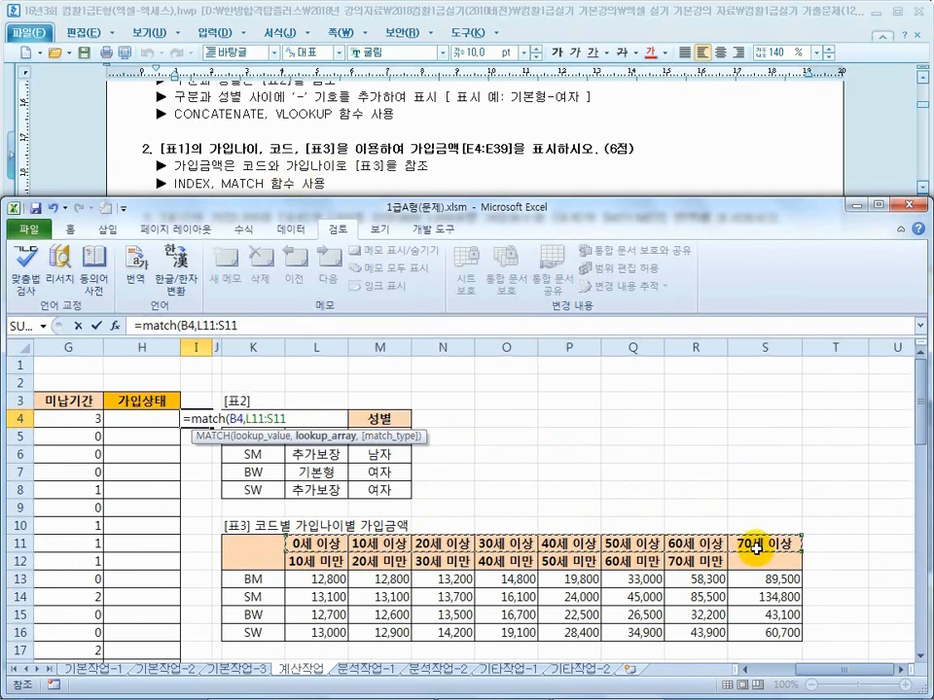
key("F4")
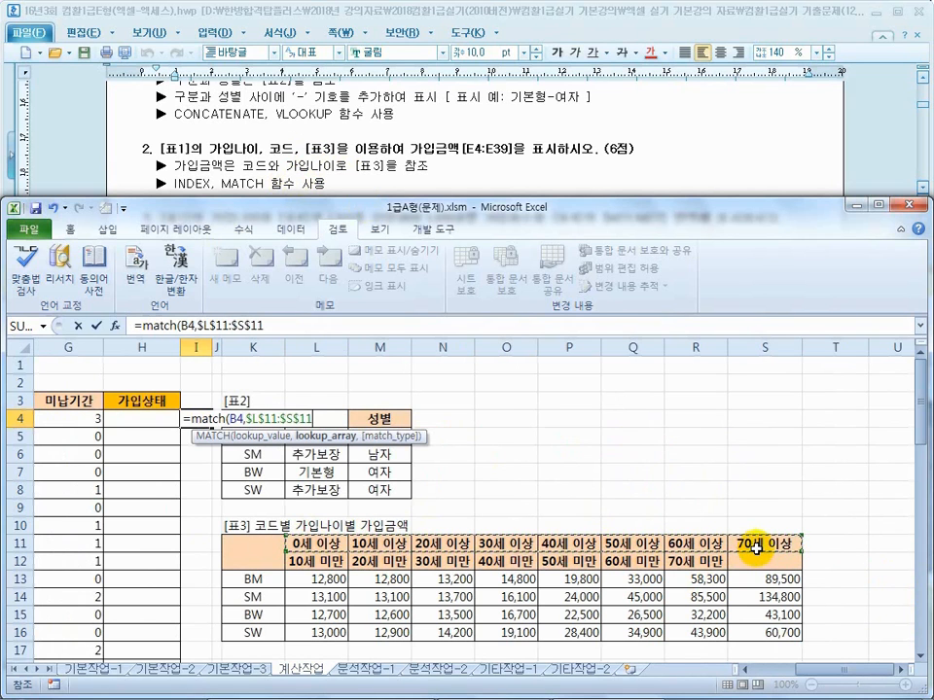
type(",")
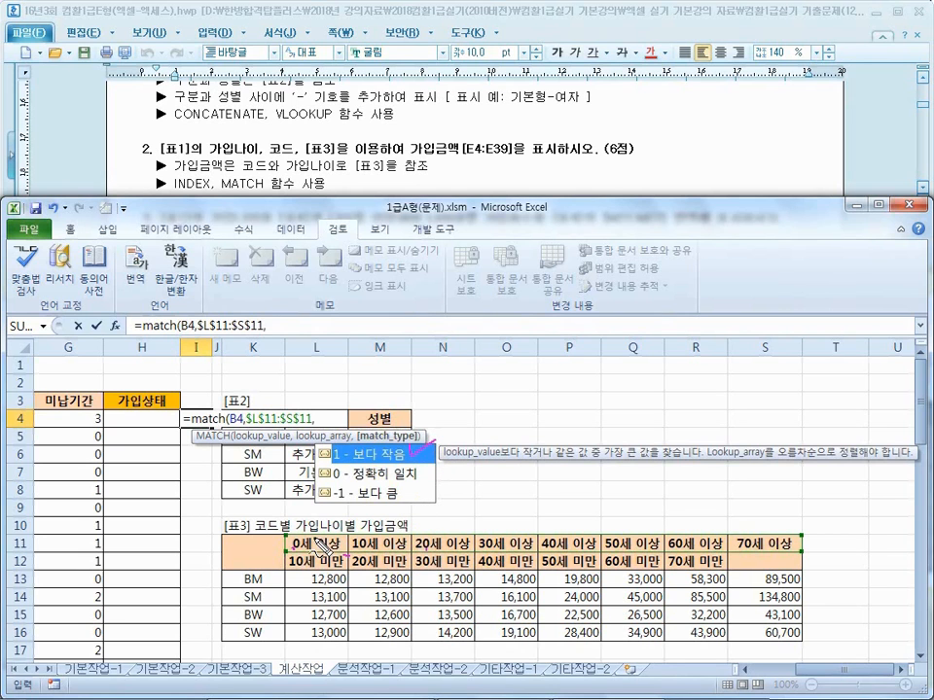
double_click(431, 443)
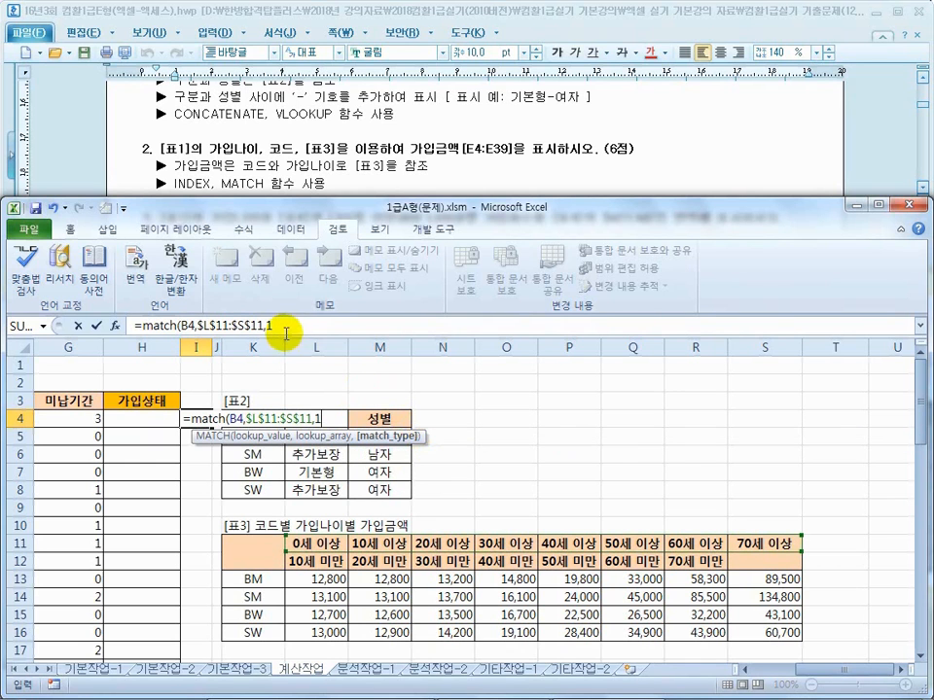
key("Return")
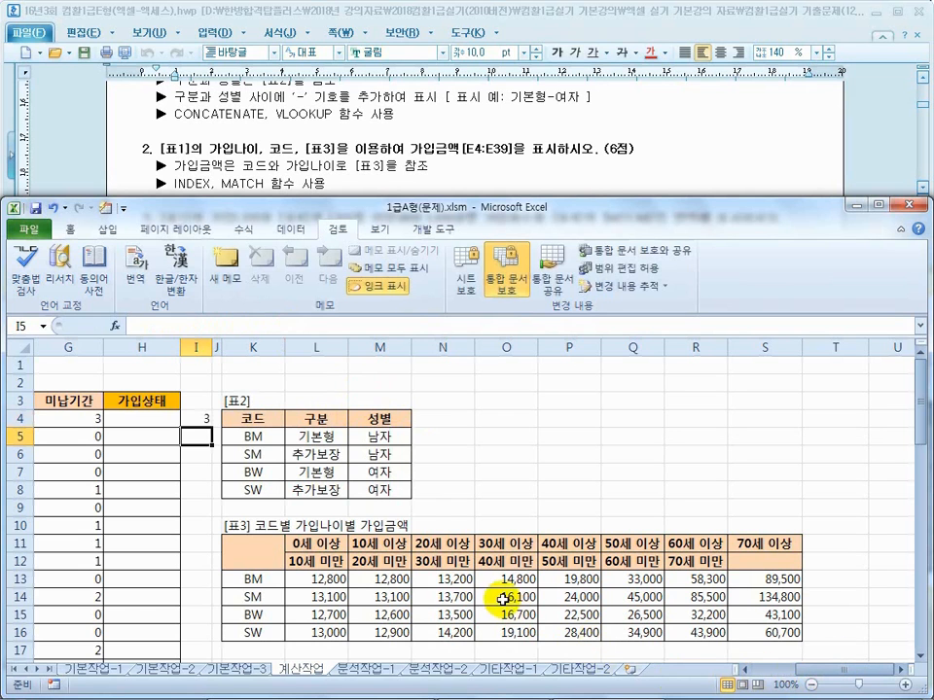
- Compare the 가입나이 in B4 with the 20세 이상 column of 표3 to check the position found in I4
left_click_drag(437, 544, 452, 632)
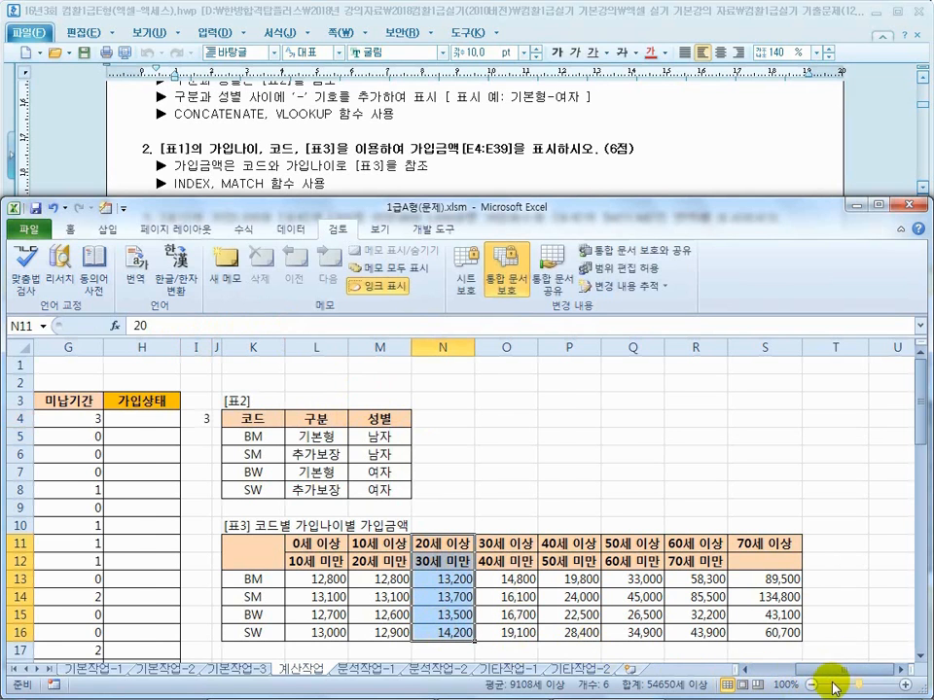
left_click_drag(819, 668, 761, 672)
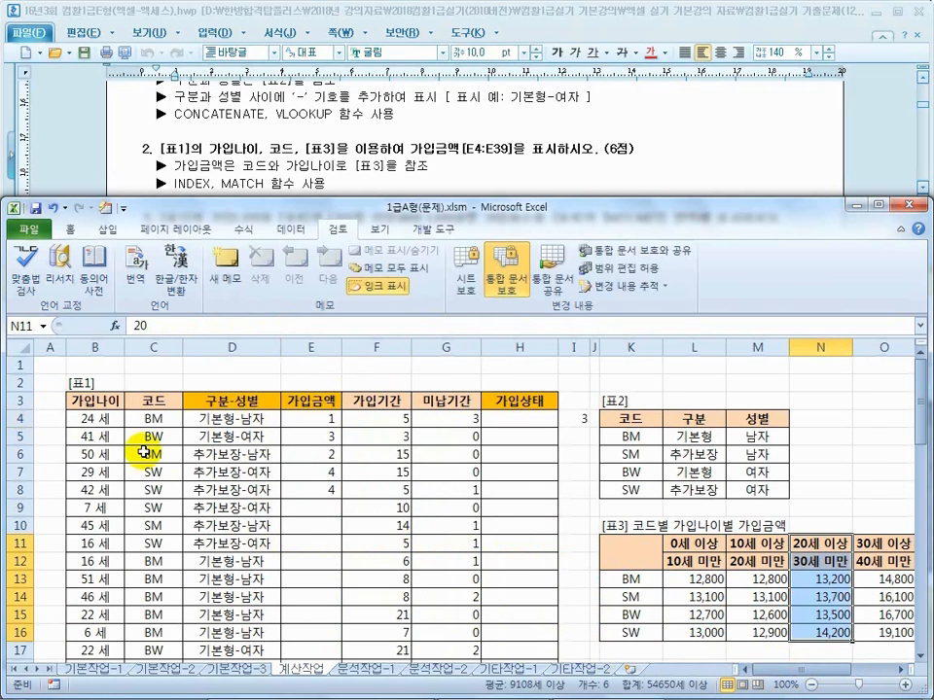
left_click(107, 416)
left_click_drag(815, 545, 825, 623)
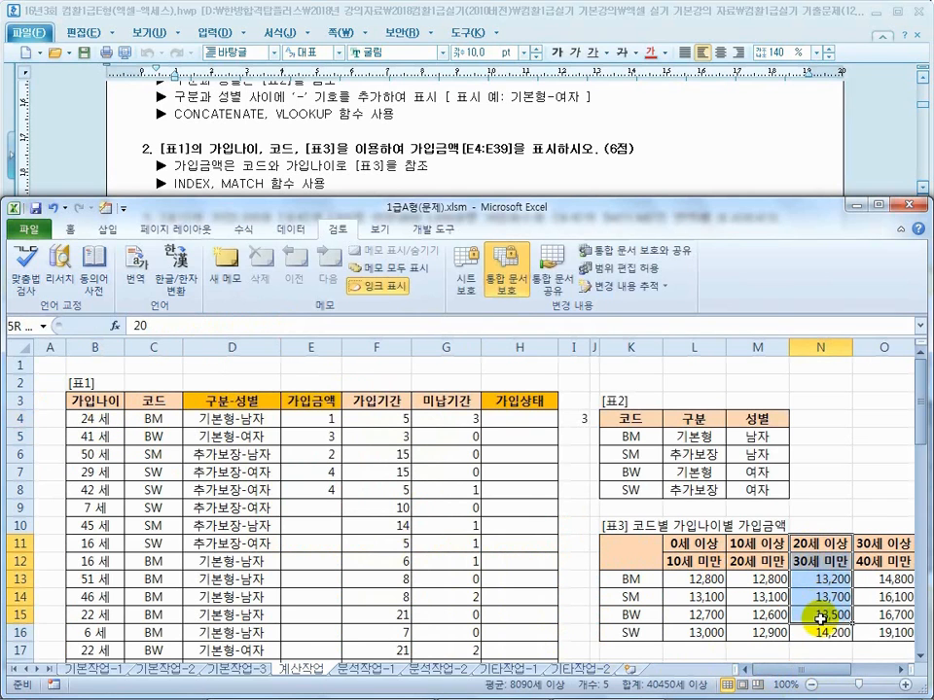
- Fill the age-position MATCH formula from I4 down to I6
left_click(584, 422)
left_click_drag(590, 428, 580, 455)
left_click(574, 437)
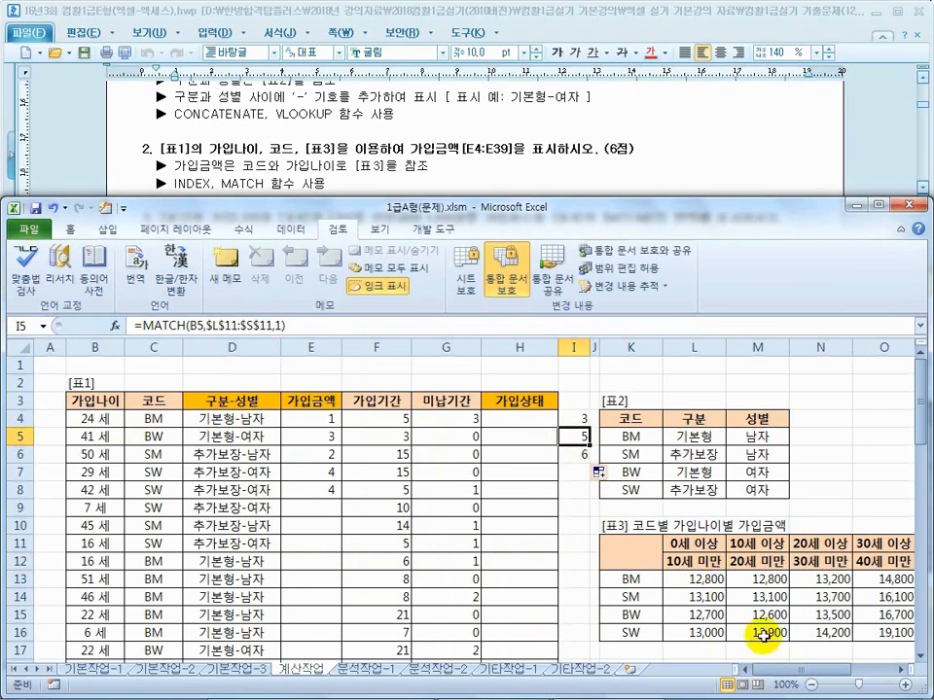
- Count across the age columns of 표3 to the 40세 이상 bracket to check the position in I5
left_click_drag(788, 671, 830, 671)
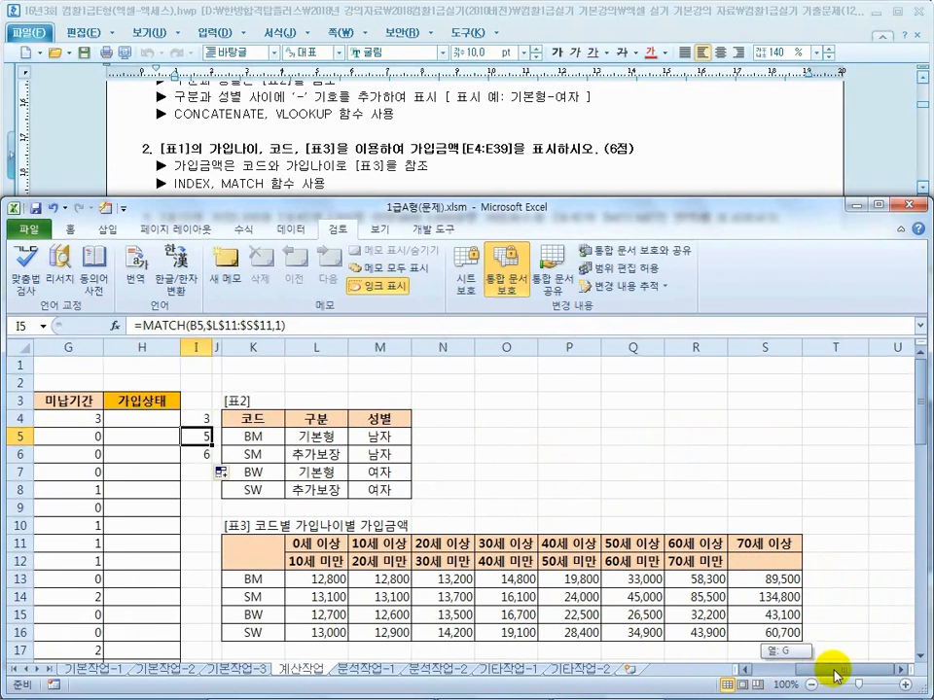
left_click(375, 595)
left_click(465, 593)
left_click(521, 595)
left_click(582, 597)
left_click_drag(581, 545, 580, 611)
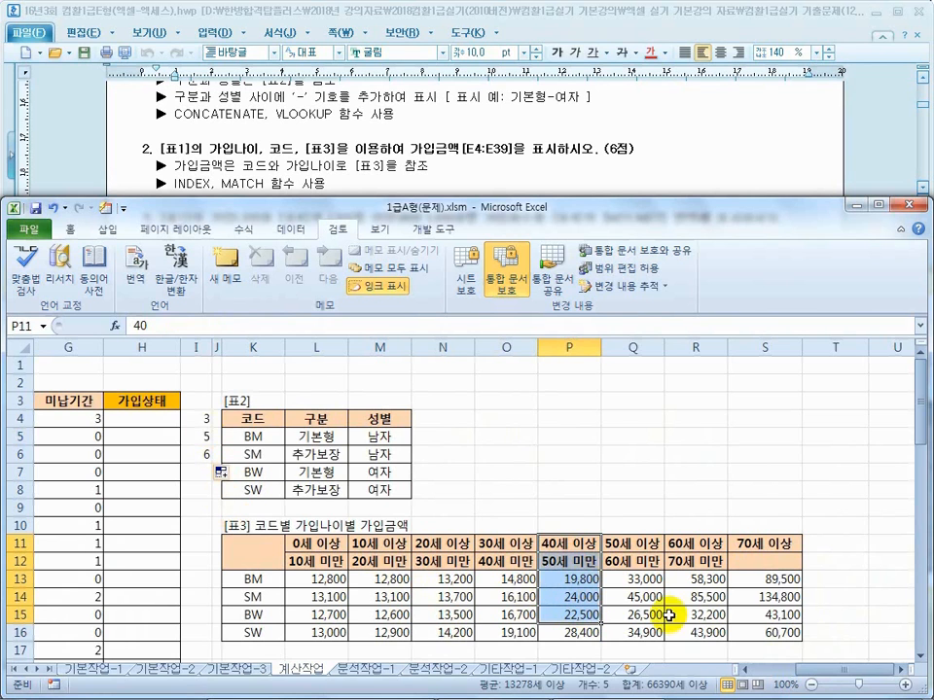
left_click_drag(819, 671, 768, 672)
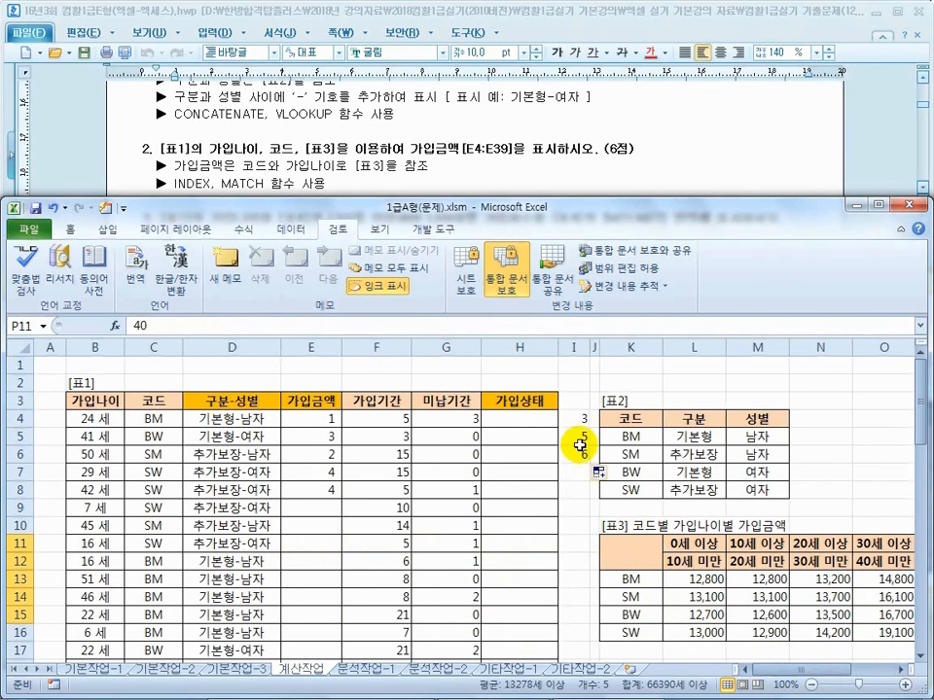
- Copy the MATCH expression from I4 without its equals sign and append it after a comma to the E4 formula
left_click(578, 418)
left_click(277, 325)
left_click_drag(278, 324, 143, 325)
key("ctrl+c")
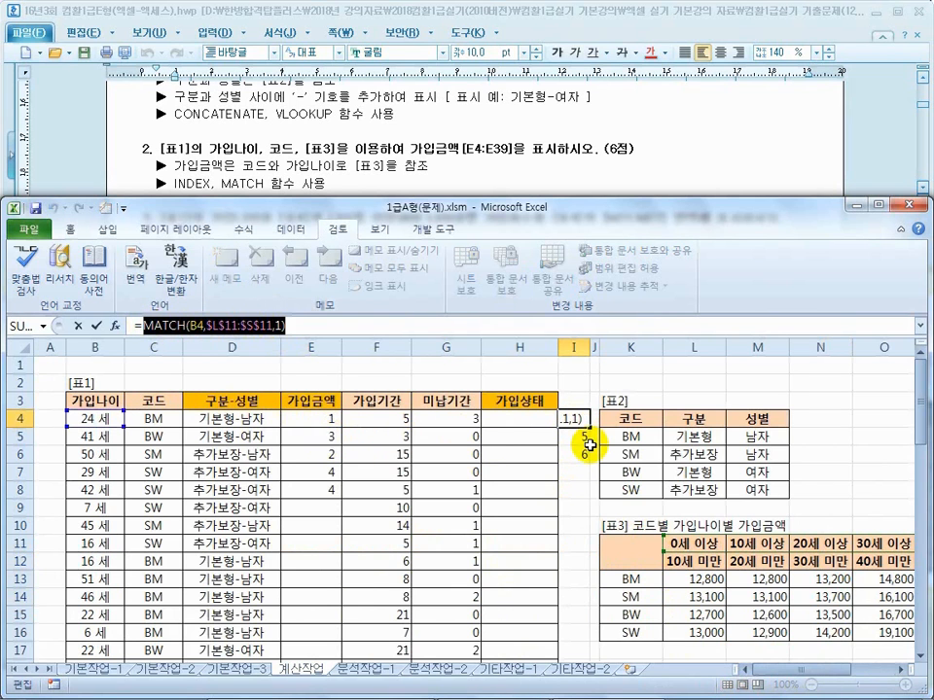
key("Escape")
left_click(320, 419)
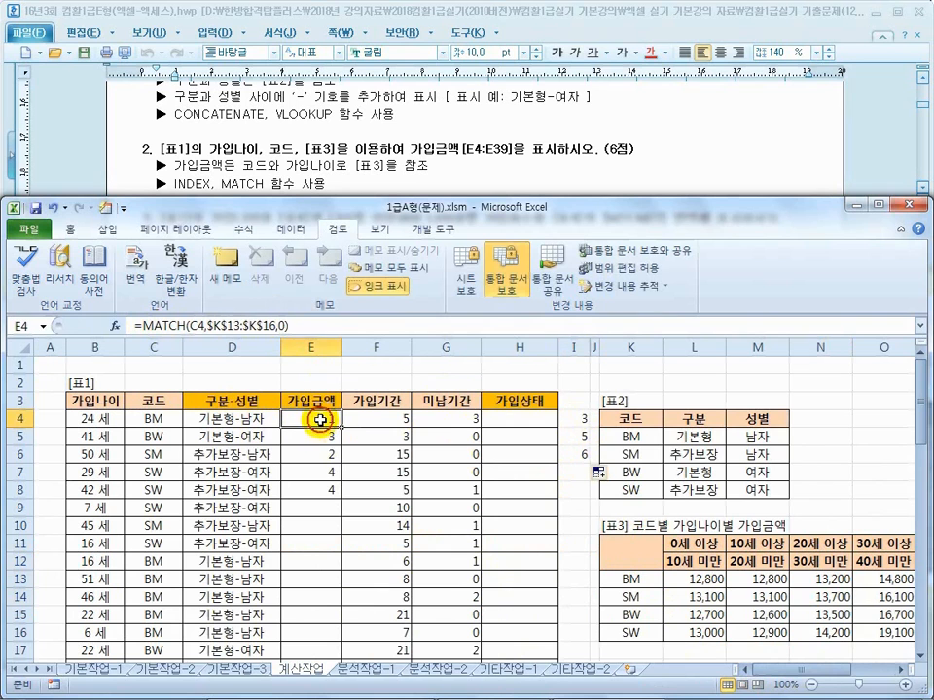
left_click(309, 325)
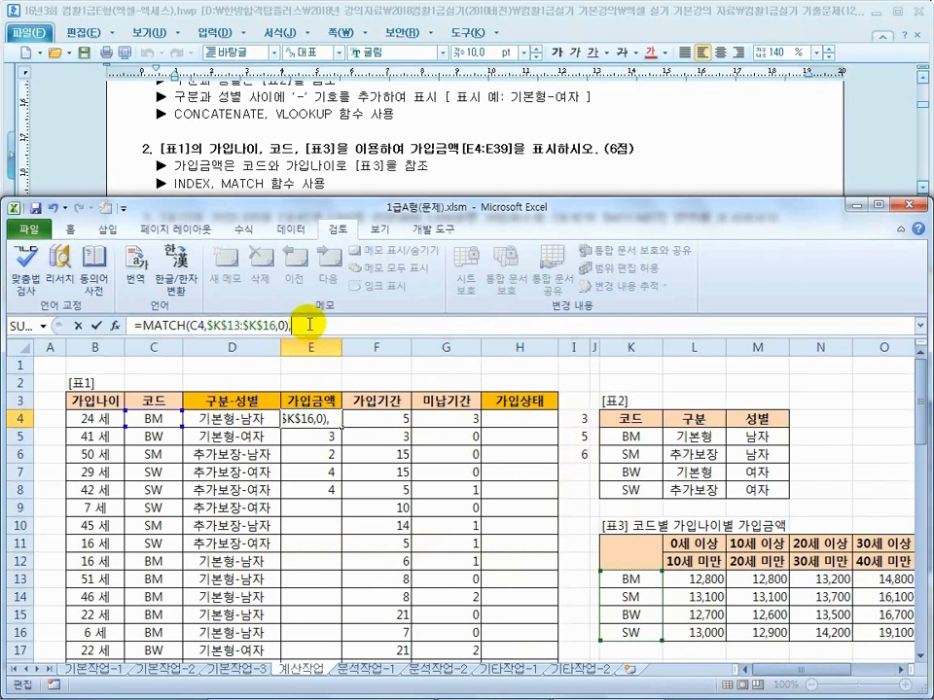
key("ctrl+v")
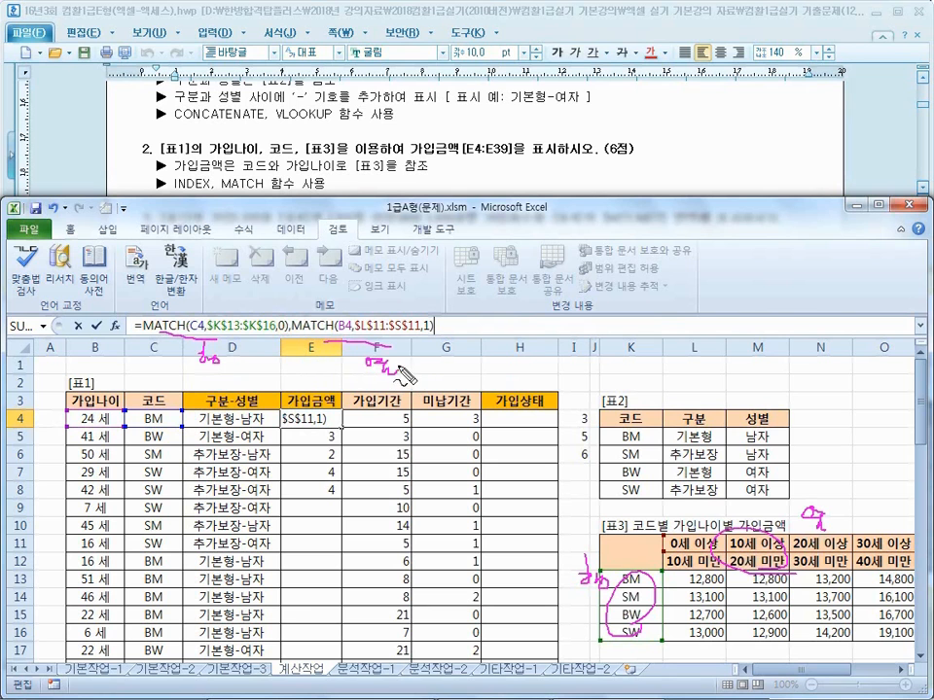
key("Escape")
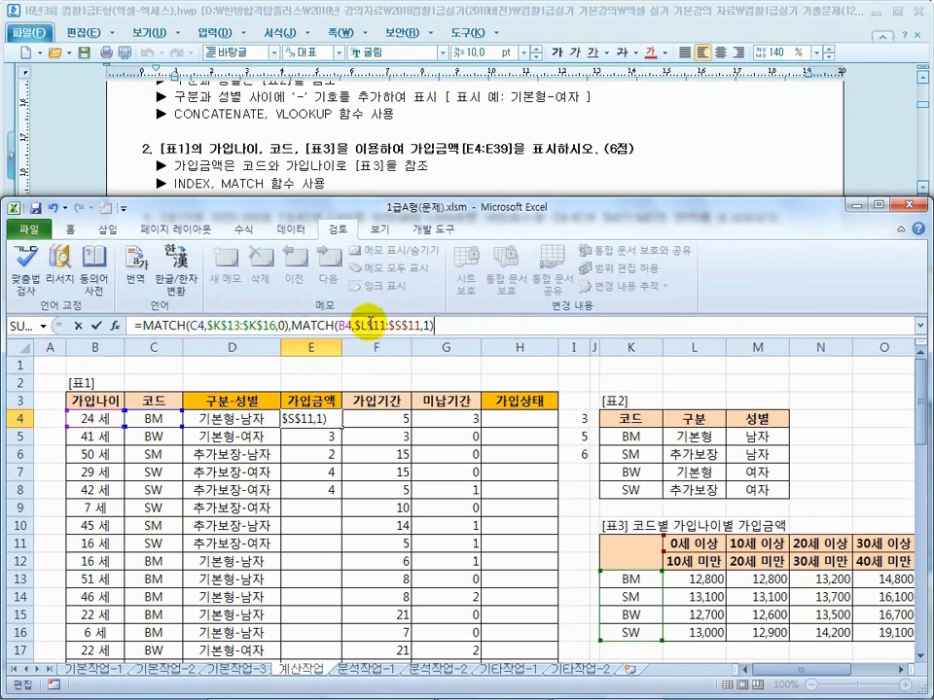
- Wrap the two MATCH functions in E4 in INDEX, with $L$13:$S$16 as its array argument
left_click(143, 326)
type("index(")
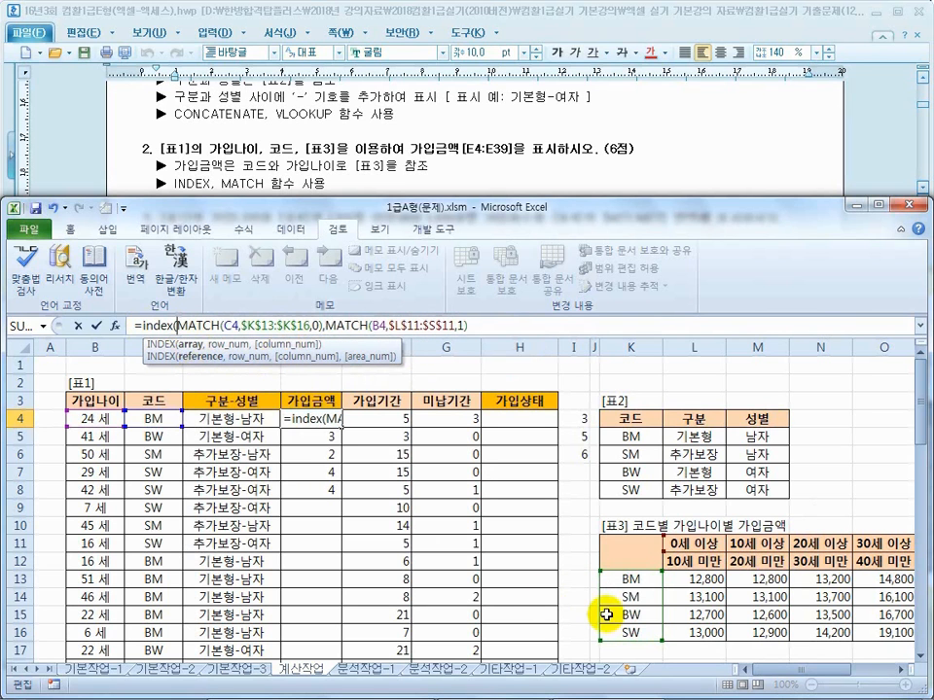
left_click_drag(688, 577, 848, 636)
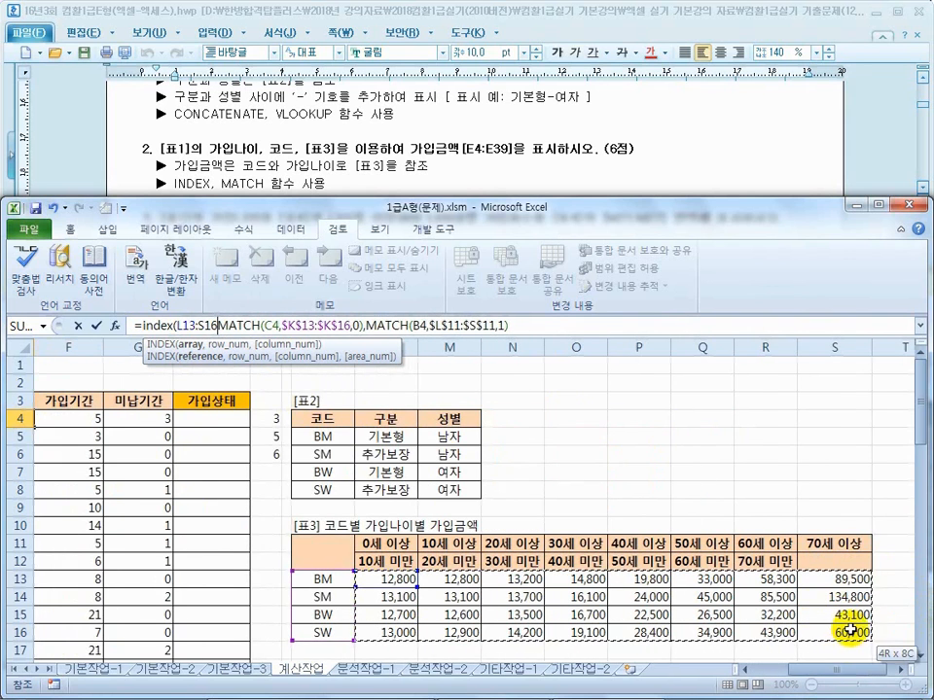
key("F4")
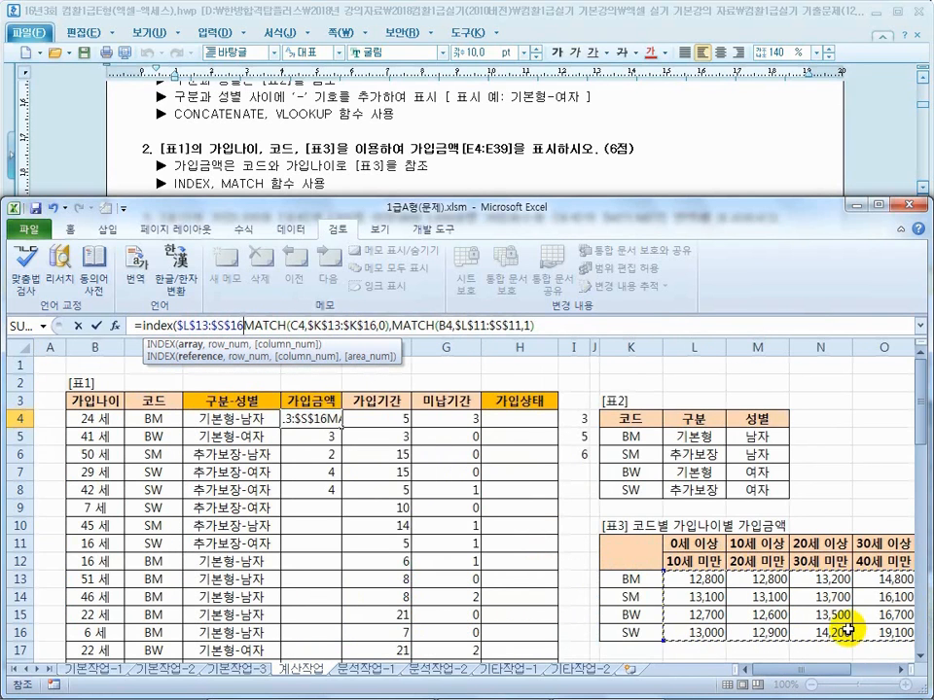
type(",")
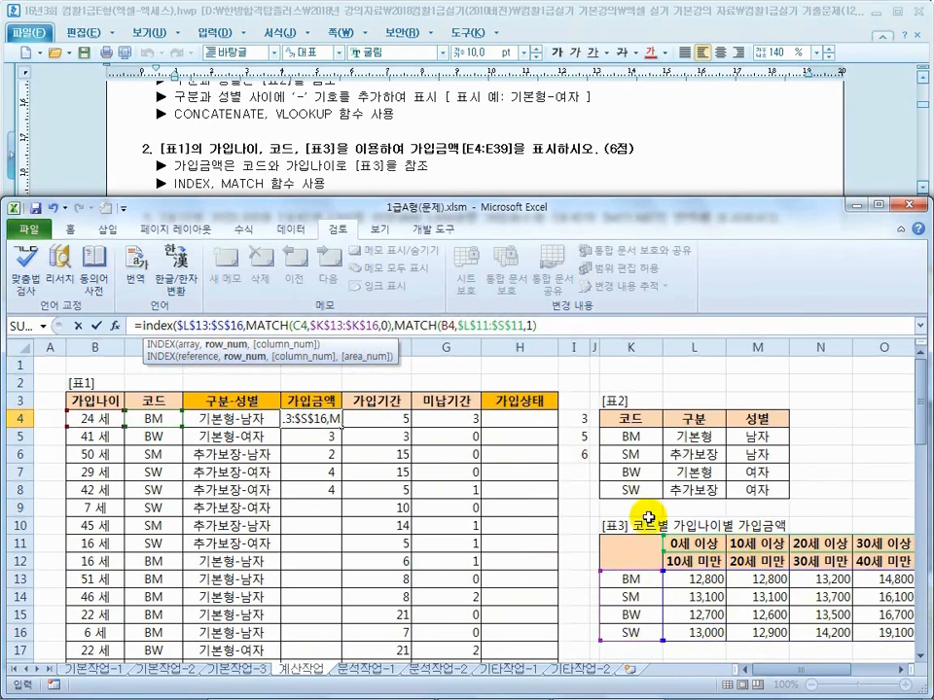
- Complete E4 as =INDEX($L$13:$S$16,MATCH(C4,$K$13:$K$16,0),MATCH(B4,$L$11:$S$11,1)) and check it against the BM row of [표3]
left_click(548, 325)
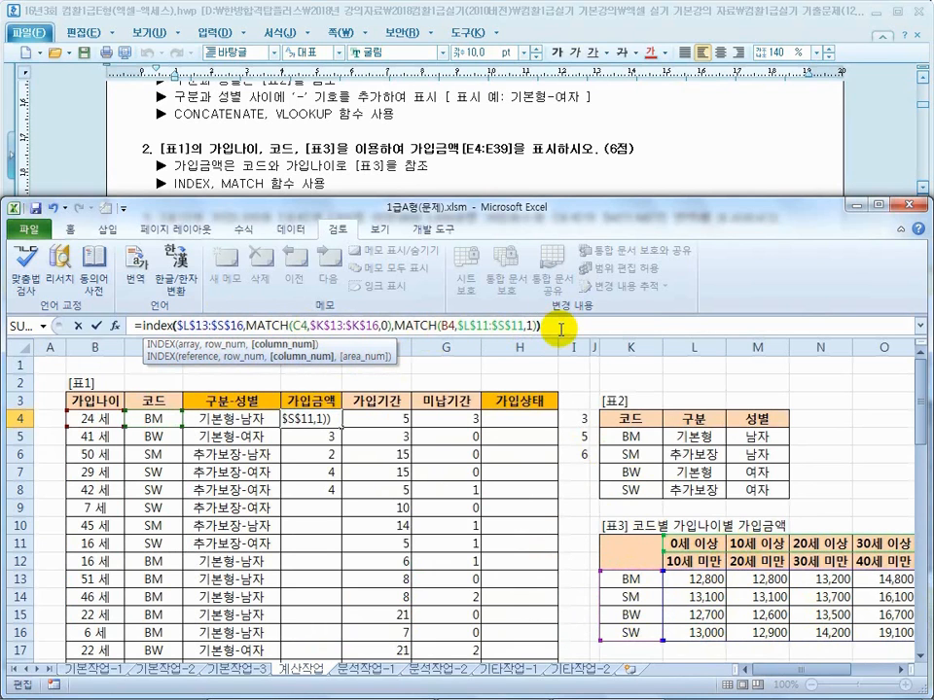
key("Return")
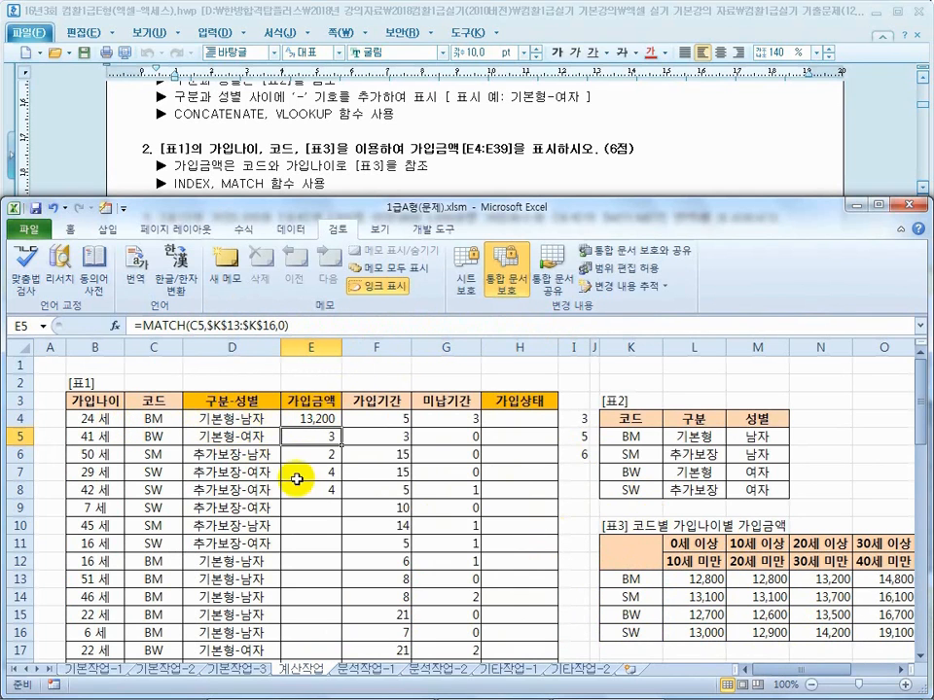
left_click(634, 580)
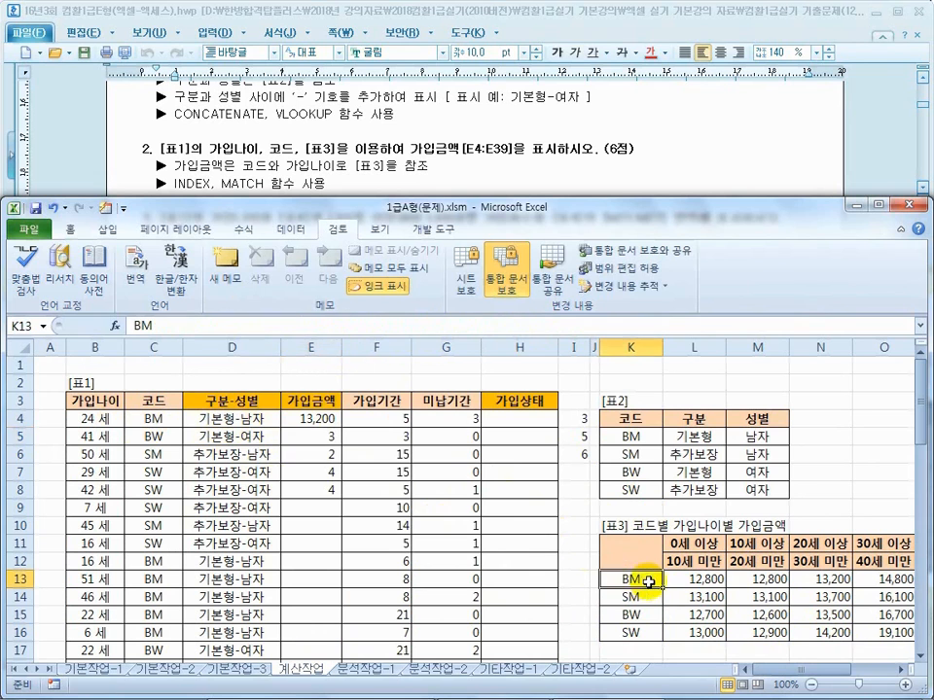
left_click(810, 579)
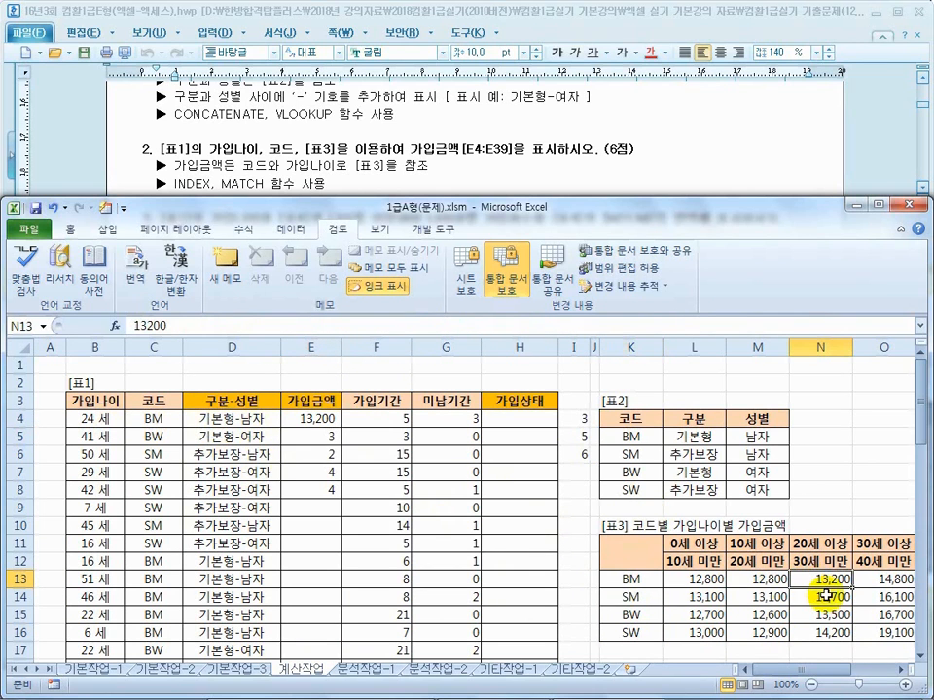
- Copy the INDEX formula from E4 down to E5
left_click(334, 420)
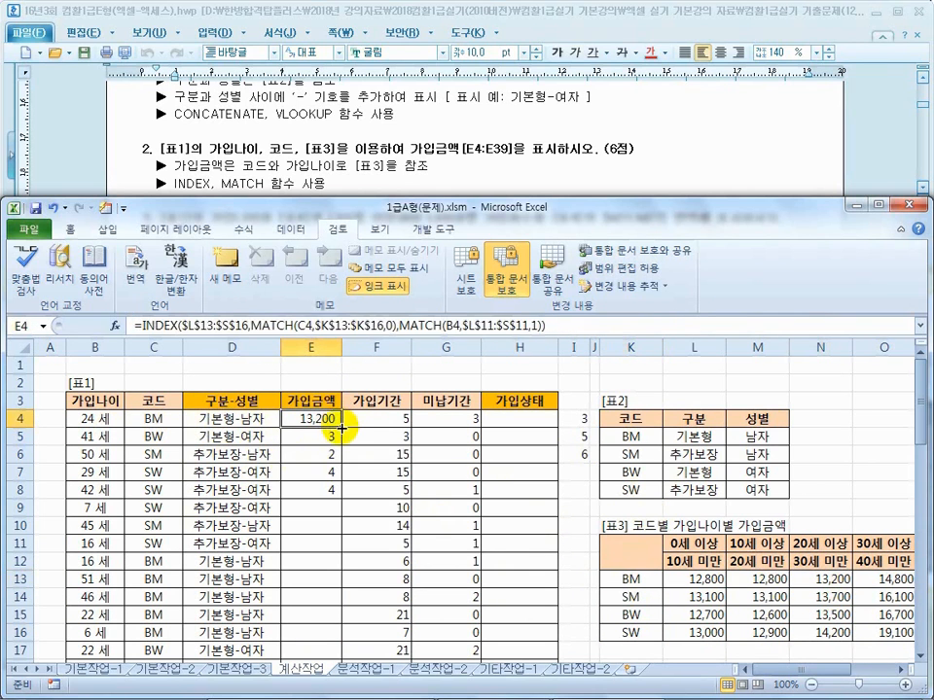
left_click_drag(343, 428, 343, 445)
left_click(327, 440)
- Check E5 by comparing its age and code with the BW row of [표3]
left_click(574, 437)
left_click(302, 438)
left_click(103, 437)
left_click(234, 437)
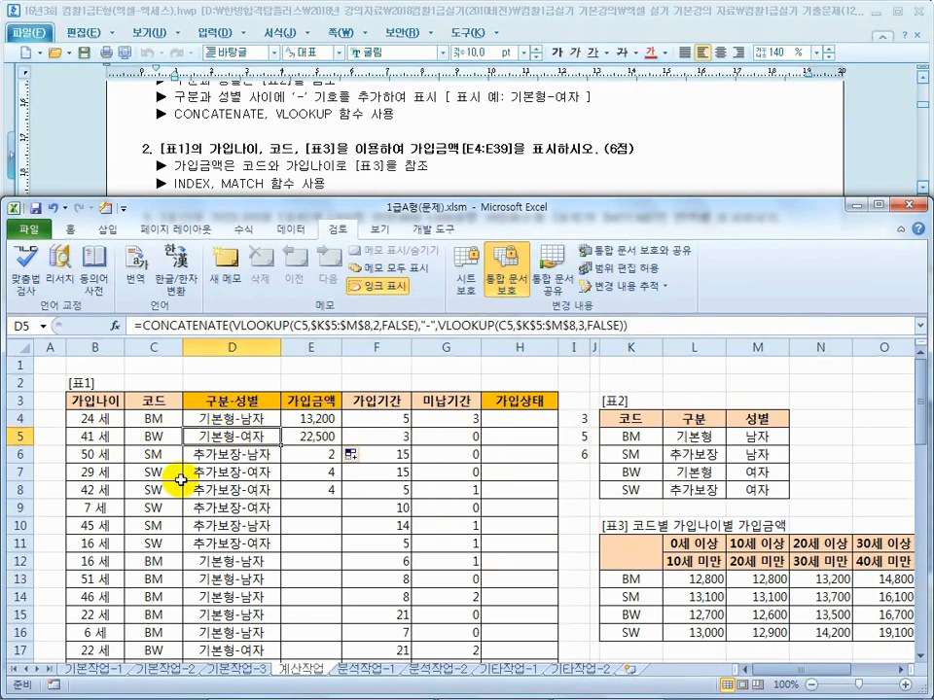
left_click(154, 436)
left_click(628, 615)
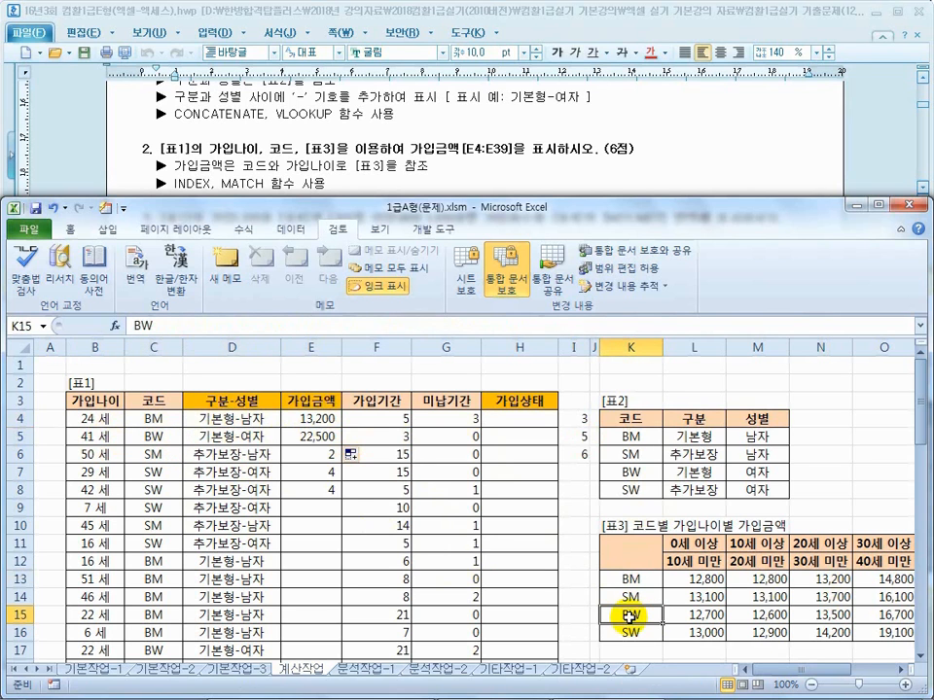
left_click_drag(641, 616, 861, 615)
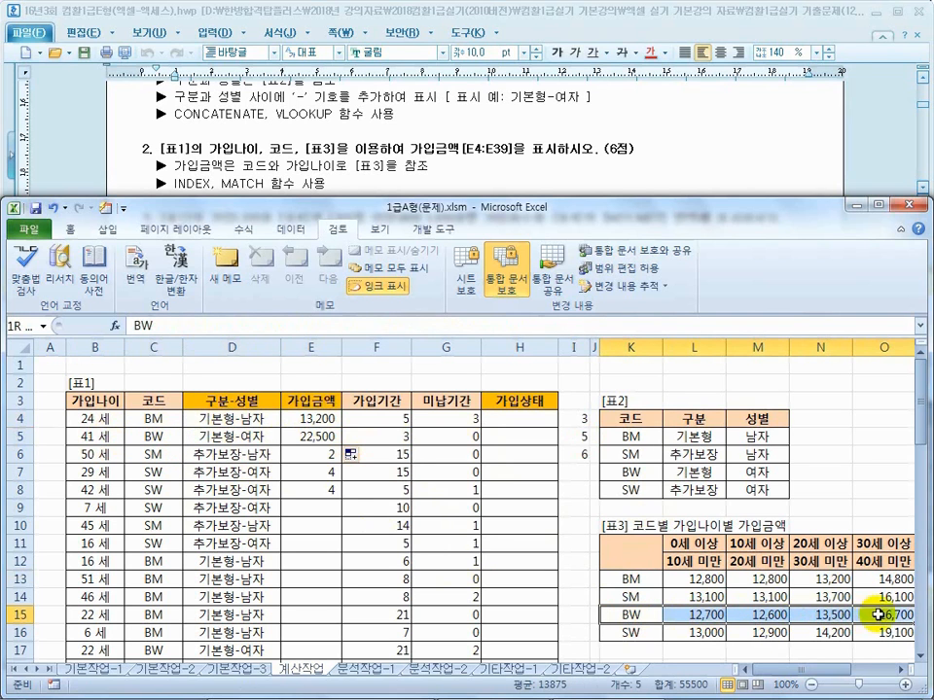
left_click(902, 669)
left_click(902, 669)
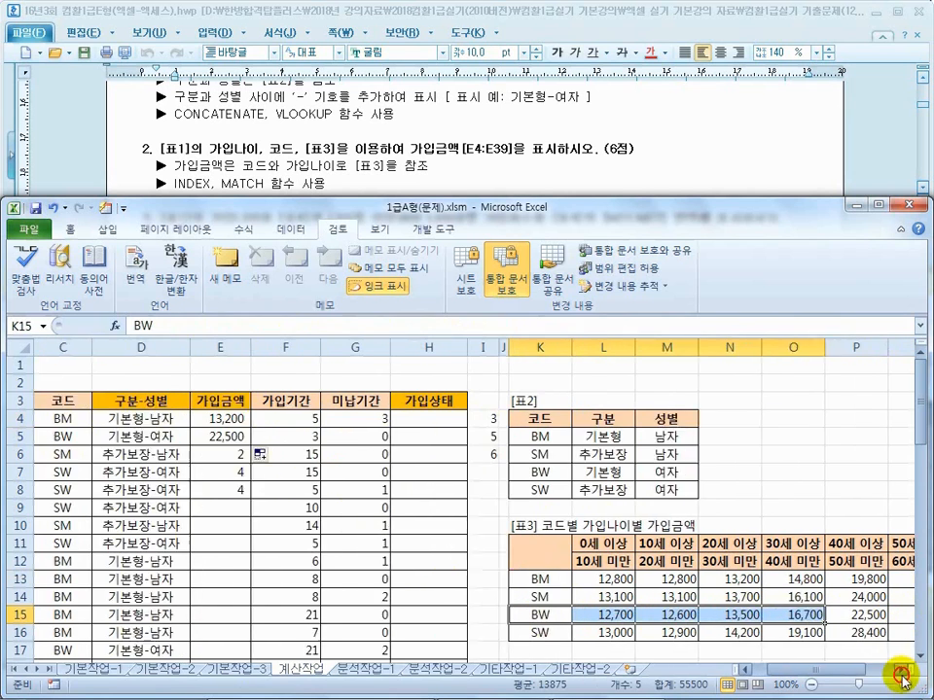
left_click(902, 670)
left_click(815, 615)
left_click(154, 436)
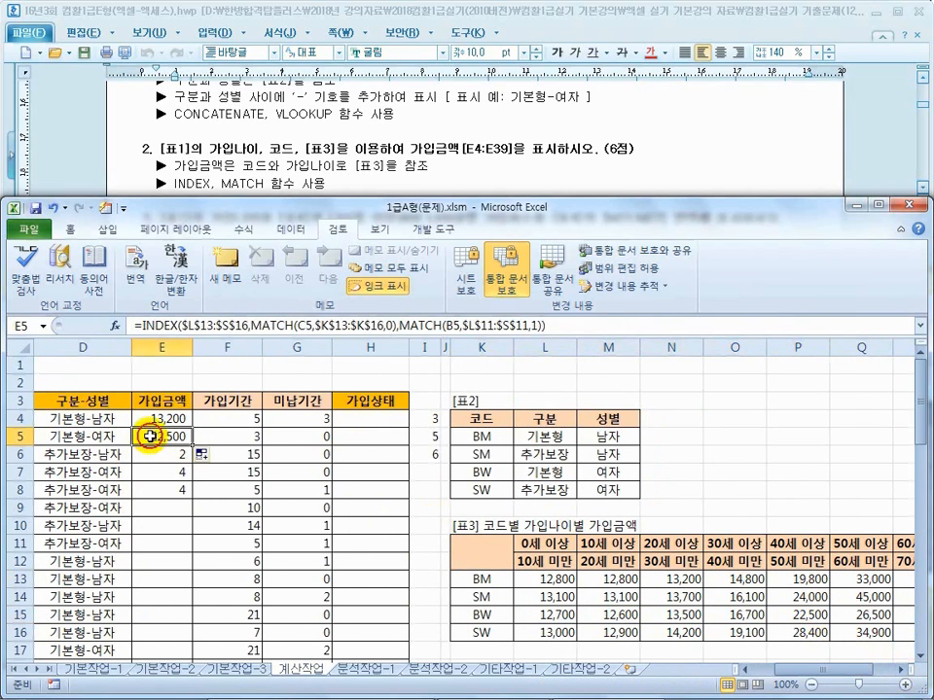
- Clear the helper values in I4:I6 and fill the E4 formula down through E39
left_click_drag(426, 420, 428, 445)
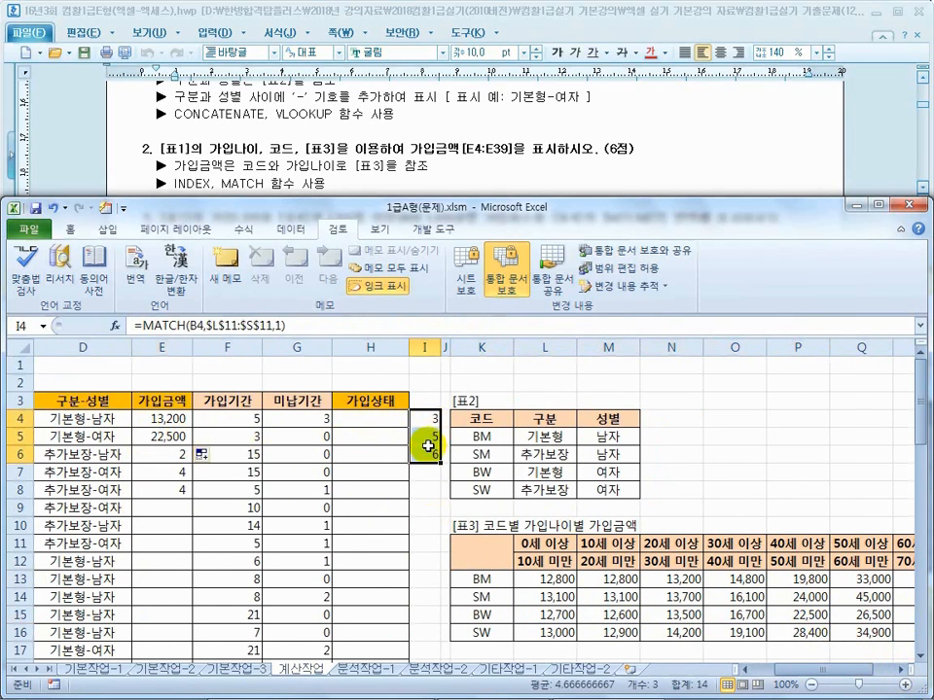
left_click(167, 419)
left_click_drag(192, 427, 188, 630)
- Switch to the Hangul document and read question 3 on counting subscribers per age group with FREQUENCY and TEXT
left_click(297, 158)
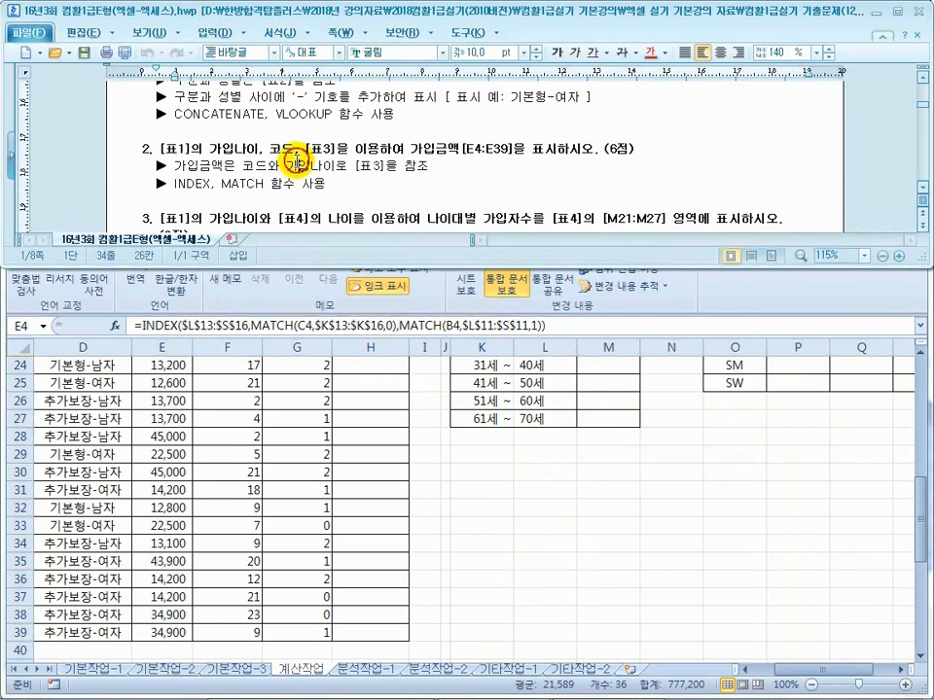
scroll(297, 159, "down", 1)
scroll(297, 168, "down", 1)
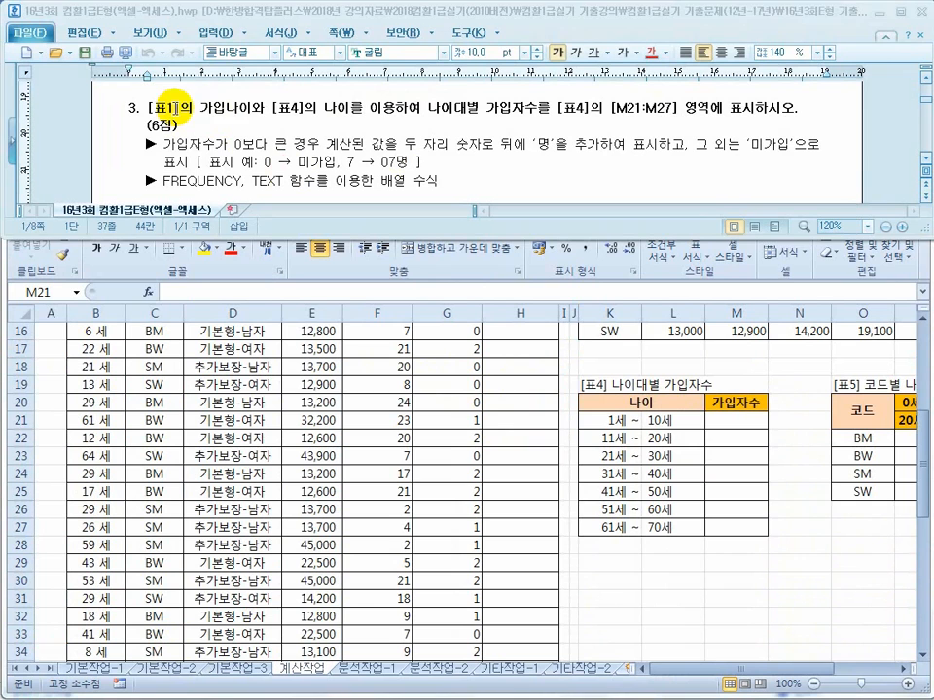
left_click_drag(173, 108, 362, 106)
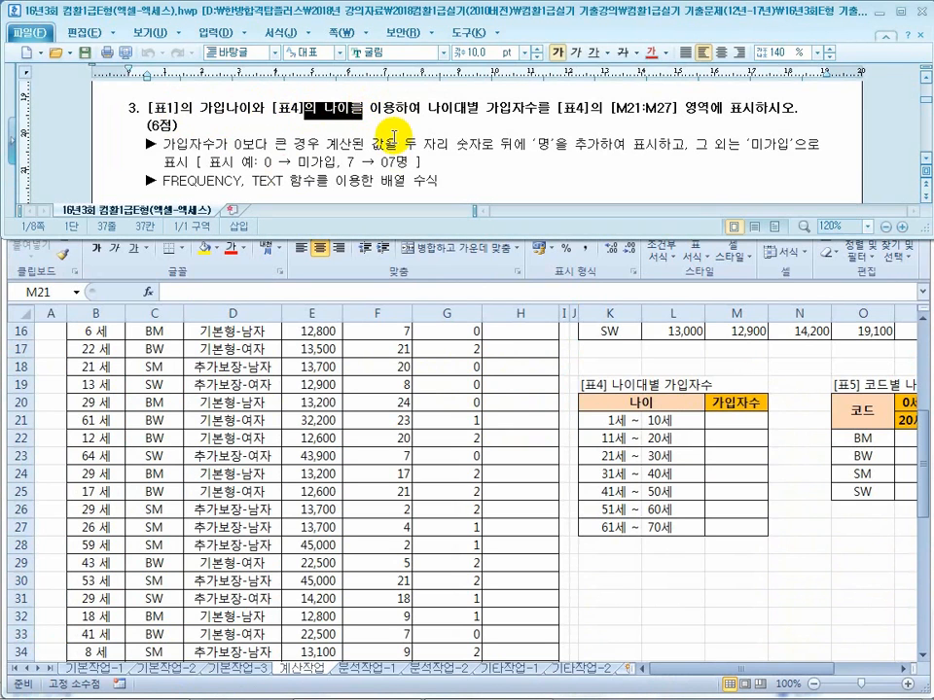
left_click_drag(428, 108, 512, 113)
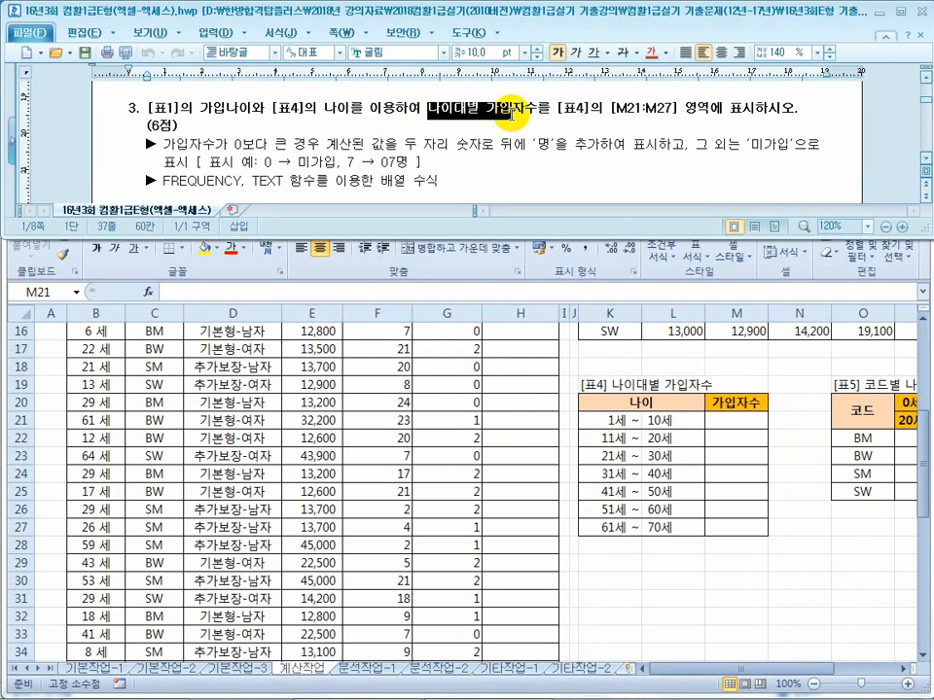
left_click_drag(198, 182, 227, 183)
left_click(275, 180)
scroll(267, 165, "down", 1)
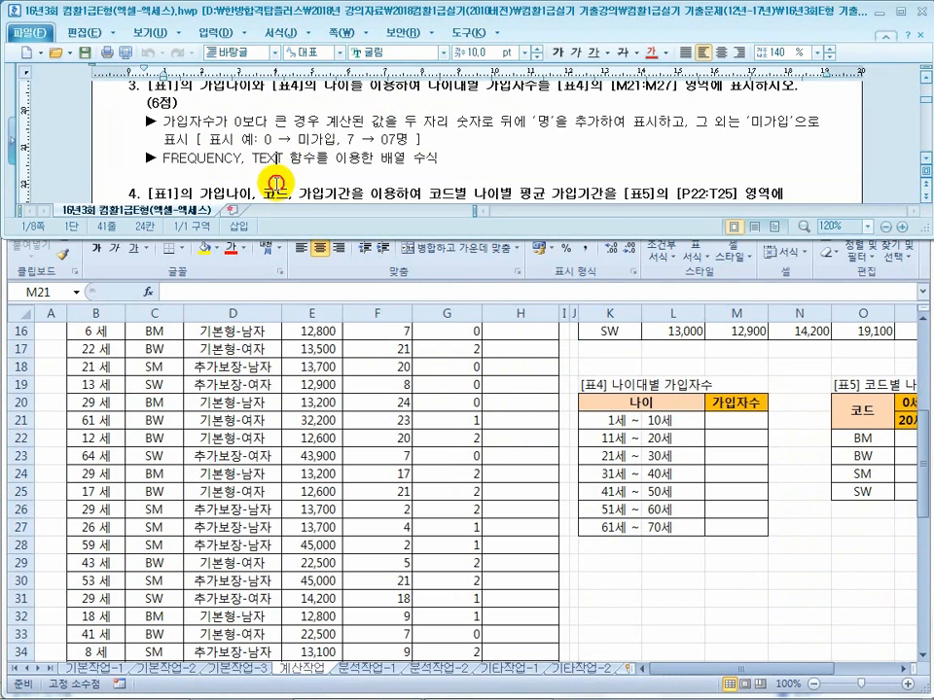
- Switch to Excel and examine the 가입나이 values of [표1] and the age limits in K21:L27 of [표4]
left_click(131, 388)
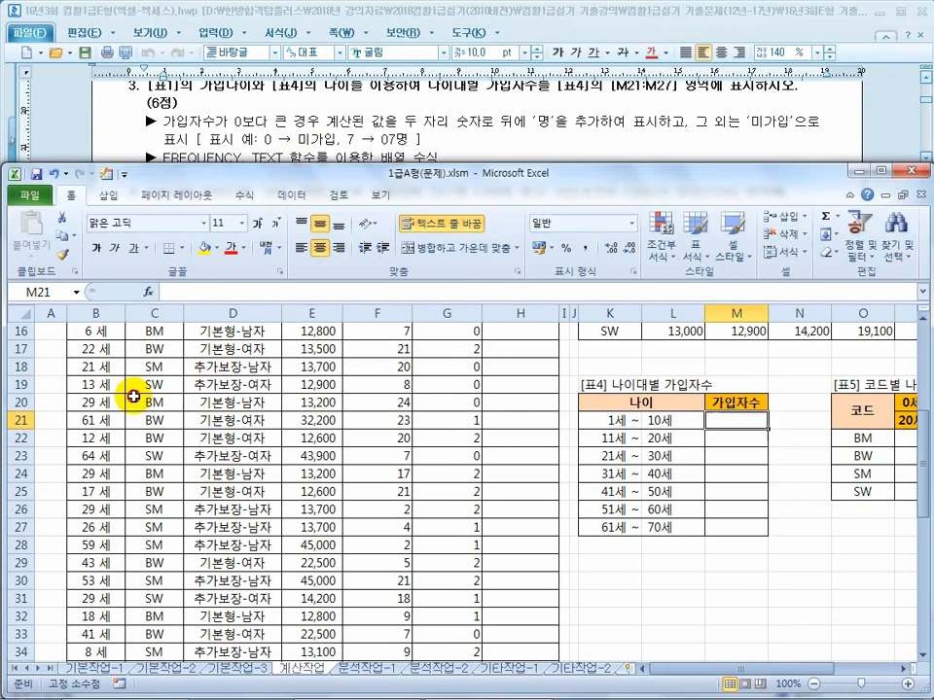
scroll(171, 390, "up", 4)
scroll(171, 394, "up", 1)
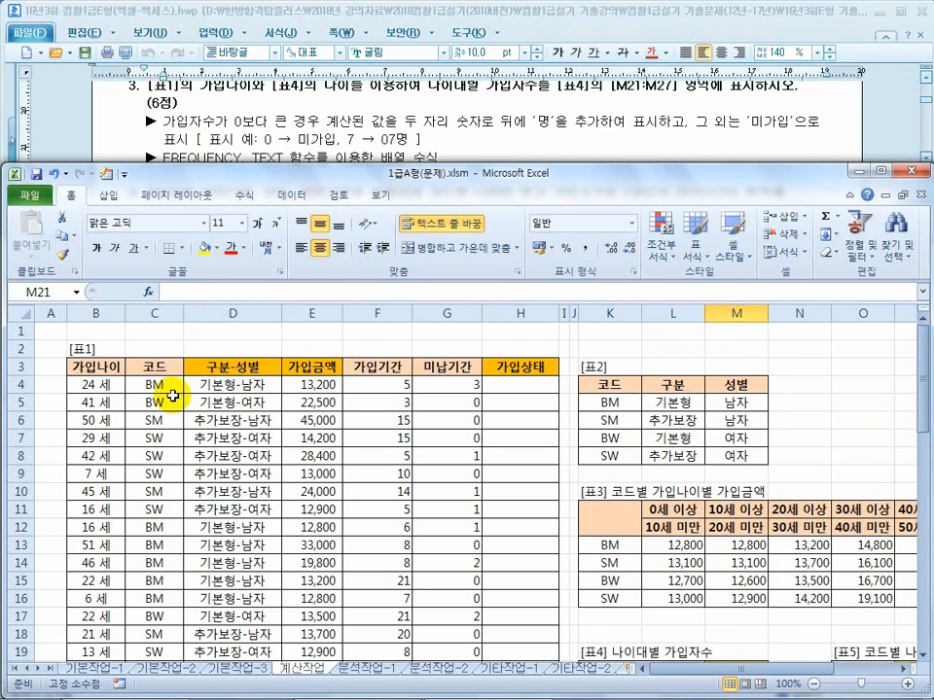
left_click_drag(94, 366, 91, 525)
scroll(113, 467, "down", 5)
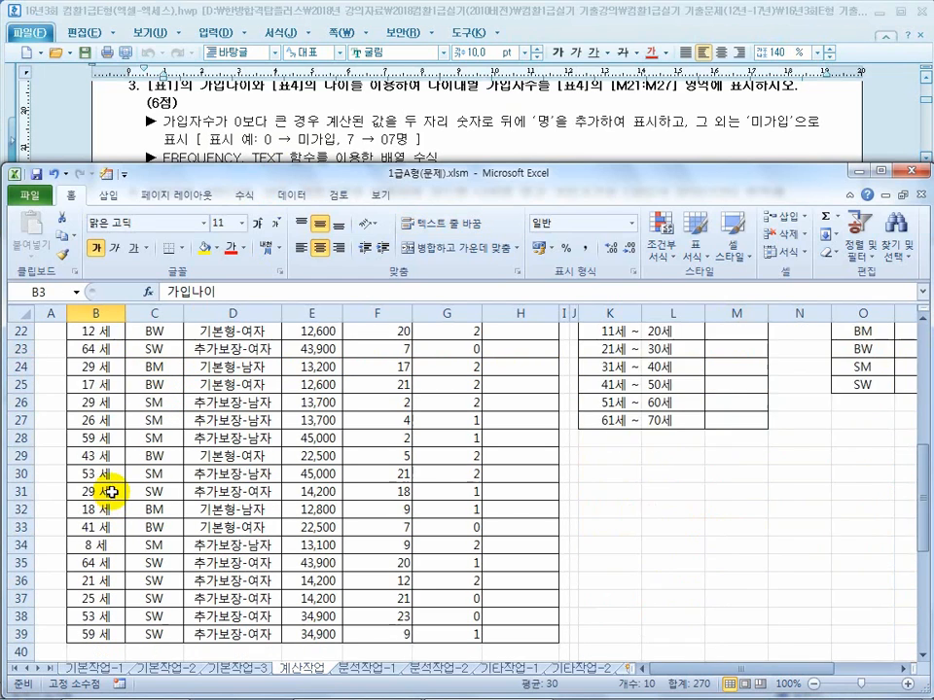
scroll(420, 486, "up", 1)
left_click_drag(667, 474, 667, 545)
left_click_drag(611, 474, 606, 541)
left_click_drag(662, 475, 661, 545)
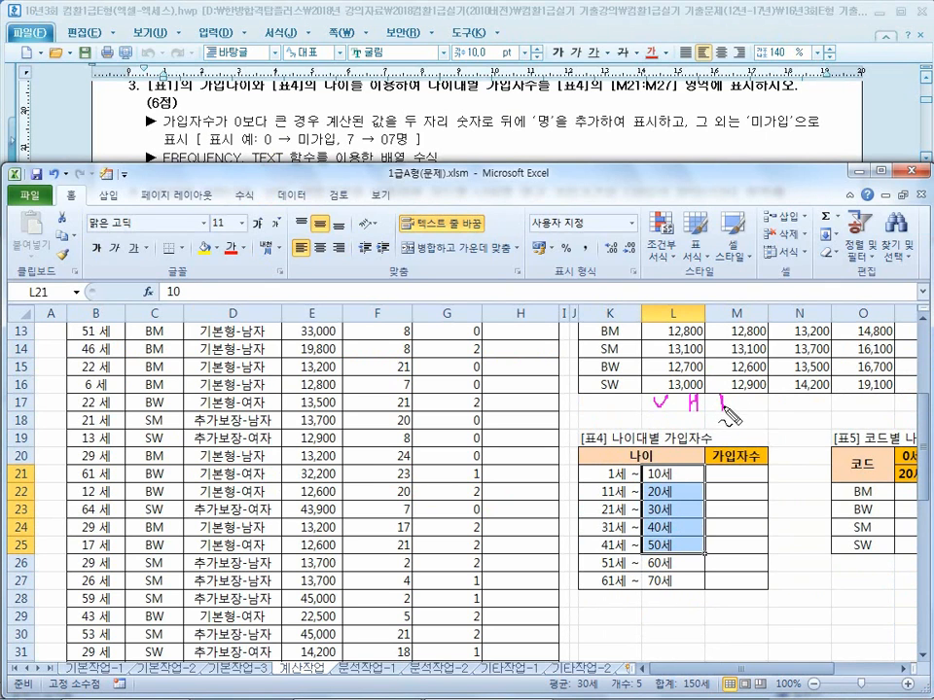
left_click_drag(654, 413, 752, 423)
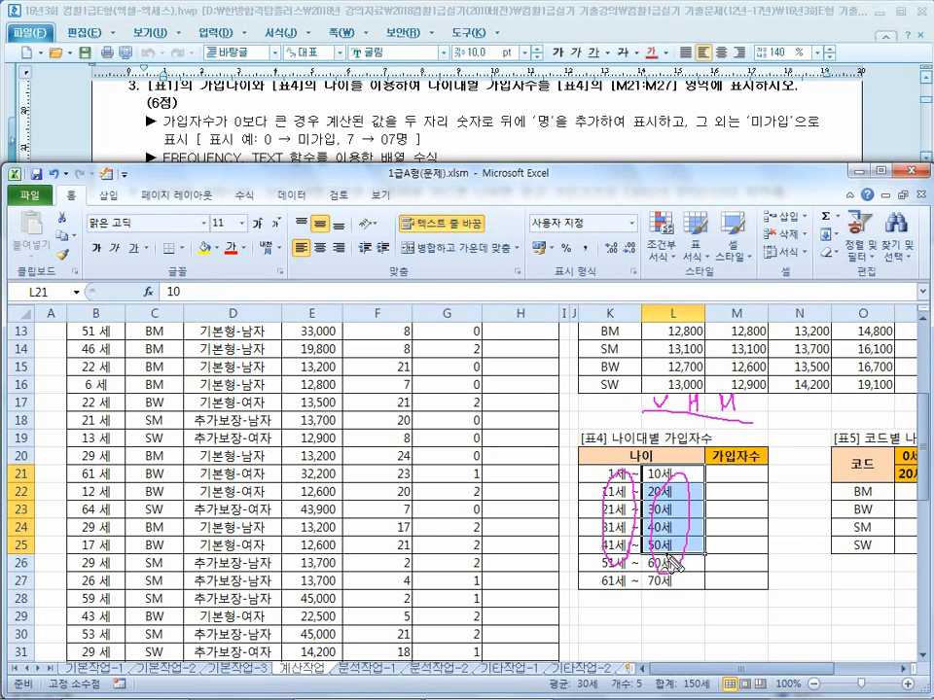
mouse_move(130, 474)
left_mouse_down()
mouse_move(81, 501)
mouse_move(112, 505)
left_mouse_up()
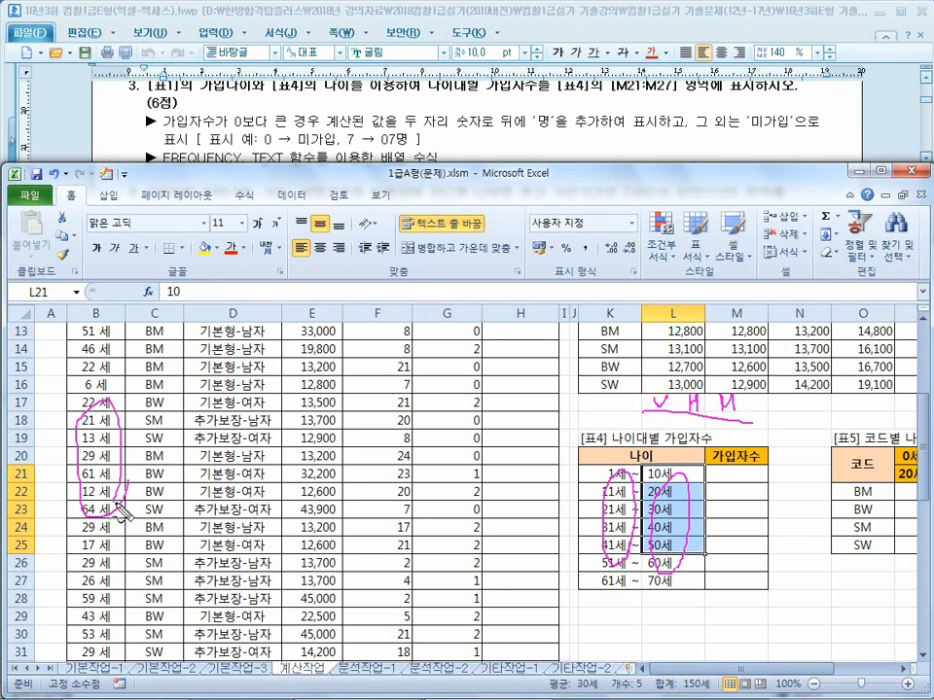
mouse_move(618, 526)
left_mouse_down()
mouse_move(601, 540)
mouse_move(664, 574)
left_mouse_up()
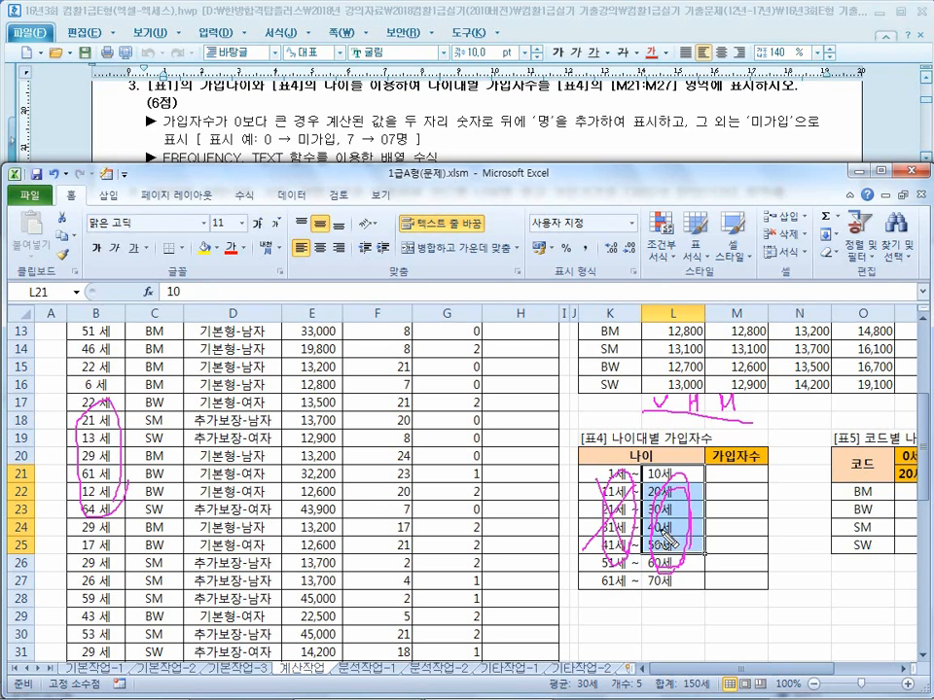
key("Escape")
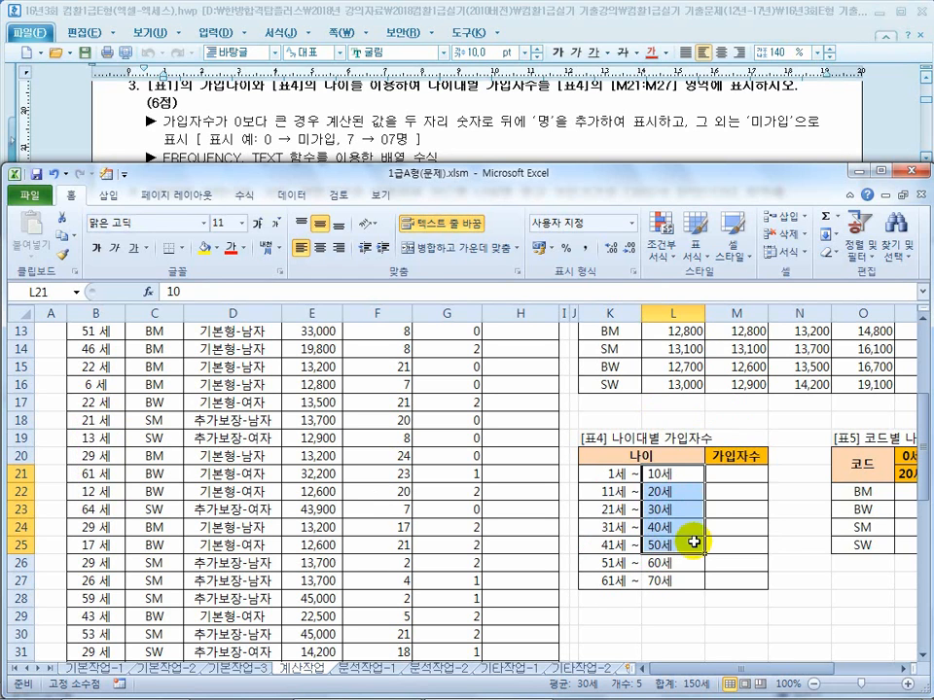
- Select M21:M27 in the 가입자수 column of [표4] and begin a formula with the FREQUENCY function
left_click(724, 474)
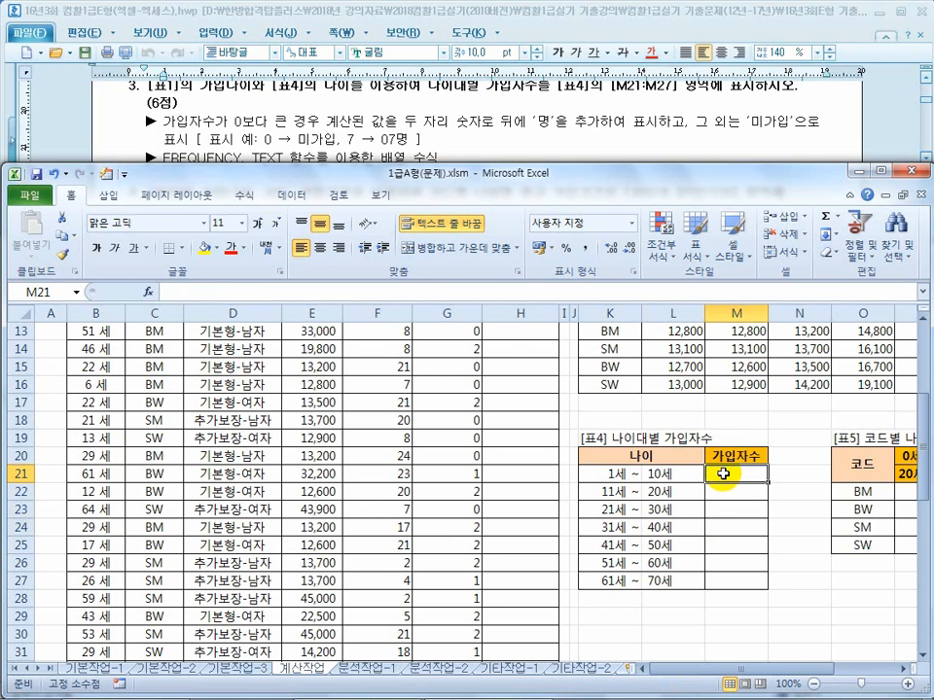
left_click(314, 139)
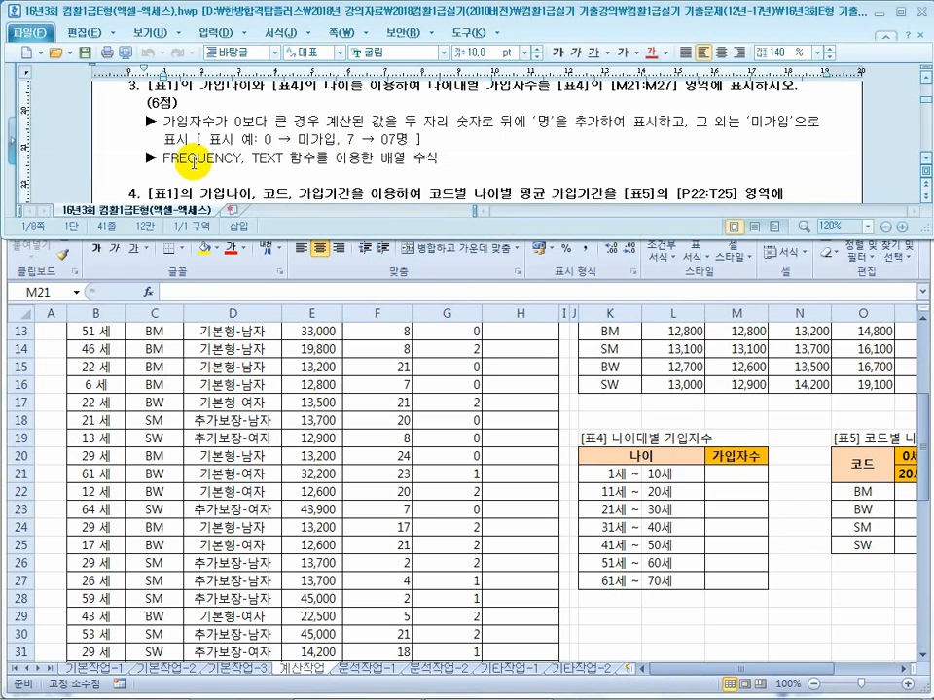
left_click(753, 471)
left_click_drag(749, 471, 749, 573)
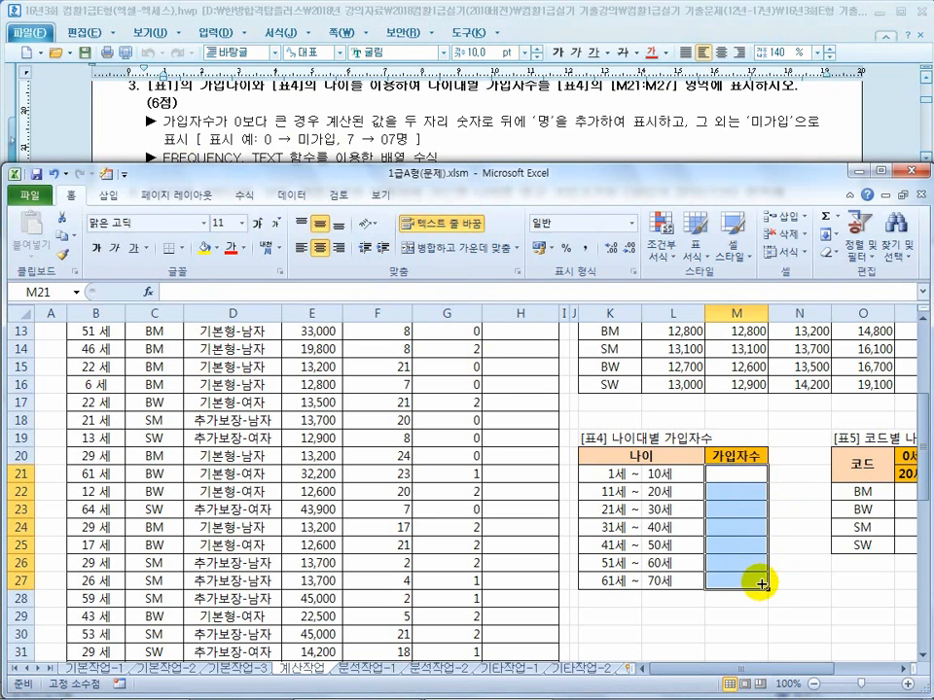
left_click_drag(744, 477, 744, 580)
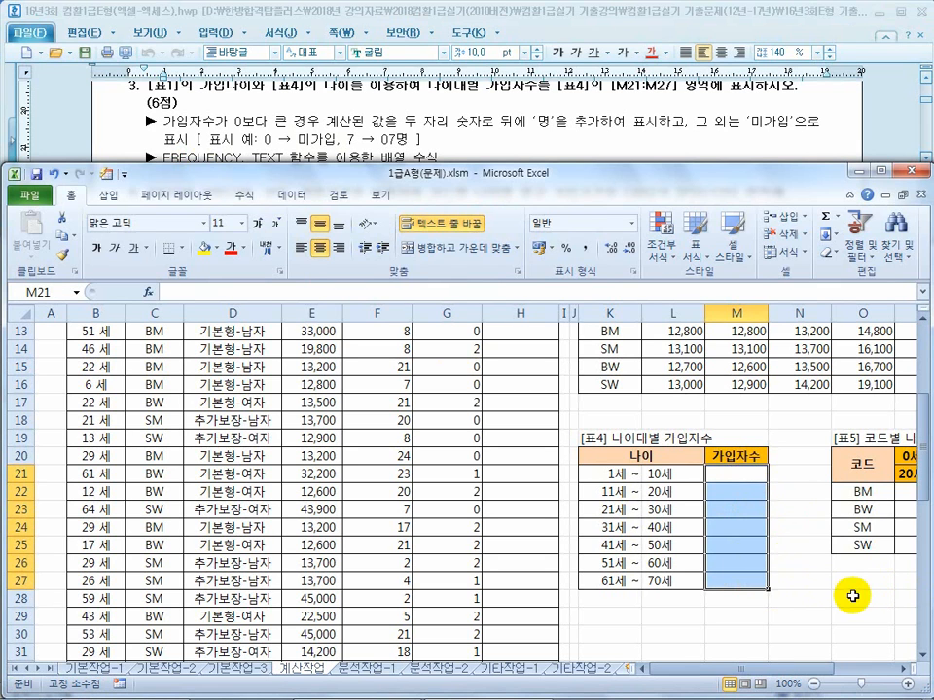
left_click_drag(732, 477, 739, 574)
type("=")
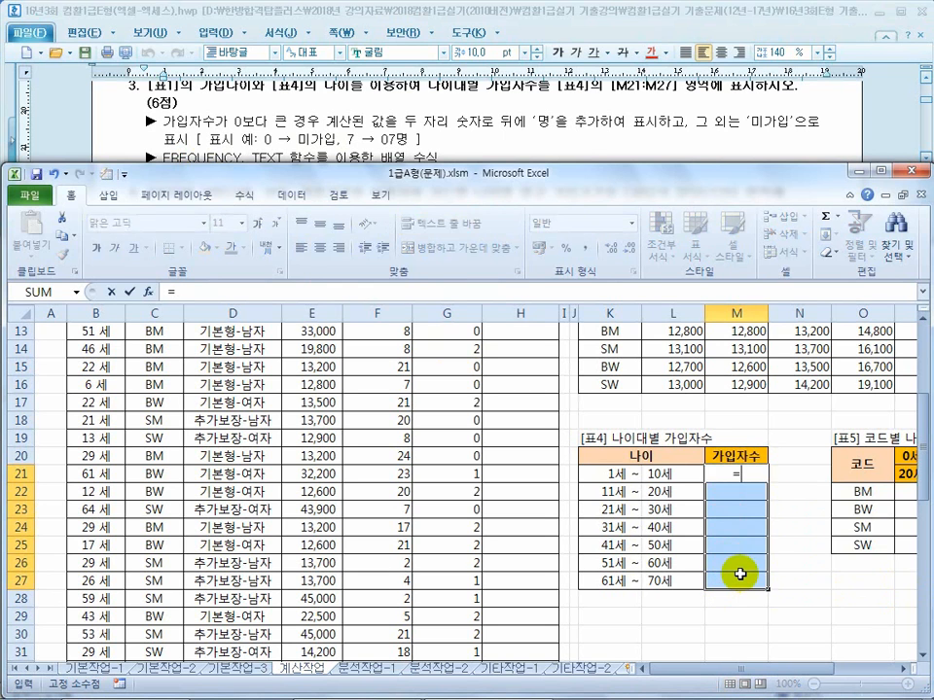
type("fre")
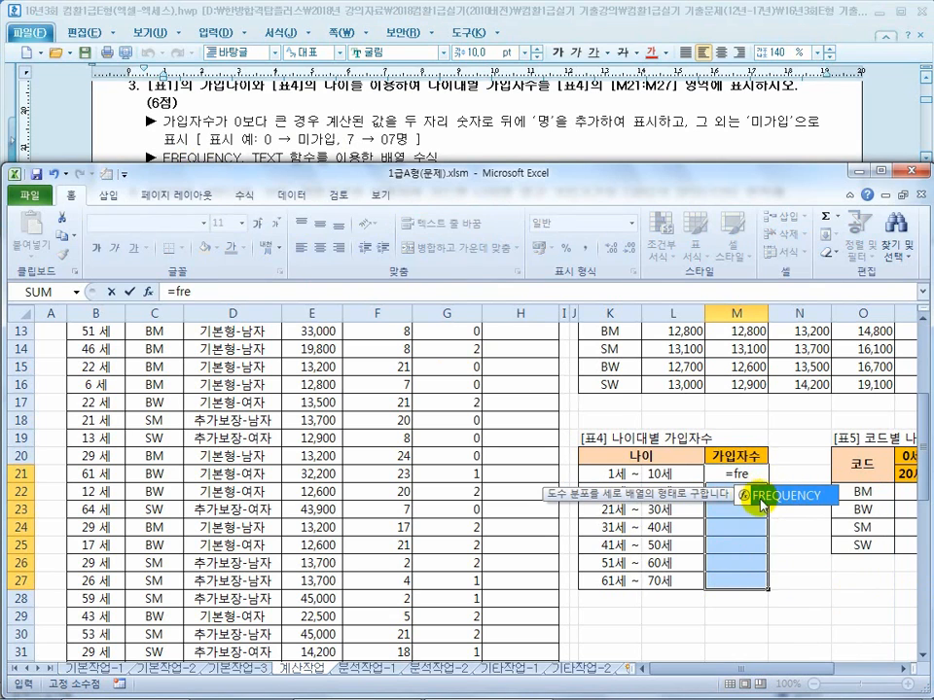
double_click(776, 503)
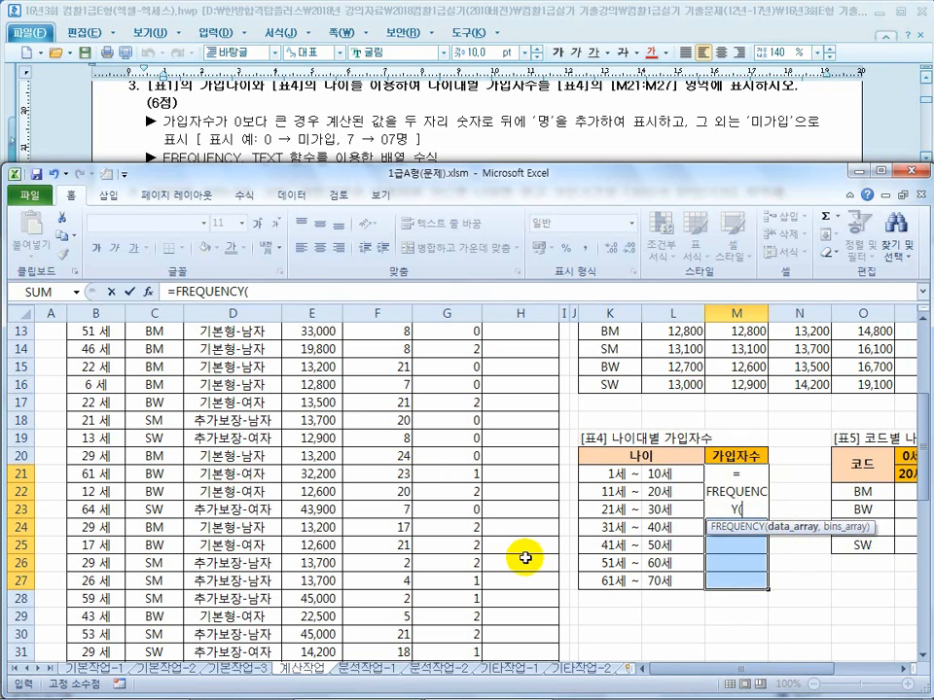
- Enter the ages in B4:B39 as FREQUENCY's data array, using the absolute reference $B$4:$B$39
scroll(219, 467, "up", 4)
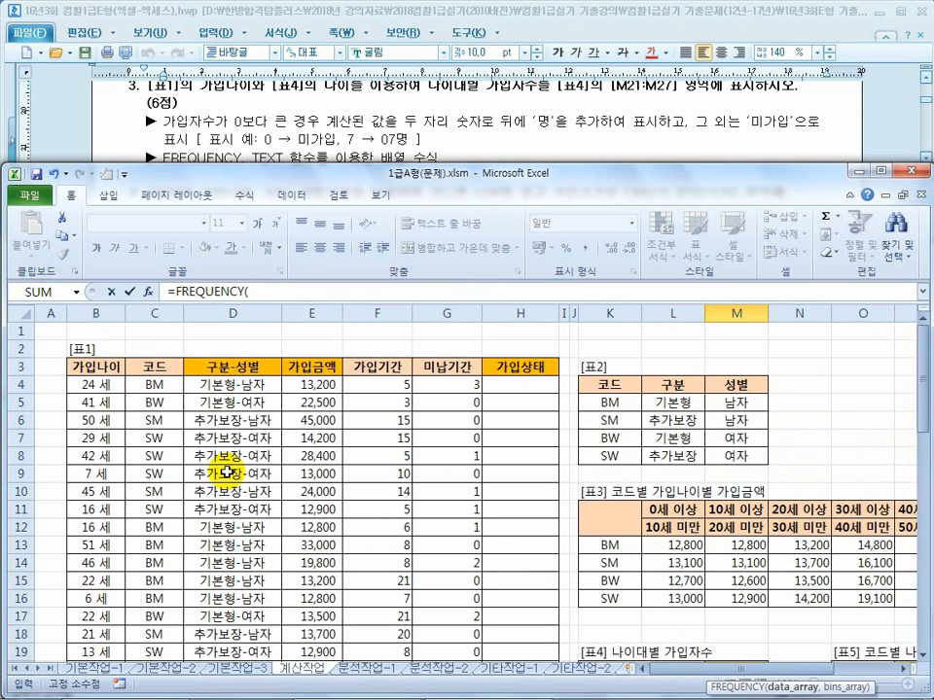
left_click_drag(89, 386, 113, 642)
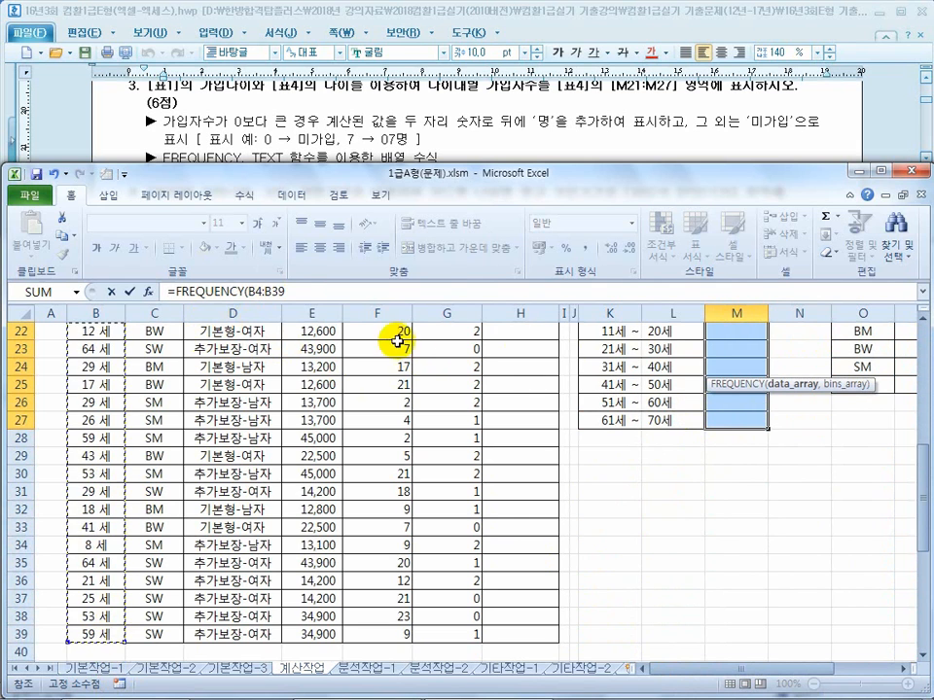
left_click_drag(291, 292, 256, 292)
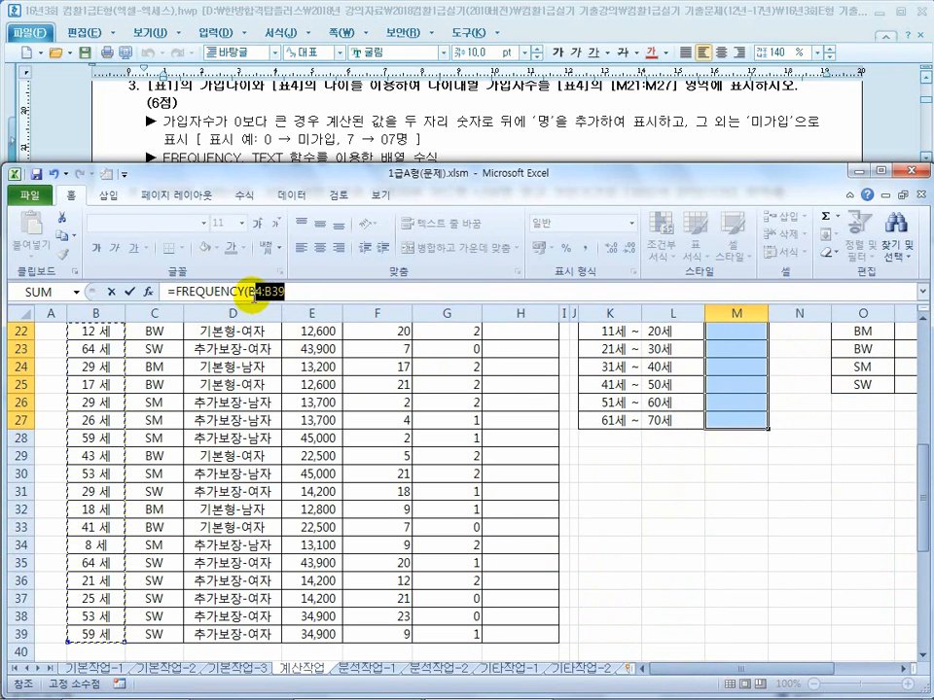
key("F4")
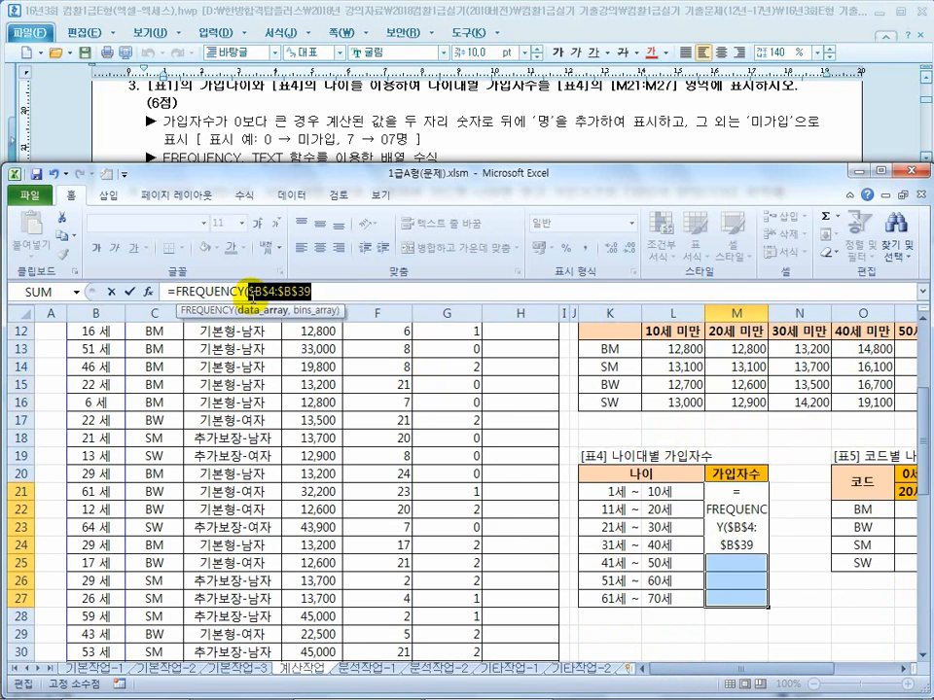
- Add the age limits $L$21:$L$27 as FREQUENCY's bins array and enter the formula as an array formula in M21:M27
left_click(343, 295)
type(",")
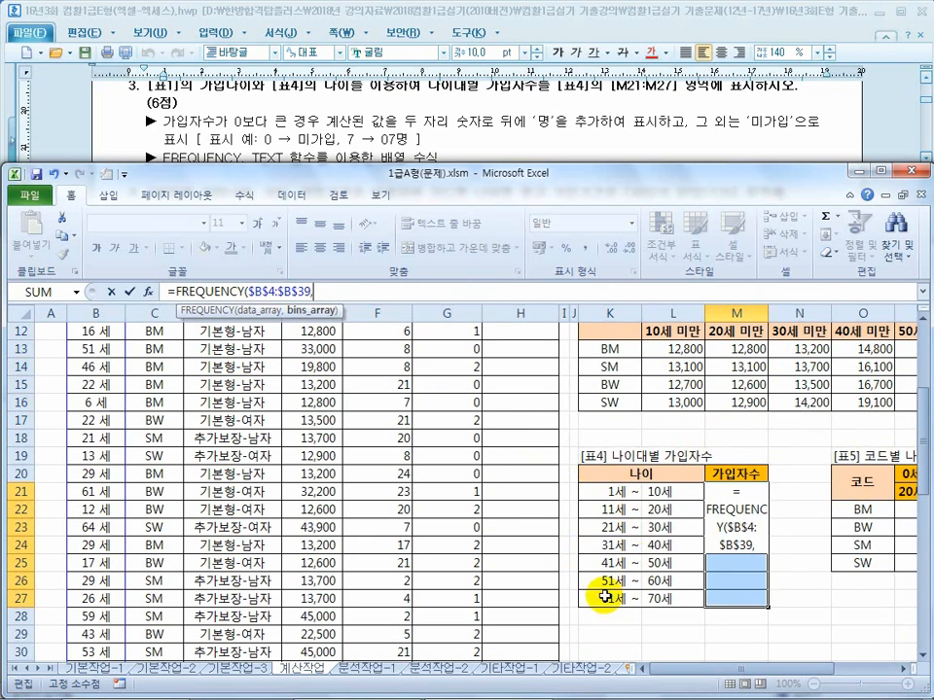
left_click_drag(658, 491, 660, 595)
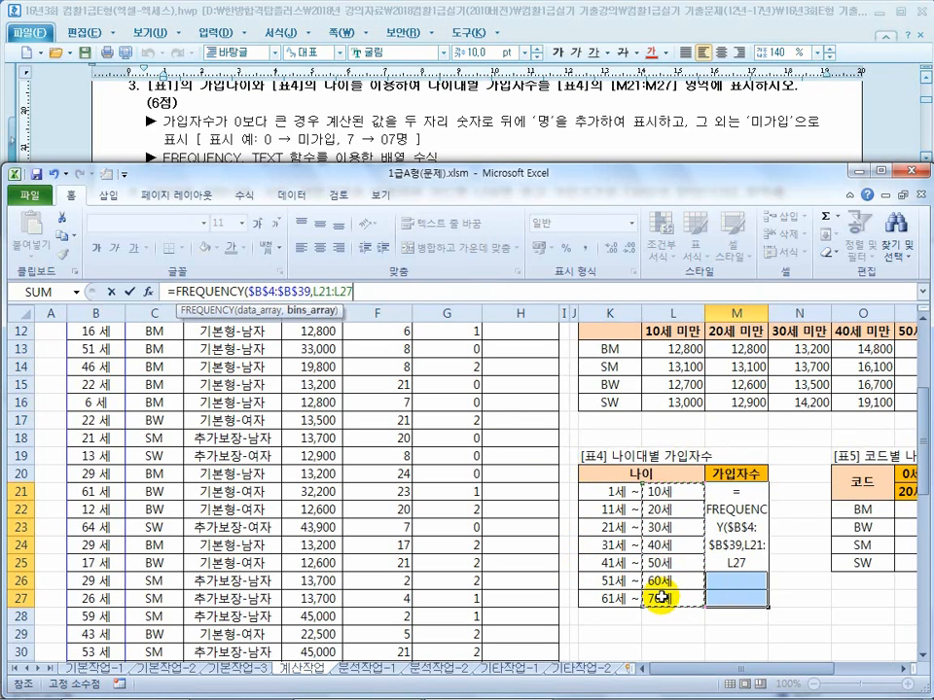
key("F4")
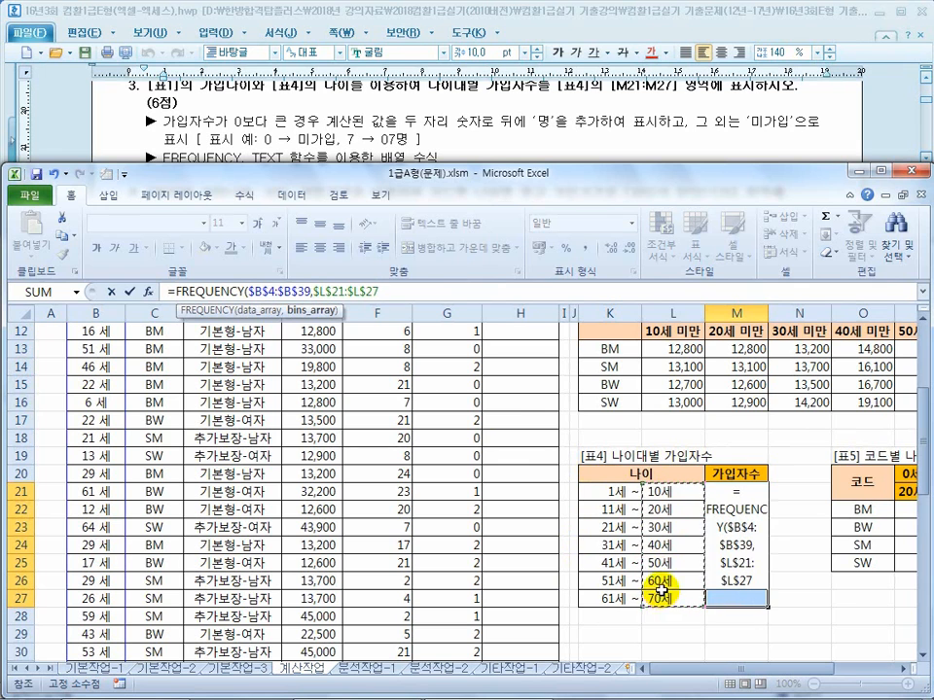
type(")")
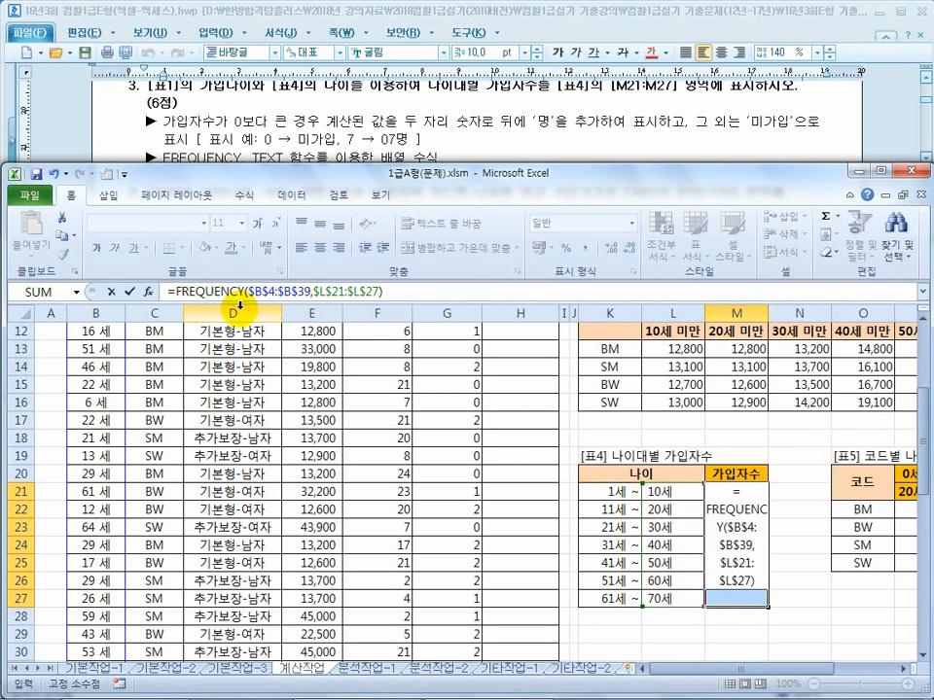
left_click(395, 293)
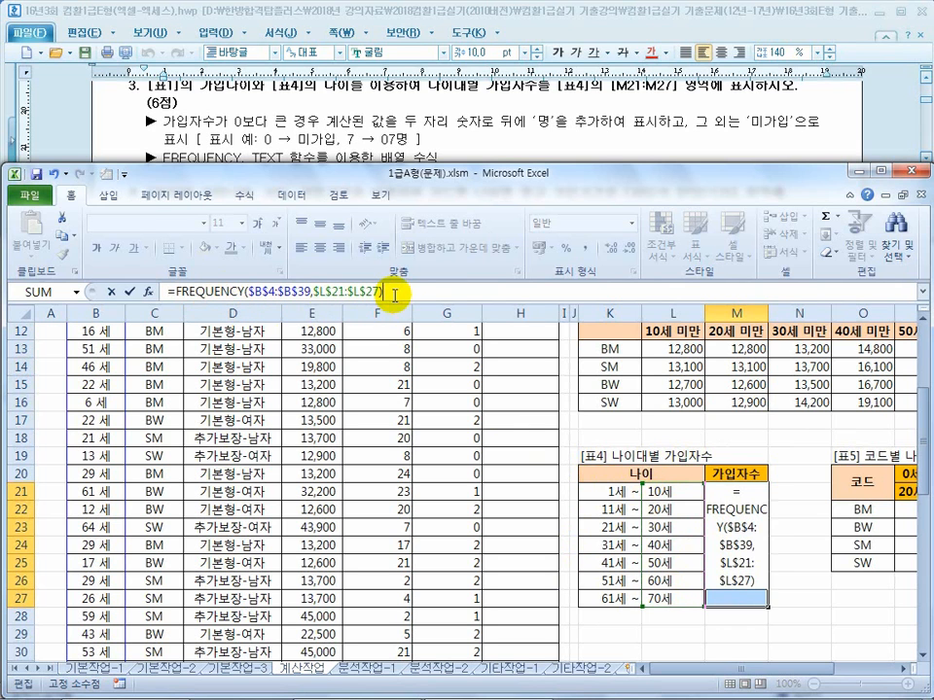
key("ctrl+shift+Return")
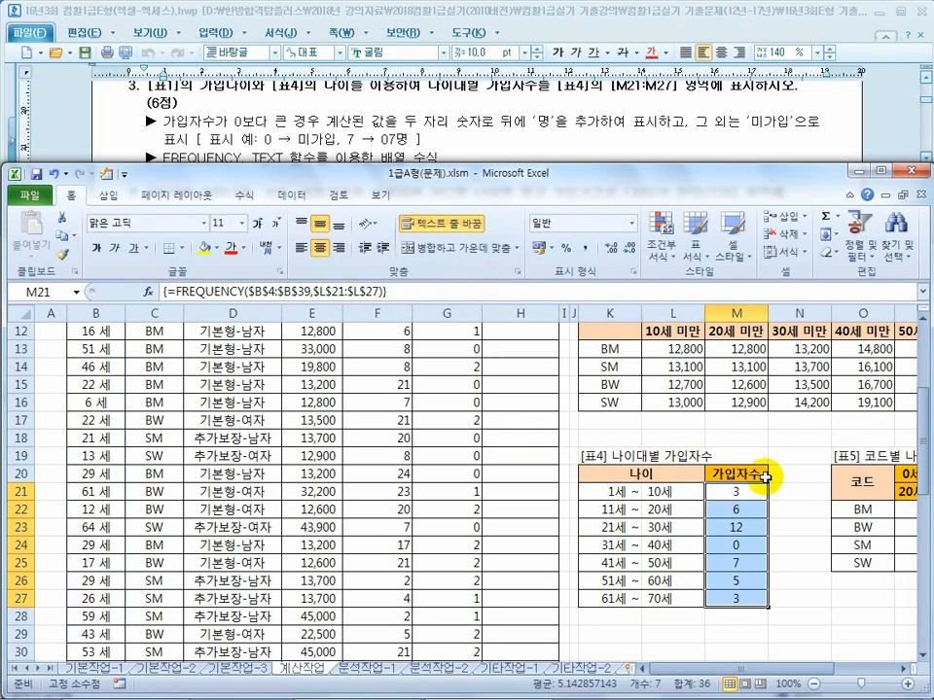
- Switch to the Hangul document and check question 3's two-digit display example for the subscriber counts
left_click(368, 141)
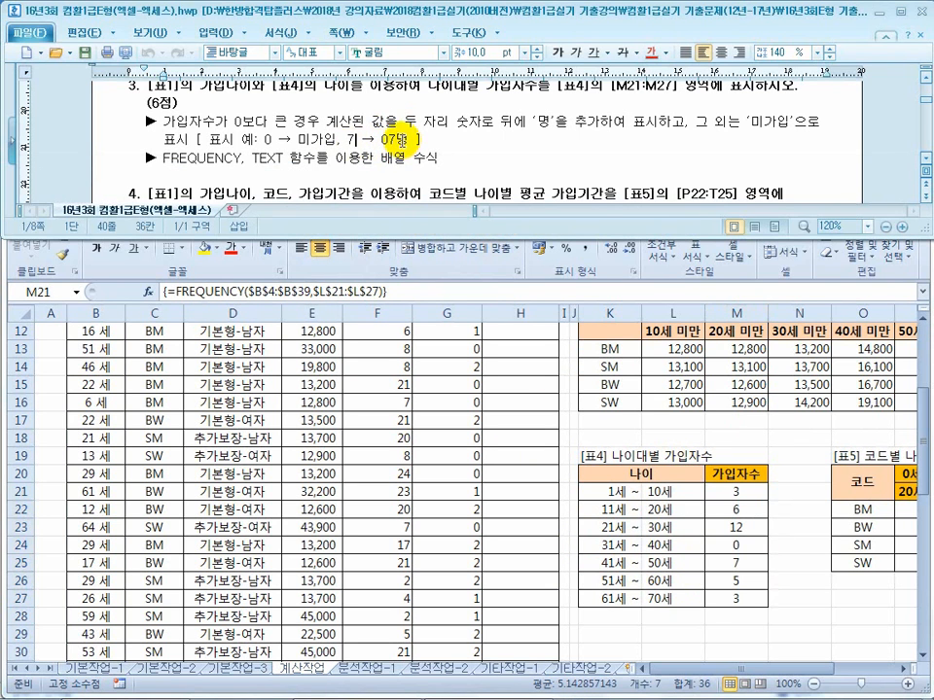
left_click_drag(396, 139, 375, 143)
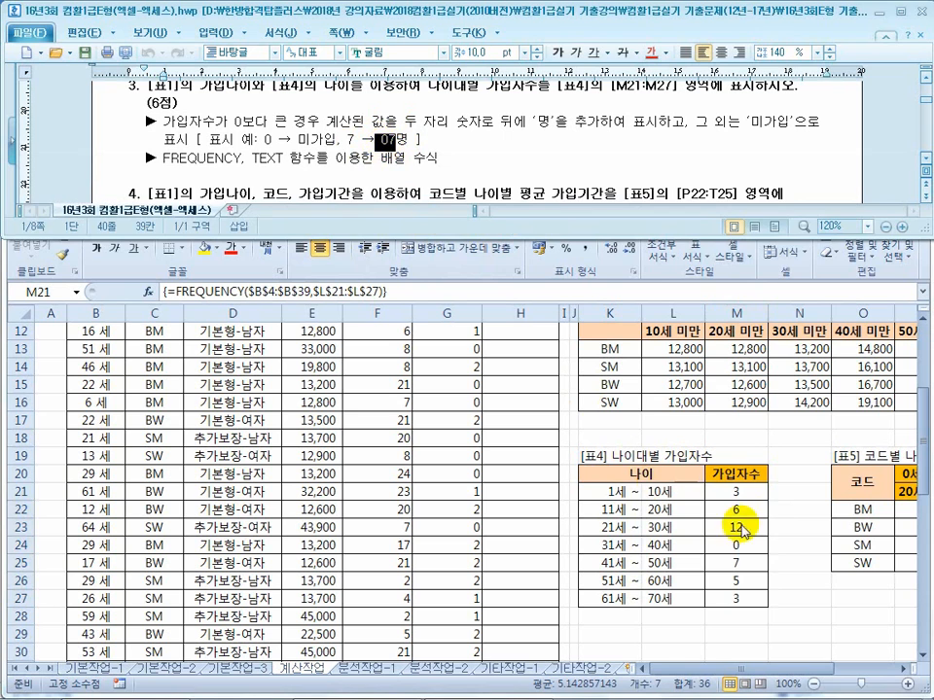
- Return to Excel, reselect M21:M27 and place an opening TEXT function around the FREQUENCY formula
left_click(737, 487)
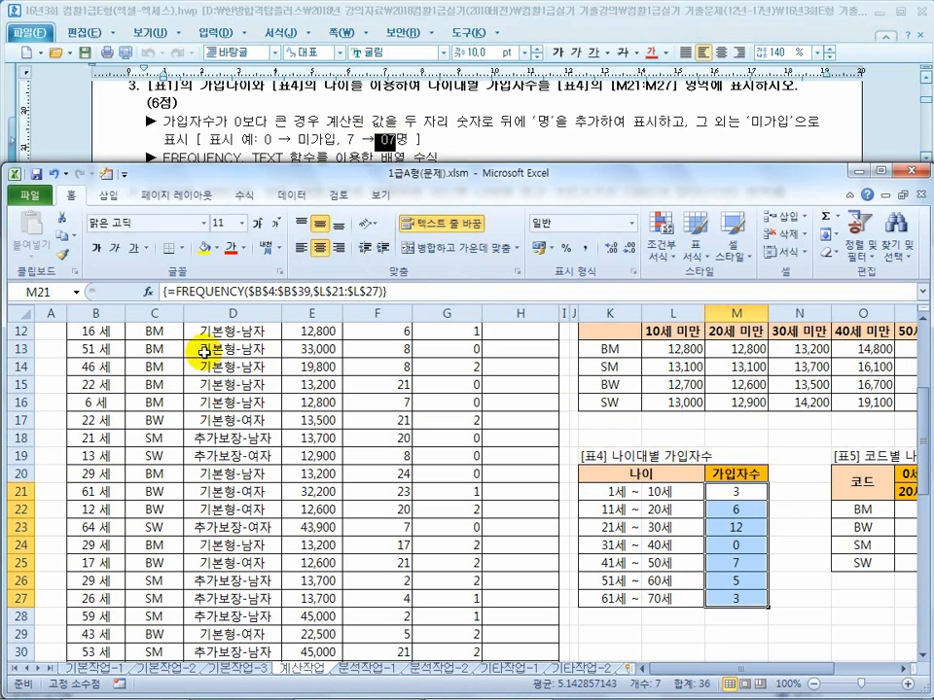
left_click(737, 494)
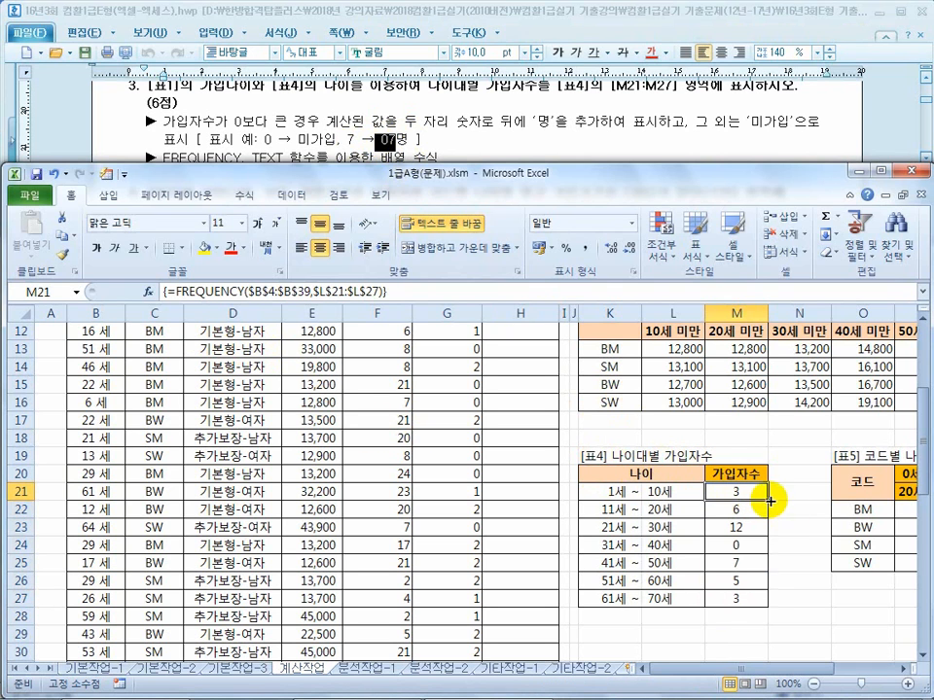
left_click_drag(737, 491, 736, 600)
left_click(171, 291)
type("te")
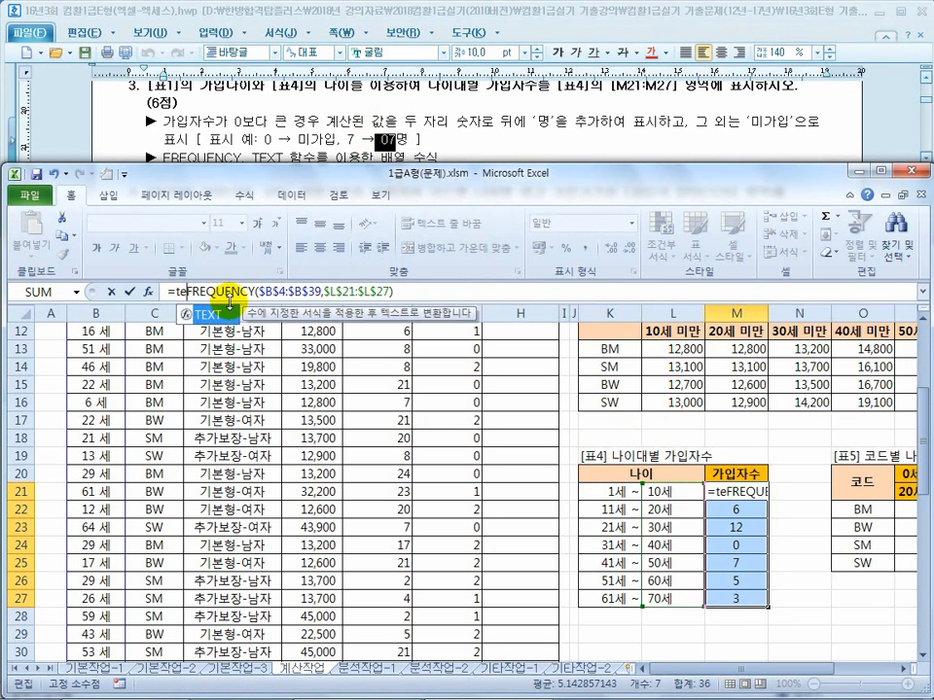
type("xt(")
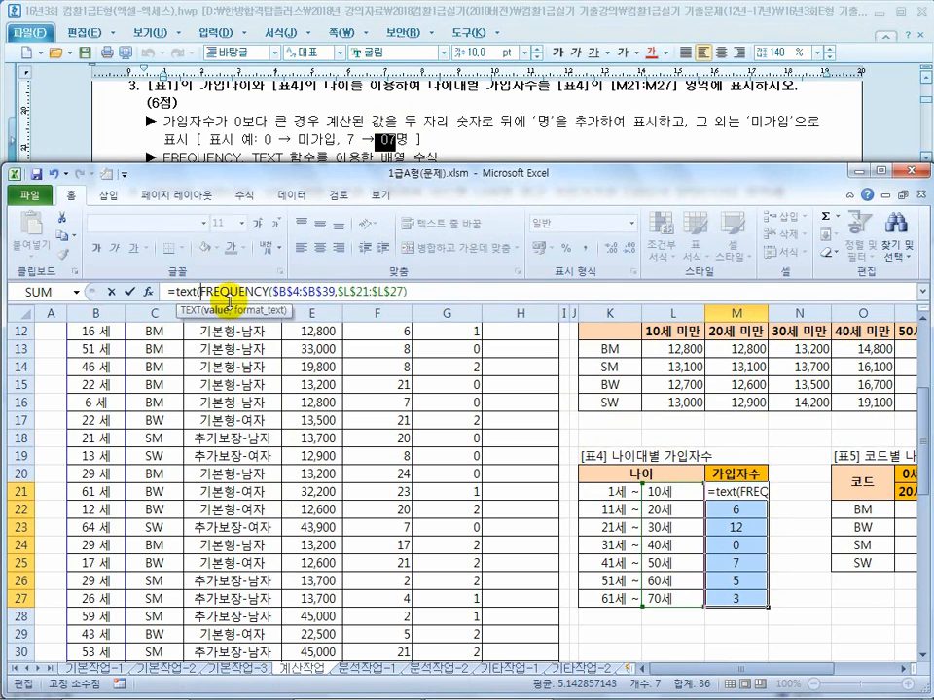
- Complete the TEXT function with the format "00명" and enter it as an array formula in M21:M27
left_click(434, 292)
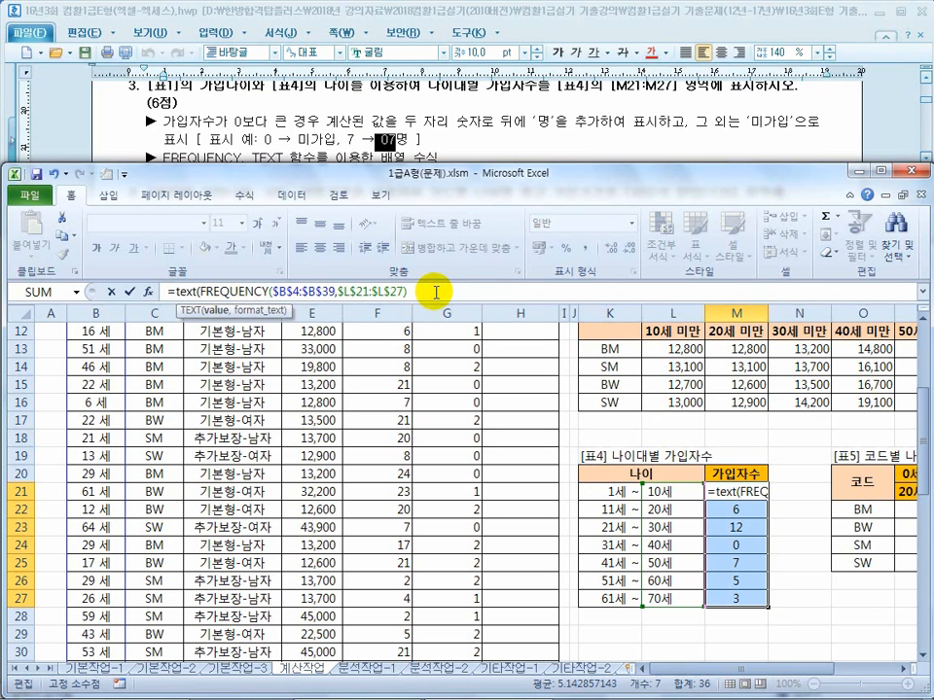
type(",")
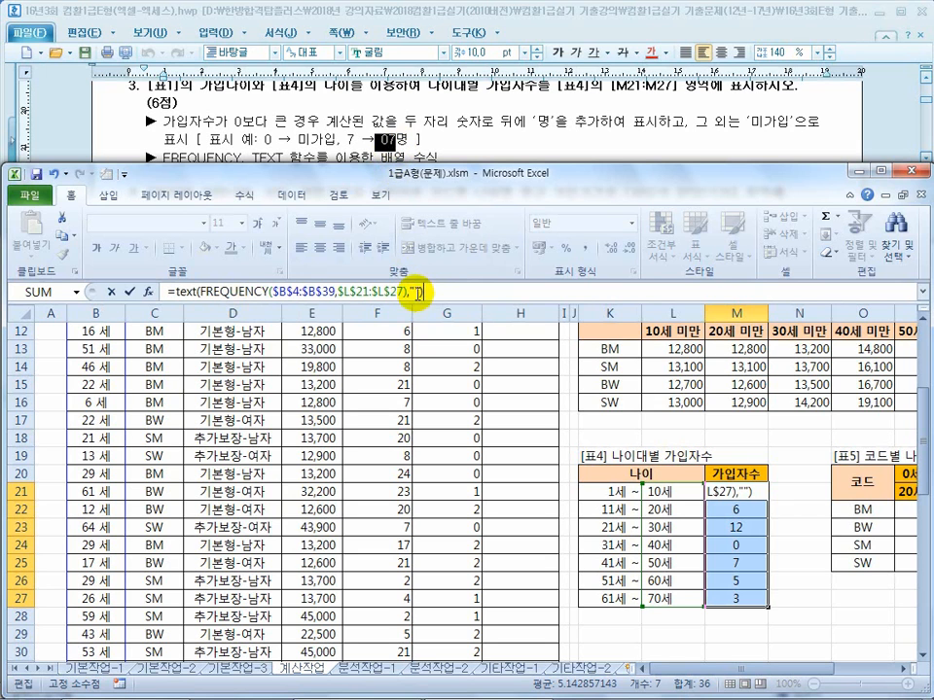
left_click(416, 291)
type("00명")
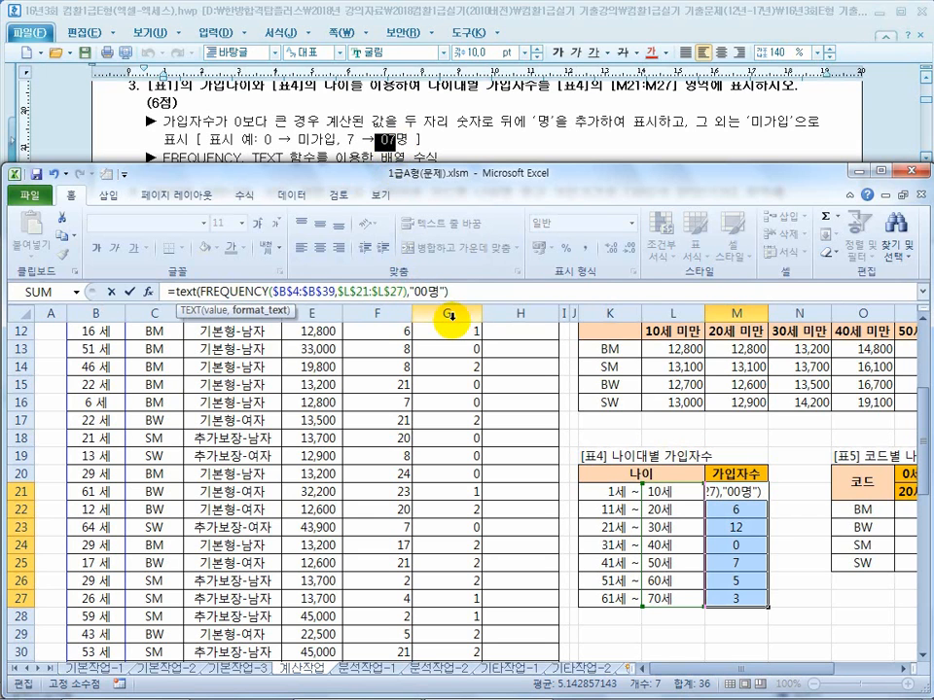
key("ctrl+shift+Return")
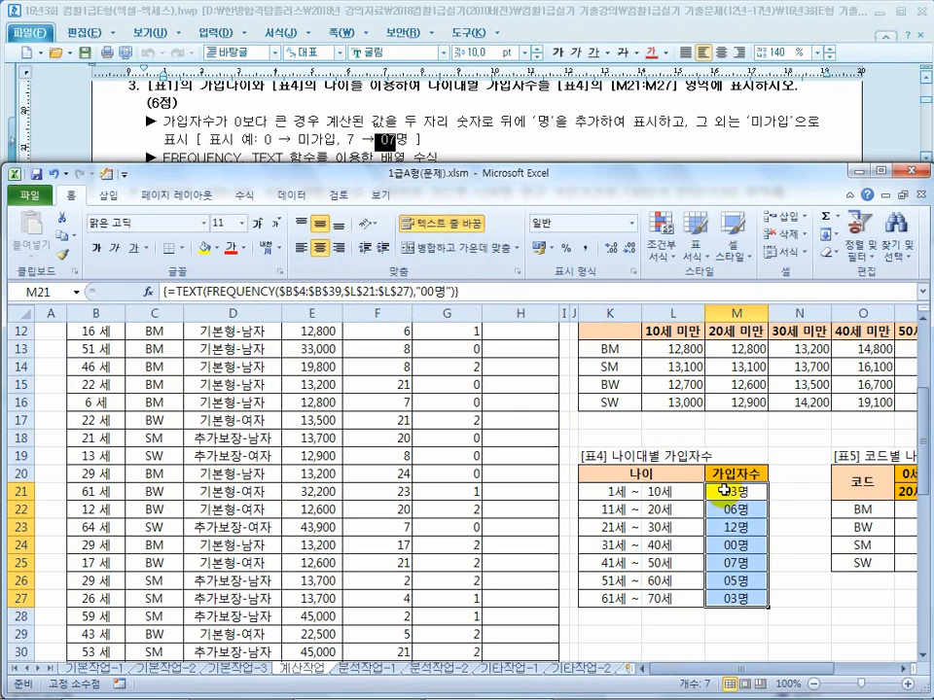
- Inspect the formatted counts in individual cells of [표4]'s 가입자수 column
left_click(727, 493)
left_click(736, 509)
left_click(736, 526)
left_click(739, 600)
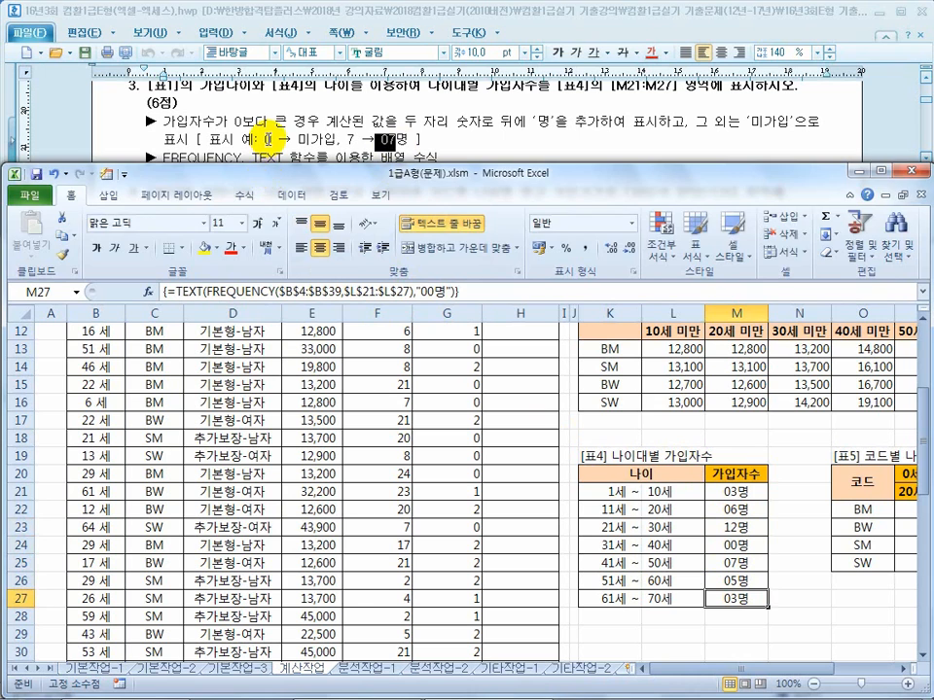
- Switch to the Hangul document and reread question 3's condition for showing 미가입 and its required functions
left_click(271, 139)
double_click(314, 138)
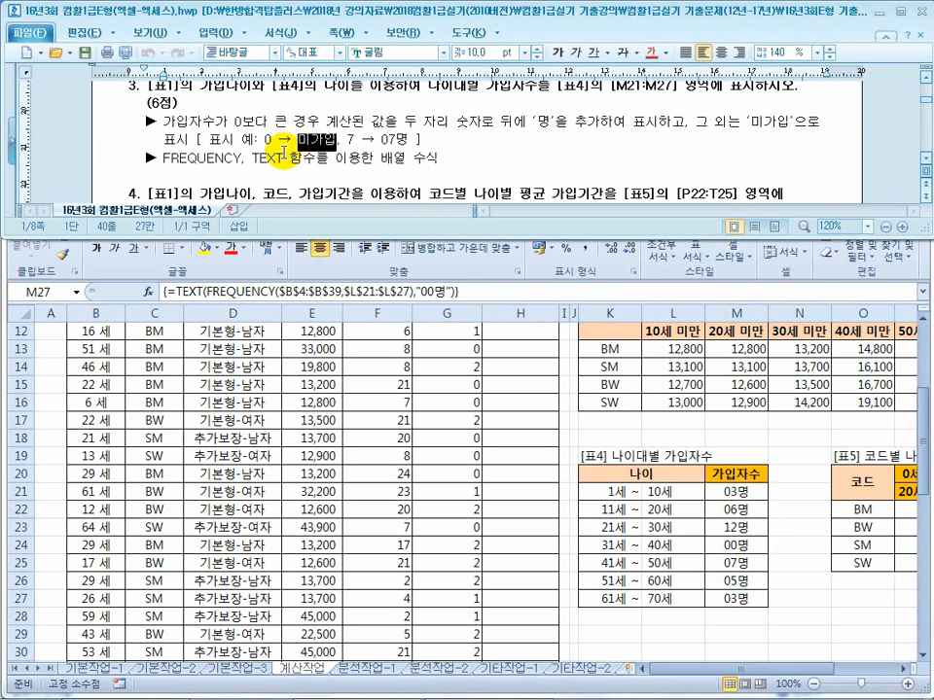
left_click(283, 157)
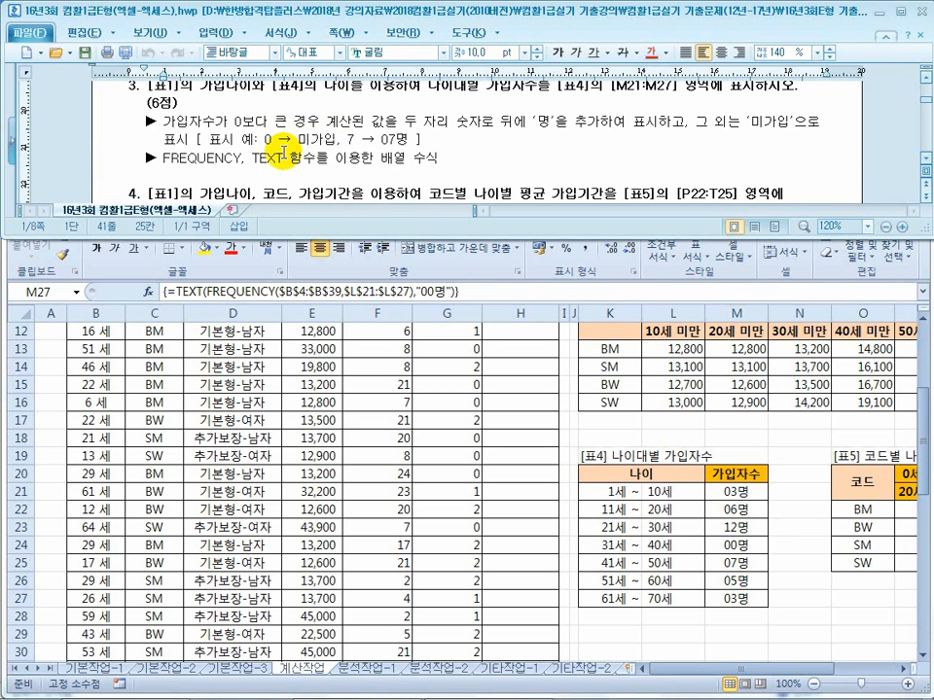
left_click(161, 157)
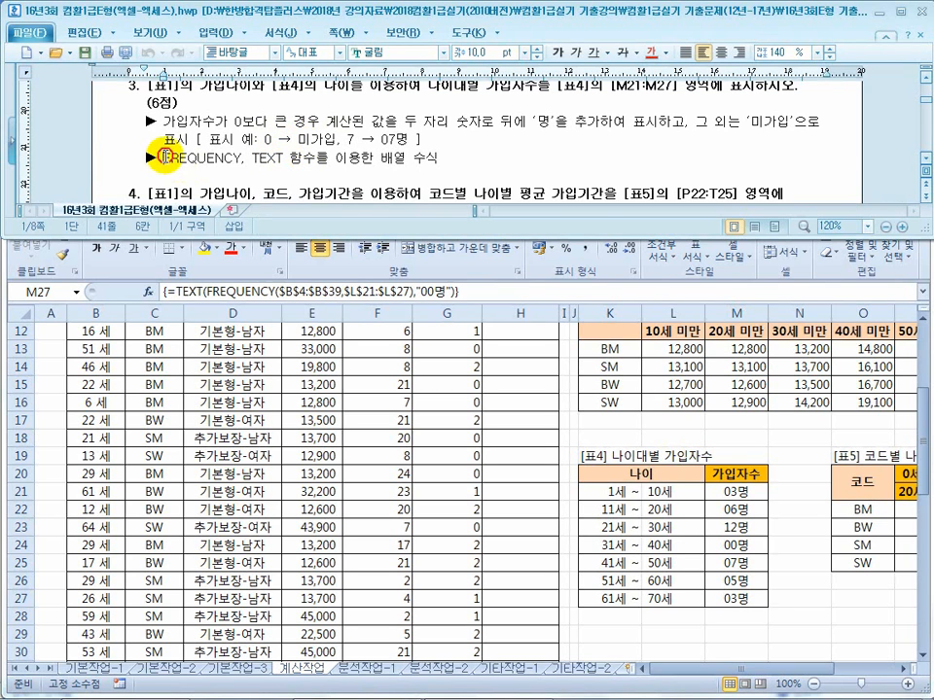
left_click_drag(201, 122, 317, 121)
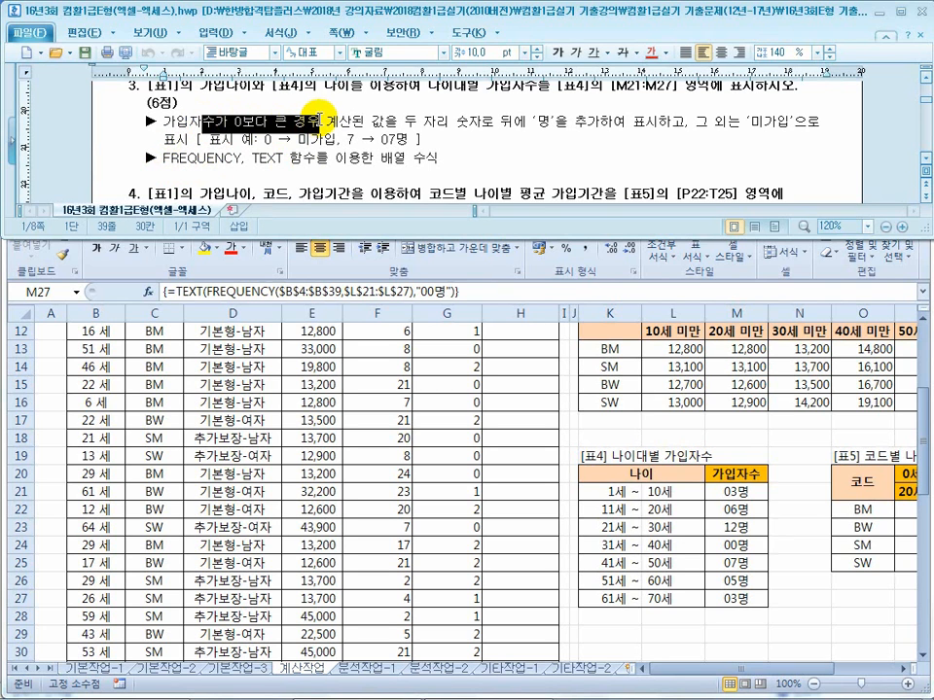
left_click(159, 156)
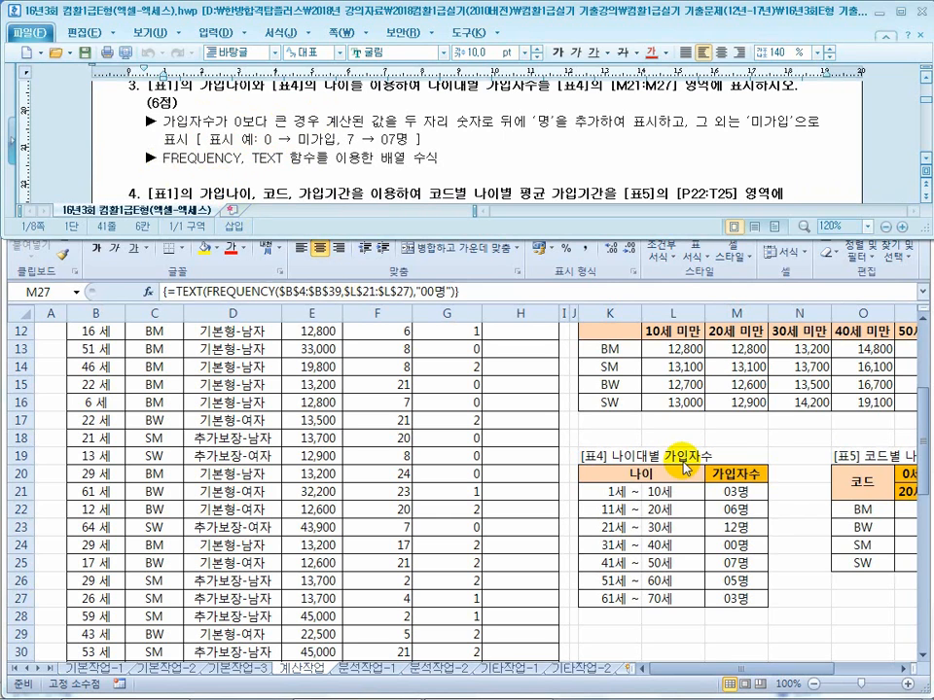
left_click(739, 492)
key("F2")
key("Home")
key("Right")
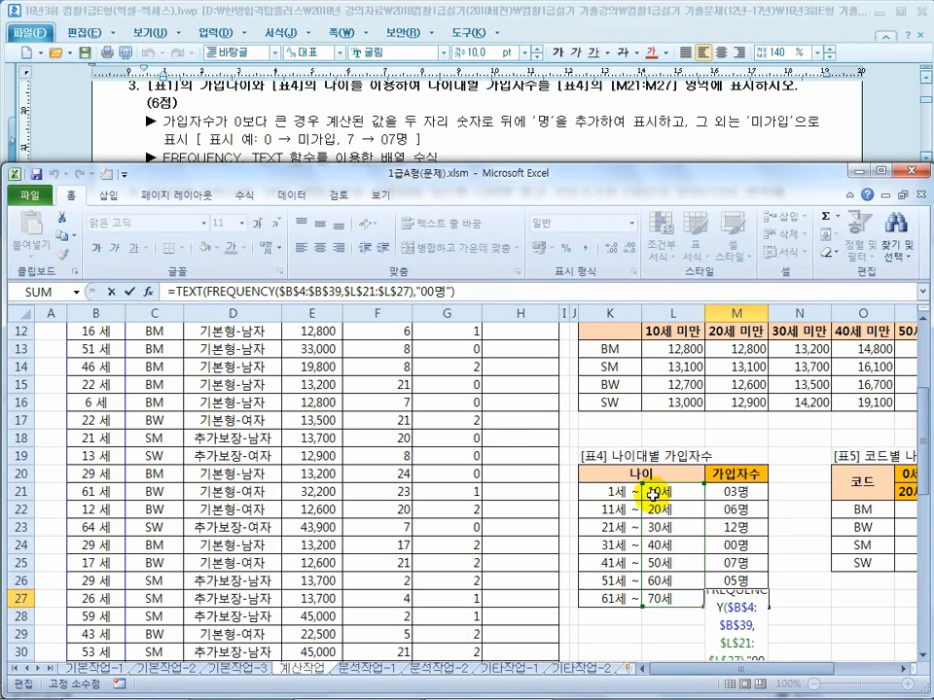
left_click(727, 494)
key("Escape")
- Reselect M21:M27 in Excel and insert an IF function at the start of the TEXT formula
left_click_drag(729, 494, 745, 598)
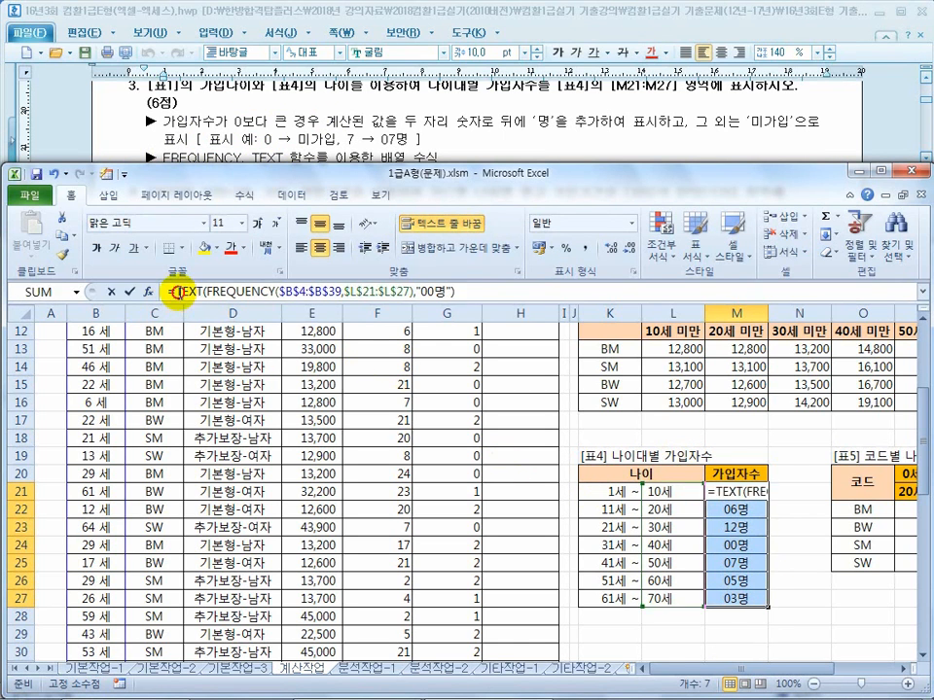
left_click(178, 292)
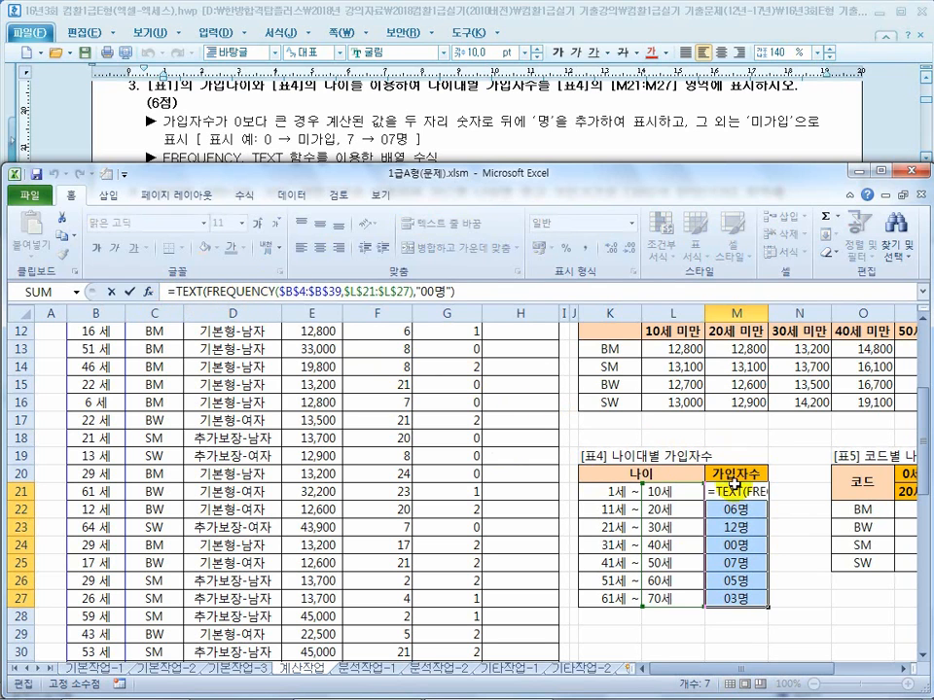
type("ㅑㄹ")
key("BackSpace")
key("BackSpace")
type("if(")
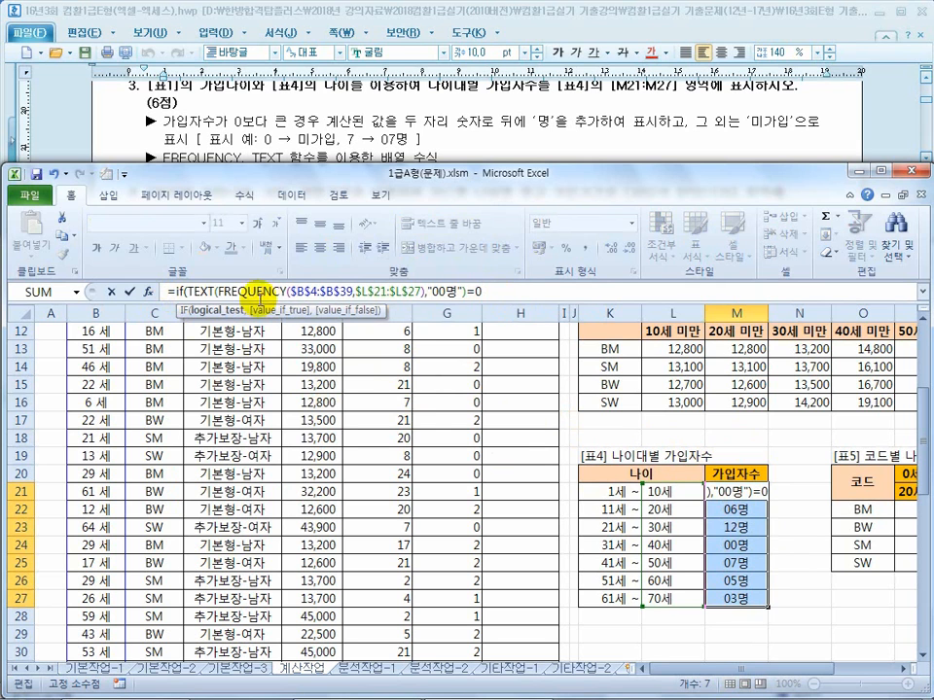
- Copy the FREQUENCY($B$4:$B$39,$L$21:$L$27) expression inside the formula and remove the =0 comparison after the TEXT function
left_click_drag(504, 295, 412, 293)
left_click_drag(218, 292, 426, 292)
left_click(502, 290)
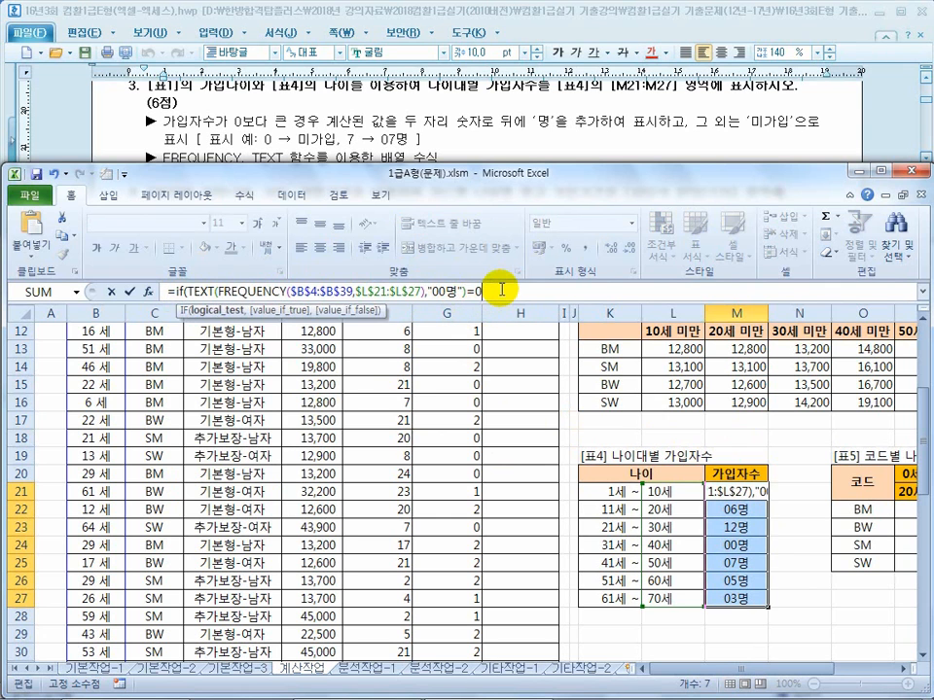
key("BackSpace")
key("BackSpace")
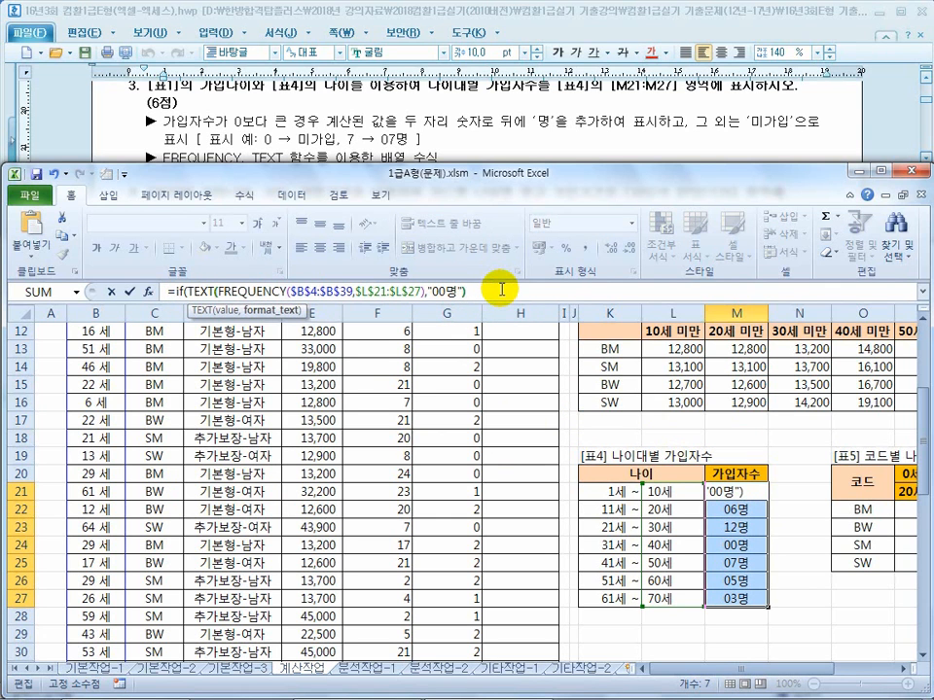
- Make IF test the copied FREQUENCY expression for =0, return "미가입" or otherwise the TEXT result, and enter it as an array formula
left_click(192, 291)
key("ctrl+v")
type("=0,\"미")
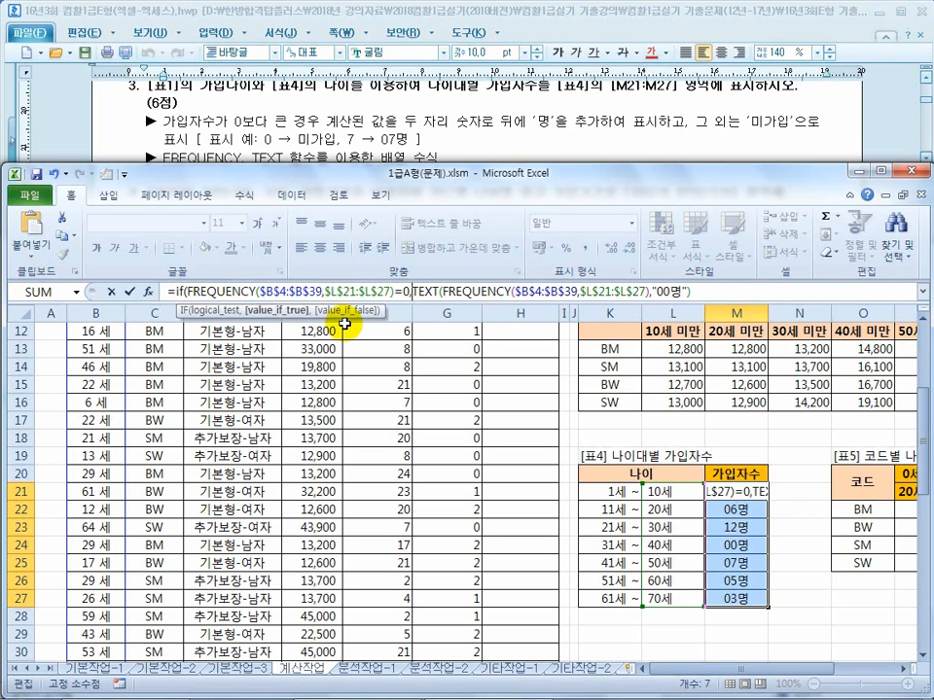
type("가입")
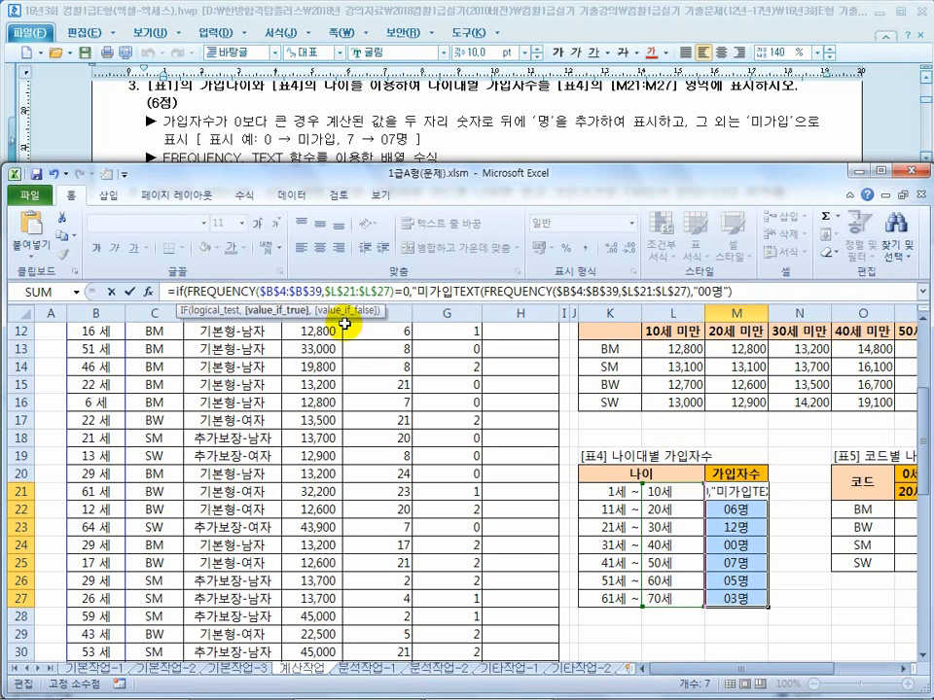
type("\",")
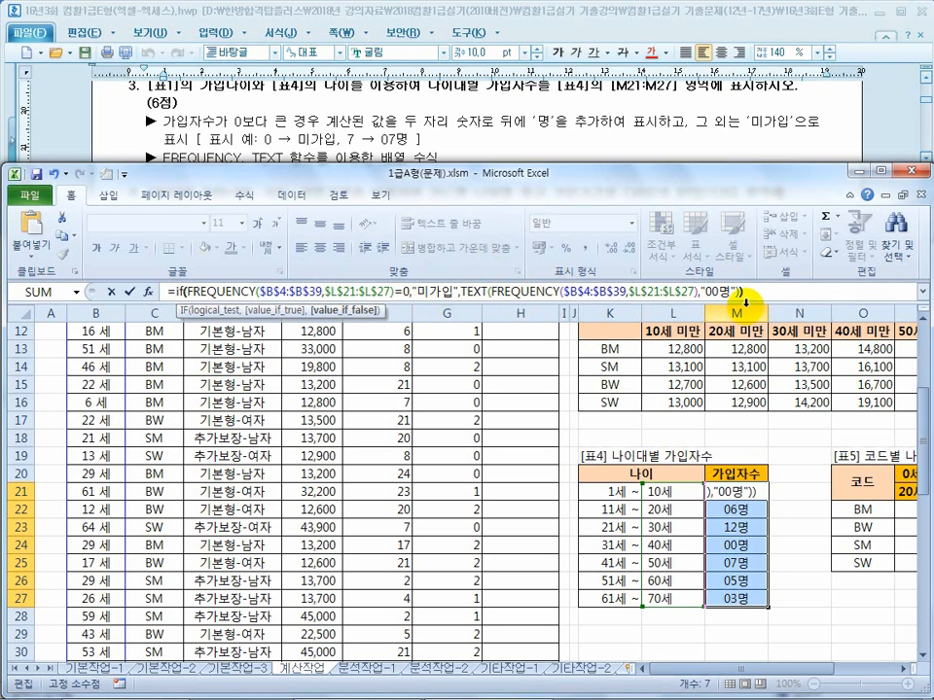
key("ctrl+shift+Return")
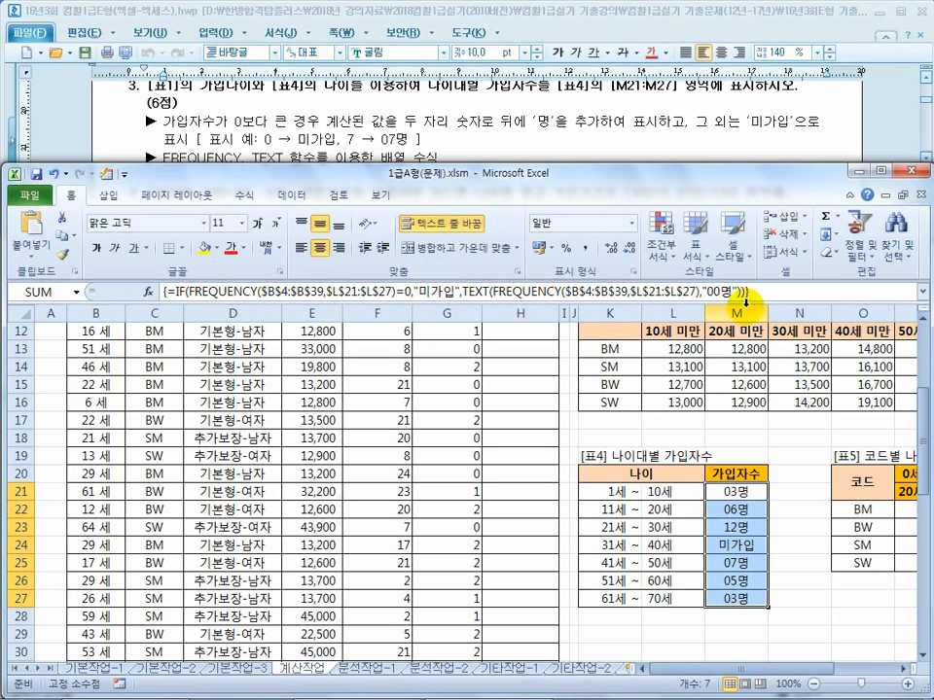
- Check the array formula's results in M21:M27, especially M24, and compare them with question 3 in the Hangul document
left_click(768, 551)
left_click_drag(737, 494, 745, 597)
left_click(757, 548)
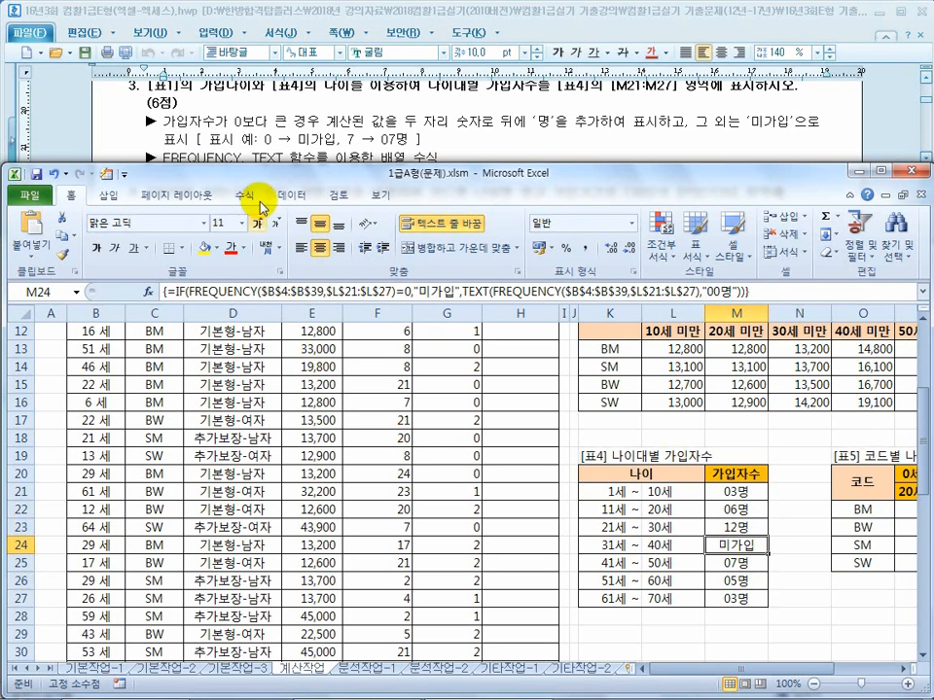
left_click(192, 107)
left_click(329, 278)
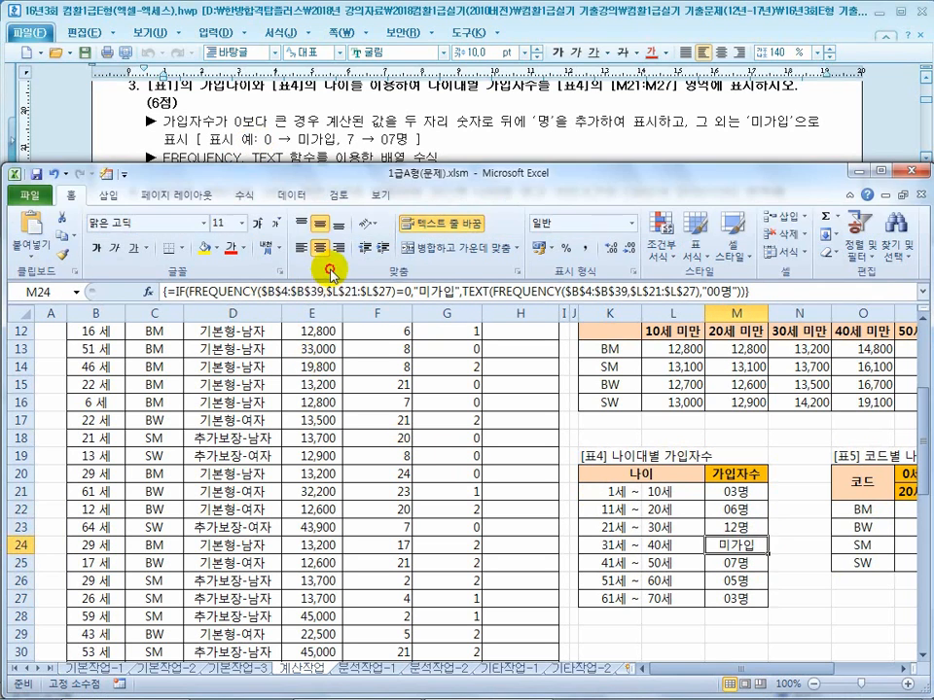
left_click(229, 97)
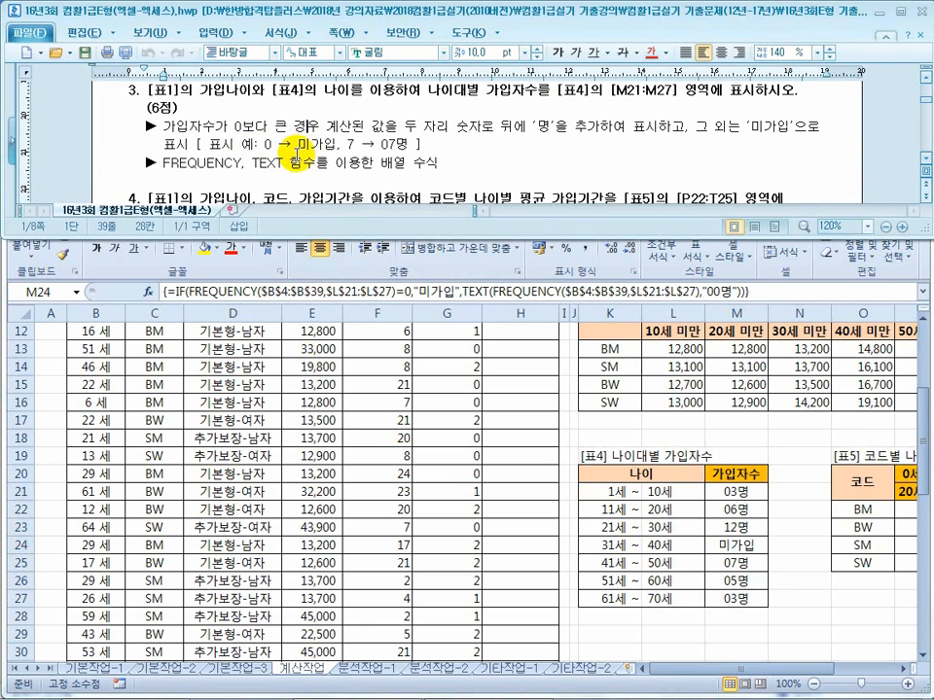
- Return to Excel and undo the IF array formula entry in M21:M27
left_click(335, 275)
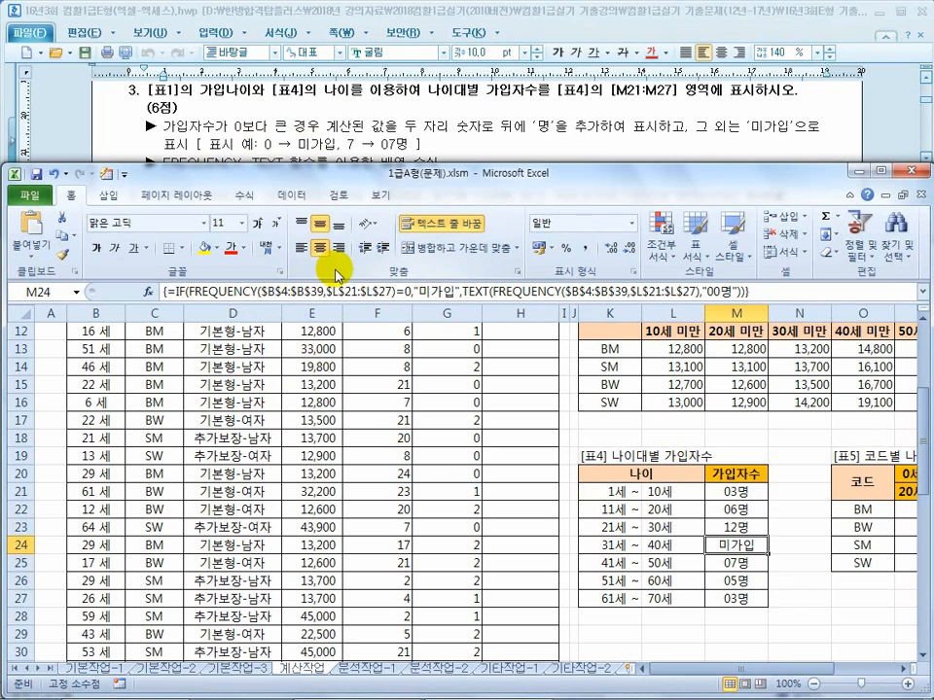
left_click(742, 491)
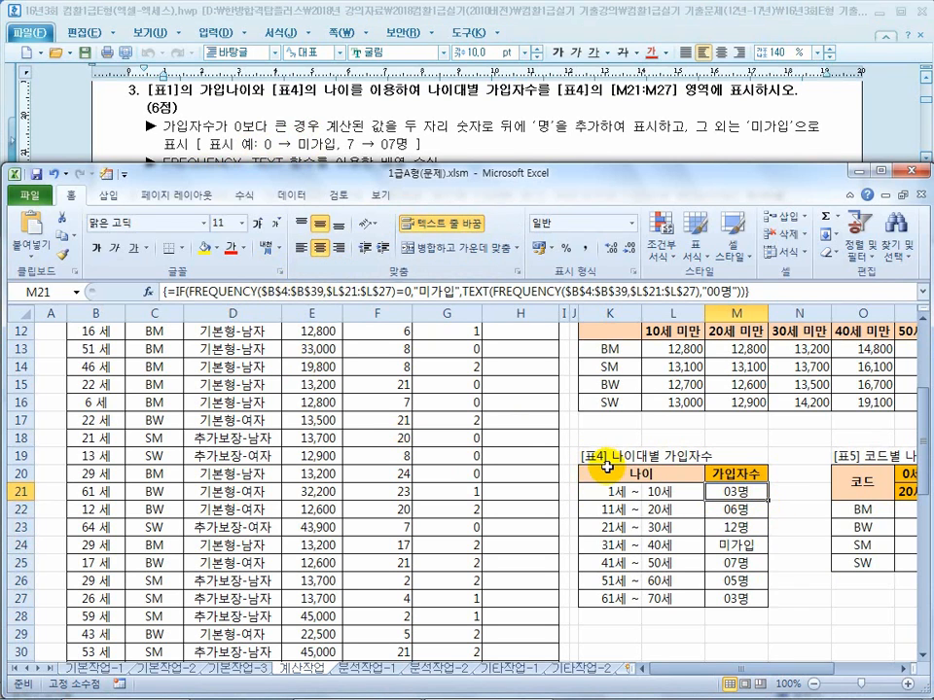
key("ctrl+z")
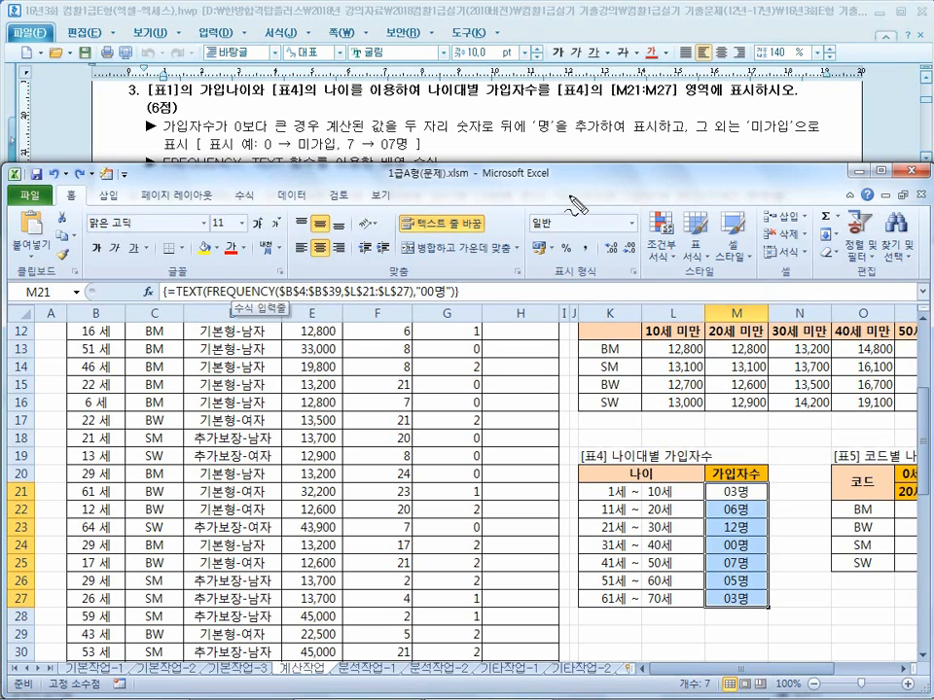
mouse_move(587, 201)
left_mouse_down()
mouse_move(601, 189)
mouse_move(685, 200)
mouse_move(698, 189)
mouse_move(709, 216)
mouse_move(800, 207)
mouse_move(792, 195)
mouse_move(831, 198)
left_mouse_up()
left_click_drag(817, 204, 834, 204)
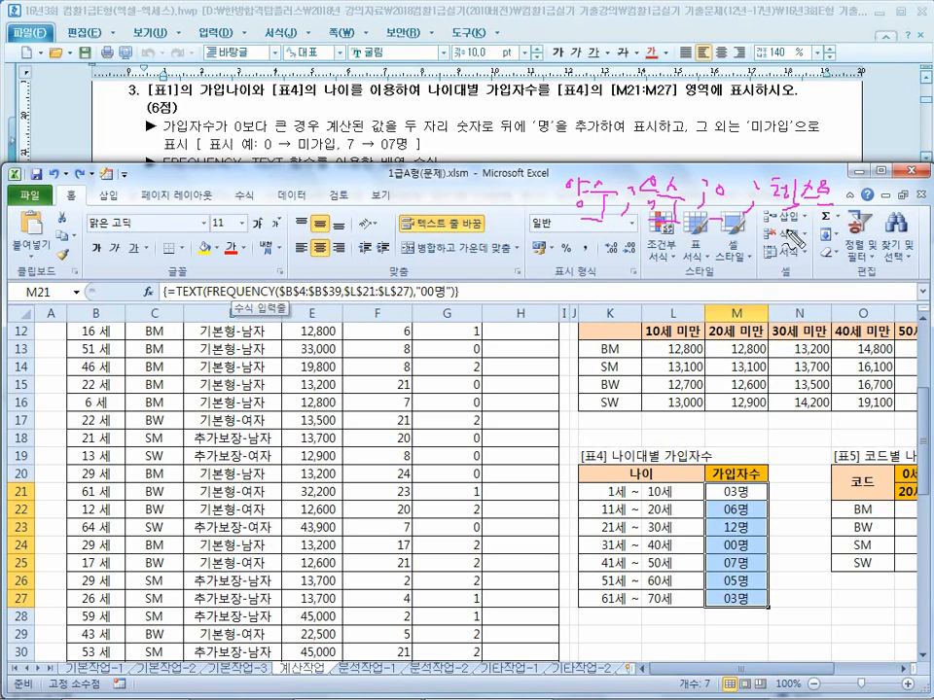
left_click_drag(163, 131, 247, 130)
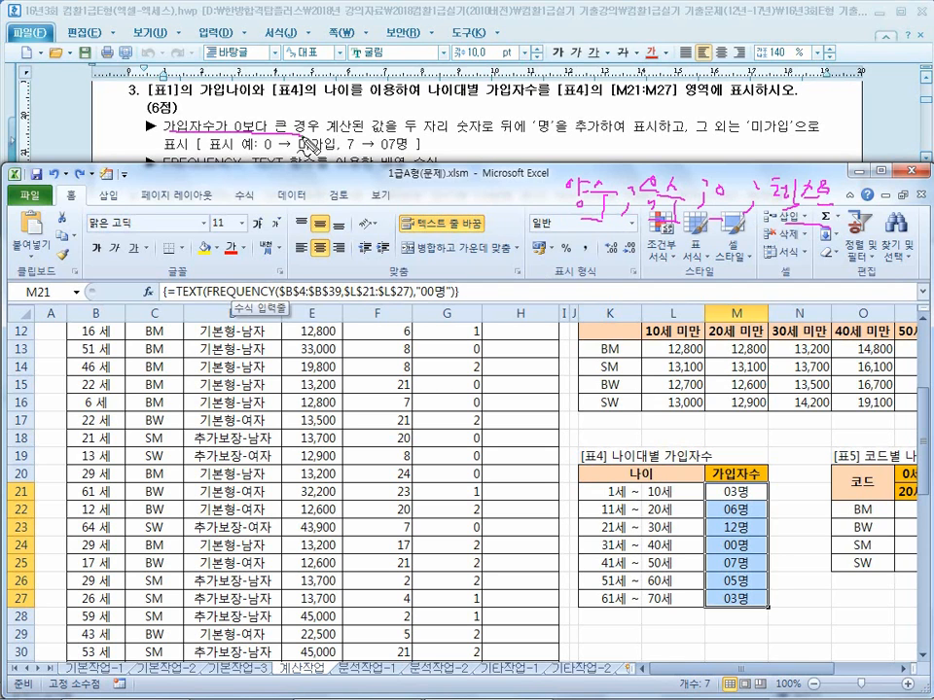
mouse_move(590, 176)
left_mouse_down()
mouse_move(554, 206)
mouse_move(611, 202)
left_mouse_up()
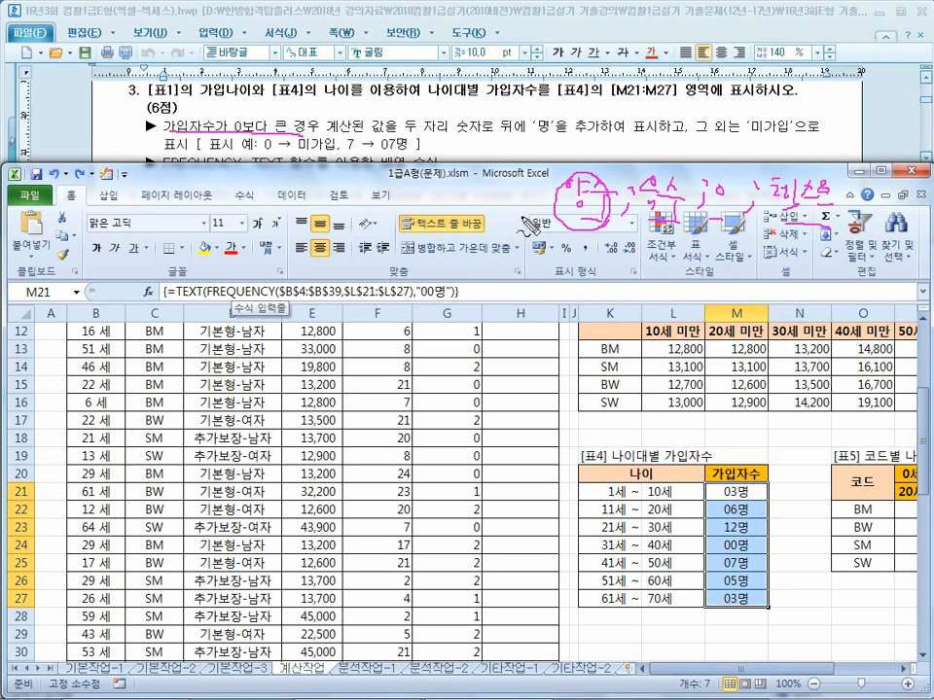
left_click_drag(352, 153, 419, 153)
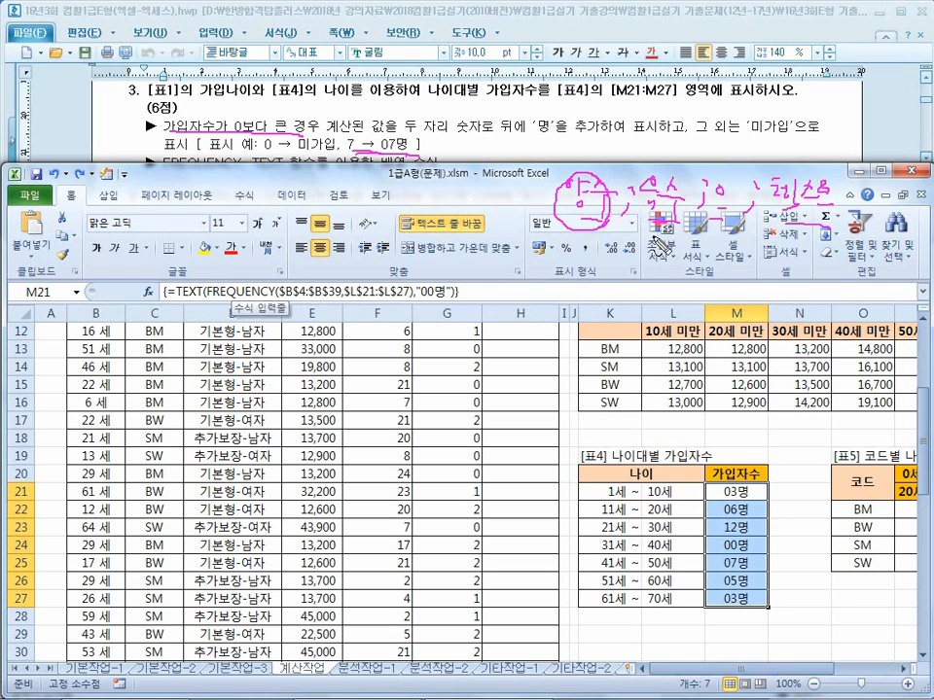
left_click_drag(250, 153, 336, 153)
mouse_move(750, 210)
left_mouse_down()
mouse_move(732, 182)
mouse_move(731, 220)
left_mouse_up()
left_click_drag(166, 302, 199, 303)
left_click_drag(421, 303, 443, 302)
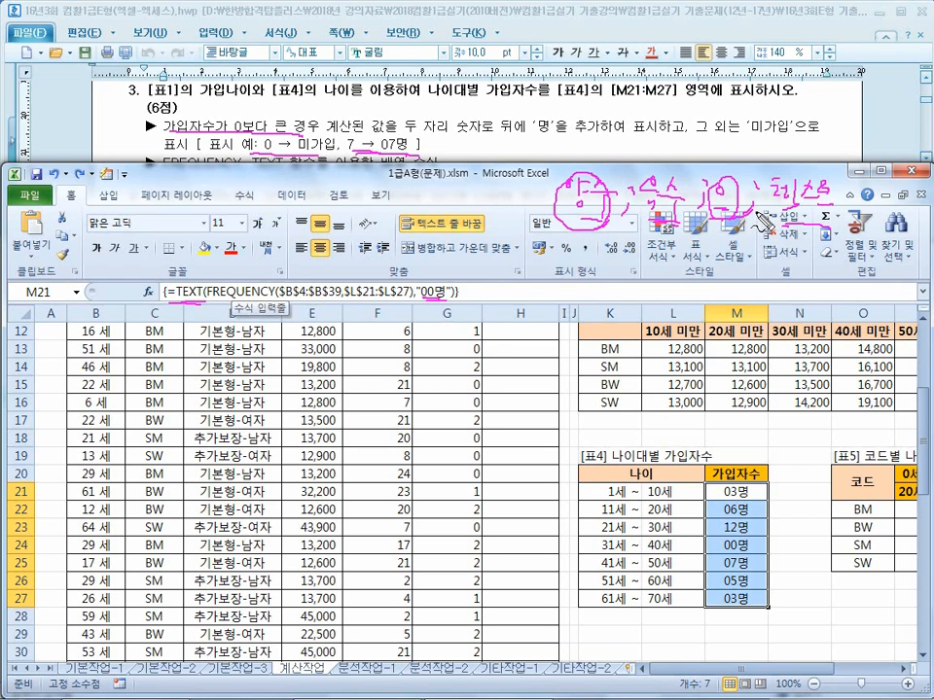
key("Escape")
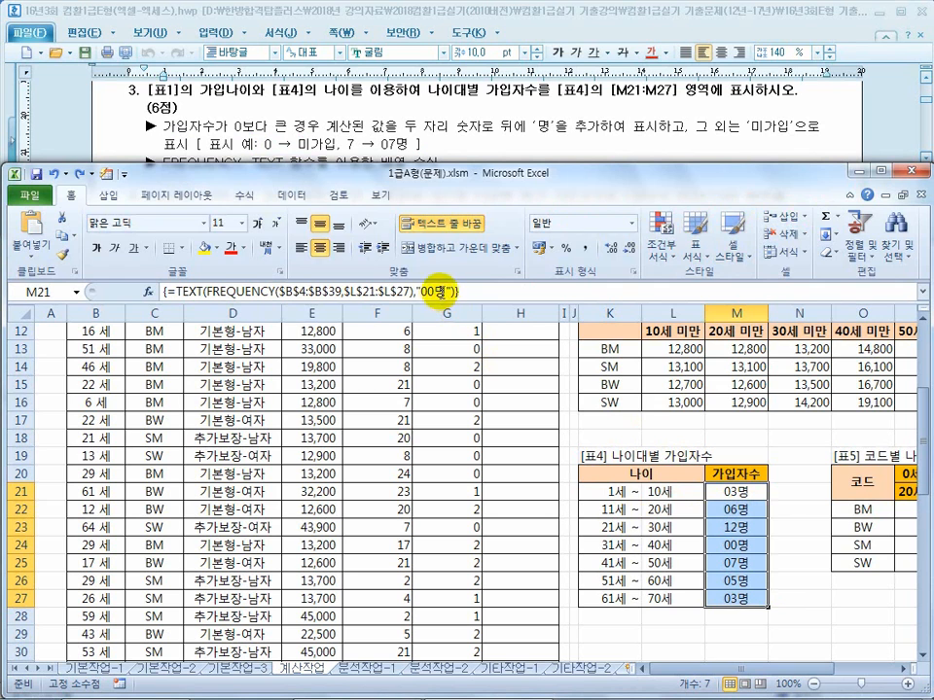
- Extend the TEXT format code in the M21:M27 formula to "00명;;미가입"
left_click(443, 291)
type("명")
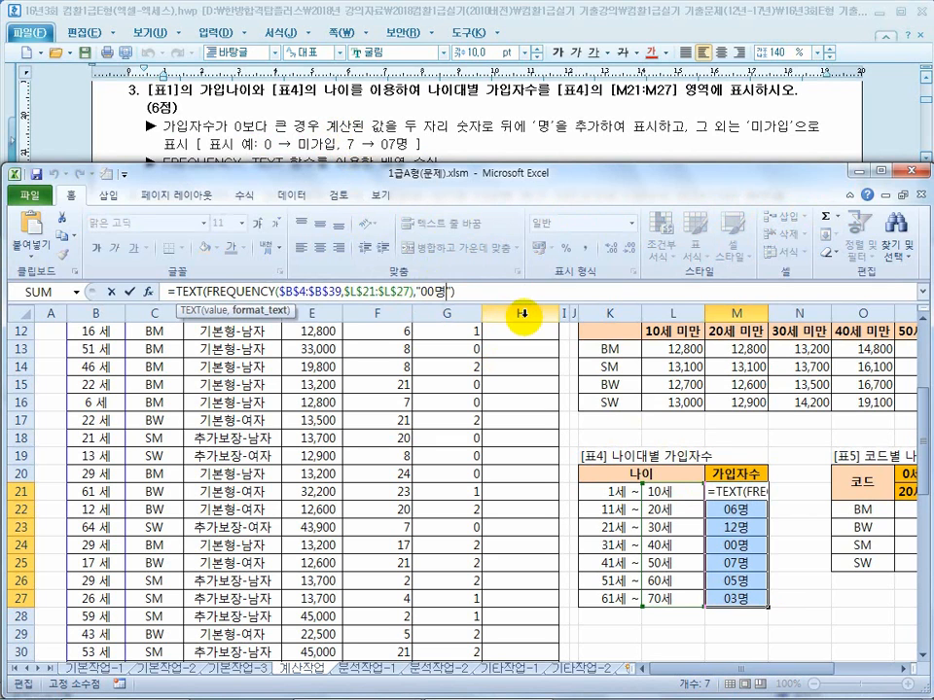
type(";;")
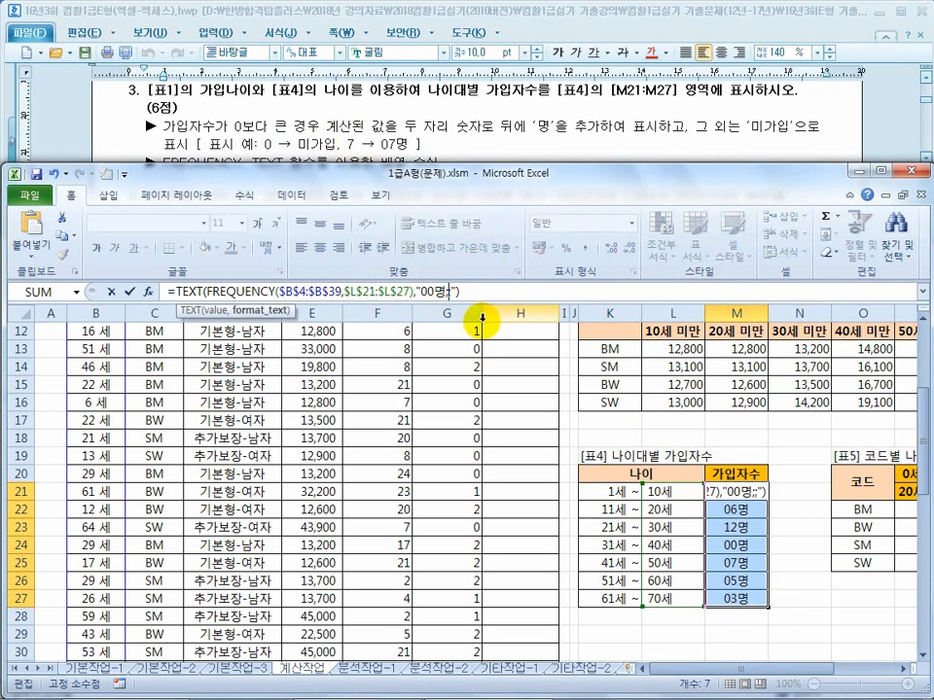
left_click(450, 292)
type("미가입")
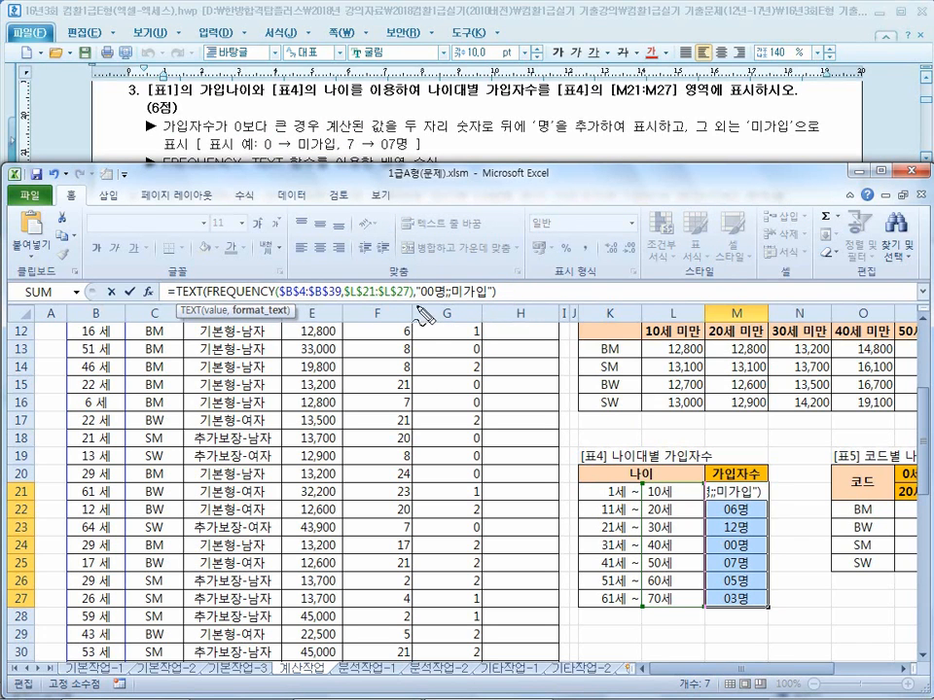
left_click_drag(419, 303, 440, 302)
mouse_move(212, 134)
left_mouse_down()
mouse_move(302, 133)
mouse_move(428, 153)
left_mouse_up()
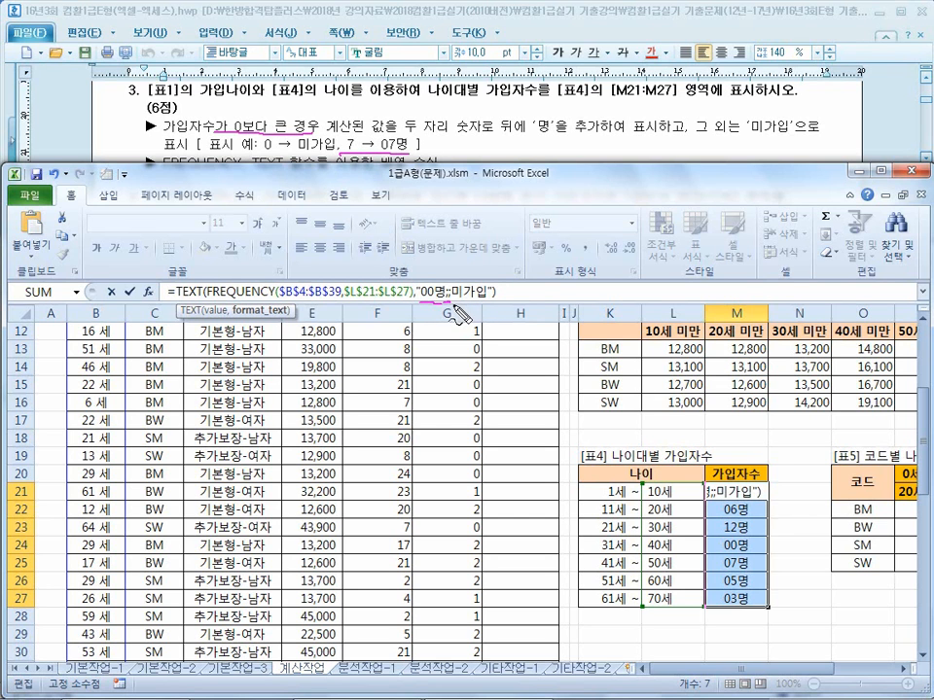
left_click_drag(444, 303, 486, 302)
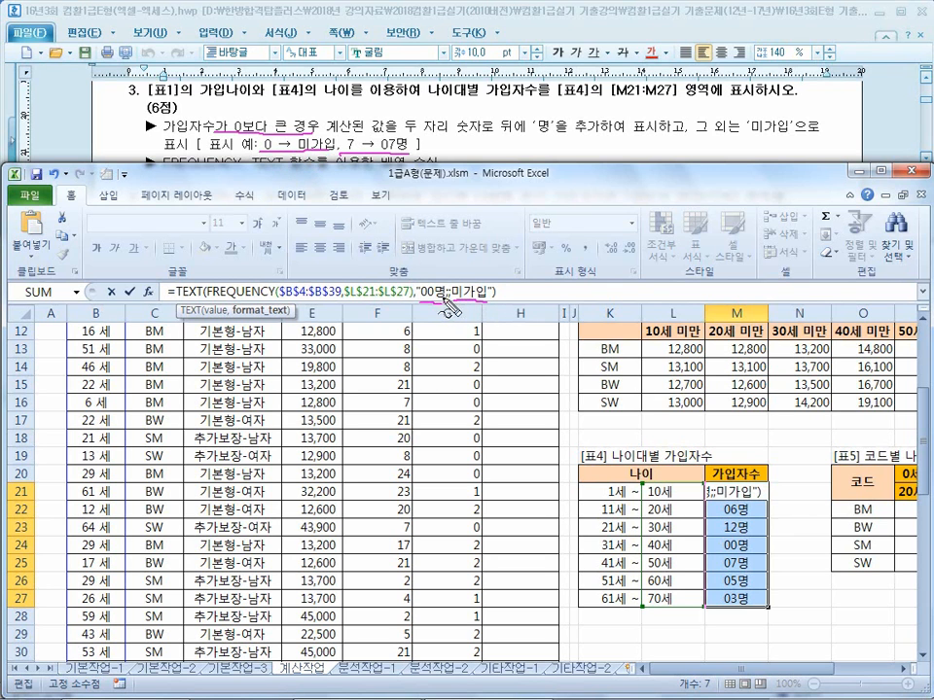
left_click_drag(488, 284, 493, 298)
mouse_move(434, 290)
left_mouse_down()
mouse_move(425, 273)
mouse_move(435, 285)
left_mouse_up()
mouse_move(495, 290)
left_mouse_down()
mouse_move(490, 282)
mouse_move(493, 296)
left_mouse_up()
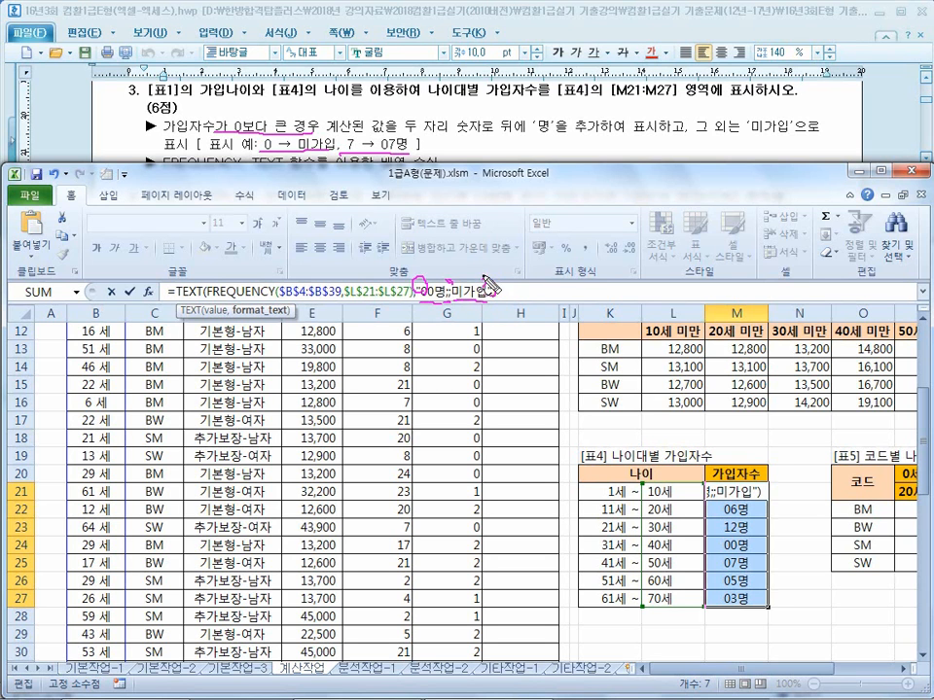
key("Escape")
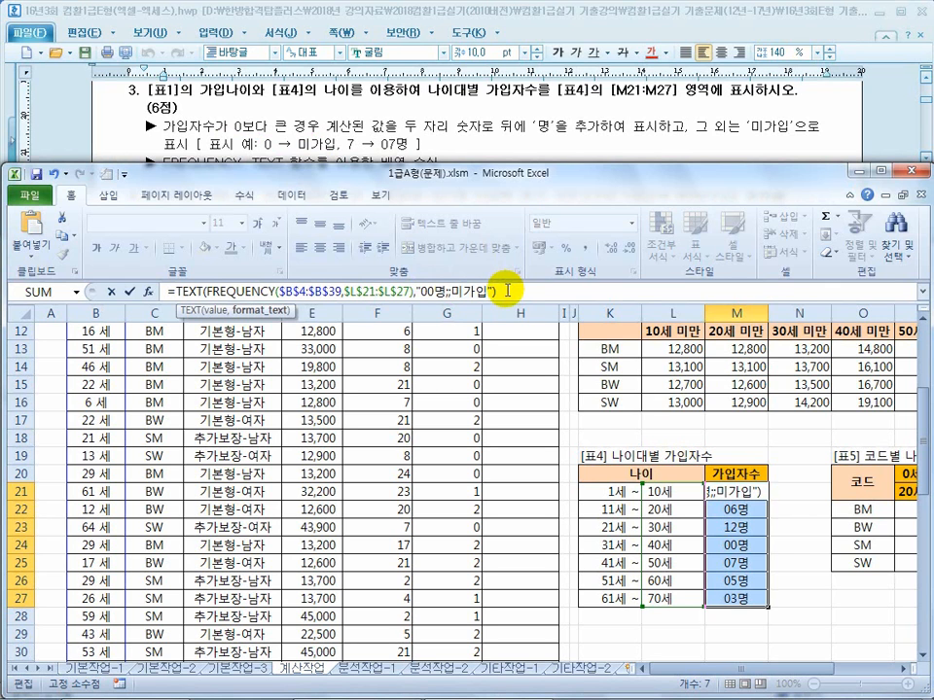
- Enter the TEXT/FREQUENCY formula as an array formula in M21:M27 and check M24 and M21 against question 3 in the Hangul document
key("ctrl+shift+Return")
left_click(742, 544)
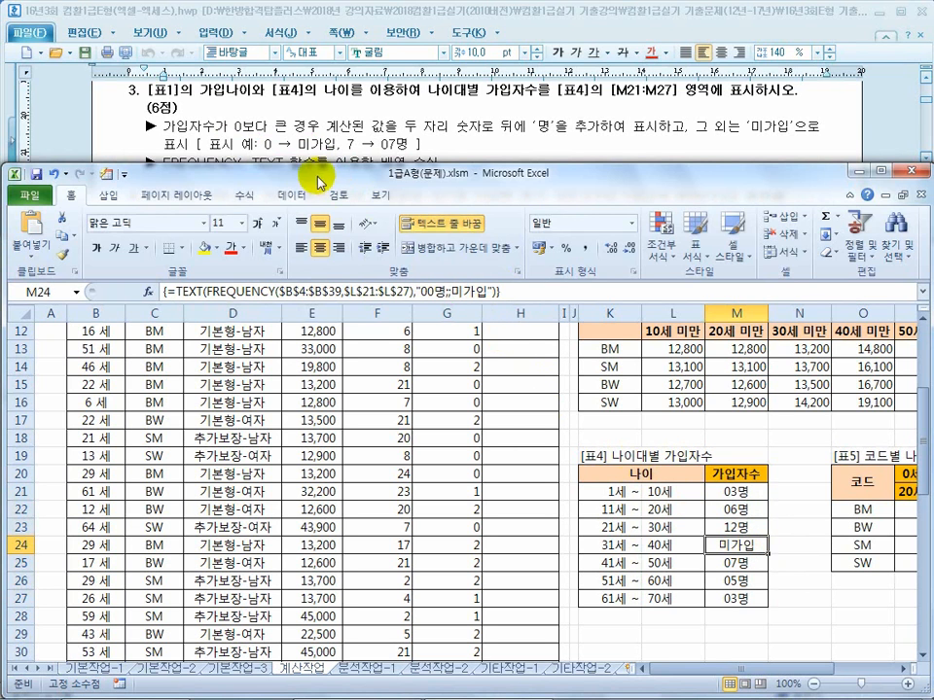
left_click(312, 144)
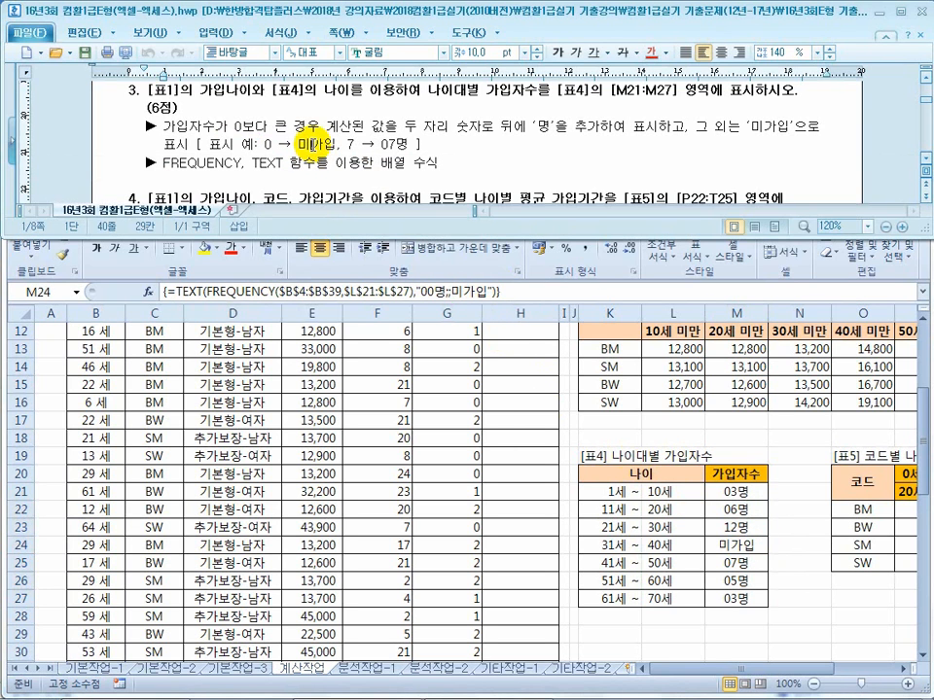
left_click(457, 276)
left_click(736, 491)
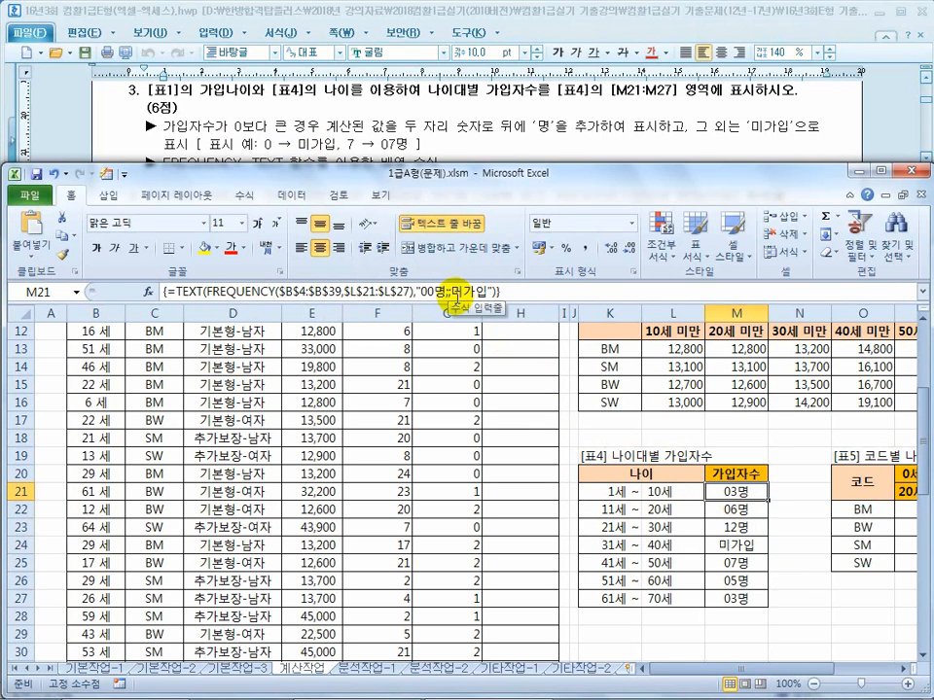
left_click_drag(424, 306, 477, 311)
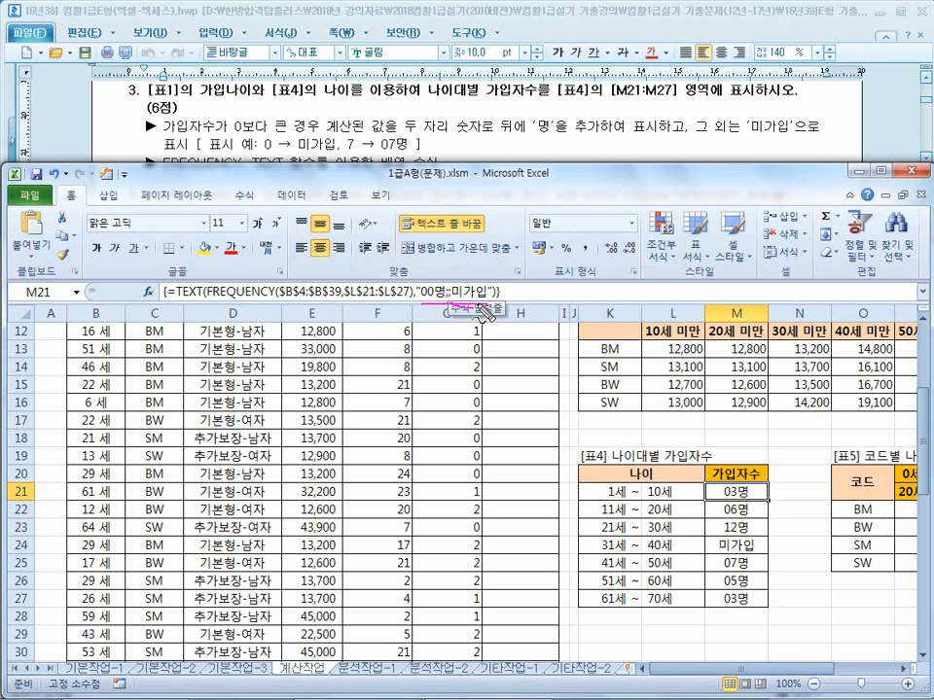
mouse_move(453, 317)
left_mouse_down()
mouse_move(475, 290)
mouse_move(453, 313)
left_mouse_up()
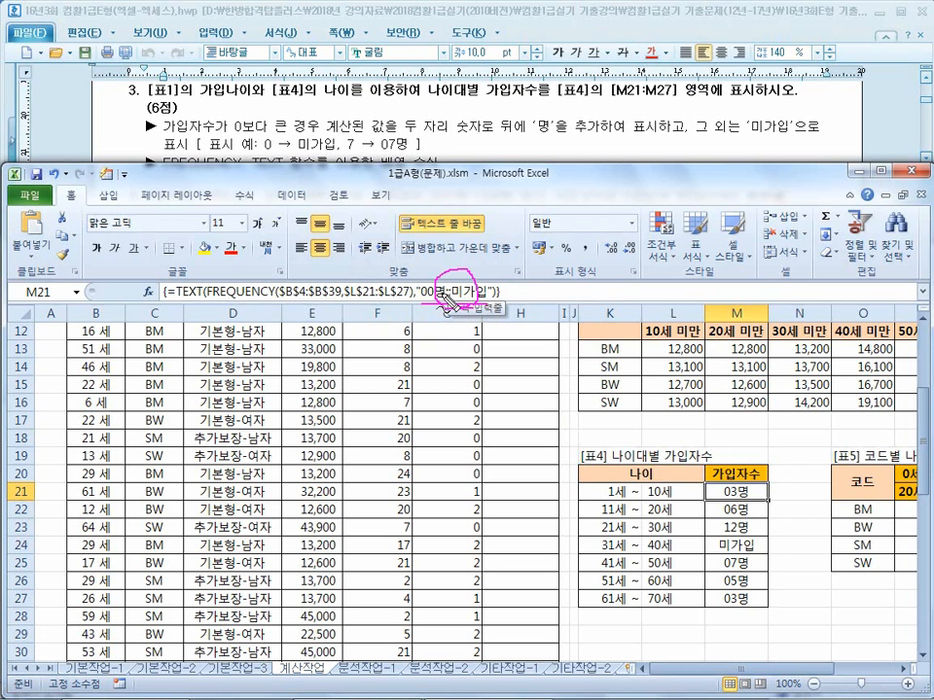
key("Escape")
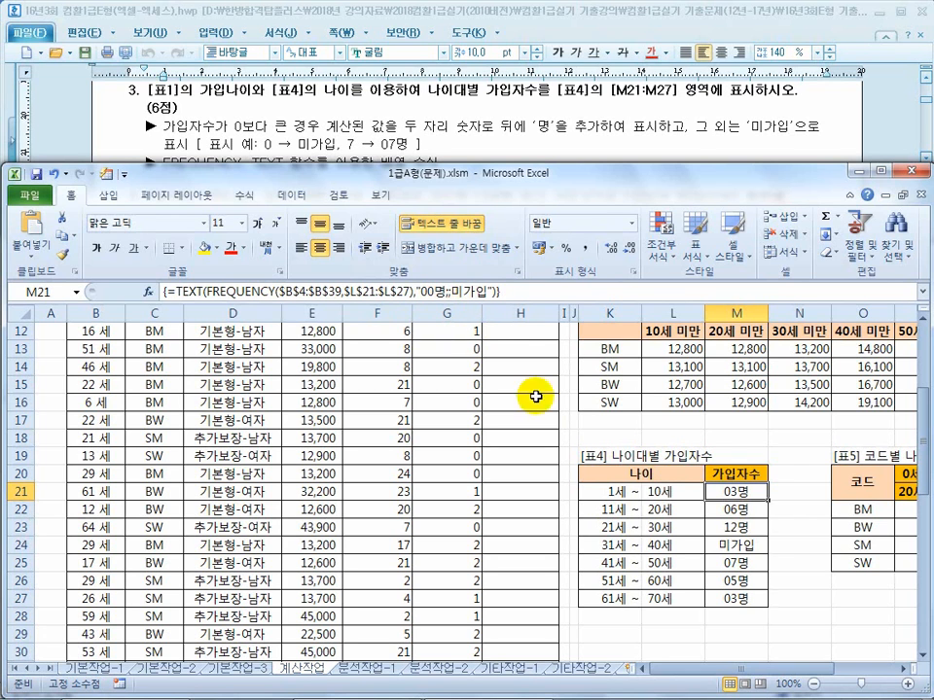
left_click(739, 493)
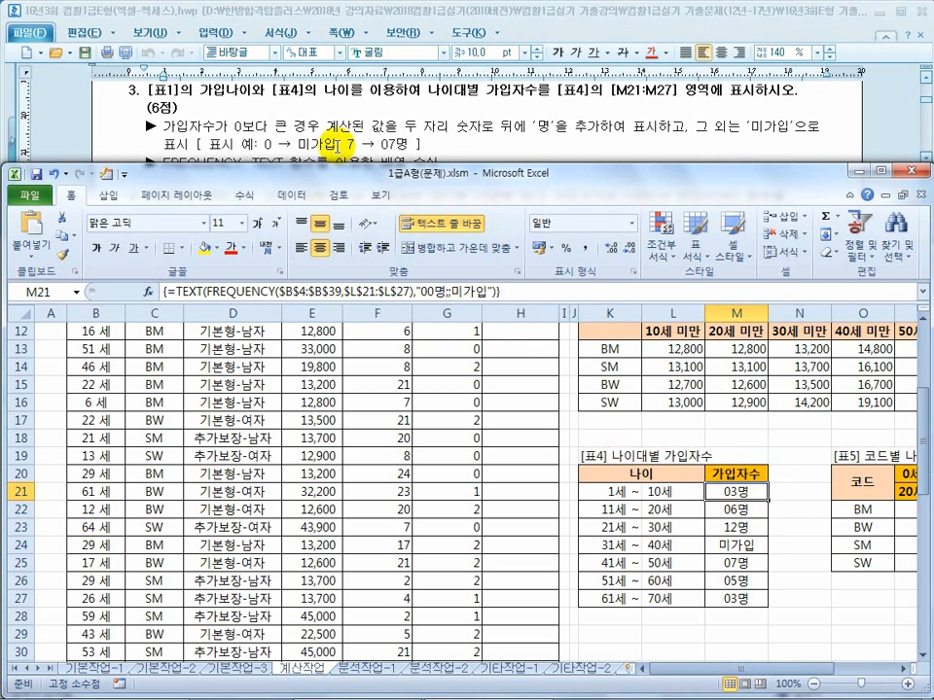
left_click(334, 146)
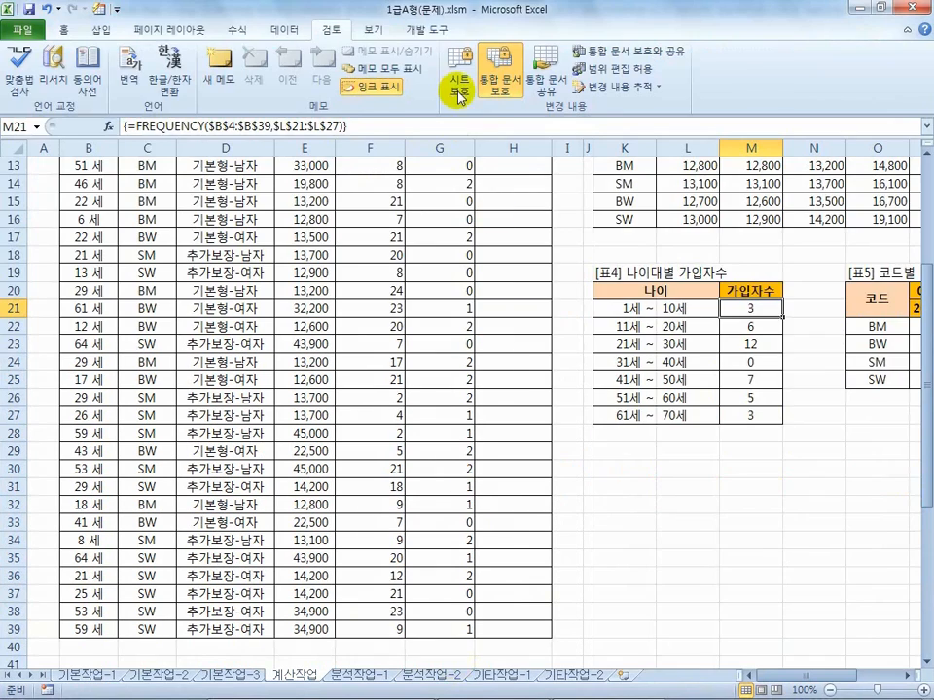
- Restore down the Excel window and read question 4's conditions and required functions in the Hangul document
double_click(466, 16)
left_click(413, 131)
scroll(408, 151, "down", 2)
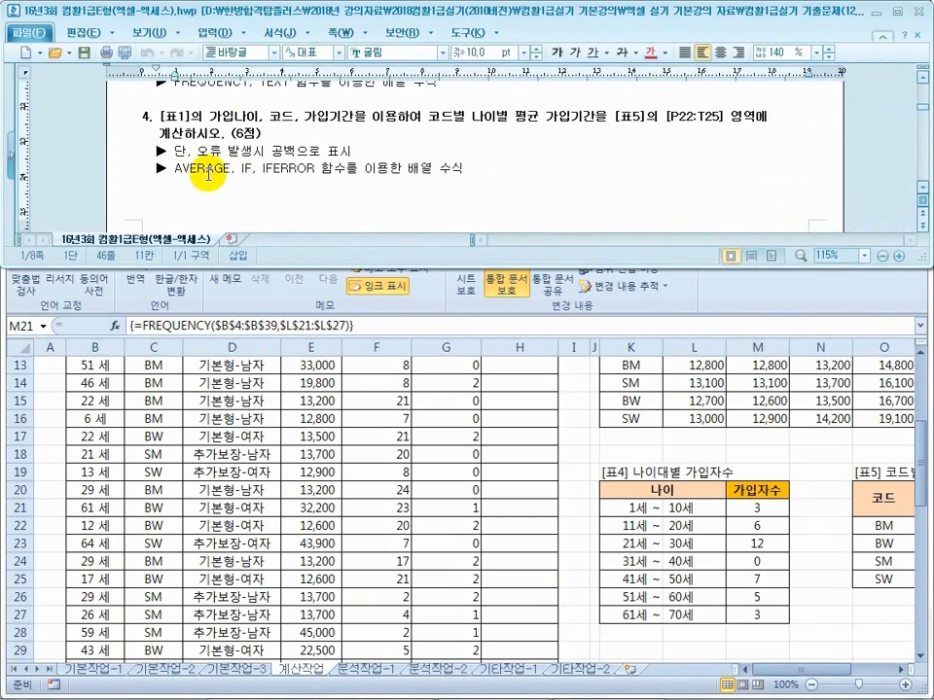
left_click(241, 171)
left_click(277, 171)
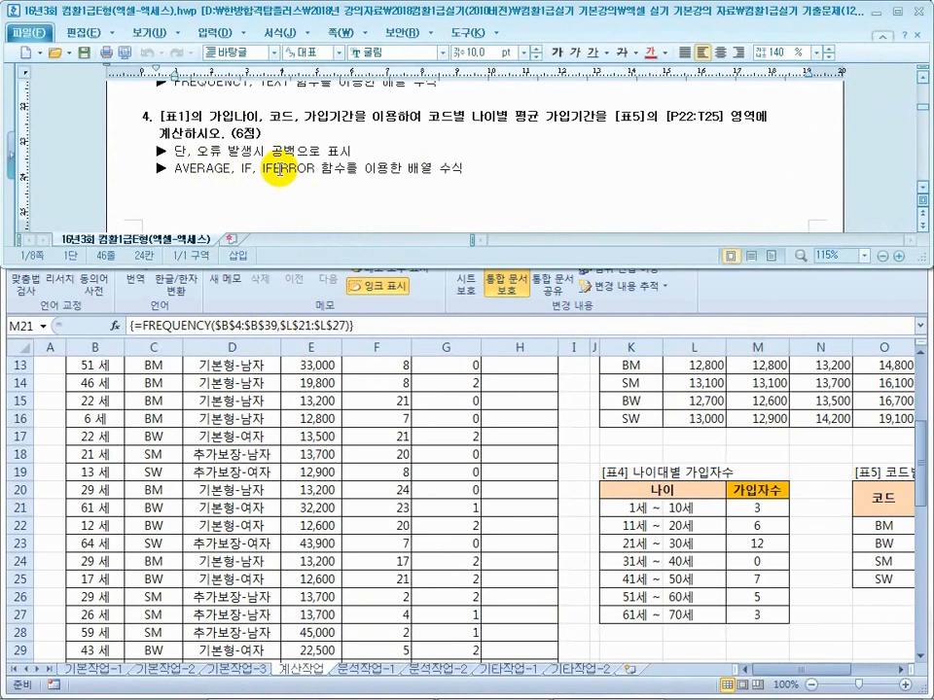
- Match question 4's wording with the 가입나이, 코드 and 가입기간 columns of [표1] in Excel, and check its answer range
left_click(414, 455)
scroll(441, 463, "up", 3)
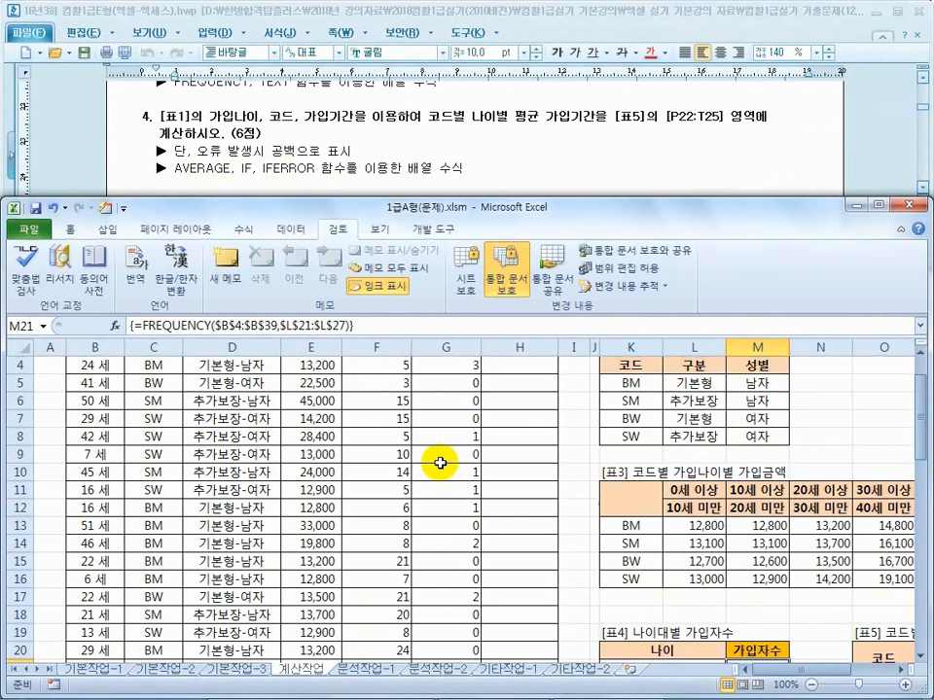
scroll(441, 463, "down", 2)
left_click(210, 114)
left_click(86, 517)
left_click_drag(99, 422, 141, 528)
scroll(98, 448, "up", 3)
left_click_drag(376, 437, 374, 571)
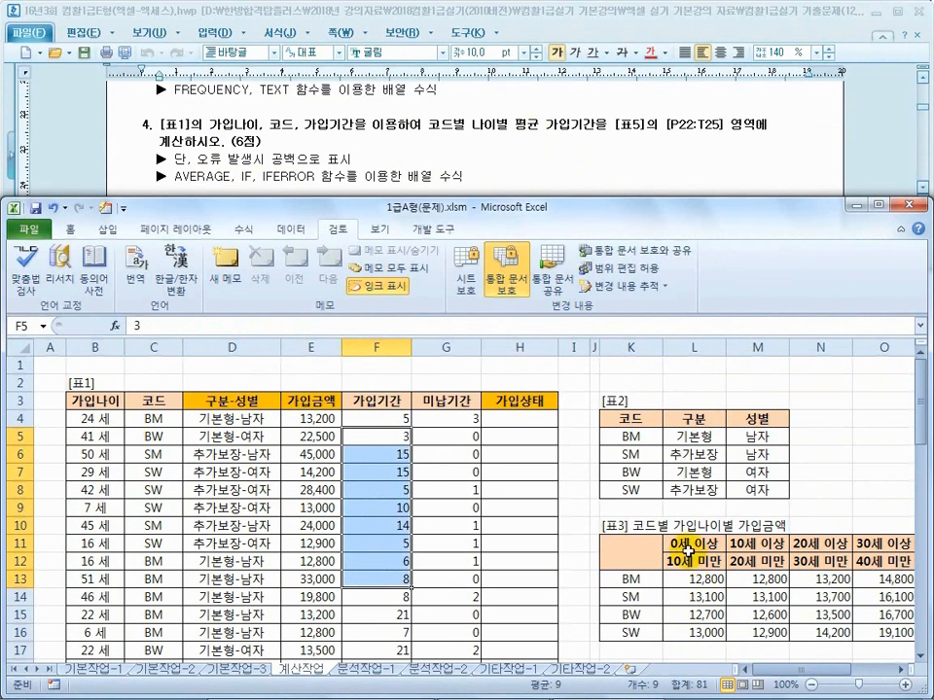
left_click(691, 131)
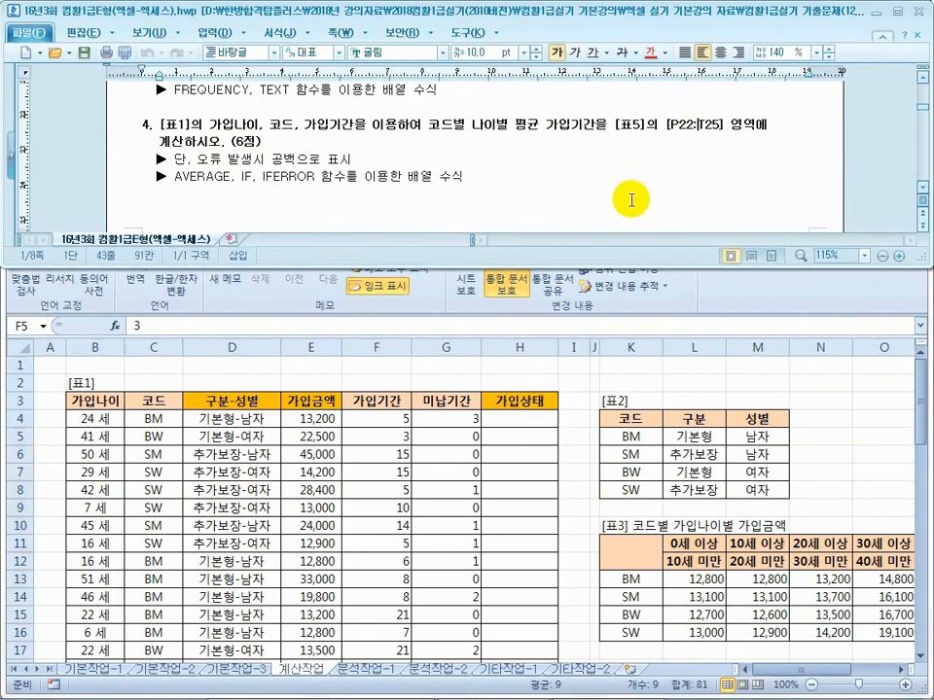
- Return to Excel and start an AVERAGE formula with a nested IF in P22 of [표5]
left_click(712, 614)
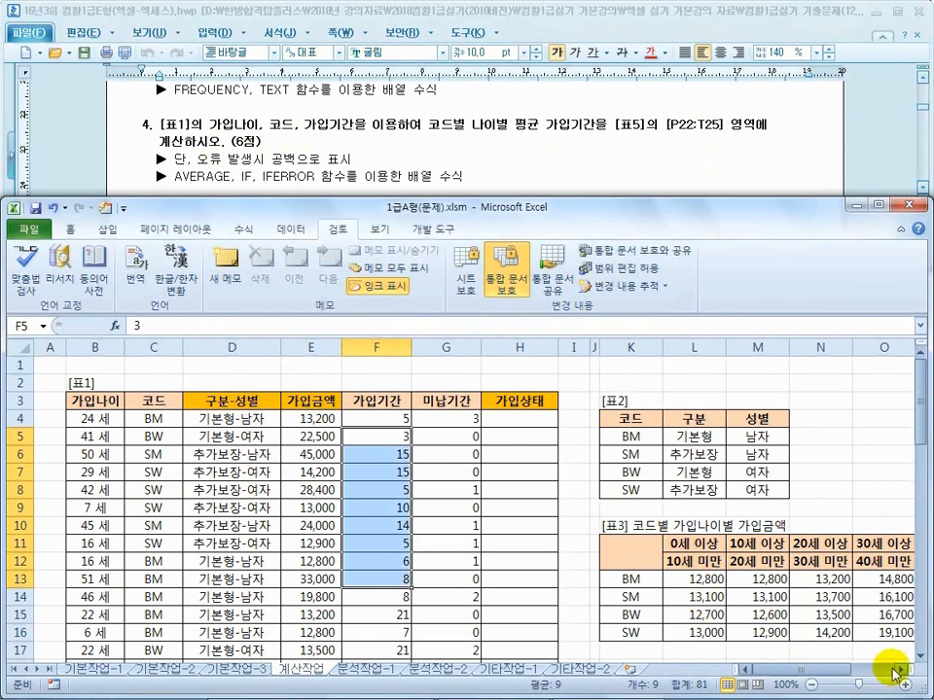
left_click(890, 674)
scroll(616, 559, "down", 3)
left_click(694, 596)
left_click(693, 578)
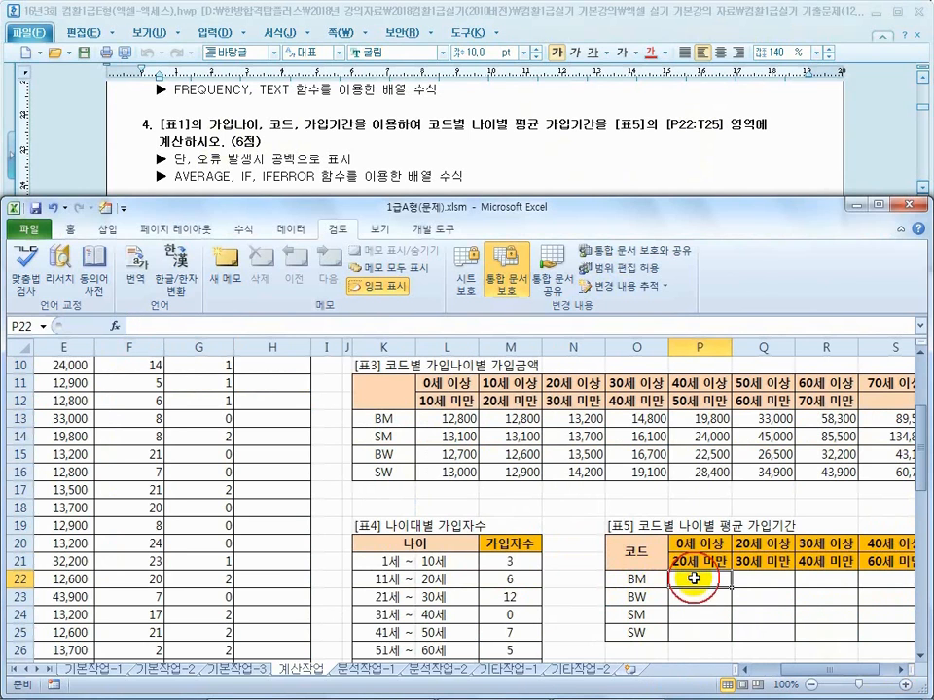
left_click(900, 670)
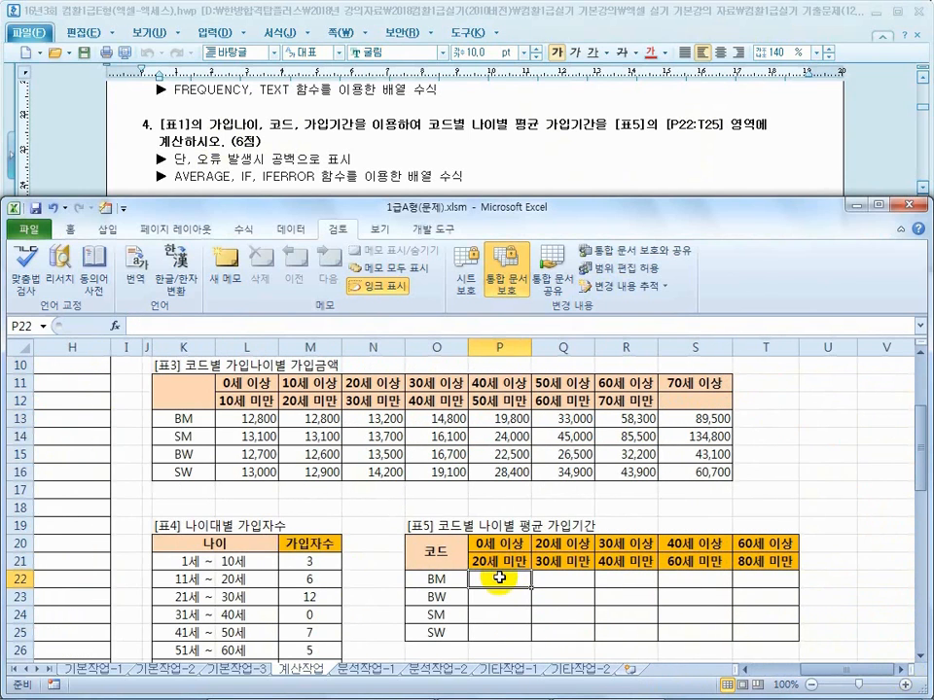
left_click_drag(499, 577, 498, 633)
left_click_drag(531, 640, 514, 581)
type("=aver")
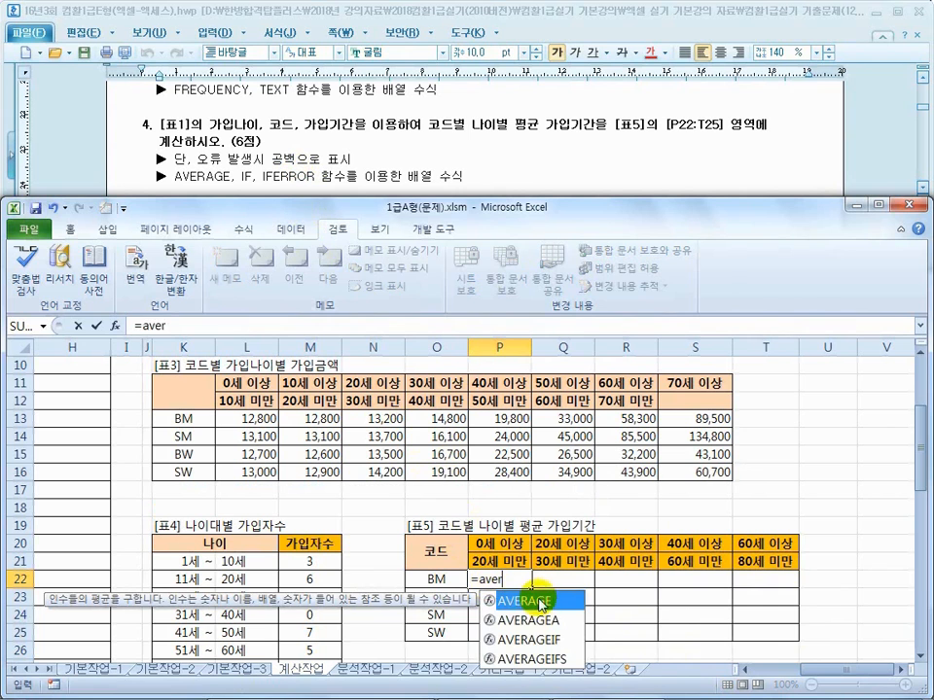
double_click(530, 601)
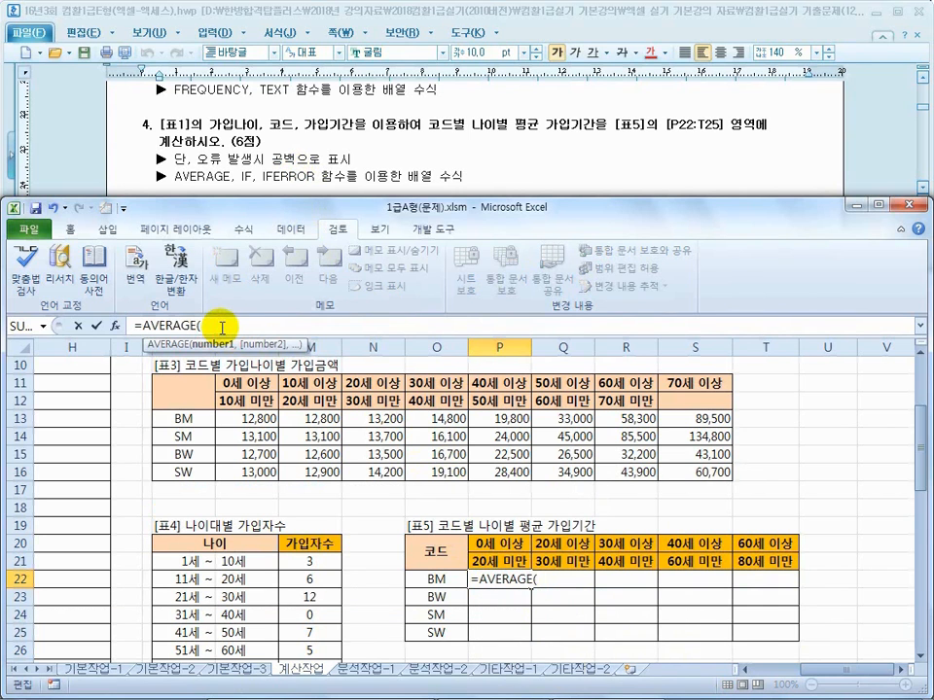
type("if(")
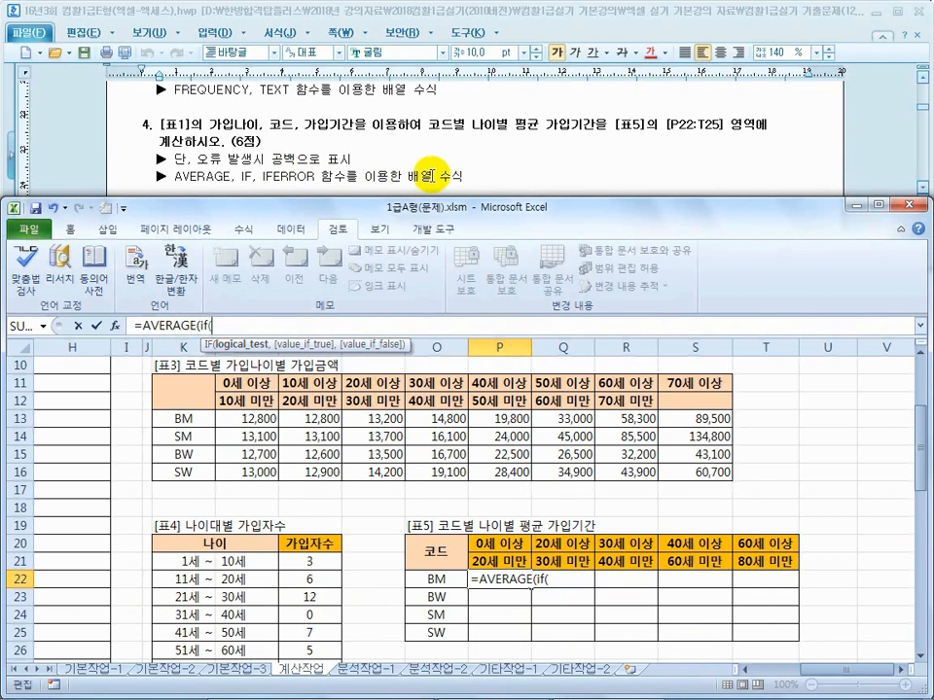
- Switch to the Hangul document and review the 가입나이 and 코드 conditions named in question 4
left_click_drag(223, 125, 245, 124)
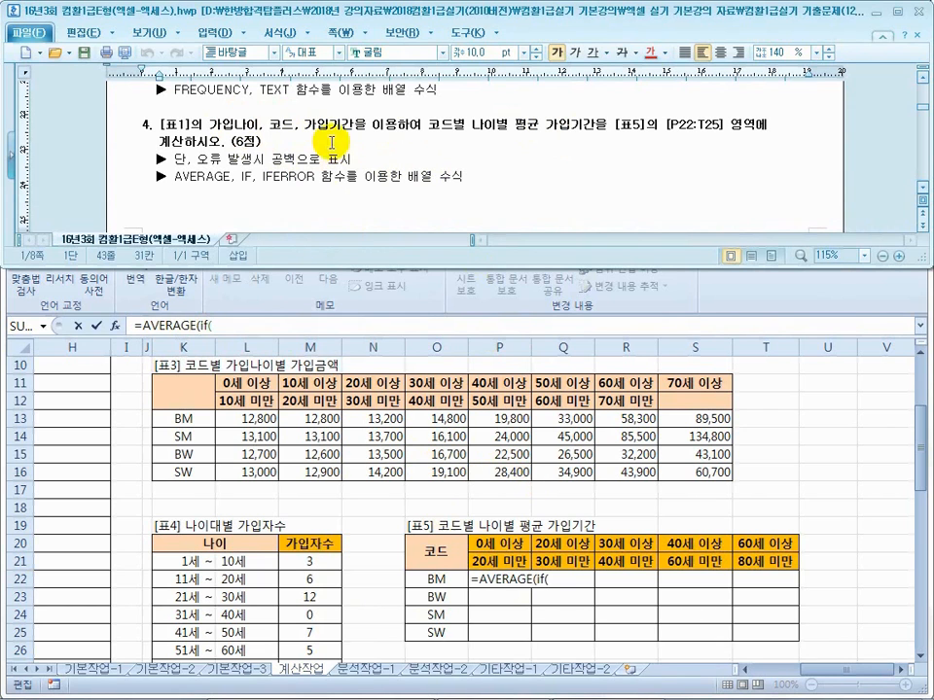
left_click_drag(238, 125, 219, 125)
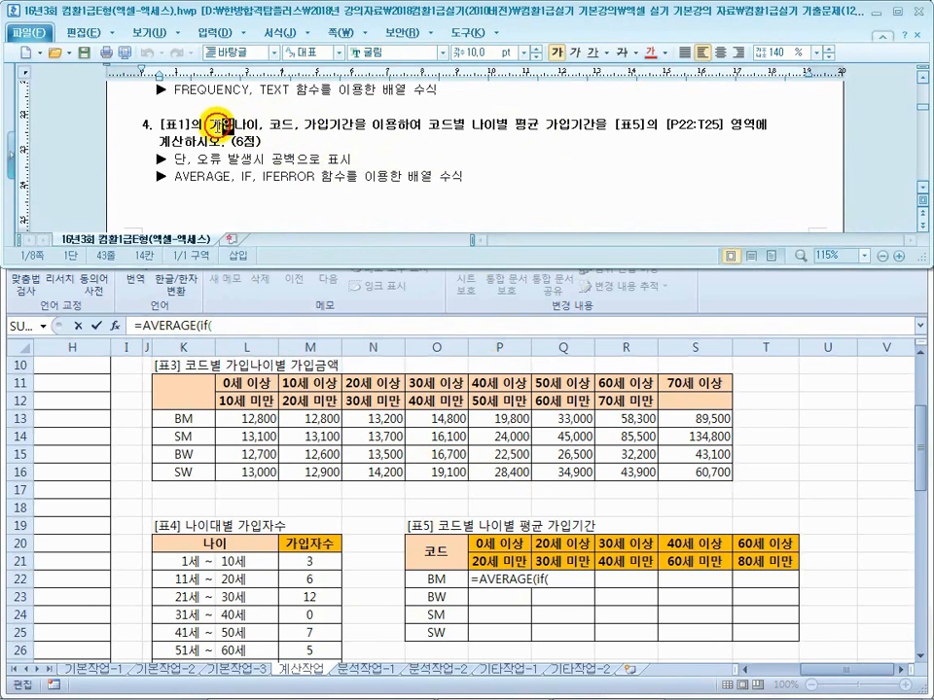
left_click(282, 125)
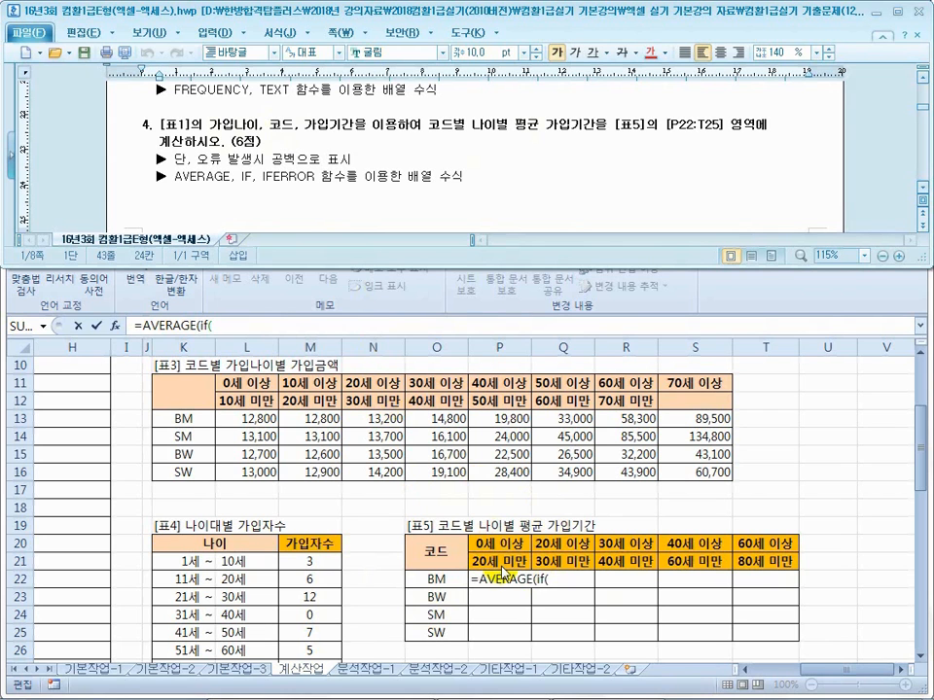
- Back in Excel, give the IF test two empty bracketed conditions, ()*(), followed by a comma for the true value
left_click(250, 328)
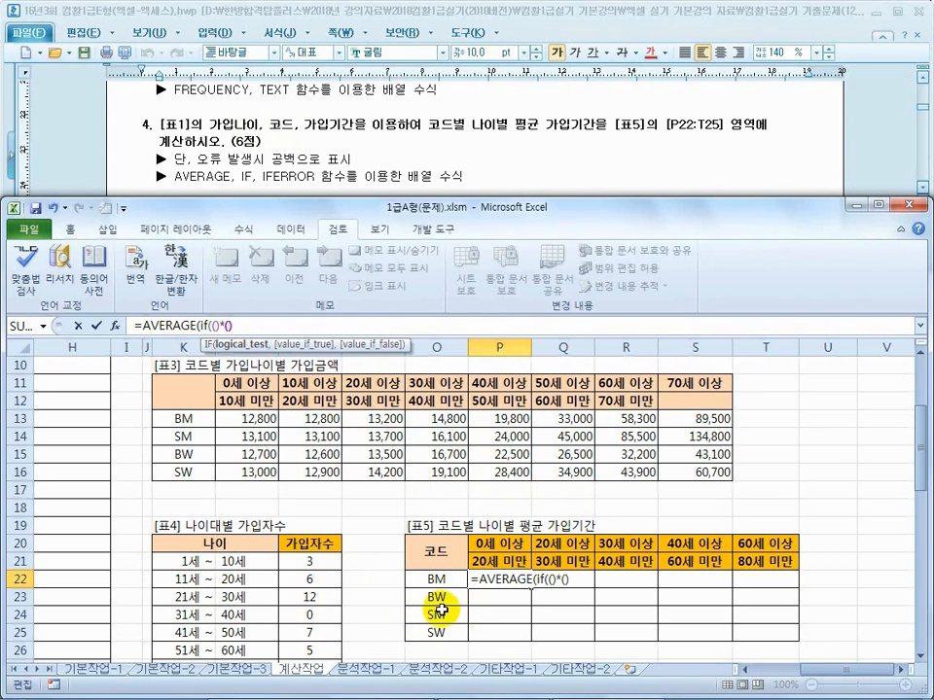
left_click(233, 326)
left_click(226, 326)
left_click(232, 325)
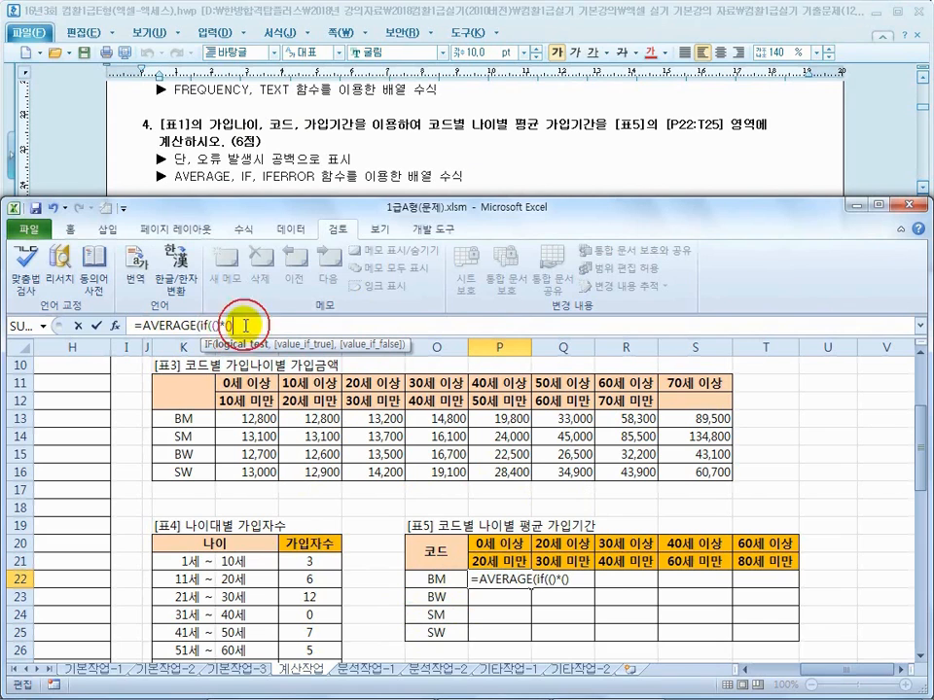
type(",")
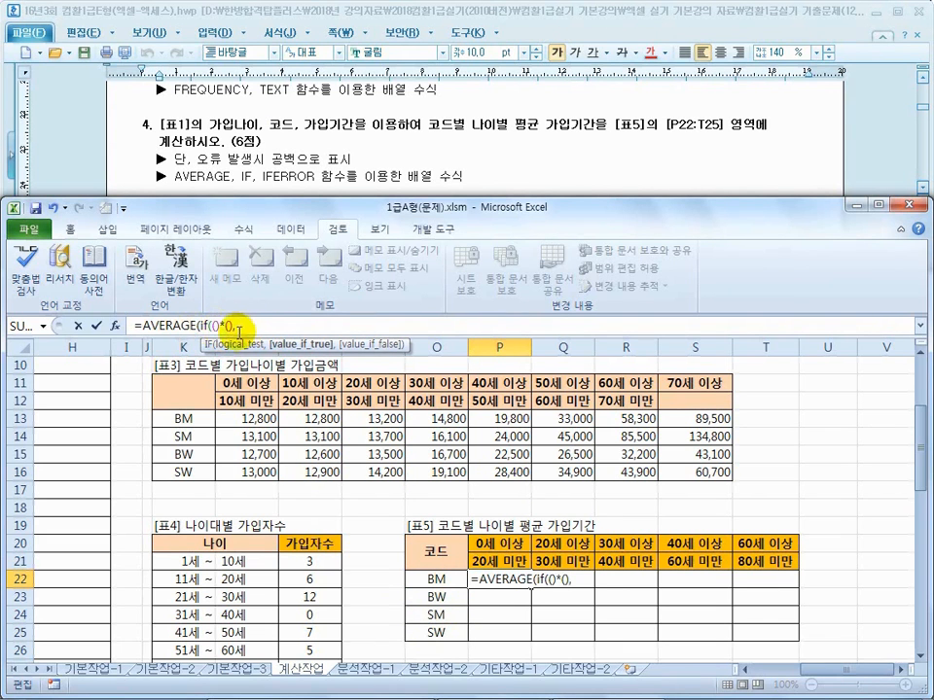
- Use [표1]'s 가입기간 range $F$4:$F$39 as the IF's true value and close both functions
left_click_drag(813, 670, 755, 669)
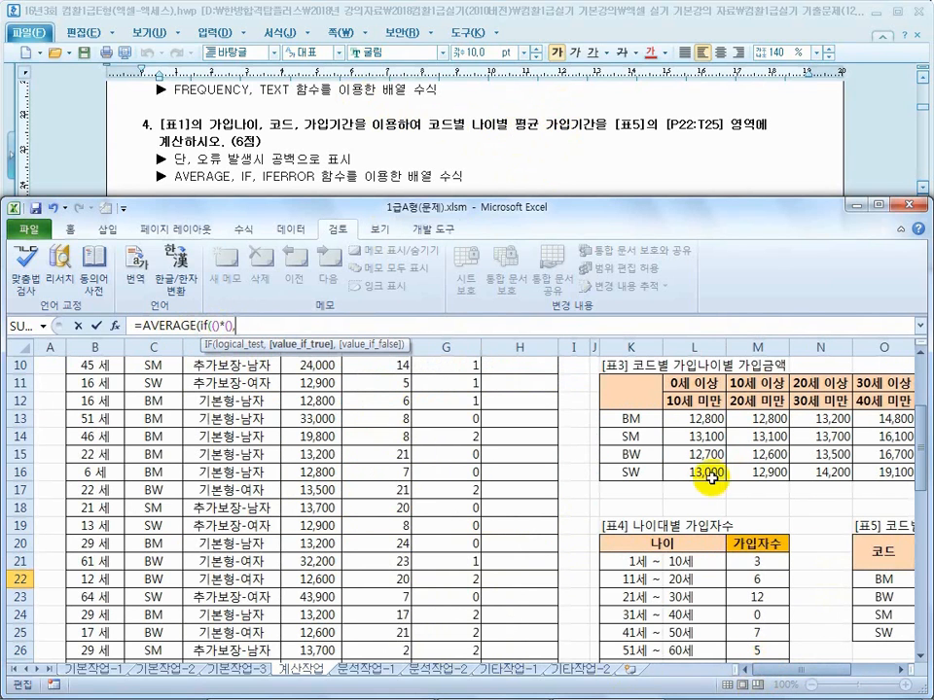
left_click_drag(918, 458, 899, 406)
left_click_drag(386, 420, 394, 679)
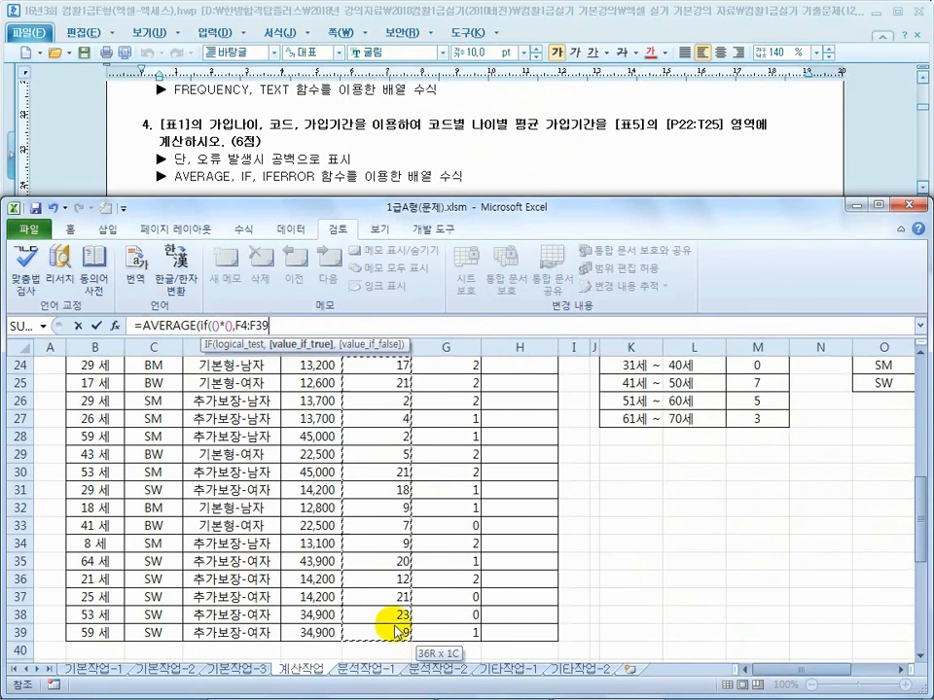
key("F4")
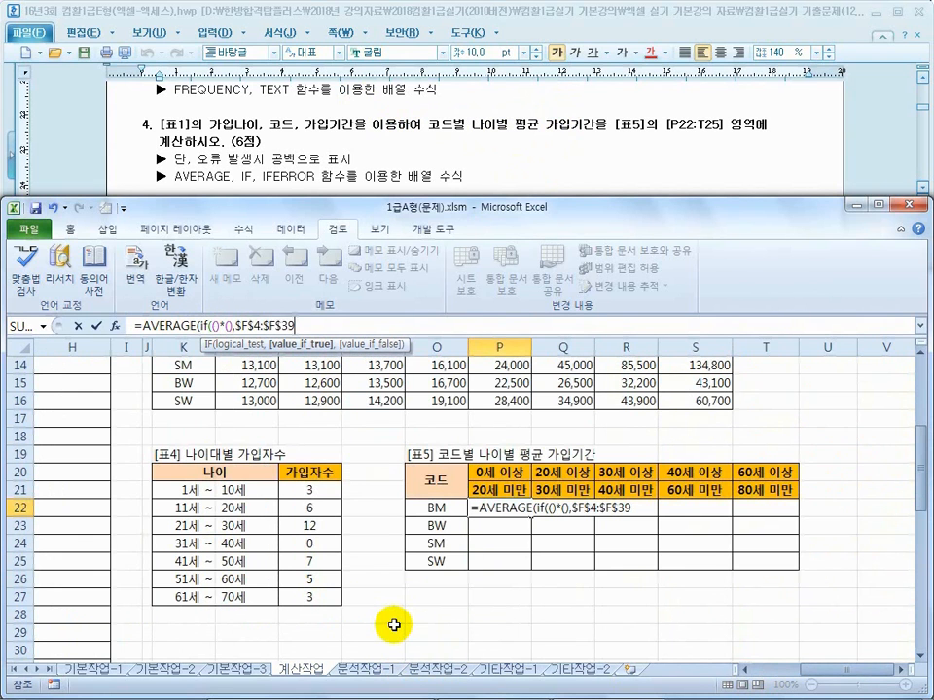
type(")")
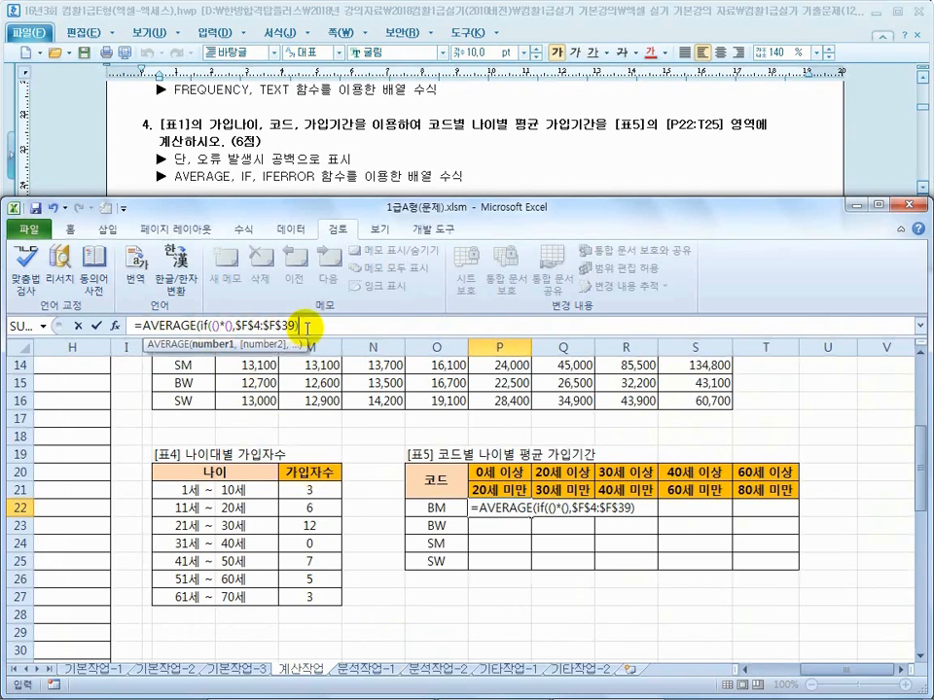
- Maximize the Excel window and insert the absolute 가입나이 range $B$4:$B$39 into the formula's first condition
left_click(207, 325)
left_click(213, 322)
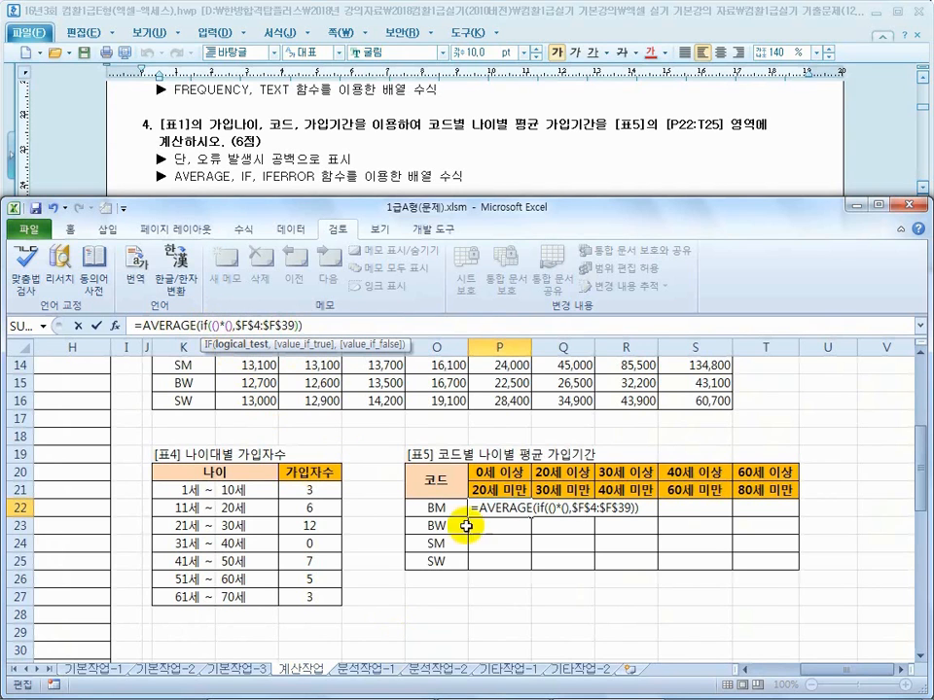
left_click_drag(817, 671, 731, 671)
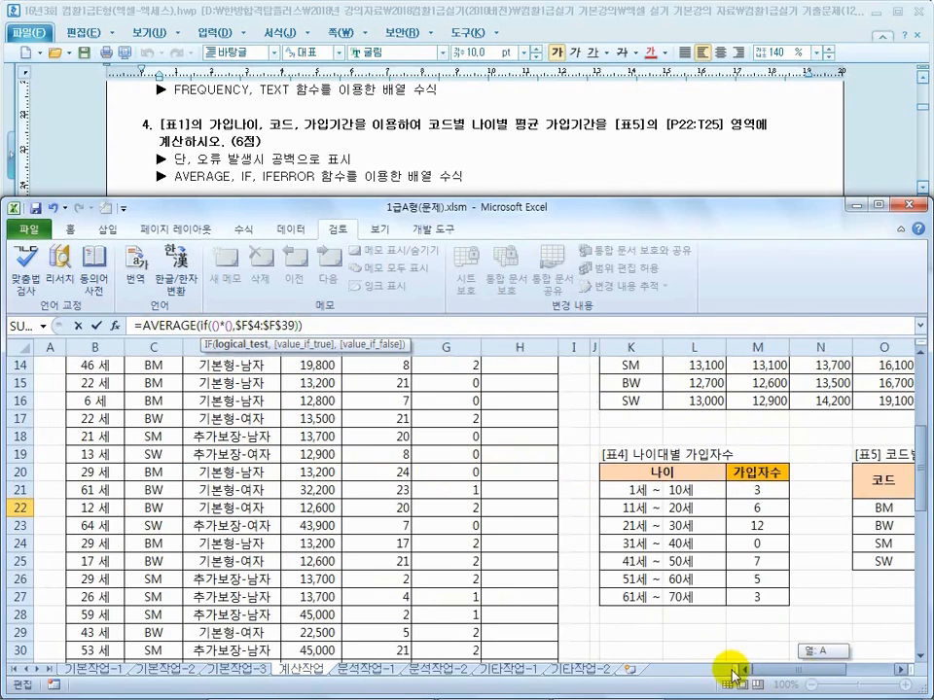
double_click(336, 207)
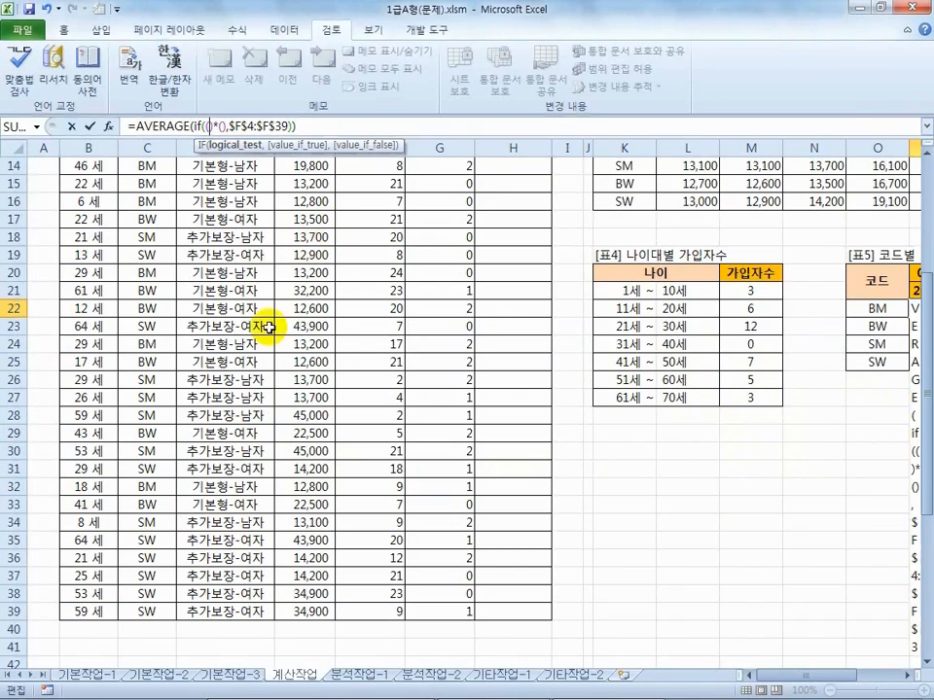
double_click(344, 12)
double_click(386, 207)
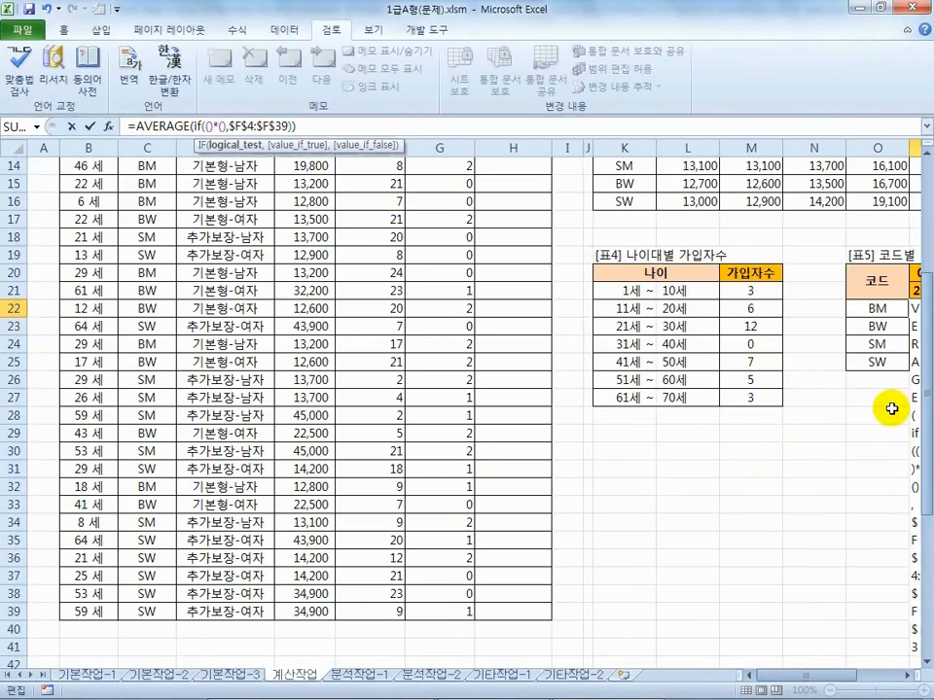
left_click_drag(922, 404, 919, 282)
left_click_drag(87, 219, 105, 650)
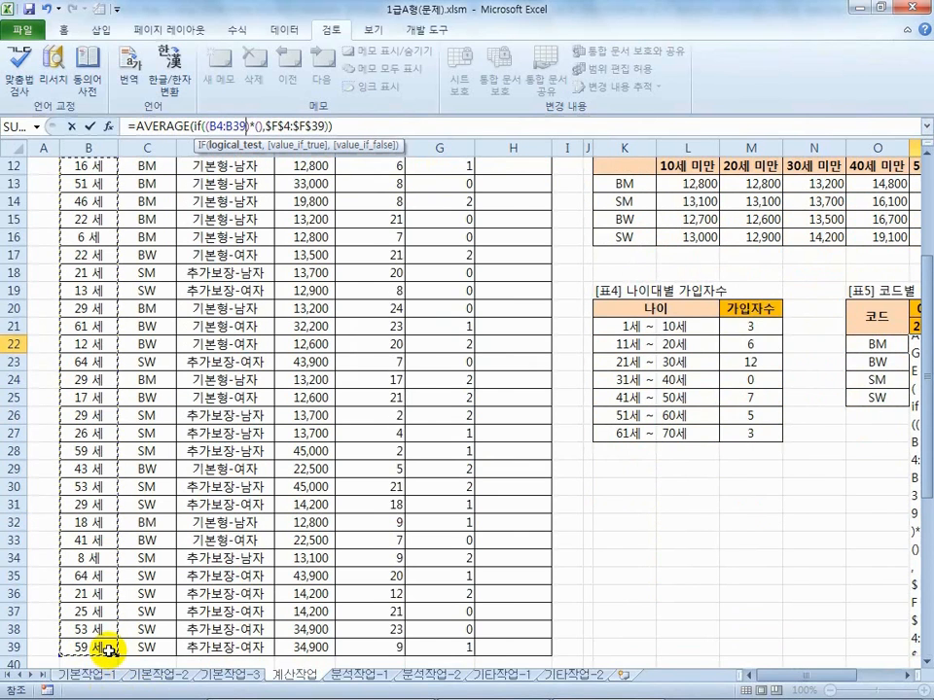
key("F4")
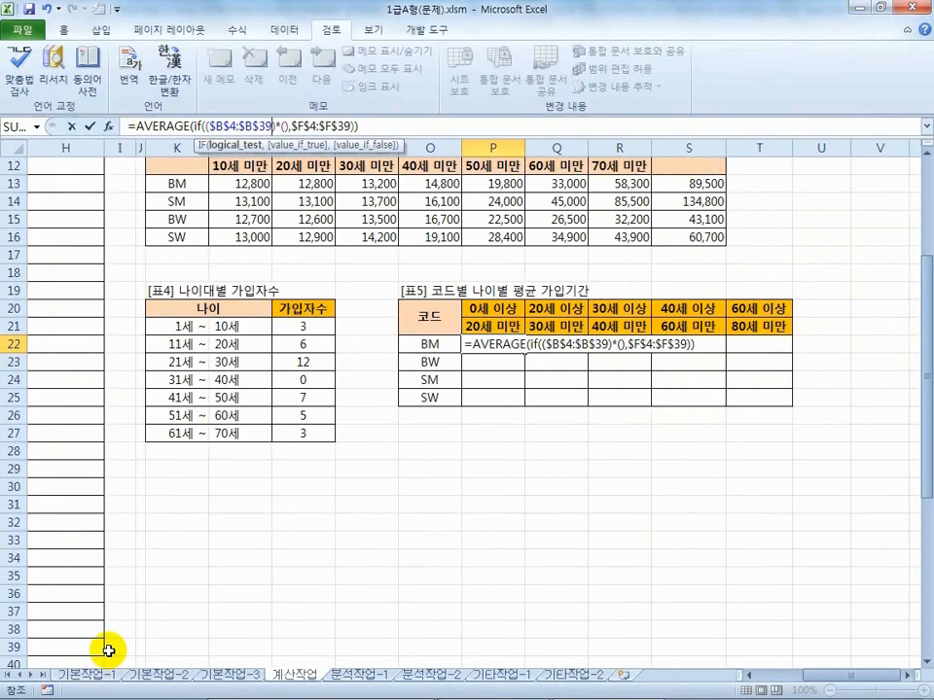
- Complete the first age condition with >=P$20, locking only the row of the lower age limit
type("=")
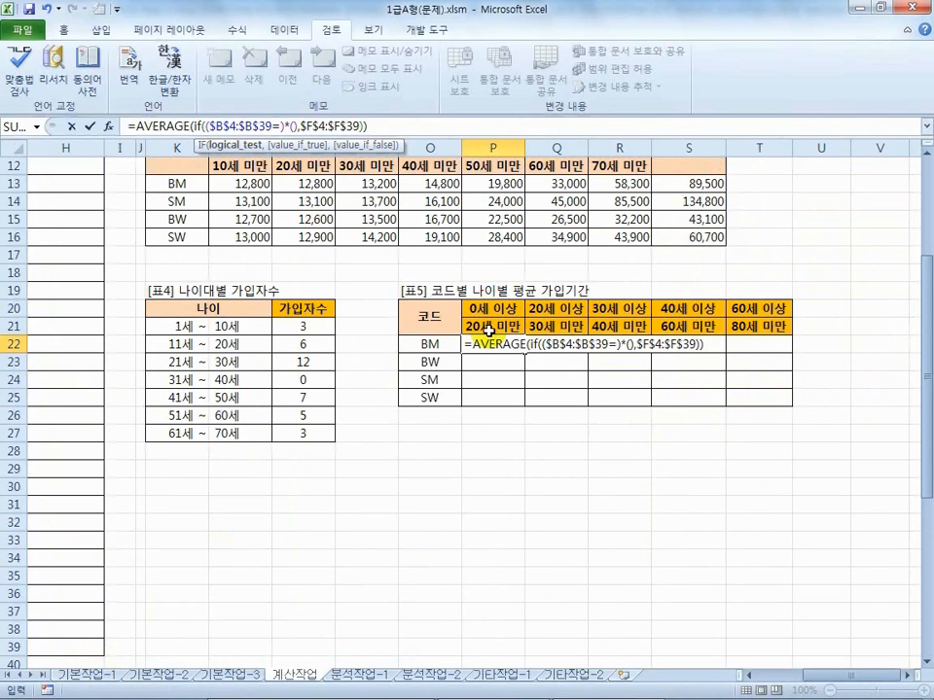
key("BackSpace")
type(">=0")
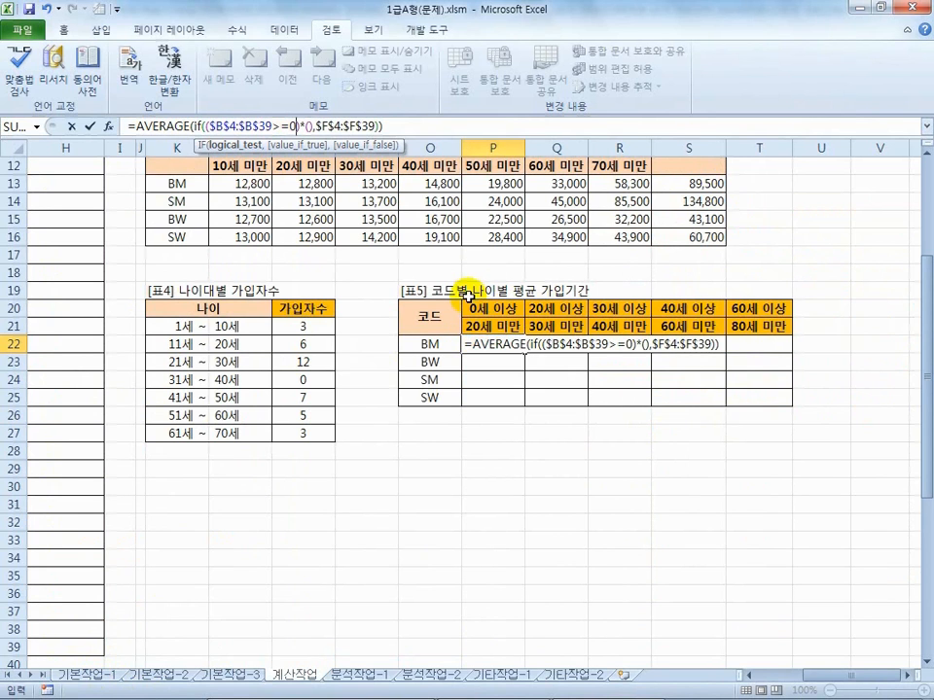
key("BackSpace")
left_click(482, 307)
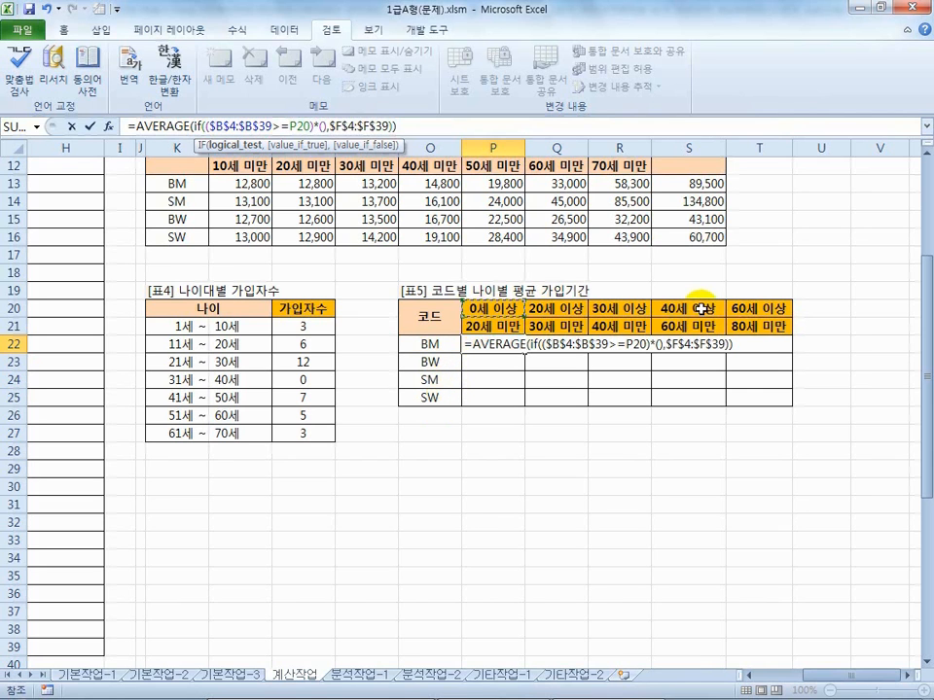
key("F4")
key("F4")
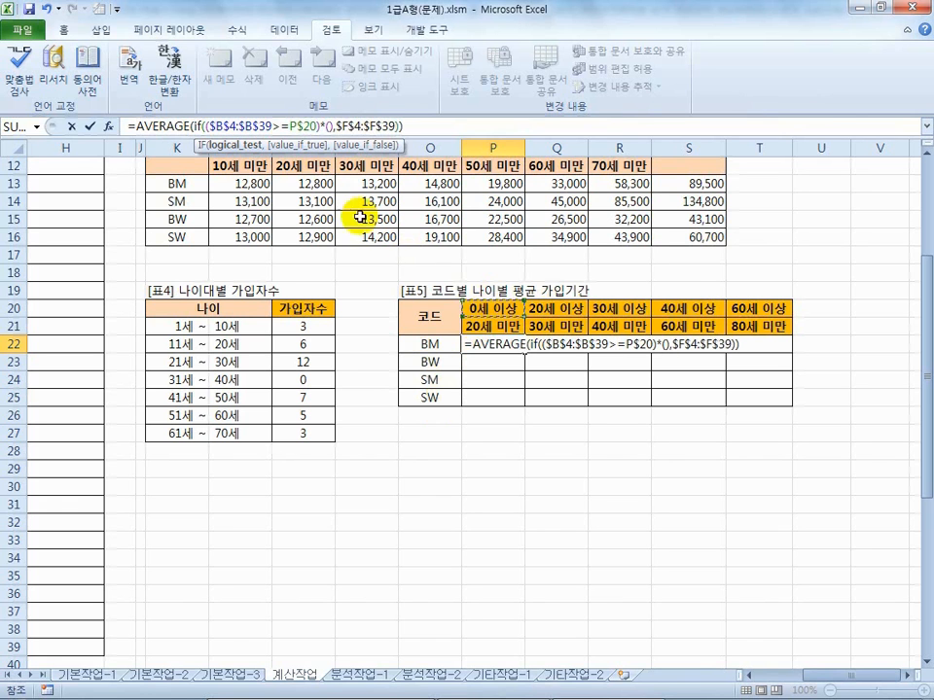
- Fill the second condition with $B$4:$B$39<P$21 and append *() as an empty third condition
left_click(331, 128)
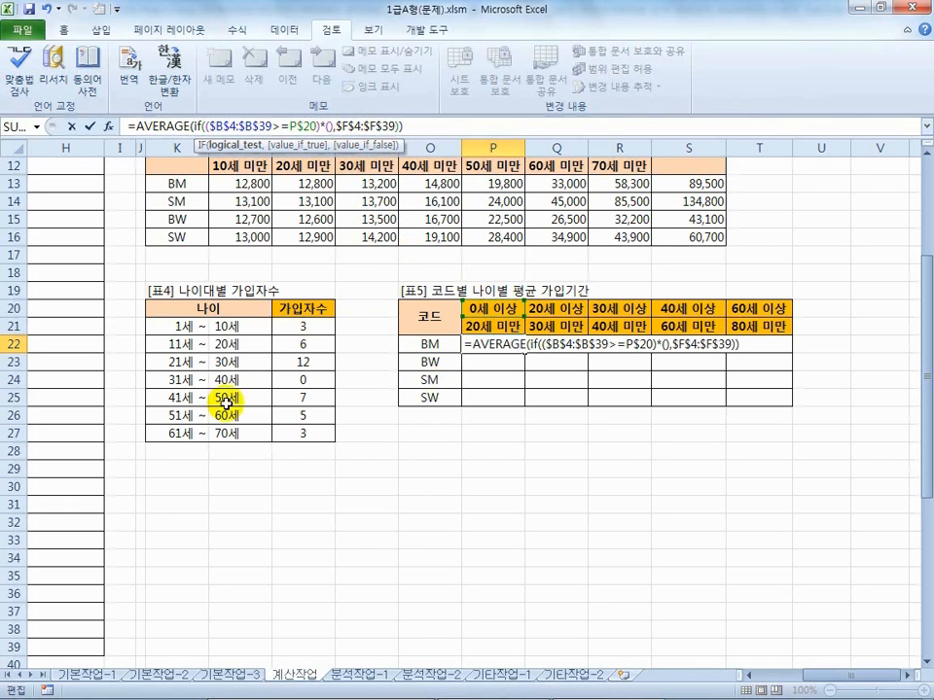
left_click(832, 684)
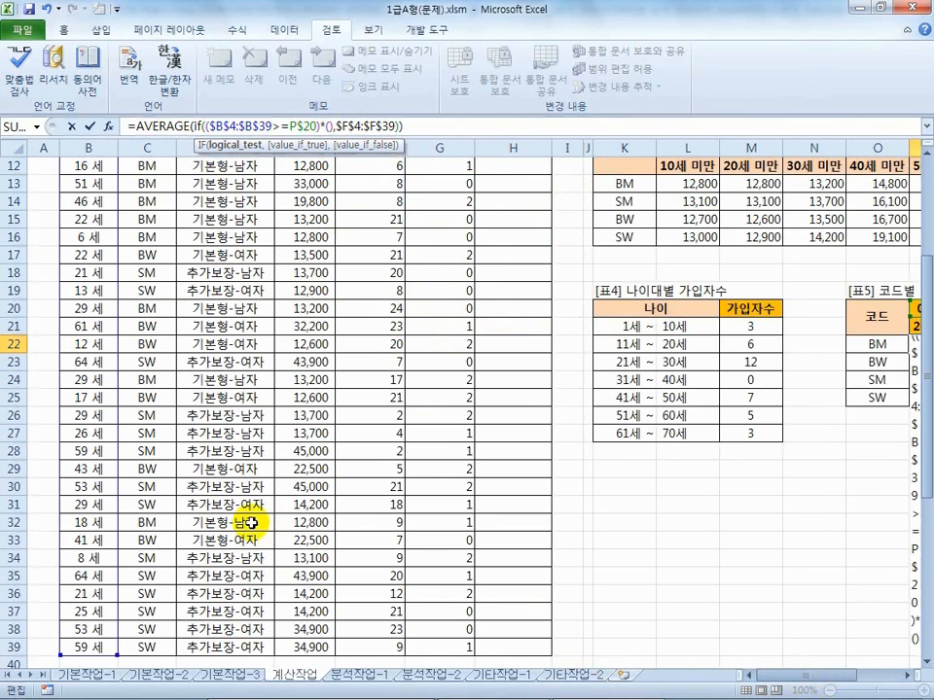
left_click_drag(922, 365, 923, 161)
left_click_drag(79, 202, 104, 632)
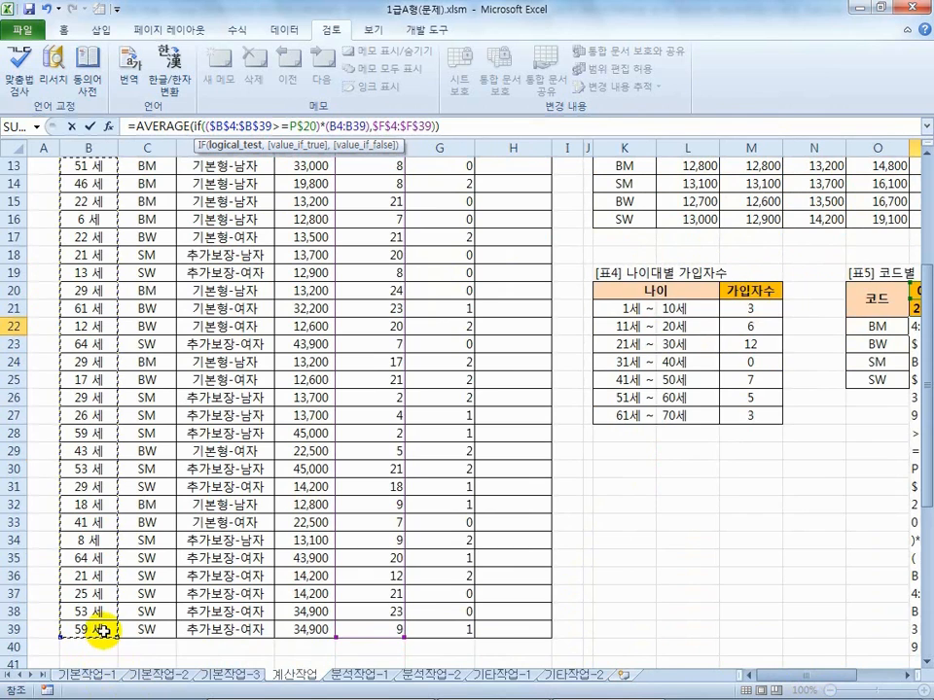
key("F4")
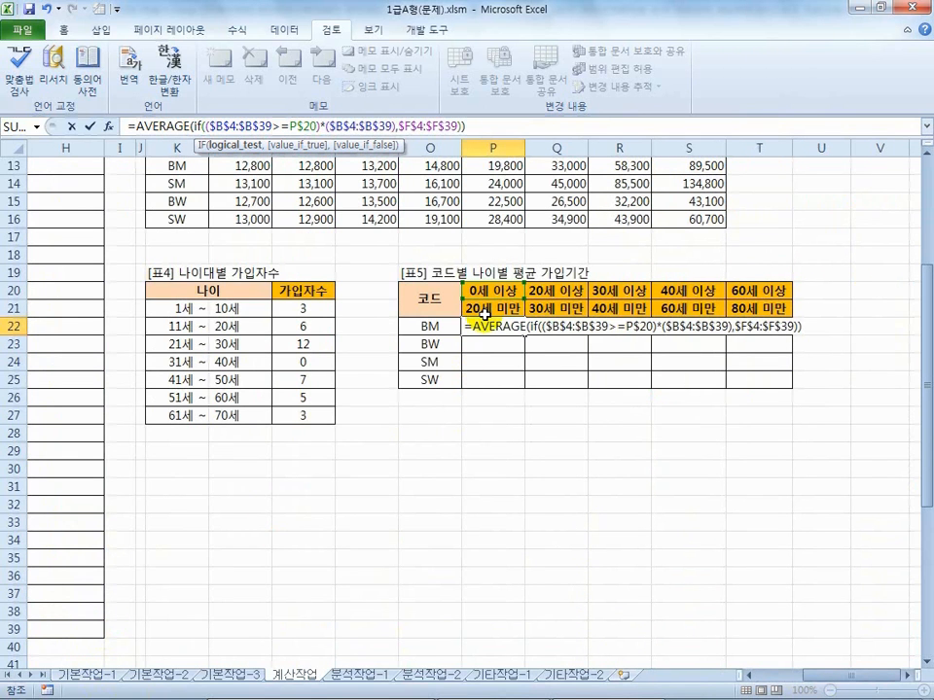
type("<")
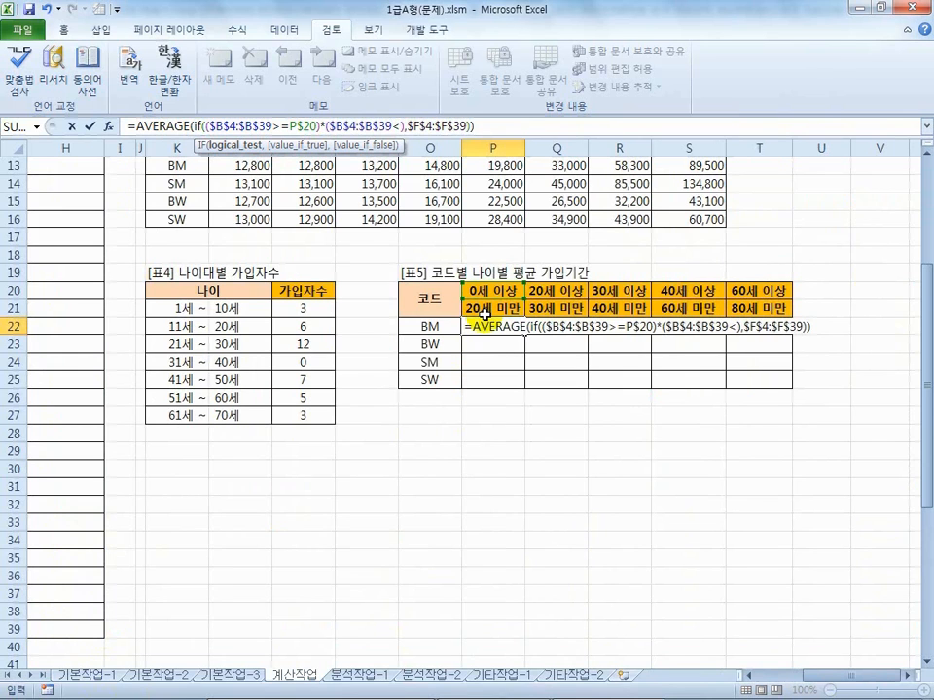
left_click(487, 314)
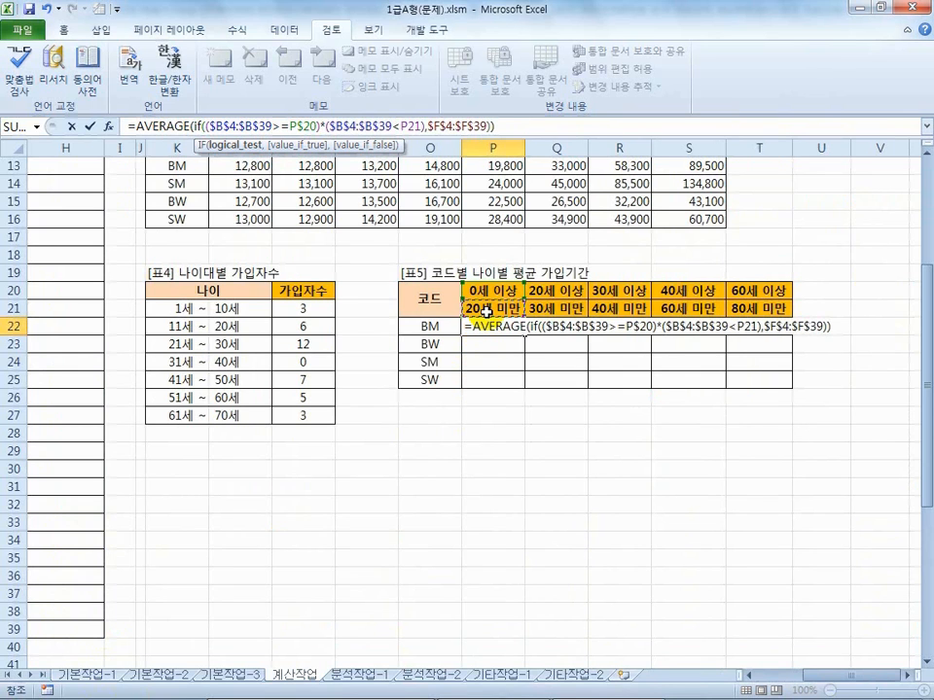
key("F4")
key("F4")
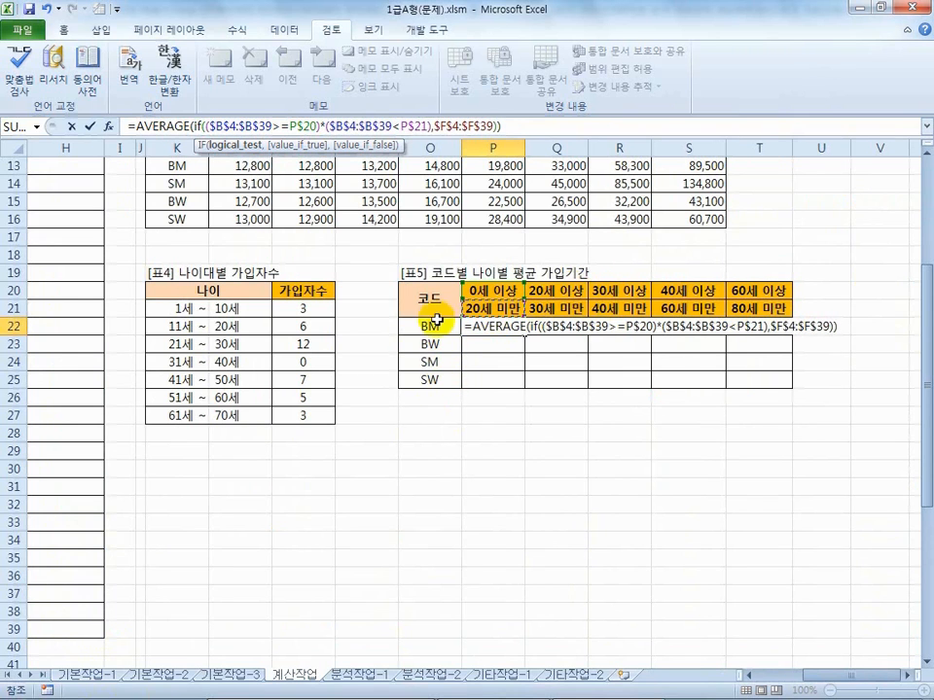
left_click(430, 129)
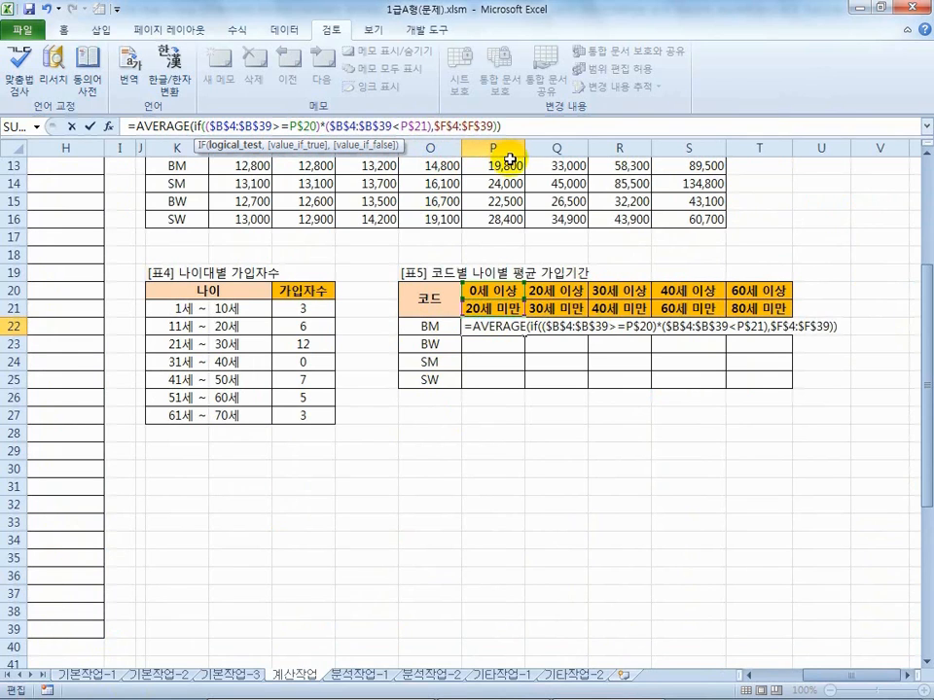
type("*()")
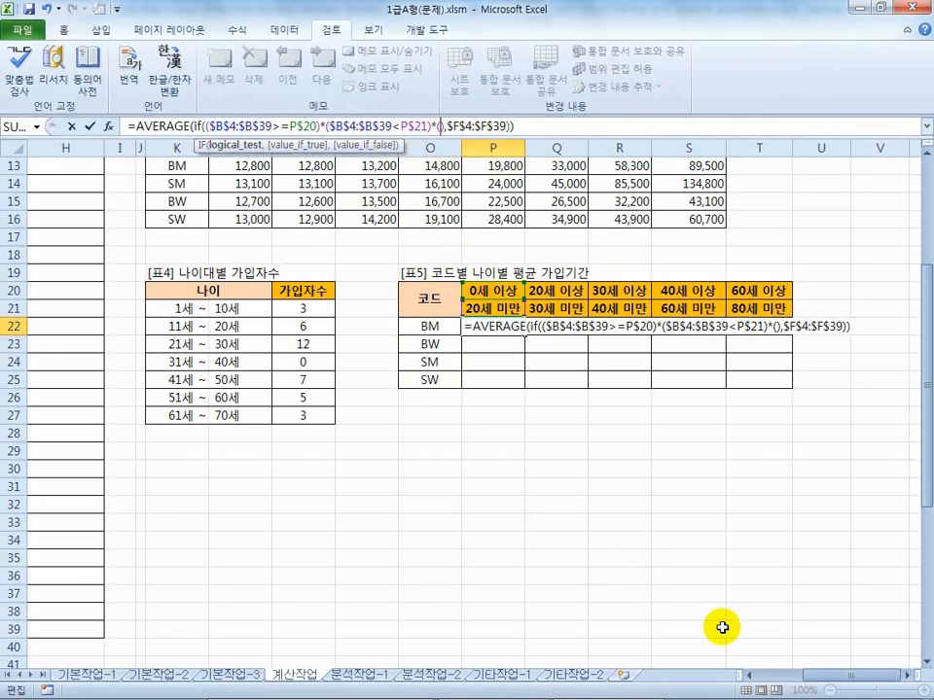
- Complete the third condition with the absolute 코드 range $C$4:$C$39=$O22, locking only the column of the code cell
left_click(817, 681)
left_click_drag(817, 681, 739, 678)
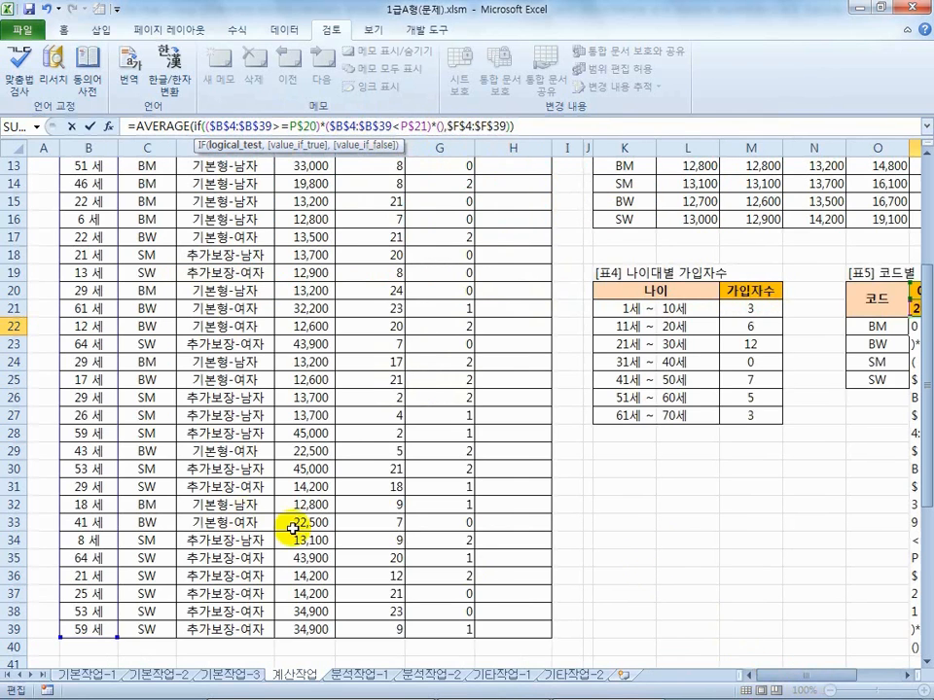
left_click_drag(175, 630, 156, 219)
key("F4")
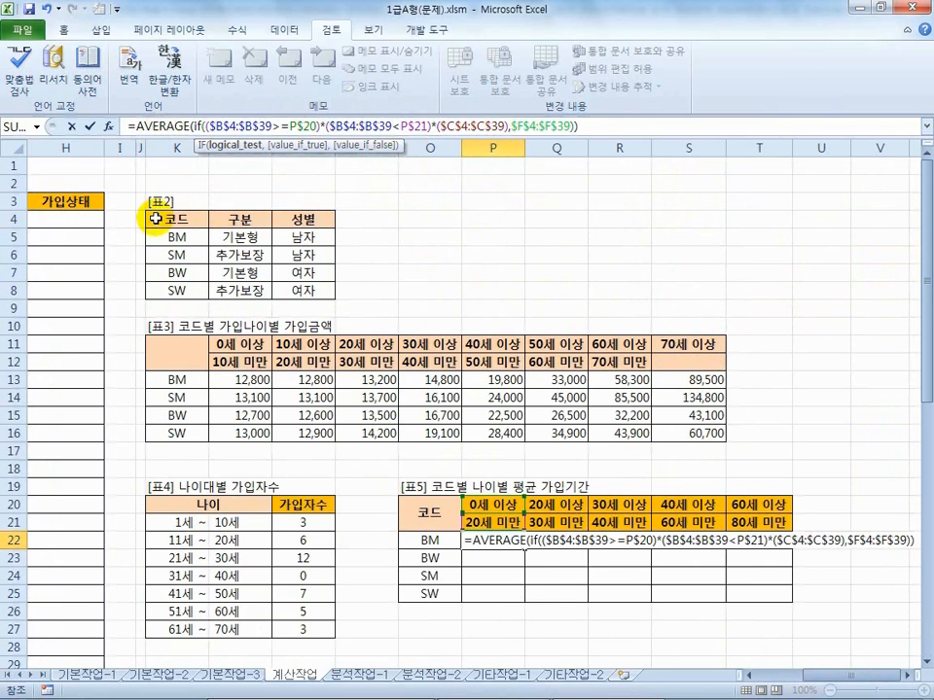
type("=")
left_click(434, 547)
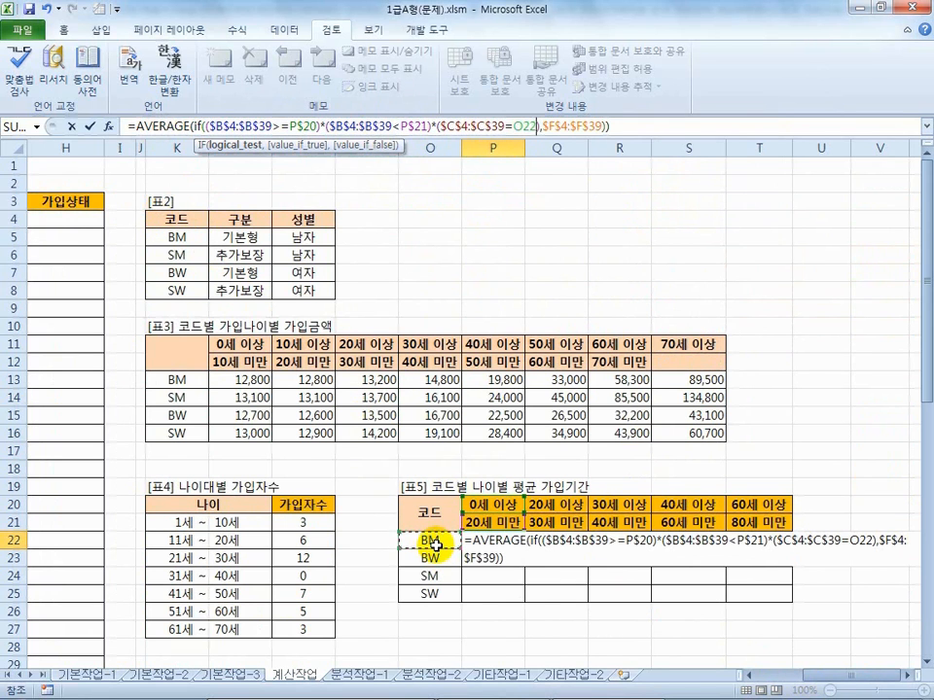
key("F4")
key("F4")
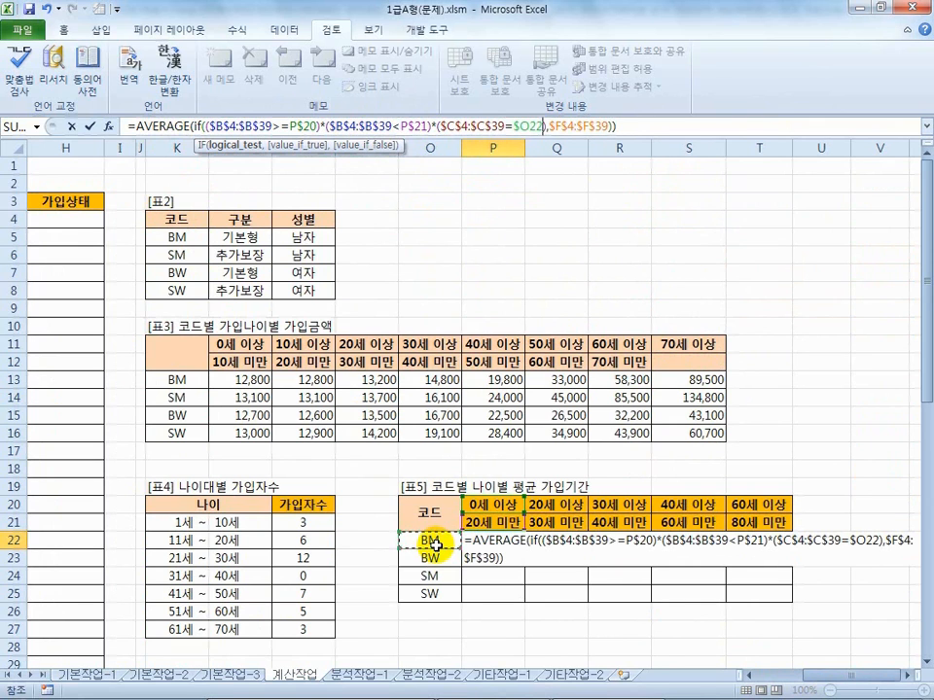
- Confirm P22's AVERAGE and IF formula as an array formula and fill it across P22:T25
left_click(631, 130)
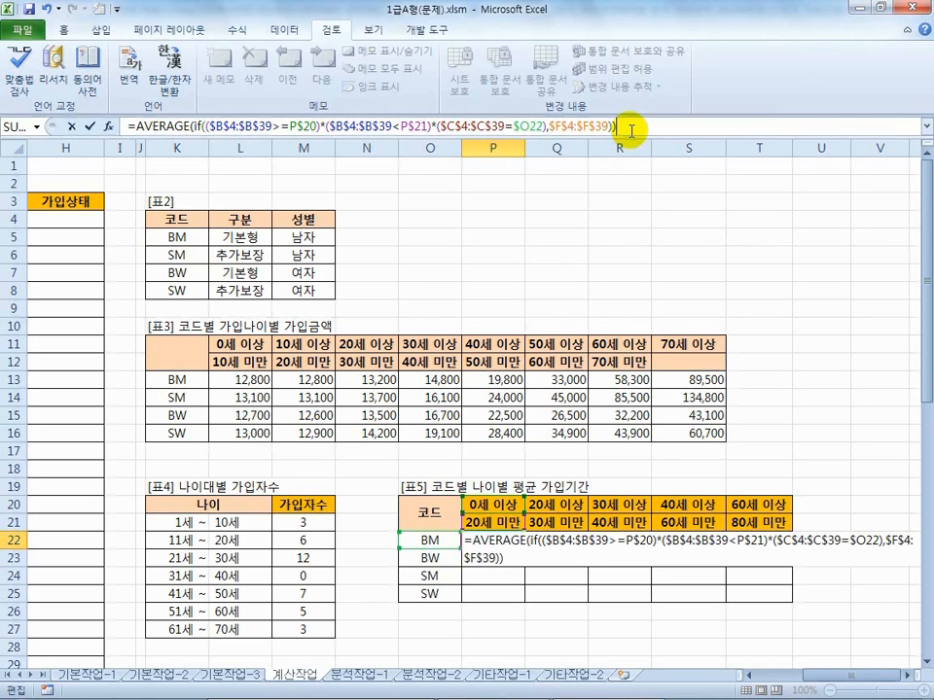
key("ctrl+shift+Return")
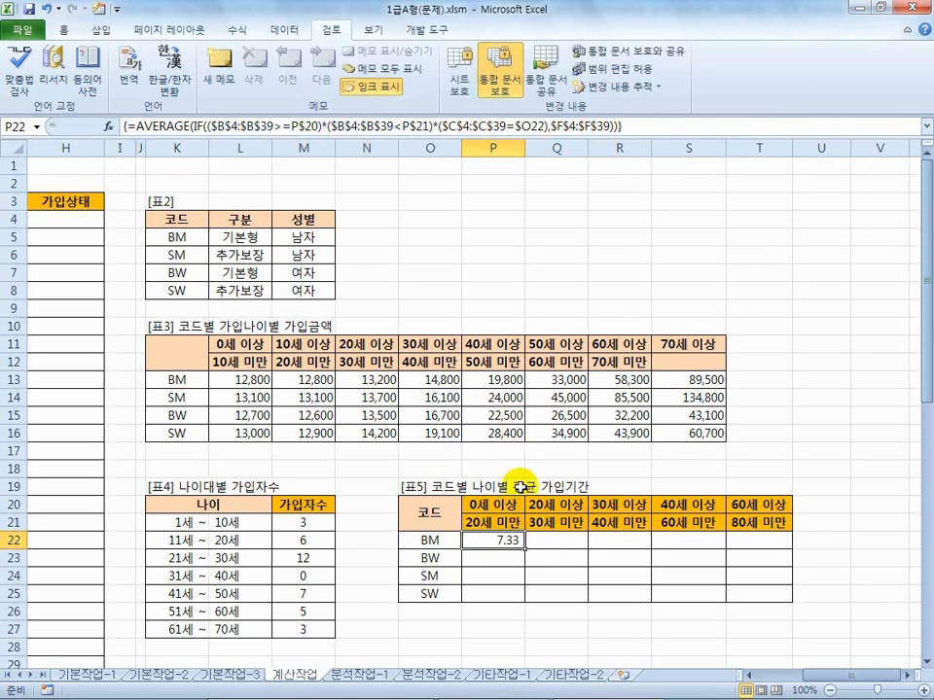
left_click_drag(493, 505, 483, 526)
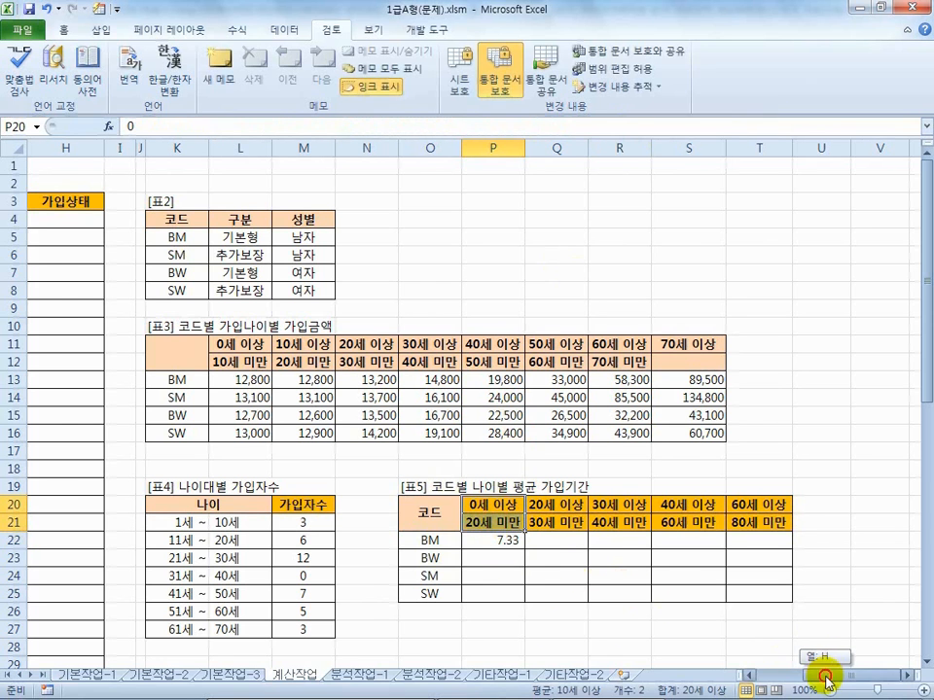
left_click_drag(826, 681, 744, 674)
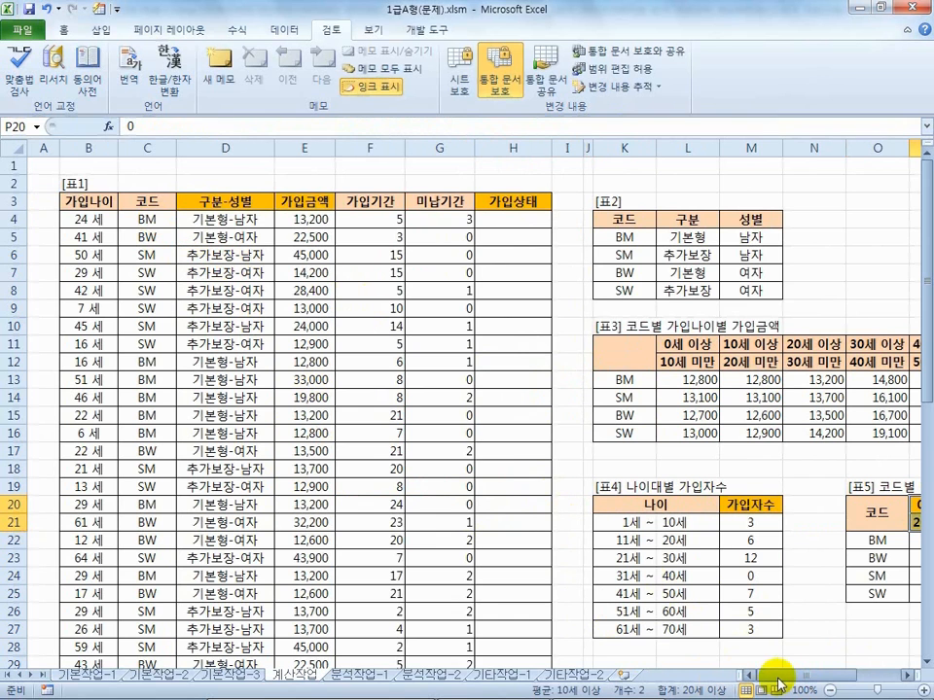
left_click_drag(778, 683, 818, 680)
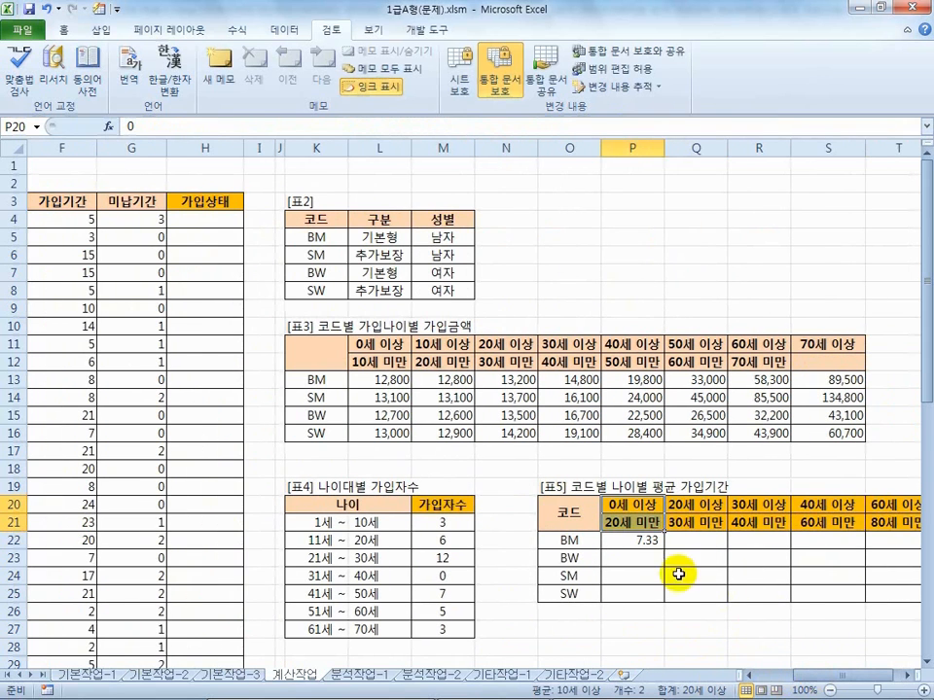
left_click(647, 540)
left_click_drag(663, 550, 856, 598)
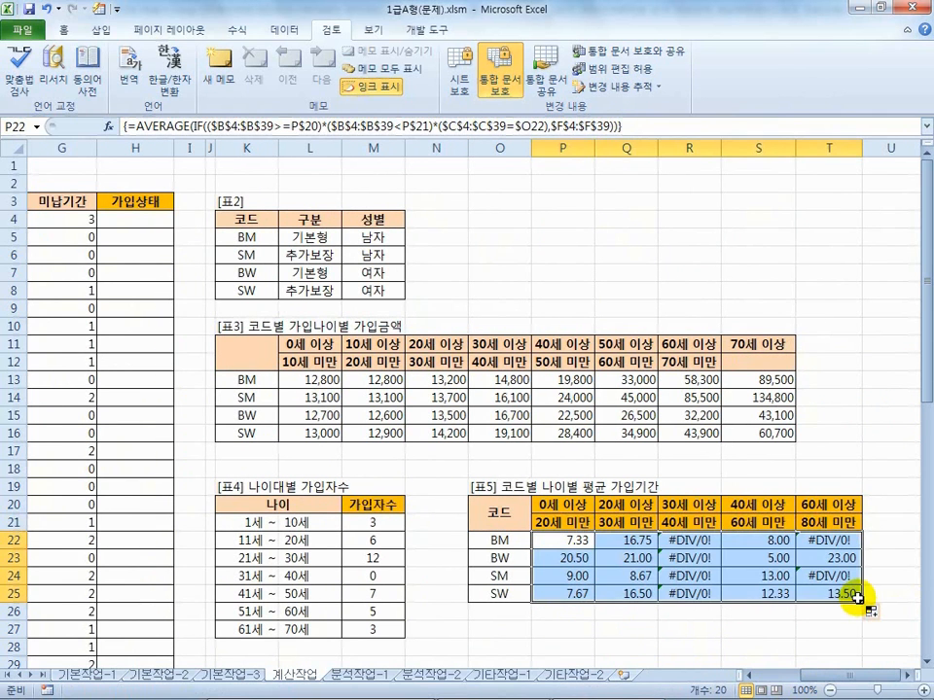
- Restore the smaller Excel window and compare [표5]'s error cells with question 4's error-handling and IFERROR requirements
left_click_drag(693, 543, 690, 593)
left_click(828, 575)
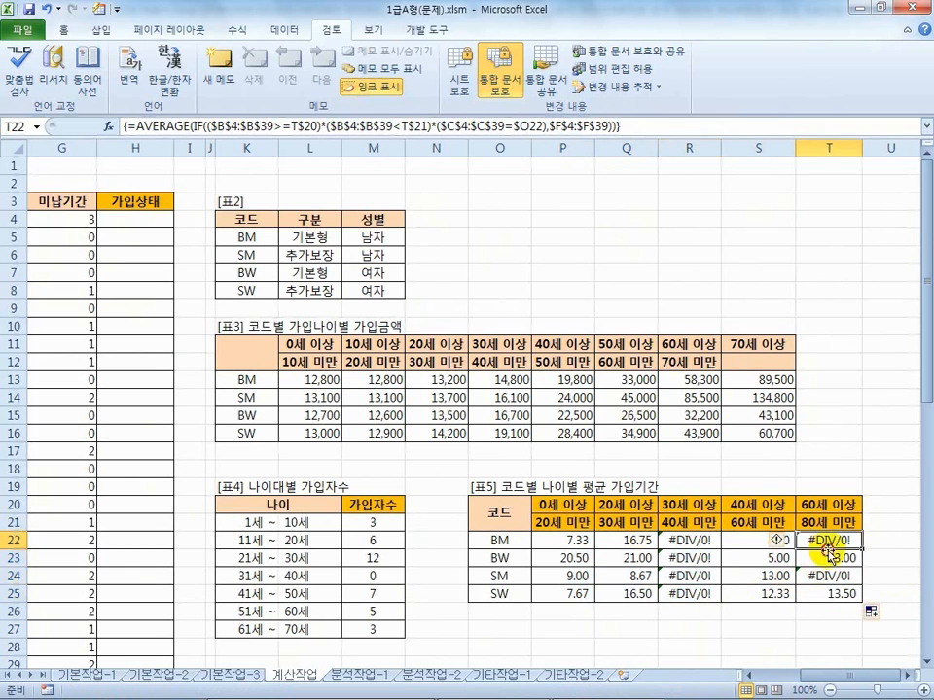
double_click(438, 10)
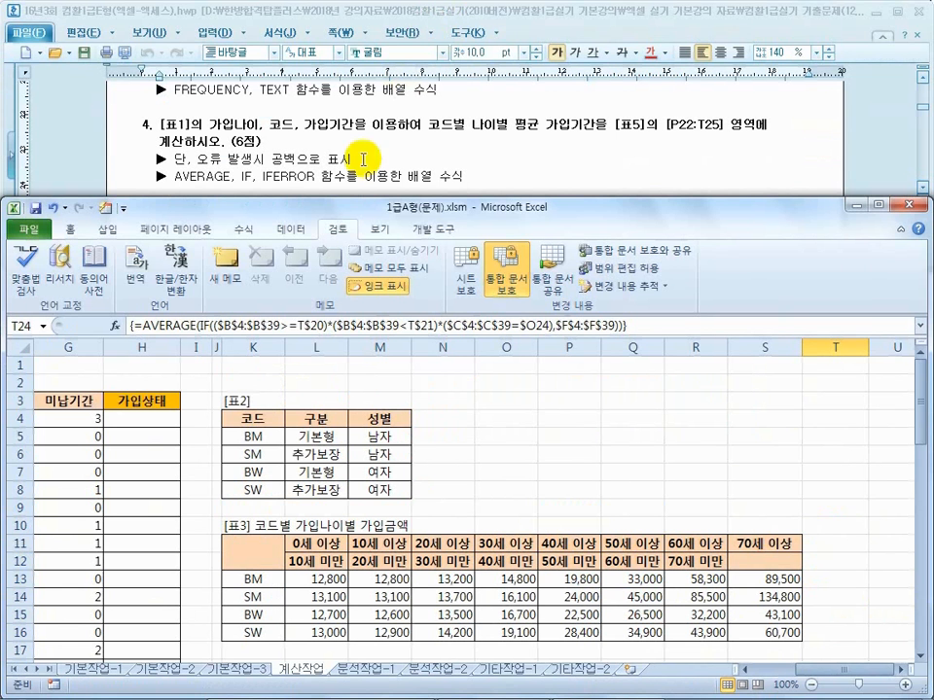
left_click_drag(297, 178, 264, 179)
left_click(546, 507)
scroll(546, 506, "down", 3)
left_click(568, 581)
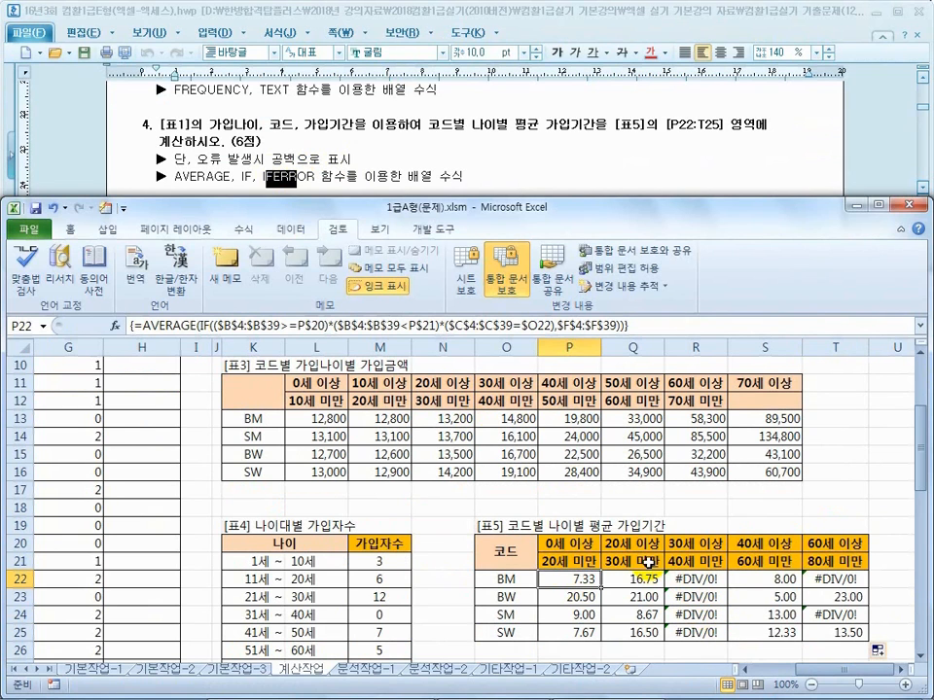
left_click_drag(224, 159, 301, 157)
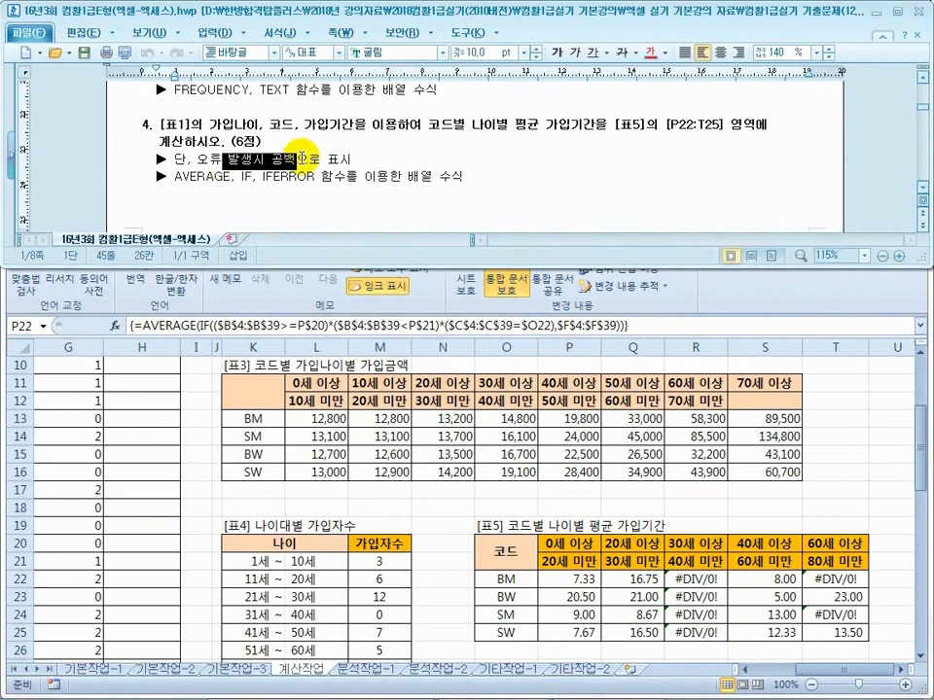
- Wrap P22's AVERAGE formula in IFERROR with "" as the value returned on errors
left_click(568, 584)
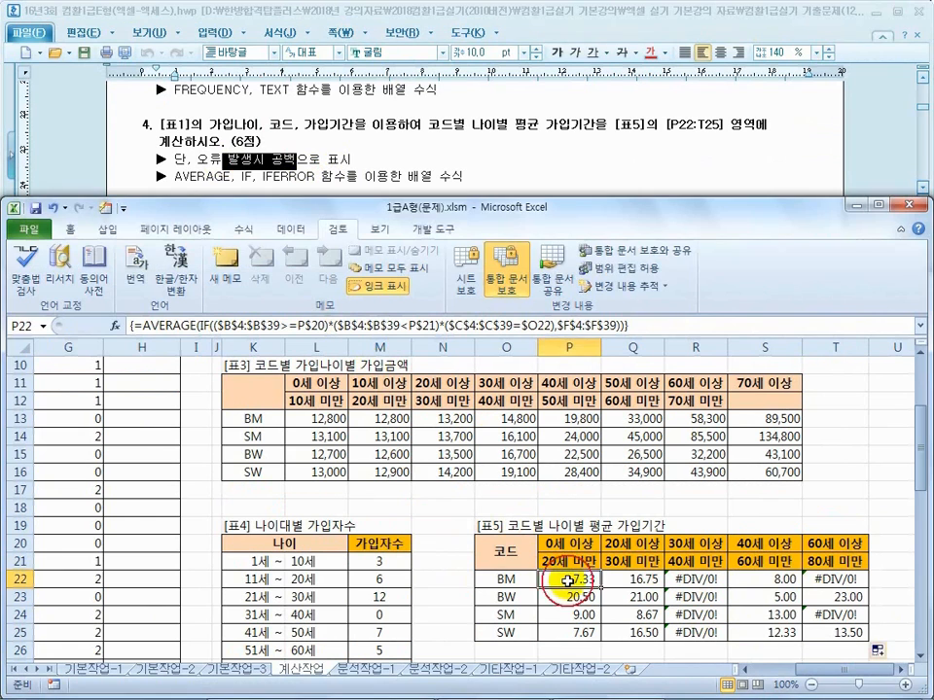
left_click(137, 326)
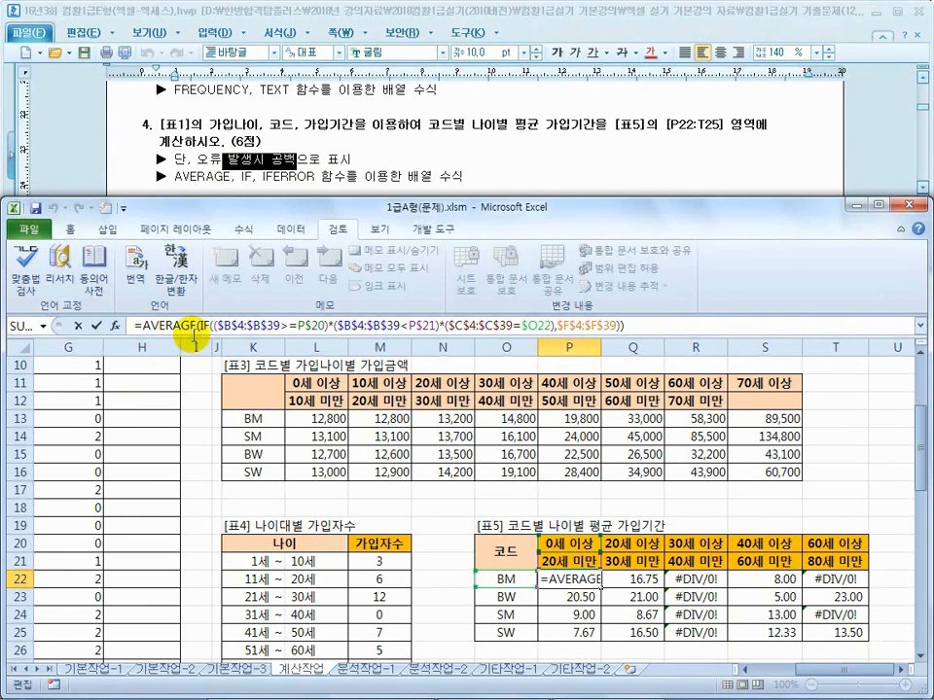
type("if")
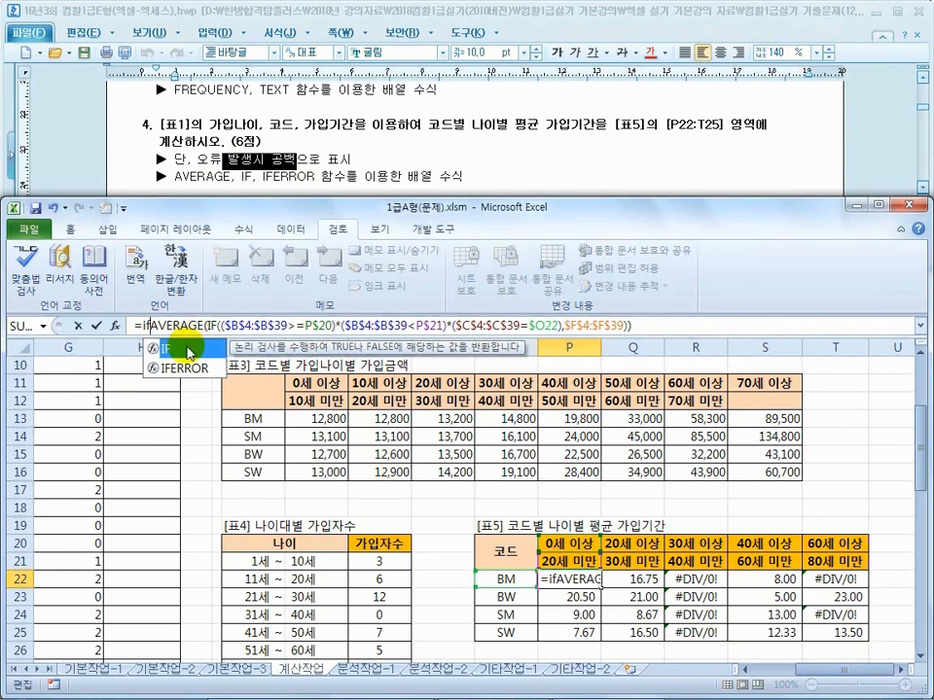
double_click(185, 369)
left_click(693, 324)
type(",")
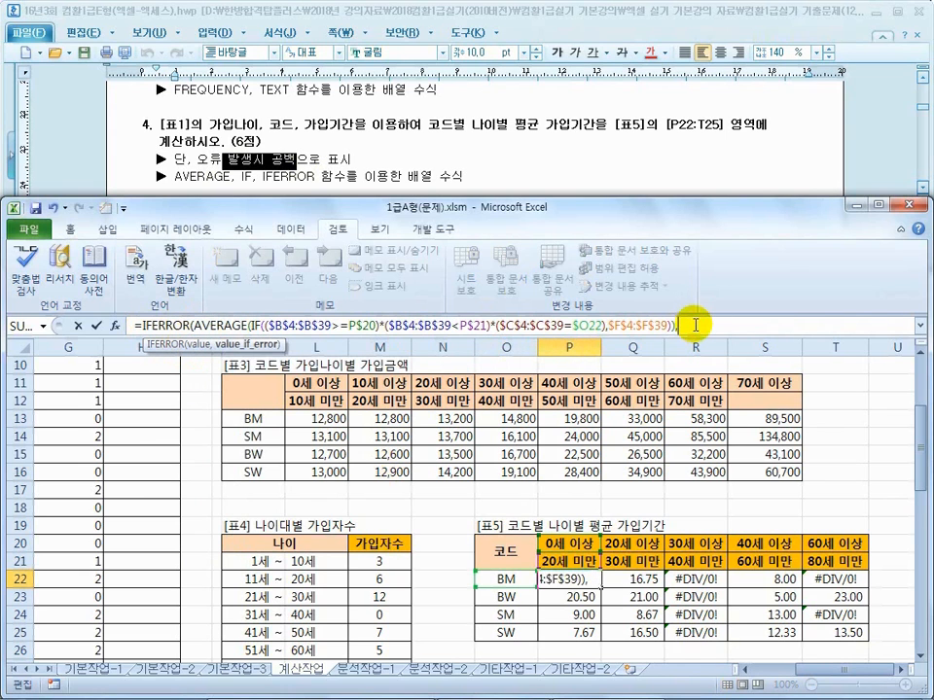
type("\"\")")
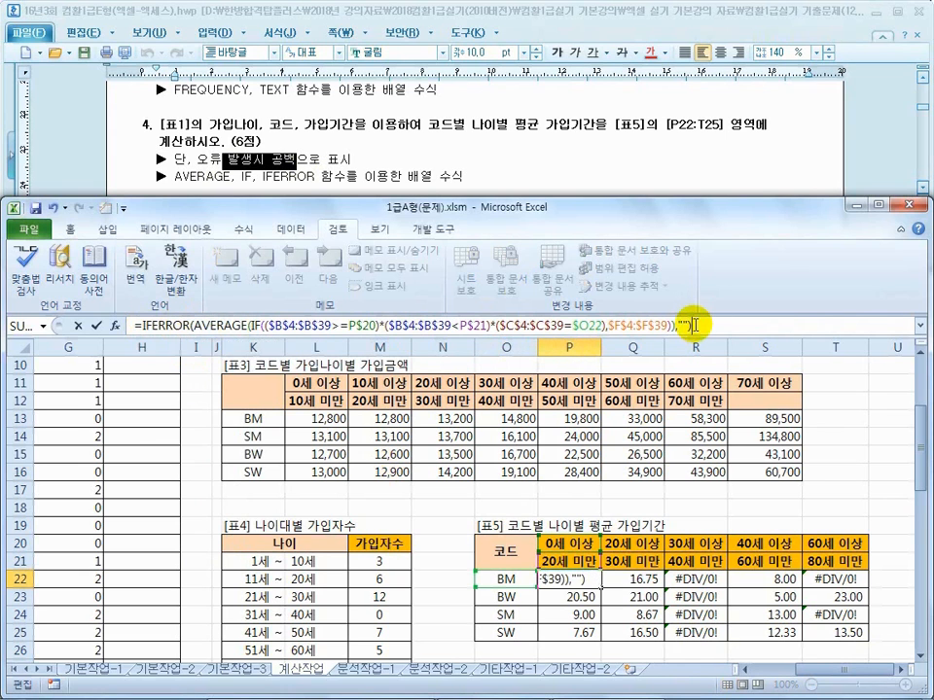
left_click_drag(635, 326, 262, 327)
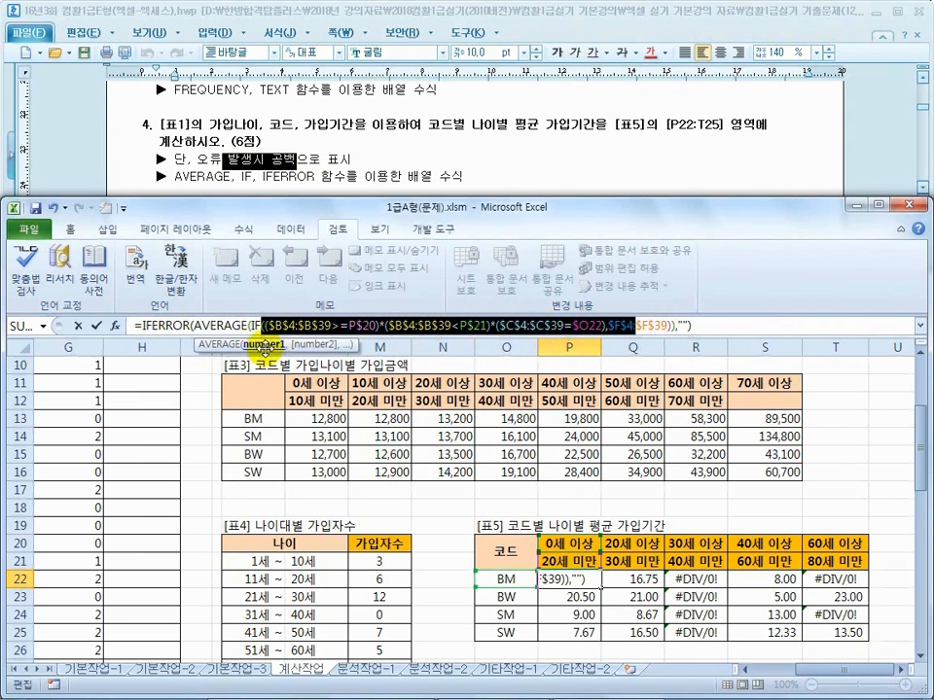
left_click(684, 327)
type("dddd")
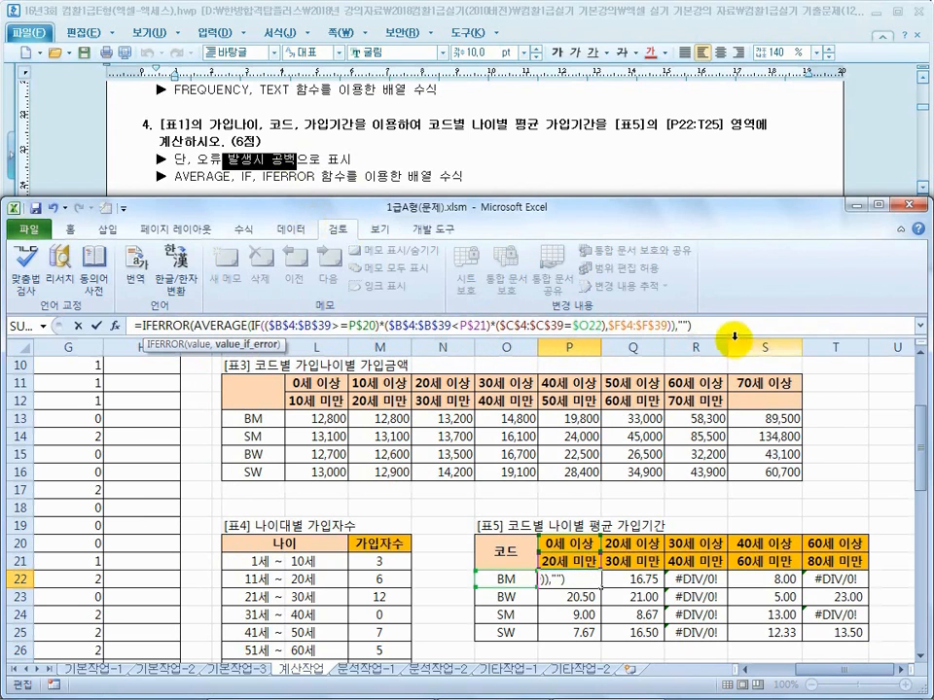
- Confirm P22's IFERROR formula as an array formula and fill it across P22:T25 again
left_click(708, 330)
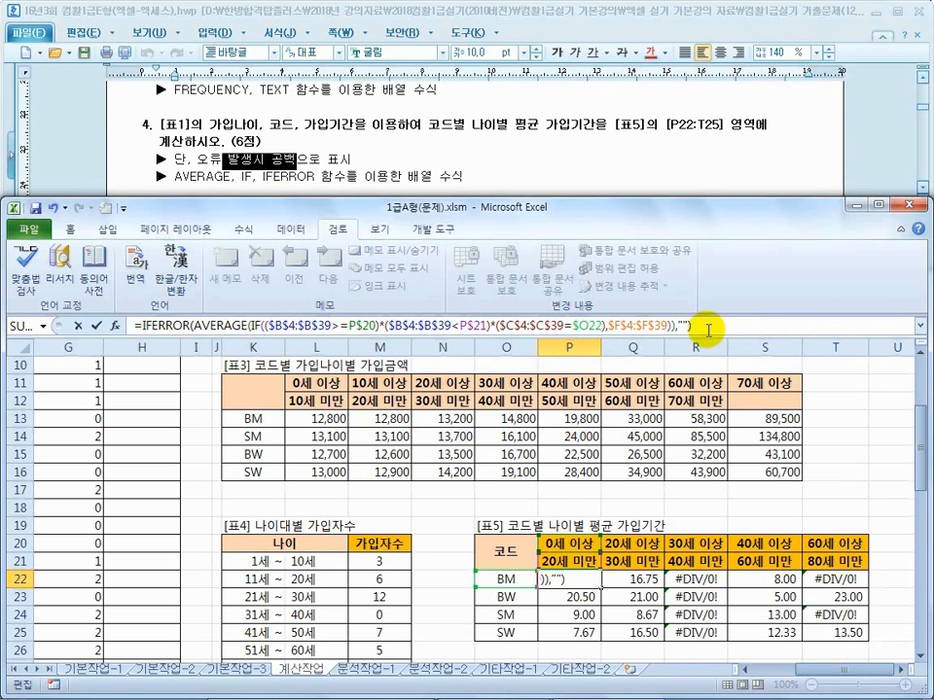
key("ctrl+shift+Return")
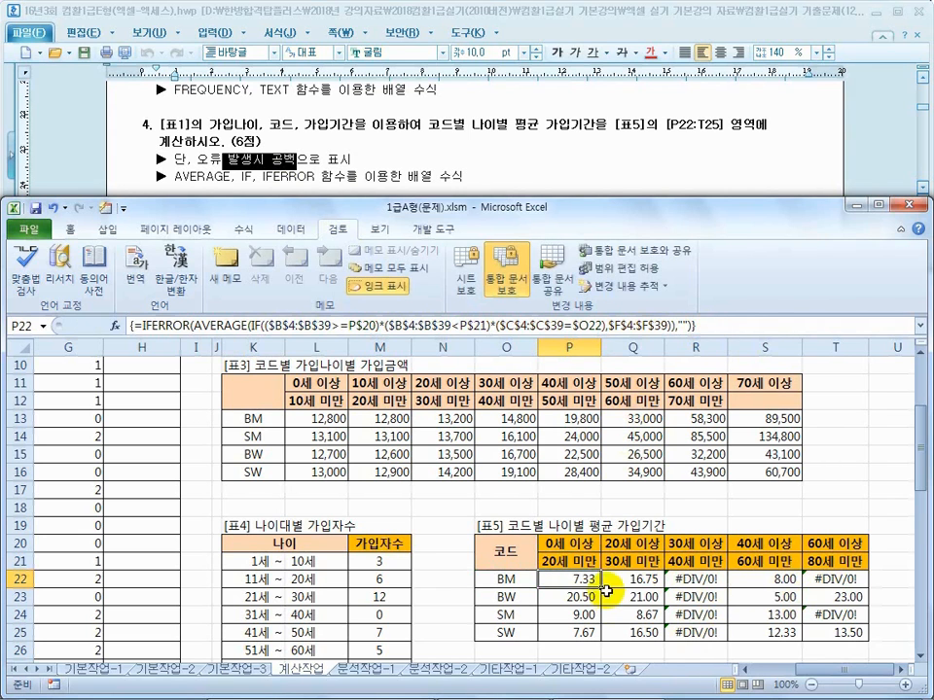
left_click_drag(600, 588, 860, 659)
left_click(691, 600)
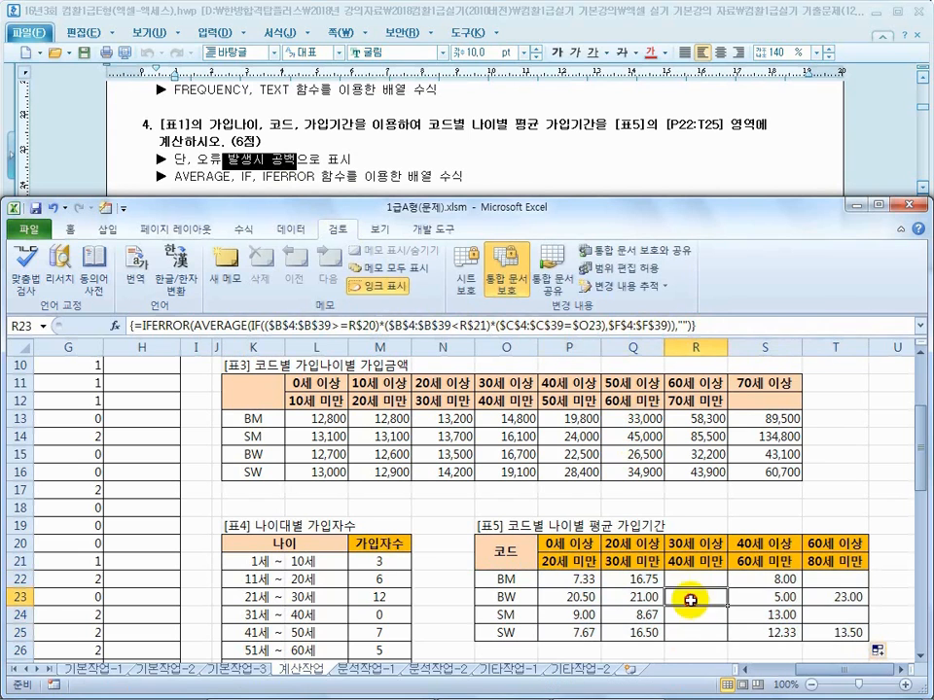
left_click(550, 502)
- Read question 5's rules for the custom function fn가입상태 and bring [표1]'s 가입기간, 미납기간 and 가입상태 columns into view
left_click(320, 155)
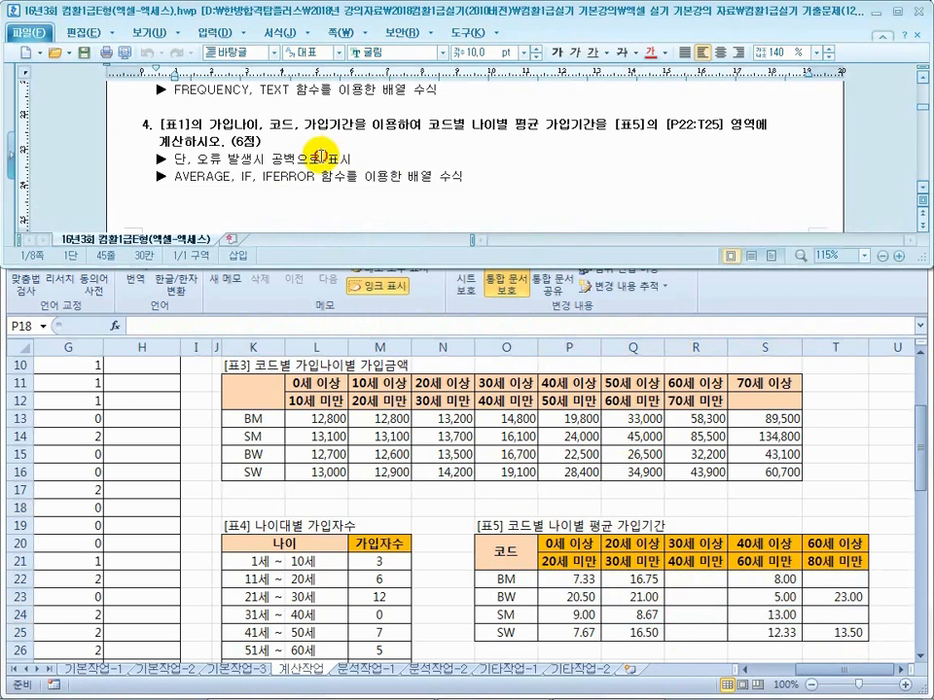
scroll(331, 165, "down", 6)
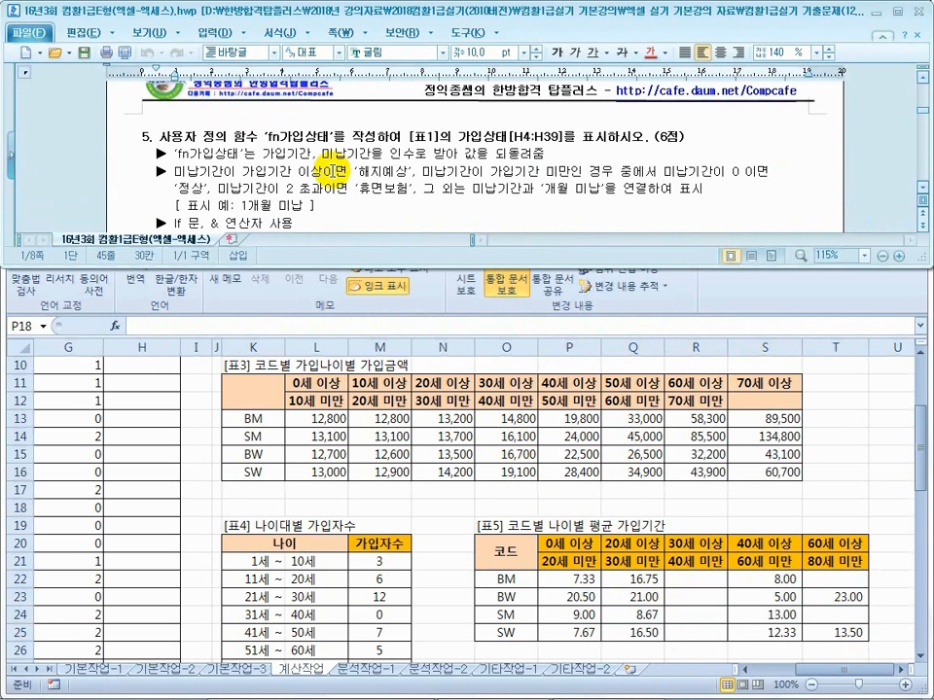
left_click(331, 173)
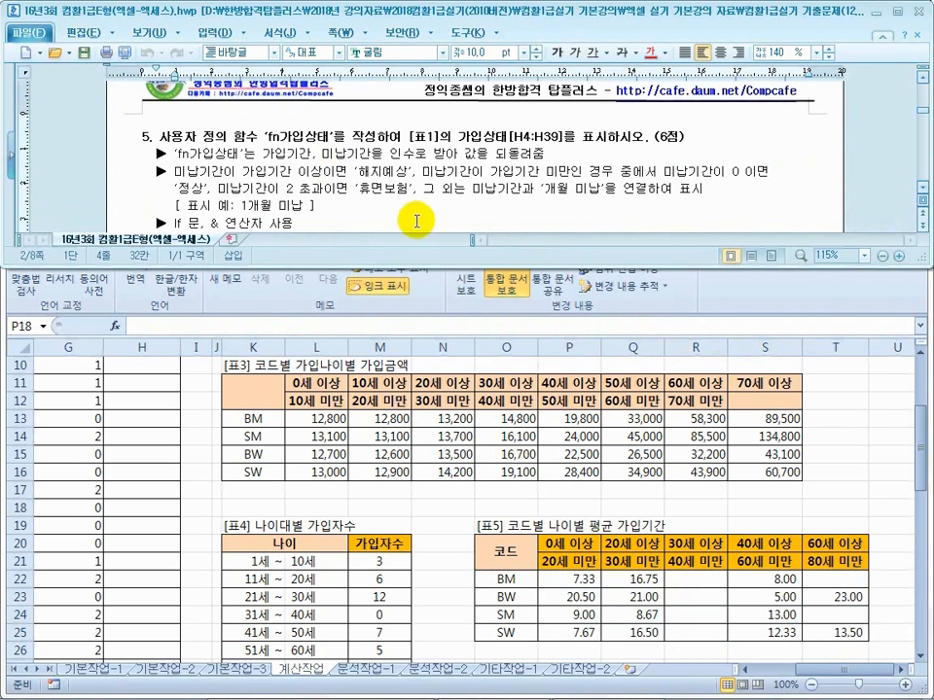
left_click(922, 188)
left_click(431, 431)
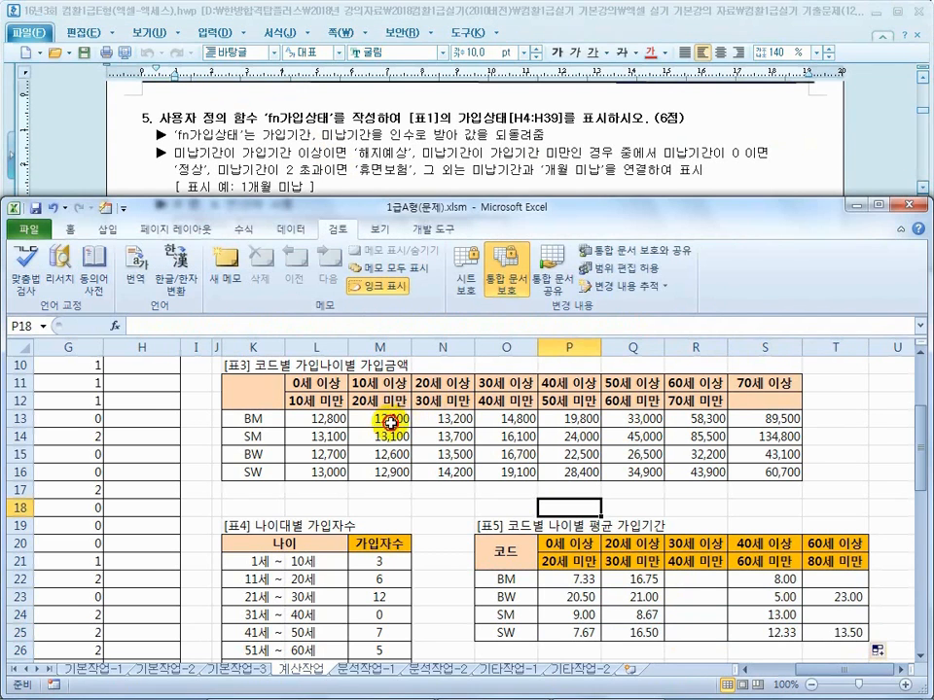
left_click_drag(802, 677, 765, 676)
scroll(367, 538, "up", 3)
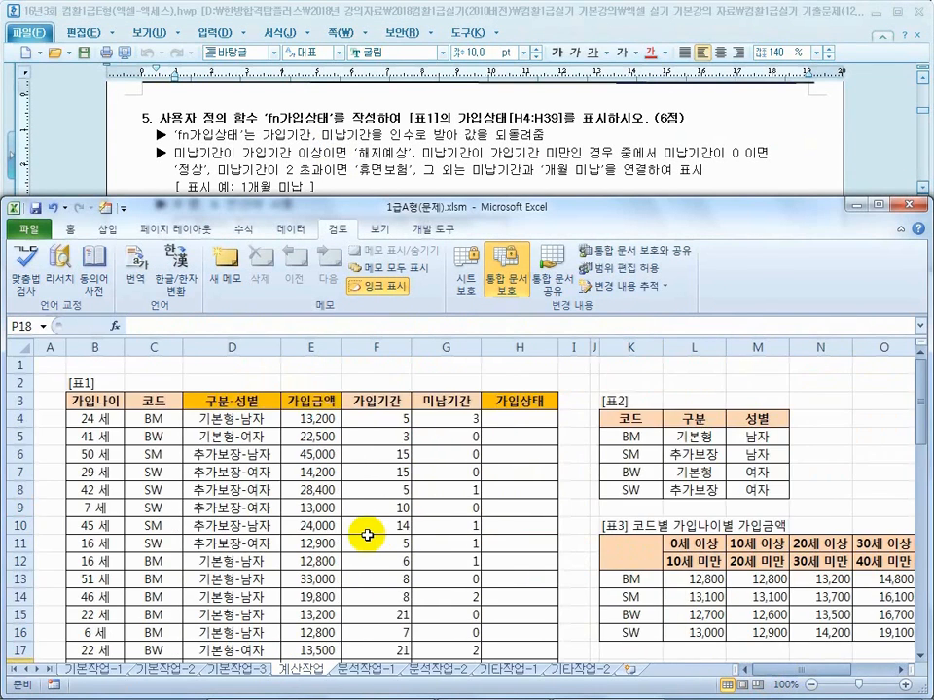
- Select H4 in [표1]'s 가입상태 column, open the Visual Basic editor and insert a new standard module
left_click(506, 425)
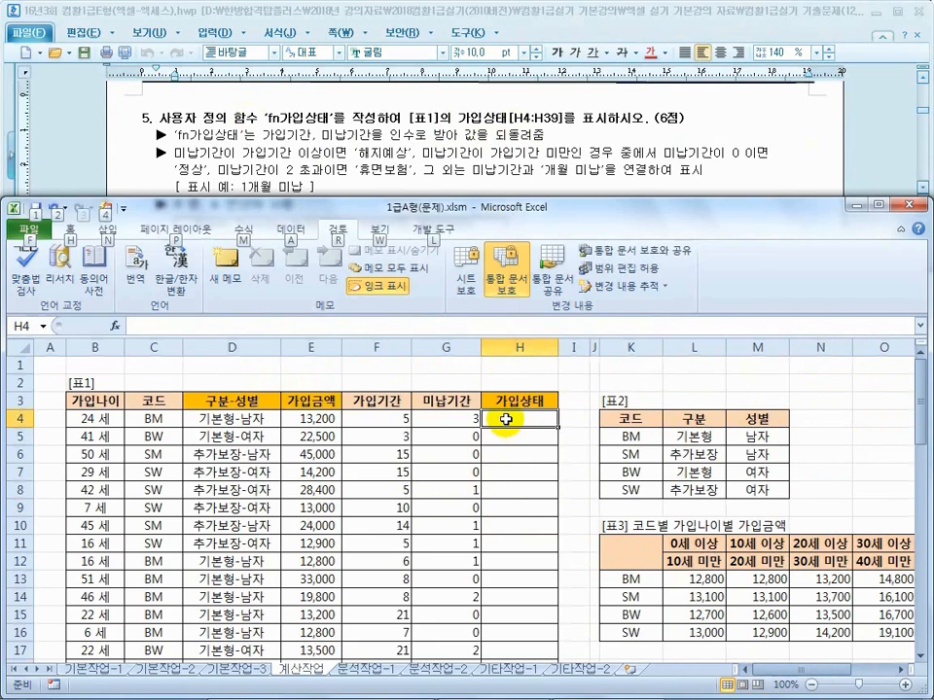
key("alt+F11")
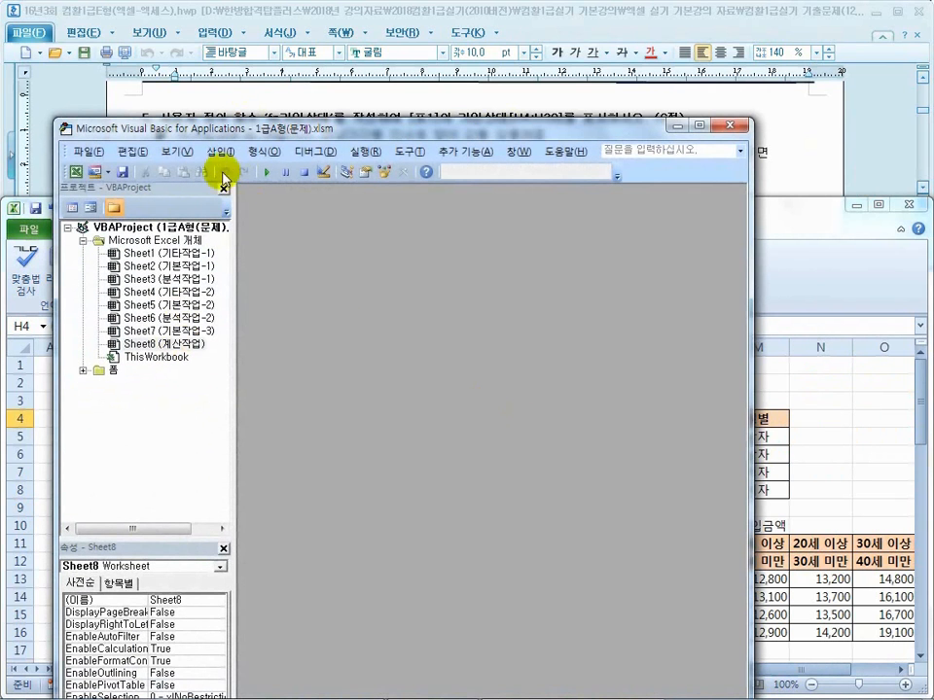
left_click(221, 152)
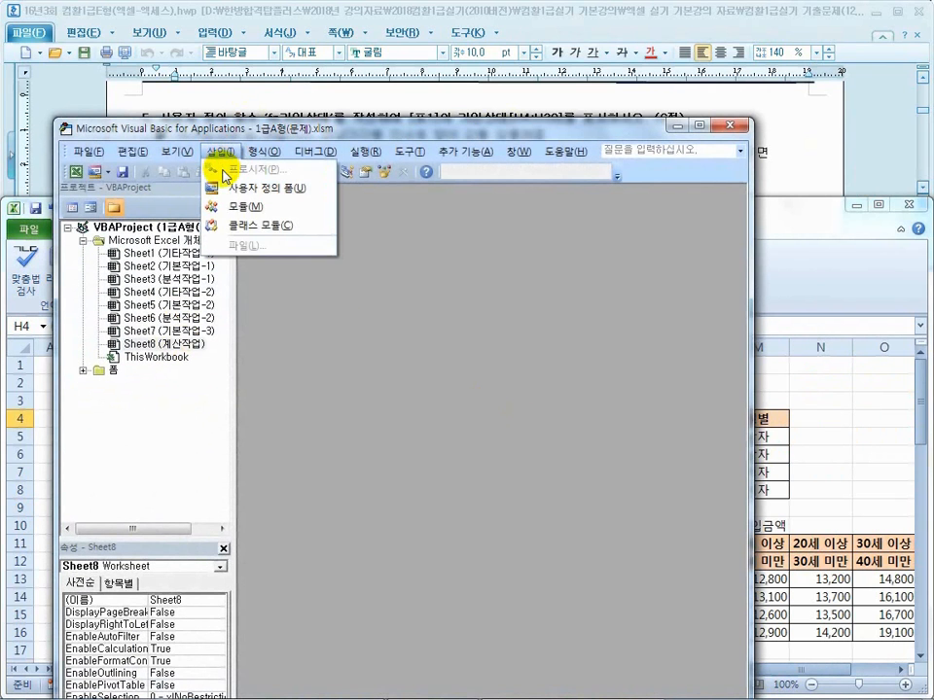
left_click(240, 214)
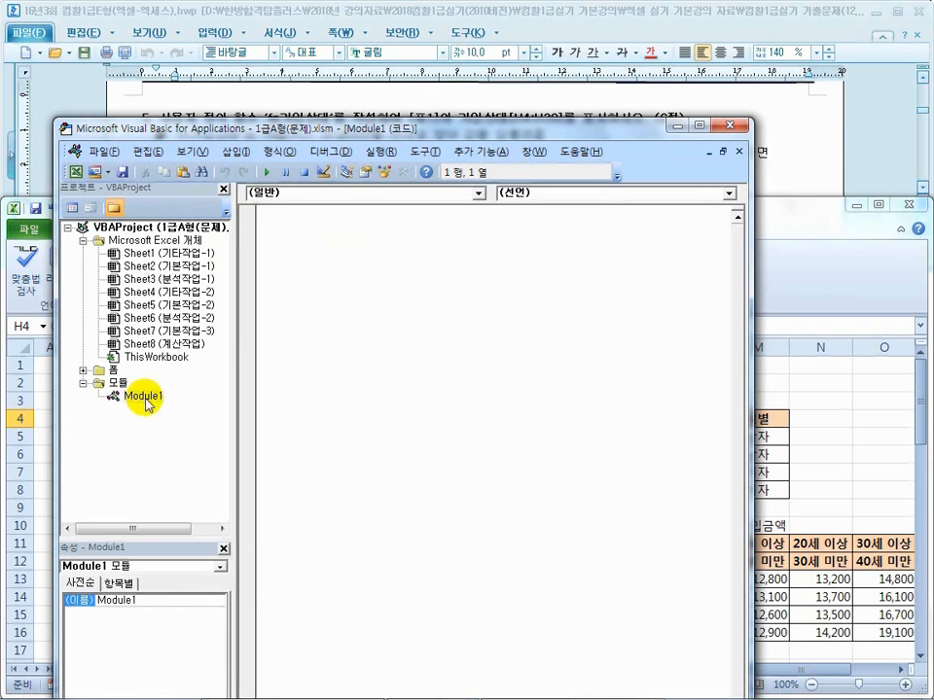
- Copy question 5's Public Function fn가입상태(가입기간, 미납기간) and End Function lines into Module1 and add an indented blank line between them
left_click_drag(359, 121, 515, 243)
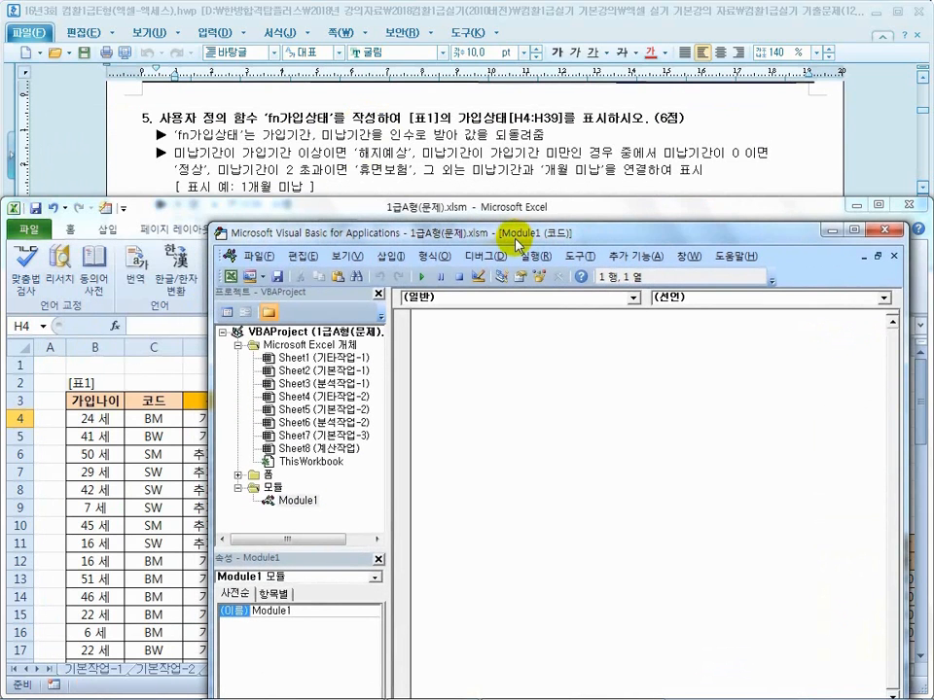
left_click(292, 124)
scroll(216, 129, "down", 3)
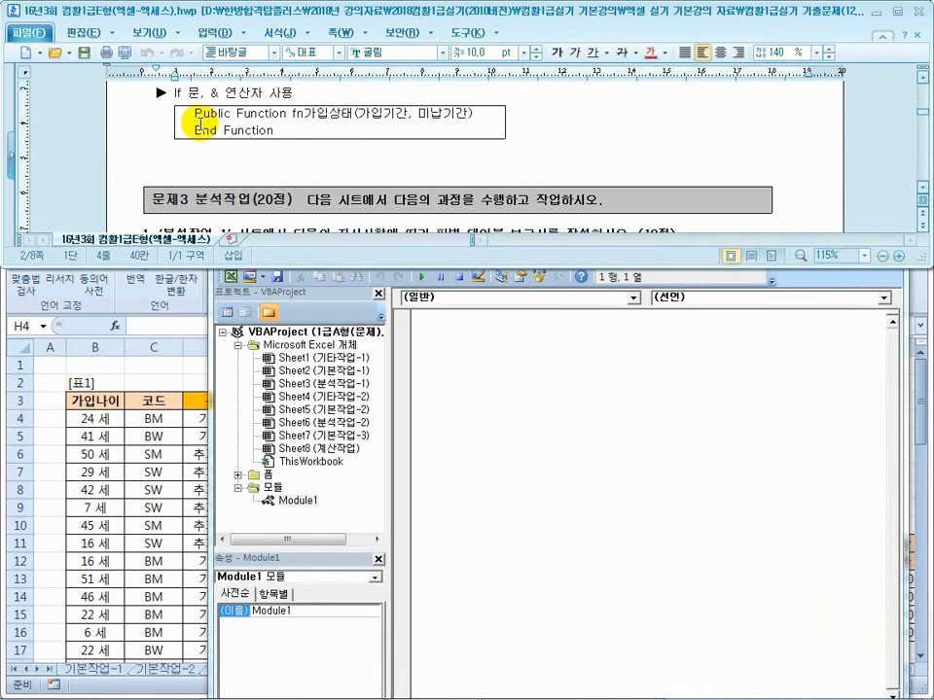
left_click_drag(194, 112, 282, 134)
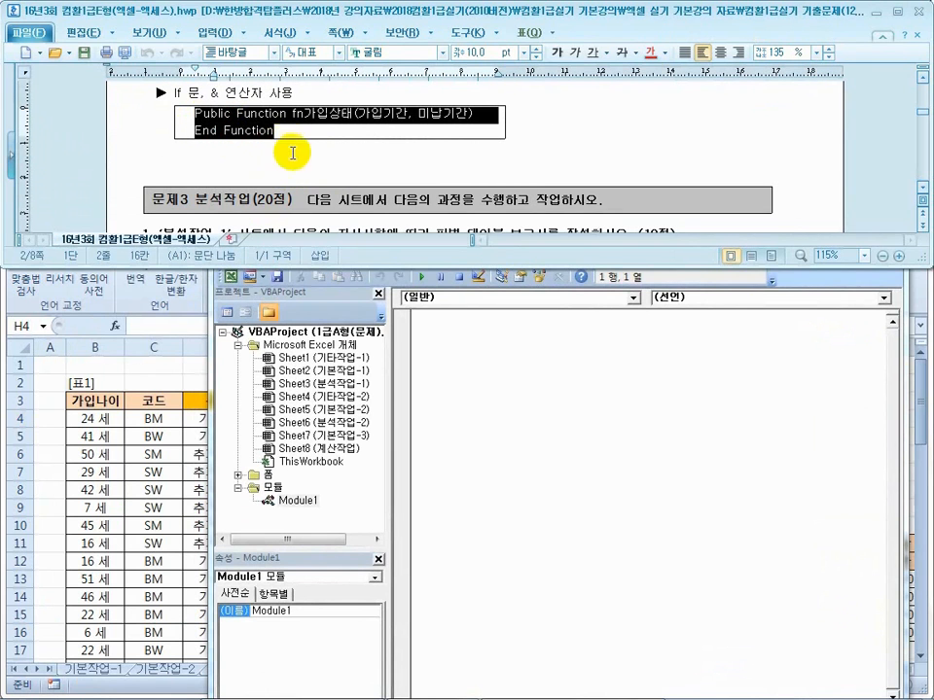
key("ctrl+c")
left_click(458, 371)
key("ctrl+v")
left_click(688, 319)
key("Return")
key("Tab")
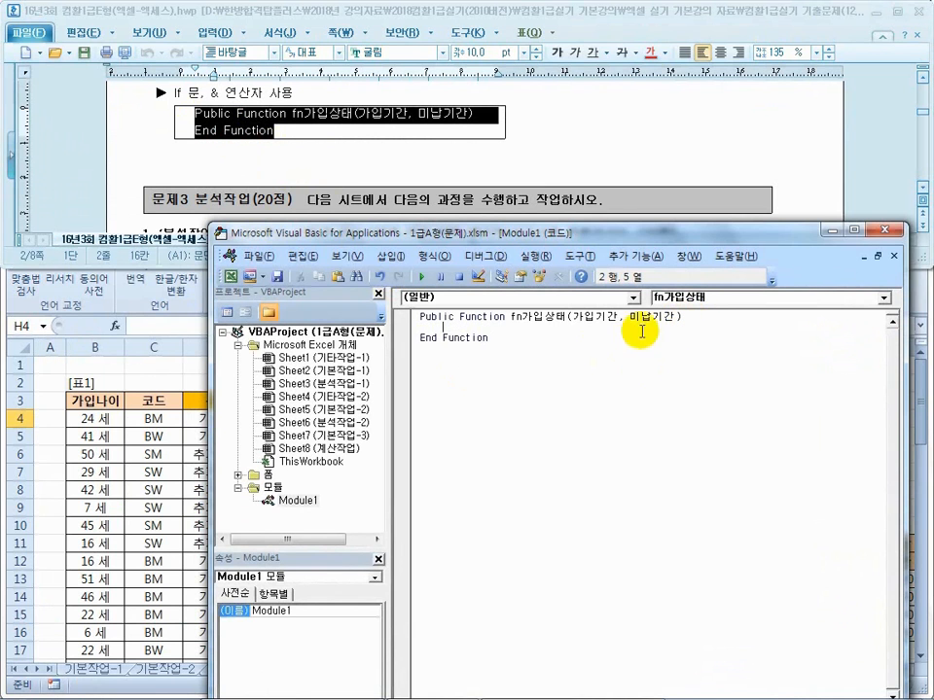
- Check question 5's argument rule and write the function's first condition, If 미납기간 >= 가입기간 Then
left_click(497, 139)
left_click(537, 151)
scroll(538, 171, "up", 3)
left_click_drag(206, 136, 309, 134)
left_click(359, 136)
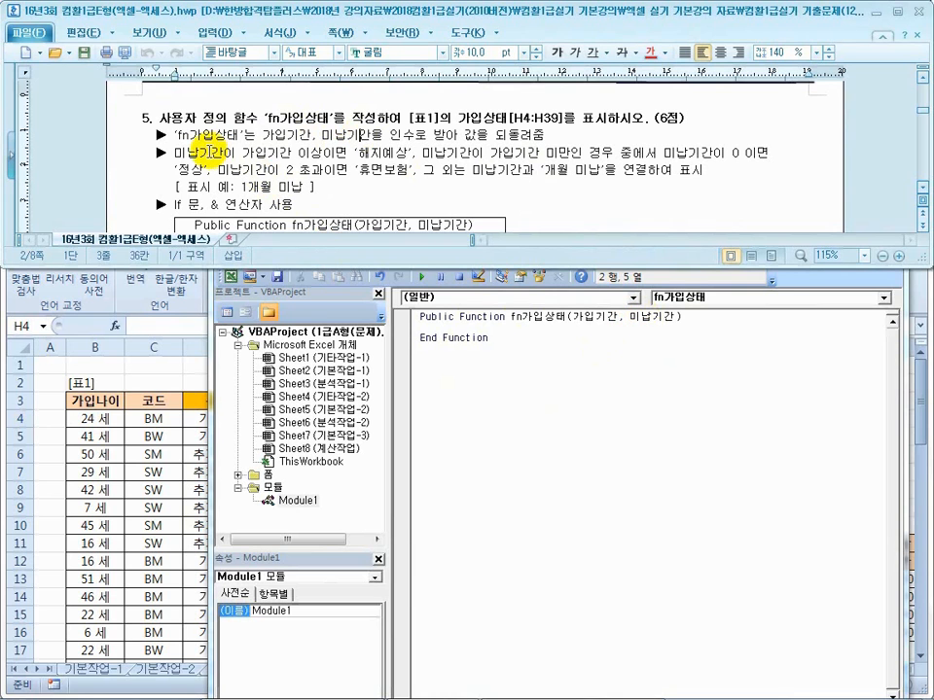
left_click(465, 330)
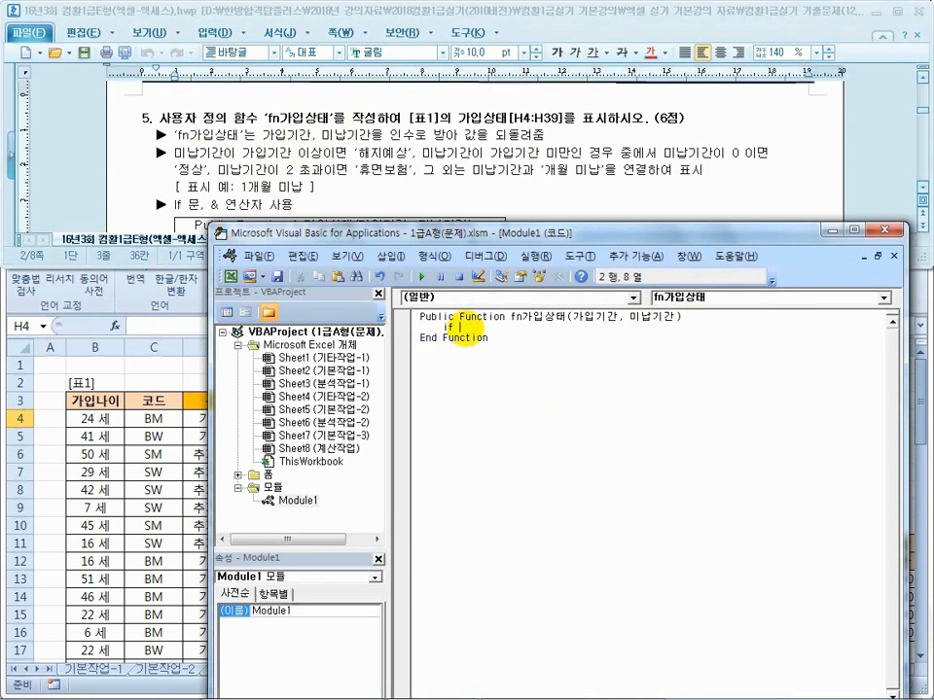
type("If 미납")
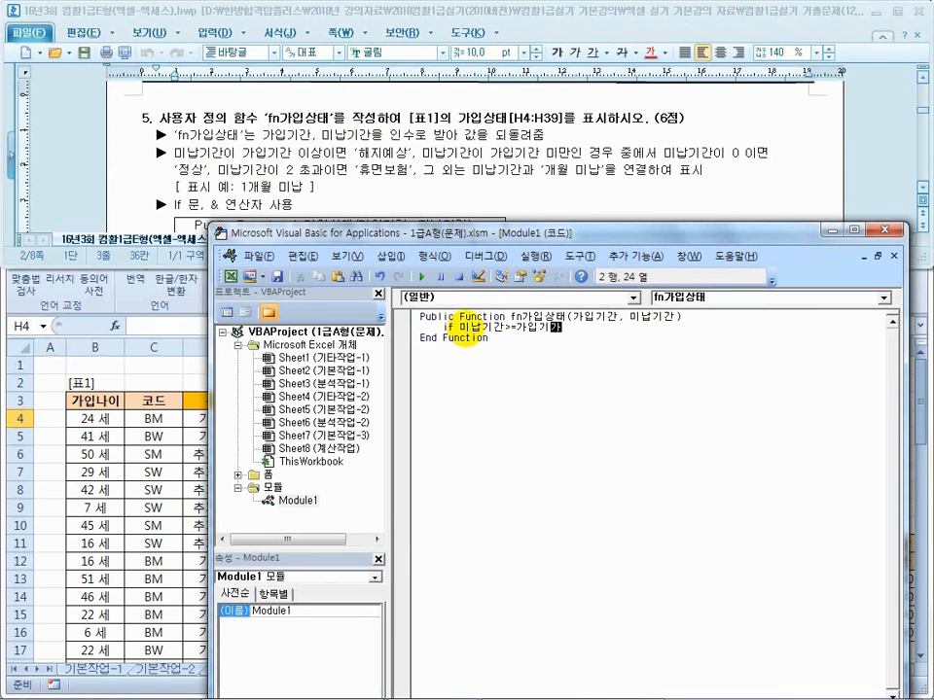
key("Return")
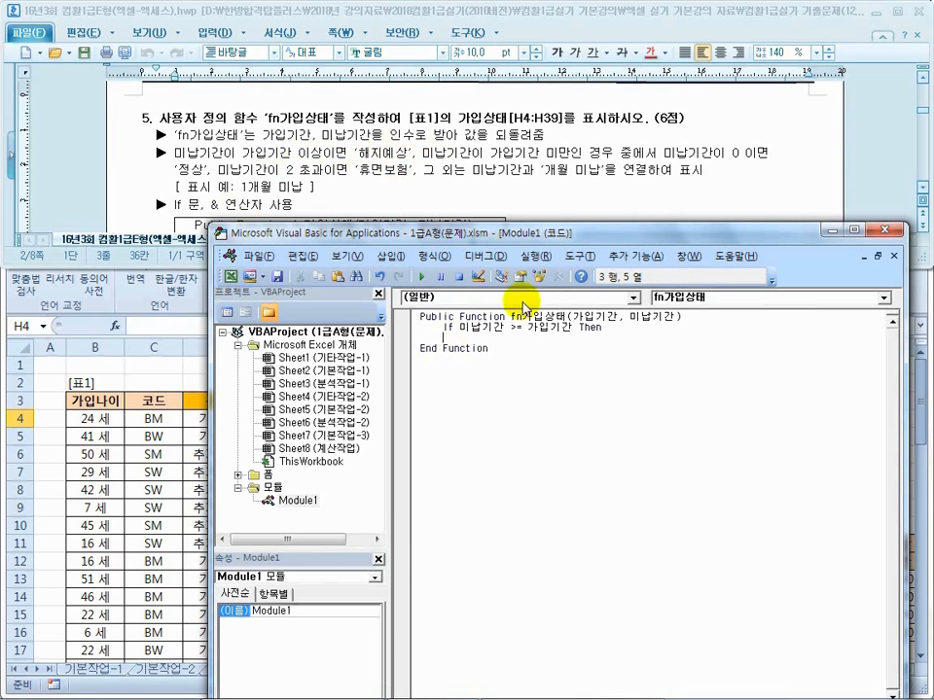
- Assign "해지예상" to fn가입상태 on an indented line inside the first If condition
left_click_drag(510, 317, 557, 314)
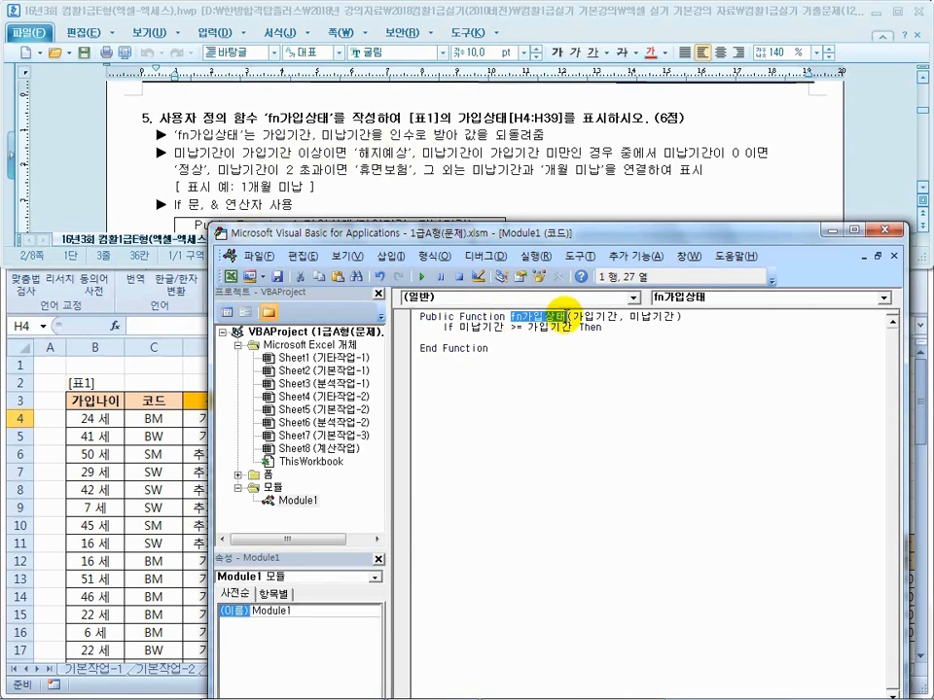
left_click(518, 341)
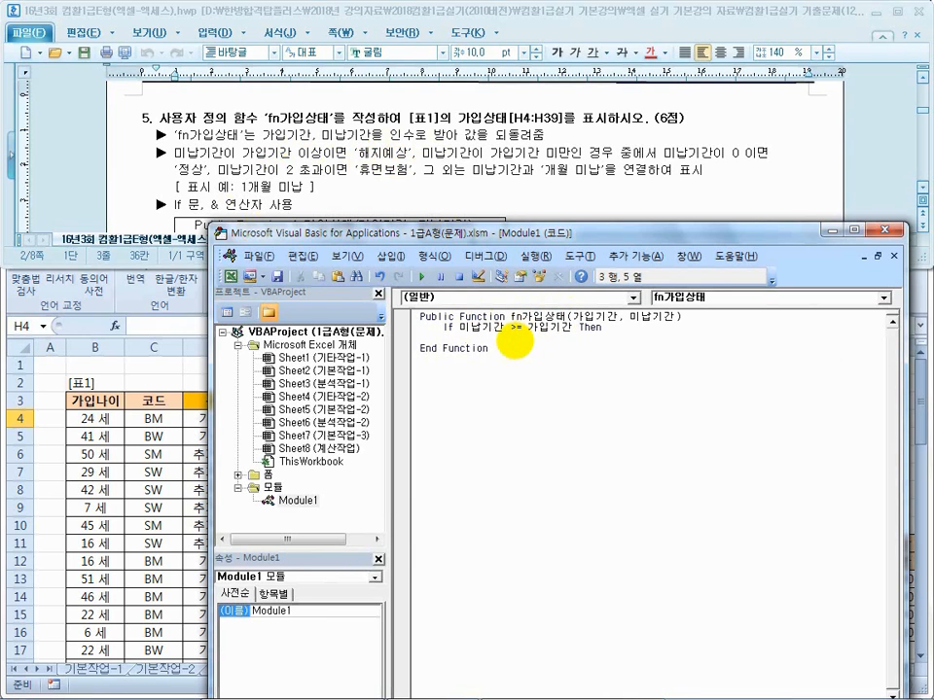
key("ctrl+v")
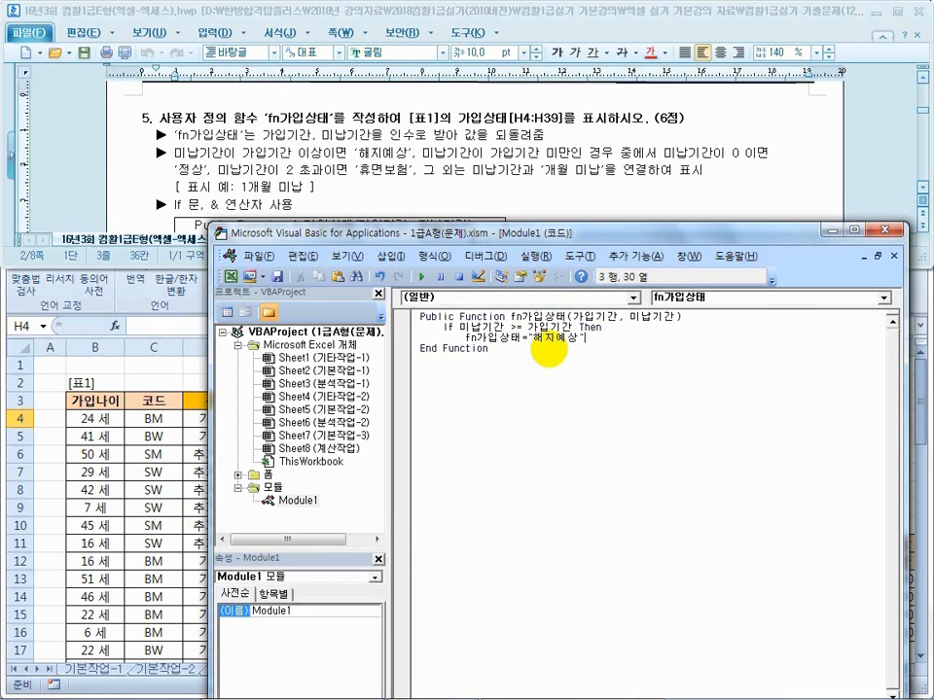
key("Return")
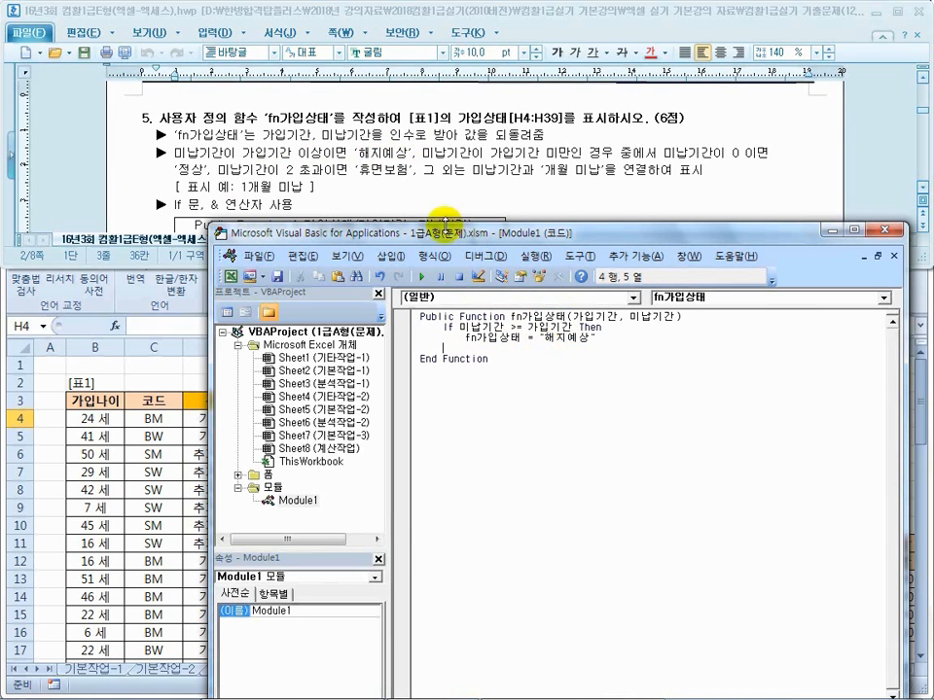
- Examine how question 5 separates 미납기간 at or above 가입기간 from 미납기간 below 가입기간
left_click(409, 151)
left_click_drag(409, 151, 356, 151)
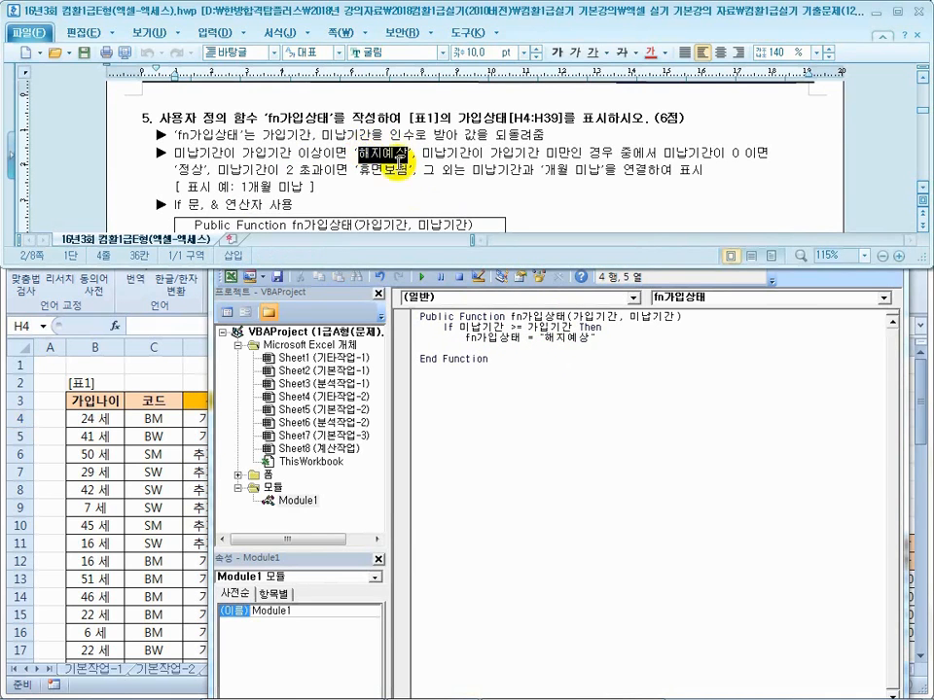
left_click_drag(514, 153, 449, 152)
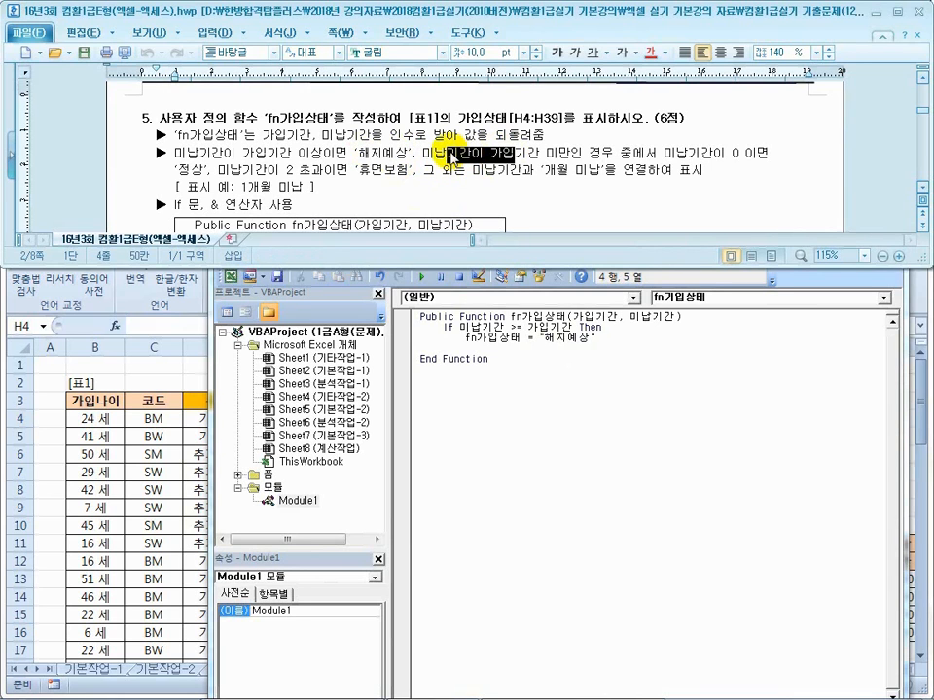
left_click_drag(644, 153, 447, 153)
left_click_drag(334, 152, 242, 153)
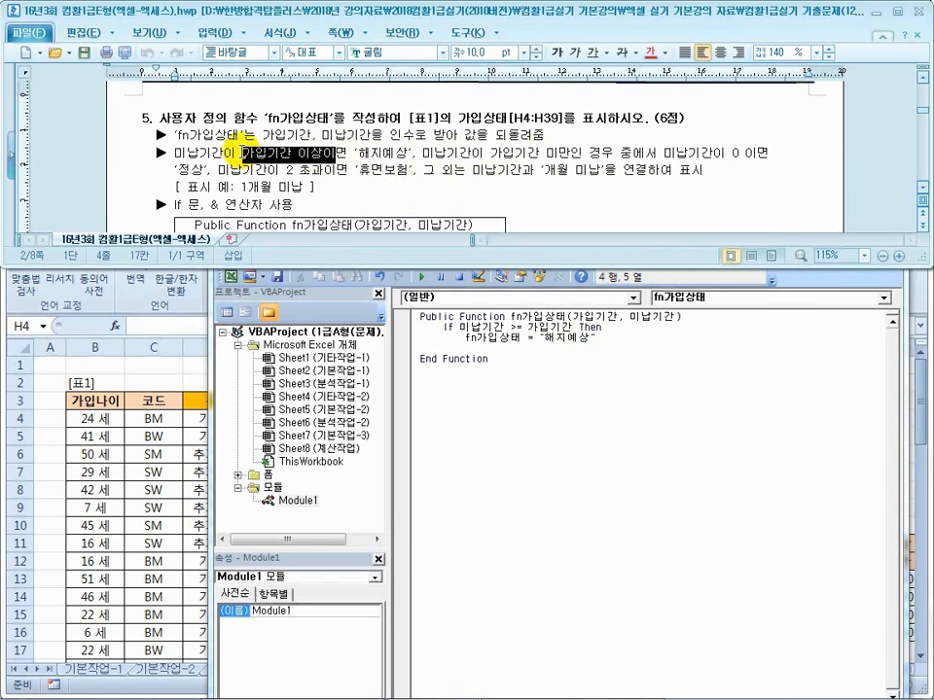
left_click_drag(581, 153, 490, 153)
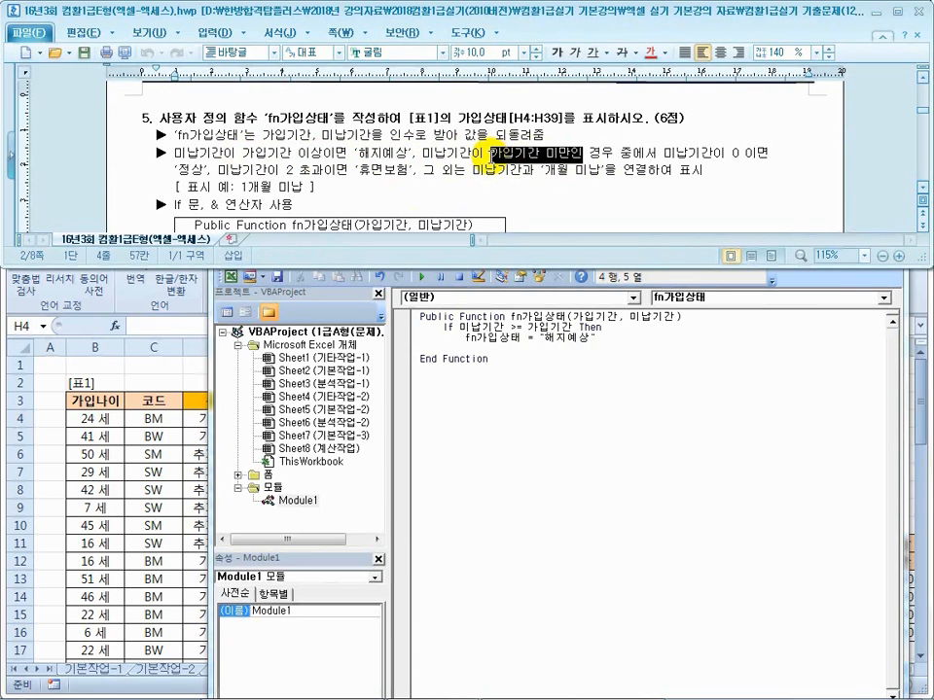
left_click_drag(410, 153, 279, 152)
left_click_drag(559, 155, 459, 154)
left_click_drag(360, 154, 303, 154)
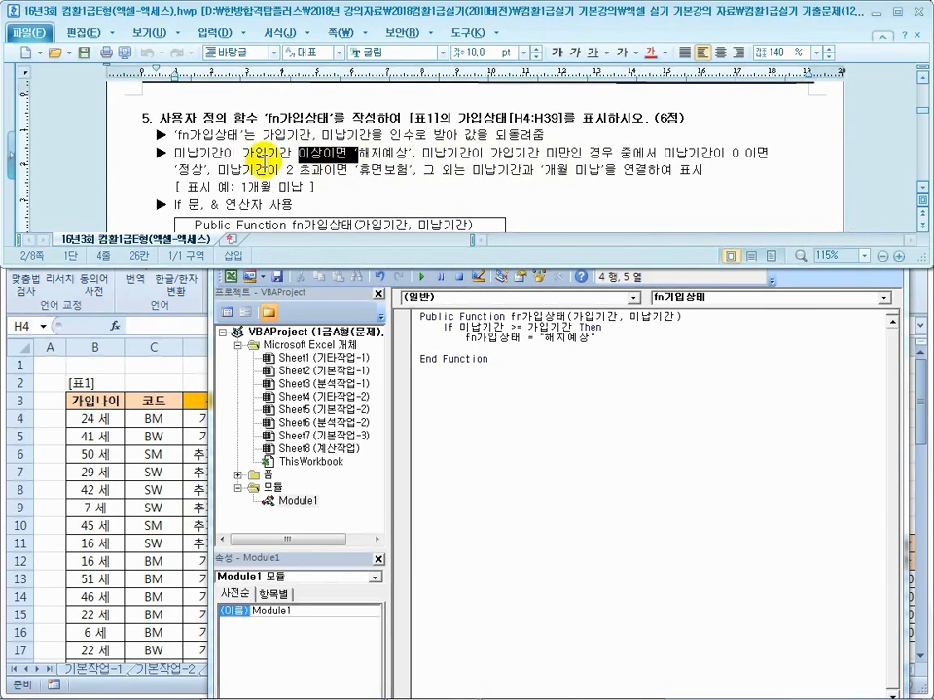
left_click_drag(243, 153, 382, 155)
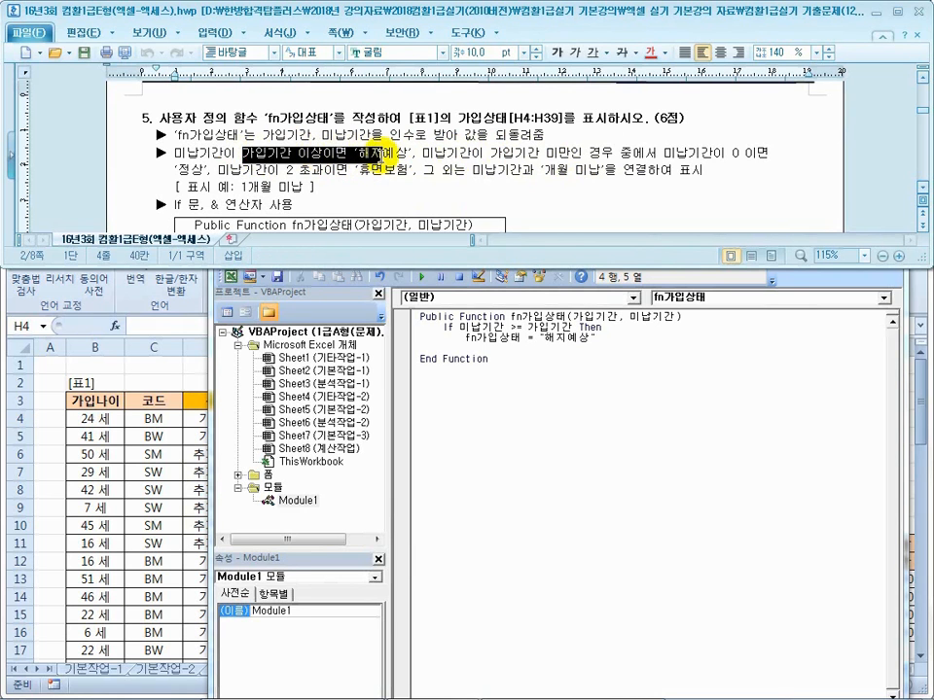
left_click(397, 156)
left_click_drag(449, 156, 543, 156)
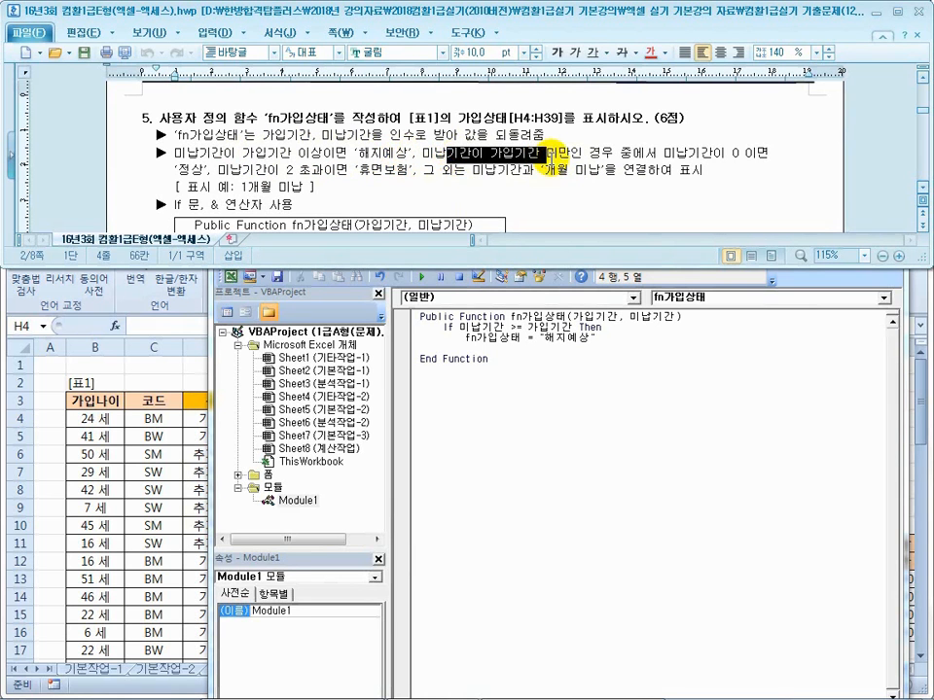
- Add an Else branch under the "해지예상" line and compare it with question 5's wording for the remaining cases
left_click(611, 342)
key("Return")
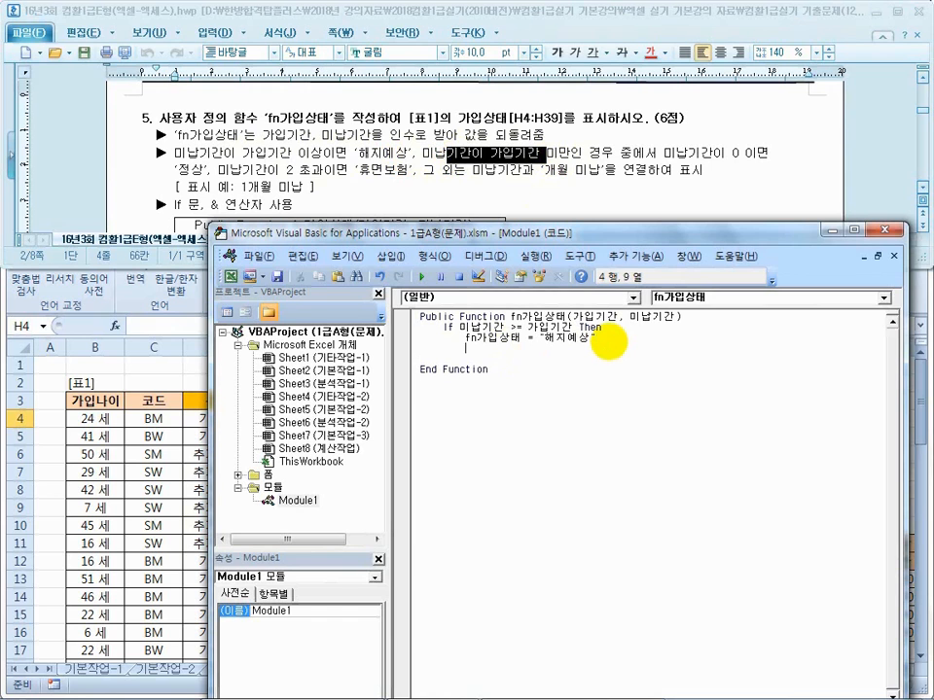
key("Return")
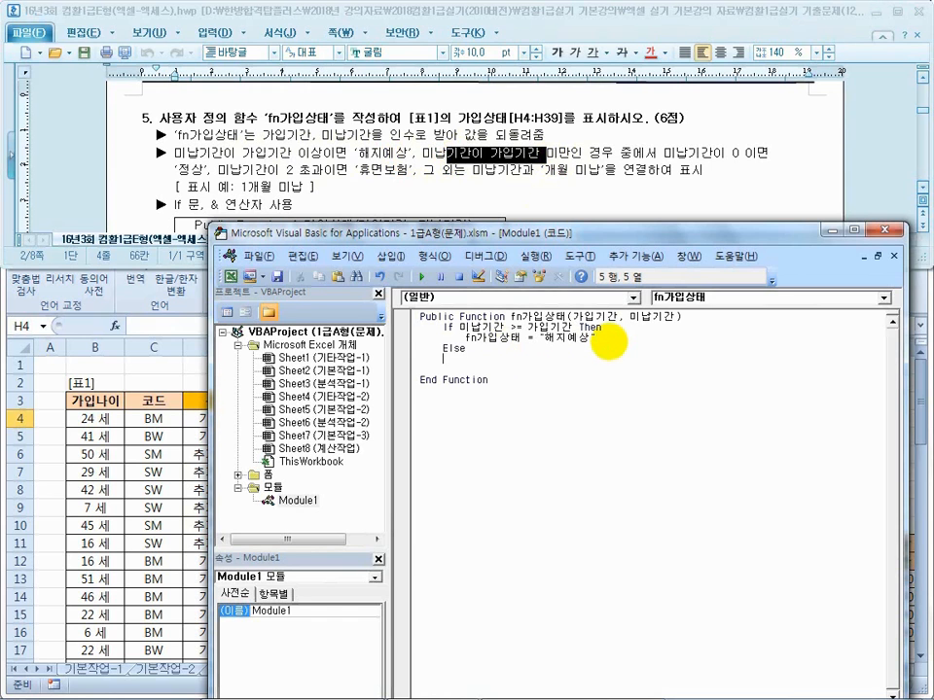
left_click_drag(547, 329, 488, 335)
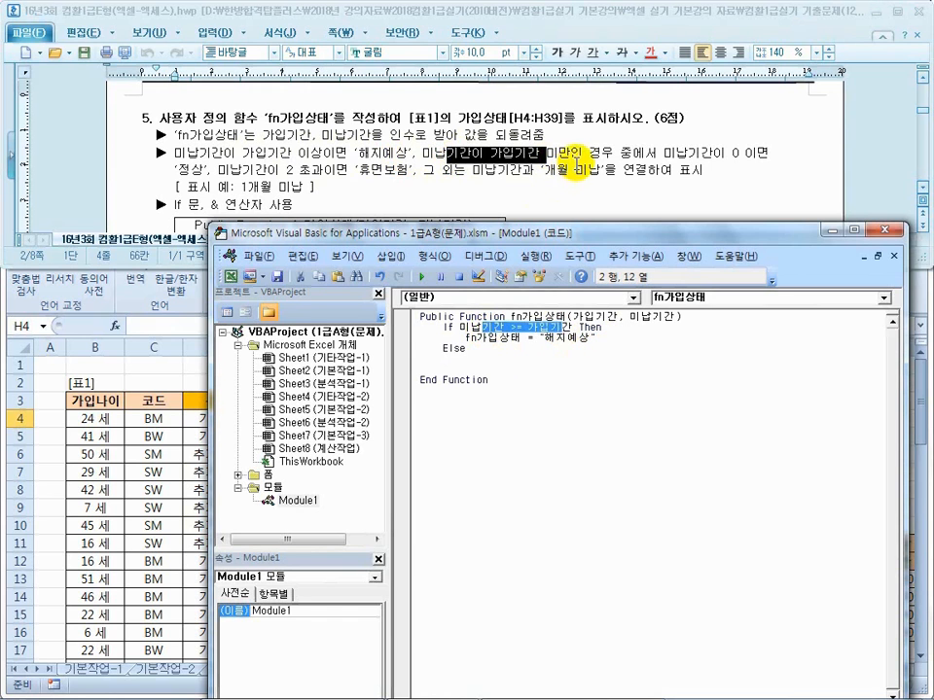
left_click_drag(658, 154, 578, 148)
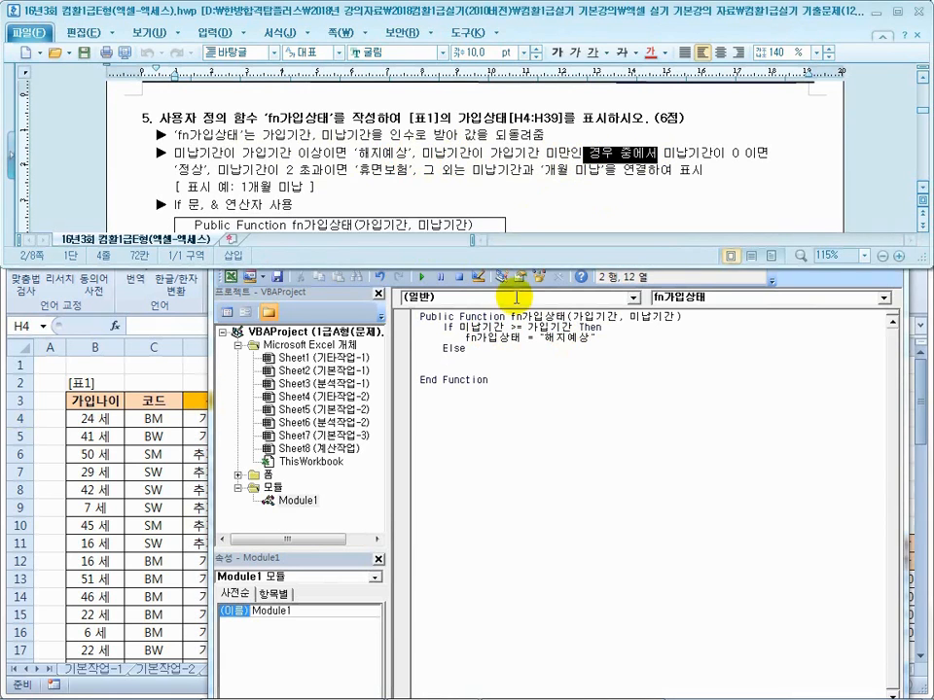
left_click(465, 350)
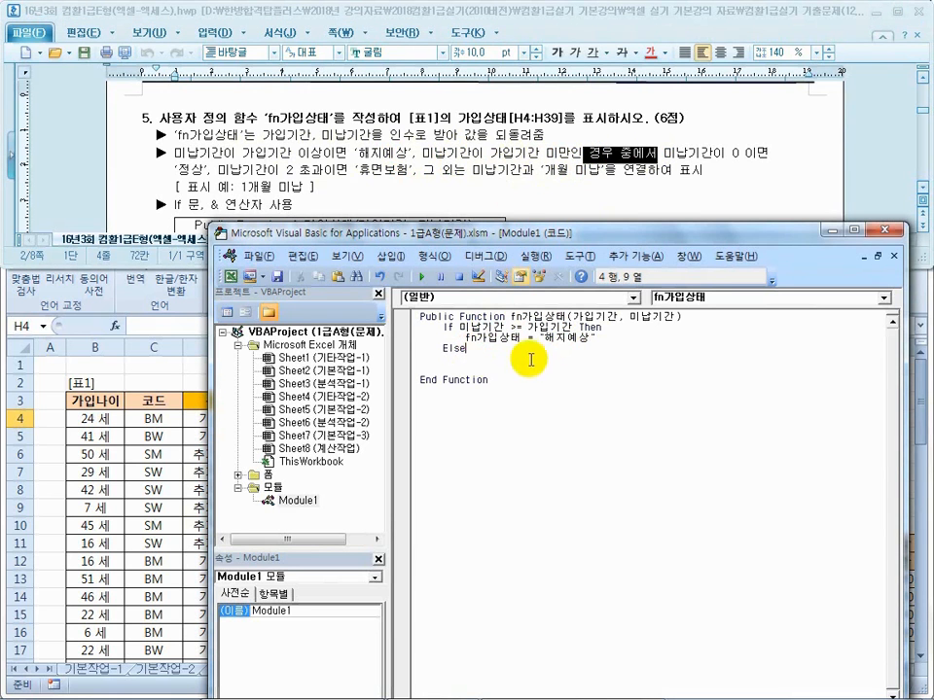
left_click_drag(511, 330, 567, 330)
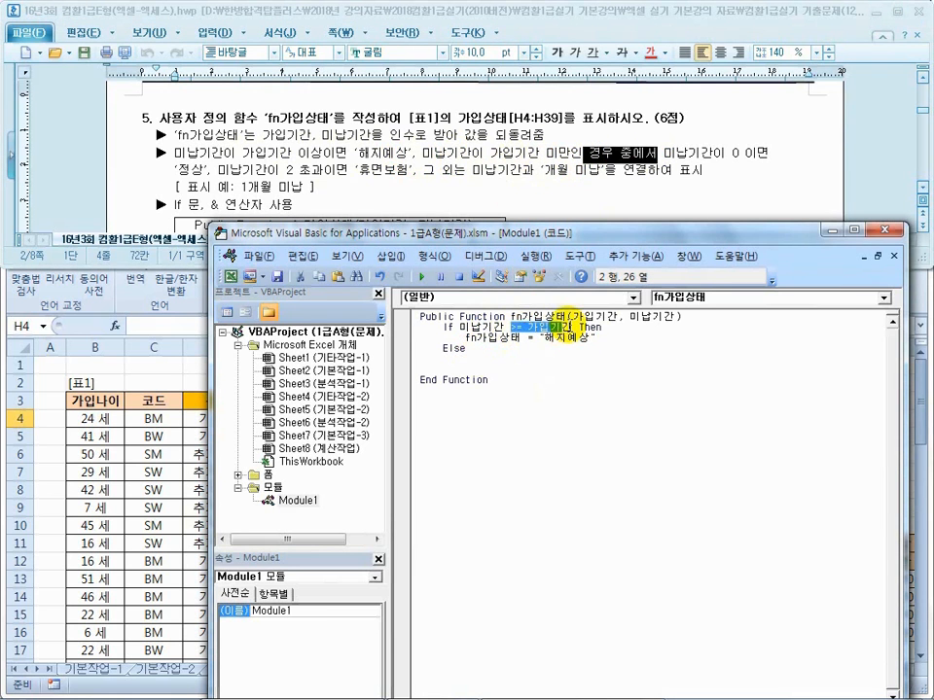
left_click(476, 348)
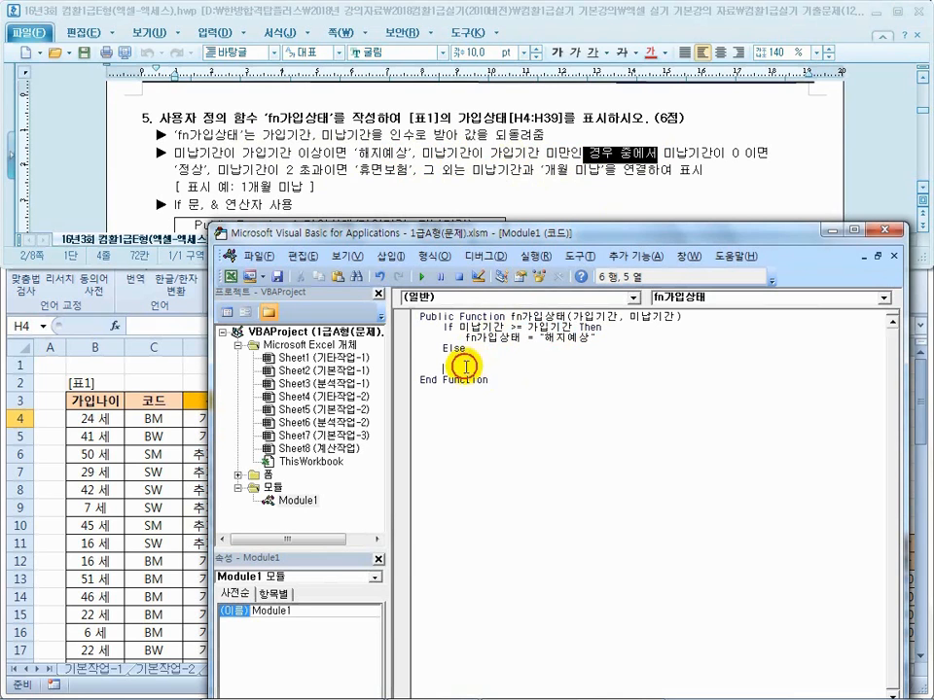
- Write the nested condition If 미납기간 = 0 Then inside the Else branch
key("Return")
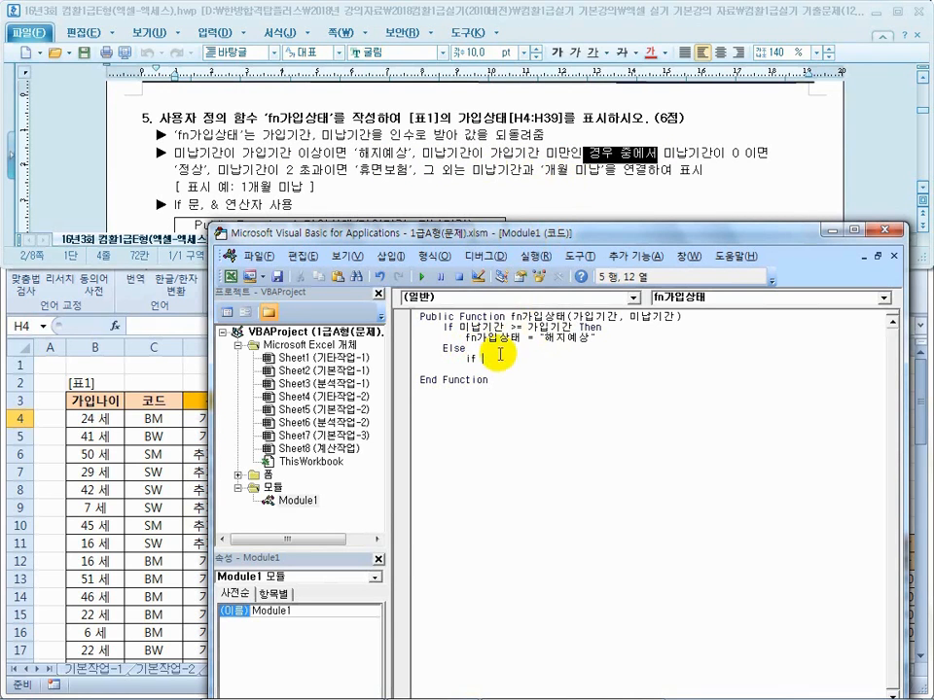
left_click(465, 351)
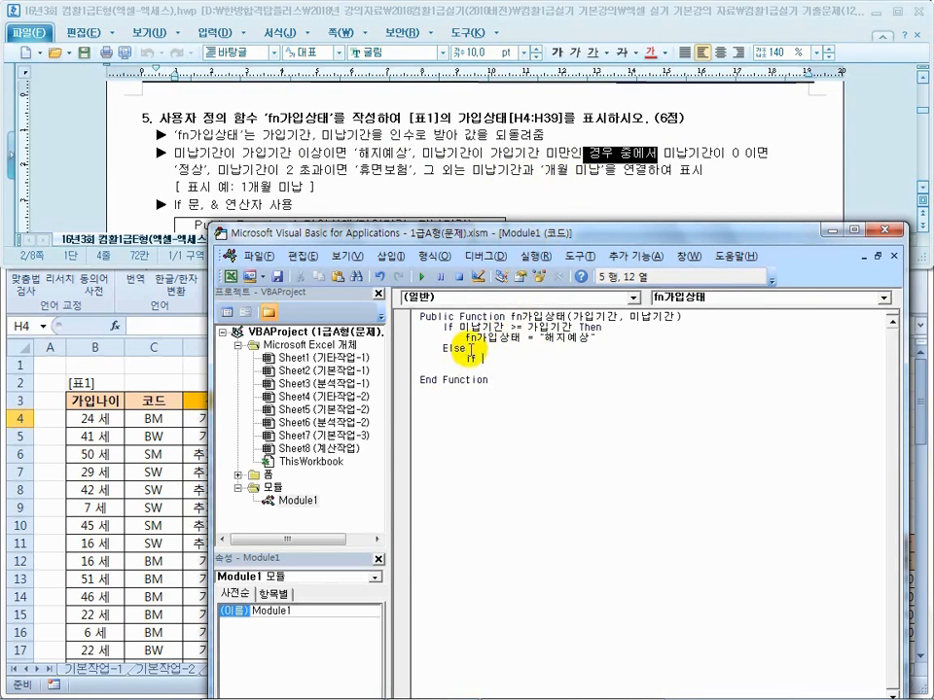
left_click(450, 418)
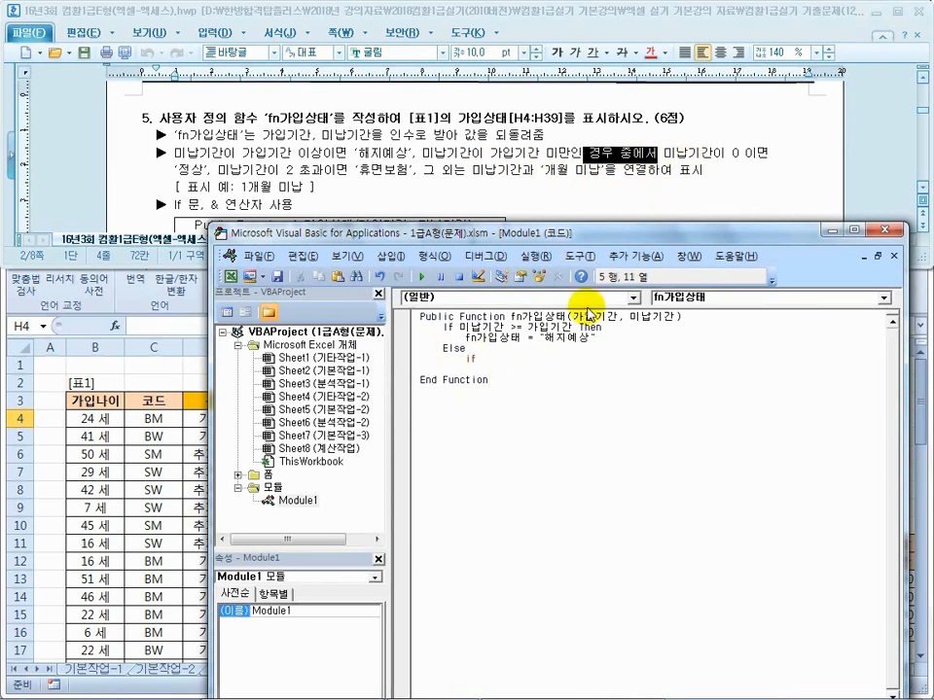
left_click(505, 359)
type("al")
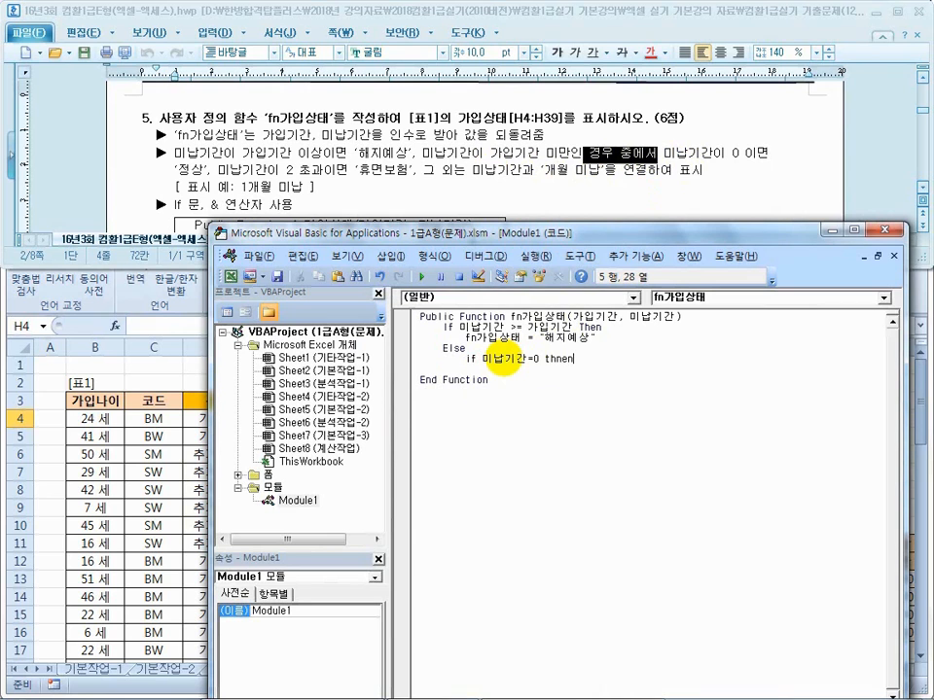
type("en")
key("Return")
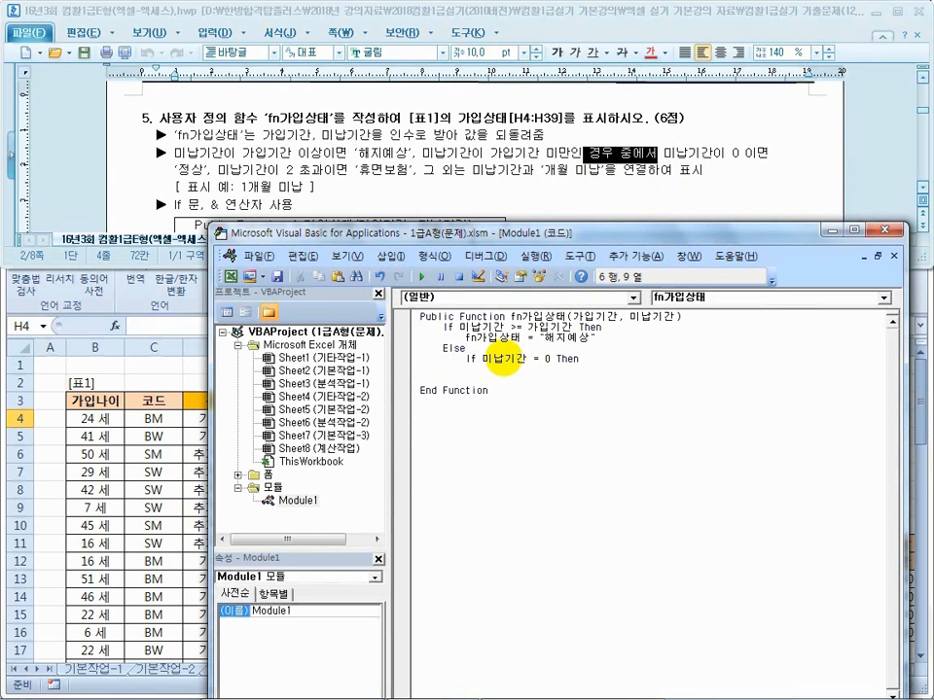
- Copy the fn가입상태 = "해지예상" line under the nested If and change its value to "정상"
left_click_drag(464, 338, 613, 337)
key("ctrl+c")
left_click(521, 369)
key("ctrl+v")
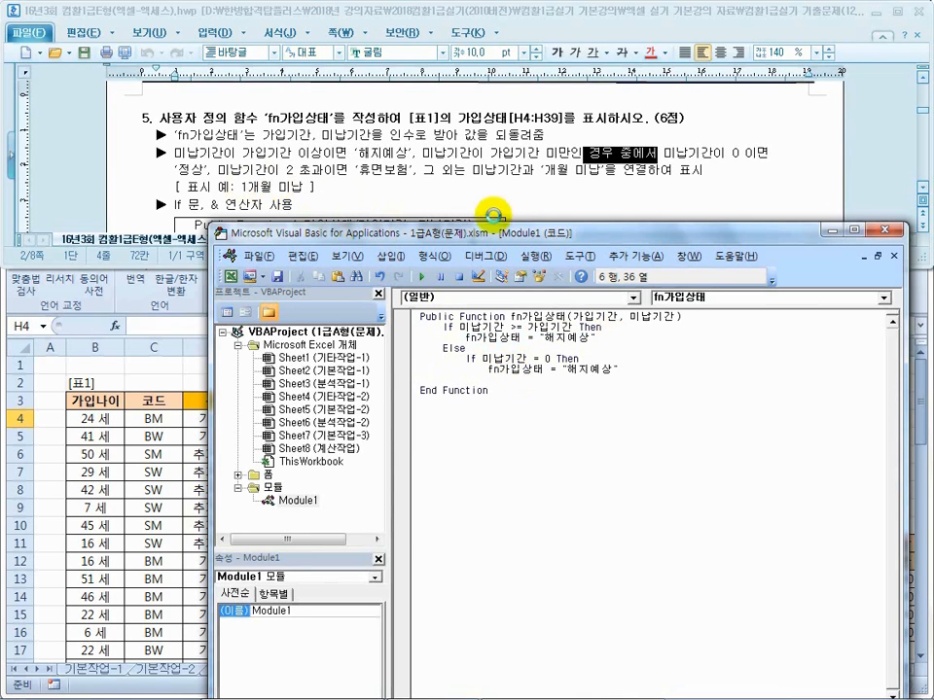
left_click(604, 367)
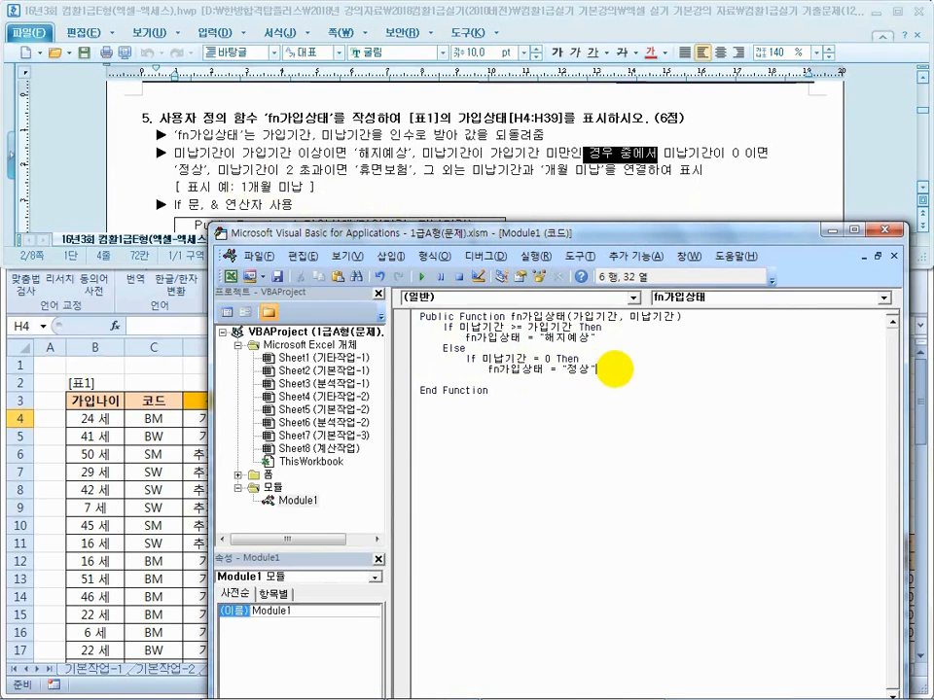
- Add an ElseIf under the "정상" line and paste a copy of the 미납기간 = 0 condition and its assignment line after it
key("Return")
type("띠")
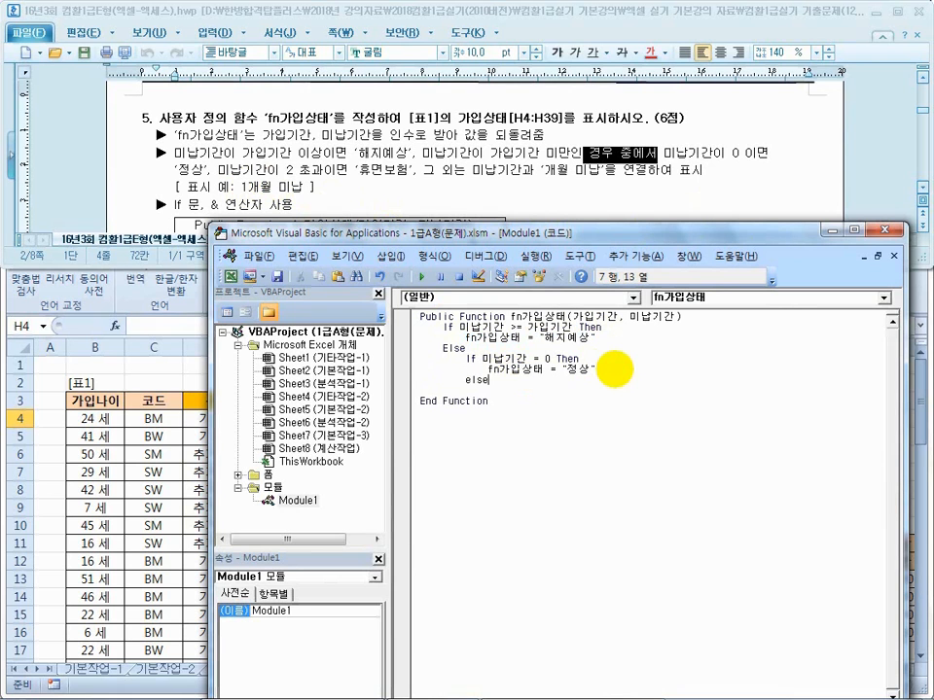
key("Return")
key("Return")
left_click_drag(482, 359, 604, 369)
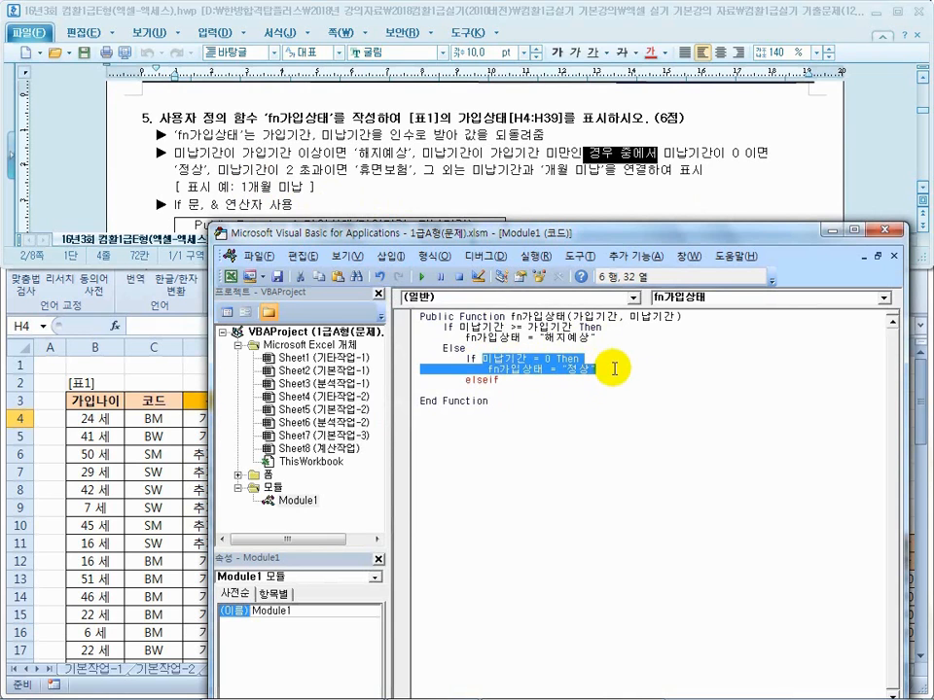
left_click(522, 382)
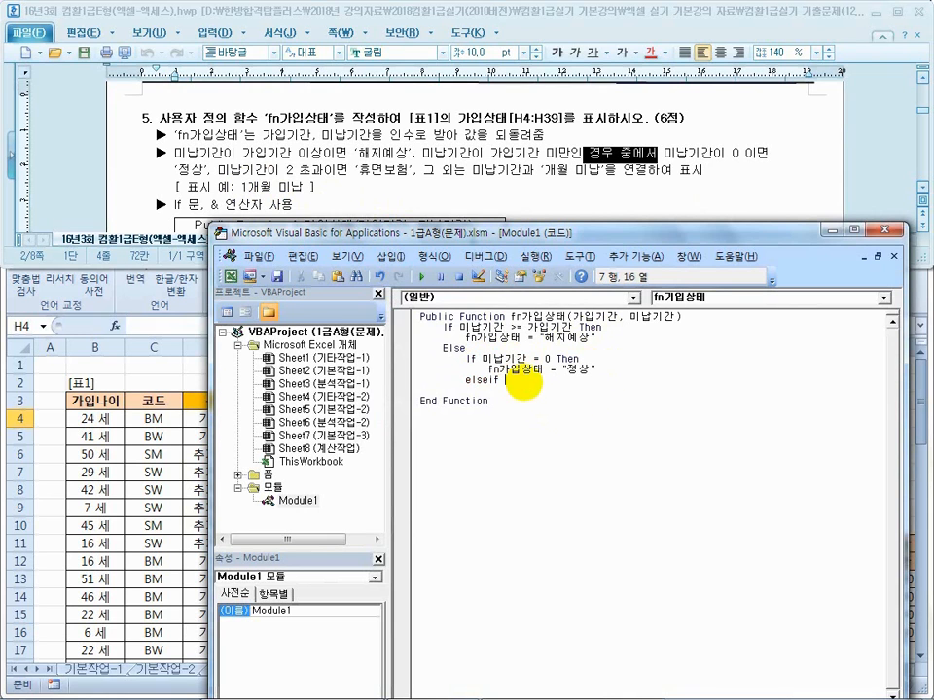
key("ctrl+v")
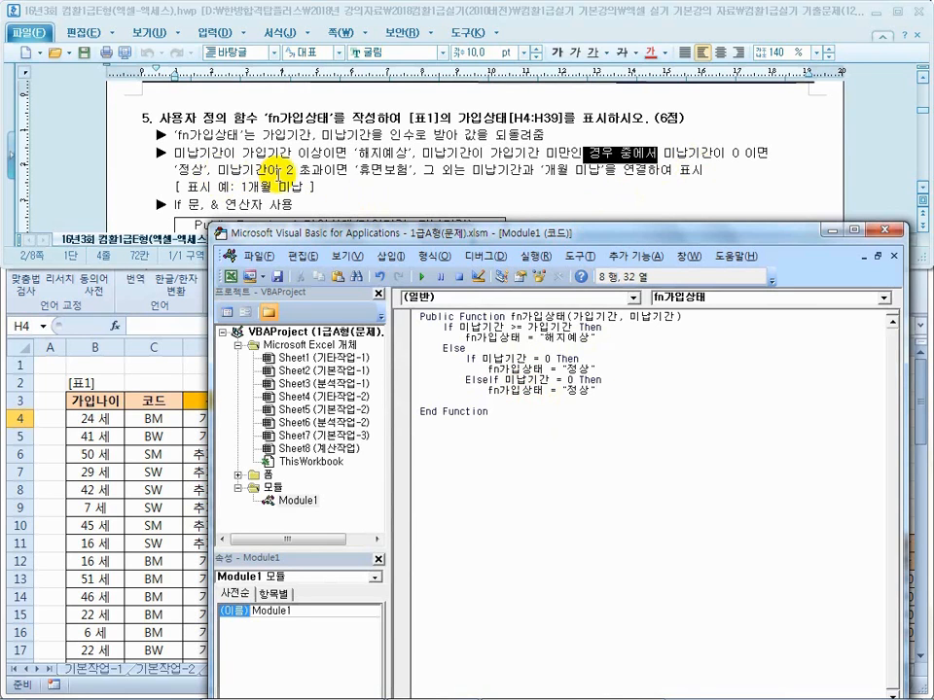
- Change the ElseIf condition to 미납기간 > 2 and the value it returns to "휴면보험"
left_click(557, 382)
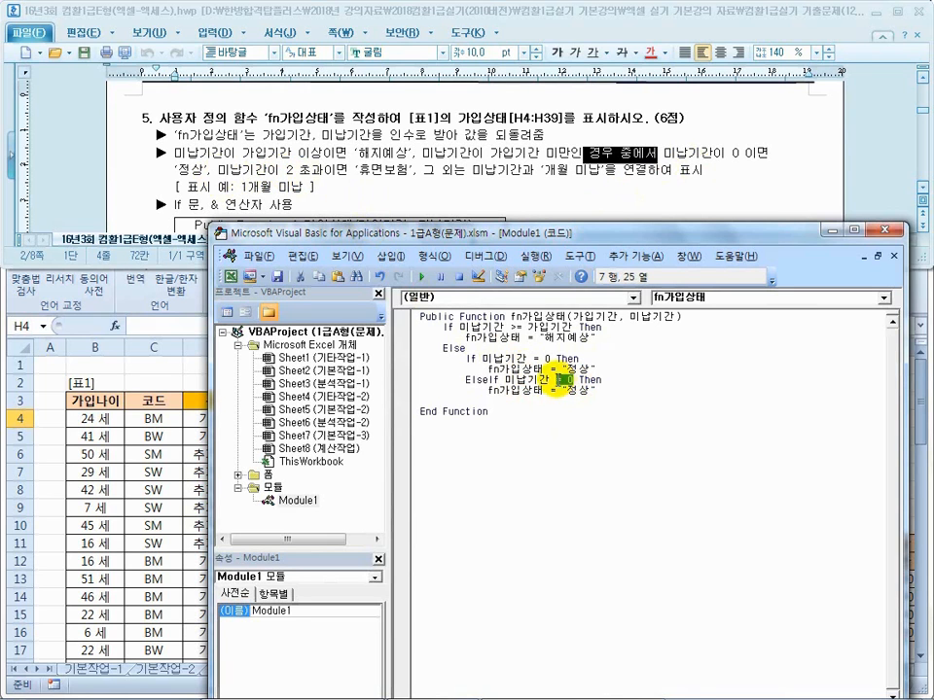
type(">2")
left_click(555, 430)
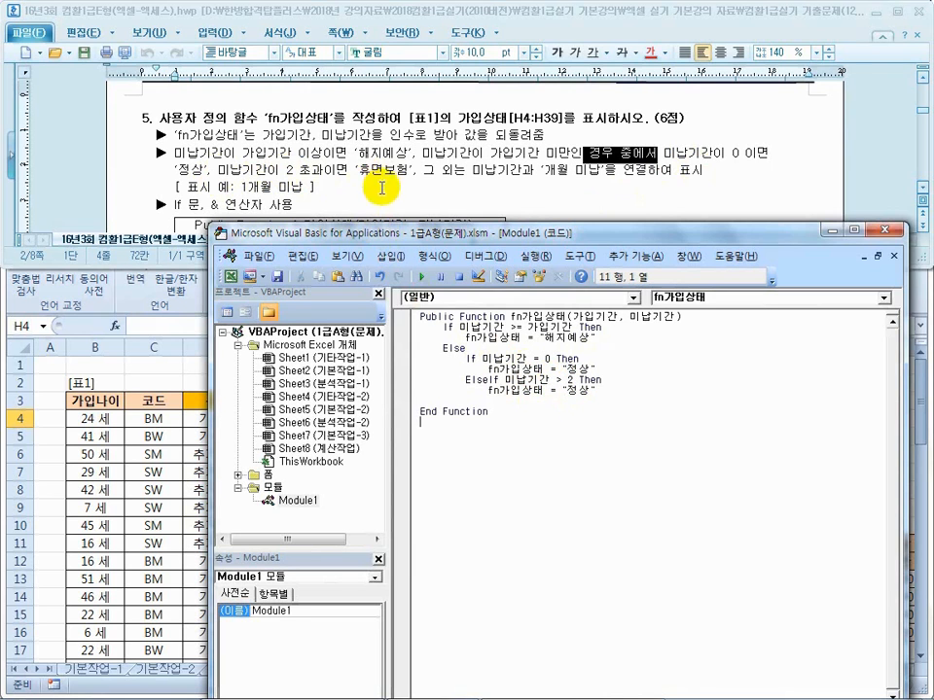
left_click(586, 393)
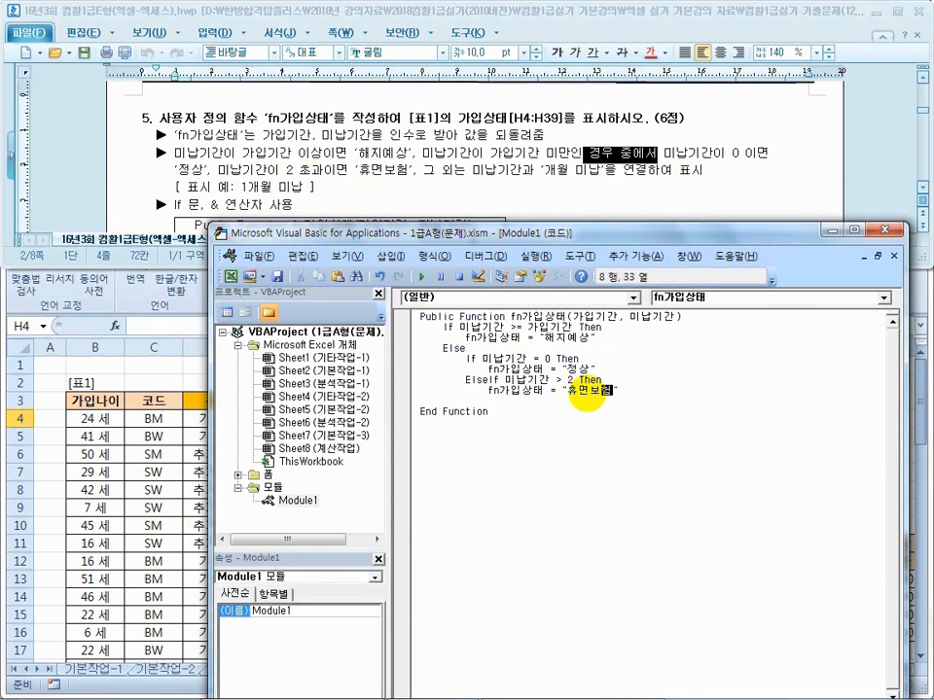
- Add an Else branch to the nested If and copy the fn가입상태 = "휴면보험" line into it
key("Return")
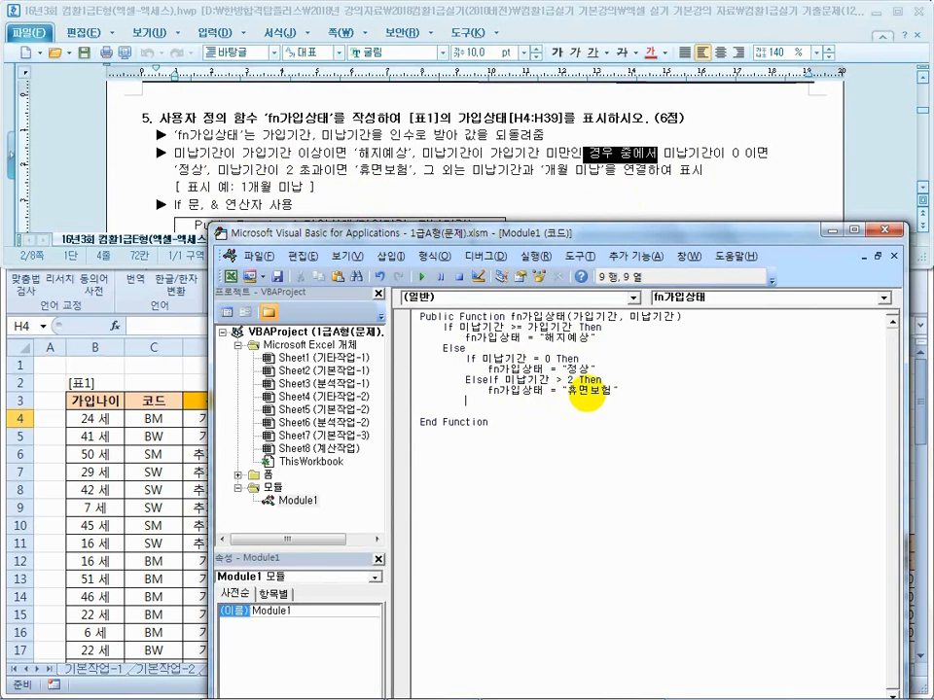
type("else")
key("Return")
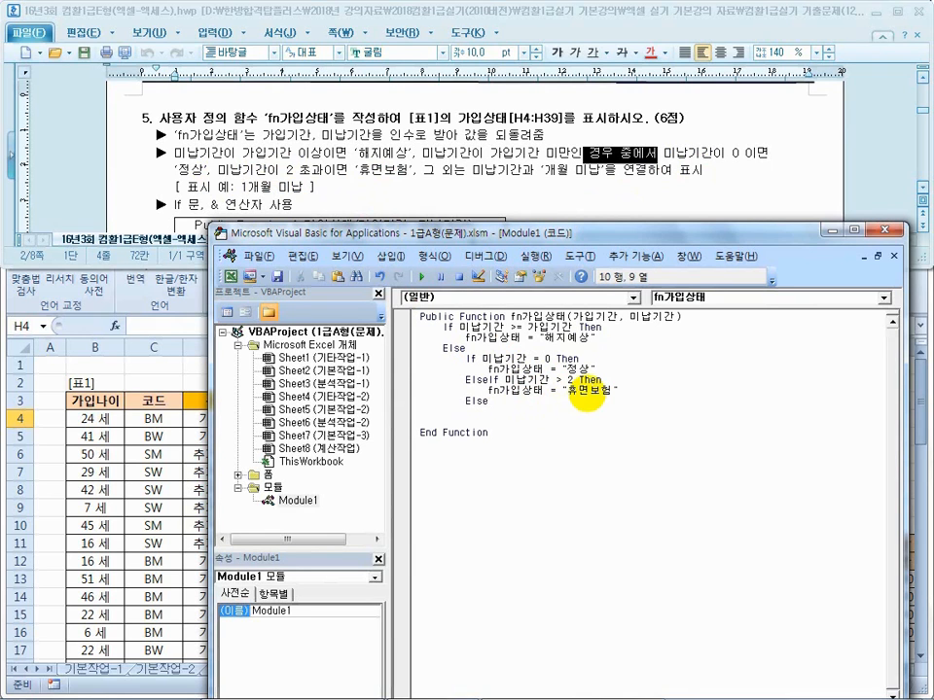
key("shift+End")
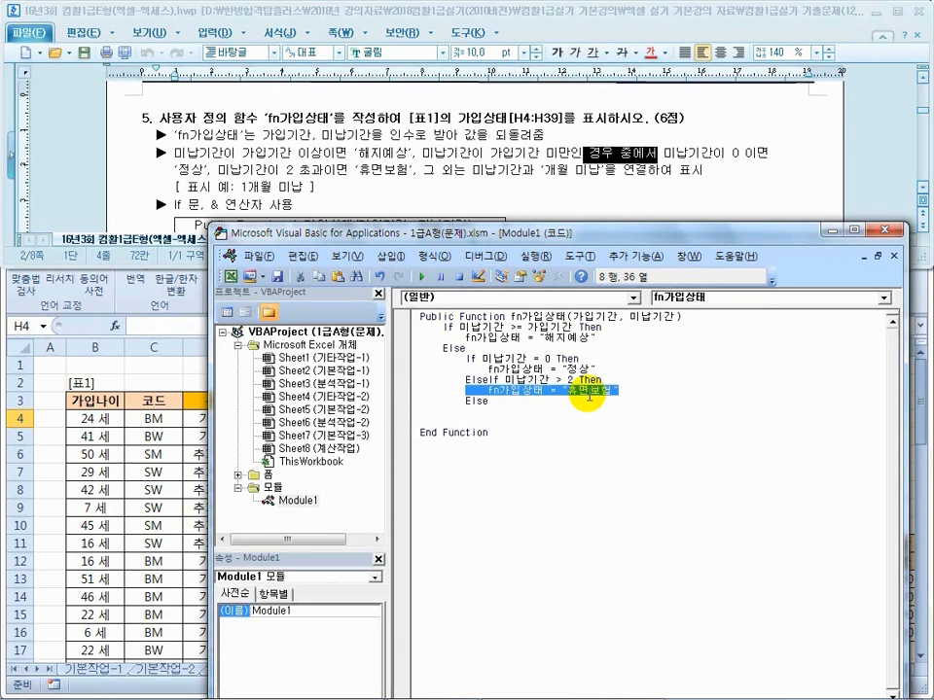
key("ctrl+c")
left_click(494, 411)
key("ctrl+v")
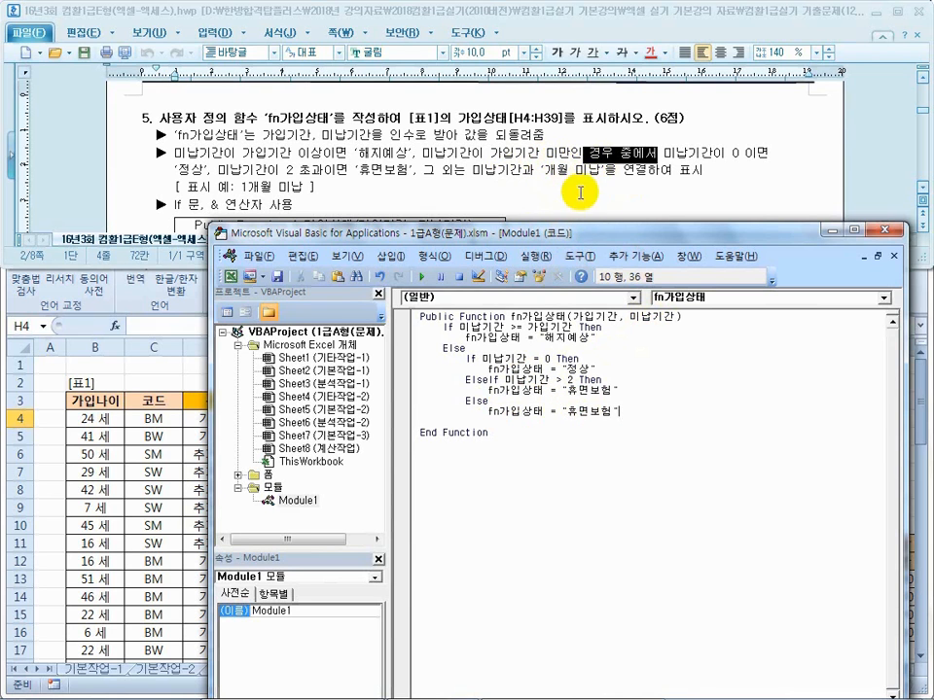
- Change the value in the nested Else branch to 미납기간 & "개월 미납"
left_click_drag(605, 412, 596, 413)
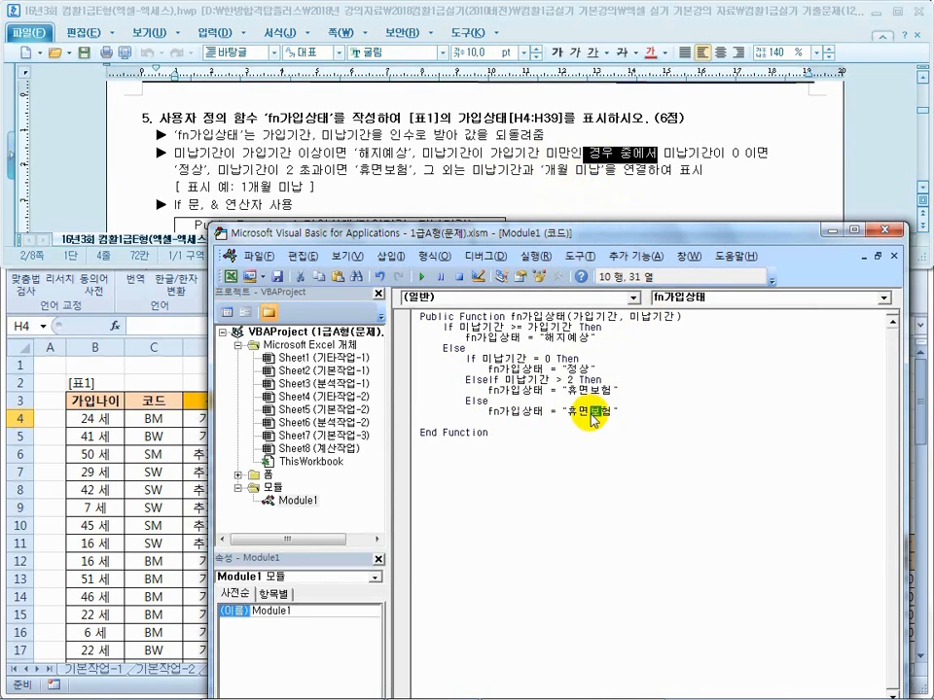
type("rodn")
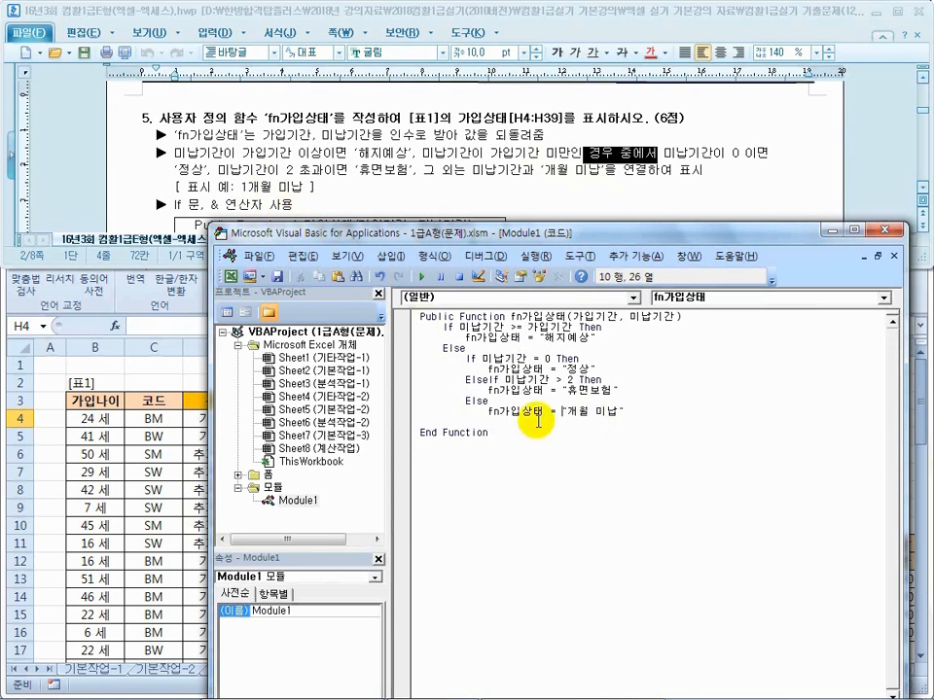
type("ㅁ납기간")
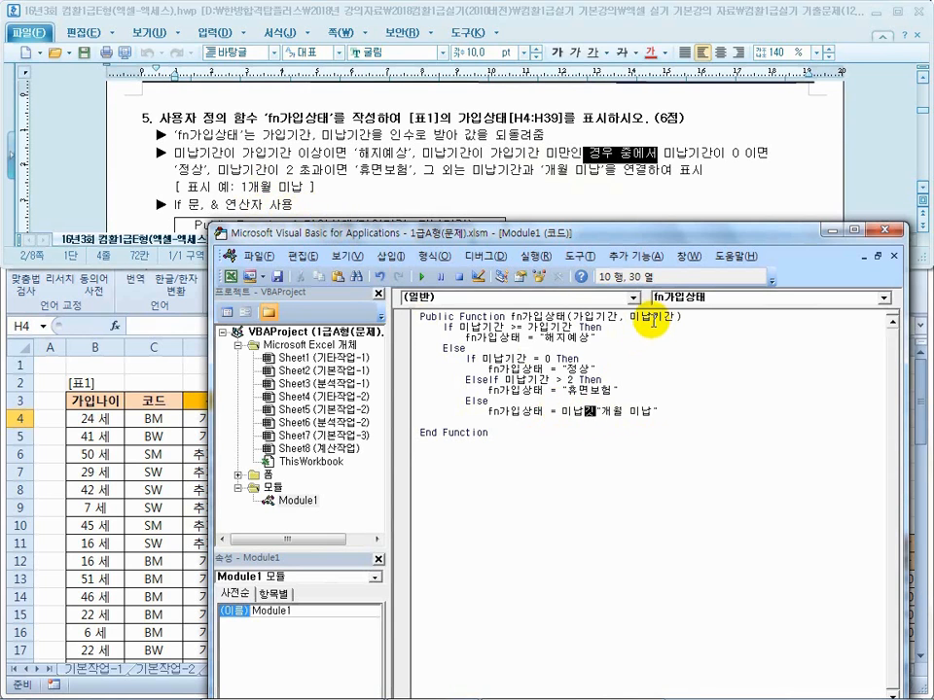
key("BackSpace")
key("BackSpace")
type("기간 &")
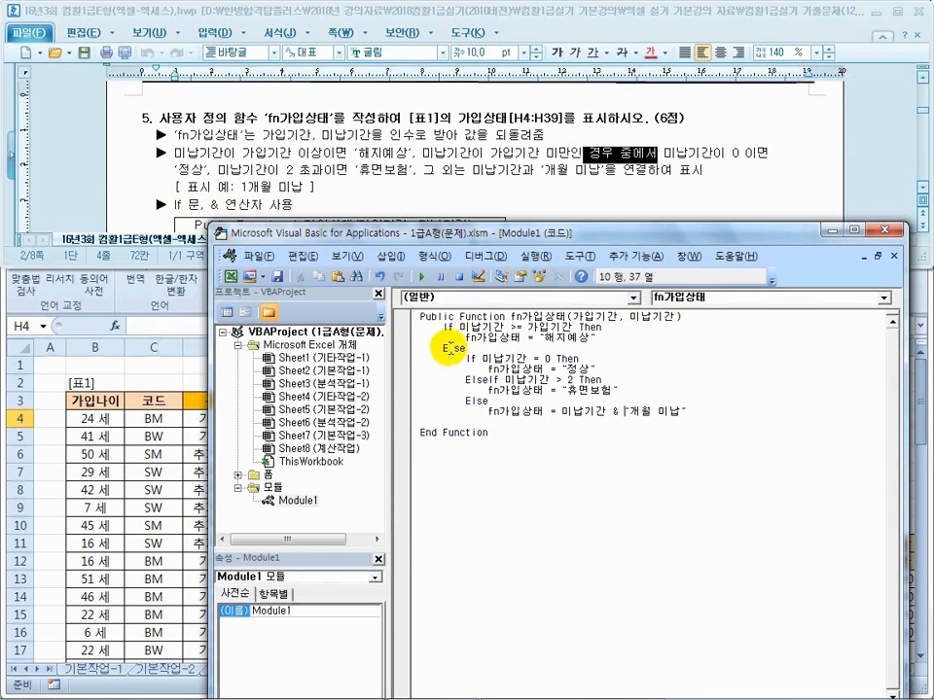
- Close the nested If block with End If below the "개월 미납" line
left_click(711, 414)
key("Return")
left_click_drag(473, 358, 552, 411)
left_click(480, 423)
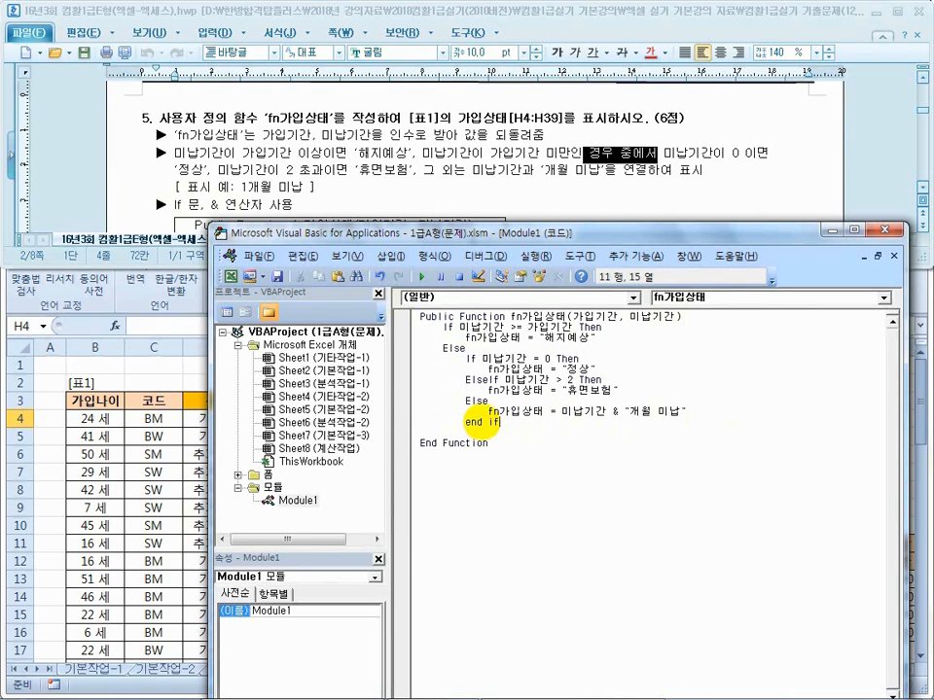
key("Return")
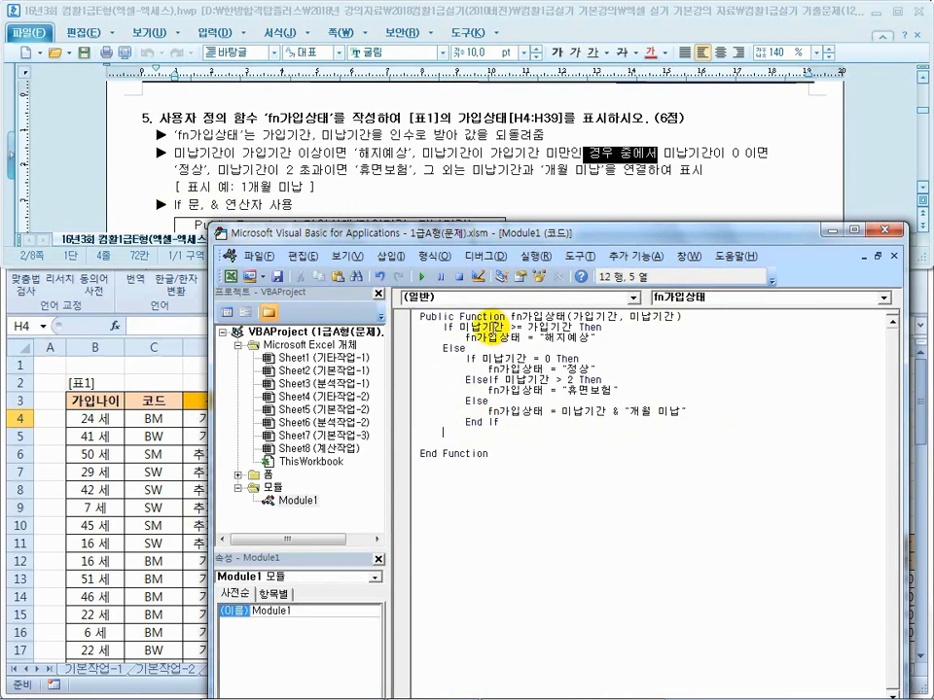
- Close the outer If block with End If and delete the blank line above End Function
left_click_drag(497, 329, 551, 329)
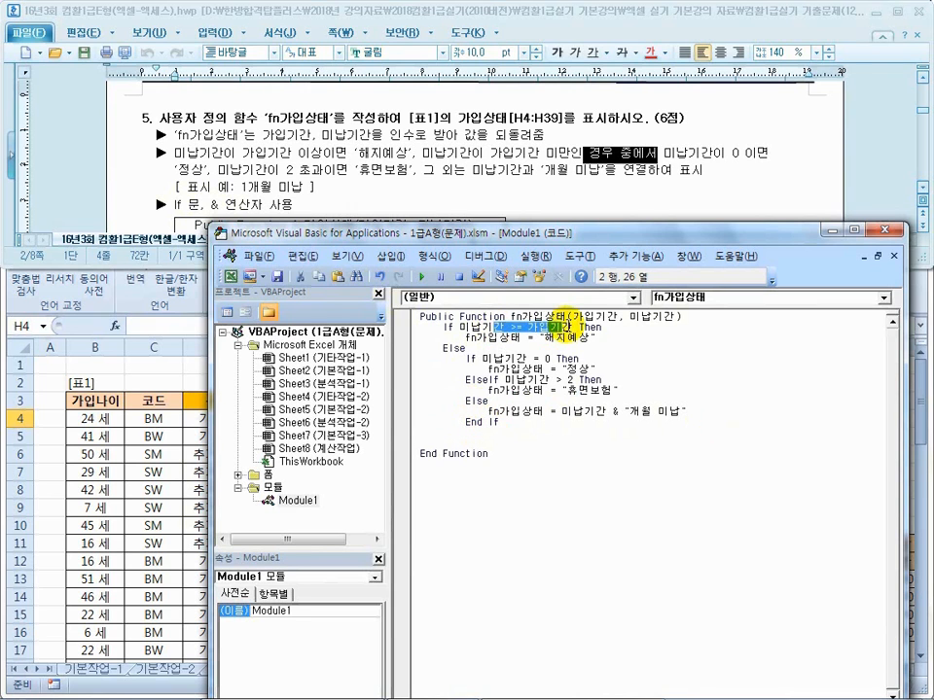
left_click(553, 359)
left_click(444, 436)
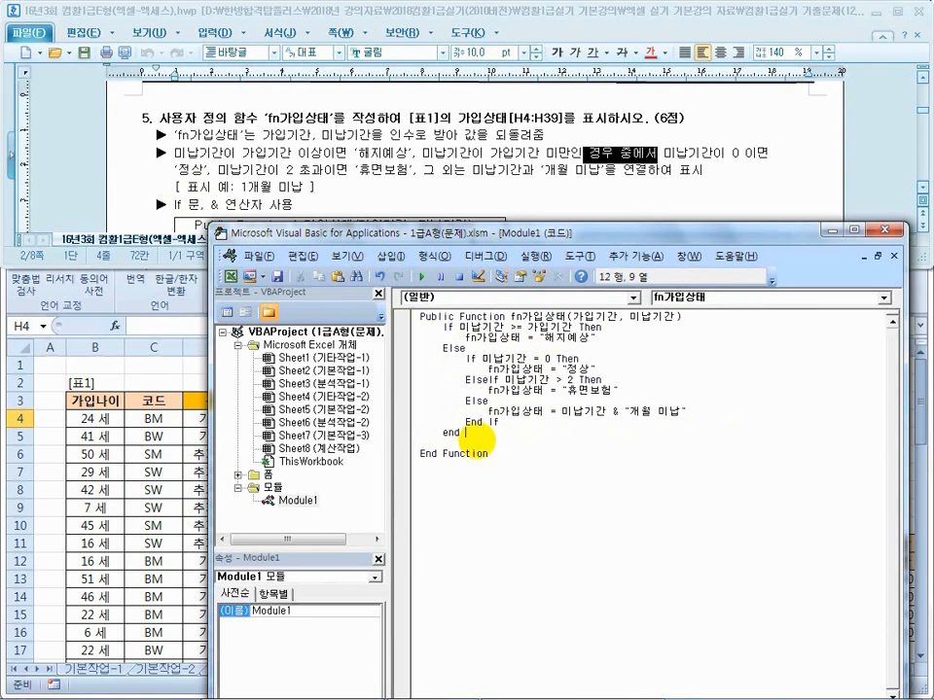
key("Delete")
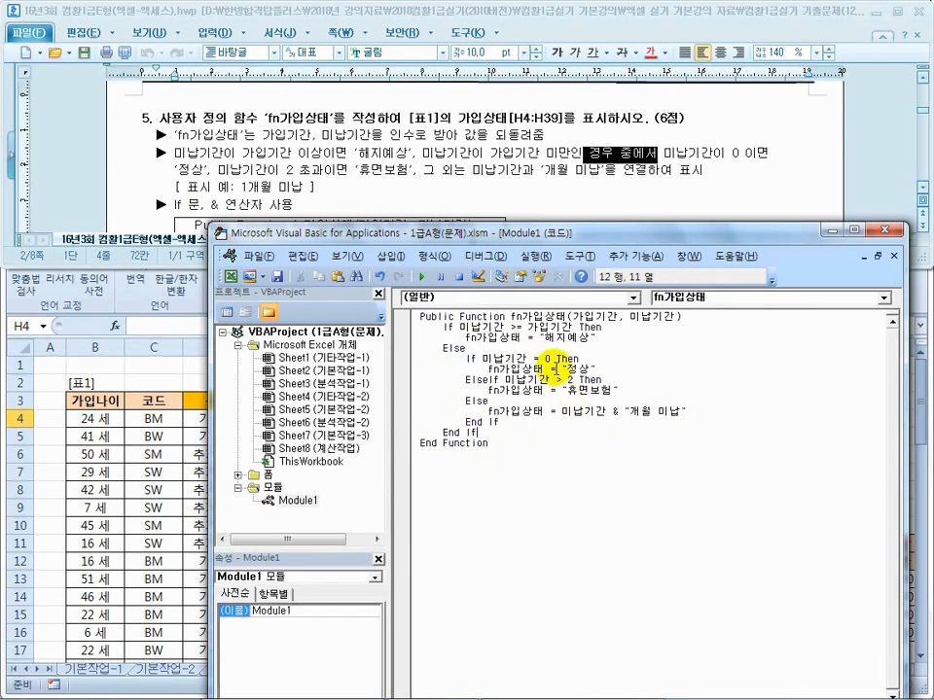
- Copy fn가입상태(가입기간, 미납기간) from the function header, close the VBA editor and paste it after an equals sign in H4
left_click_drag(511, 316, 689, 318)
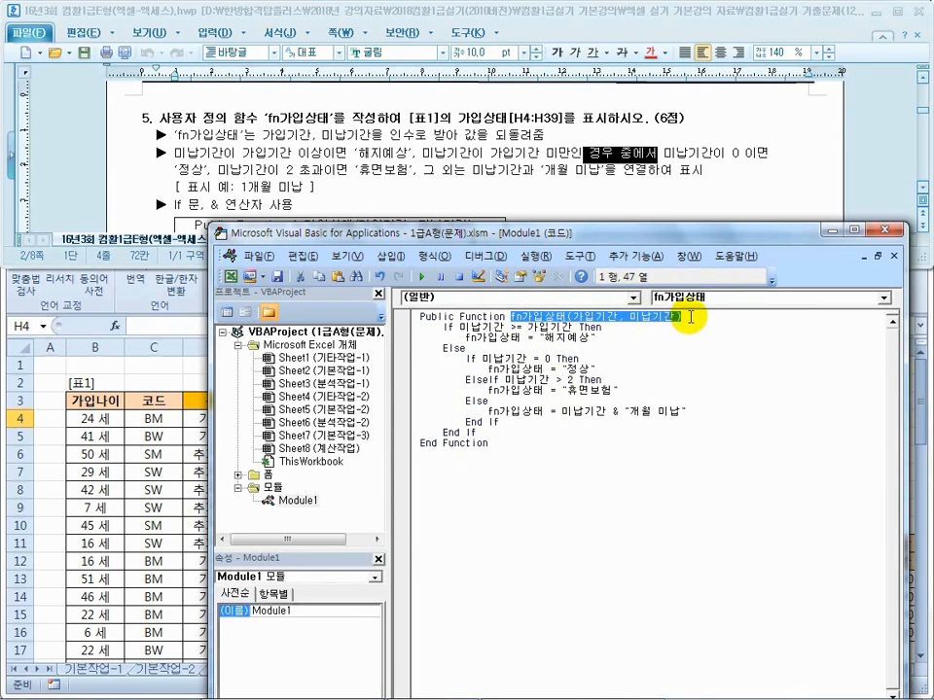
left_click(886, 231)
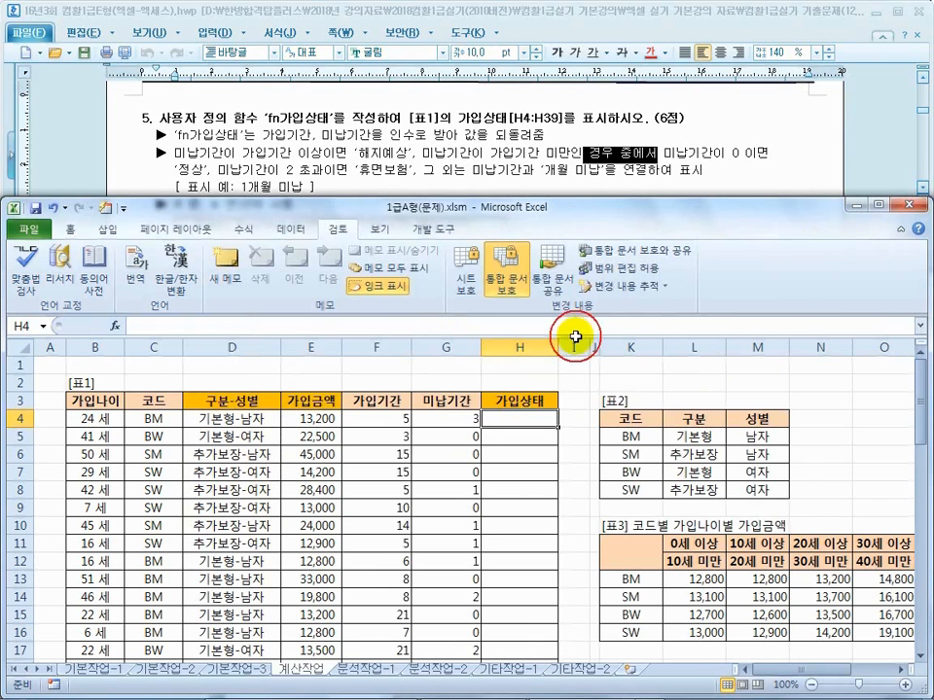
type("=")
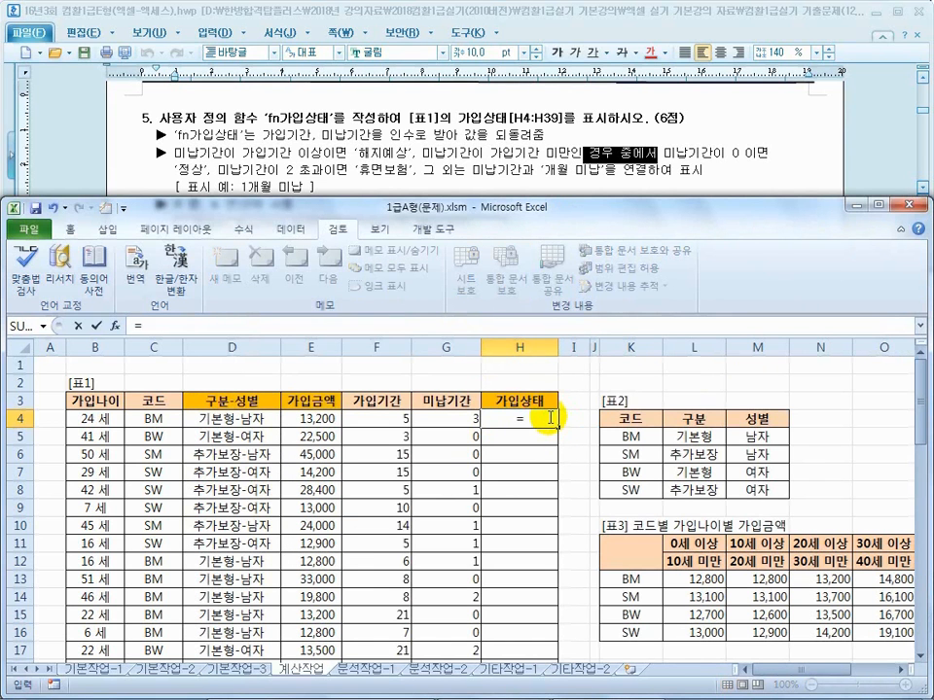
key("ctrl+v")
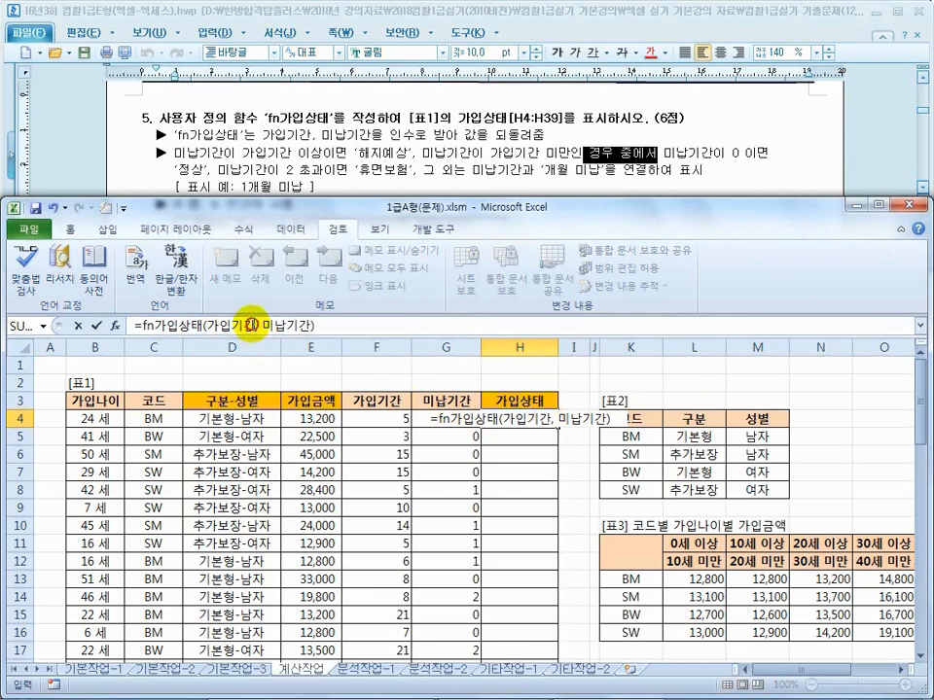
- Replace the arguments in H4's formula with cell references so it reads =fn가입상태(F4, G4)
left_click_drag(252, 325, 210, 331)
left_click(380, 419)
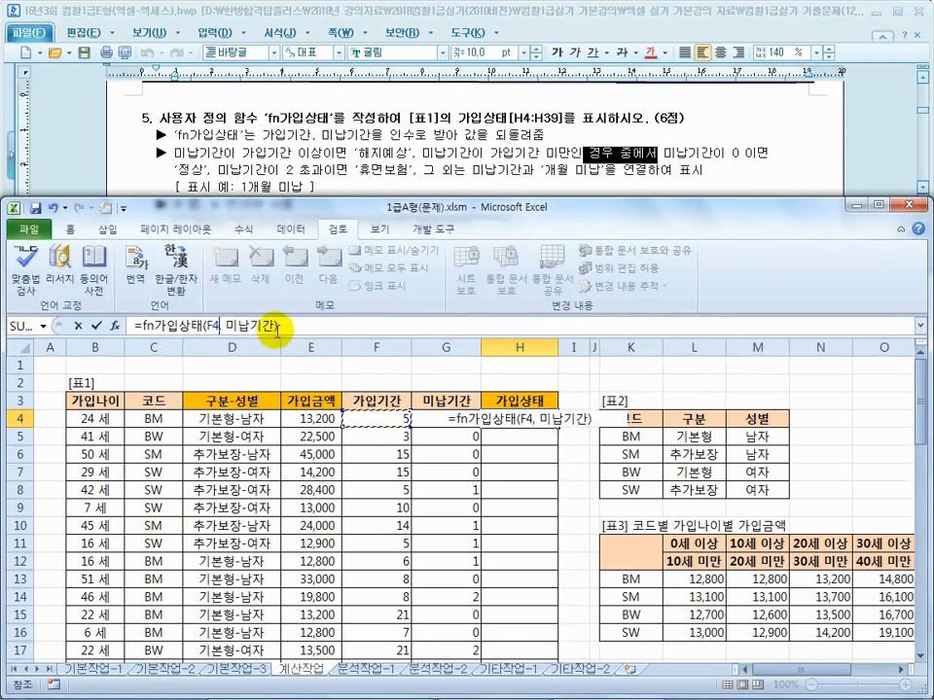
left_click_drag(278, 325, 227, 326)
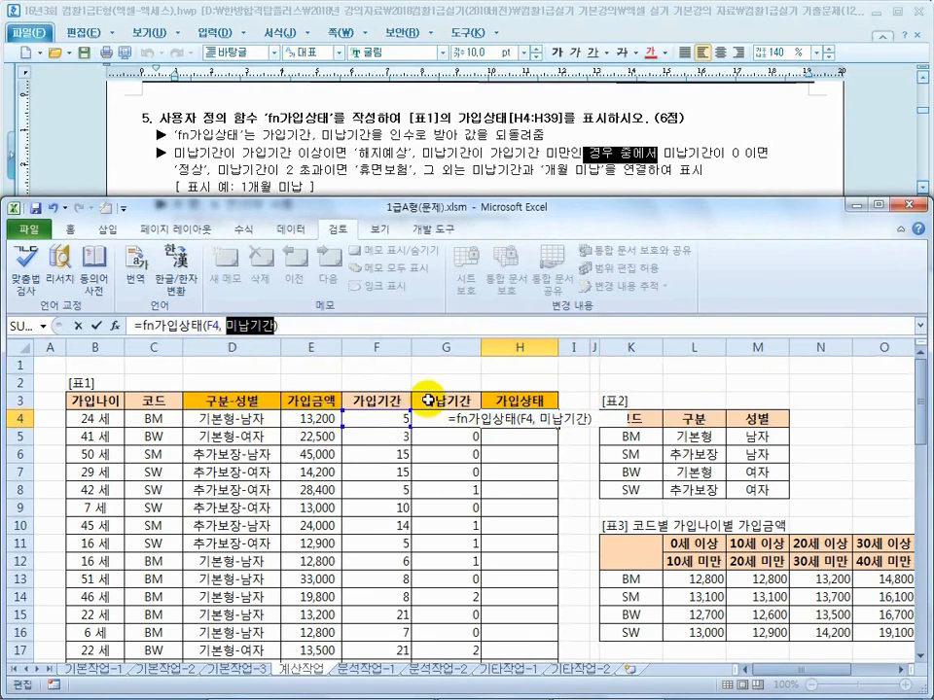
left_click(446, 400)
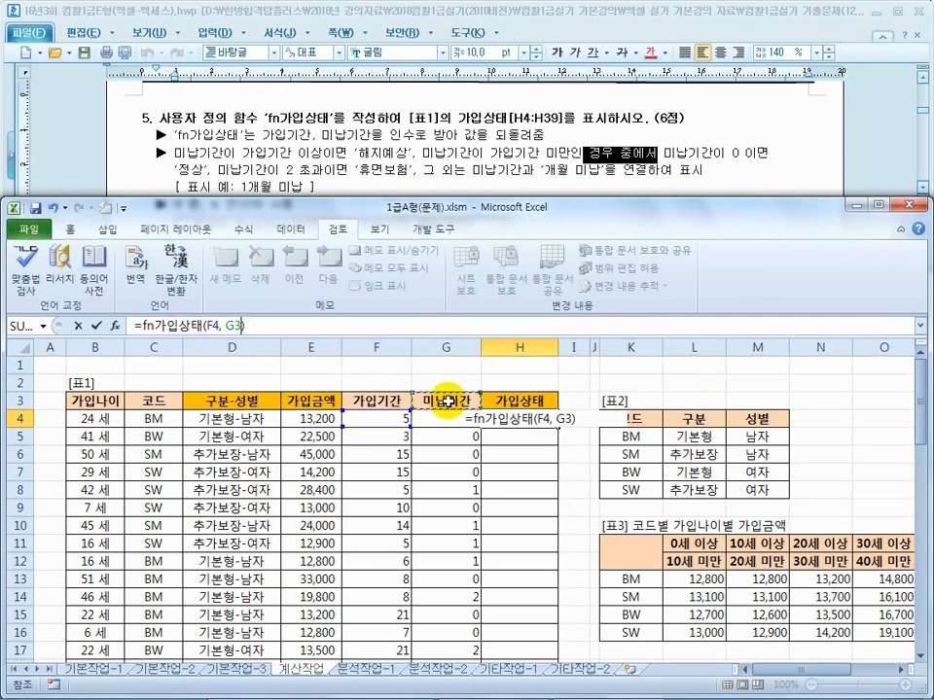
key("Down")
key("Return")
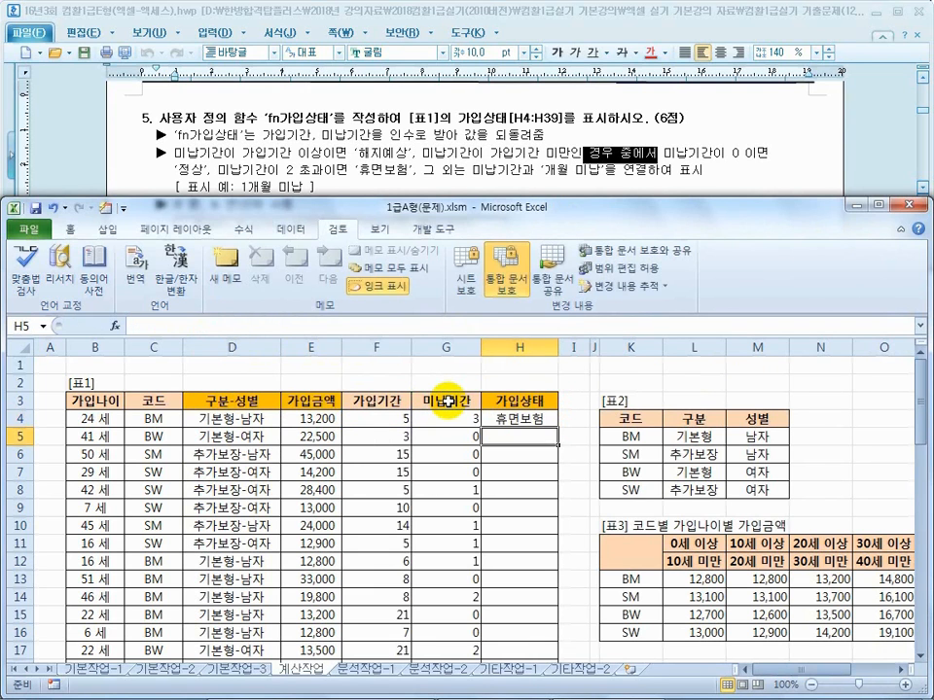
- Fill the H4 formula down the 가입상태 column of [표1]
left_click(530, 421)
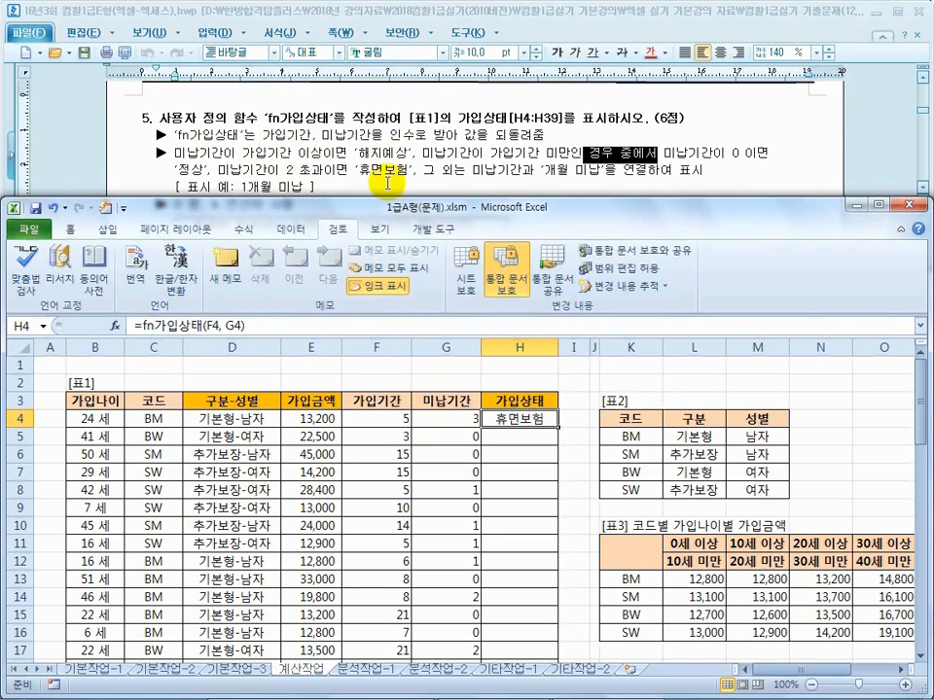
left_click_drag(557, 427, 552, 610)
scroll(552, 617, "up", 4)
scroll(550, 583, "up", 4)
- Compare the 가입상태 results with the 가입기간 and 미납기간 values in [표1], maximizing the Excel window to see more rows
left_click(514, 419)
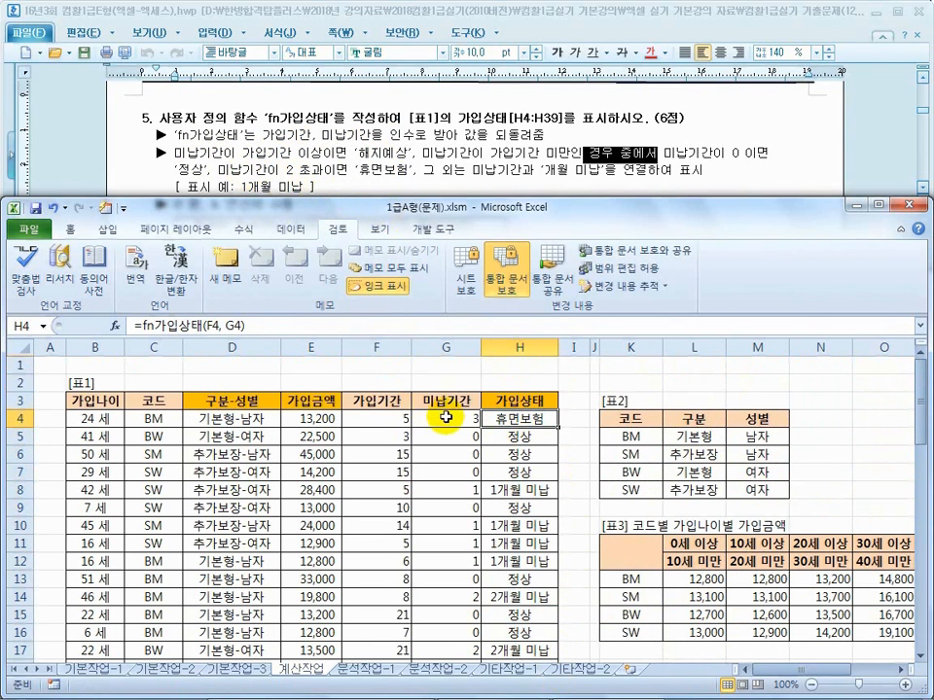
left_click_drag(446, 417, 525, 419)
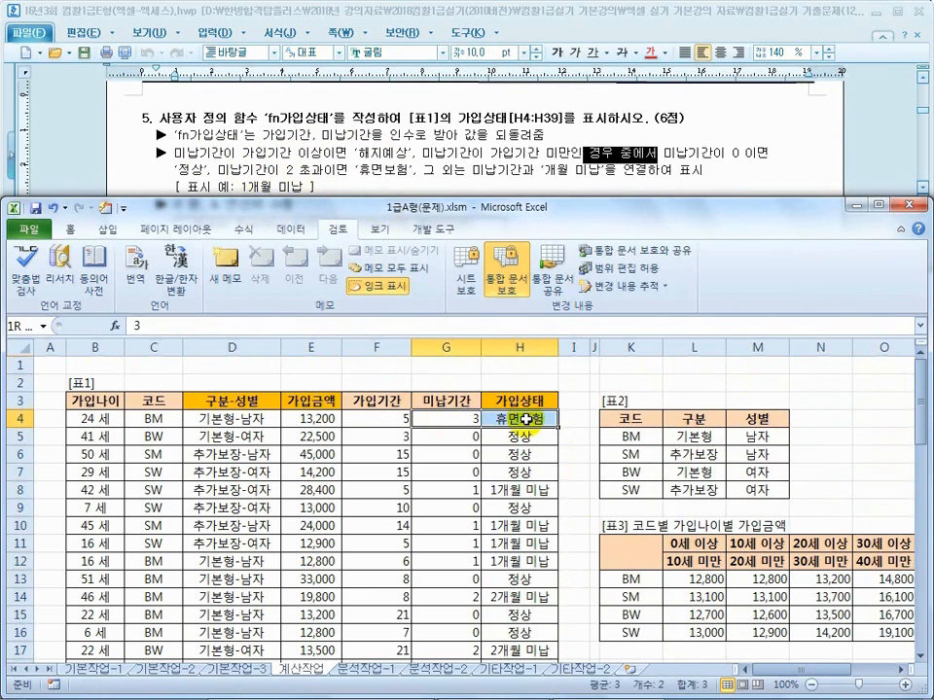
mouse_move(533, 437)
left_mouse_down()
mouse_move(527, 471)
mouse_move(525, 453)
left_mouse_up()
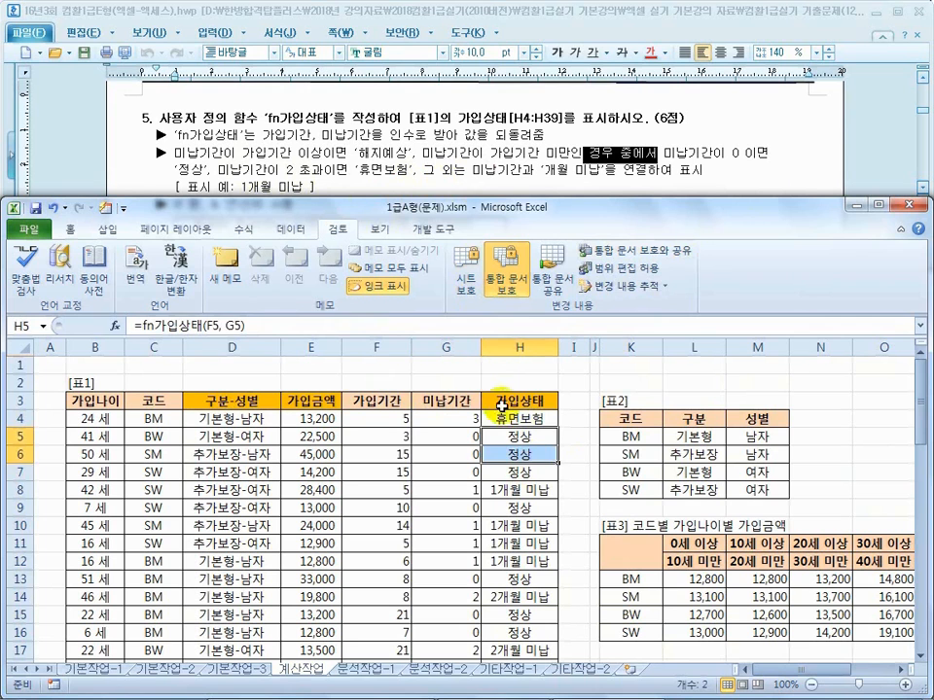
left_click(527, 491)
left_click(463, 487)
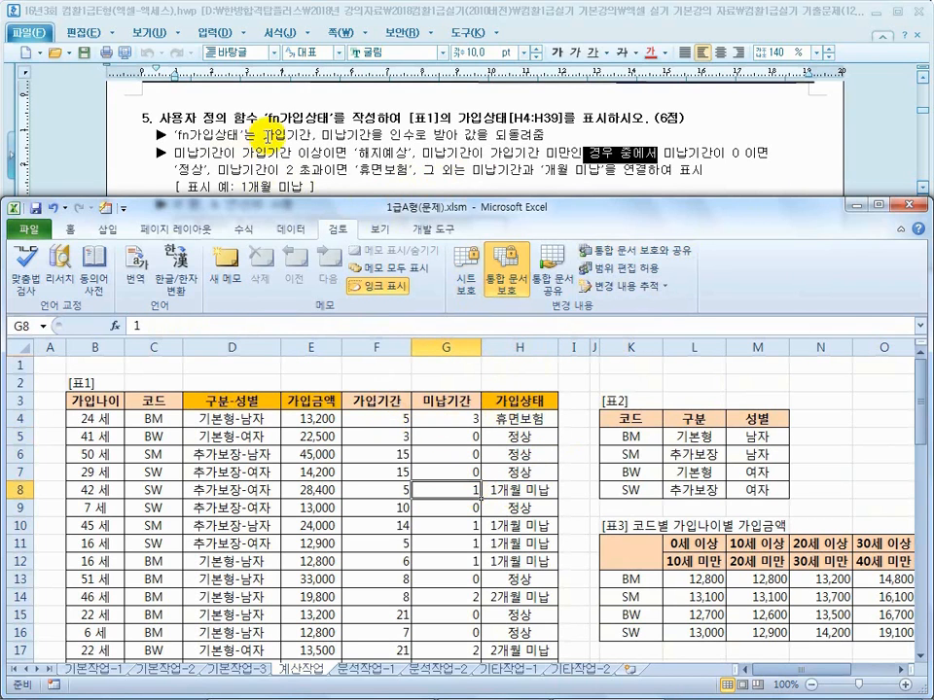
left_click_drag(449, 429, 459, 556)
double_click(480, 207)
left_click(448, 445)
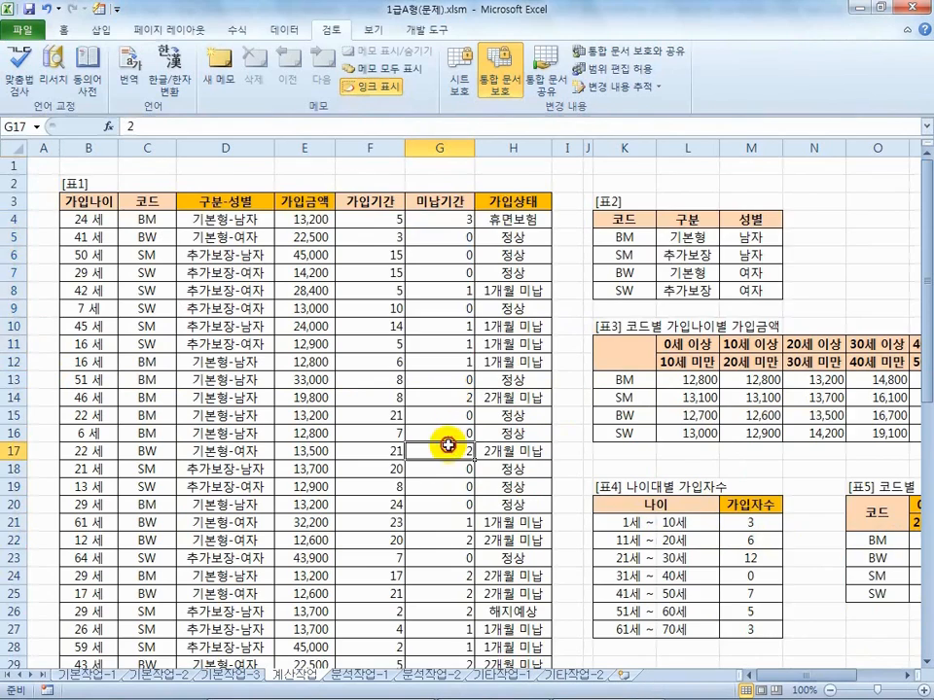
scroll(448, 446, "down", 4)
scroll(448, 445, "up", 4)
- Set the 미납기간 in G4 to 7 to test the function's "해지예상" case
left_click(428, 218)
type("7")
key("Return")
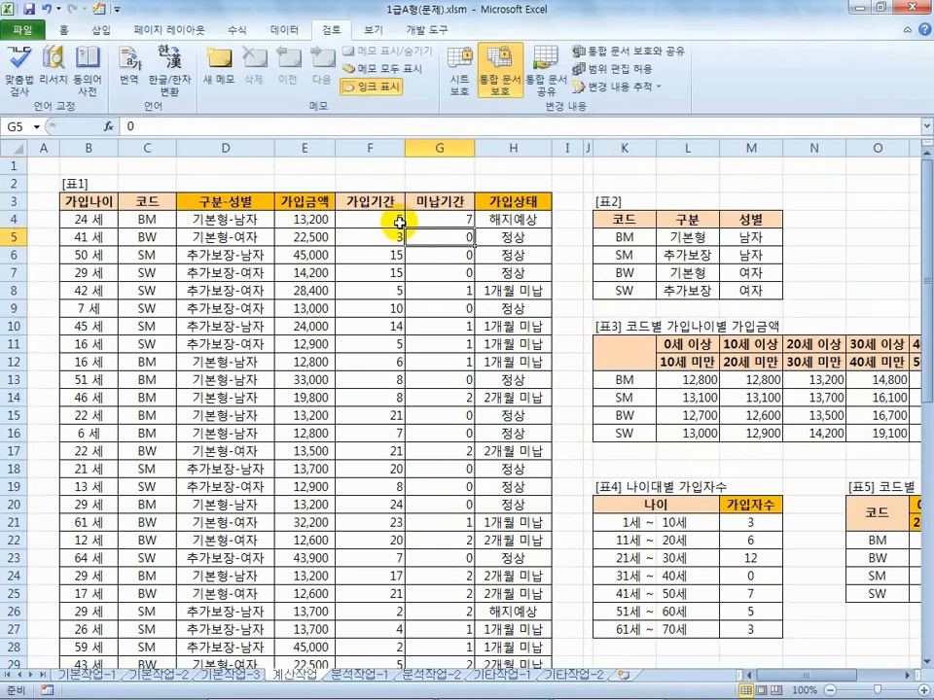
- Restore the Excel window to its smaller size and undo the test change of the 미납기간 in G4
double_click(475, 11)
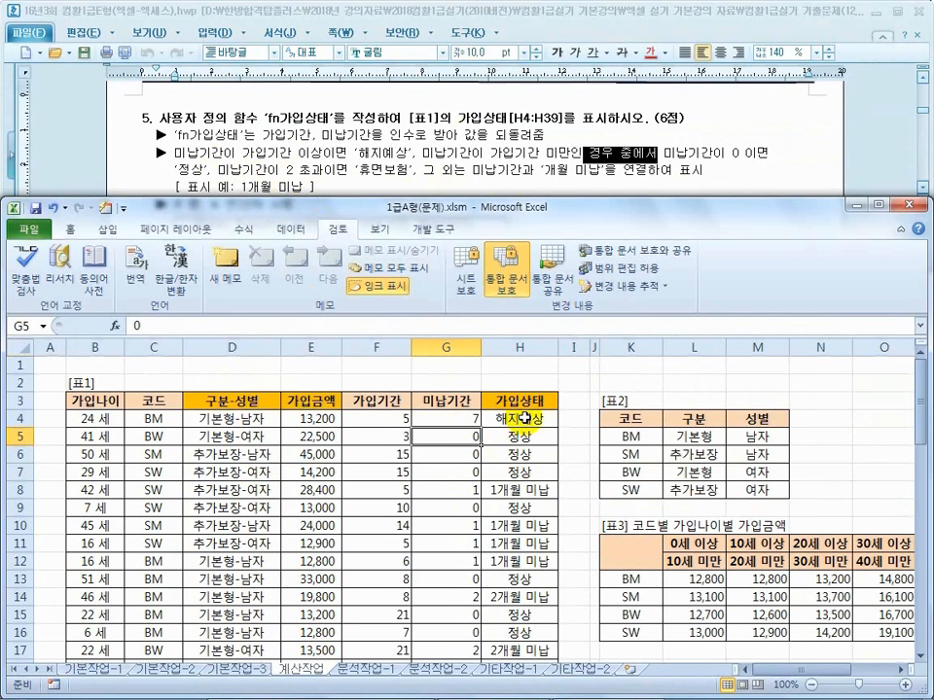
key("ctrl+z")
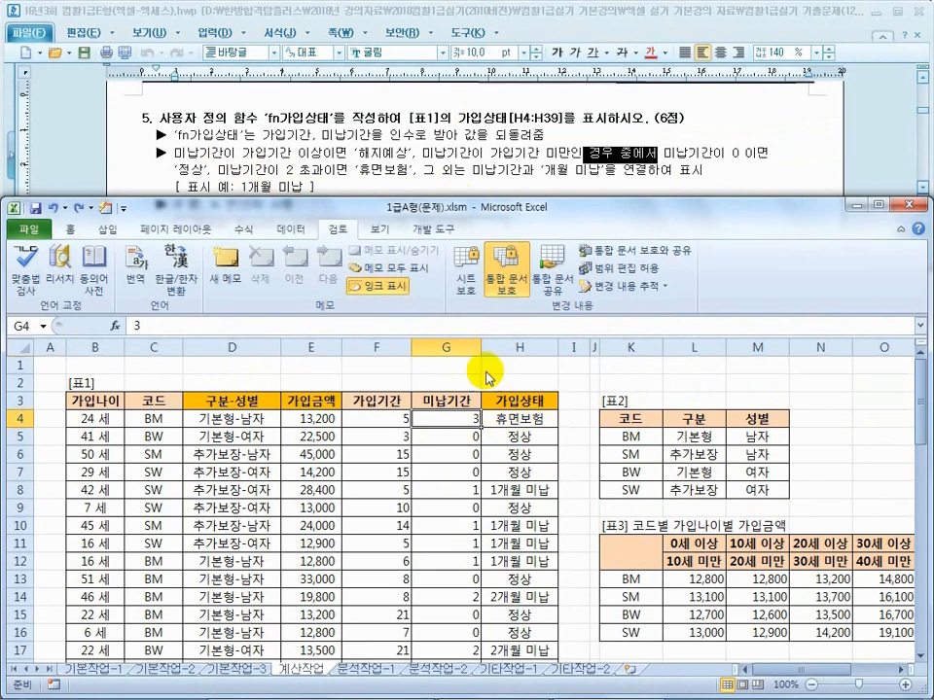
- Bring 문제3 분석작업, question 1 into view in the Hangul problem document and open the 분석작업-1 sheet in Excel
left_click(444, 183)
scroll(437, 172, "down", 5)
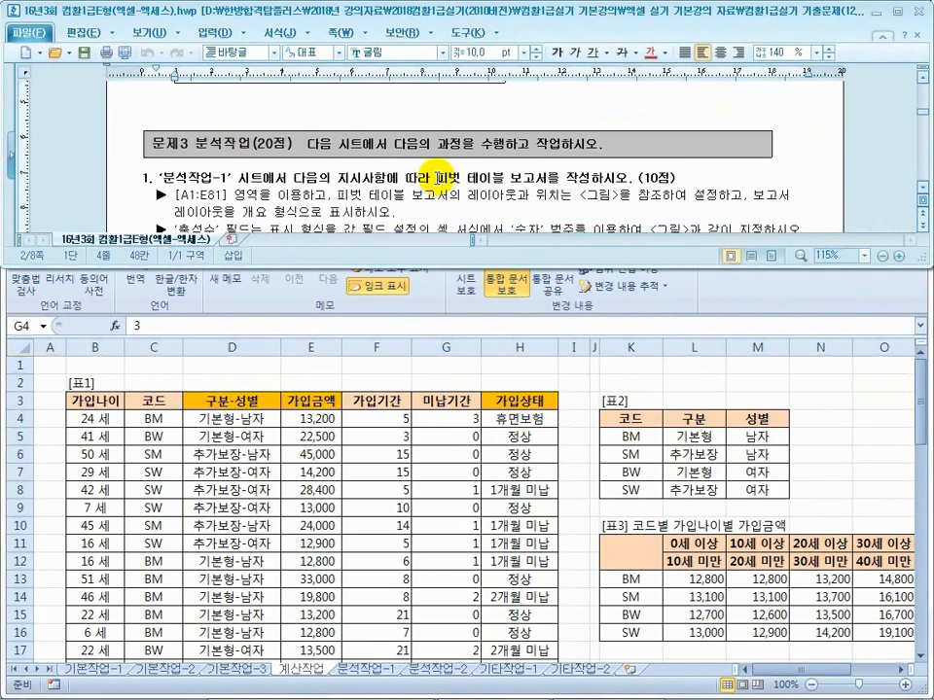
left_click(437, 177)
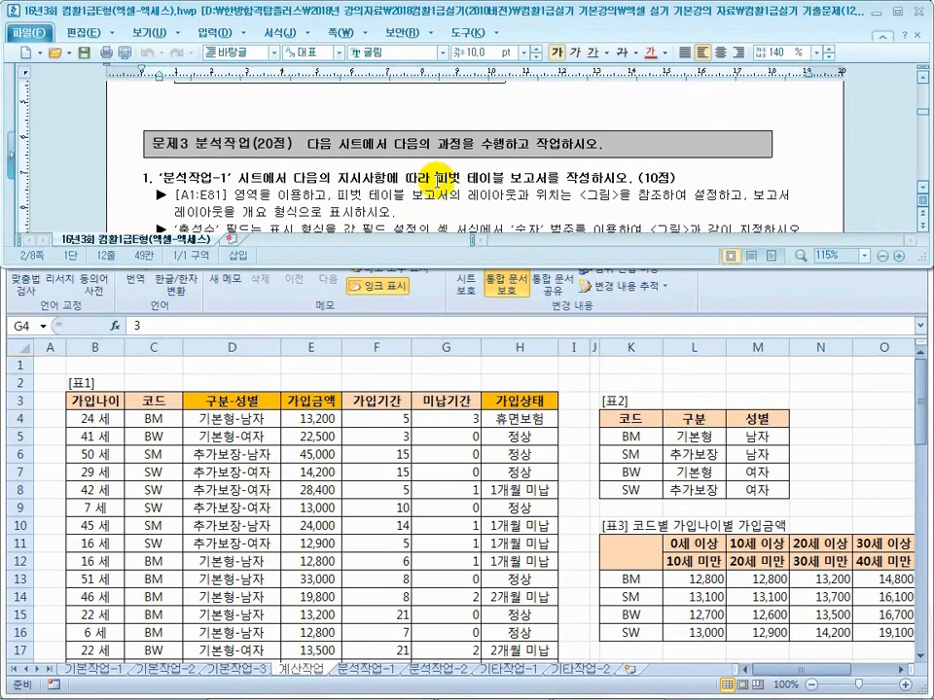
left_click(925, 187)
left_click(487, 198)
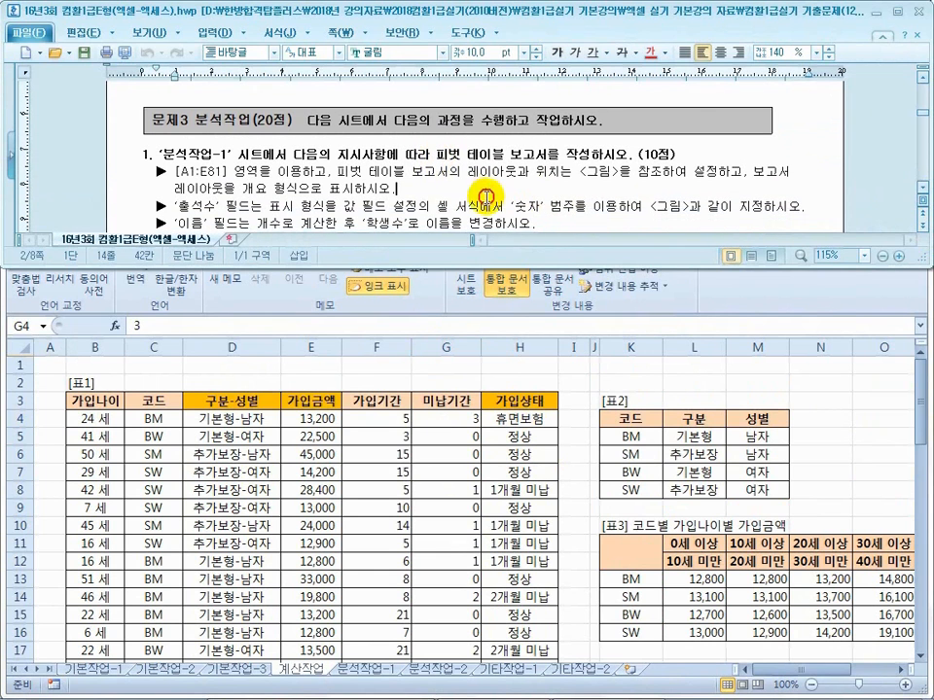
left_click(471, 500)
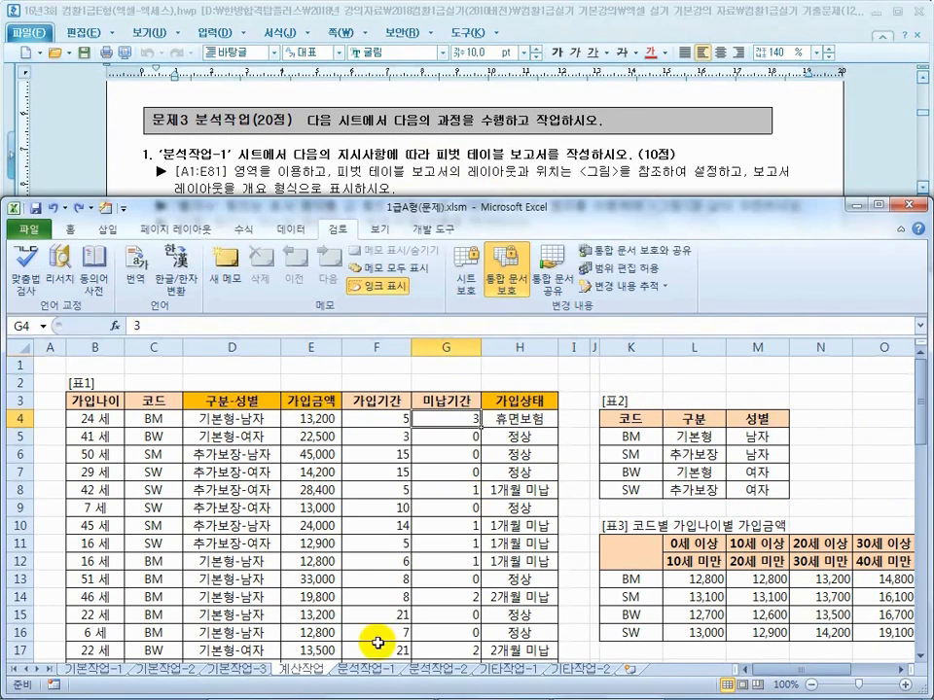
left_click(366, 669)
- Examine the pivot table instruction about the [A1:E81] range alongside the source data on the 분석작업-1 sheet
left_click(433, 490)
left_click(277, 163)
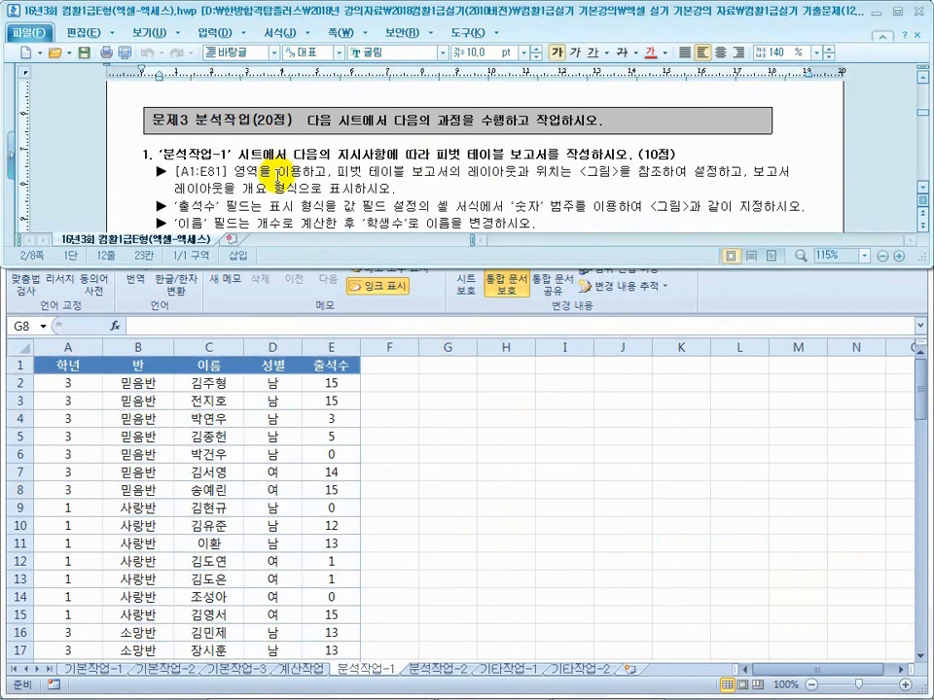
left_click(476, 484)
left_click(327, 177)
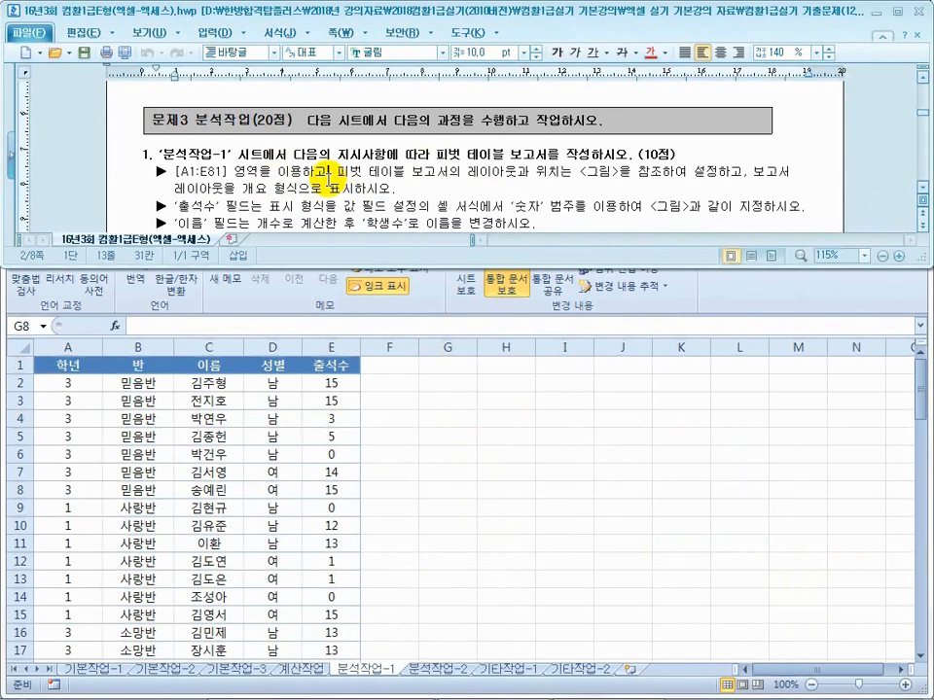
left_click(419, 450)
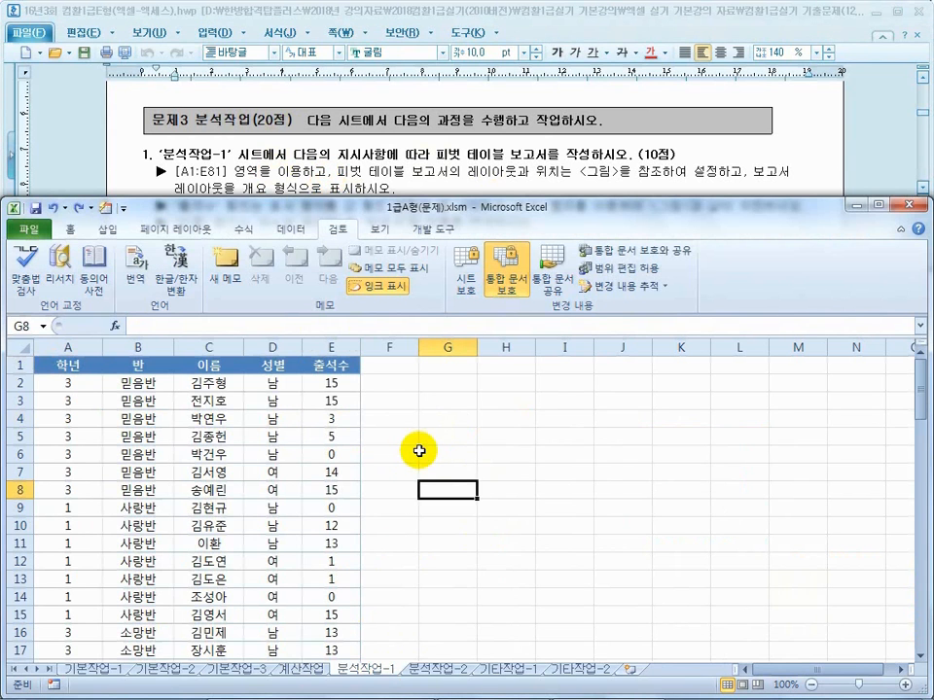
left_click(319, 173)
left_click(421, 416)
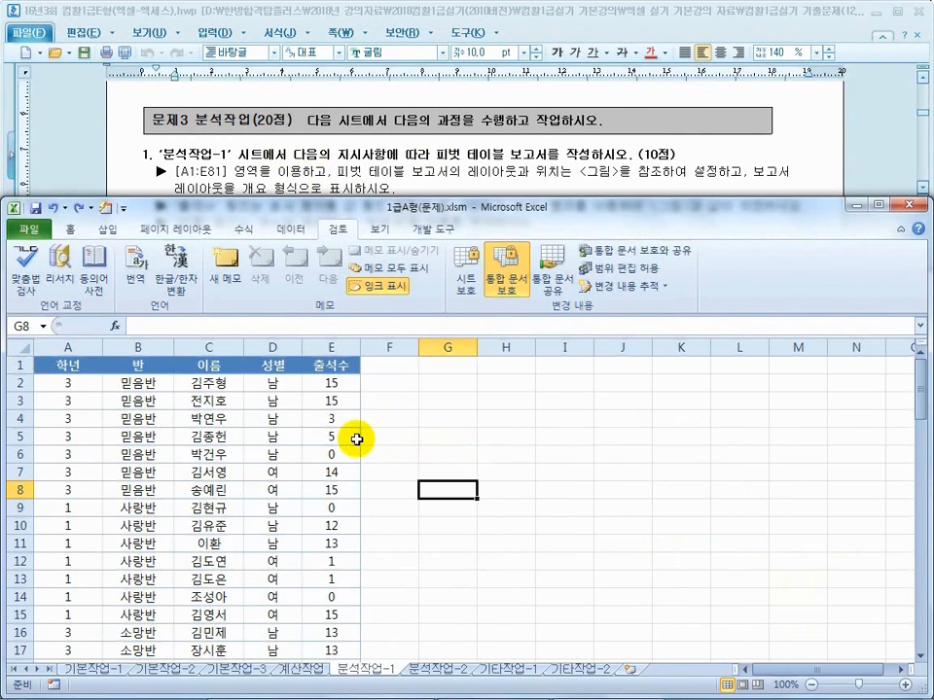
left_click(257, 453)
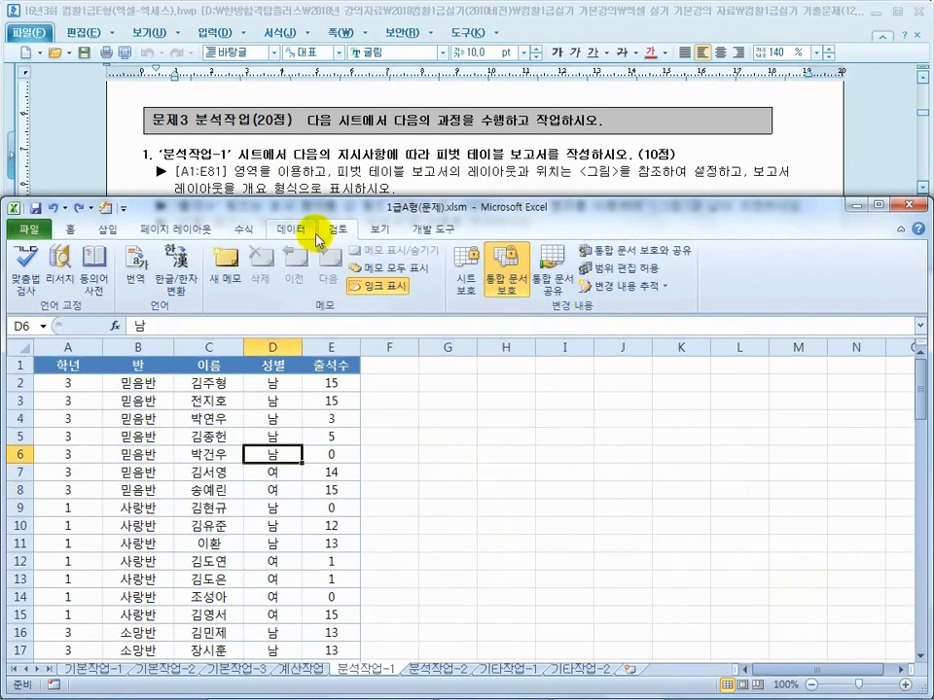
left_click_drag(198, 492, 210, 508)
left_click(330, 171)
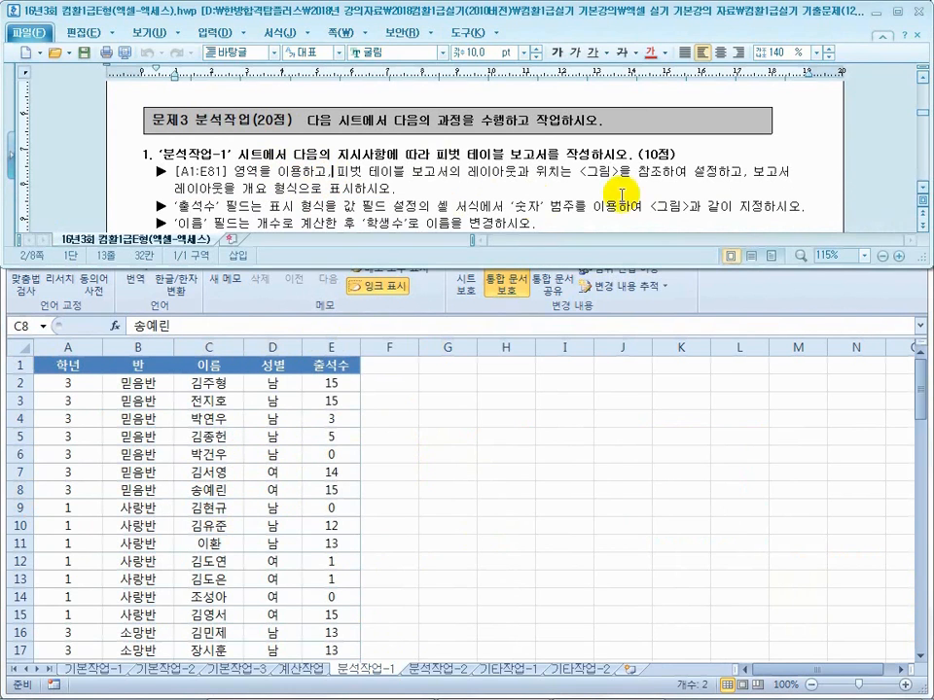
left_click_drag(187, 172, 309, 175)
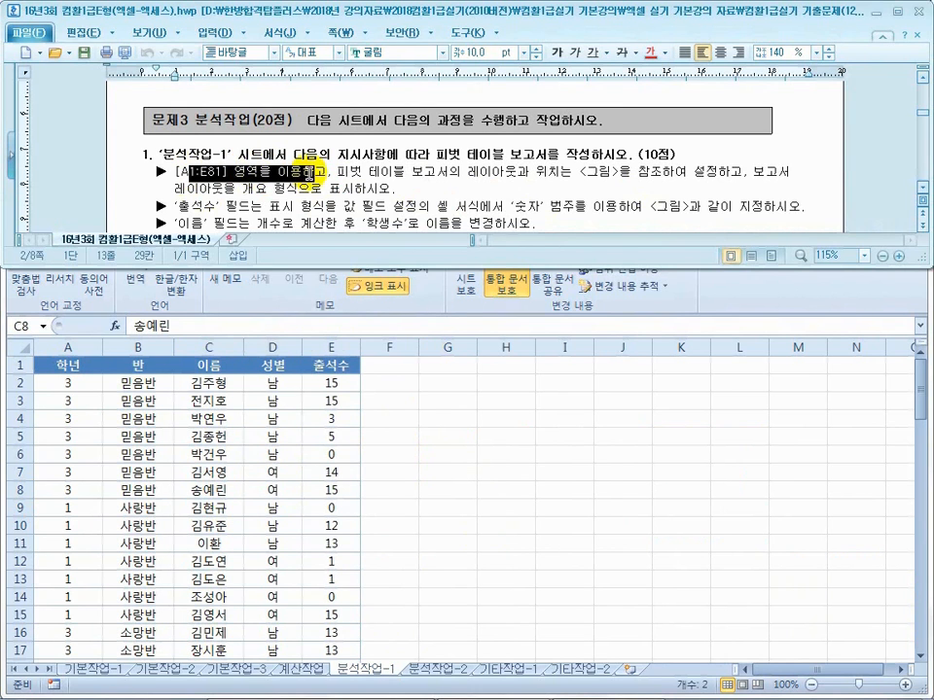
left_click(420, 422)
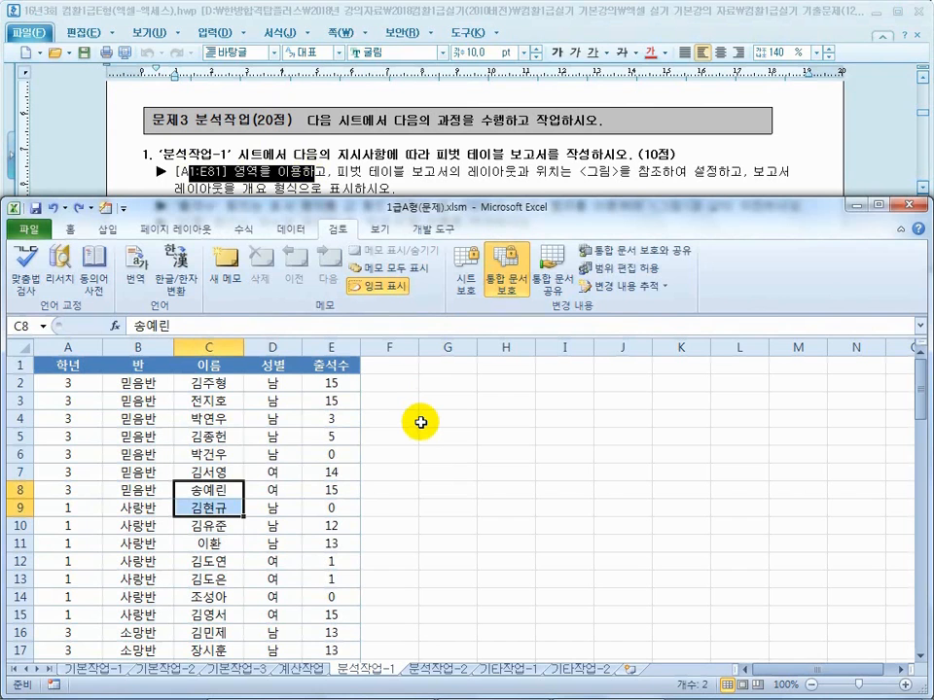
left_click(329, 453)
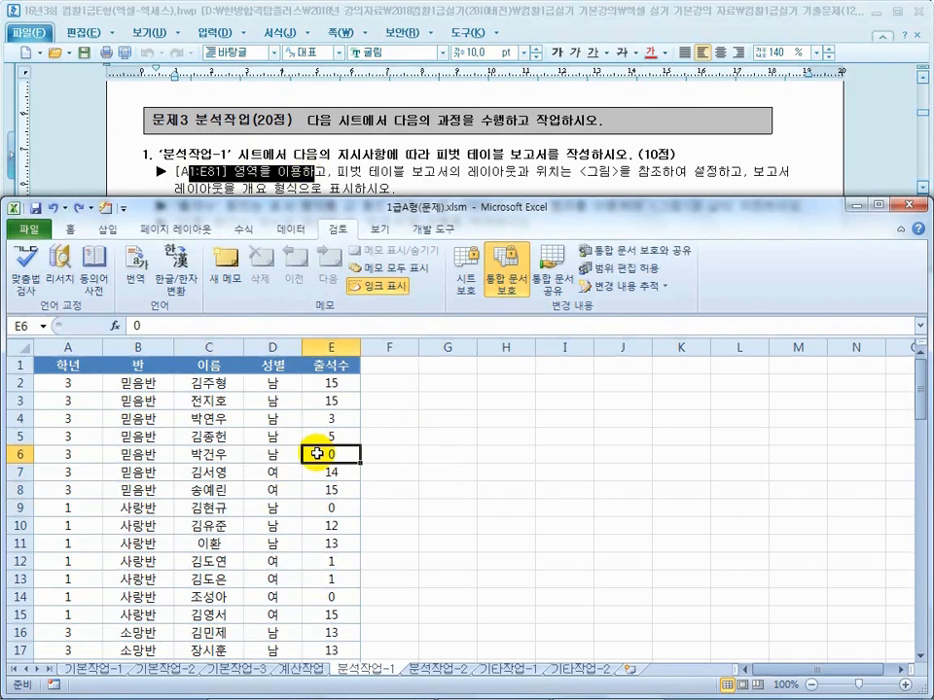
left_click(280, 176)
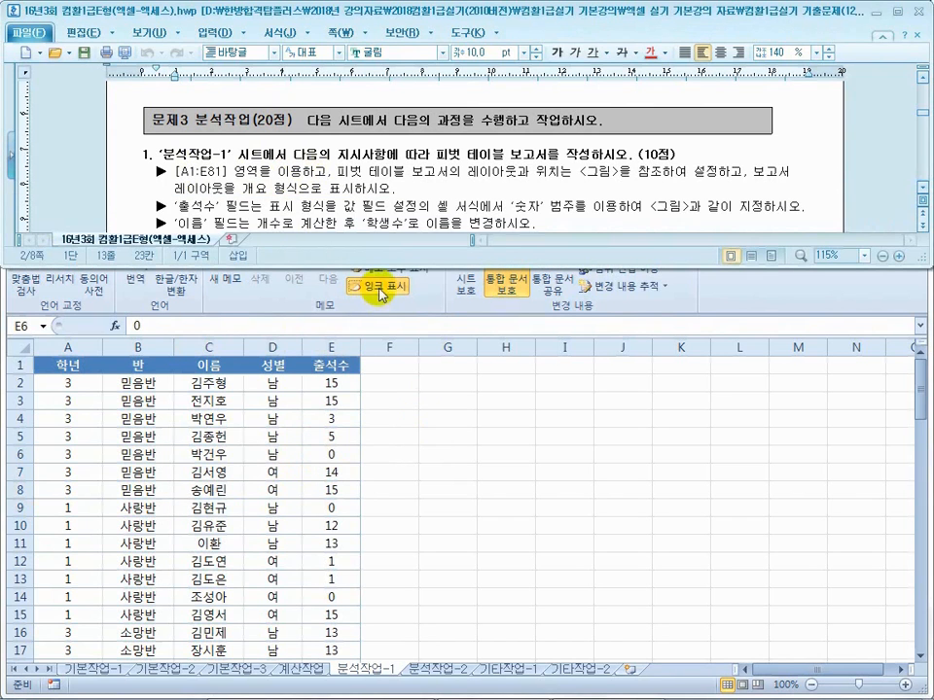
left_click(397, 411)
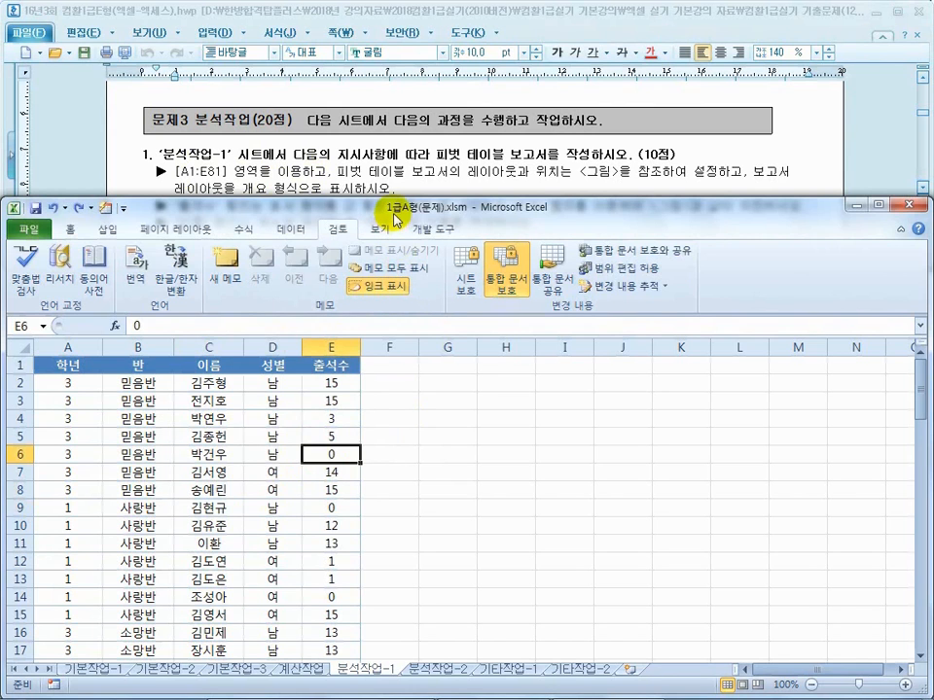
left_click(290, 437)
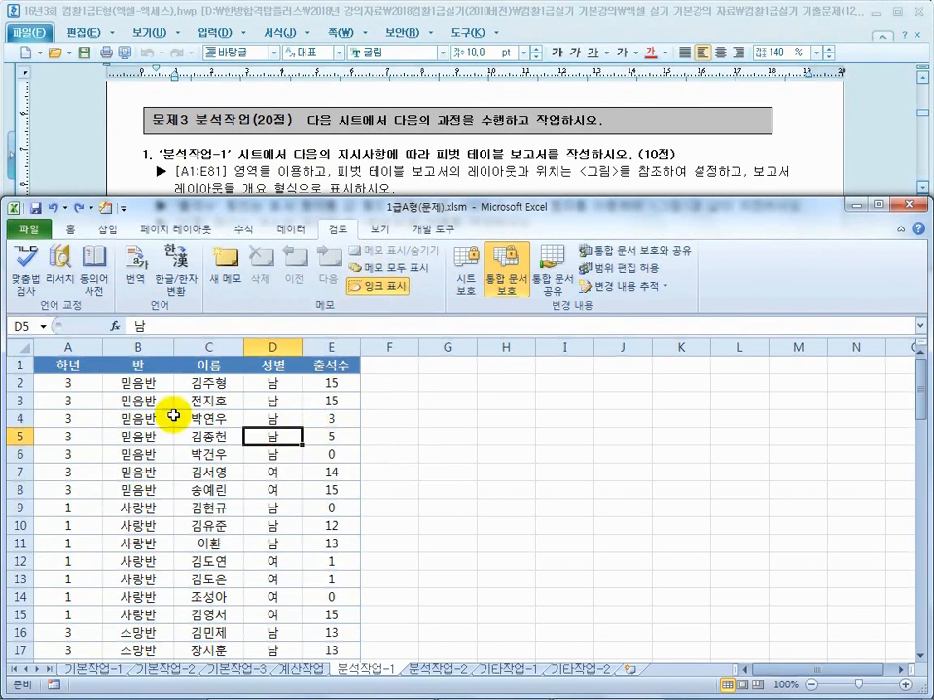
- Select the source data range A1:E81 including its header row on the 분석작업-1 sheet
left_click_drag(69, 365, 318, 633)
scroll(290, 574, "up", 7)
scroll(282, 554, "up", 15)
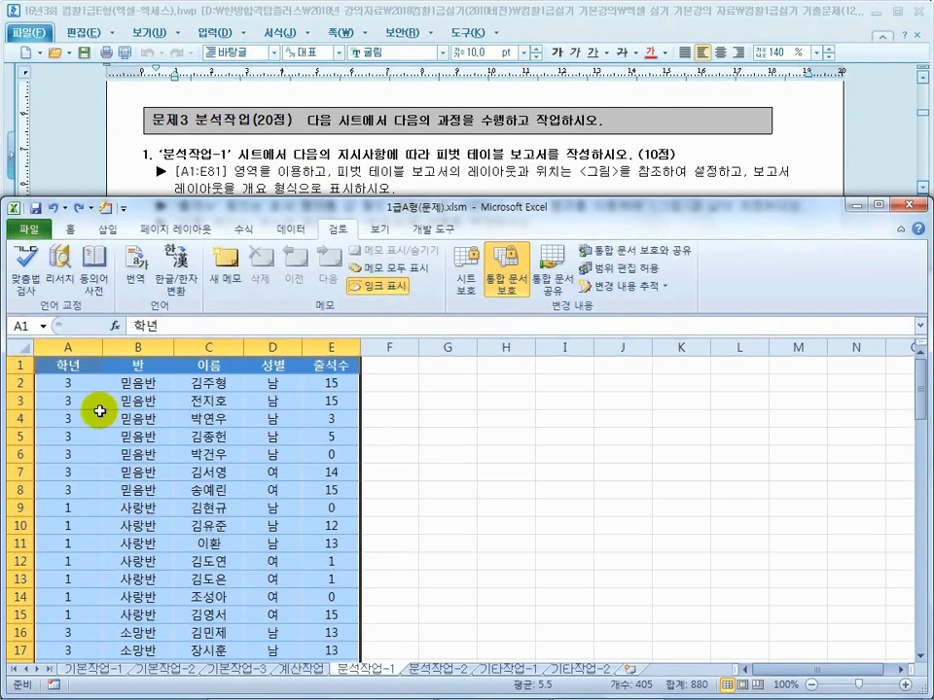
left_click(108, 231)
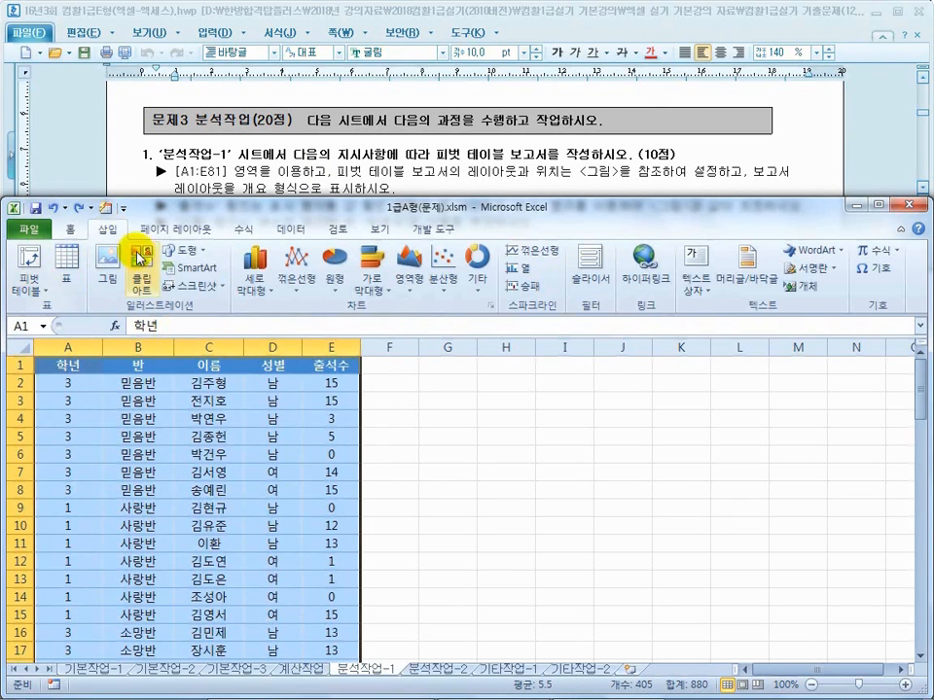
left_click(289, 227)
left_click(143, 289)
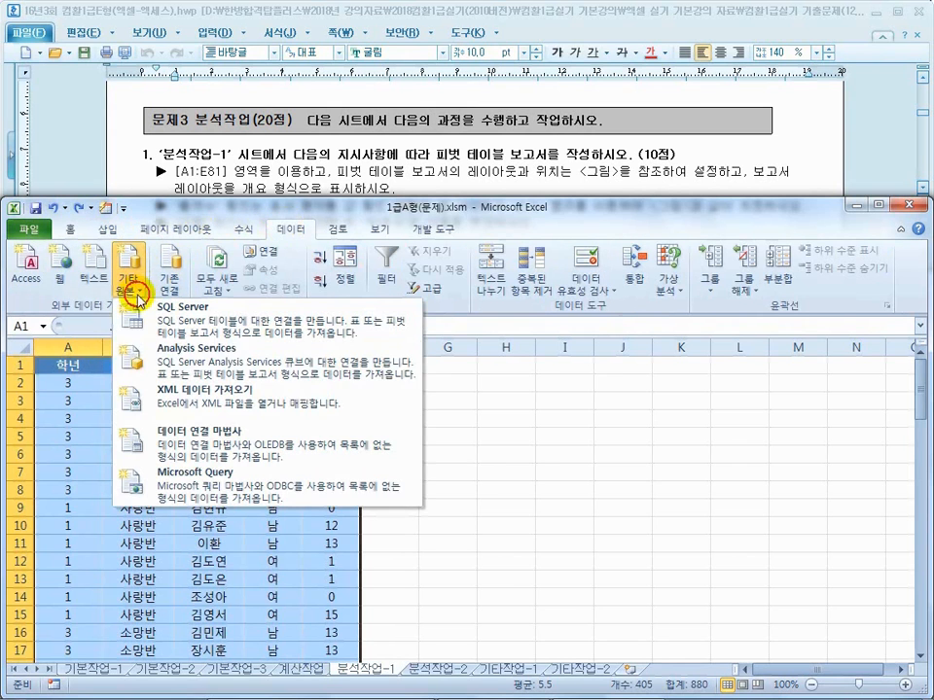
left_click(238, 214)
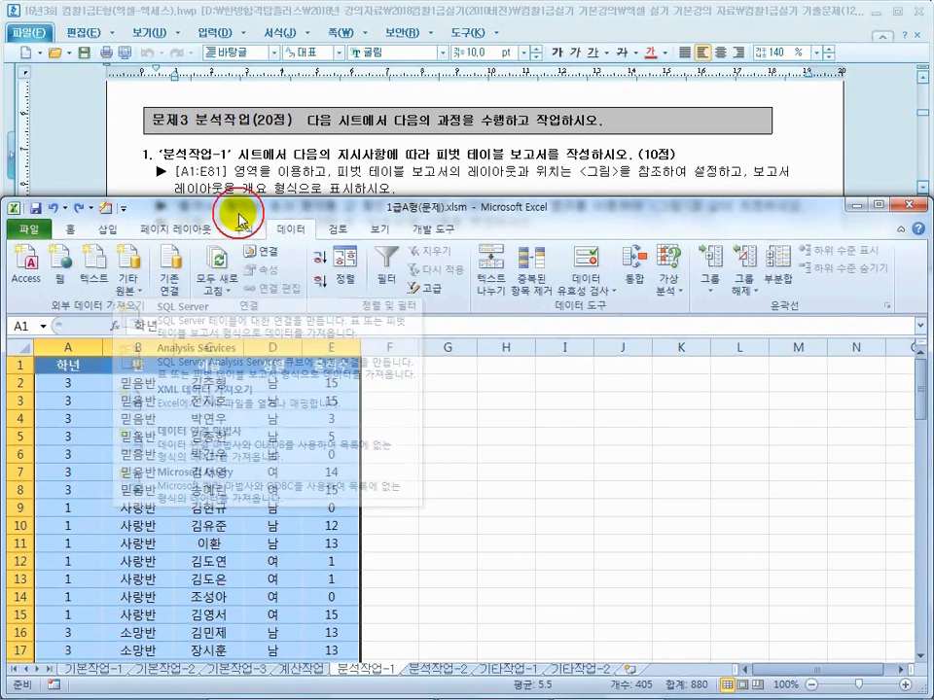
- Start a pivot table from A1:E81 and check the required report location in the problem document's finished picture
left_click(110, 234)
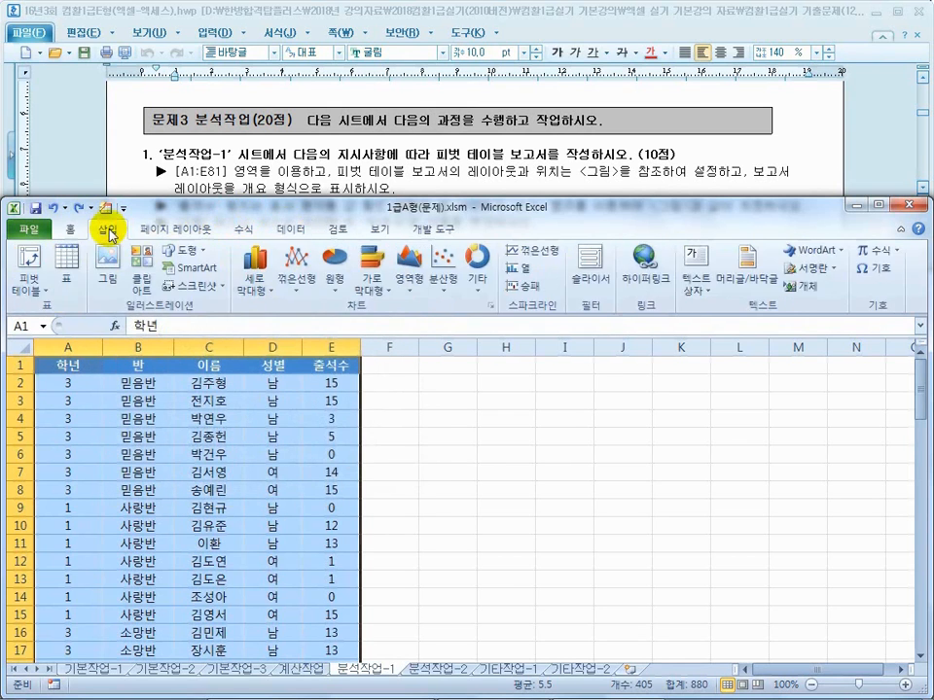
left_click(27, 285)
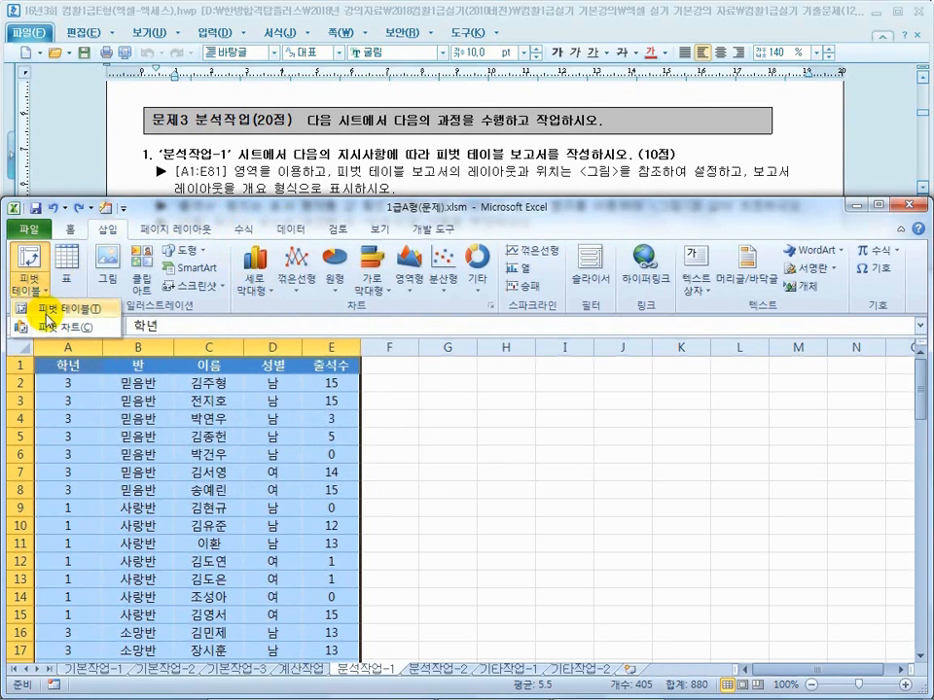
left_click(44, 312)
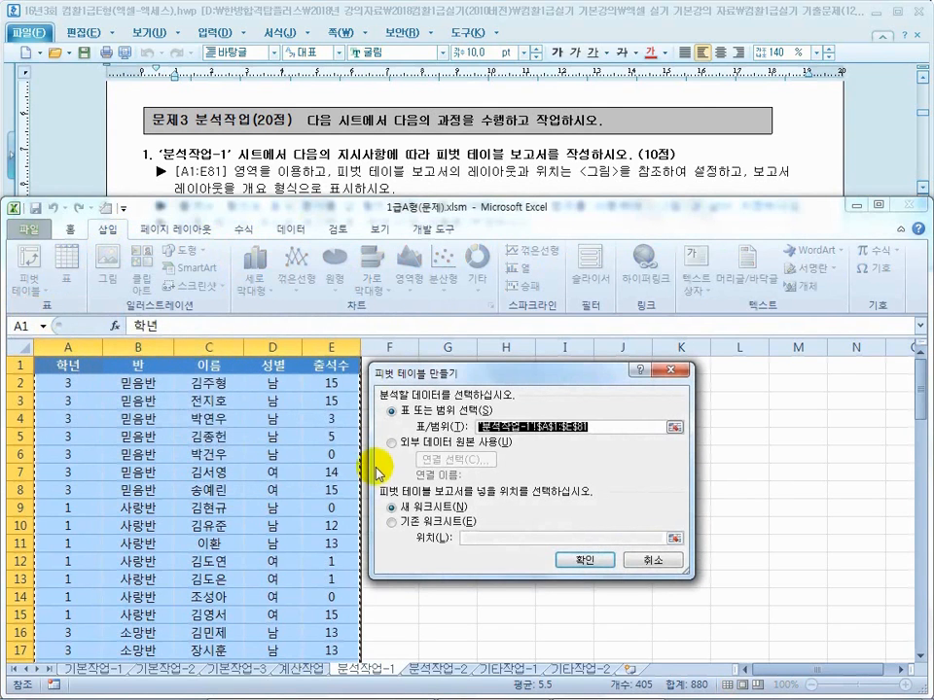
left_click(372, 180)
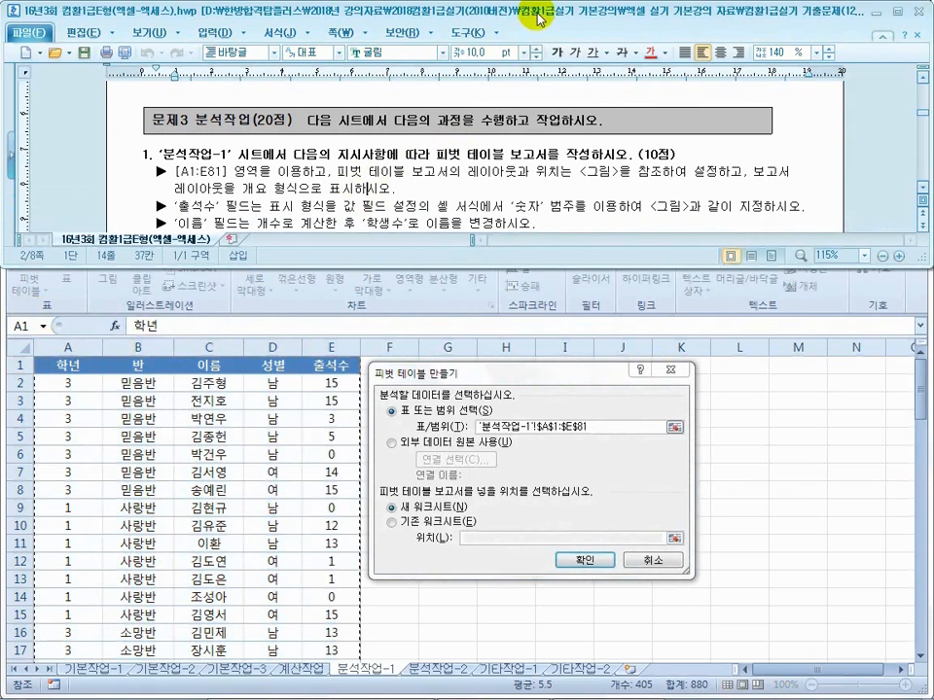
double_click(402, 14)
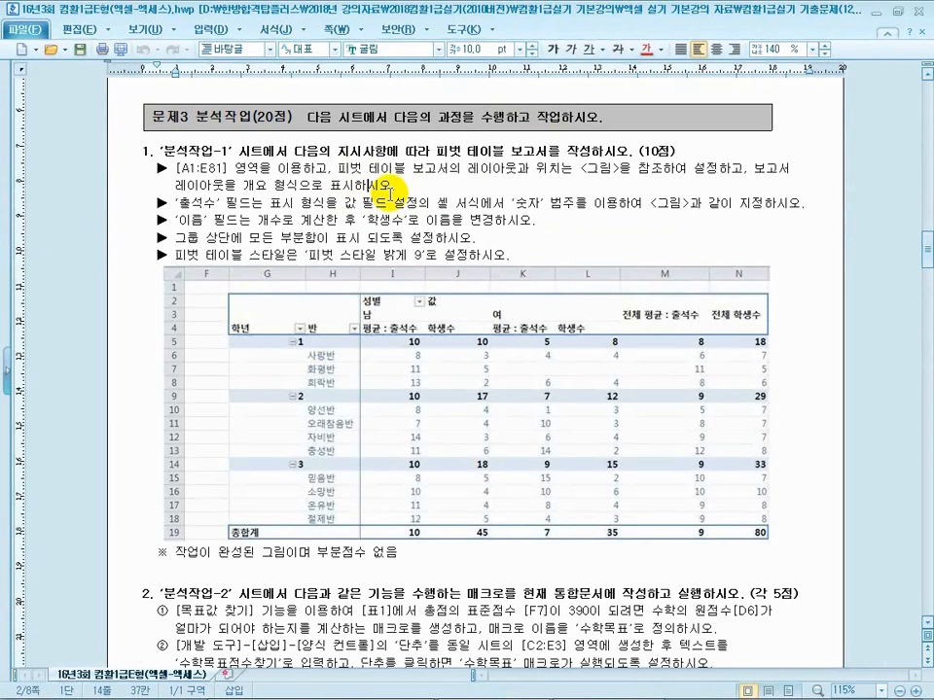
double_click(580, 11)
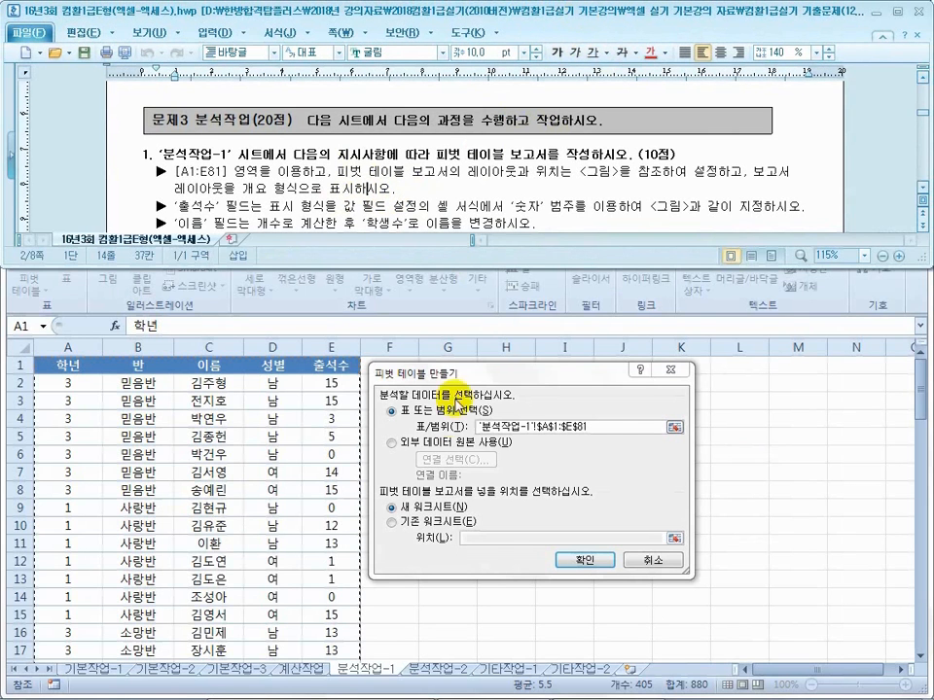
- Place the pivot table report on the existing 분석작업-1 worksheet at cell G2 and create it
left_click(418, 524)
left_click(491, 542)
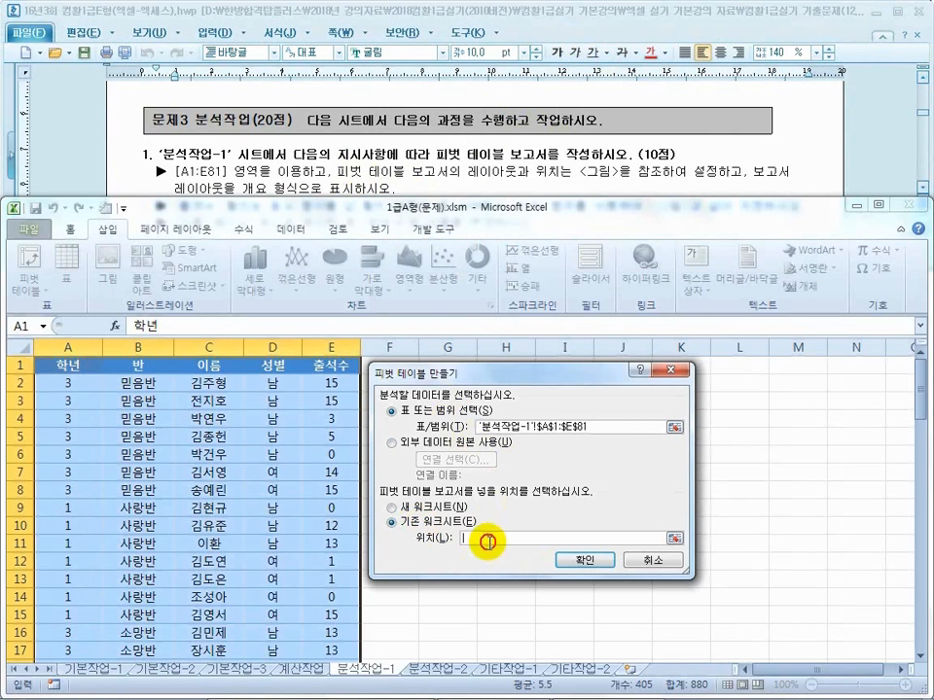
left_click_drag(506, 379, 686, 420)
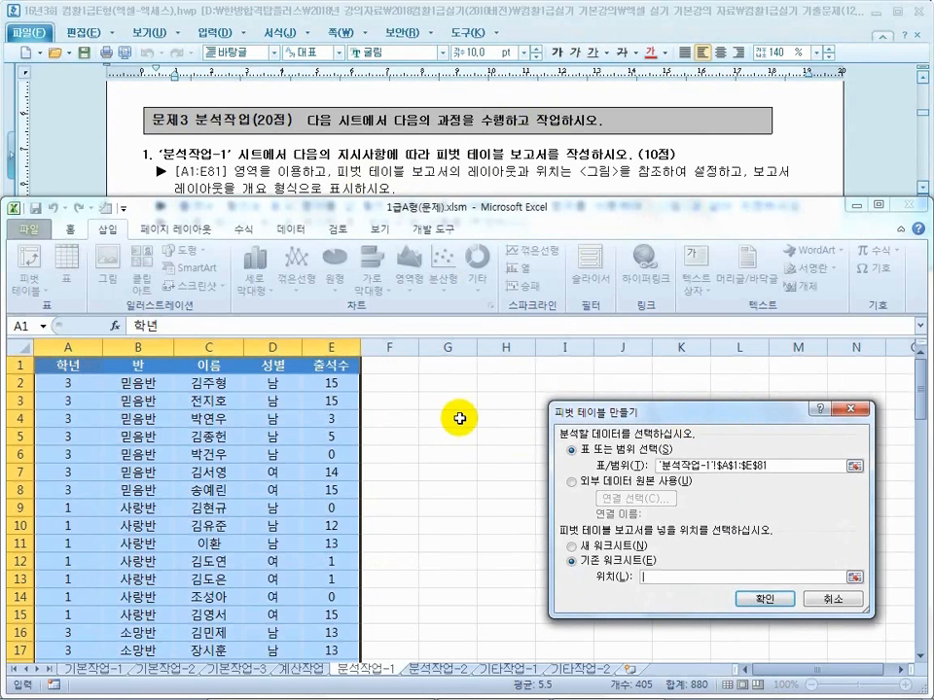
left_click(454, 383)
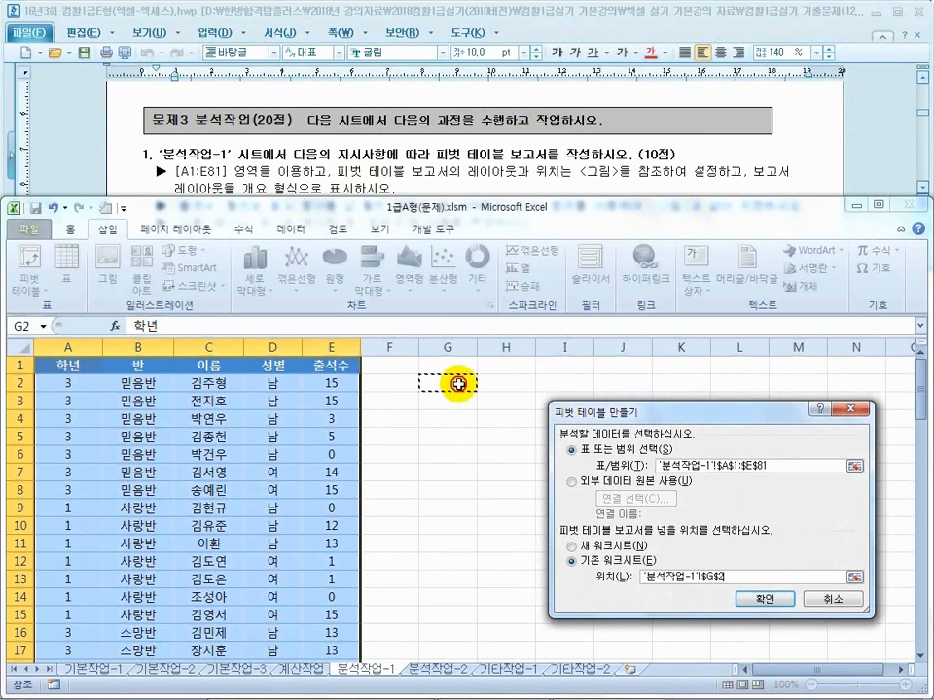
left_click(746, 600)
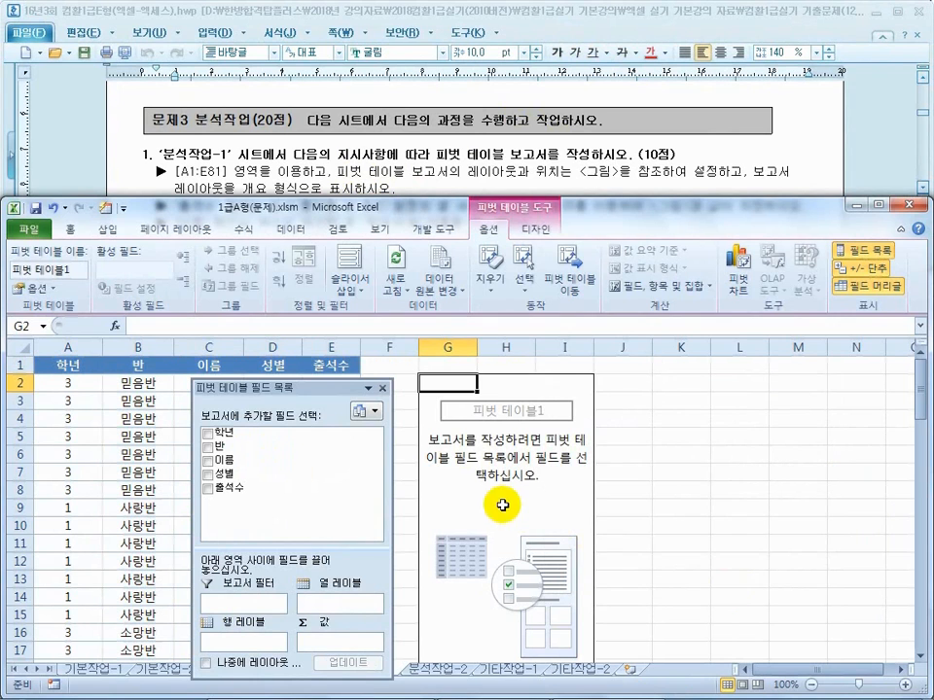
left_click(570, 273)
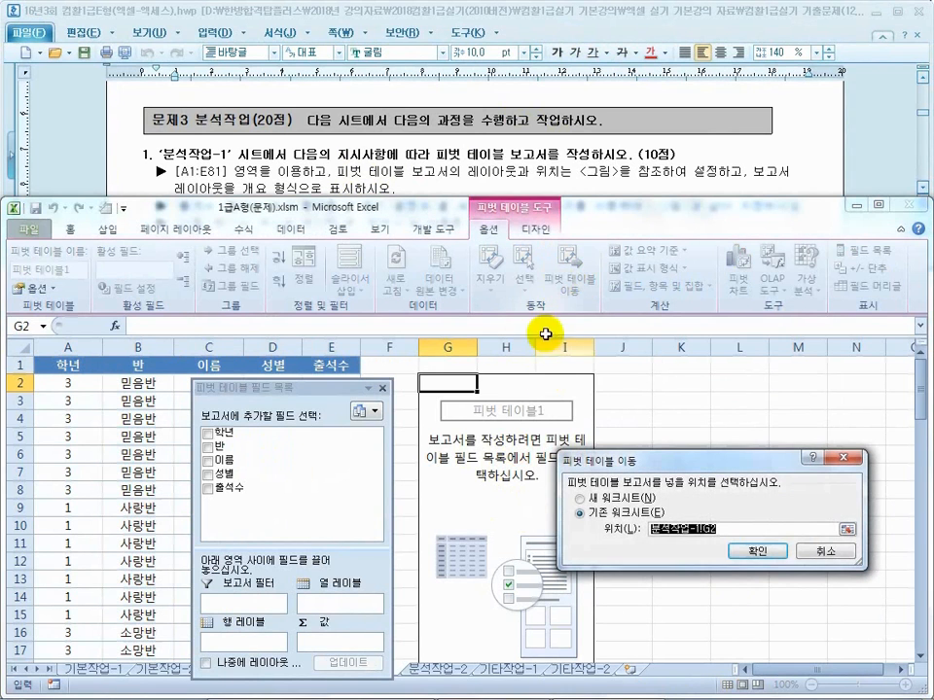
left_click(602, 383)
left_click(454, 383)
left_click(824, 551)
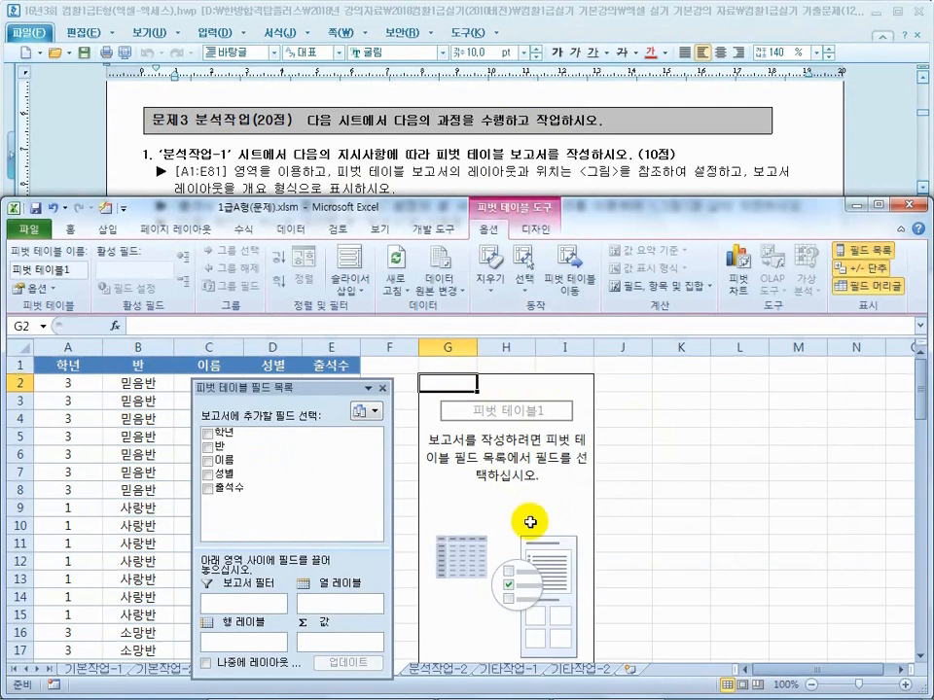
- Move the pivot table field list clear of the source data, to the far side of the empty report
left_click_drag(294, 383, 752, 374)
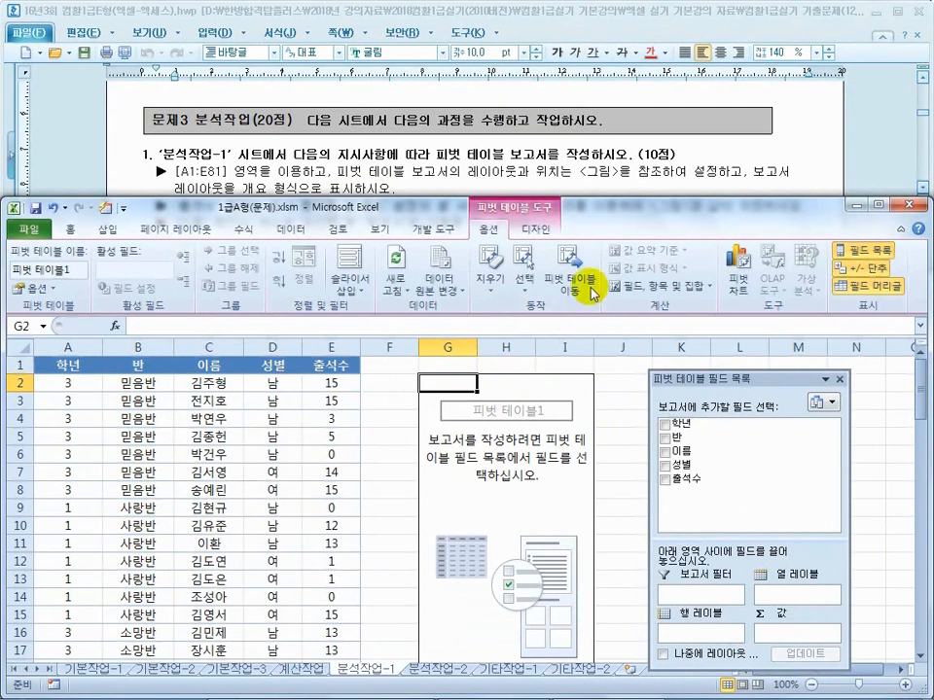
- Review the pivot table instructions and the row, column and value layout in the problem document's finished picture
left_click(418, 171)
scroll(435, 173, "down", 1)
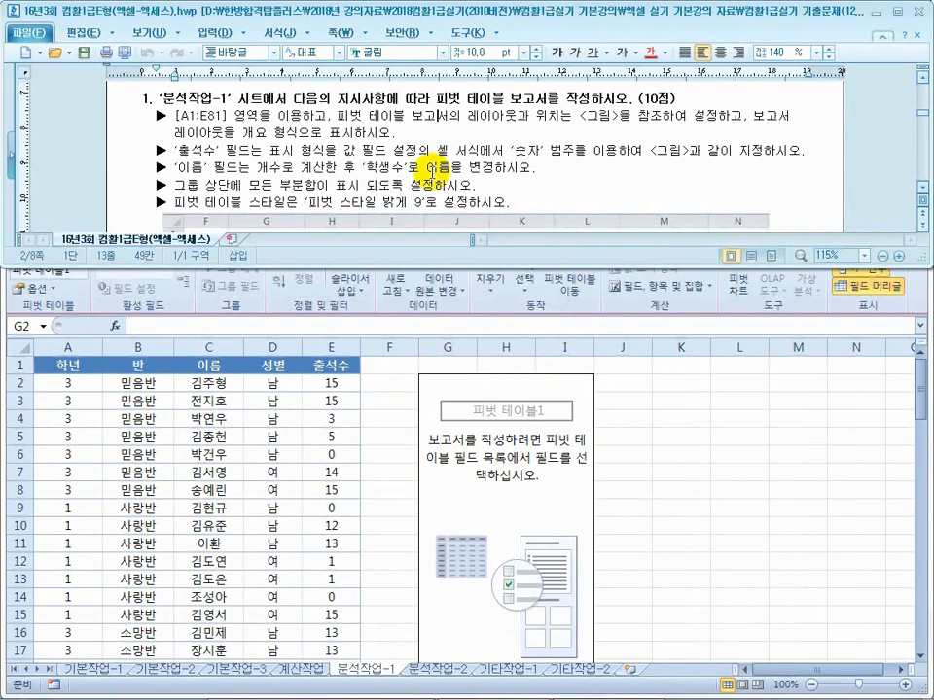
left_click(346, 475)
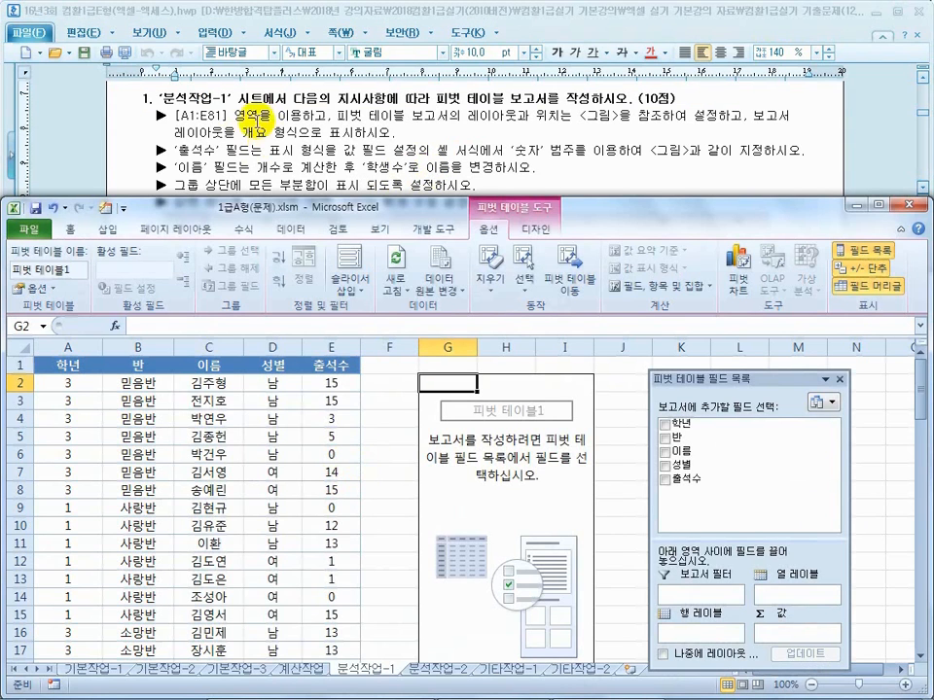
left_click(331, 156)
scroll(404, 161, "down", 2)
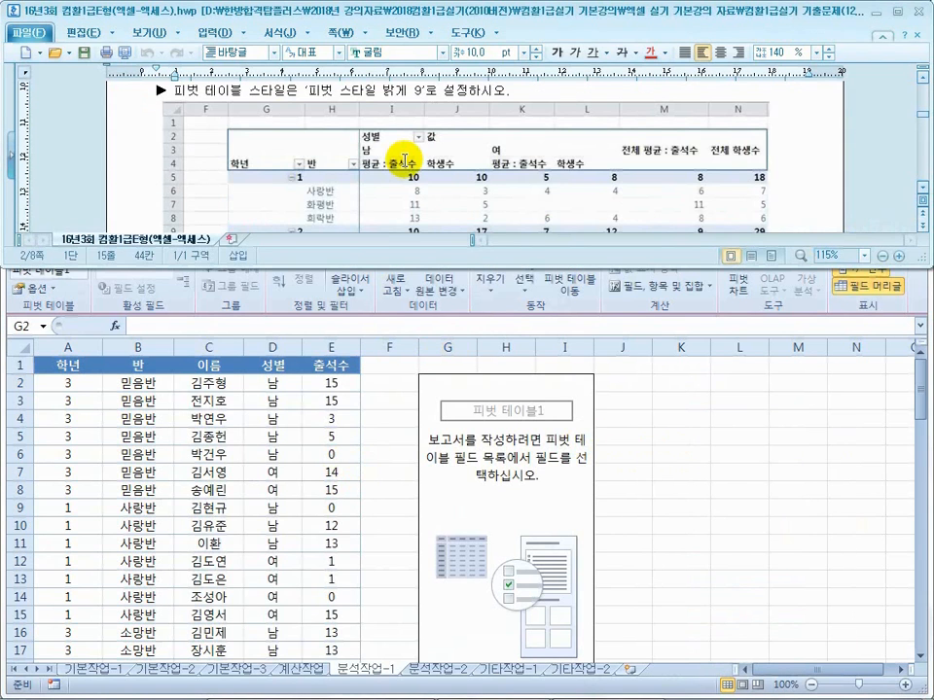
left_click(482, 475)
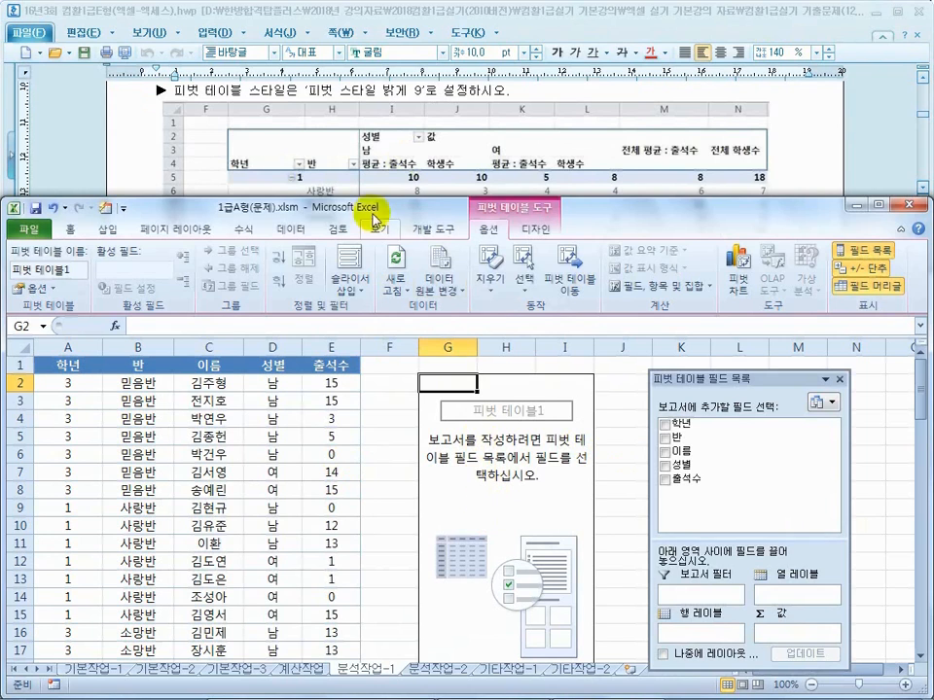
left_click(212, 161)
scroll(214, 157, "down", 1)
left_click(517, 528)
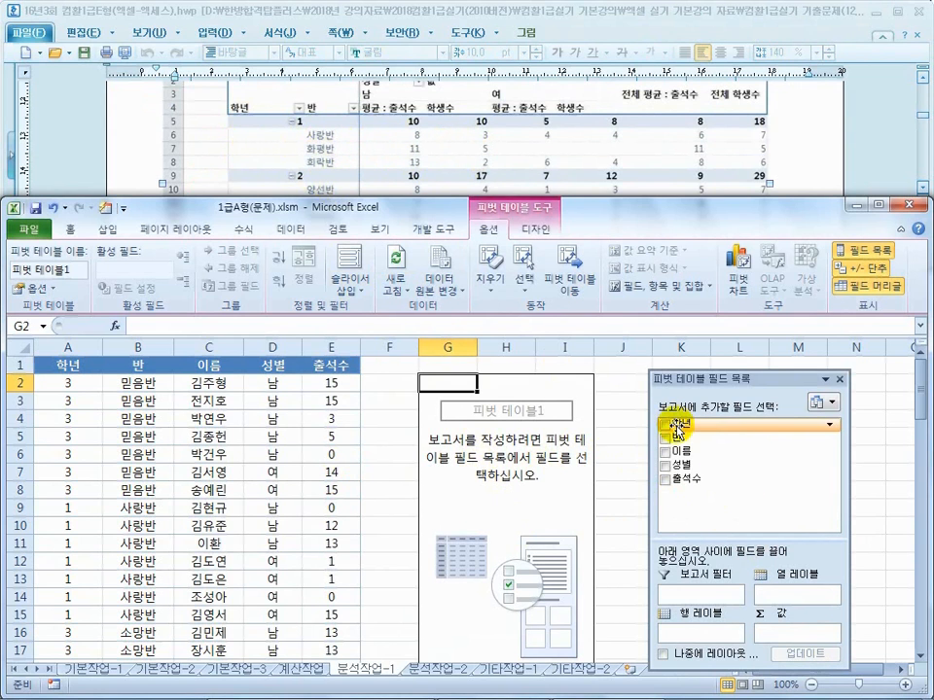
- Add 학년 and 반 as row labels and 성별 as the column label, following the finished picture
left_click_drag(678, 425, 697, 630)
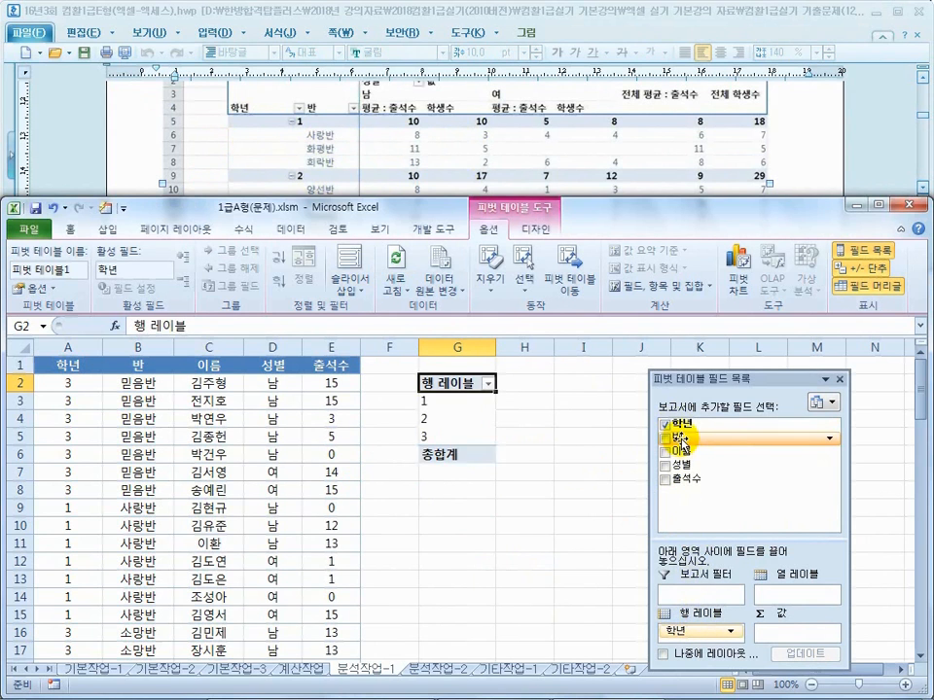
left_click_drag(684, 443, 695, 639)
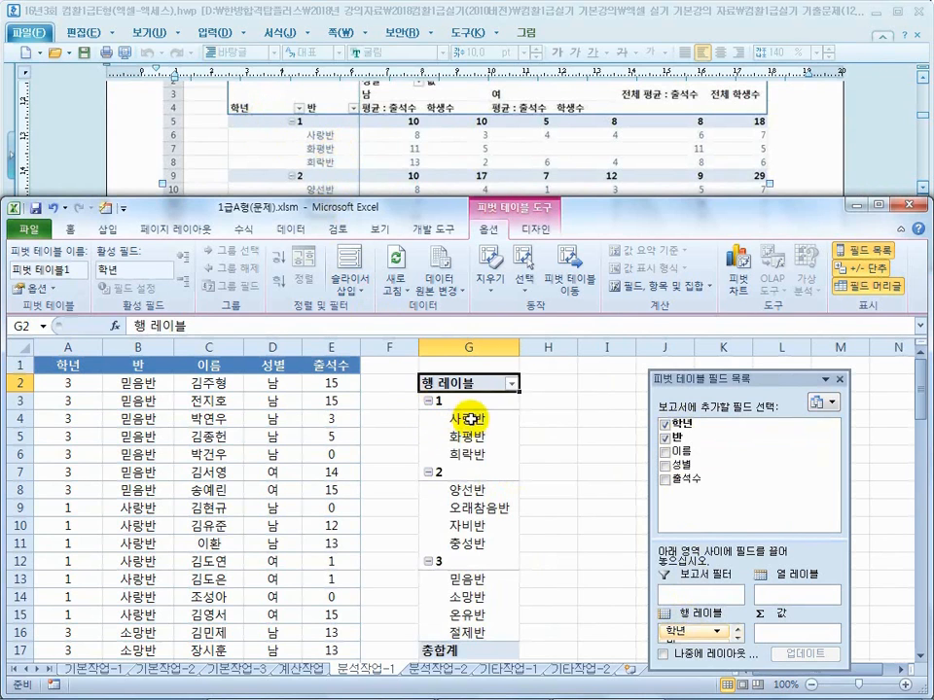
left_click(222, 146)
scroll(223, 146, "up", 1)
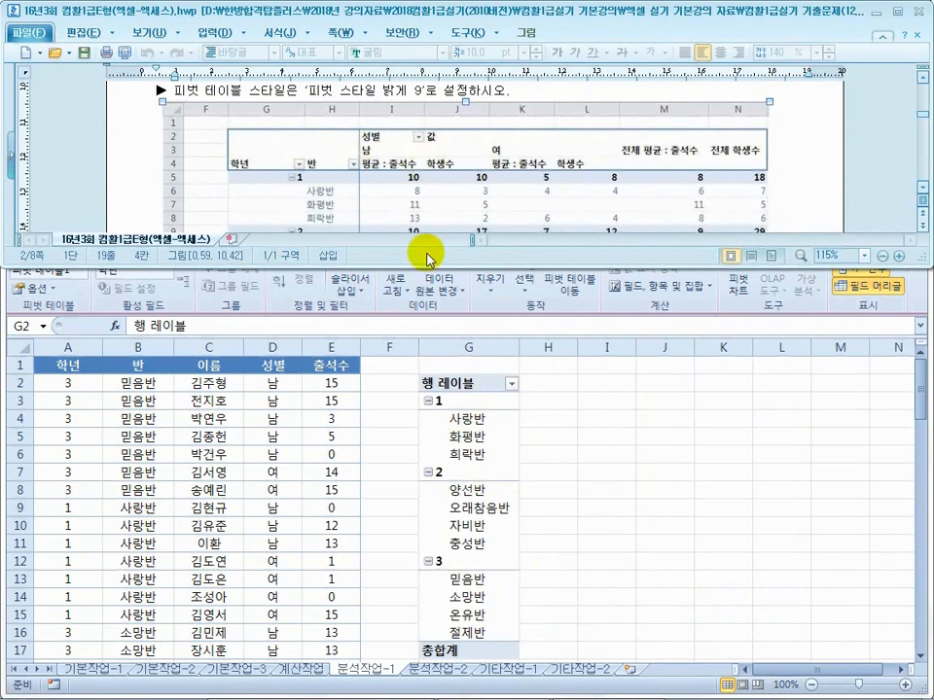
left_click(438, 387)
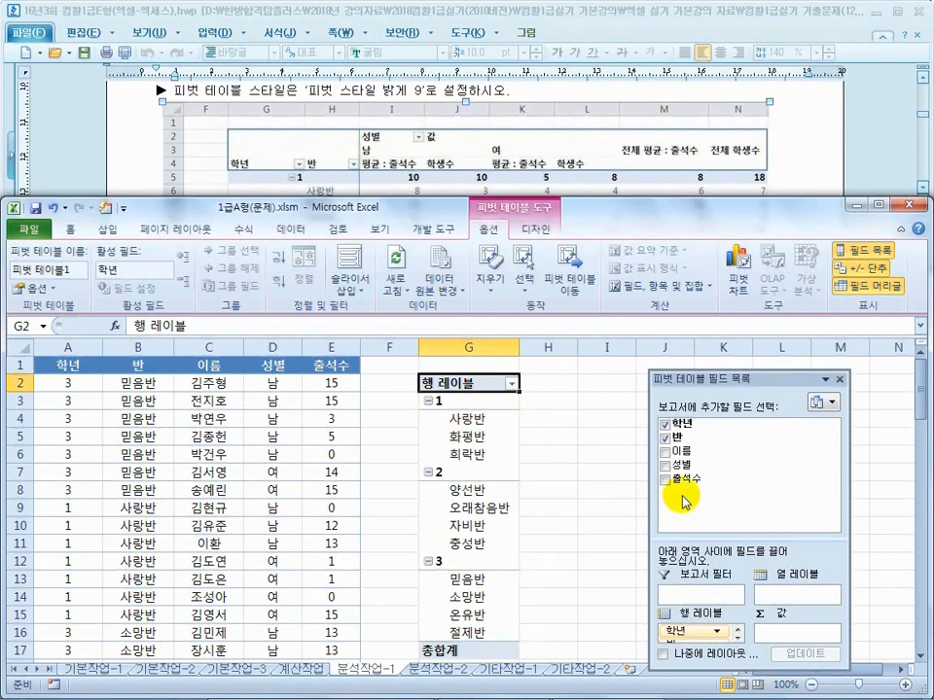
left_click_drag(667, 464, 786, 594)
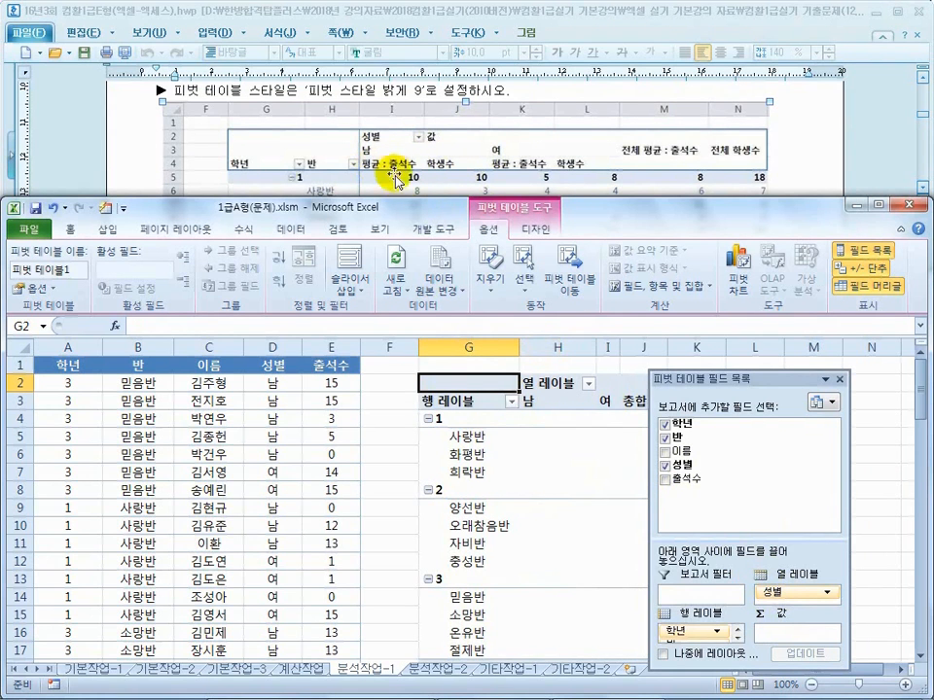
- Add 출석수 to the pivot table values and summarize it by average (평균)
left_click_drag(685, 480, 780, 632)
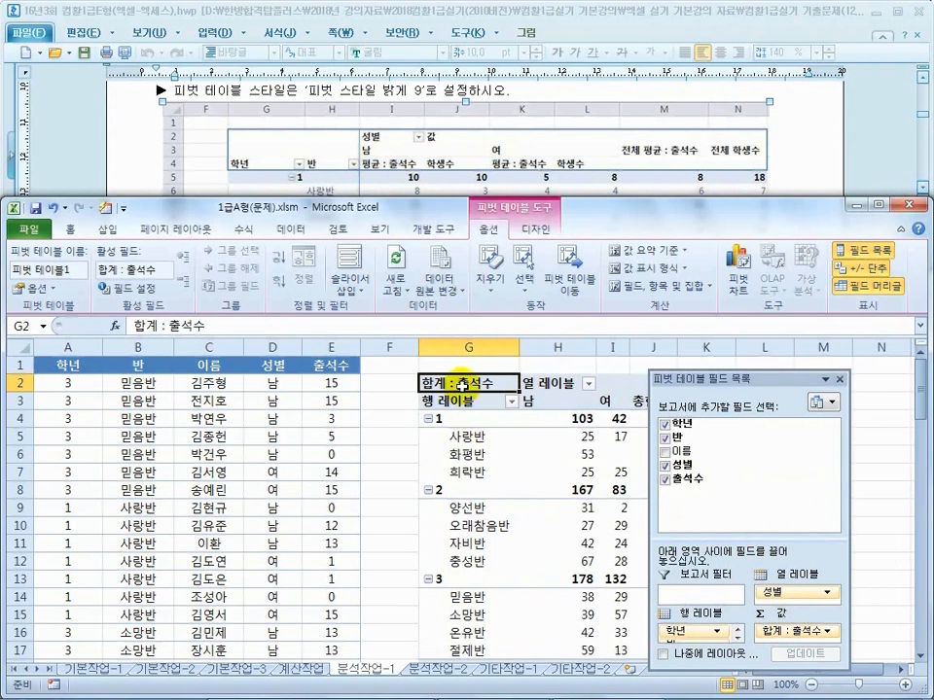
left_click(828, 634)
left_click(819, 611)
left_click(587, 544)
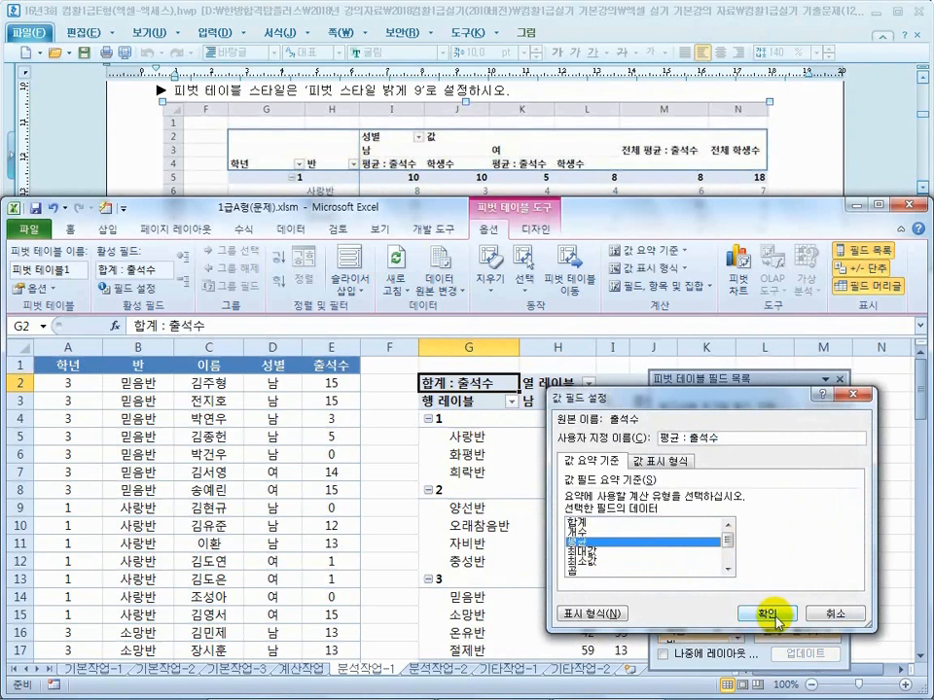
left_click(767, 613)
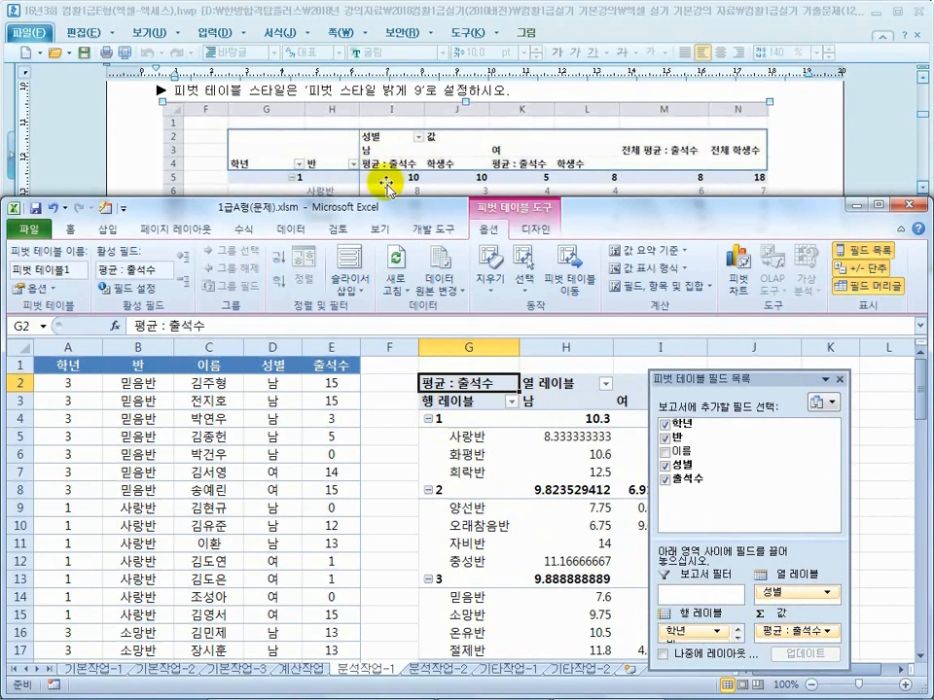
- Check the 이름 field instruction in the problem document and add 이름 to the pivot table values
left_click(565, 178)
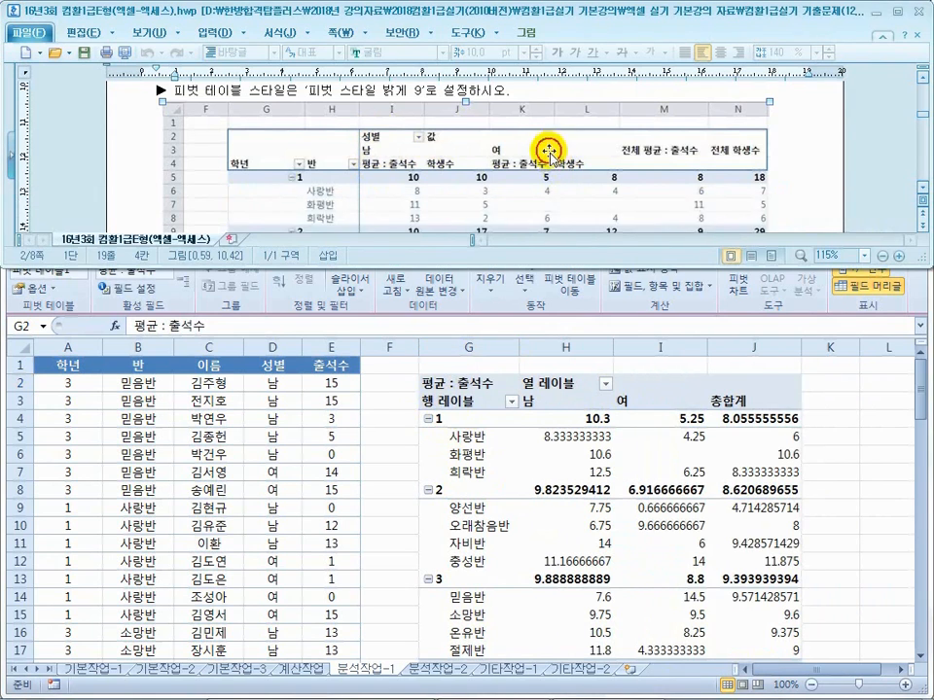
scroll(548, 152, "up", 1)
scroll(548, 153, "up", 1)
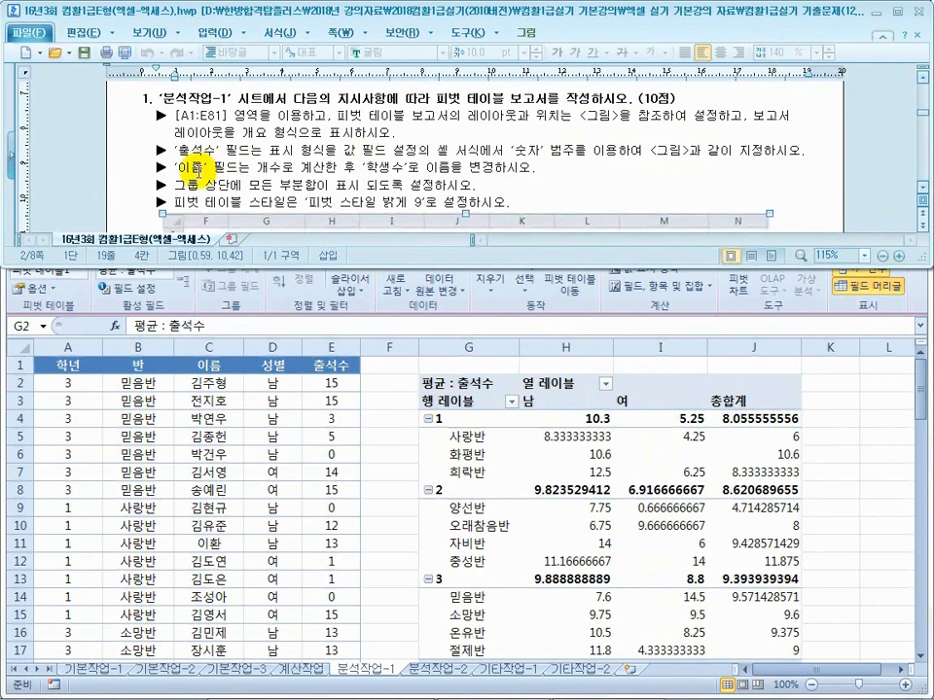
left_click_drag(202, 168, 252, 167)
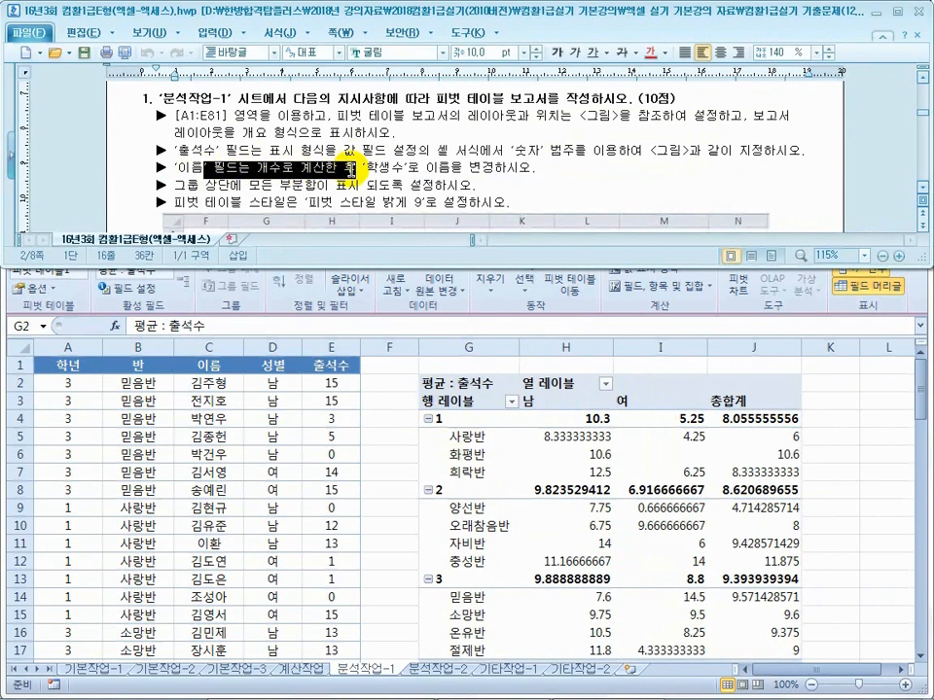
left_click_drag(352, 167, 421, 171)
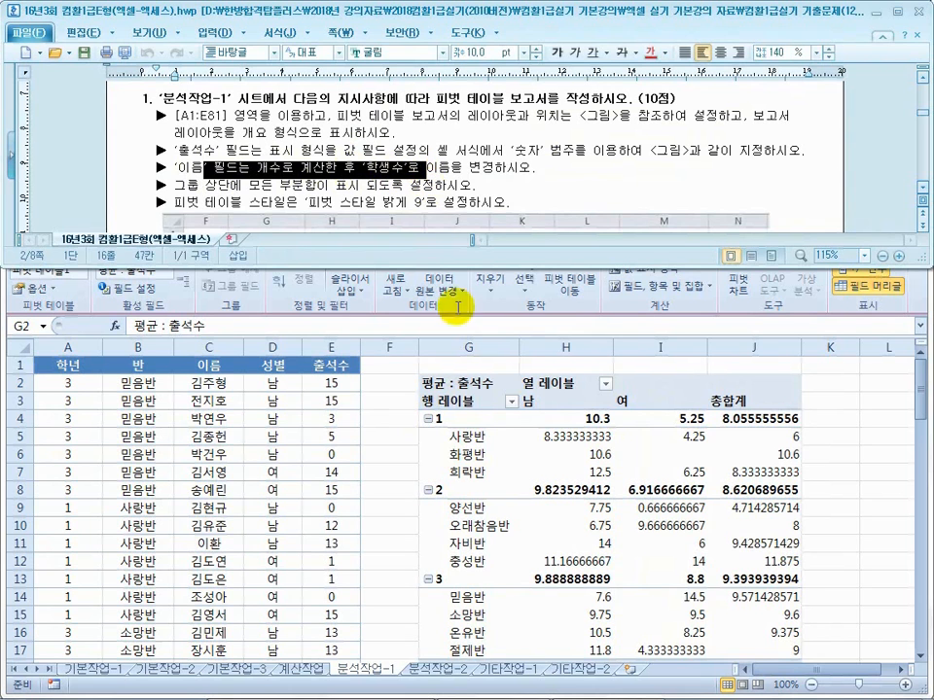
left_click(477, 389)
left_click(274, 176)
left_click(465, 387)
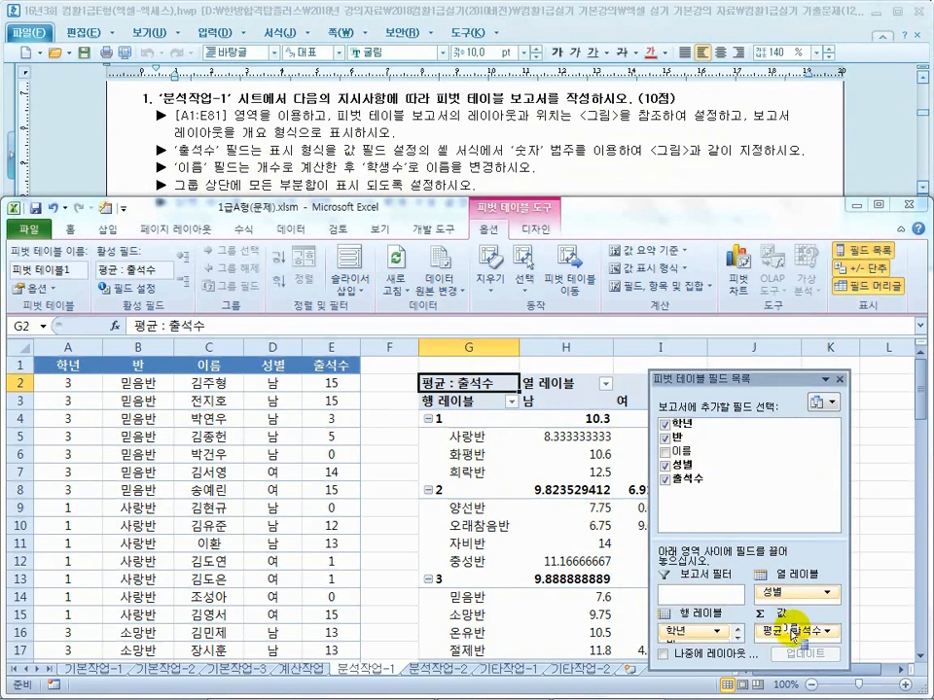
left_click_drag(794, 642, 794, 639)
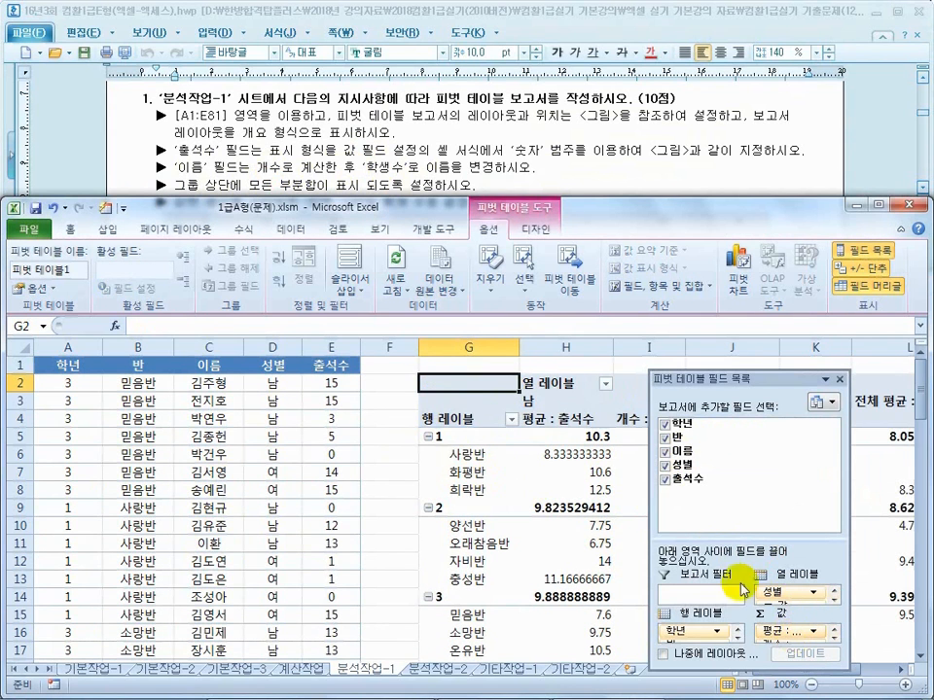
- Move the field list clear of the report, enlarge its areas section, and rename the 이름 count field as 학생수
left_click_drag(704, 371, 359, 366)
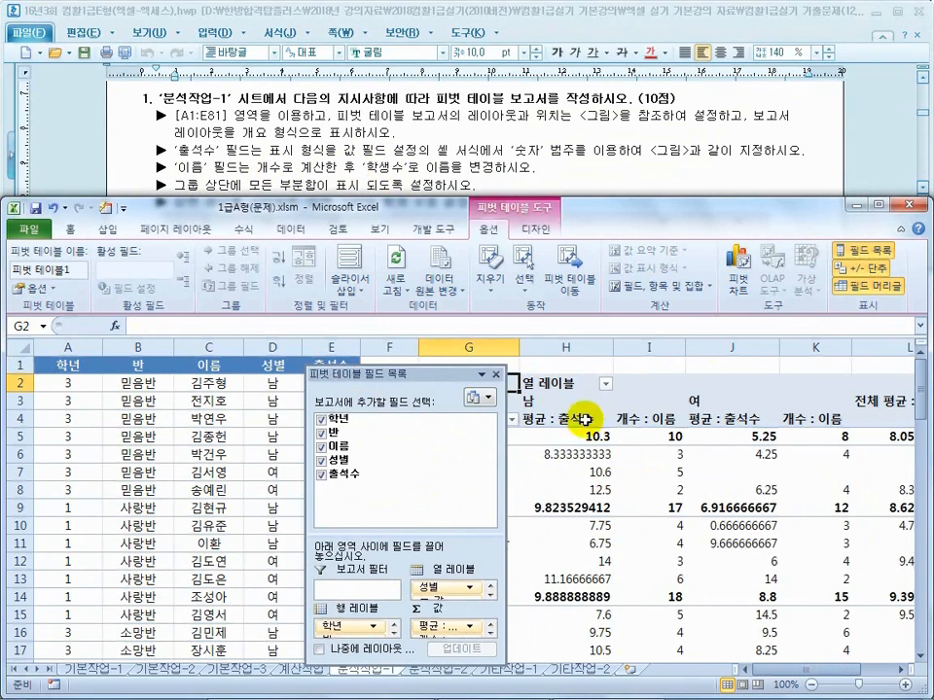
left_click_drag(447, 544, 454, 496)
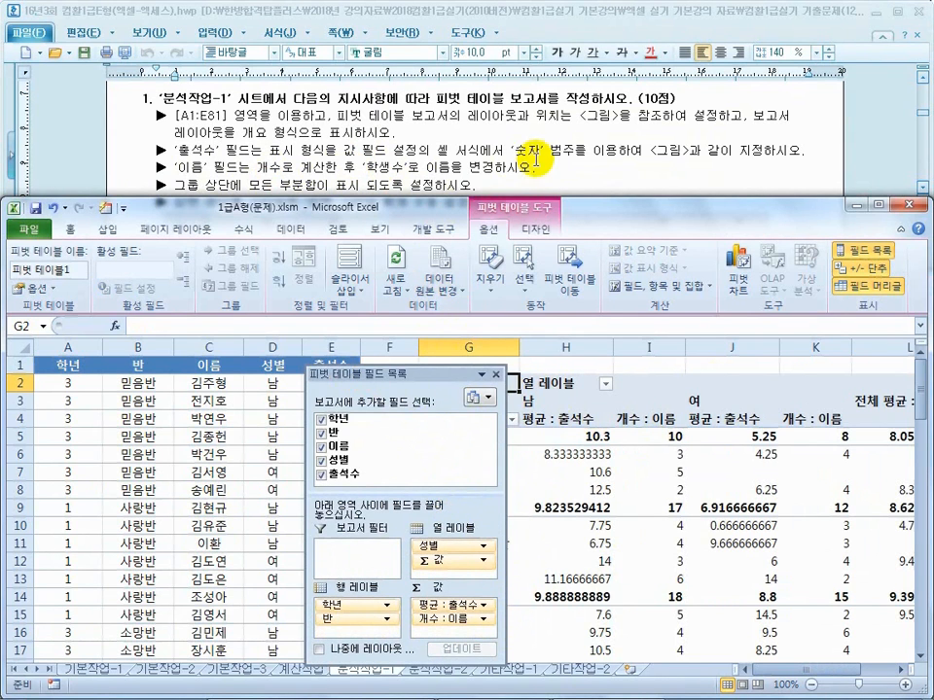
left_click(483, 618)
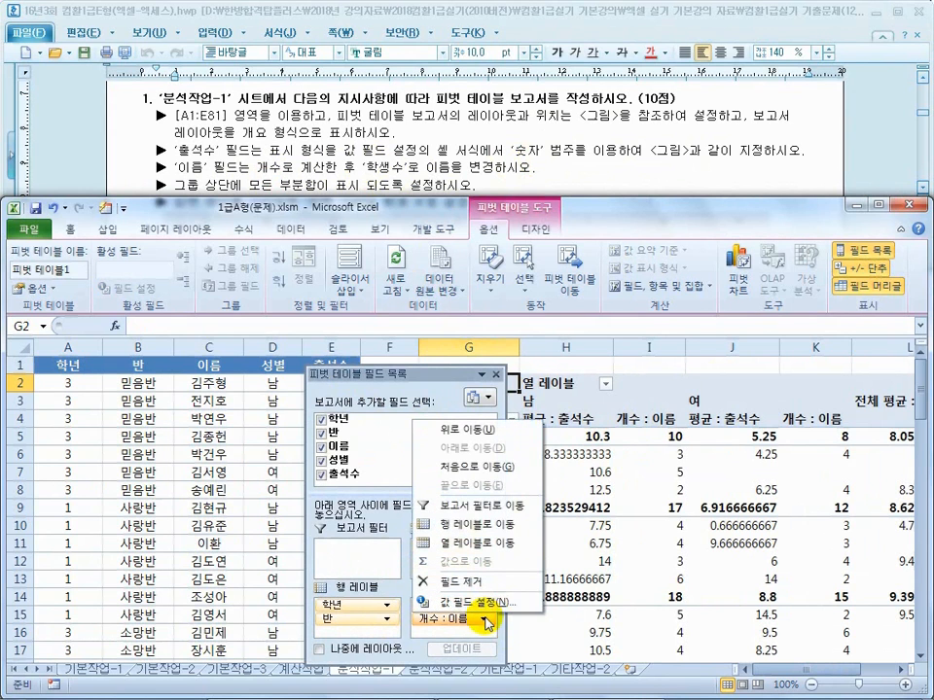
left_click(495, 602)
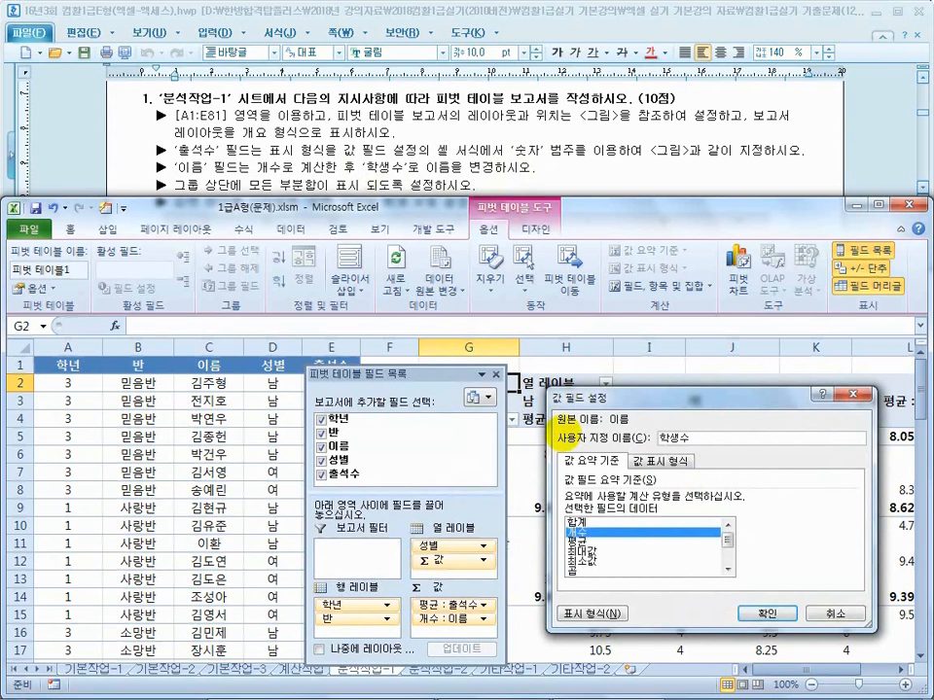
left_click(757, 616)
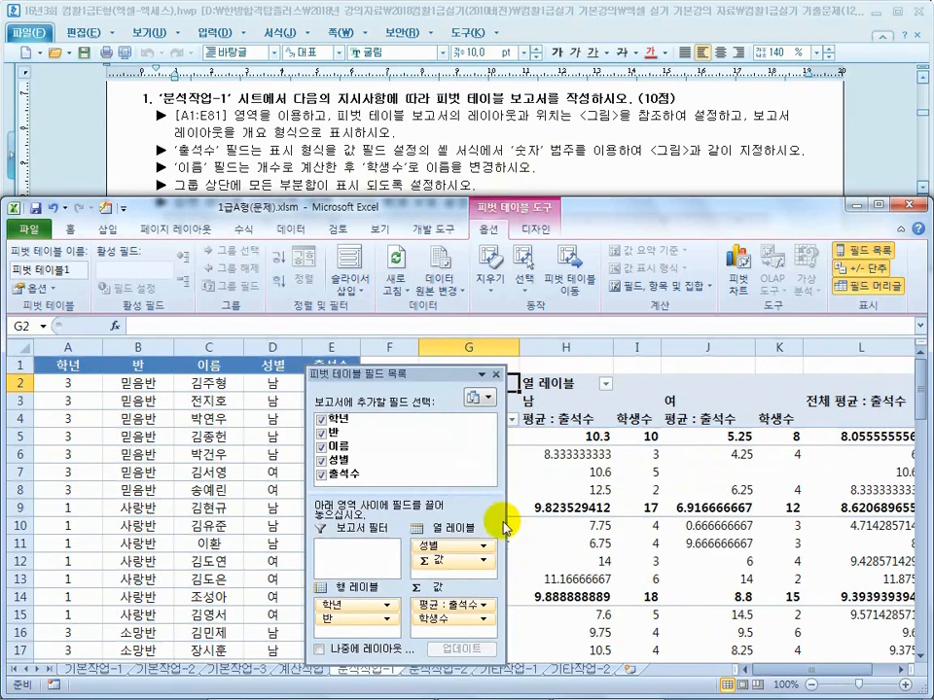
left_click_drag(425, 377, 322, 377)
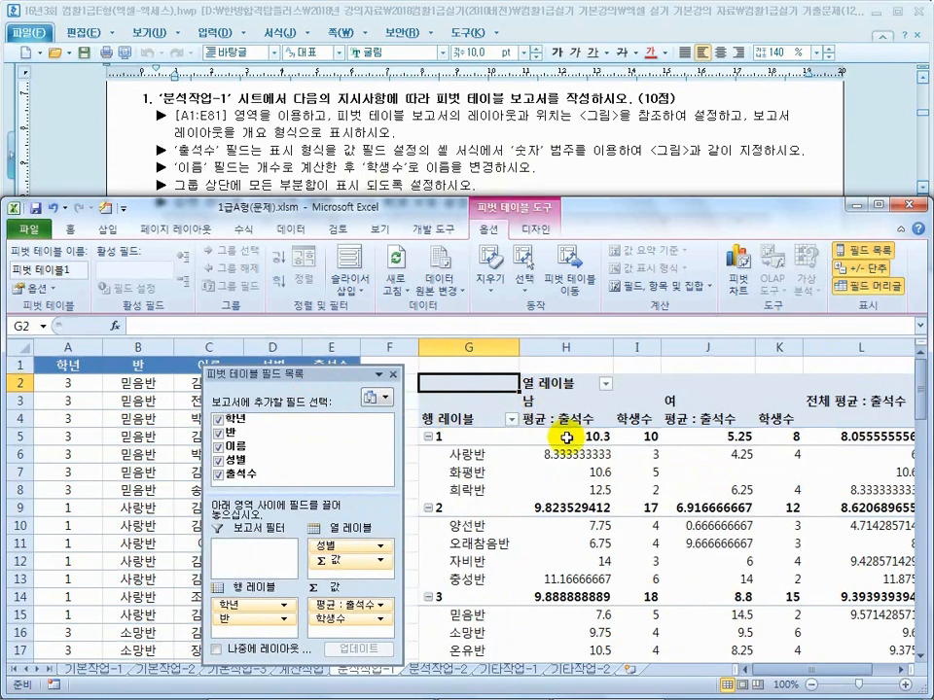
- Check the required report layout in the problem document and show the pivot table in outline form (개요 형식)
left_click_drag(238, 132, 326, 134)
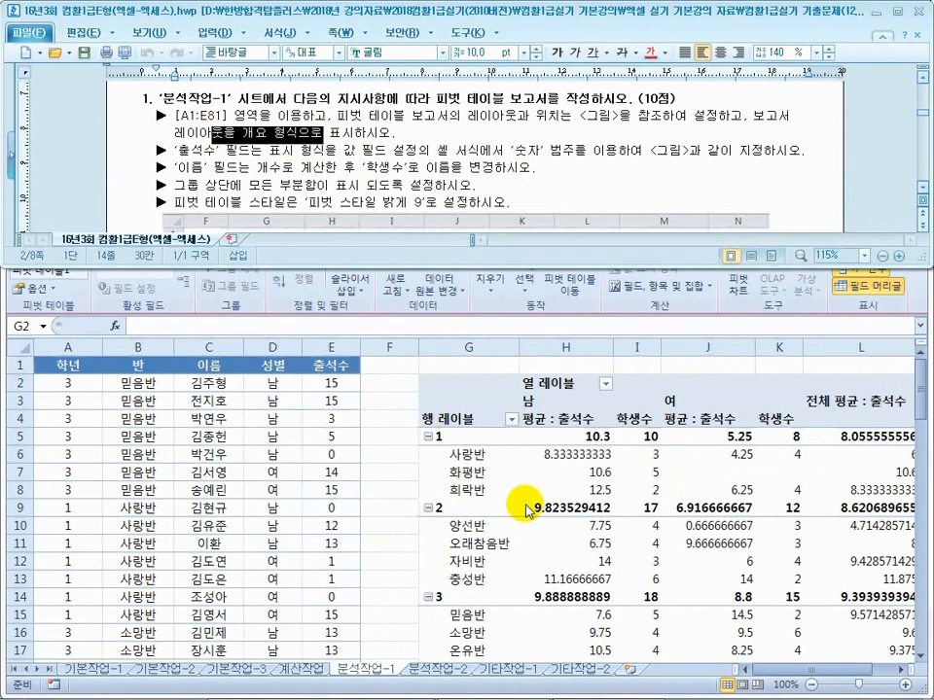
left_click(518, 498)
left_click(533, 230)
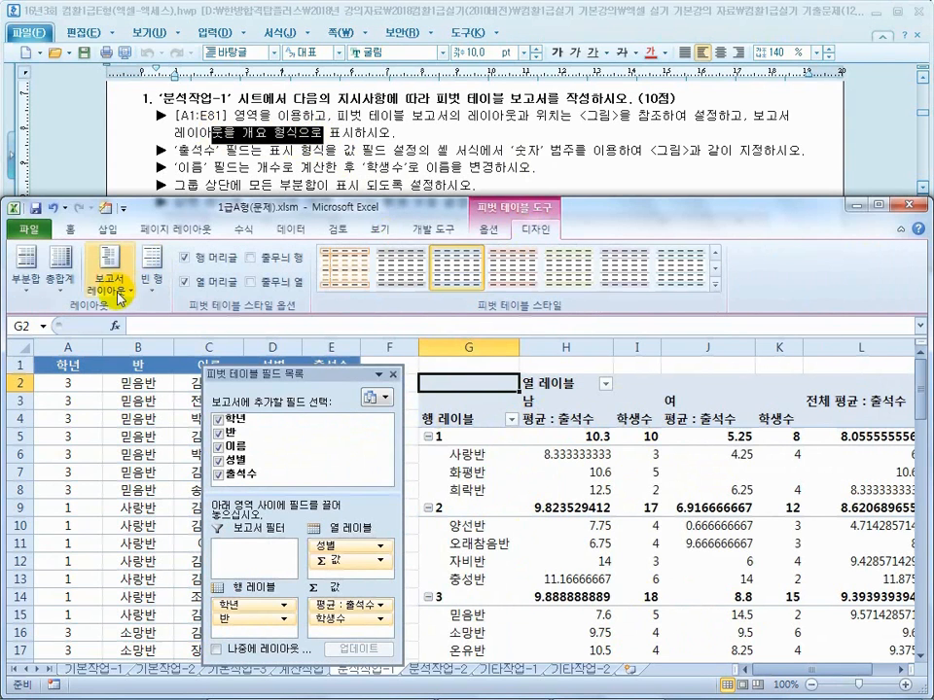
left_click(109, 274)
left_click(131, 356)
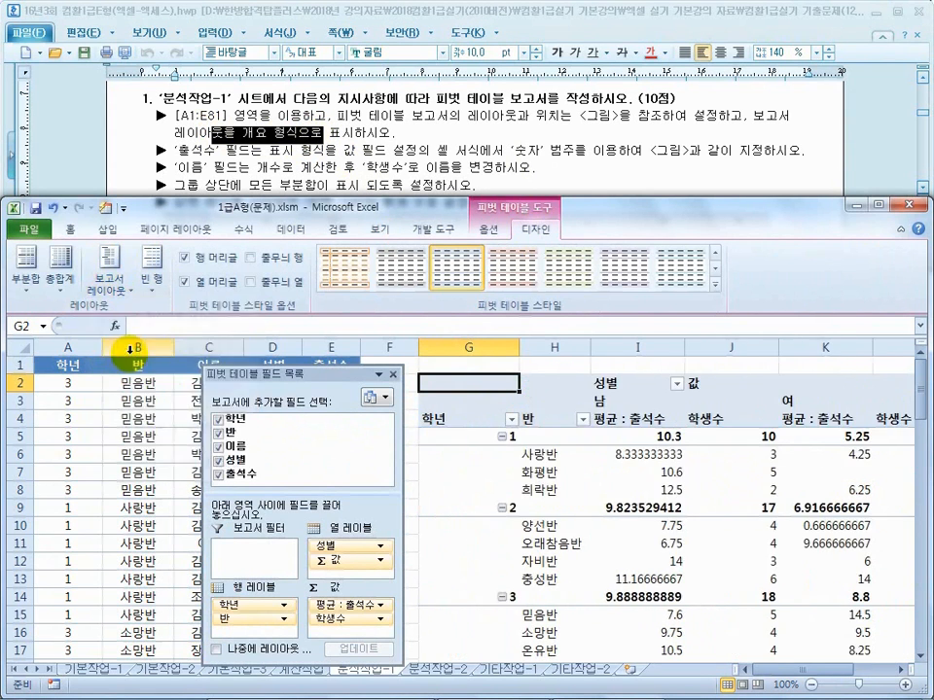
left_click(587, 462)
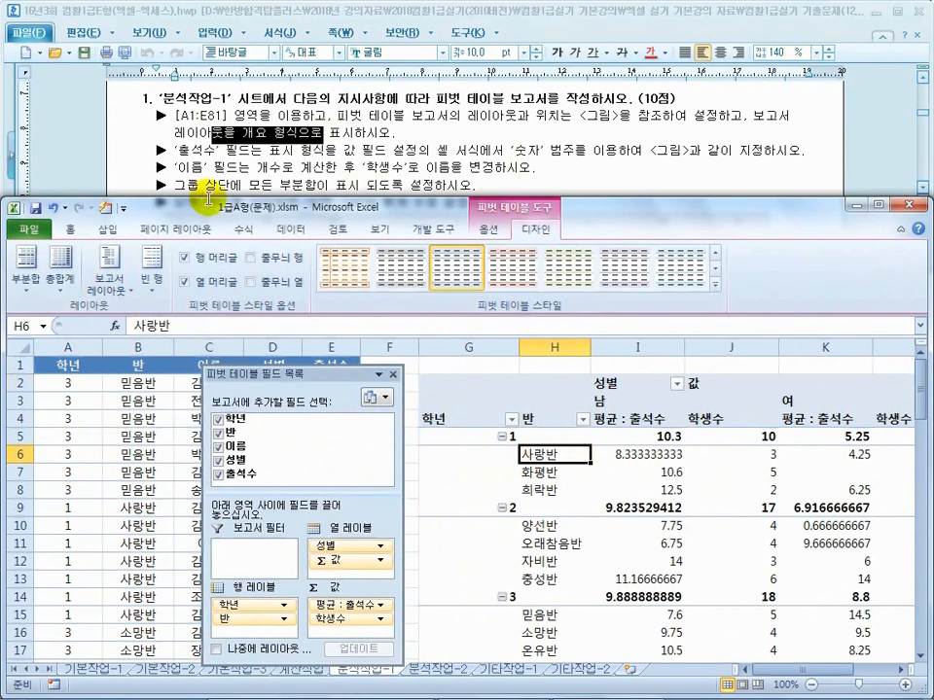
- Examine the instruction on subtotals above each group and compare the report's group rows with the finished picture
left_click(271, 156)
scroll(246, 163, "down", 2)
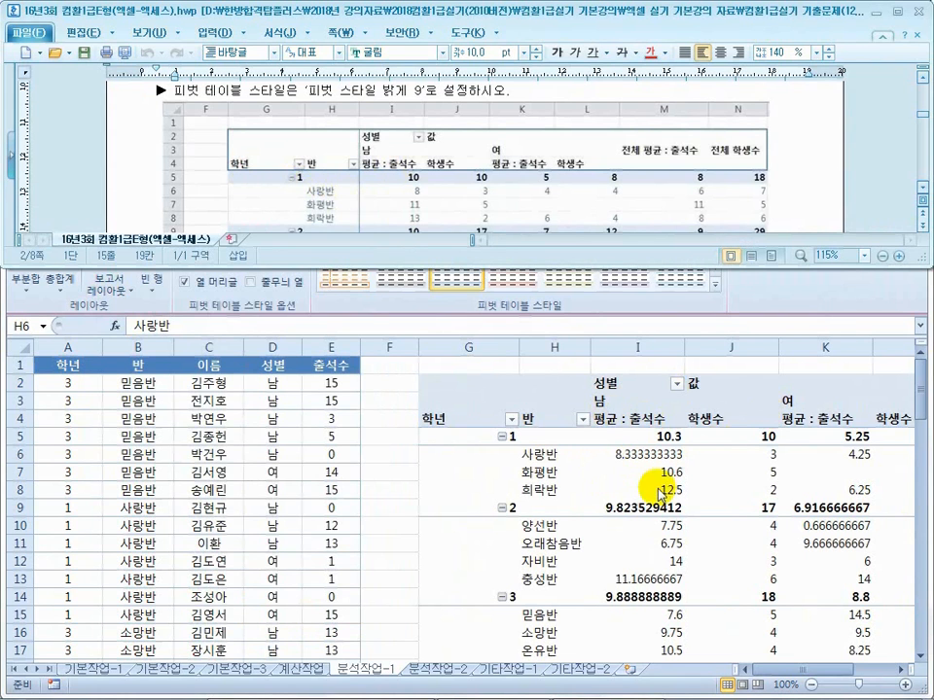
left_click(646, 459)
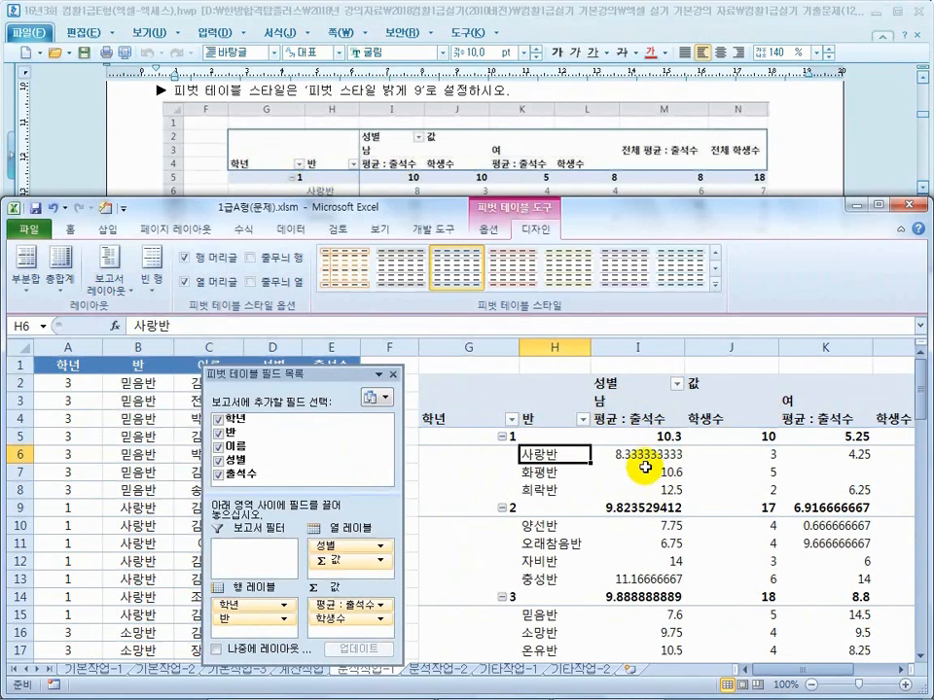
left_click(399, 130)
scroll(412, 181, "up", 3)
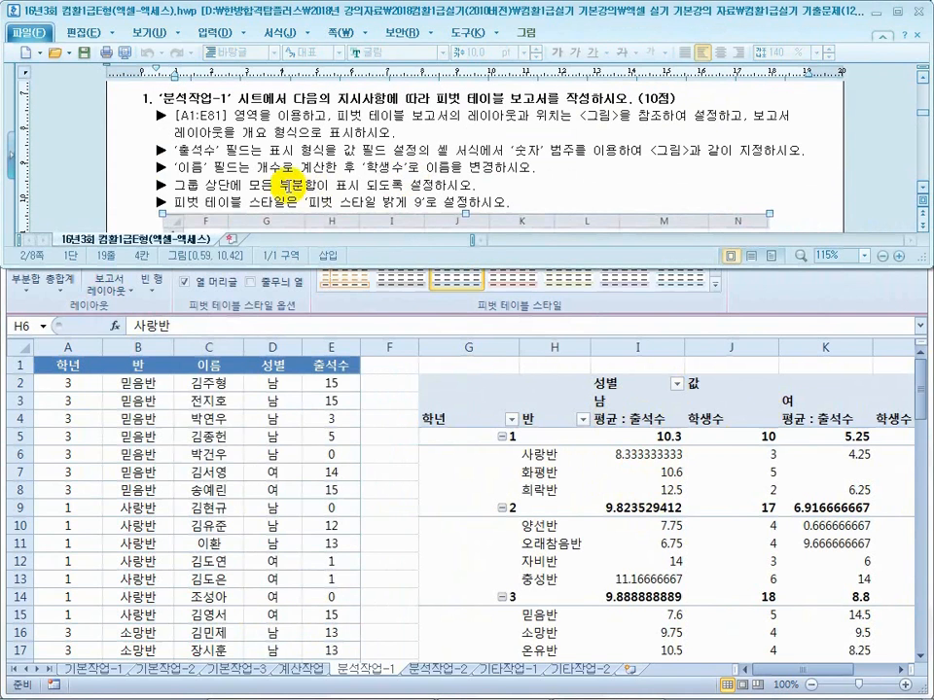
left_click_drag(206, 185, 394, 185)
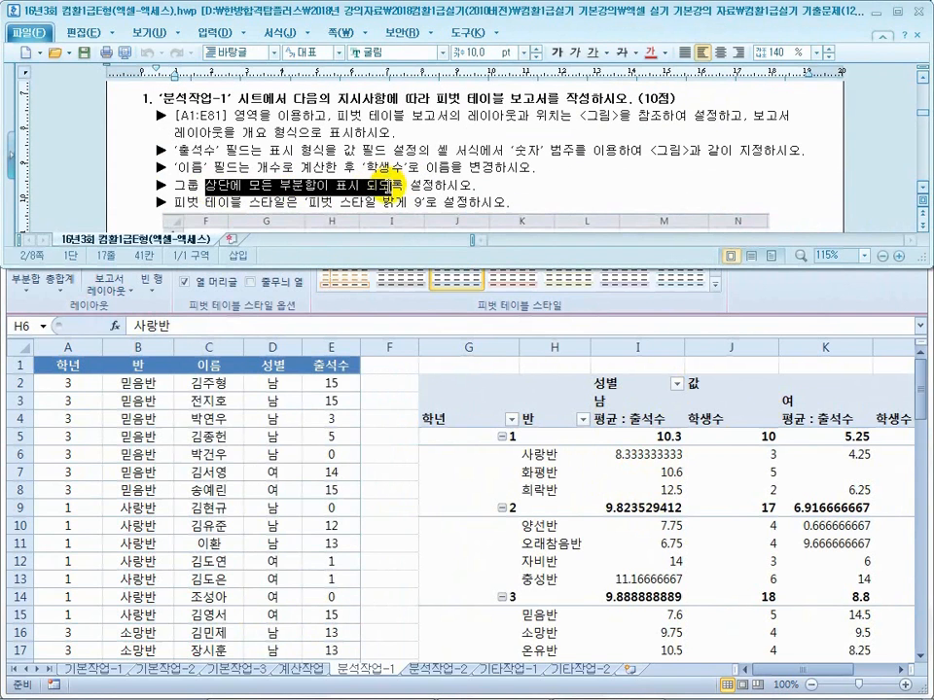
left_click(637, 485)
left_click_drag(668, 437, 861, 439)
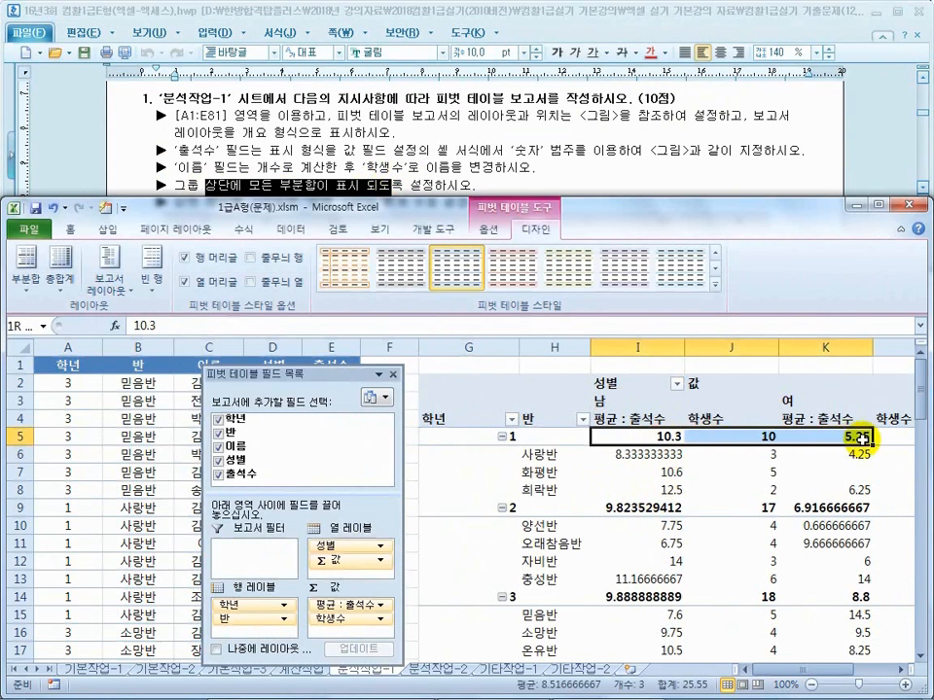
left_click(730, 526)
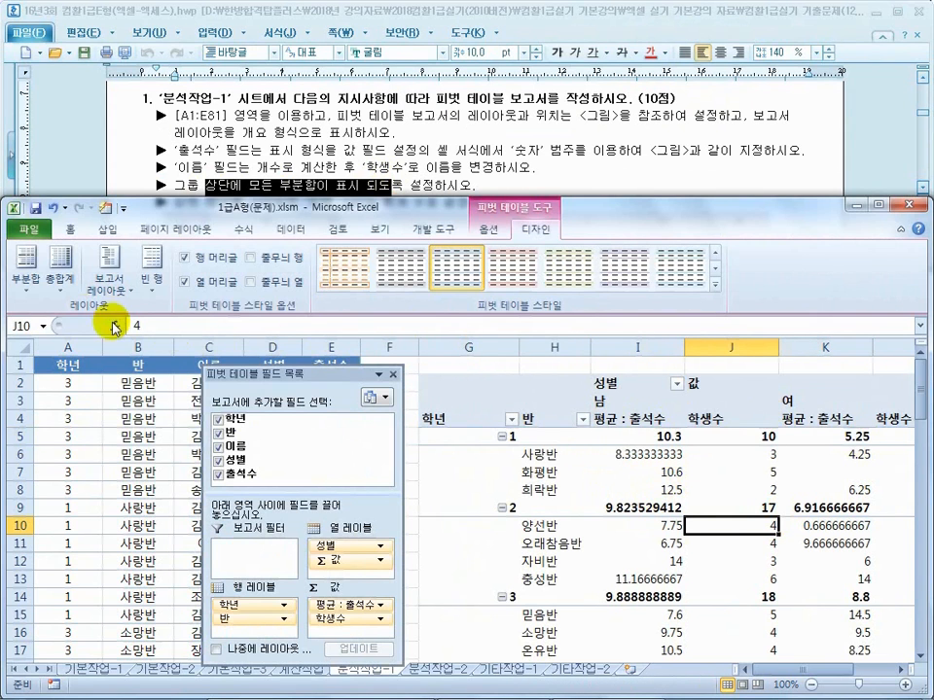
- Show all pivot table subtotals at the top of each group (그룹 상단에 모든 부분합 표시)
left_click(29, 284)
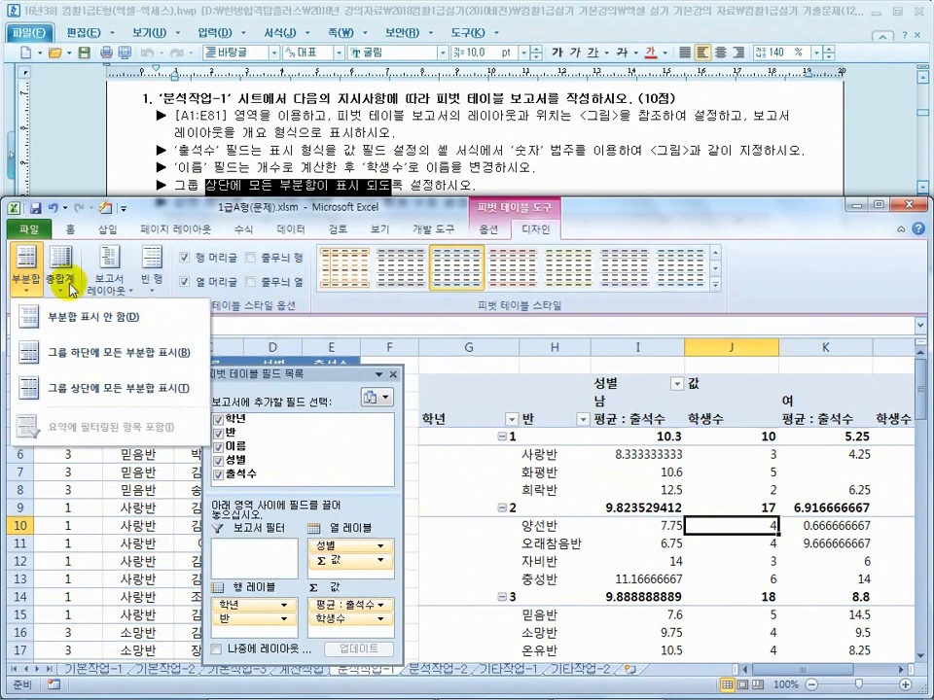
left_click(80, 387)
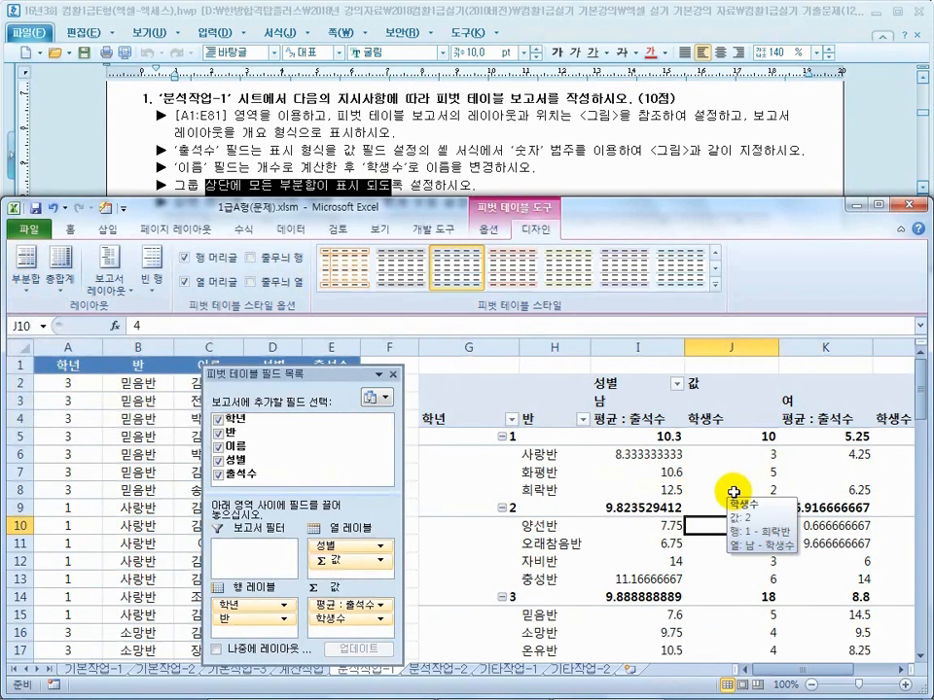
left_click(316, 185)
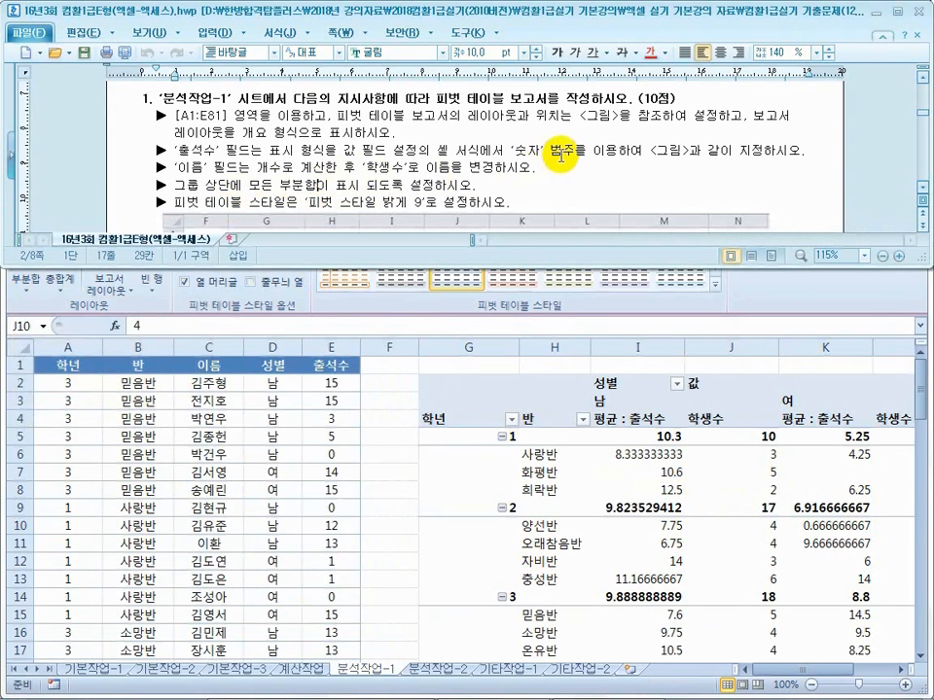
- Examine the 출석수 field's number format instruction in the problem document and the matching average value in the report
left_click_drag(562, 153, 352, 146)
left_click_drag(202, 151, 297, 149)
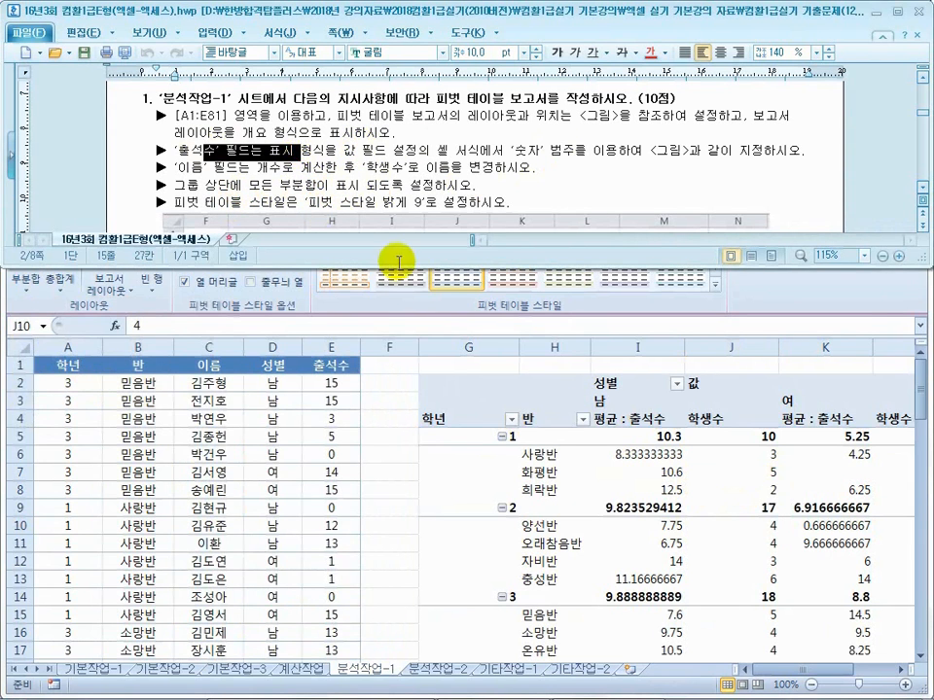
left_click(658, 451)
left_click(658, 454)
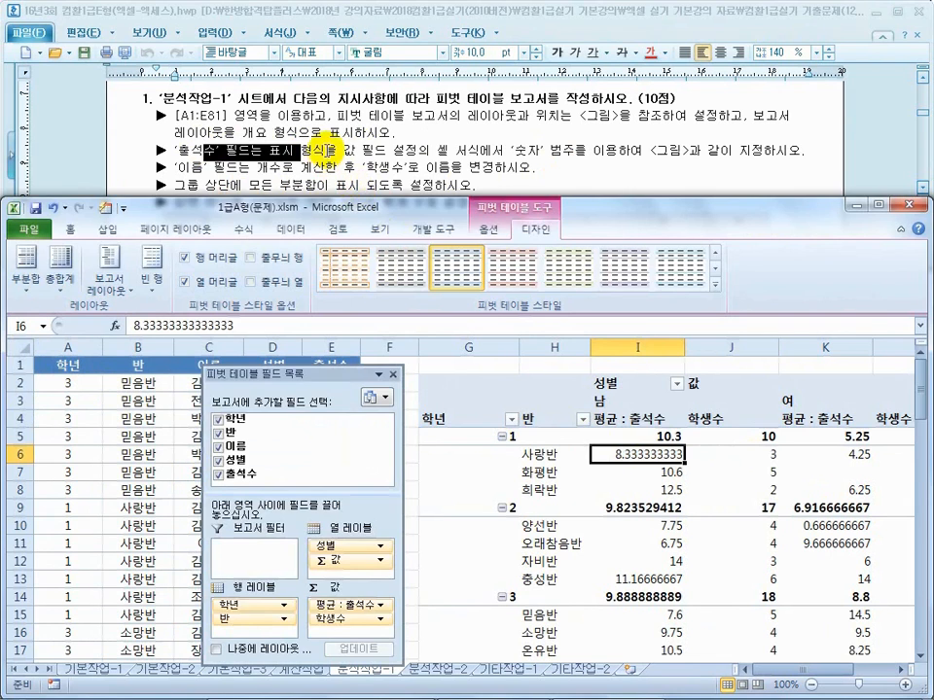
left_click_drag(327, 150, 445, 150)
left_click(452, 158)
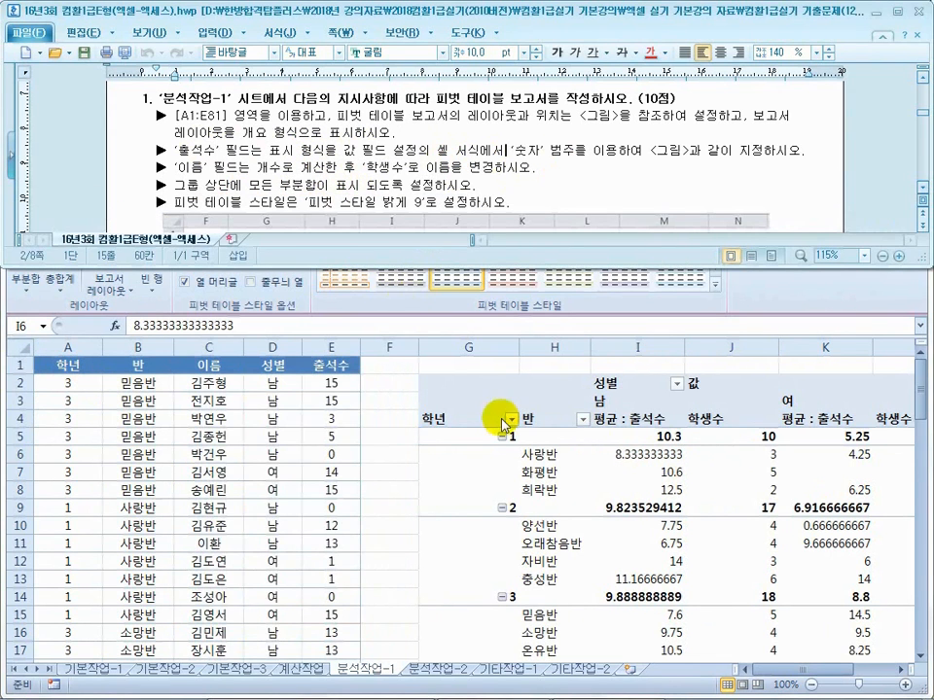
- Set the number format of the 평균 : 출석수 value field to the 숫자 category with 0 decimal places, consulting the finished picture
left_click(621, 537)
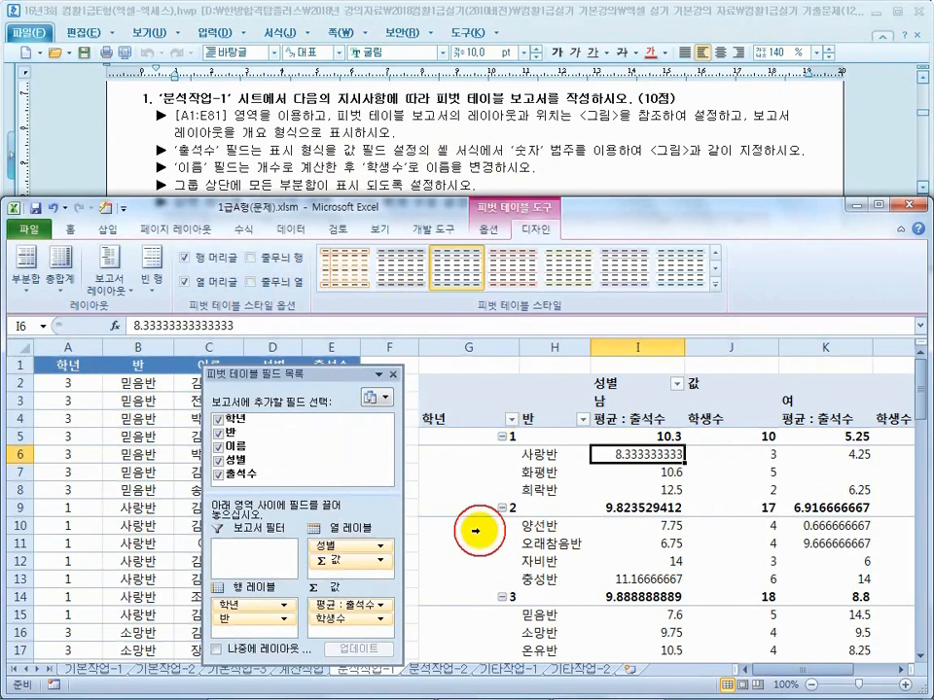
left_click(380, 609)
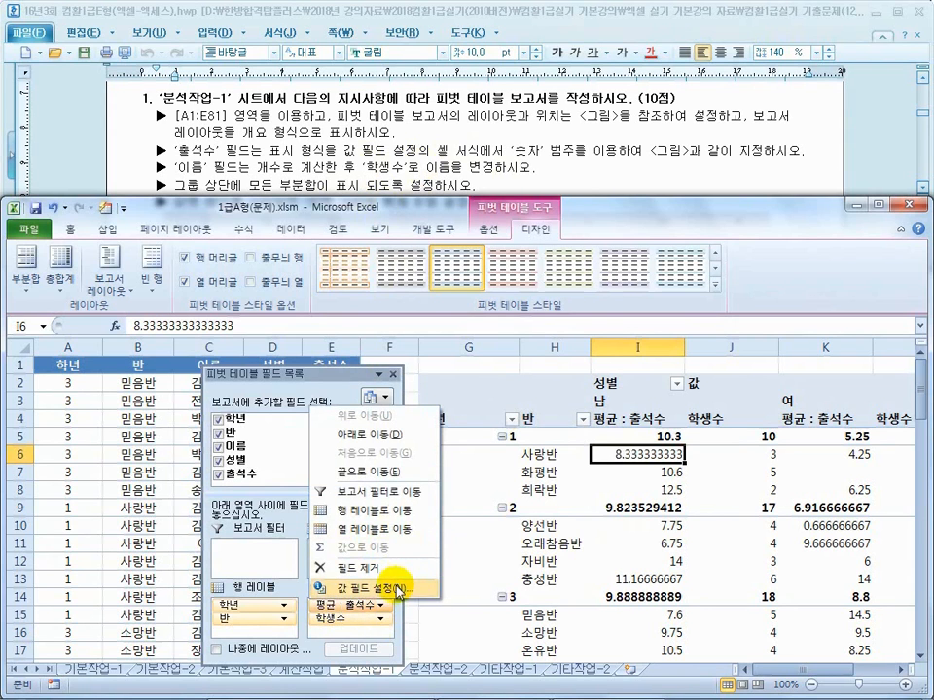
left_click(397, 589)
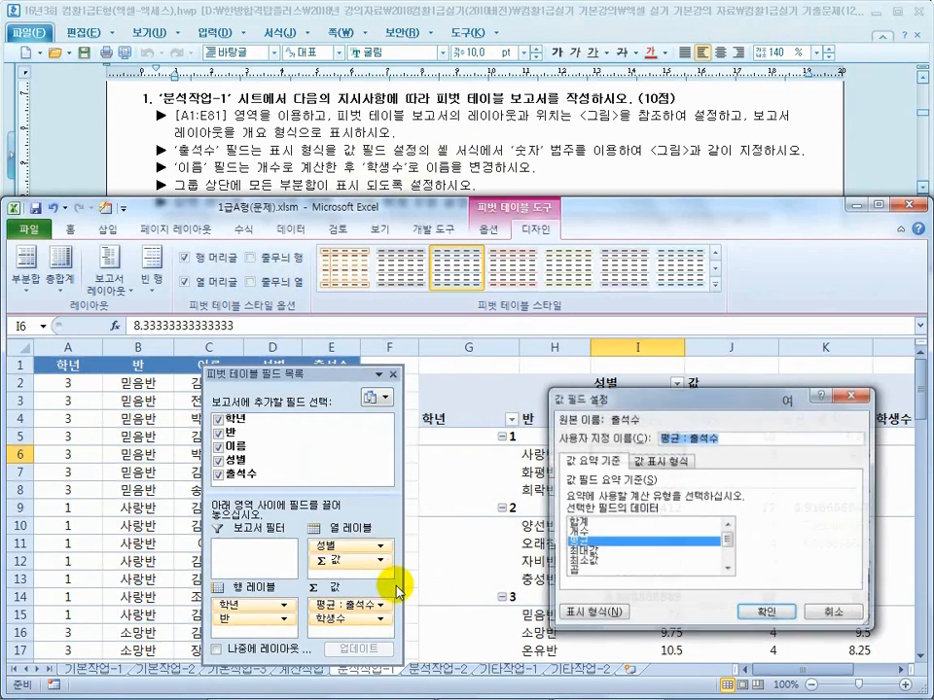
left_click(580, 616)
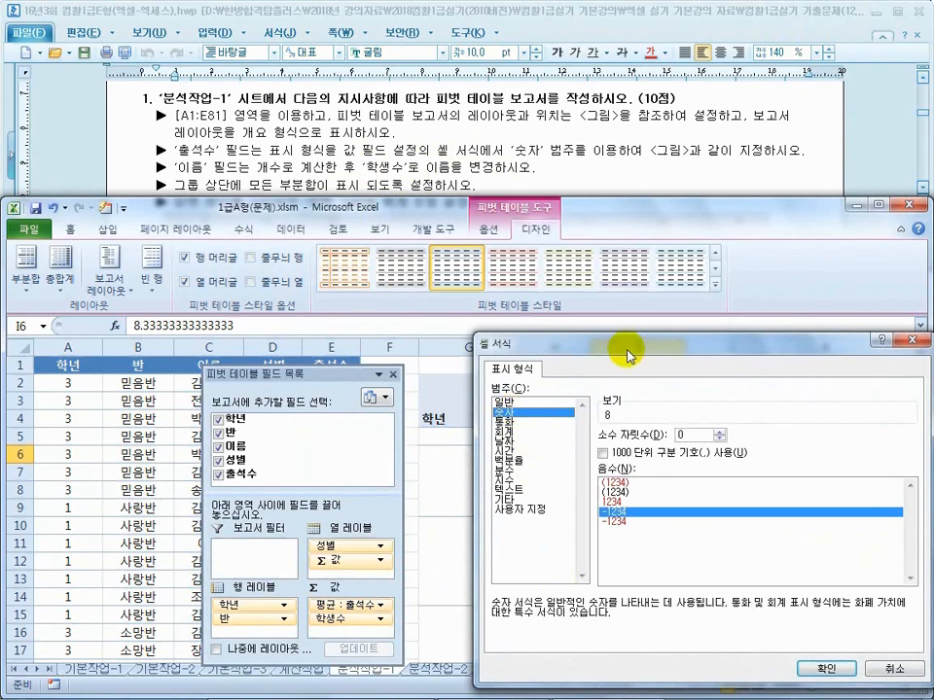
left_click_drag(635, 347, 373, 312)
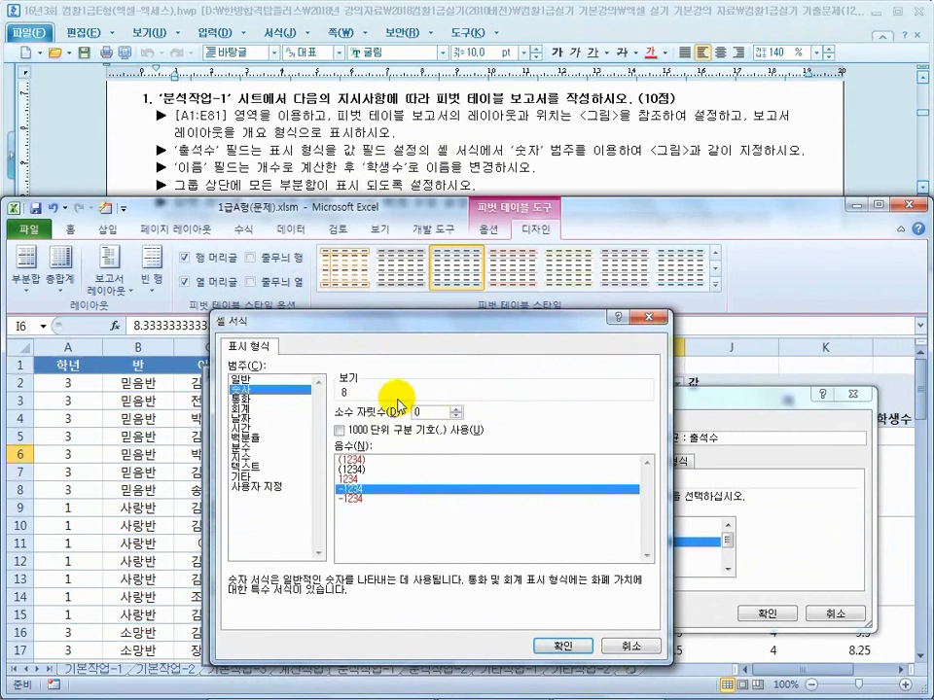
left_click(371, 109)
scroll(480, 168, "down", 2)
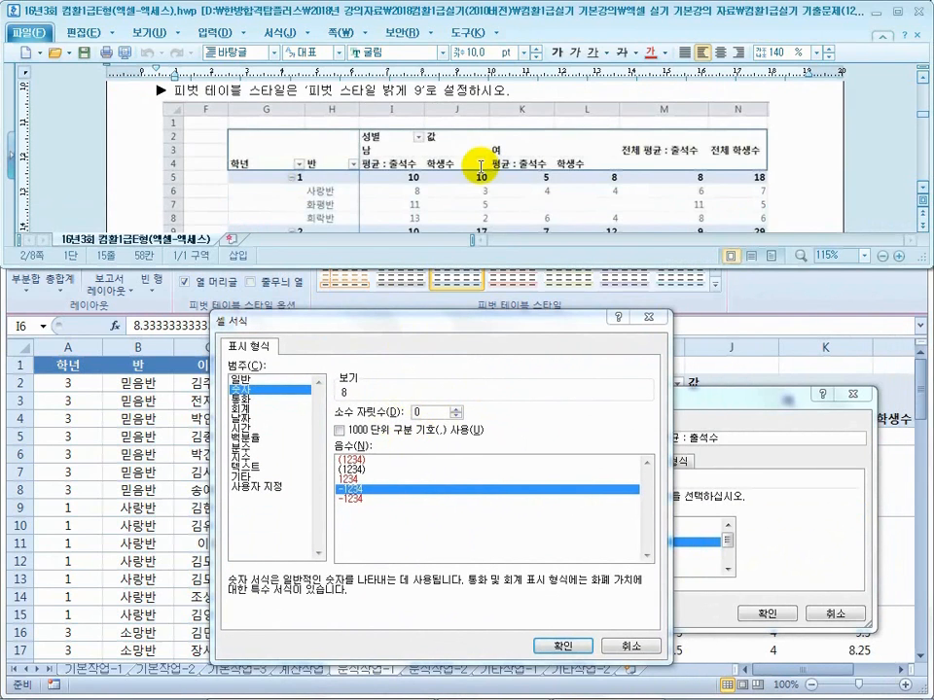
left_click(416, 413)
type("1")
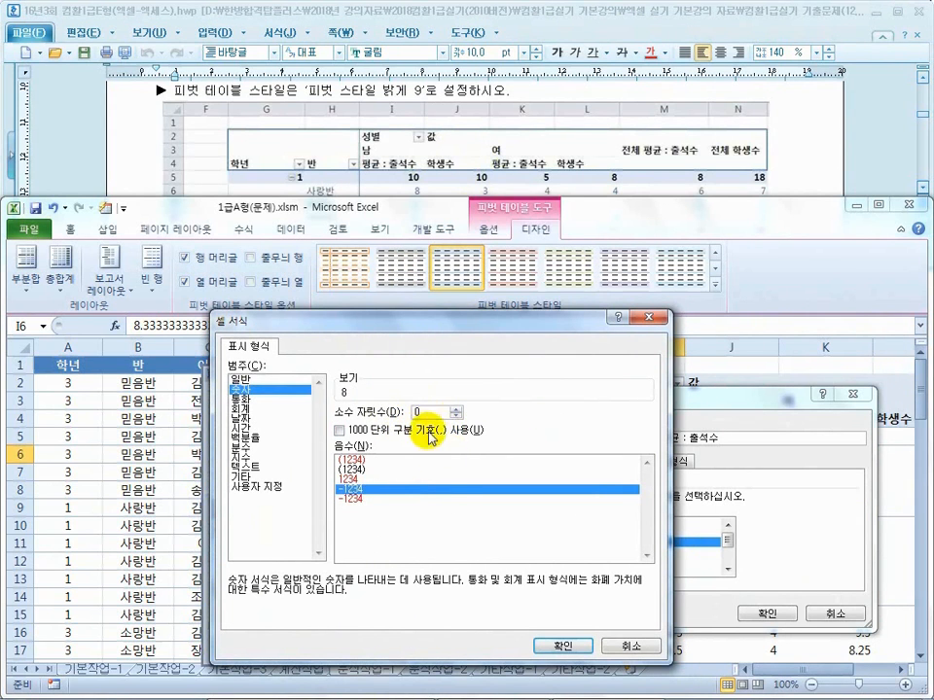
left_click(563, 647)
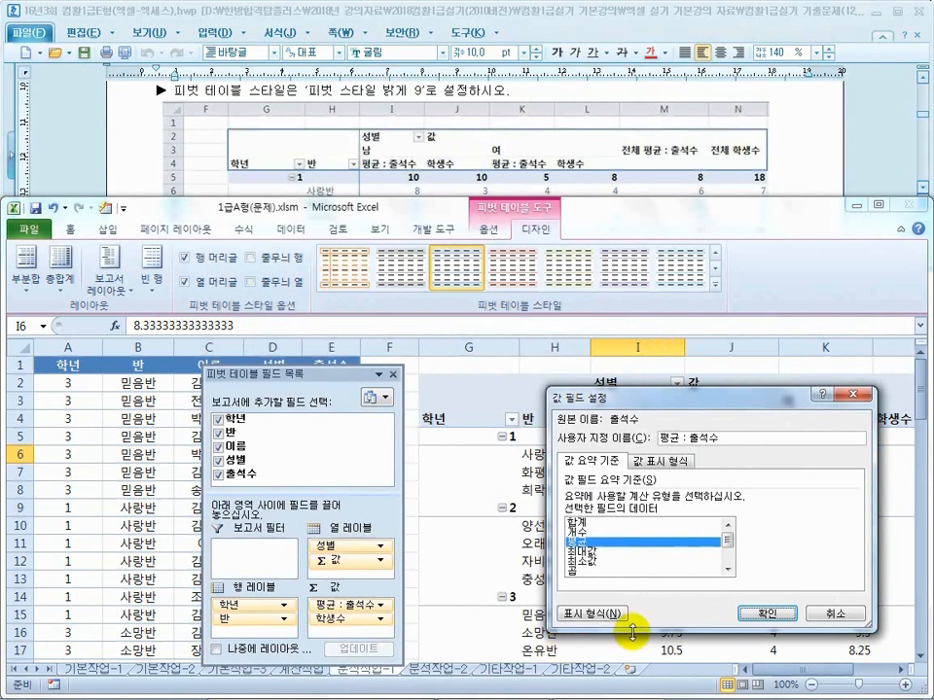
left_click(769, 617)
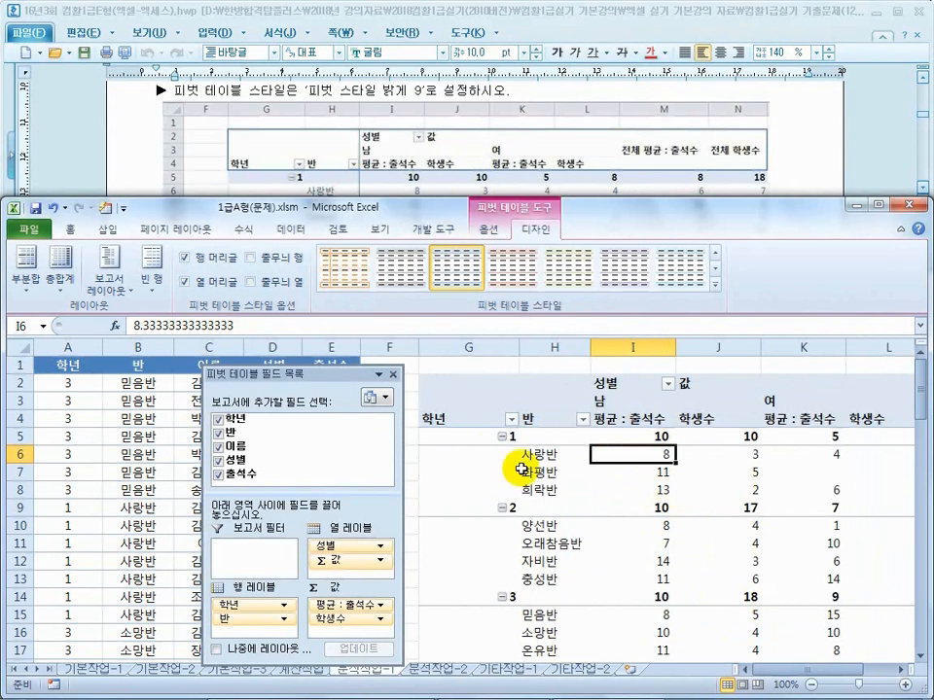
- Reread the 출석수 format instruction and check the required pivot table style in the problem document
left_click(421, 118)
scroll(408, 155, "up", 3)
left_click_drag(281, 152, 547, 153)
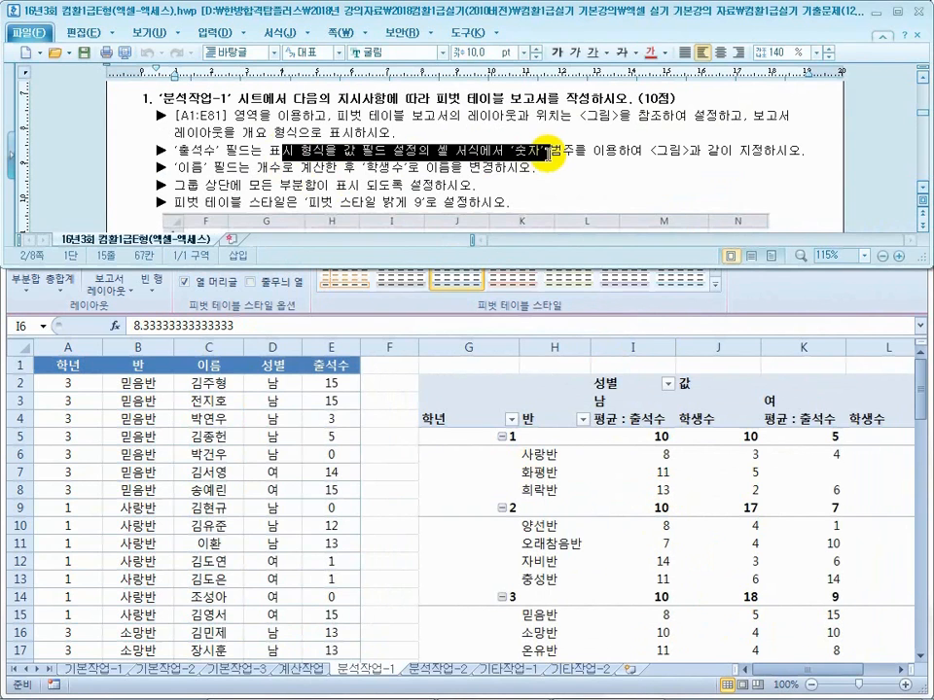
left_click_drag(206, 151, 313, 151)
left_click(334, 165)
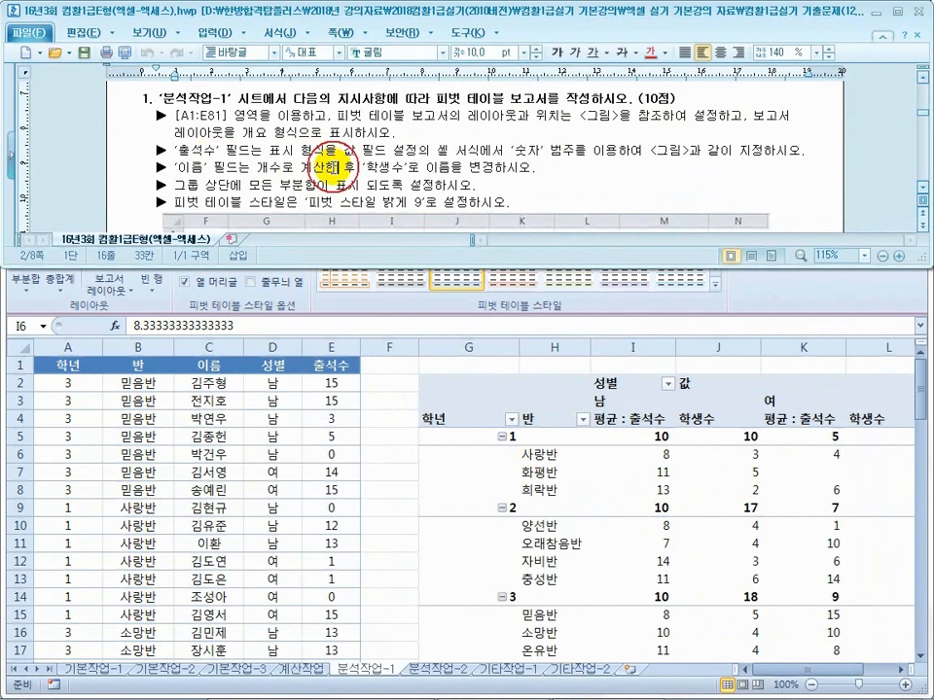
left_click_drag(321, 200, 442, 203)
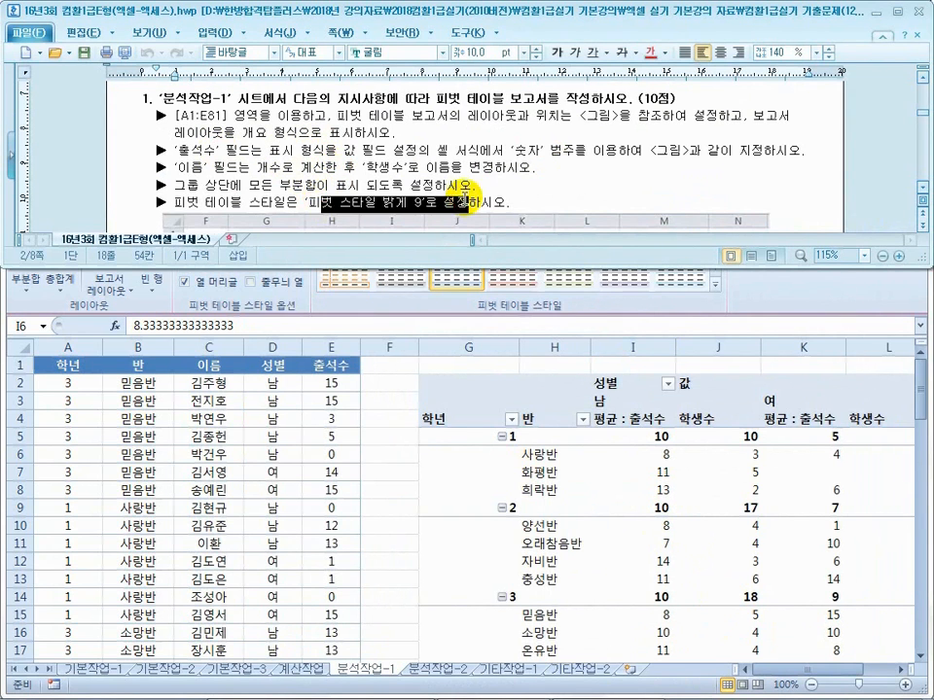
- Maximize the workbook window and apply the style 피벗 스타일 밝게 9 to the pivot table
left_click(505, 534)
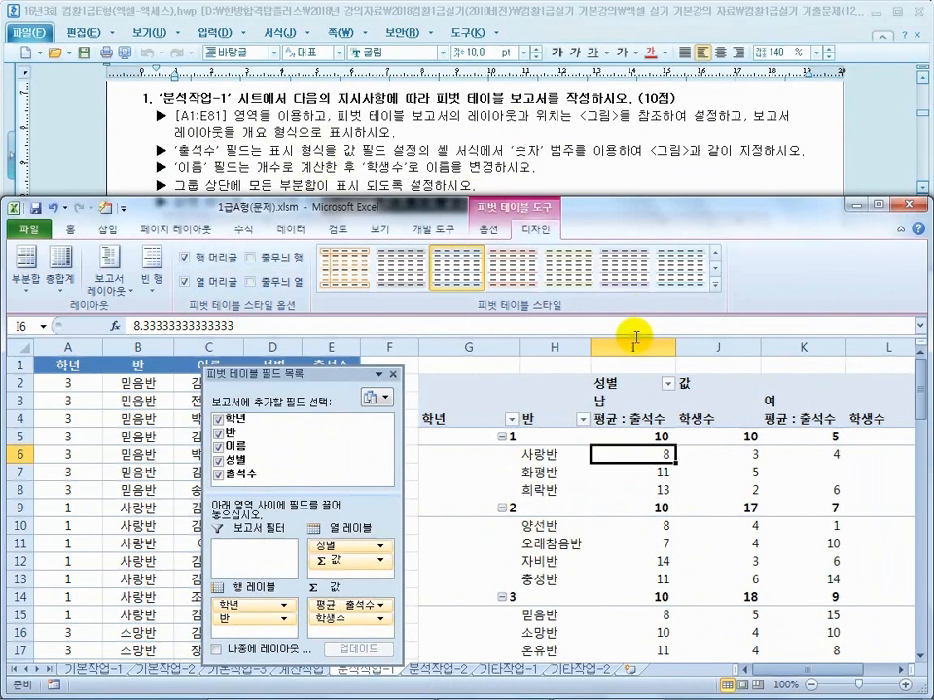
double_click(647, 206)
left_click(708, 86)
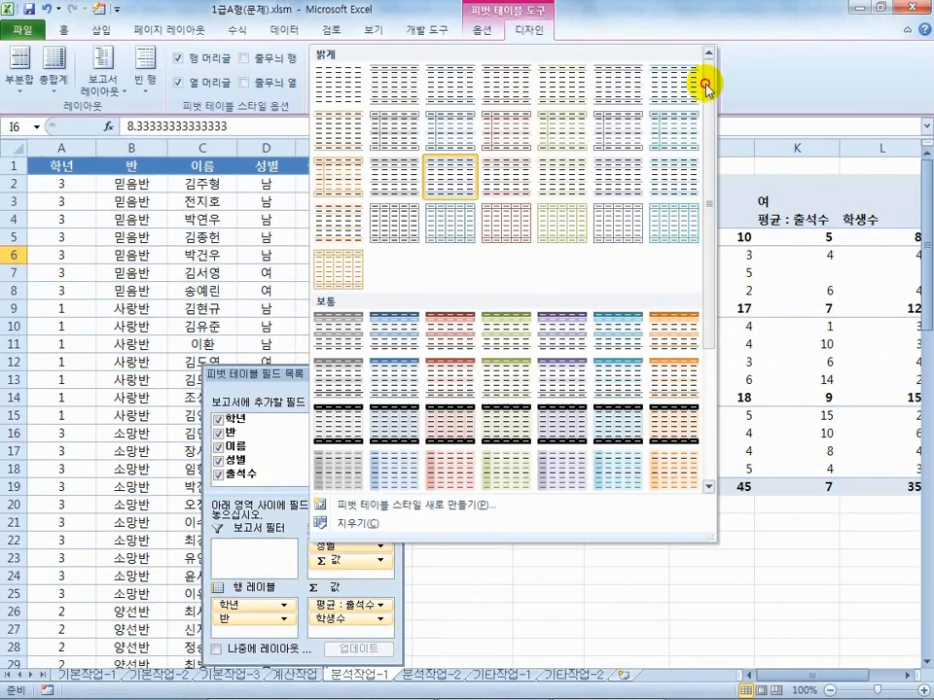
left_click(535, 32)
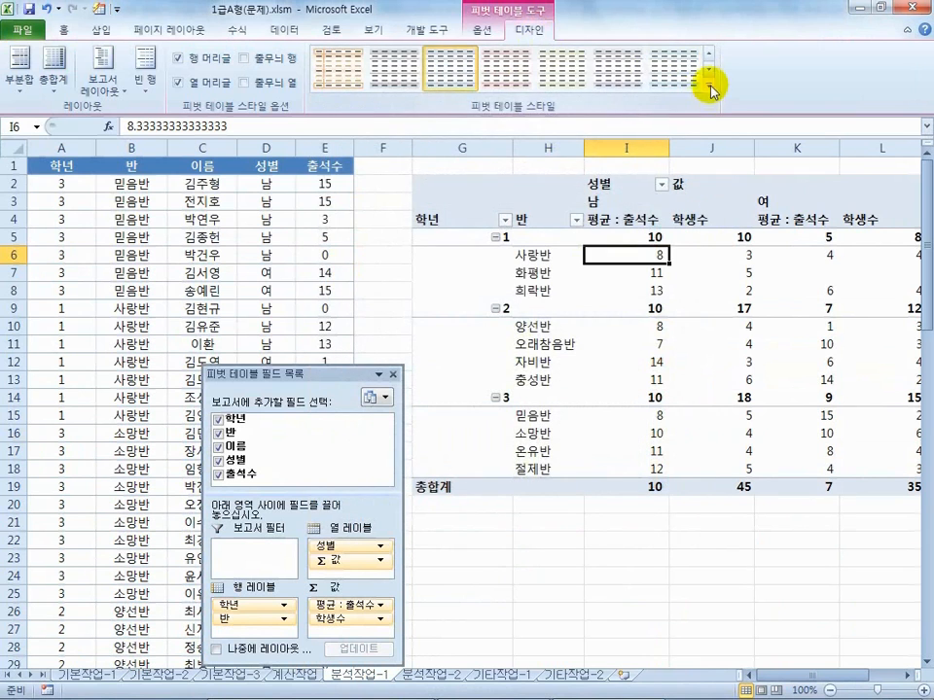
left_click(707, 87)
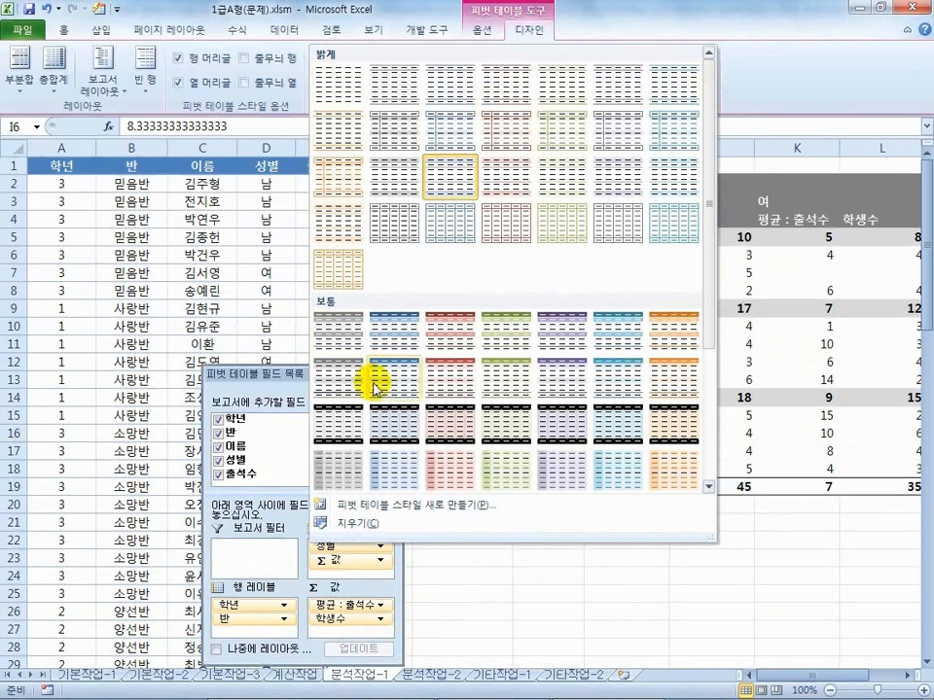
left_click(450, 144)
left_click_drag(625, 362, 626, 344)
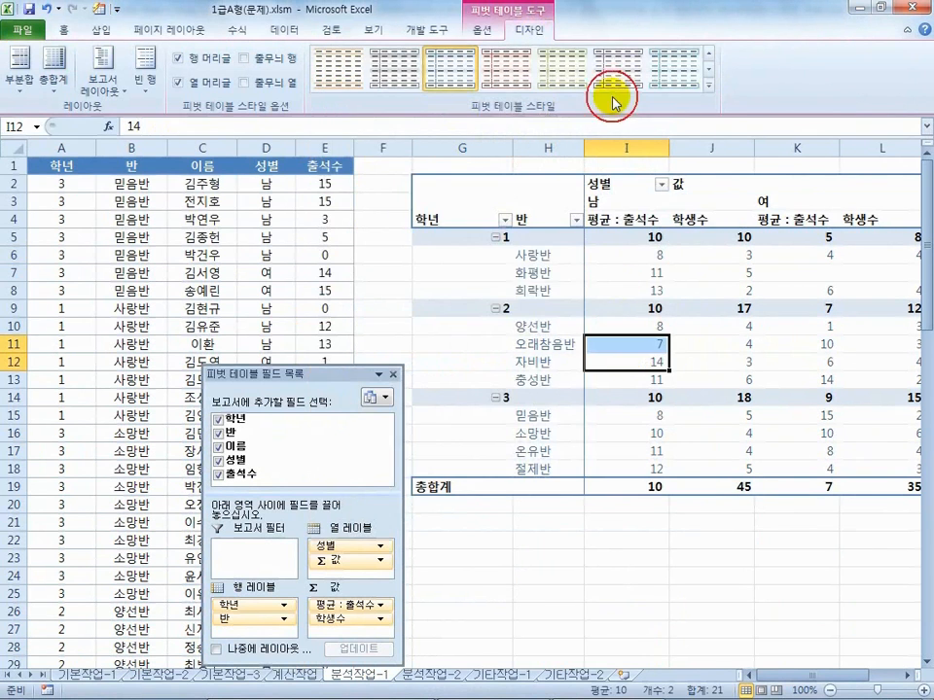
- Restore the smaller workbook window and compare the report's headings, upper group rows and total columns with the finished picture
double_click(618, 12)
left_click(522, 150)
scroll(521, 158, "down", 2)
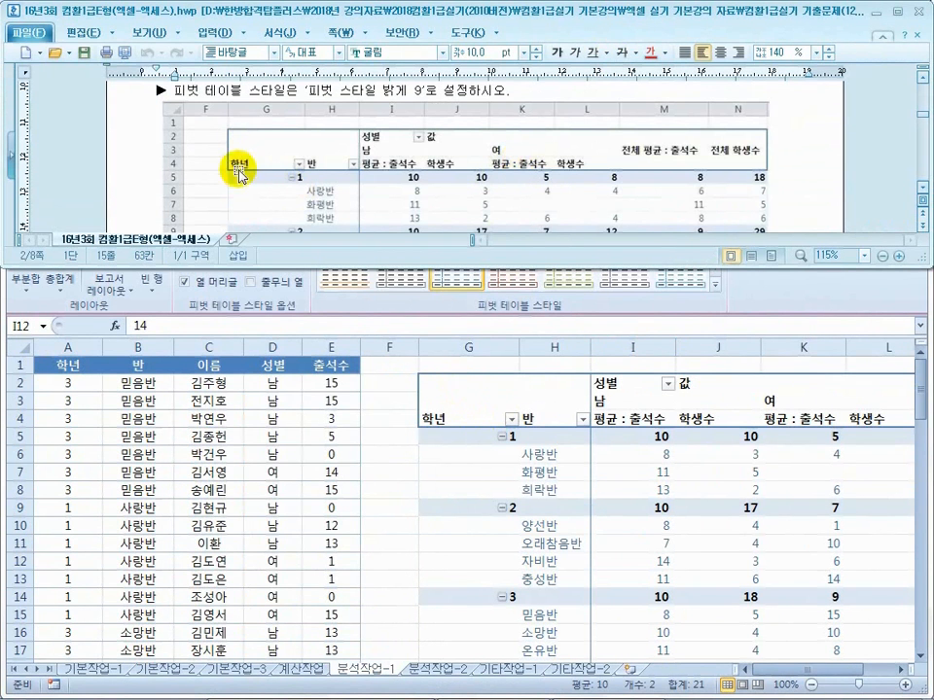
left_click(438, 418)
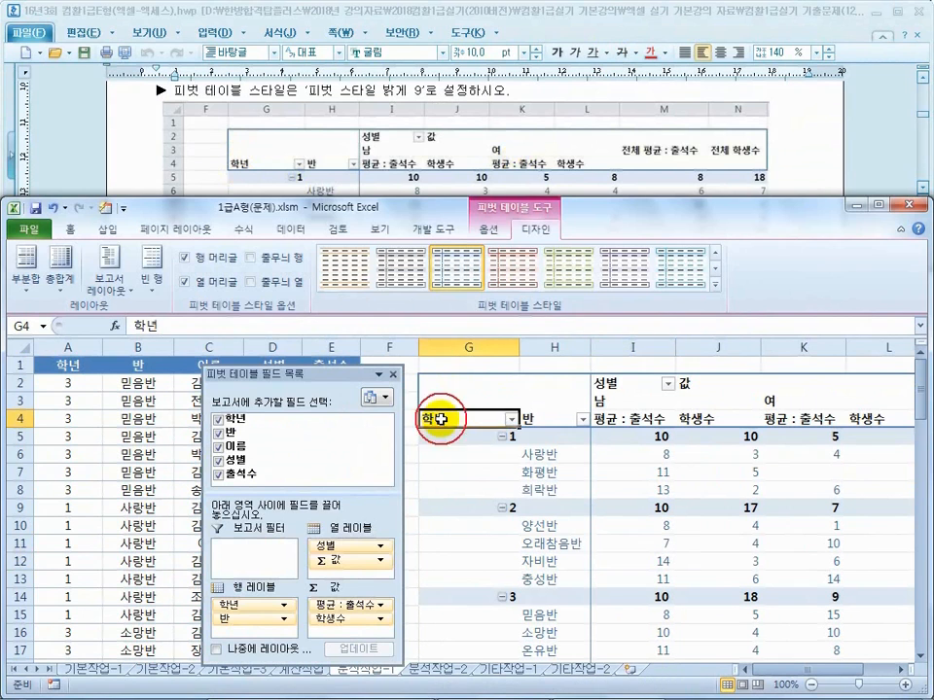
left_click(319, 150)
scroll(355, 199, "down", 1)
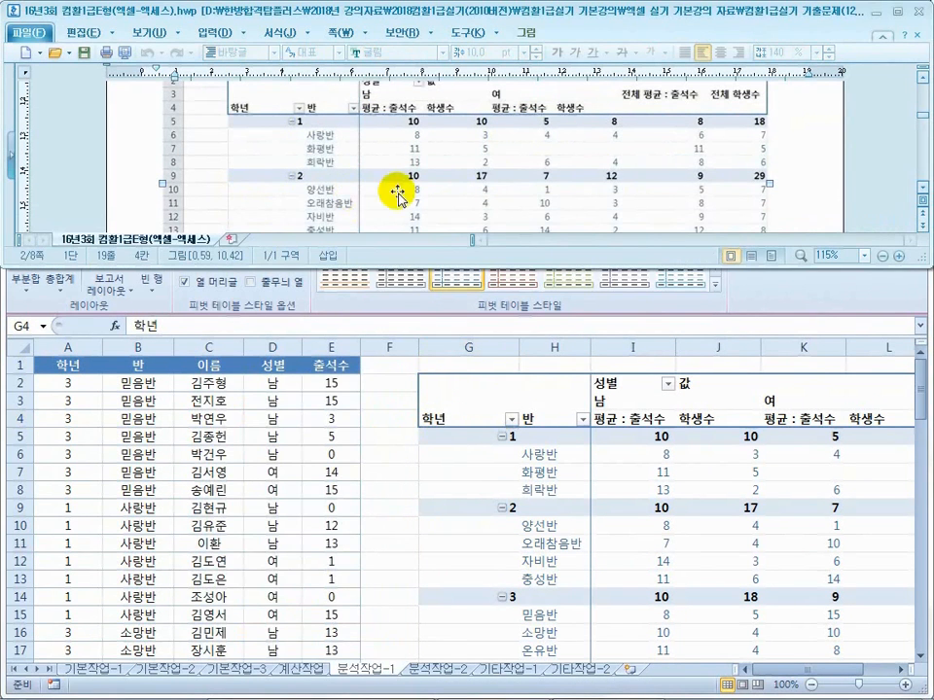
left_click(814, 537)
left_click_drag(838, 672, 884, 673)
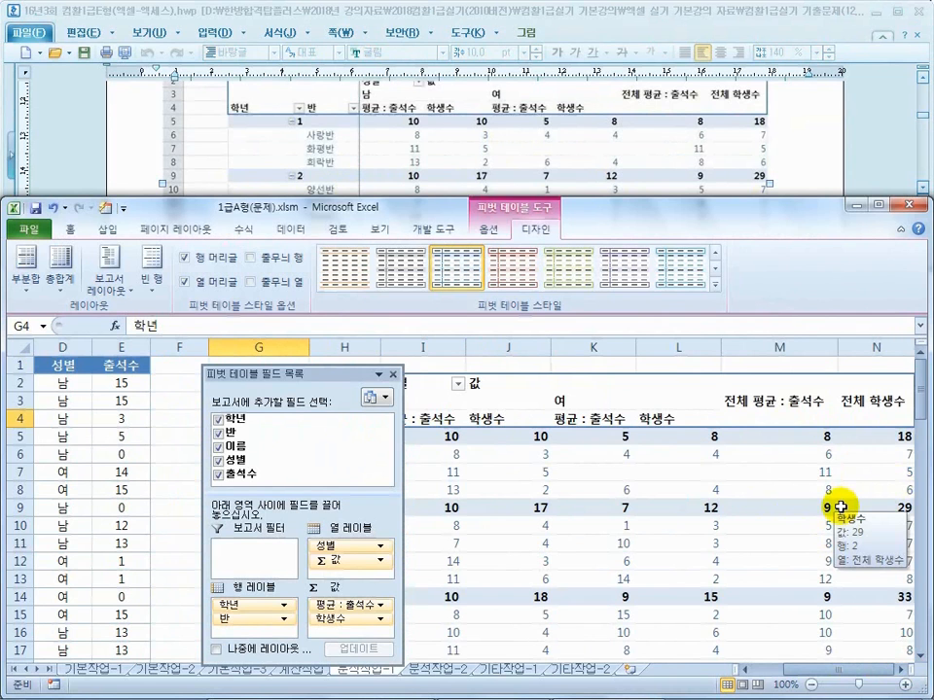
- Compare the lower rows of the report, down to the 총합계 row, with the finished picture
scroll(835, 505, "down", 3)
left_click(489, 142)
scroll(490, 146, "down", 3)
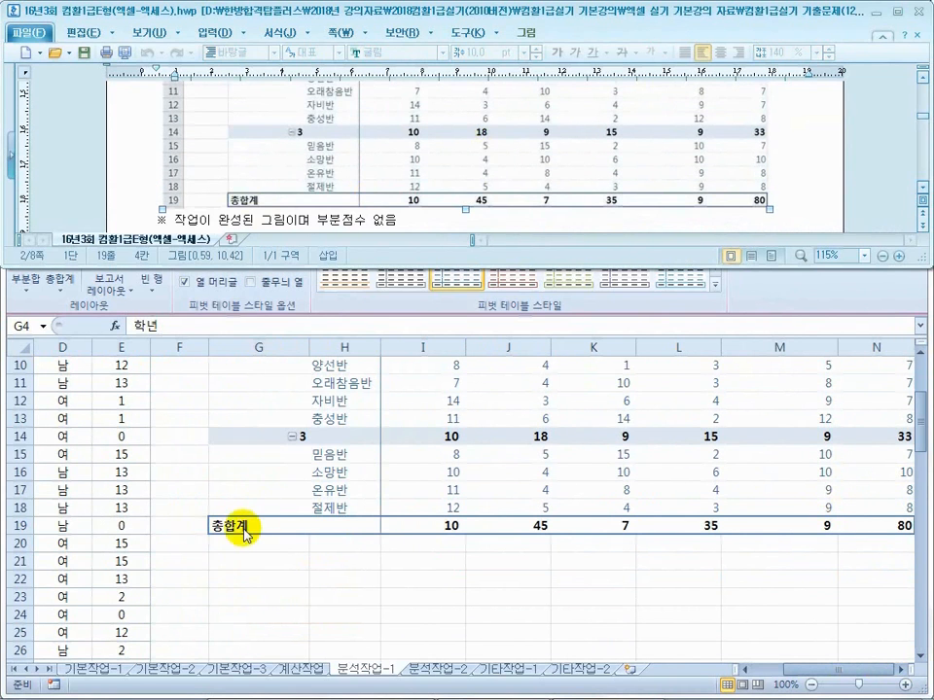
left_click(764, 550)
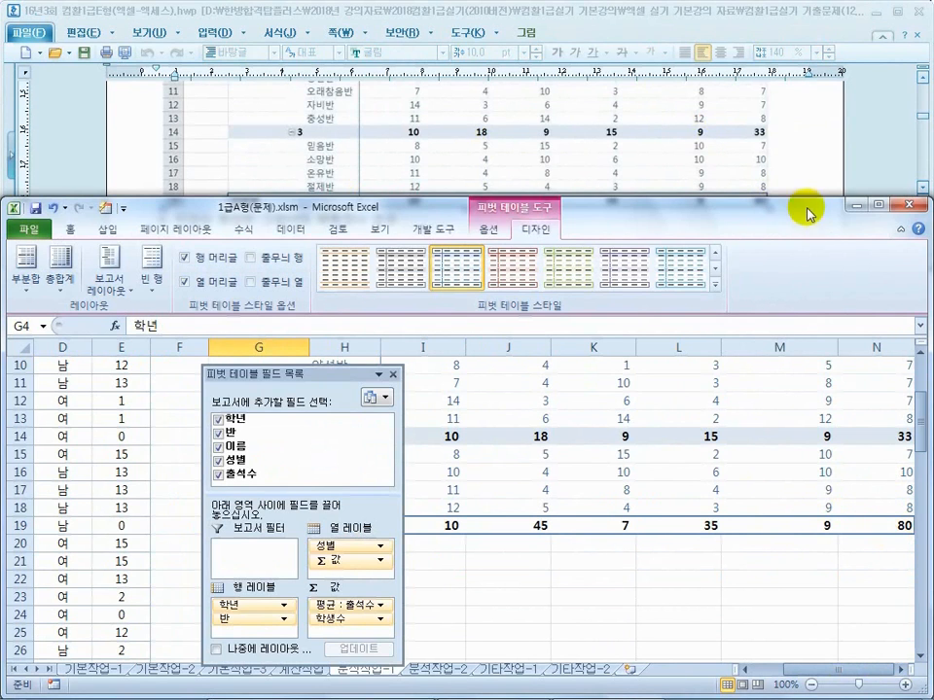
- Return to the top of the picture and the report, and move the field list clear of the row labels
left_click(747, 166)
scroll(746, 167, "up", 5)
left_click(765, 553)
scroll(764, 554, "up", 3)
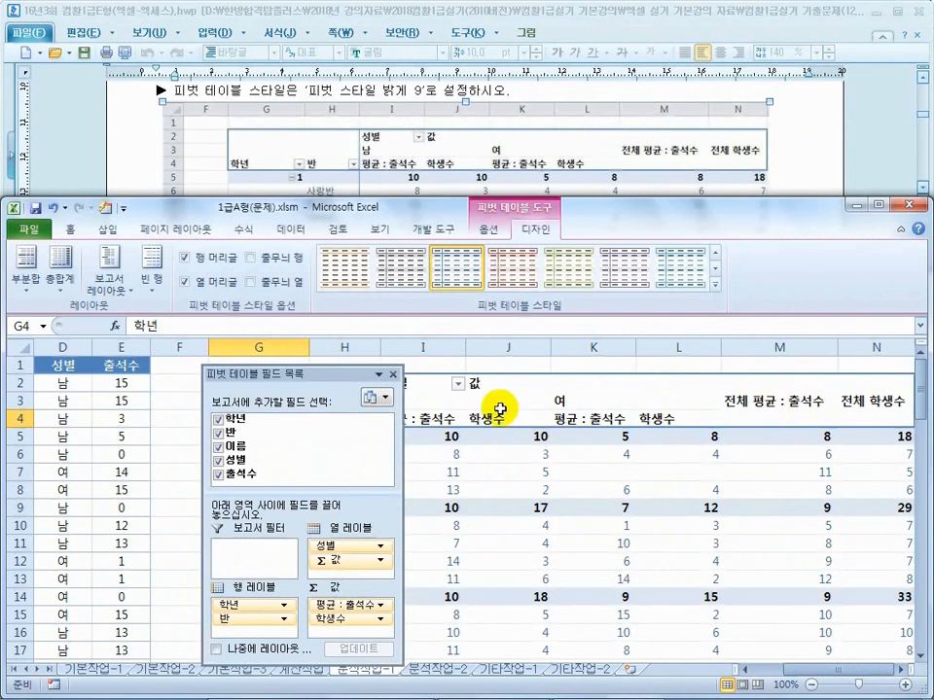
left_click_drag(323, 375, 738, 392)
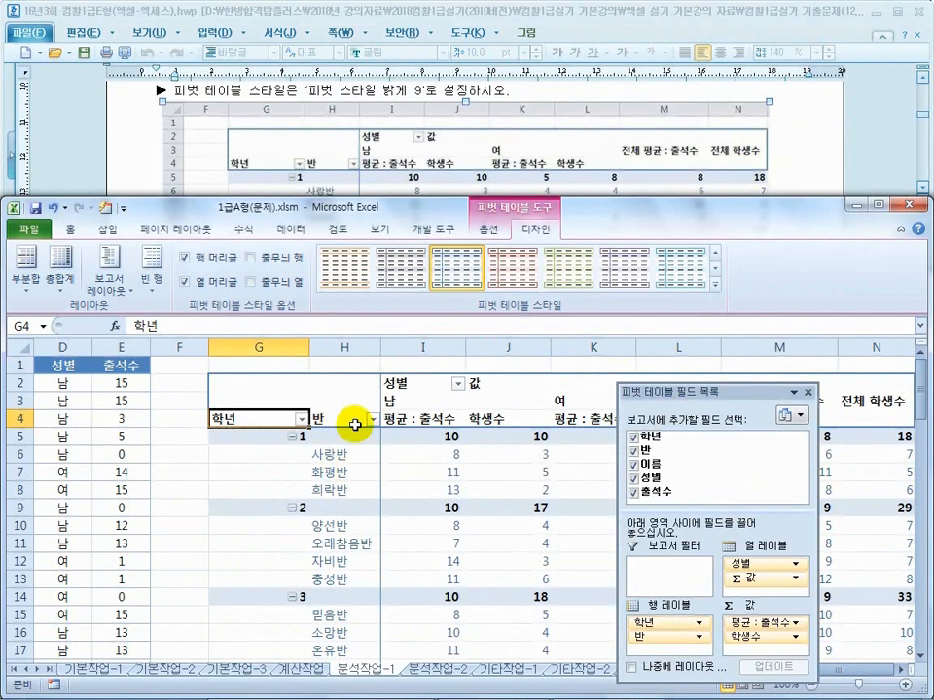
- Reread all the 분석작업-1 instructions in the problem document against the finished report
left_click(126, 161)
scroll(127, 162, "up", 2)
left_click(270, 151)
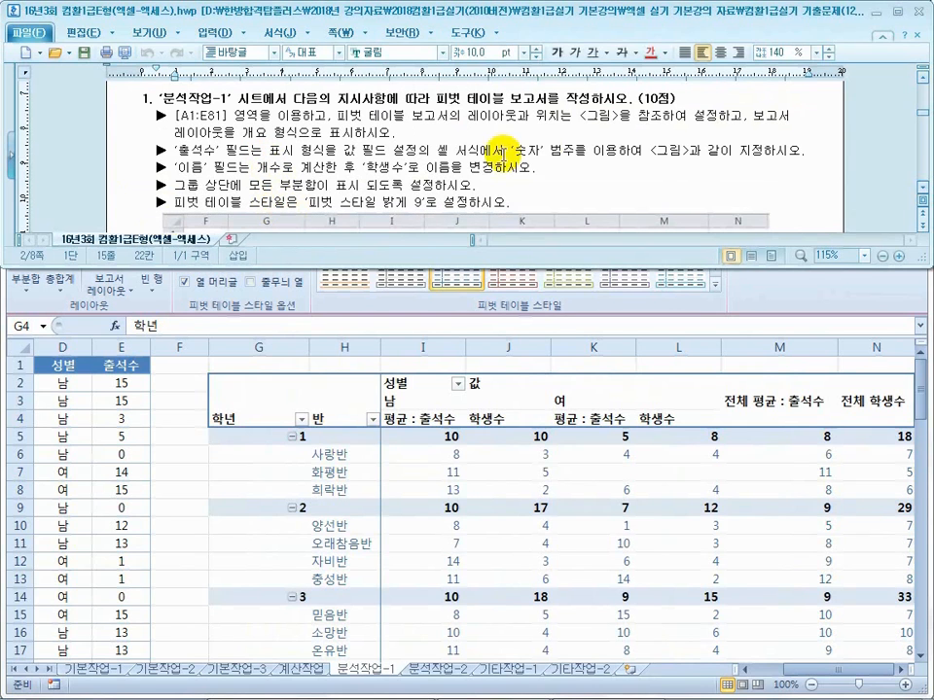
left_click(587, 105)
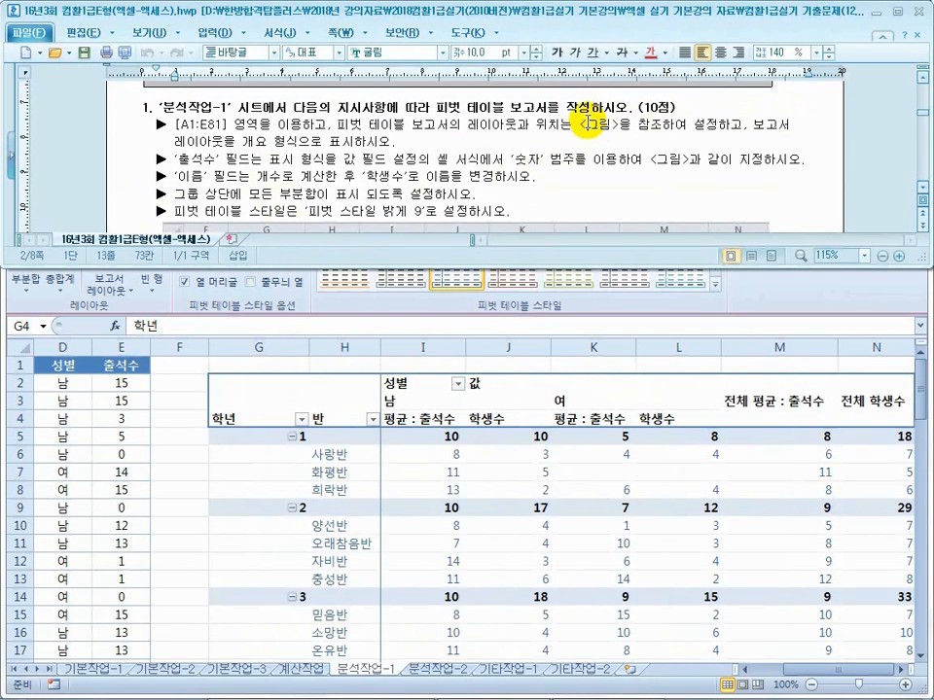
- Find problem 2 in the problem document and open the 분석작업-2 sheet of the workbook
scroll(576, 134, "down", 8)
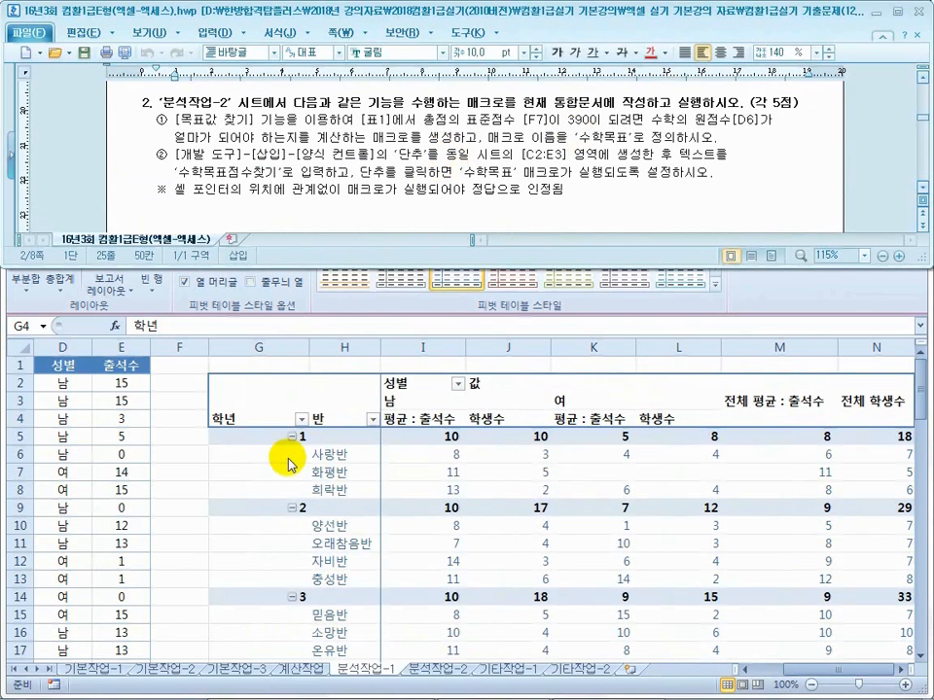
left_click(431, 672)
left_click(431, 671)
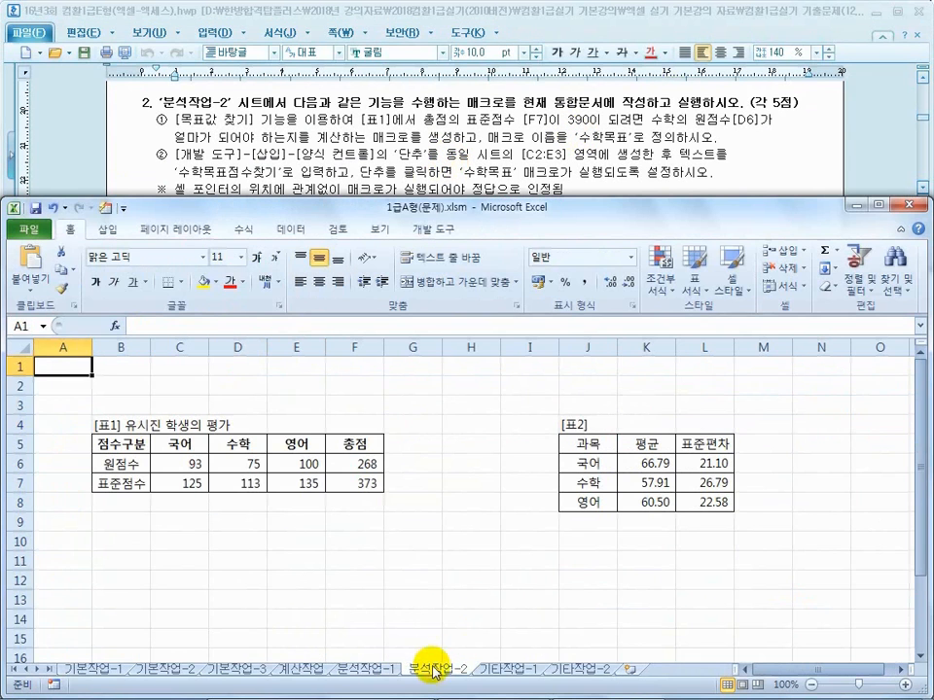
- Read the 분석작업-2 macro instructions in the problem document against [표1] and [표2] on the sheet
left_click(435, 555)
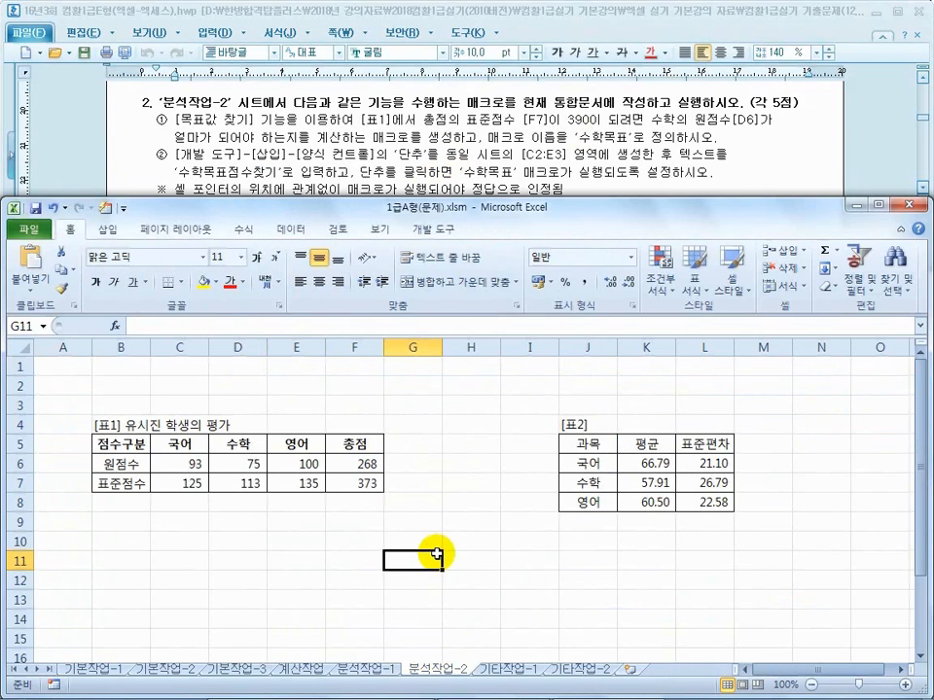
left_click(199, 121)
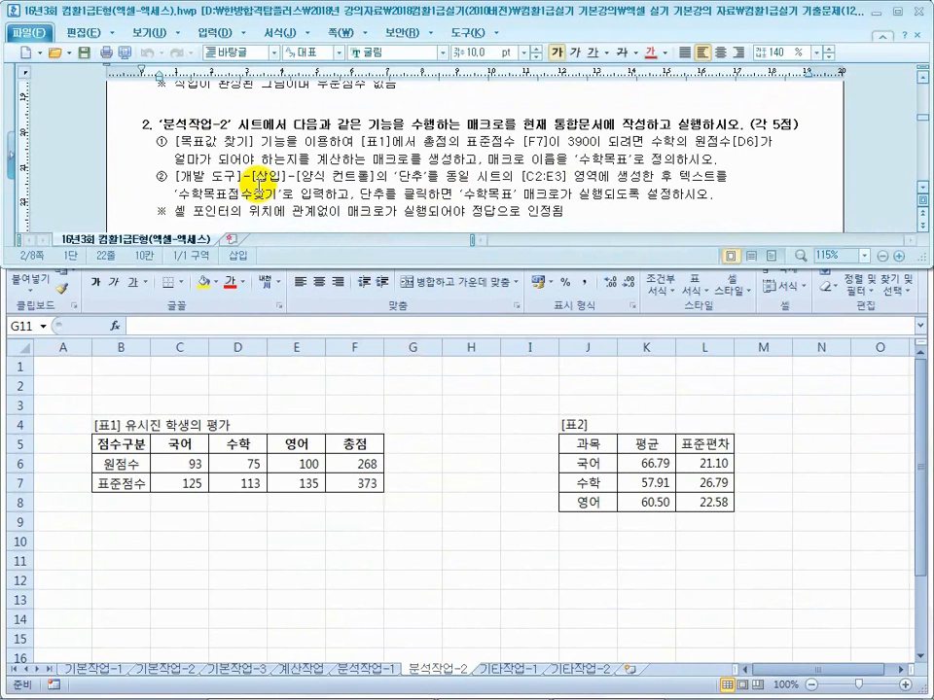
left_click(448, 428)
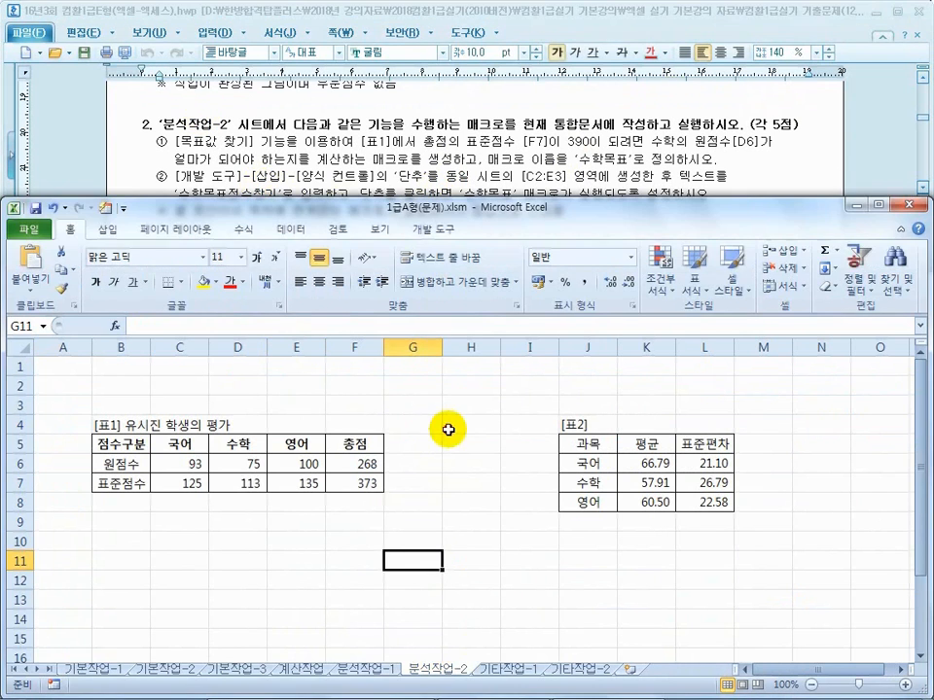
left_click(461, 420)
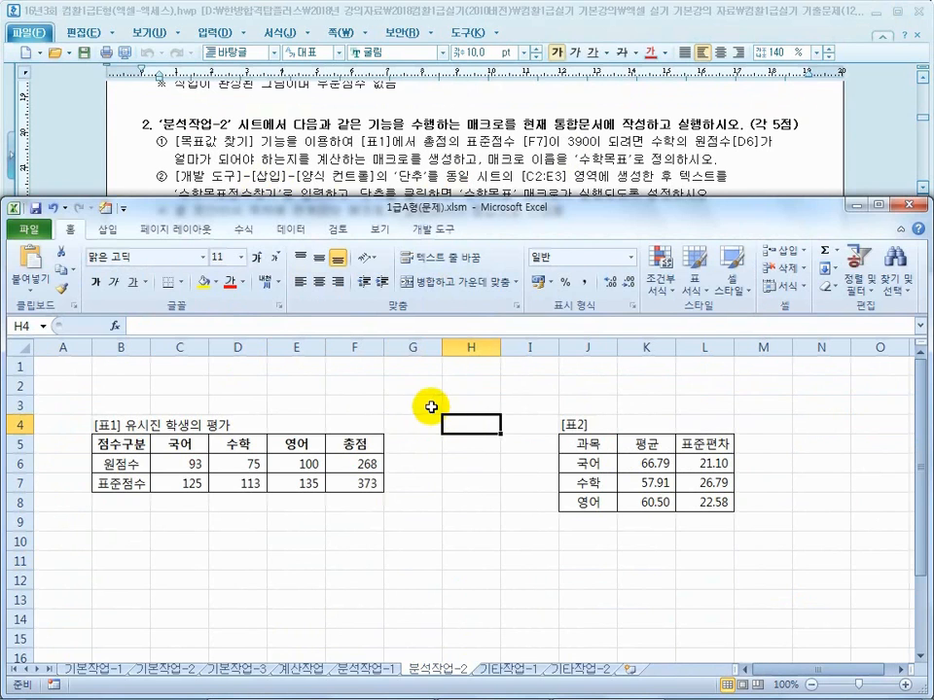
left_click(342, 471)
left_click(438, 484)
left_click(338, 508)
left_click(337, 481)
left_click(658, 470)
left_click(362, 398)
left_click(306, 400)
left_click(379, 385)
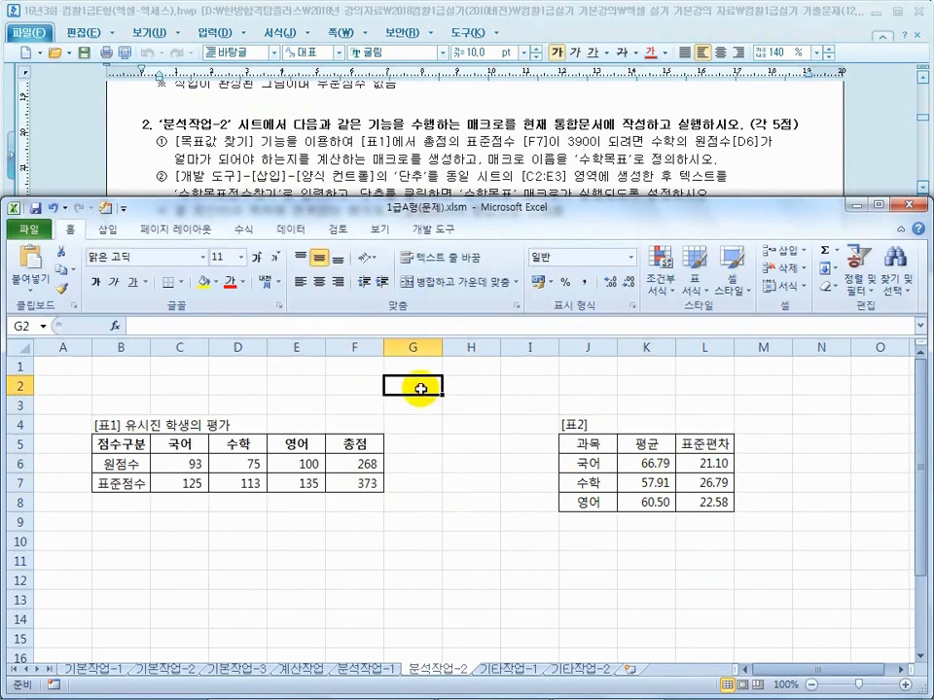
left_click(467, 406)
left_click(403, 403)
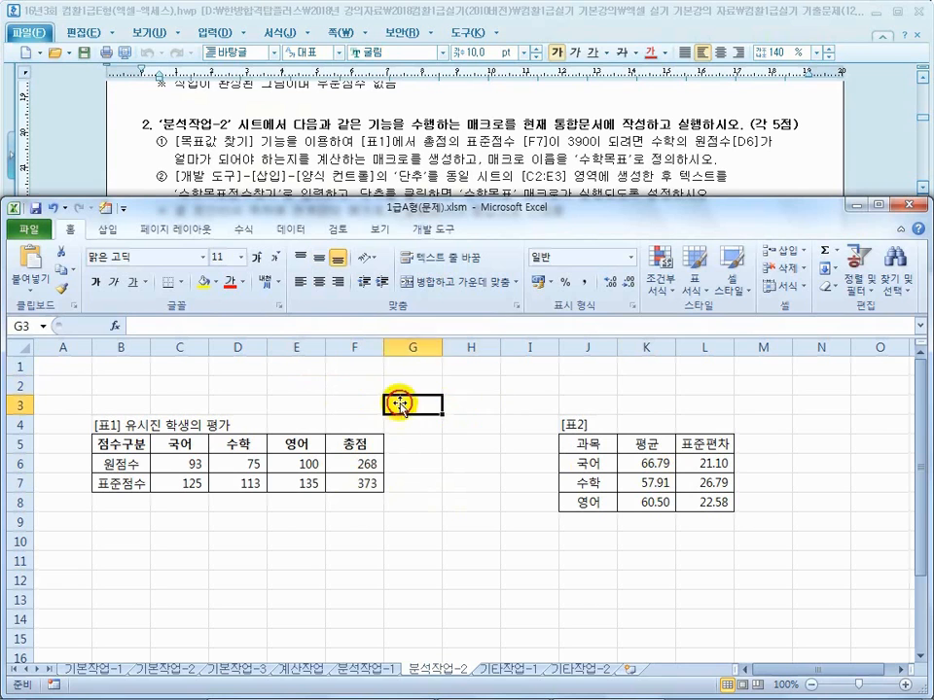
- Start recording a macro named 수학목표, stored in 현재 통합 문서, from an empty cell outside the tables
left_click(429, 231)
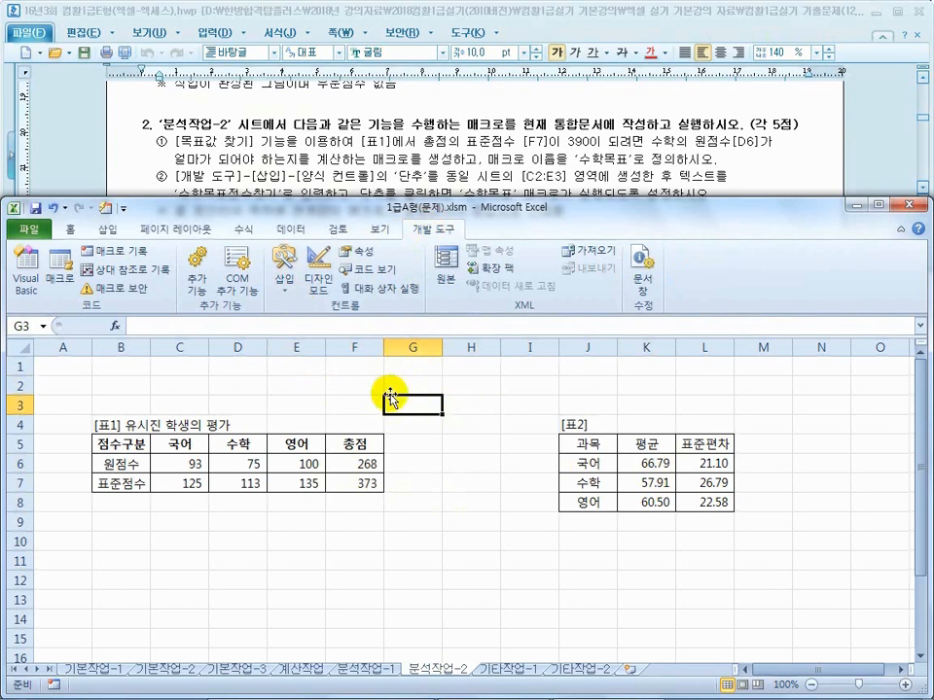
left_click(122, 255)
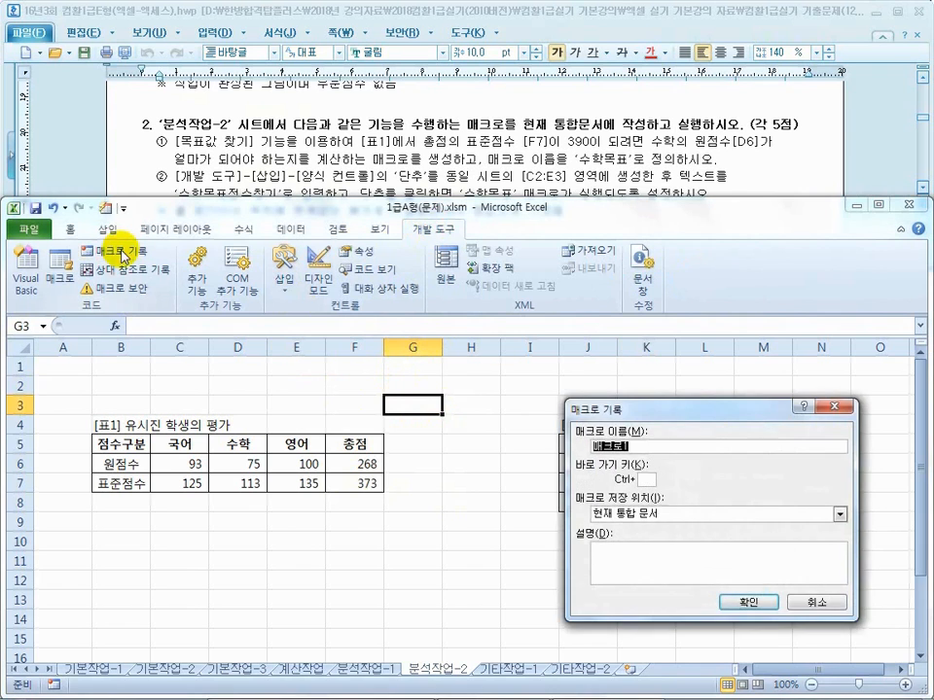
left_click_drag(653, 361, 320, 364)
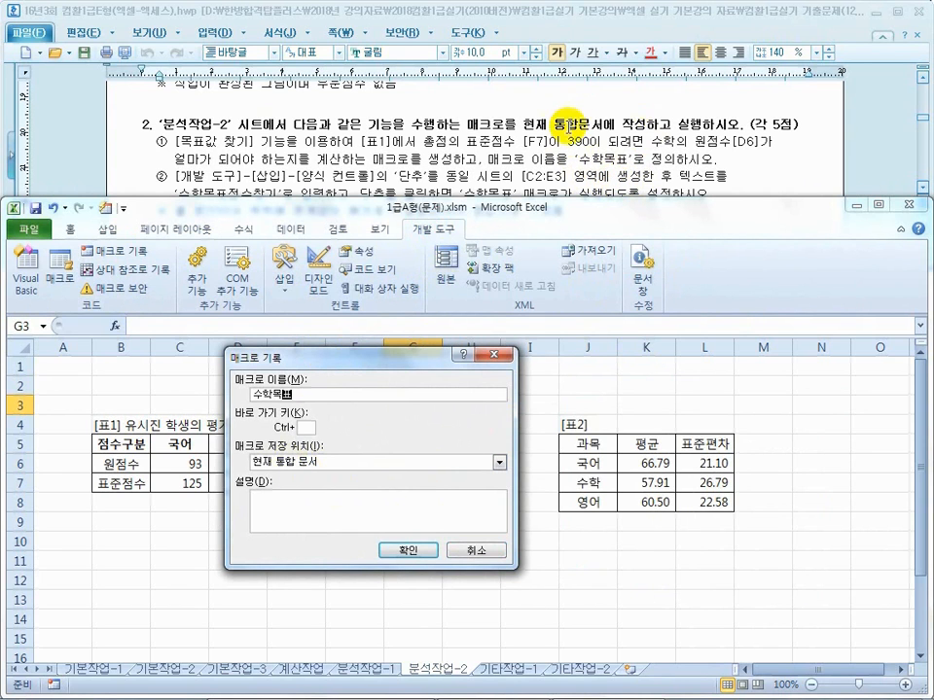
left_click(399, 550)
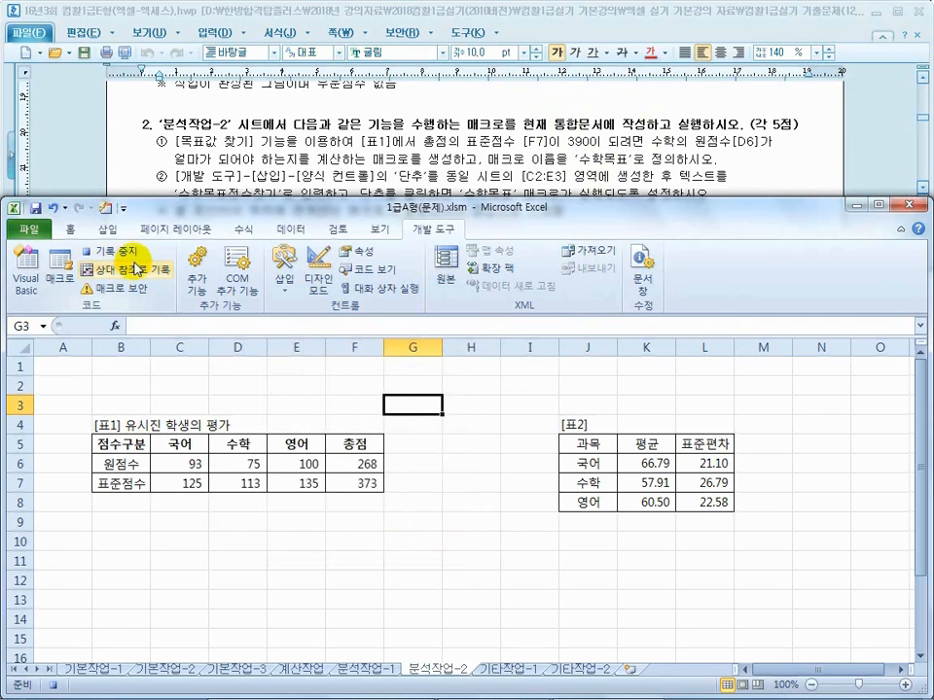
- Match instruction ① to the cells in [표1]: the 총점 표준점수 in F7 and the 수학 원점수 in D6
left_click(461, 144)
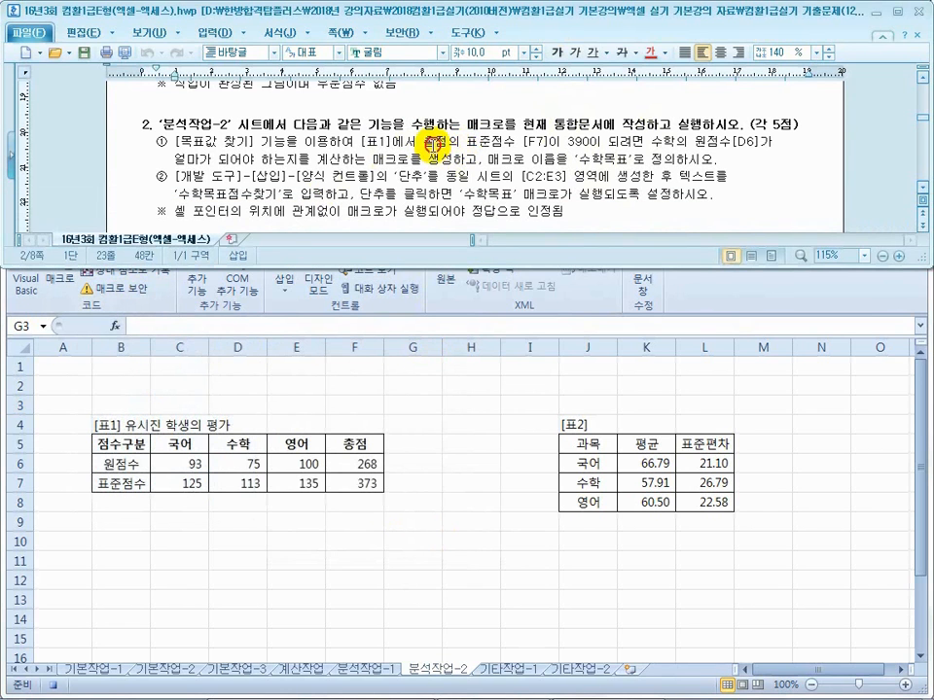
left_click_drag(434, 148, 492, 146)
left_click(463, 428)
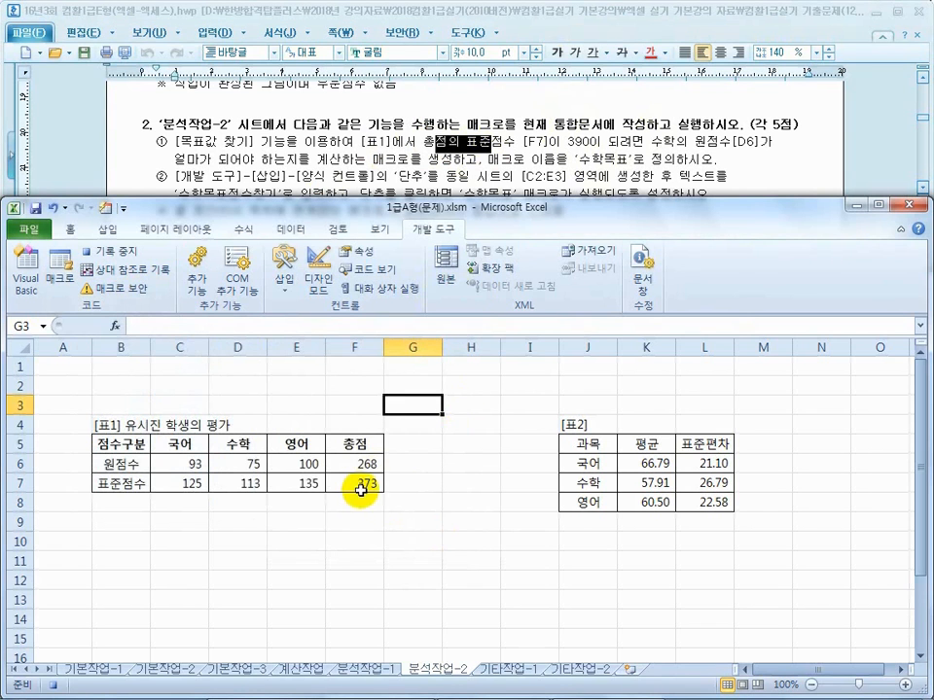
left_click(361, 484)
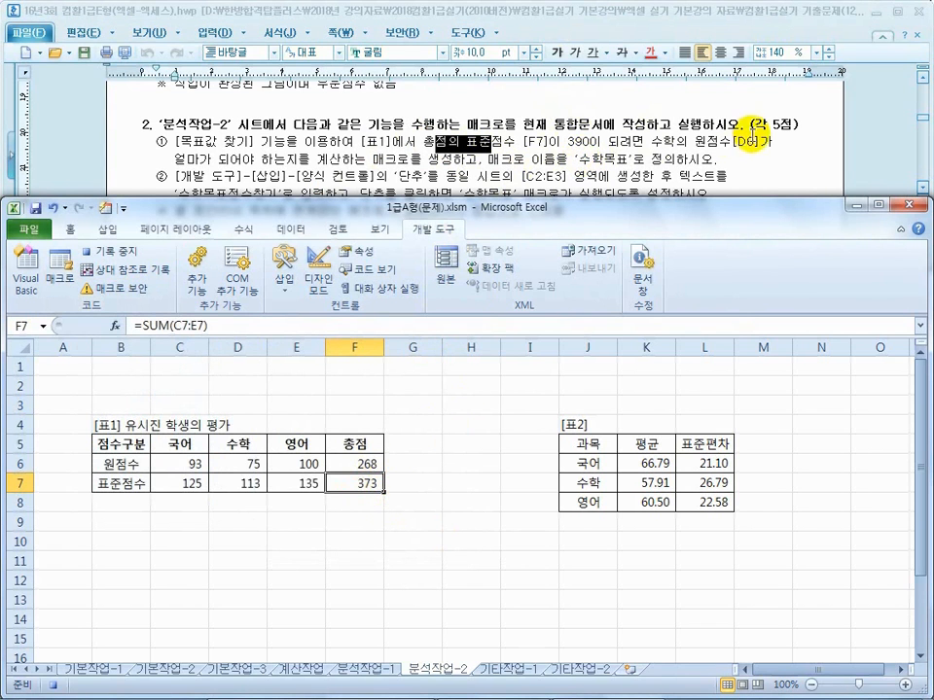
left_click(241, 468)
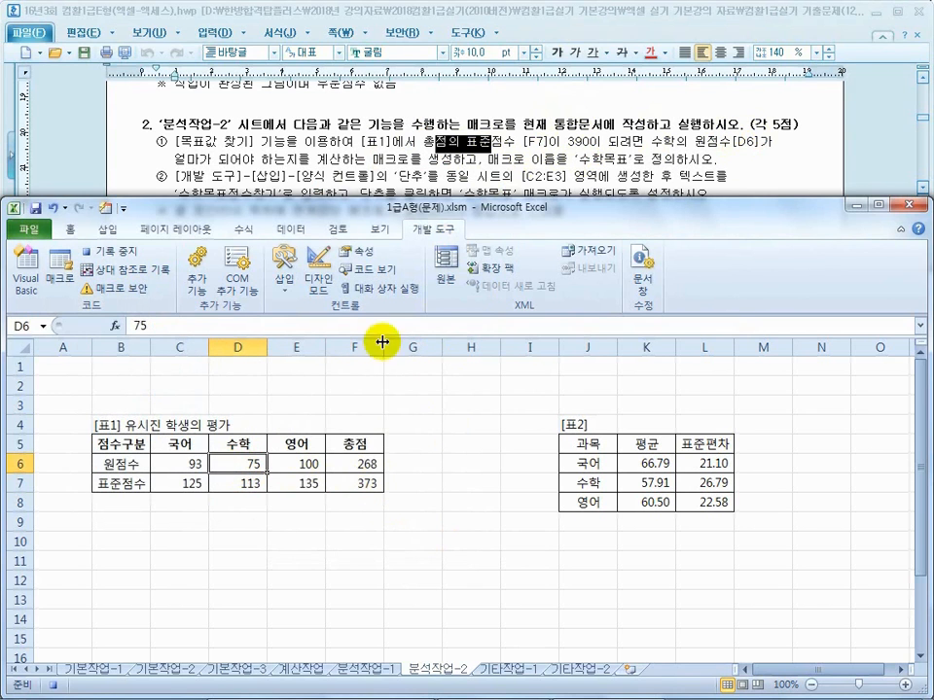
left_click(416, 471)
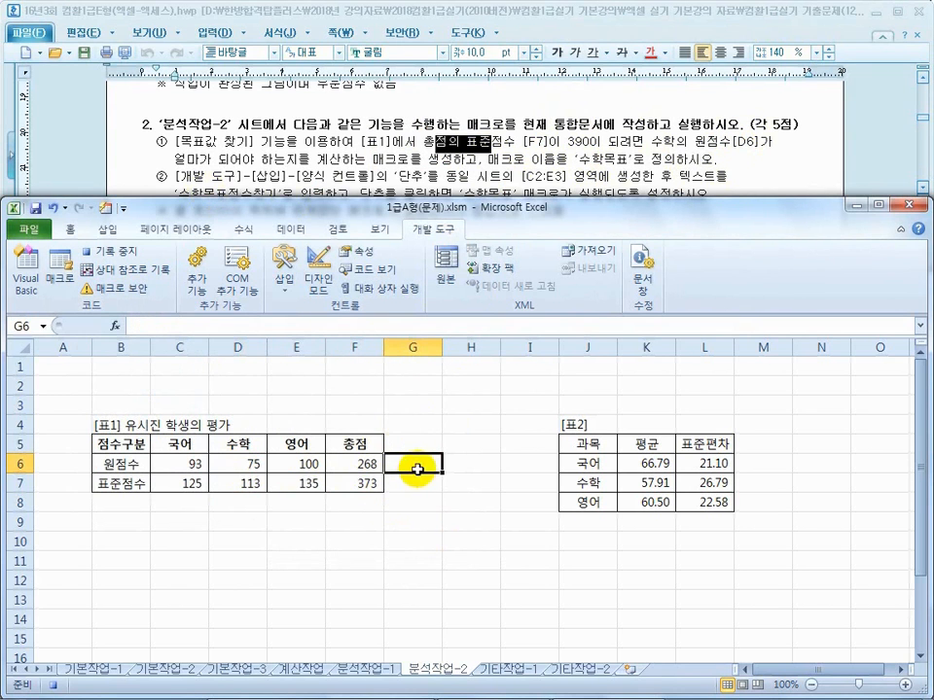
- Set up Goal Seek (목표값 찾기) with F7 as the formula cell and 390 as the target value
left_click(359, 484)
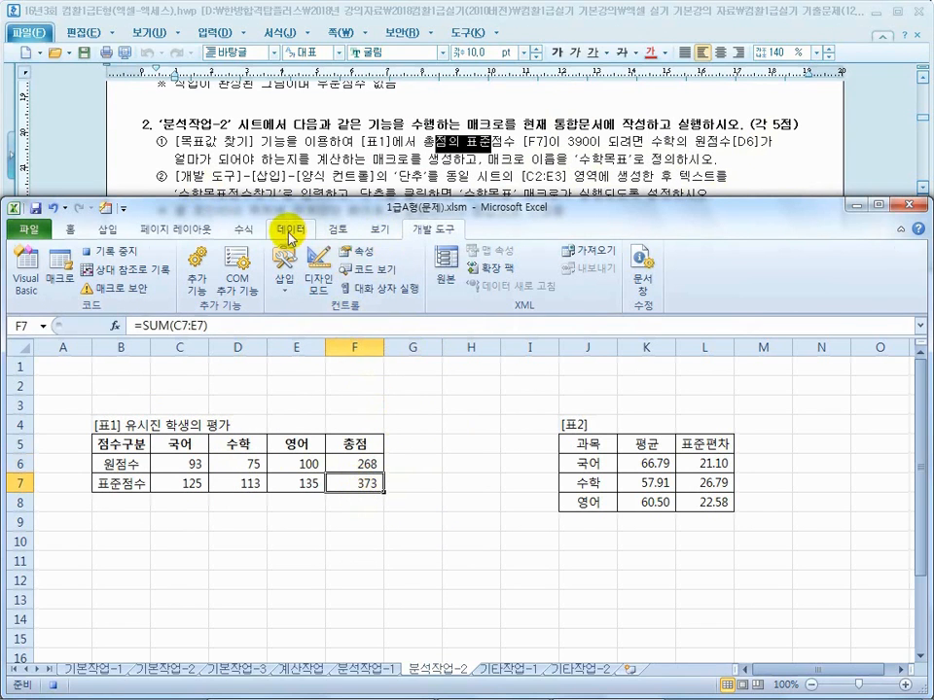
left_click(290, 231)
left_click(668, 278)
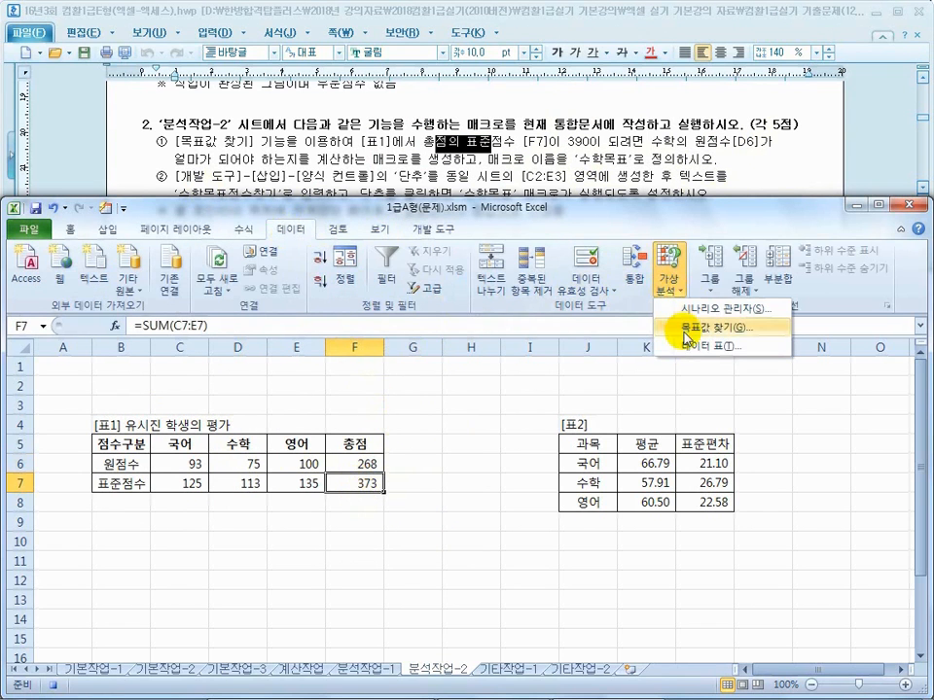
left_click(686, 329)
left_click_drag(376, 410, 510, 305)
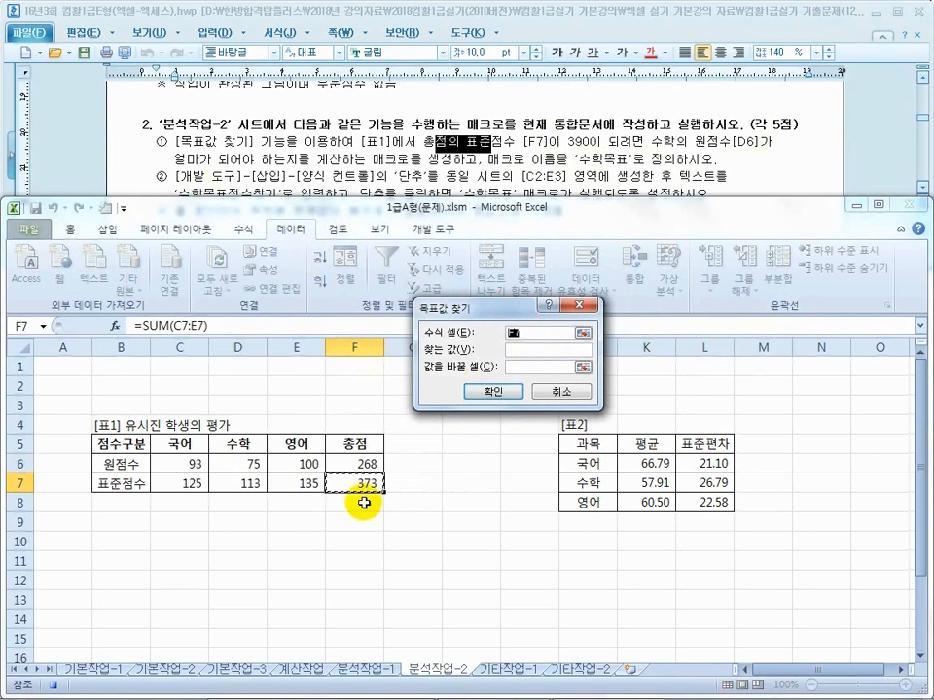
left_click(357, 483)
left_click(526, 349)
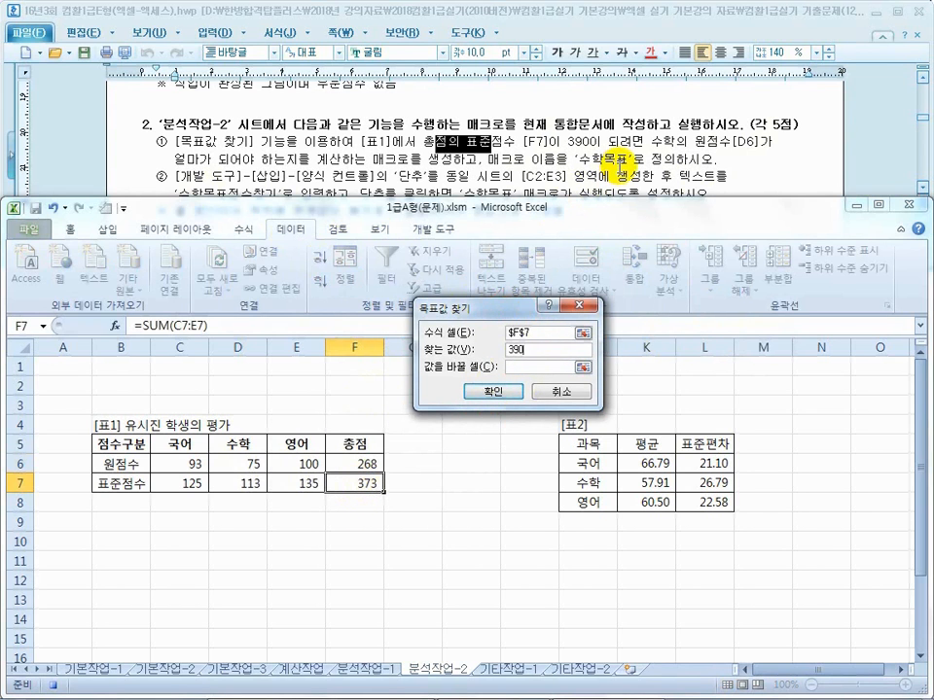
- Goal-seek total cell F7 to 390 by changing cell D6, and stop recording the macro
left_click(533, 368)
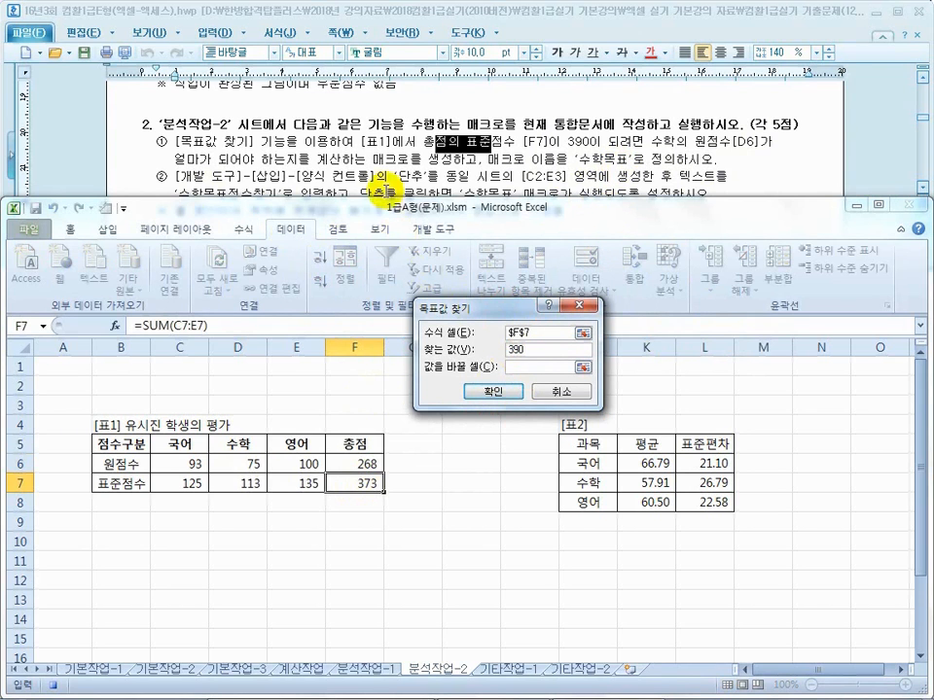
left_click(241, 464)
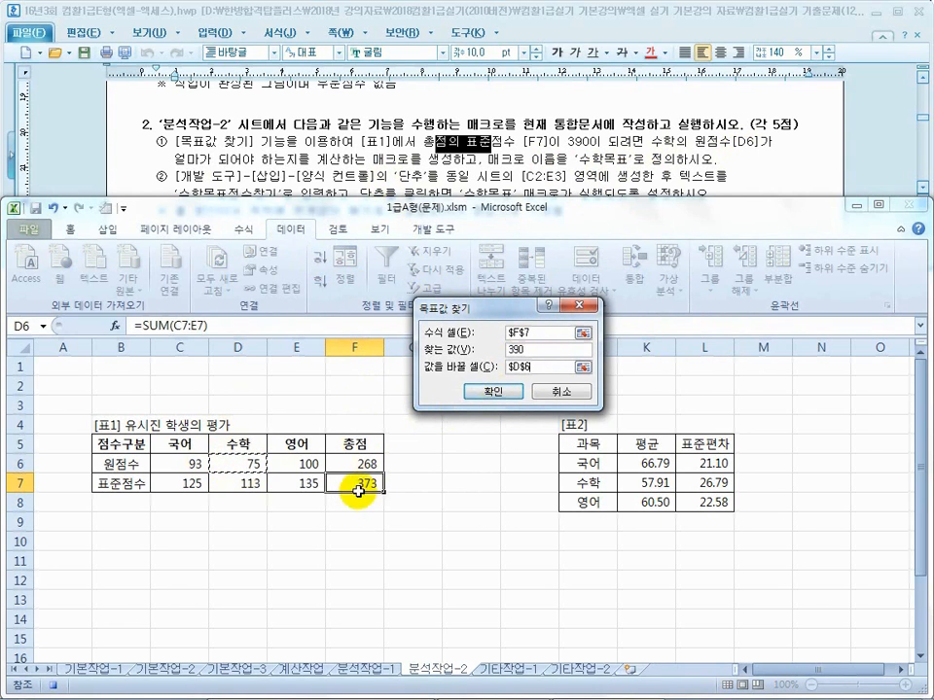
left_click(498, 394)
left_click(466, 393)
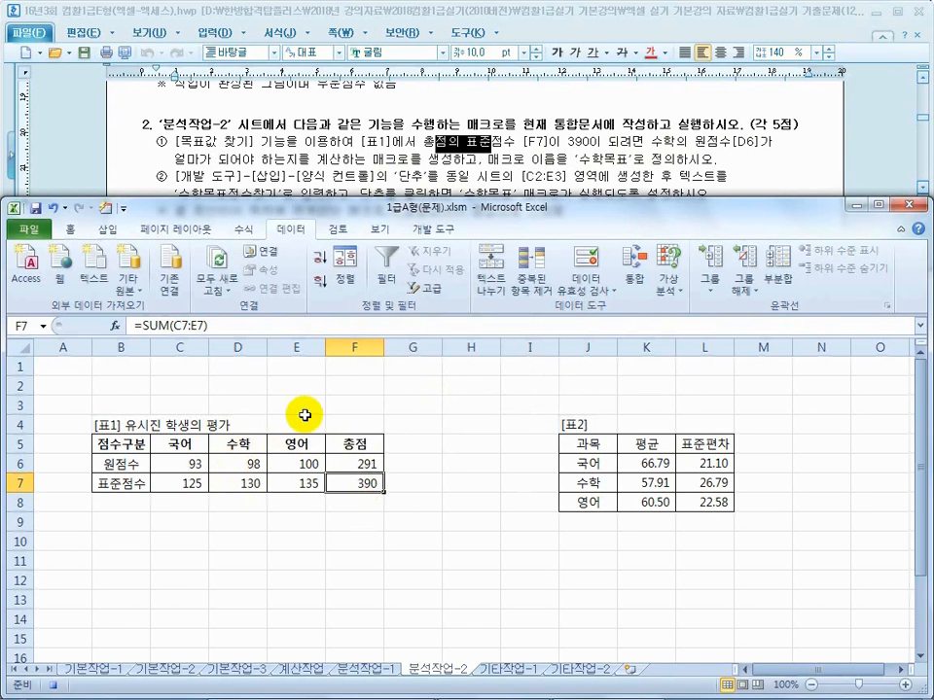
left_click(322, 390)
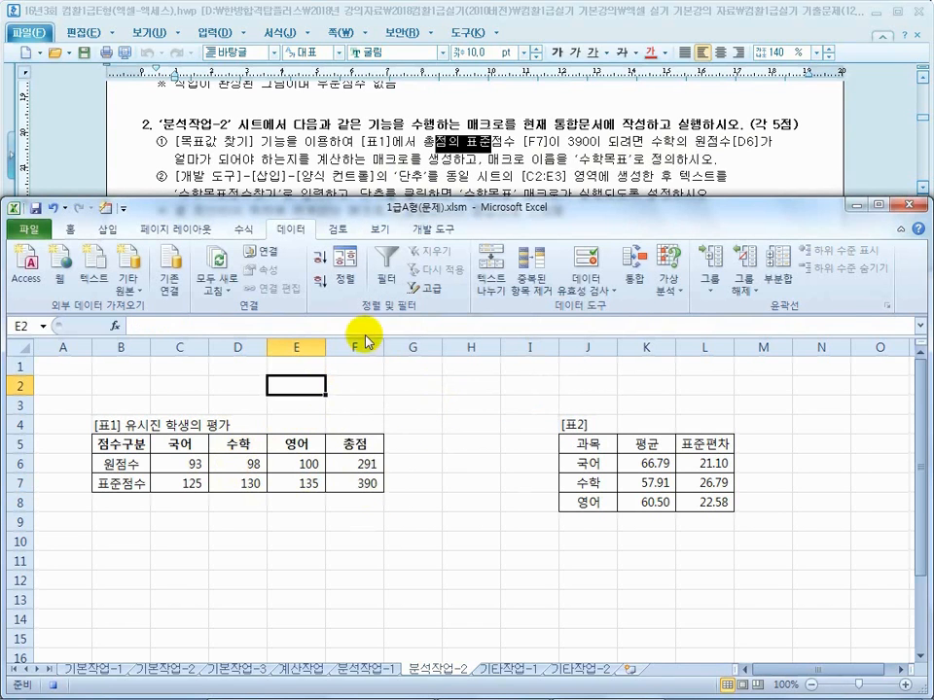
left_click(435, 231)
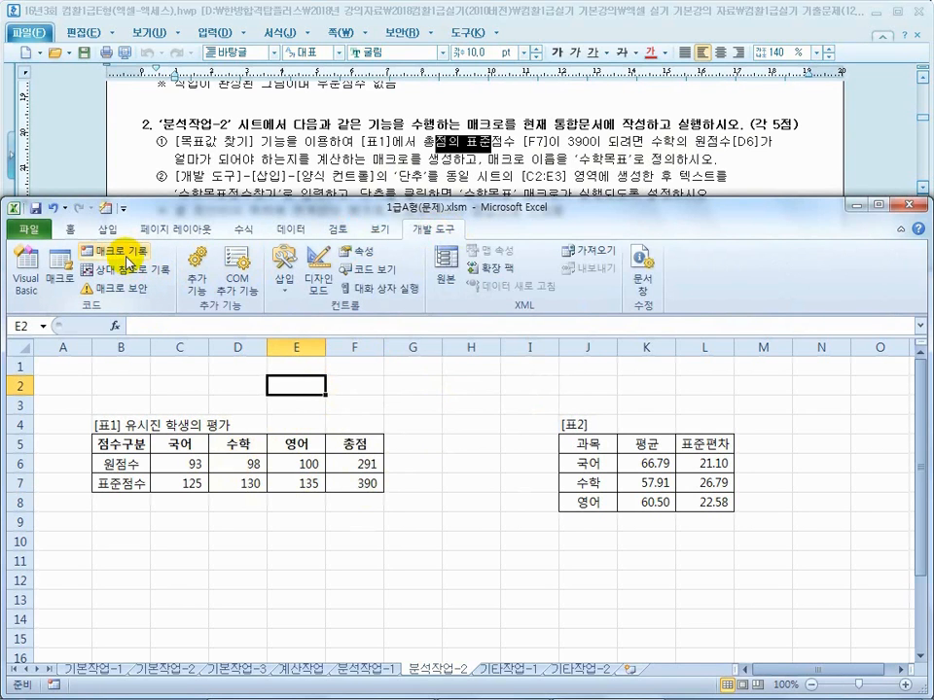
- Draw a form-control button over cells C2:E3 of the 분석작업-2 sheet, following the second macro instruction
left_click(300, 155)
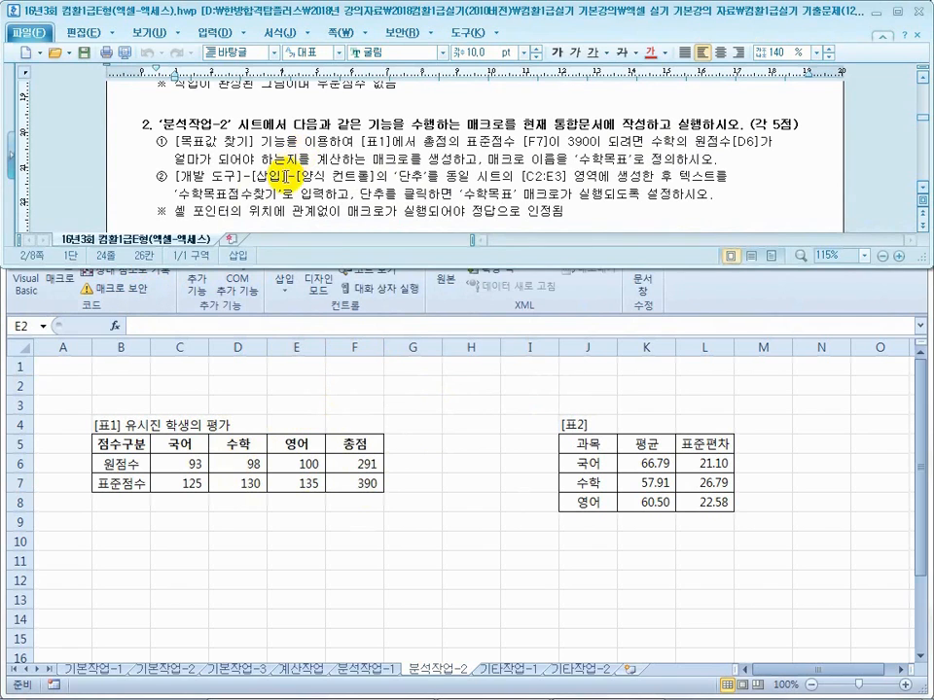
left_click(390, 403)
left_click(307, 156)
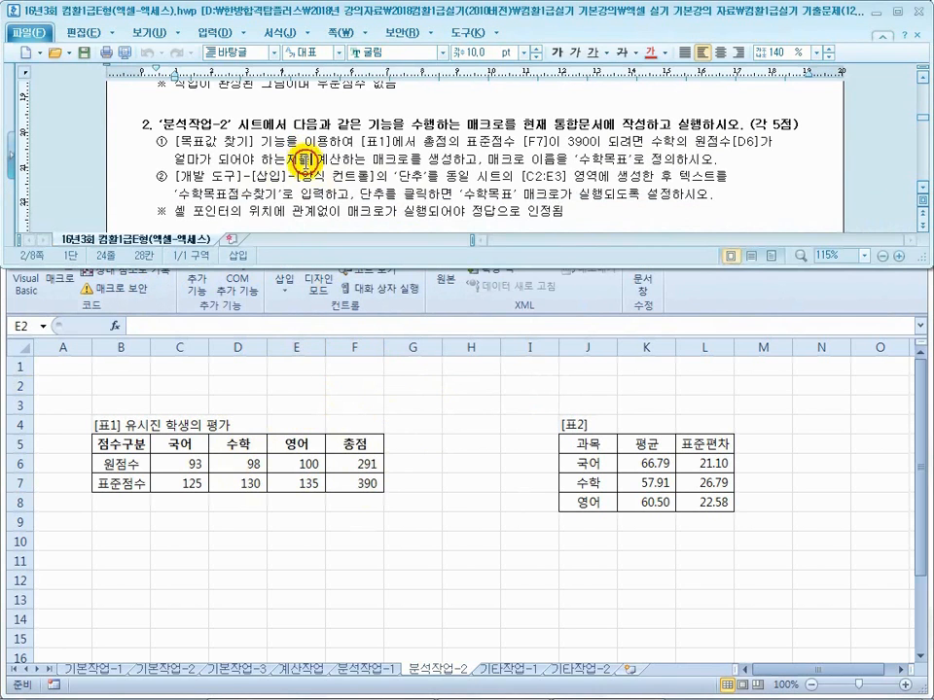
scroll(307, 157, "down", 1)
left_click(298, 392)
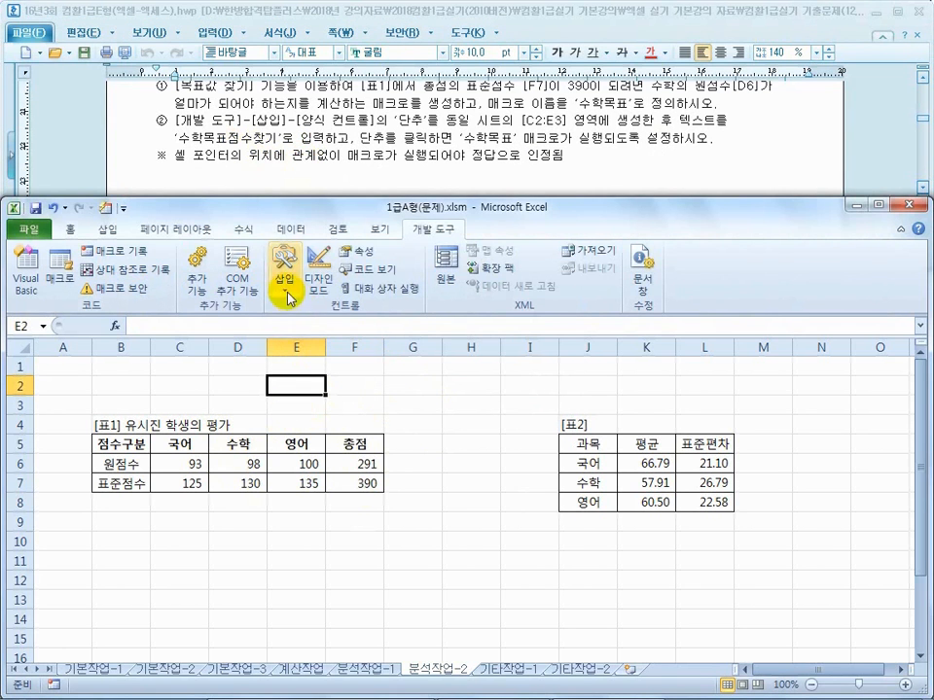
left_click(284, 277)
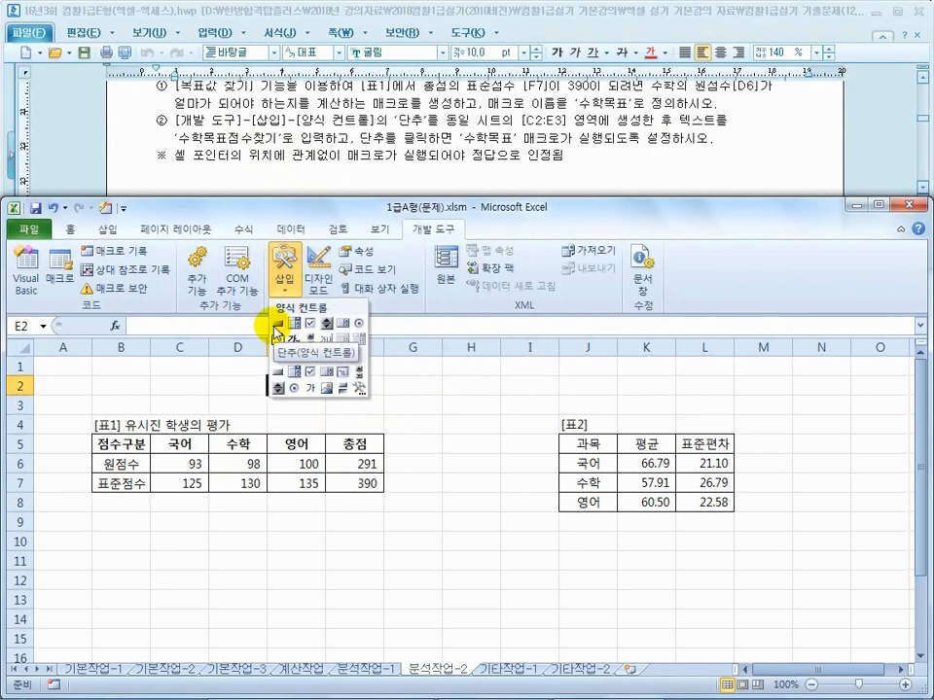
left_click(277, 331)
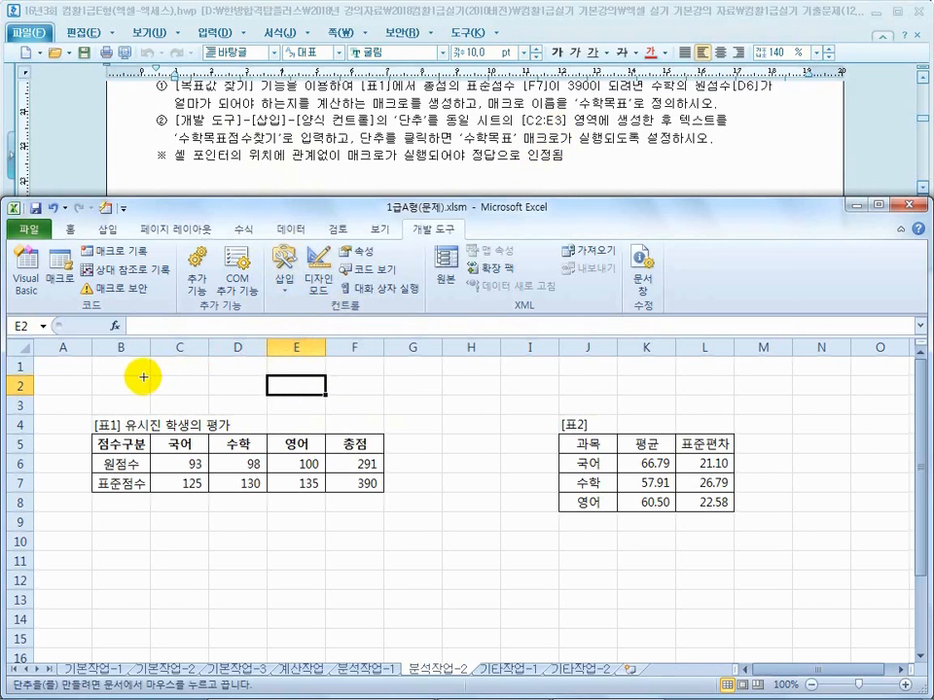
left_click_drag(150, 375, 312, 410)
- Assign the 수학목표 macro to the new button and label it 수학목표점수찾기
left_click(335, 280)
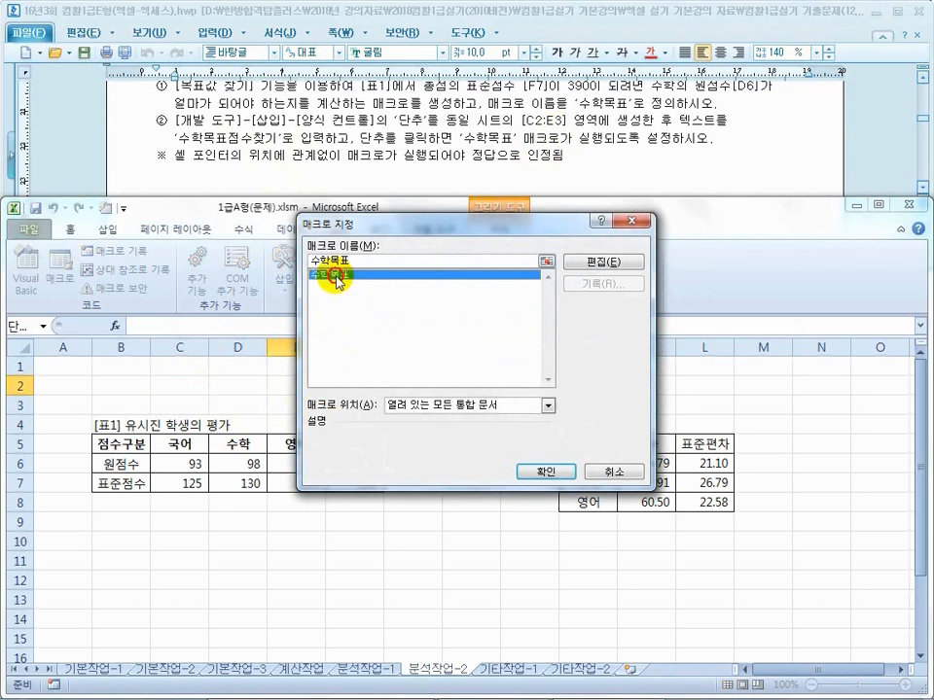
left_click(546, 472)
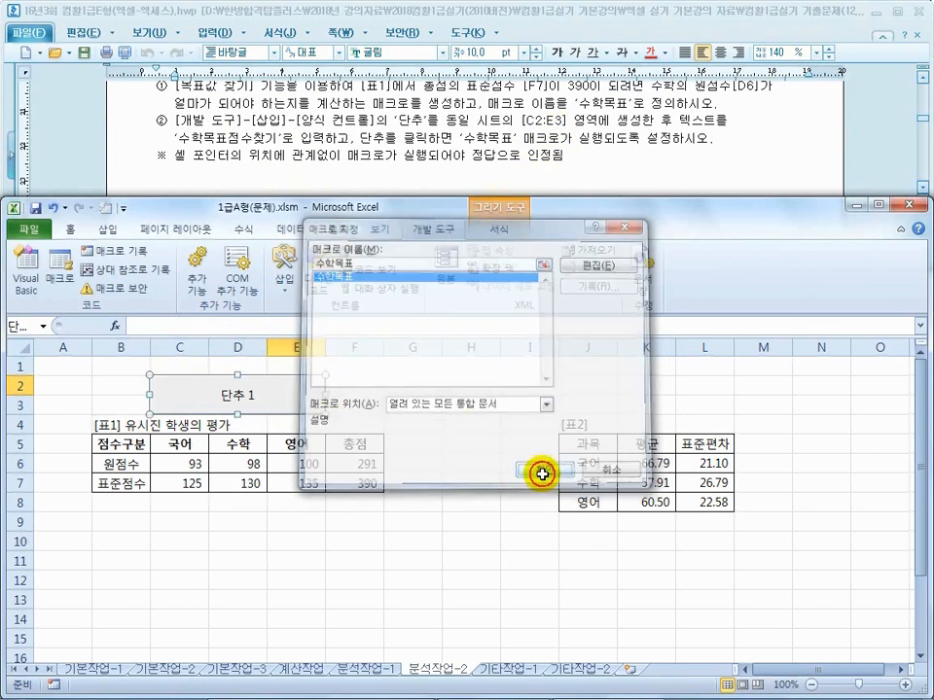
left_click(224, 396)
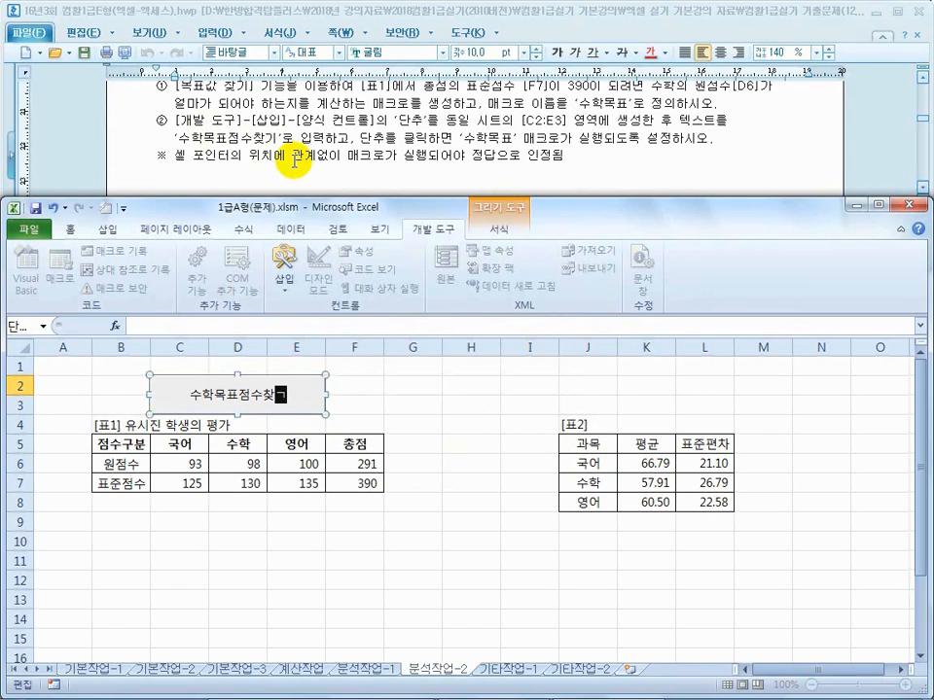
left_click(448, 382)
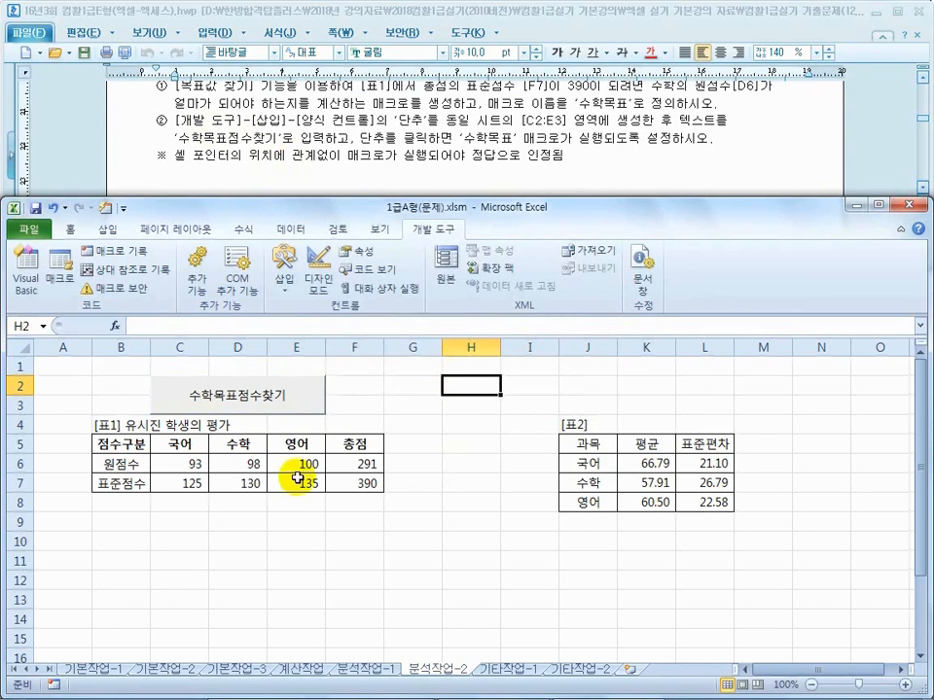
- Reset the math raw score in D6 to 75 and run the macro with the 수학목표점수찾기 button
left_click(245, 465)
type("7")
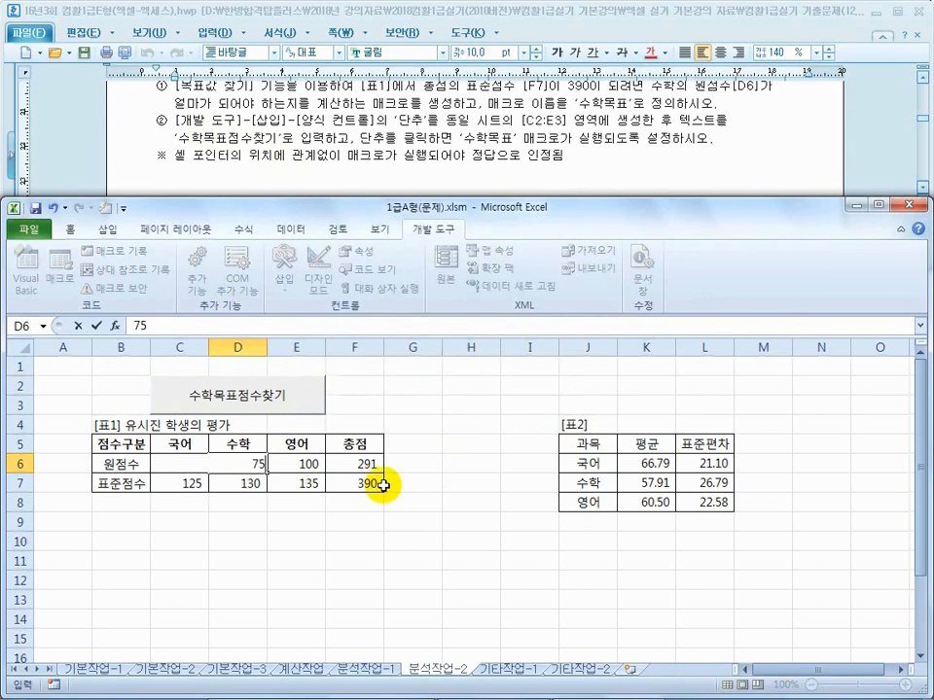
type("5")
key("Return")
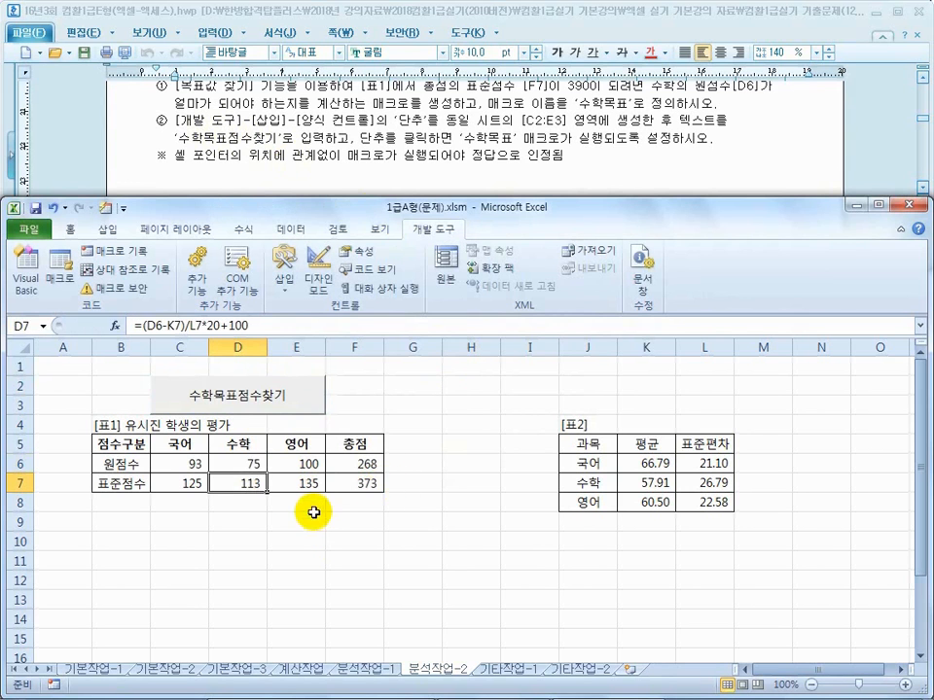
left_click(271, 401)
left_click(419, 485)
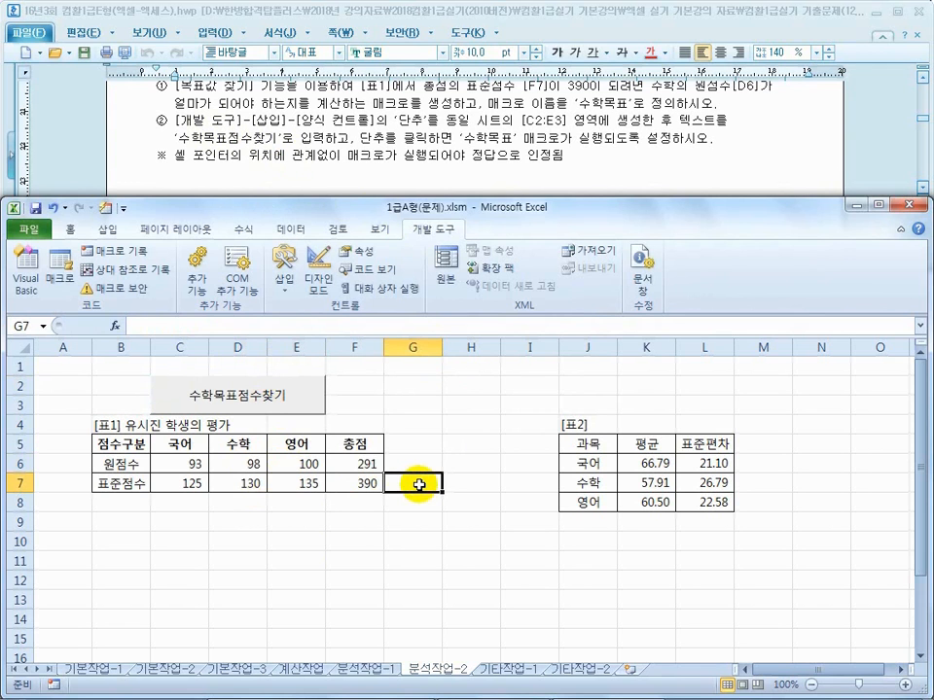
- Switch to the HWP exam document to find the problem 4 chart instructions, and open the 기타작업-1 sheet in Excel
left_click(360, 149)
scroll(360, 150, "down", 3)
scroll(360, 151, "down", 3)
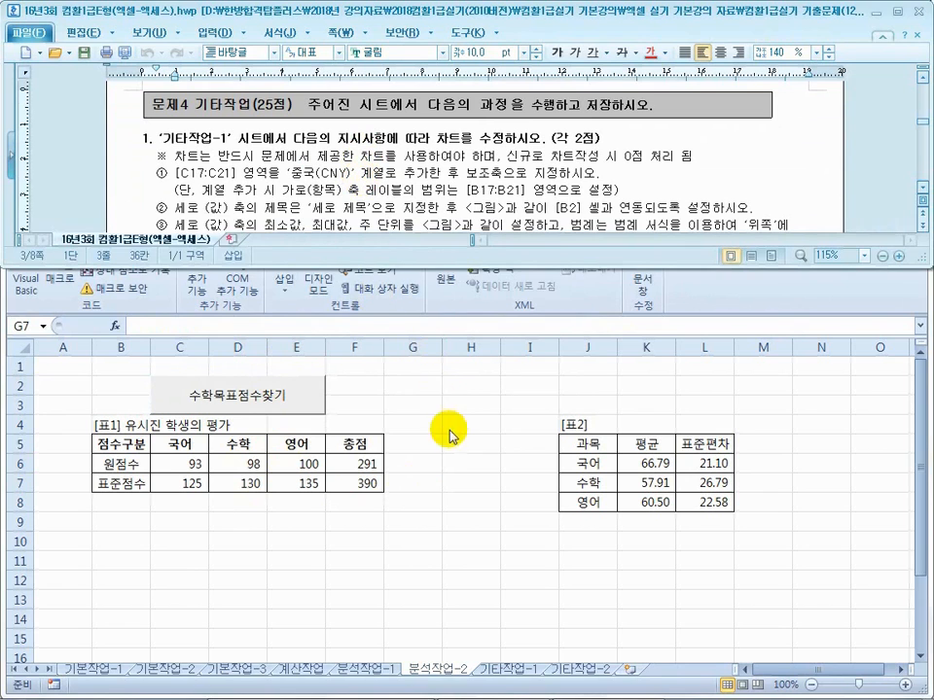
left_click(437, 408)
left_click(457, 195)
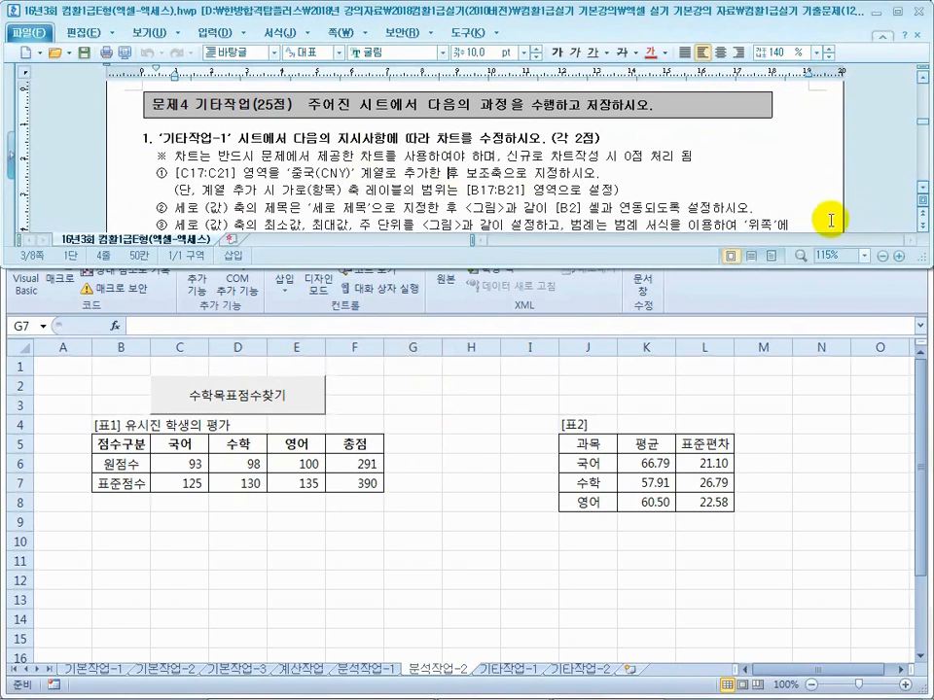
left_click(923, 191)
scroll(923, 191, "down", 1)
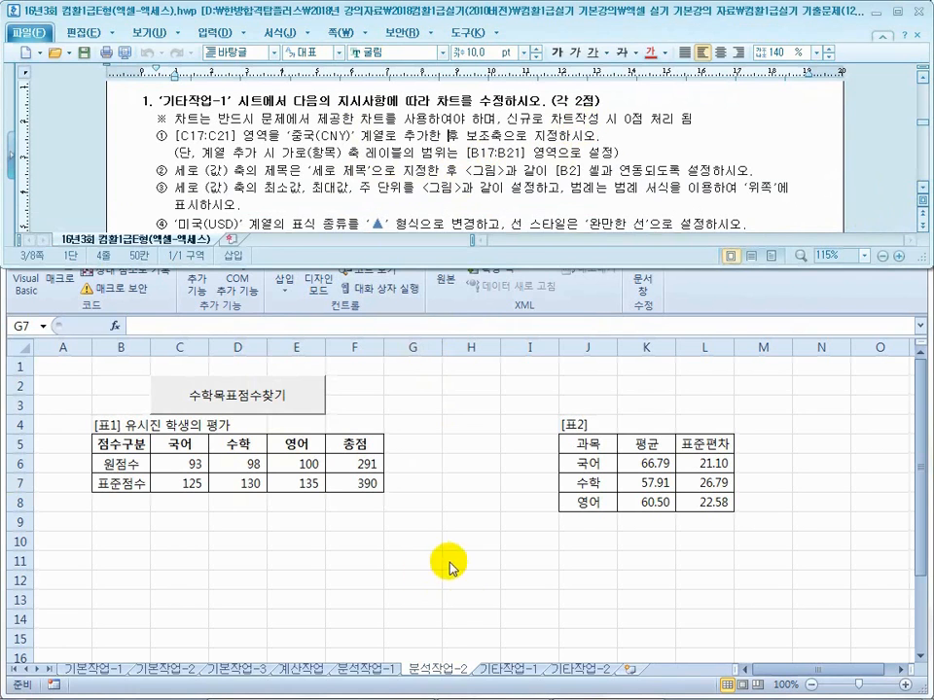
left_click(502, 667)
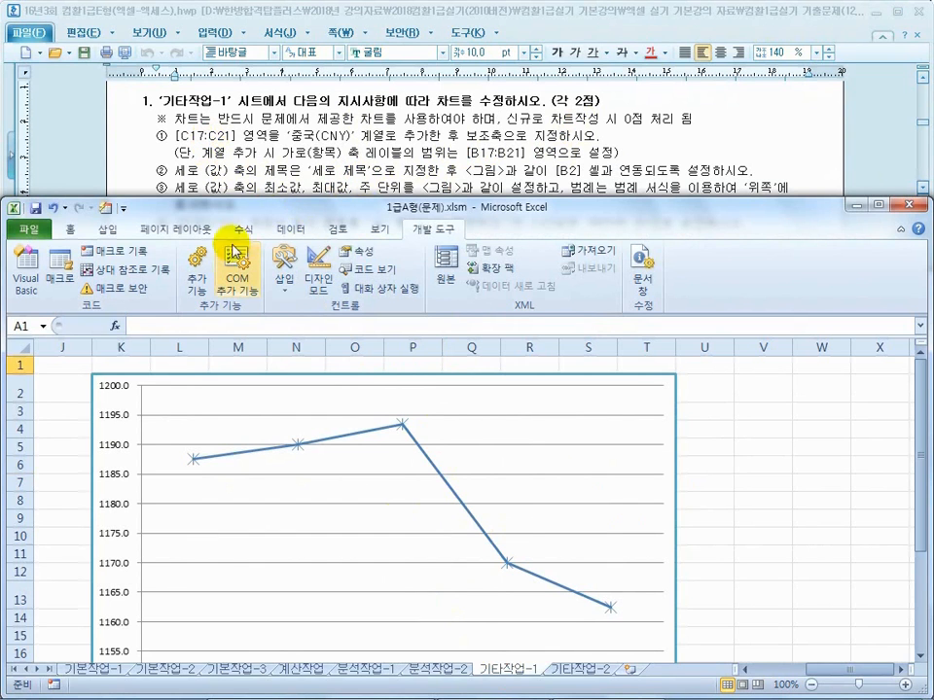
- Examine the USD chart and the exchange-rate tables on 기타작업-1, including the 중국(CNY) range C17:C21 named in the instructions
left_click(754, 496)
scroll(744, 522, "down", 3)
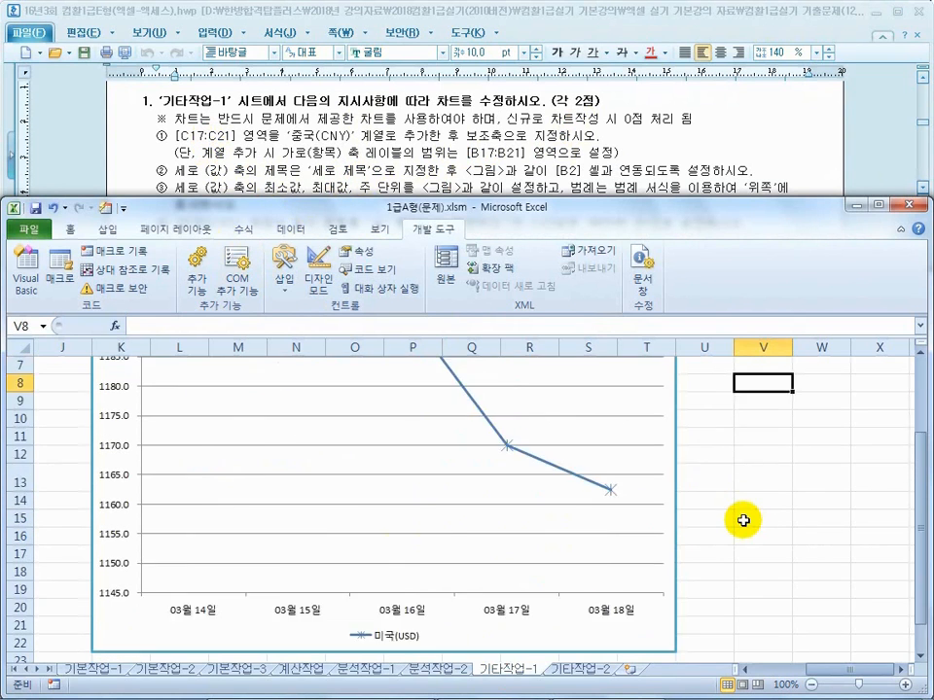
scroll(742, 519, "up", 3)
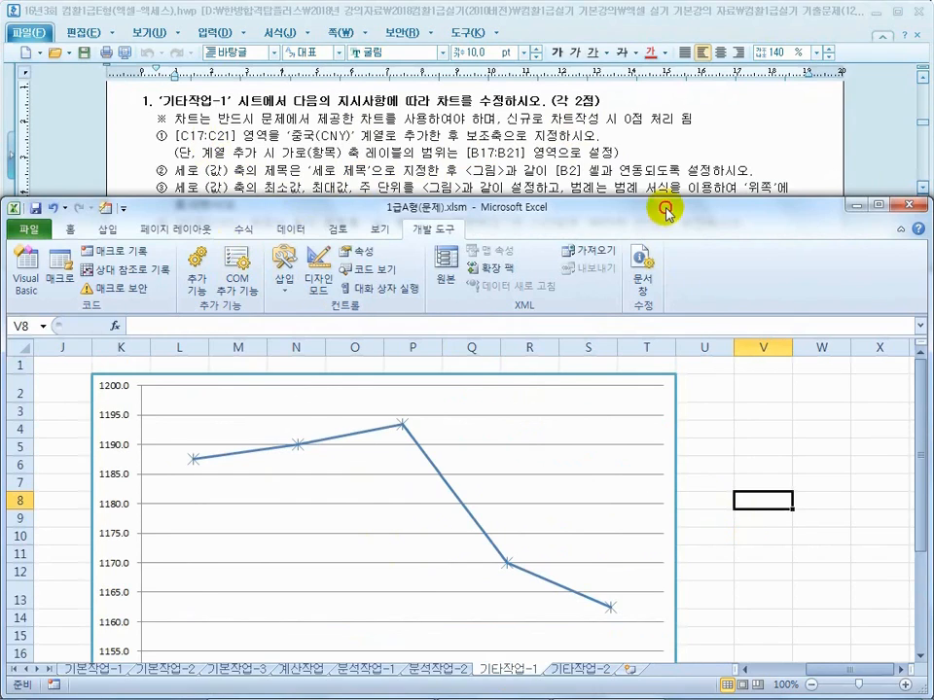
double_click(665, 204)
left_click_drag(838, 680, 755, 671)
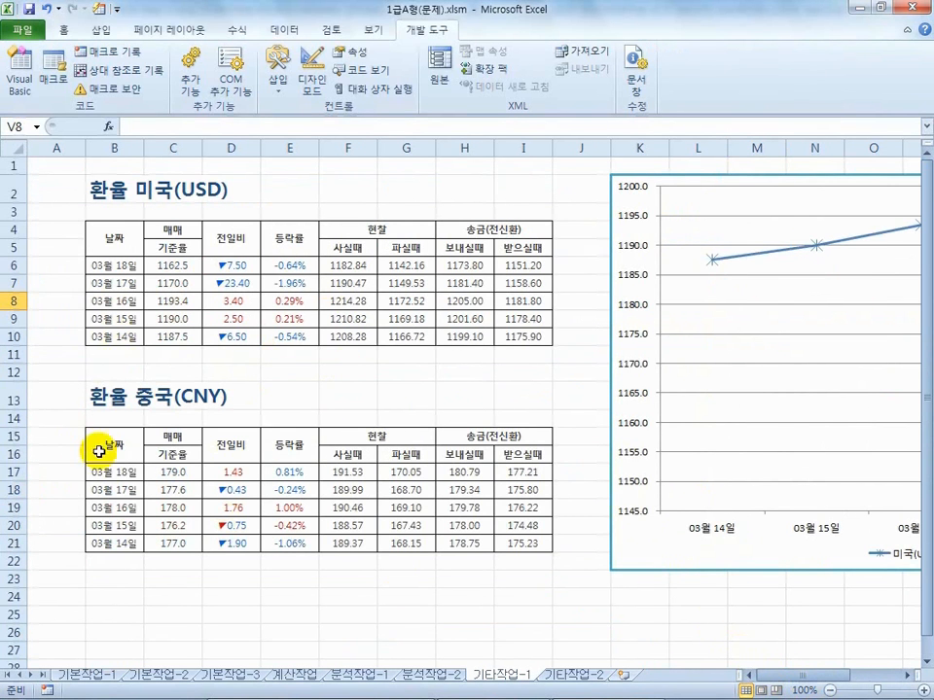
left_click_drag(119, 479, 173, 541)
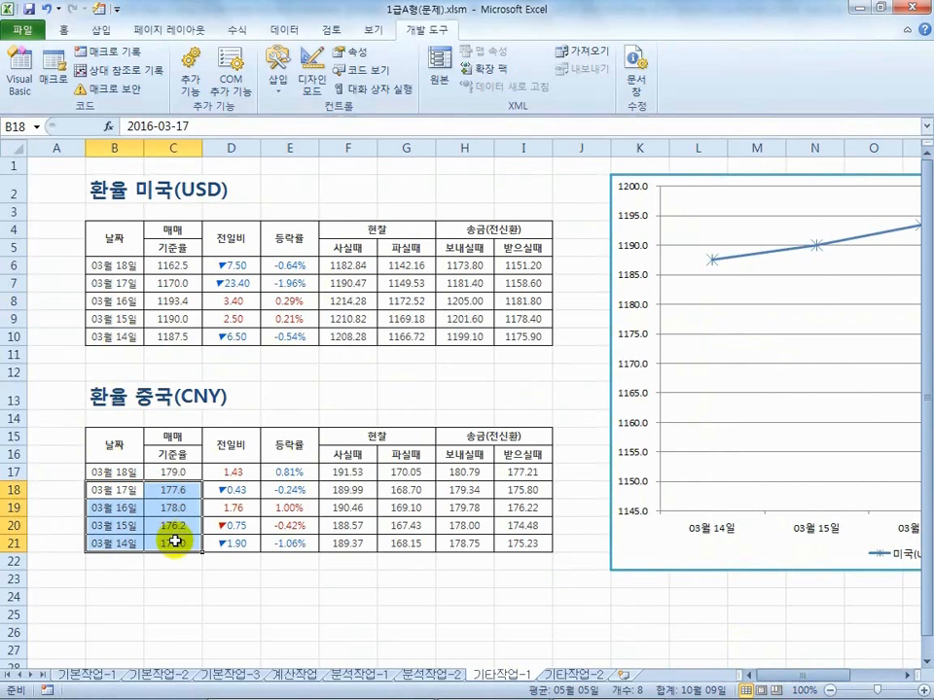
double_click(350, 8)
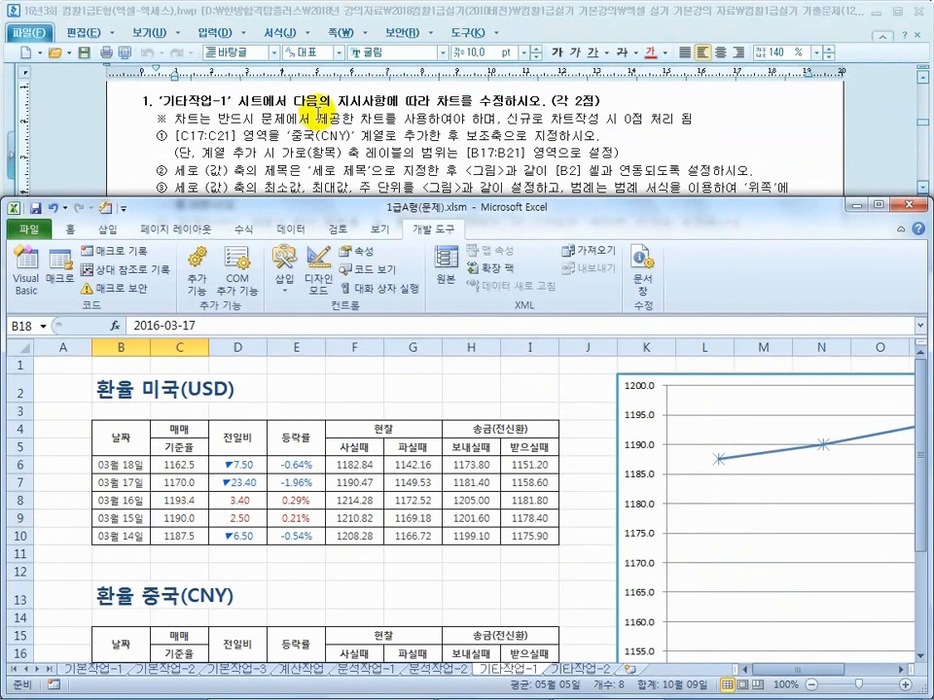
scroll(277, 394, "down", 4)
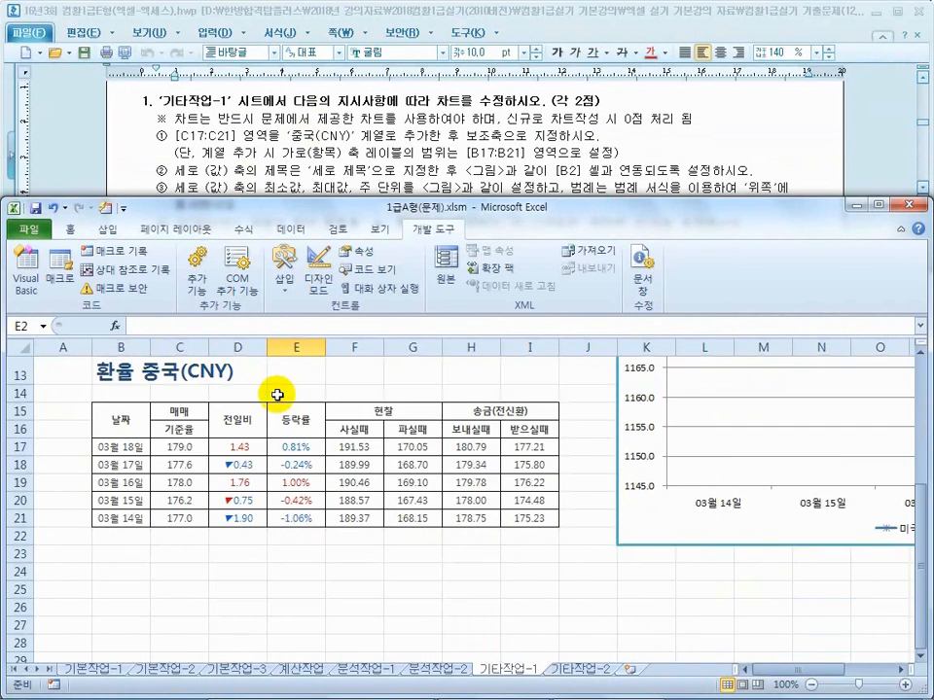
left_click_drag(188, 447, 189, 521)
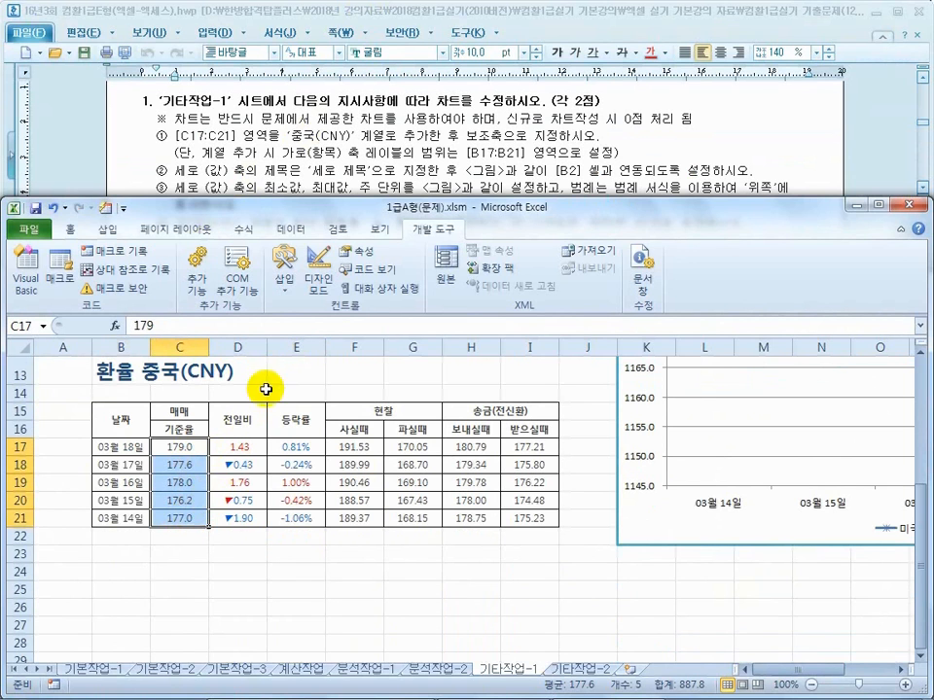
left_click(297, 134)
left_click(410, 415)
- Add a data series named 중국(CNY) to the chart, using C17:C21 as its values
left_click(655, 518)
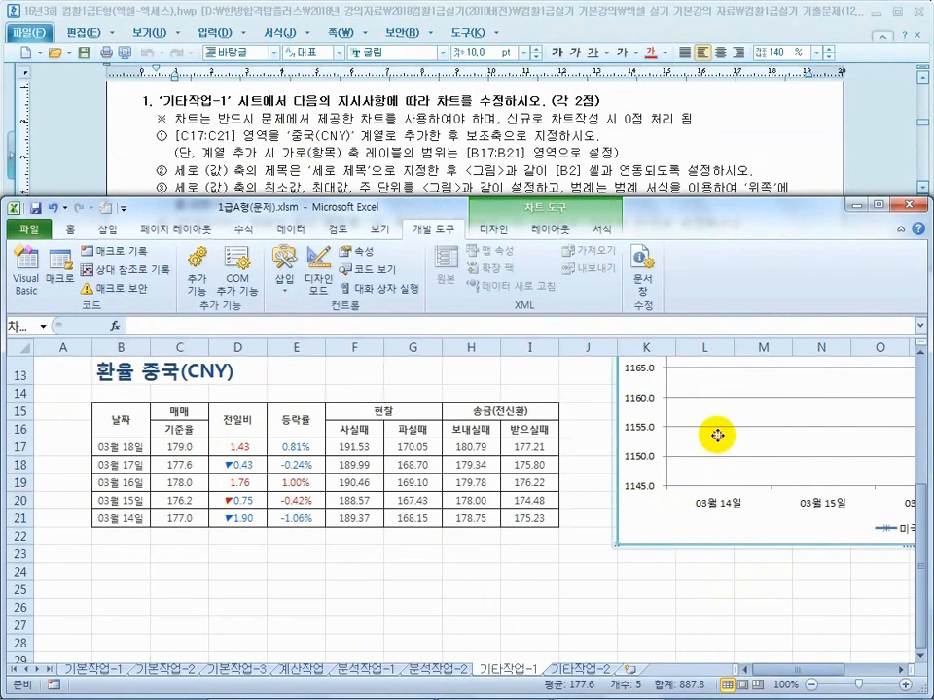
right_click(656, 514)
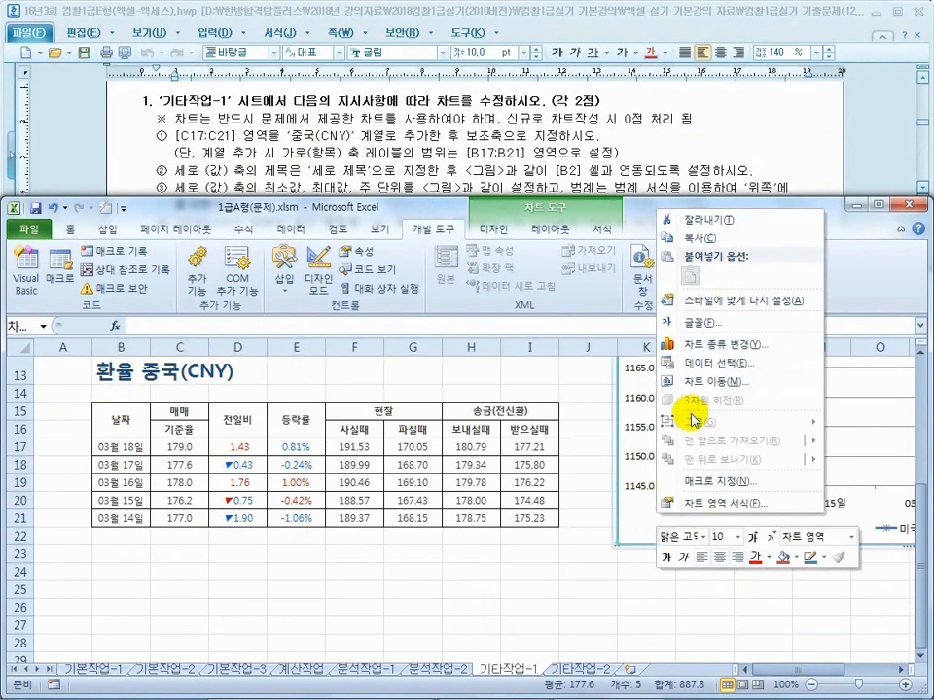
left_click(698, 365)
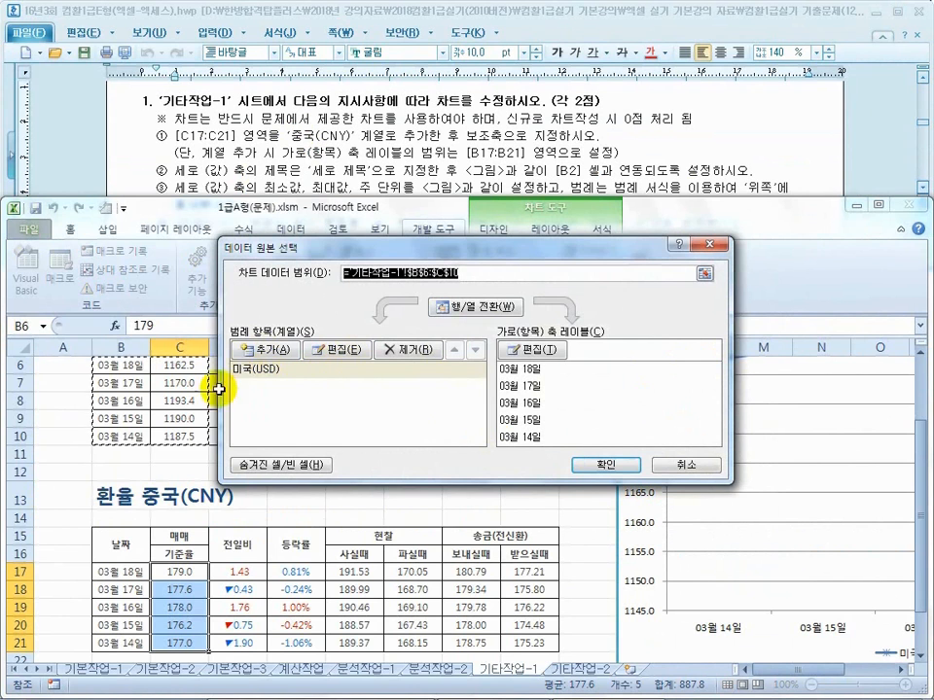
left_click(268, 356)
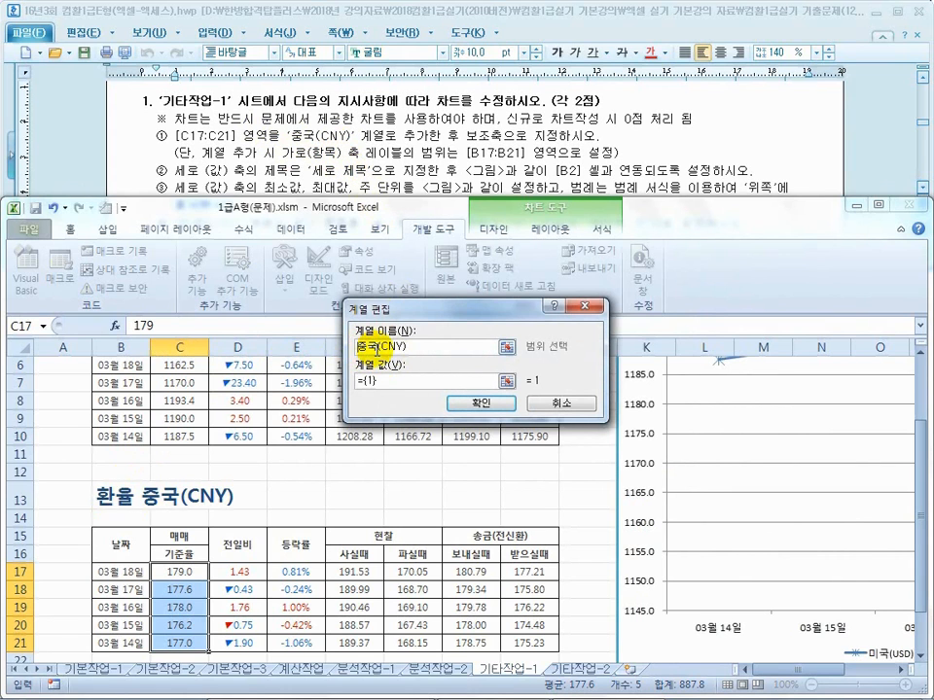
left_click(424, 345)
left_click_drag(424, 344, 352, 347)
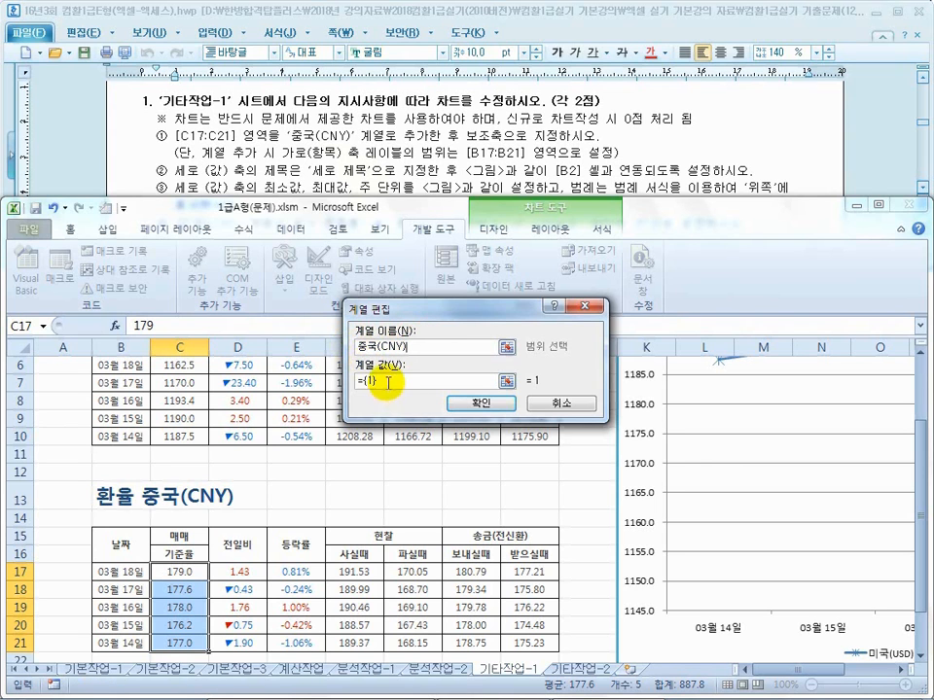
left_click_drag(377, 381, 349, 385)
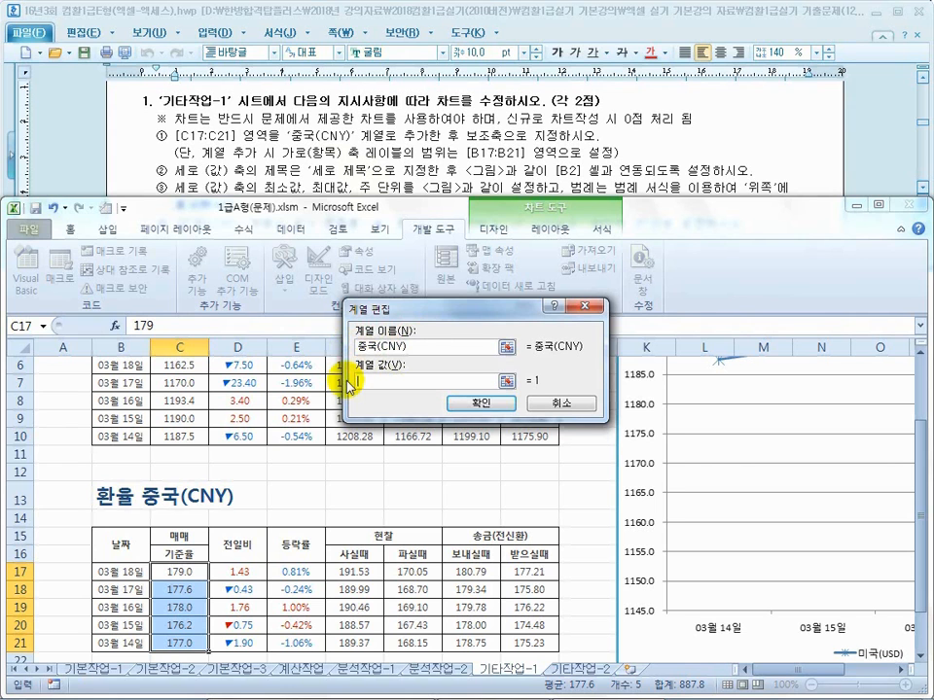
left_click_drag(174, 574, 179, 643)
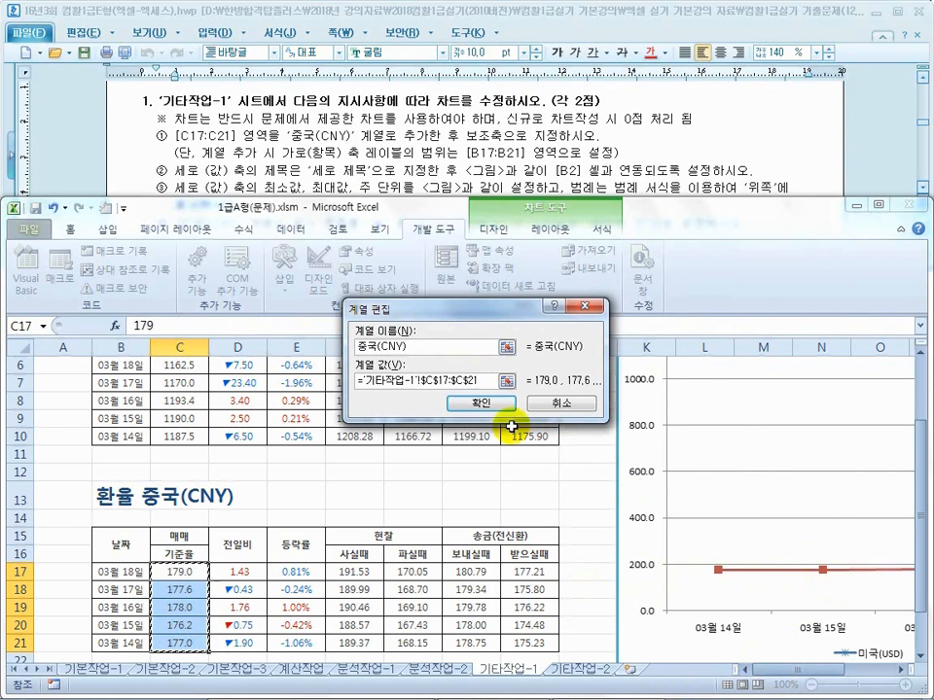
left_click(482, 403)
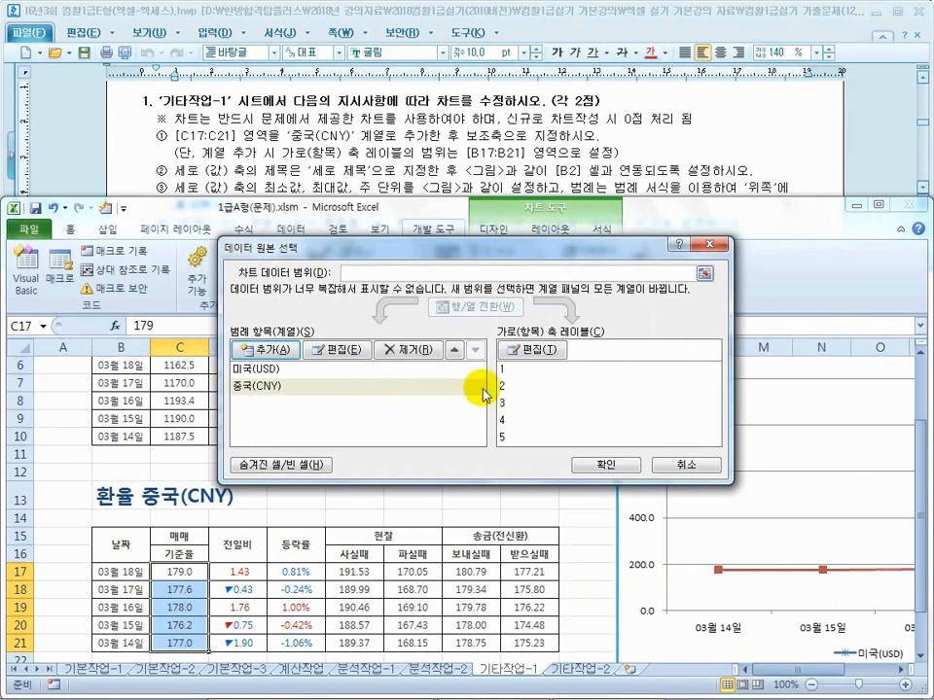
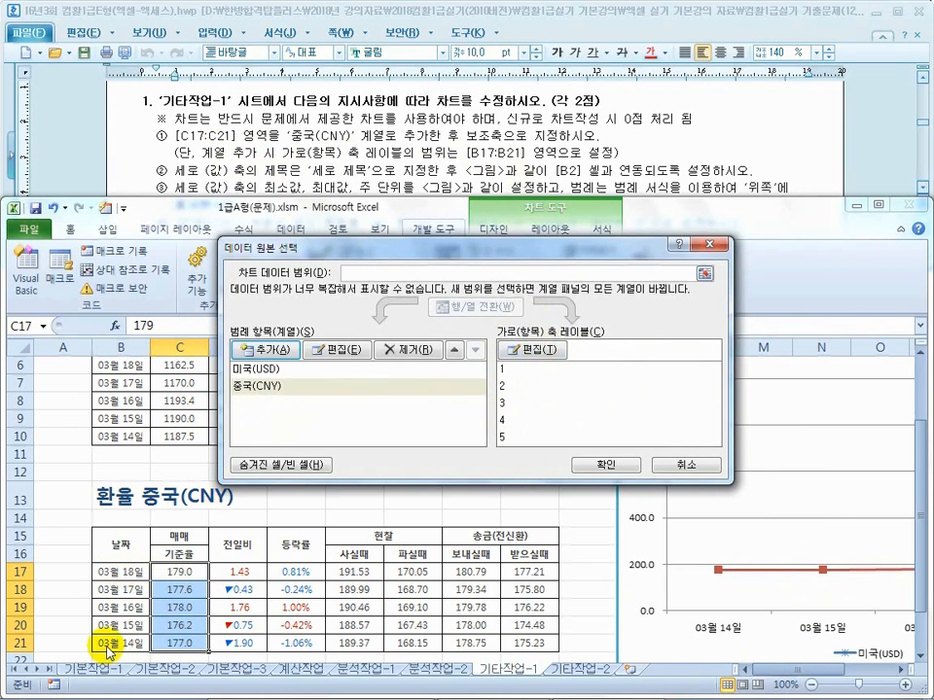
- Set the 중국(CNY) series' horizontal axis labels to B17:B21 and apply the data source changes
left_click(531, 358)
left_click_drag(124, 572, 123, 644)
left_click(487, 387)
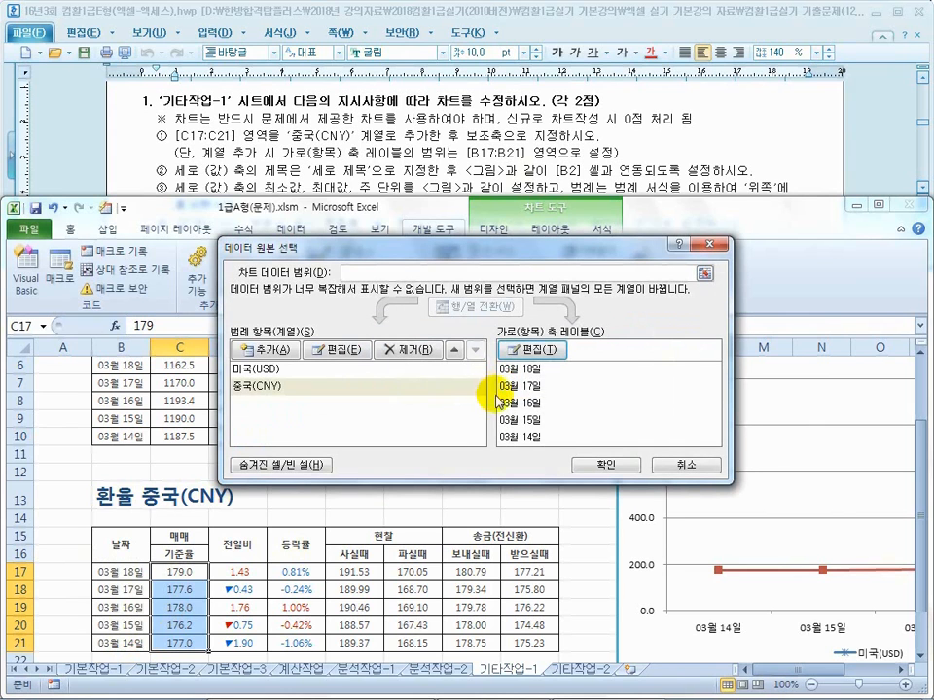
left_click(294, 371)
left_click(415, 388)
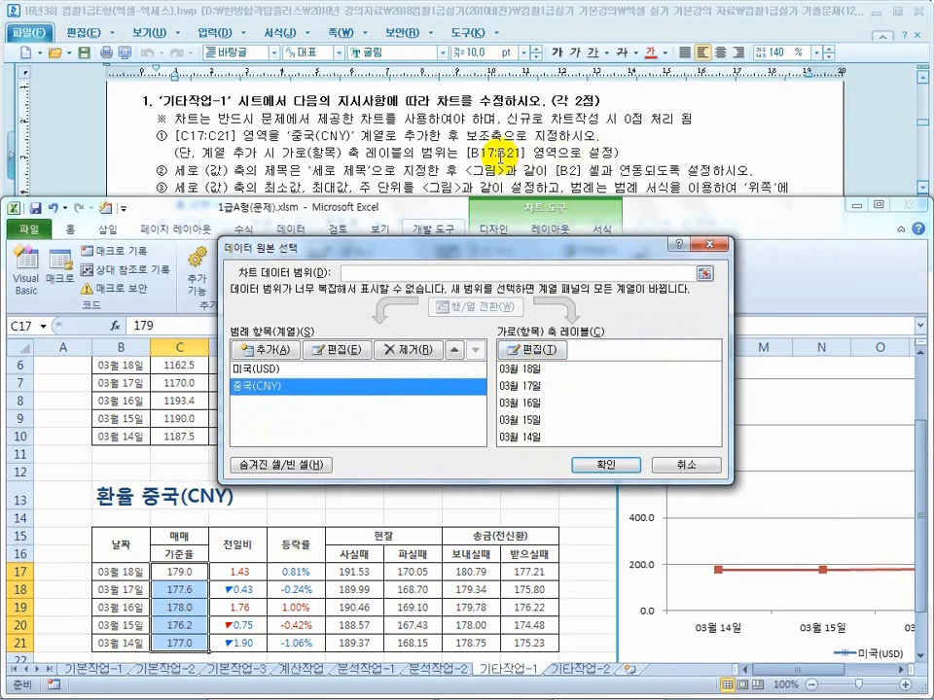
left_click(603, 464)
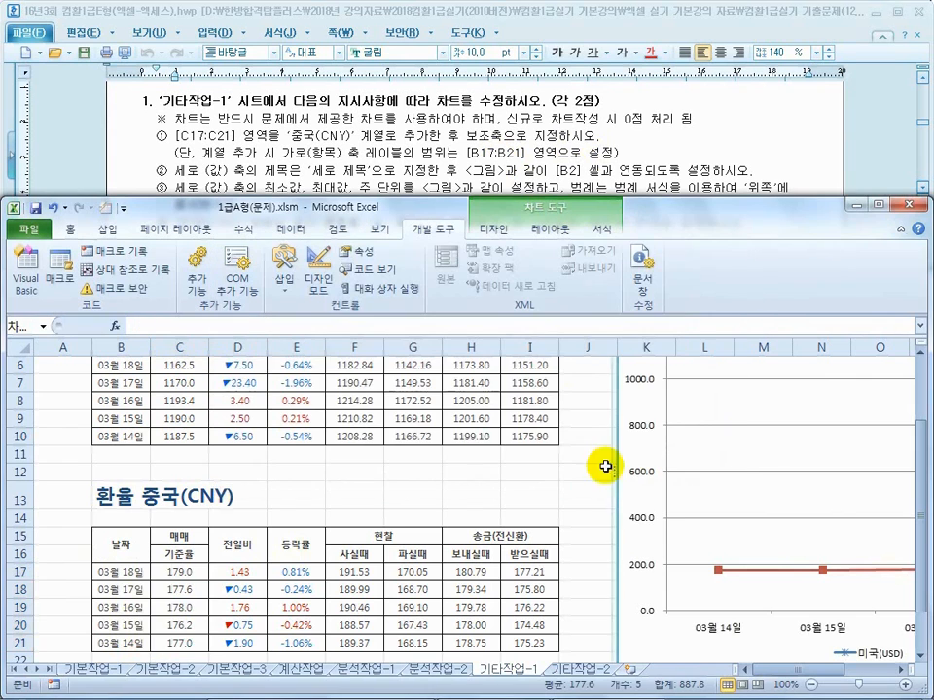
- Examine instruction ② on the value axis title, the B2 heading it names, and the axis title in the exam document's reference figure
left_click_drag(778, 672, 756, 673)
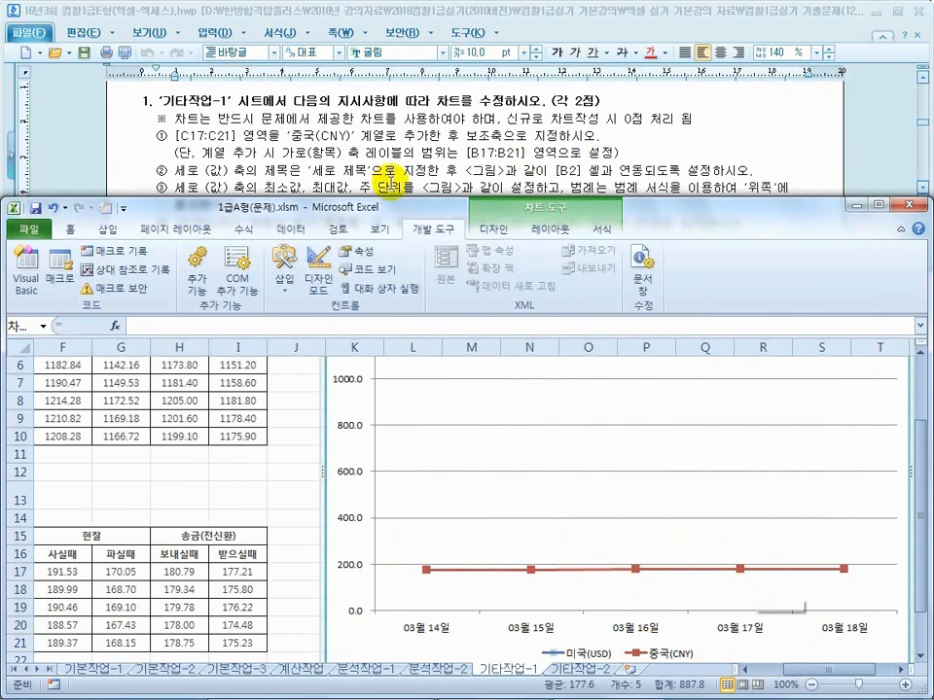
left_click(316, 156)
left_click_drag(209, 171, 299, 172)
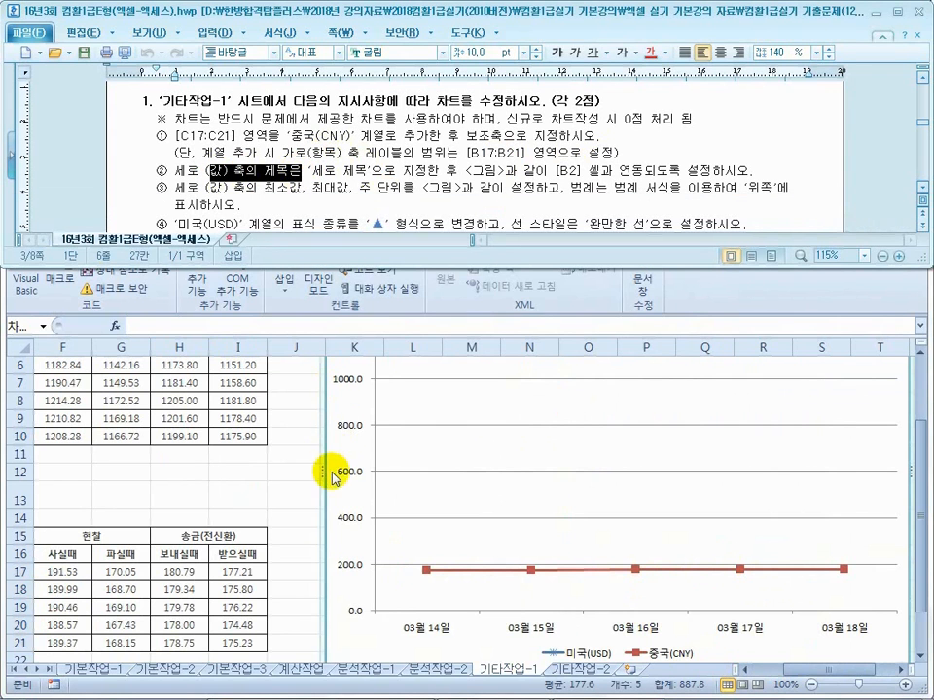
left_click(416, 176)
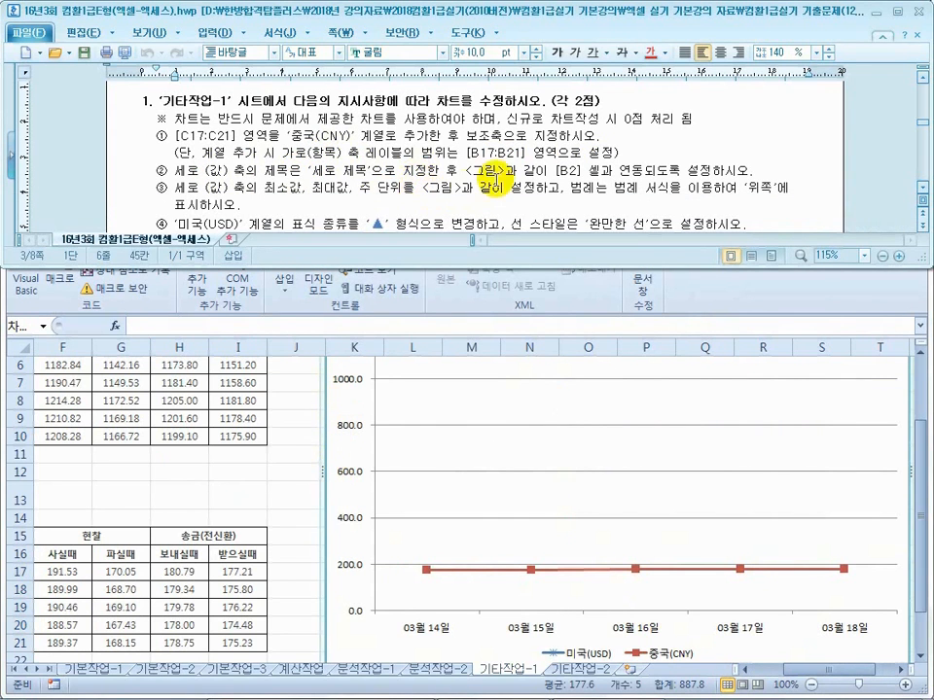
left_click(273, 452)
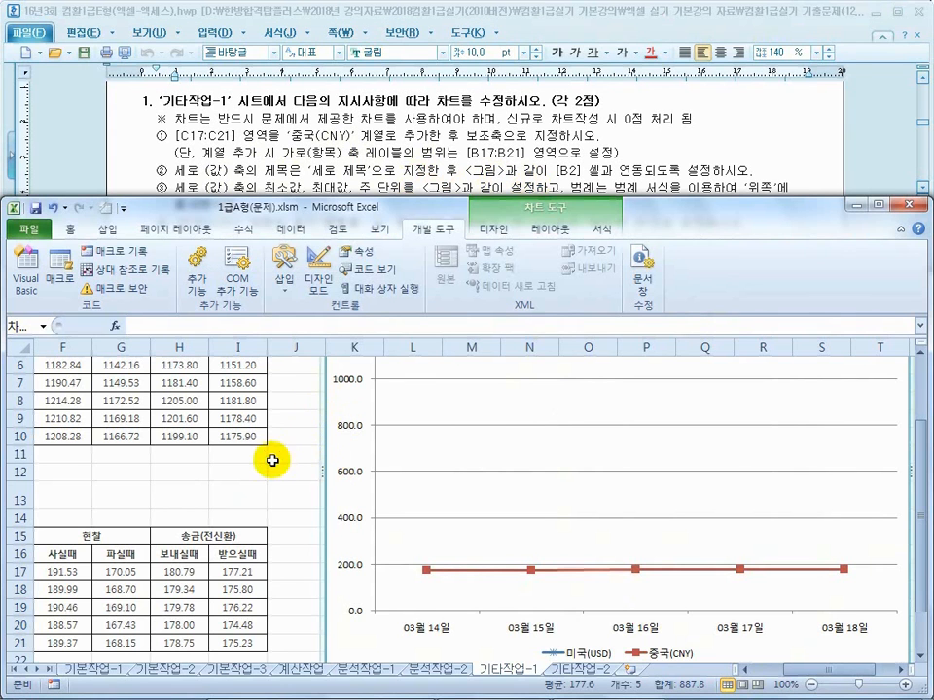
left_click_drag(823, 667, 742, 672)
scroll(321, 547, "up", 2)
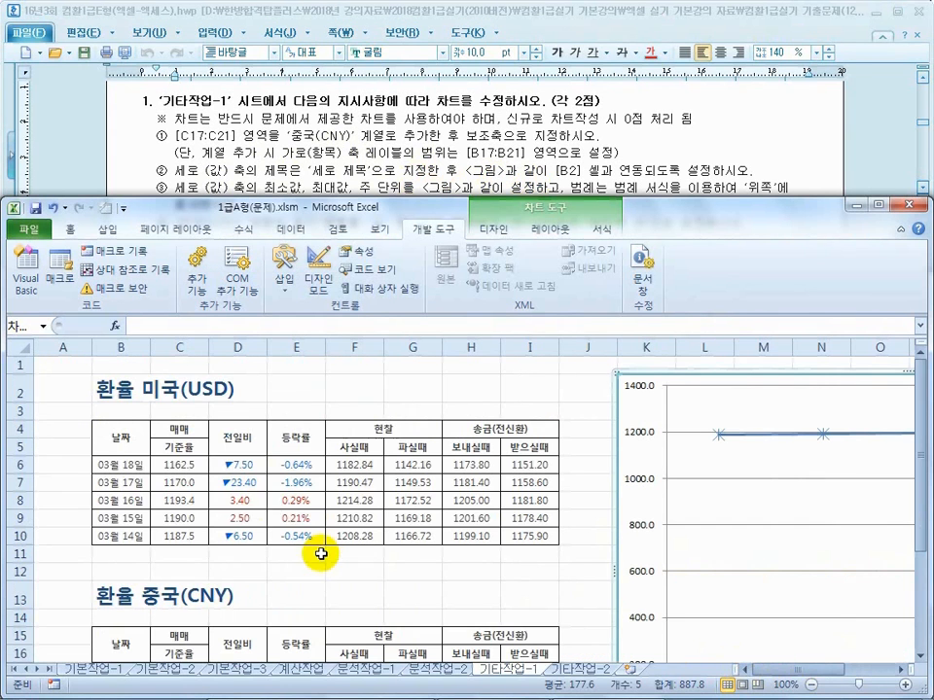
left_click(199, 389)
left_click(102, 389)
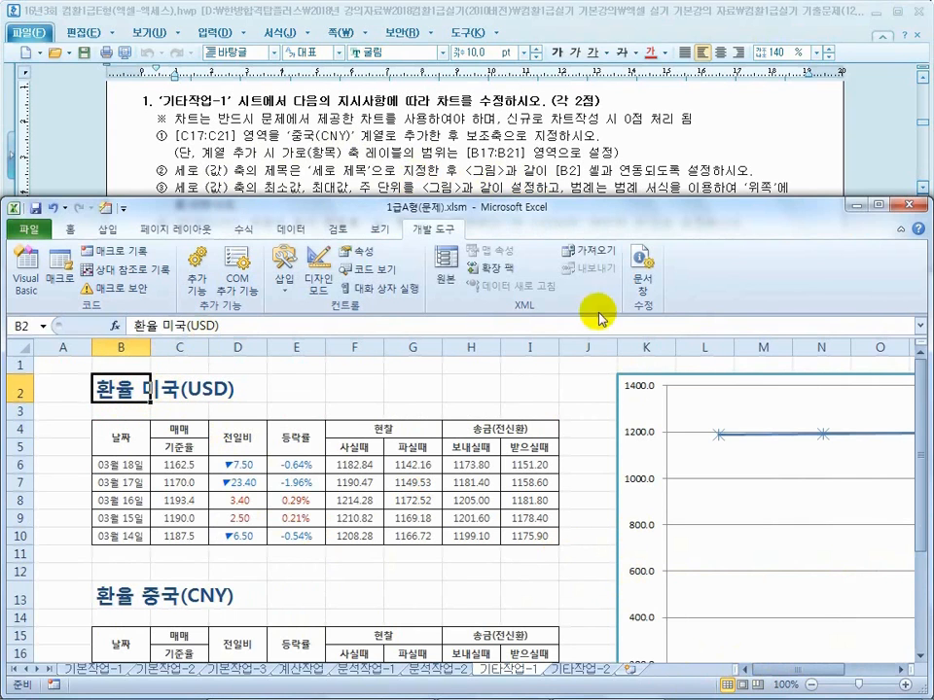
left_click(410, 127)
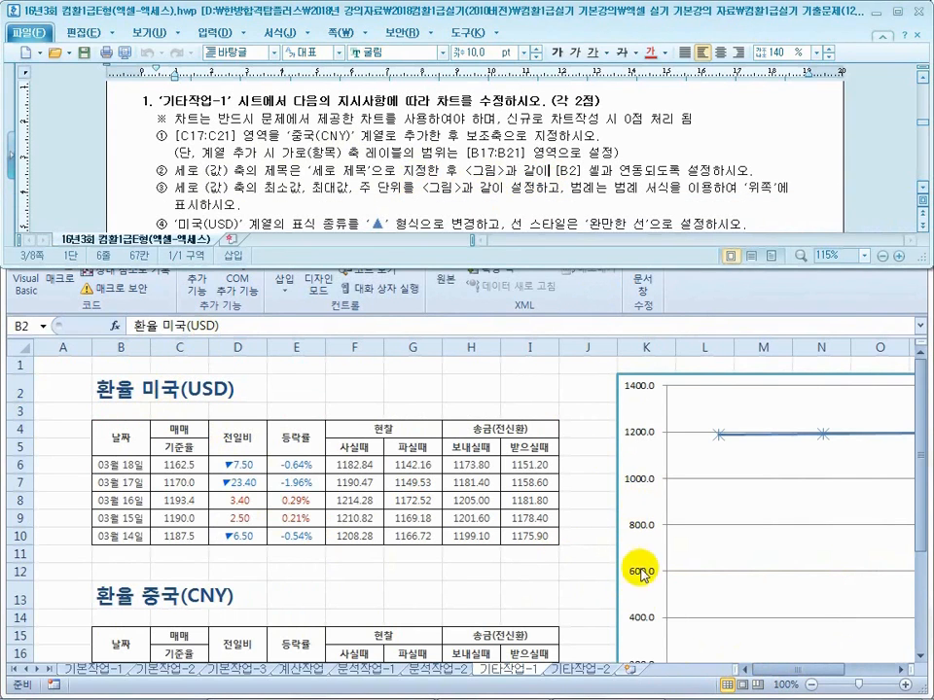
scroll(636, 605, "down", 3)
scroll(638, 599, "up", 4)
scroll(638, 598, "down", 2)
scroll(637, 598, "down", 2)
scroll(182, 185, "down", 3)
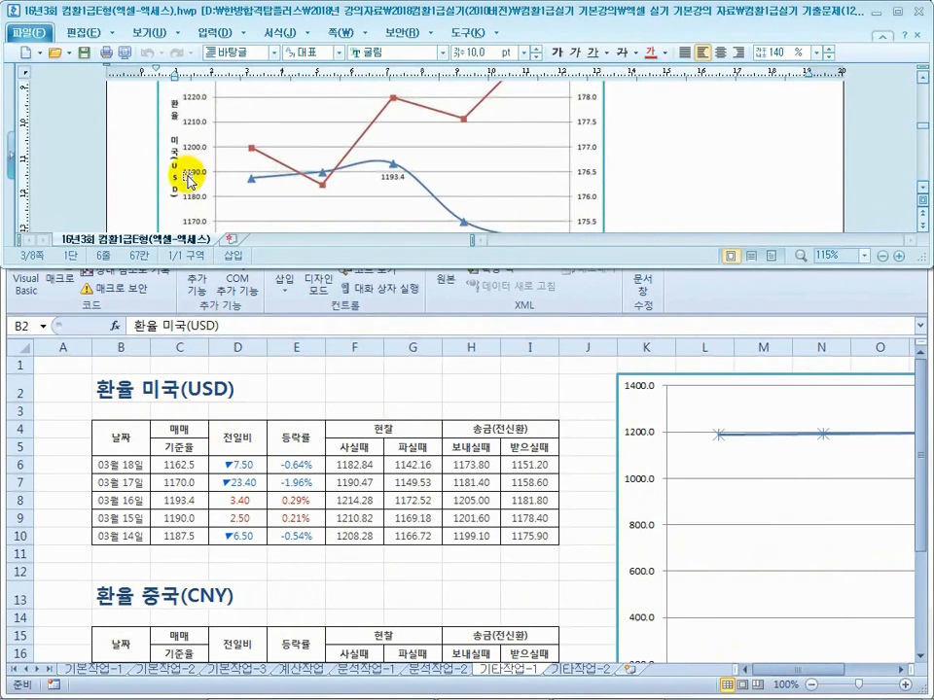
- Add a primary vertical axis title to the 기타작업-1 chart in Excel, using the vertical text style 세로 제목
left_click(629, 506)
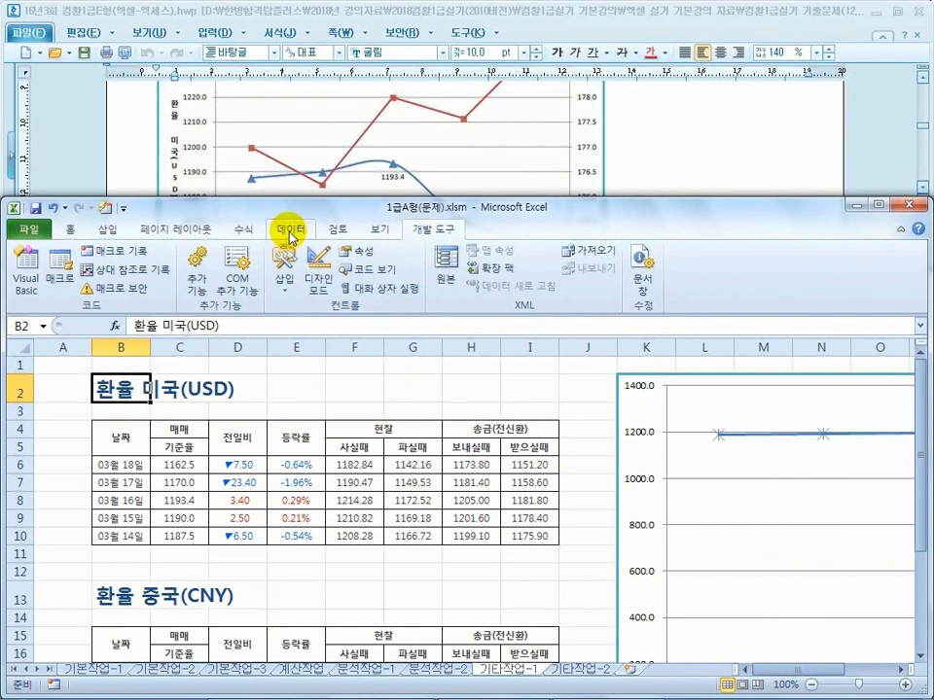
left_click(605, 498)
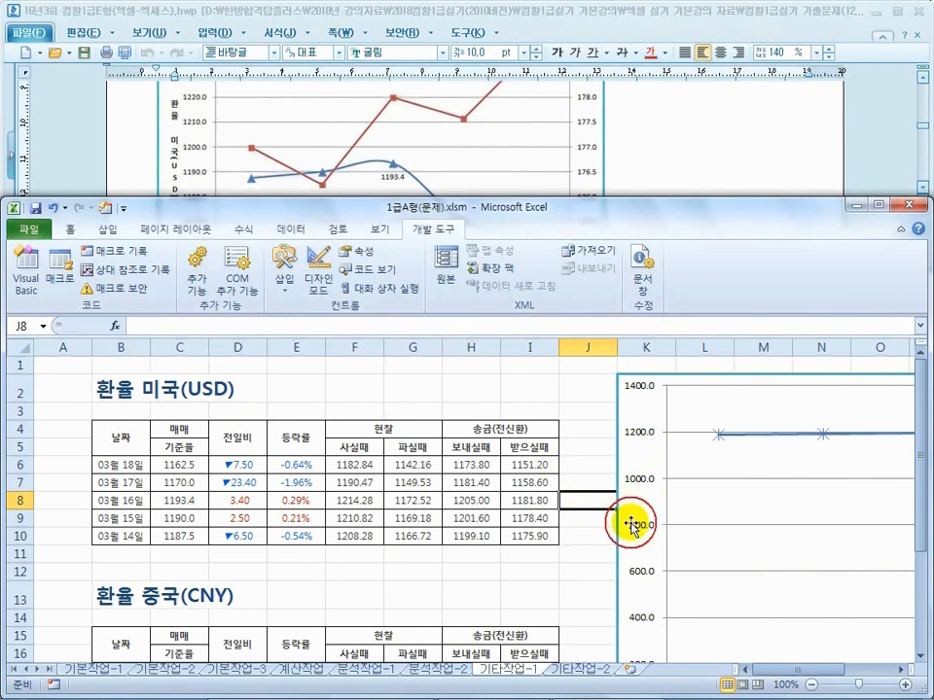
left_click(638, 597)
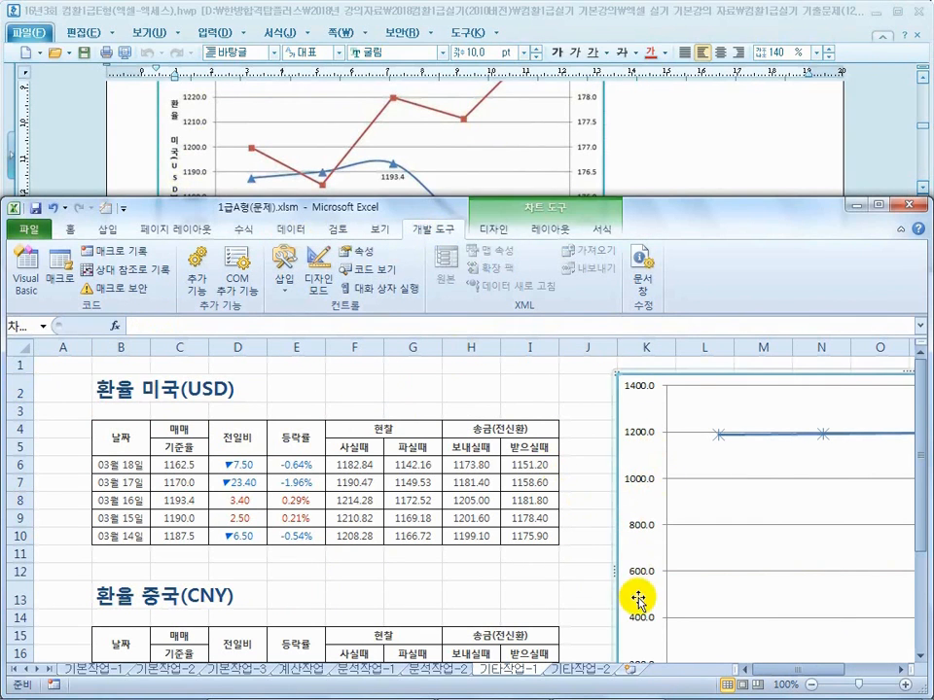
left_click(550, 233)
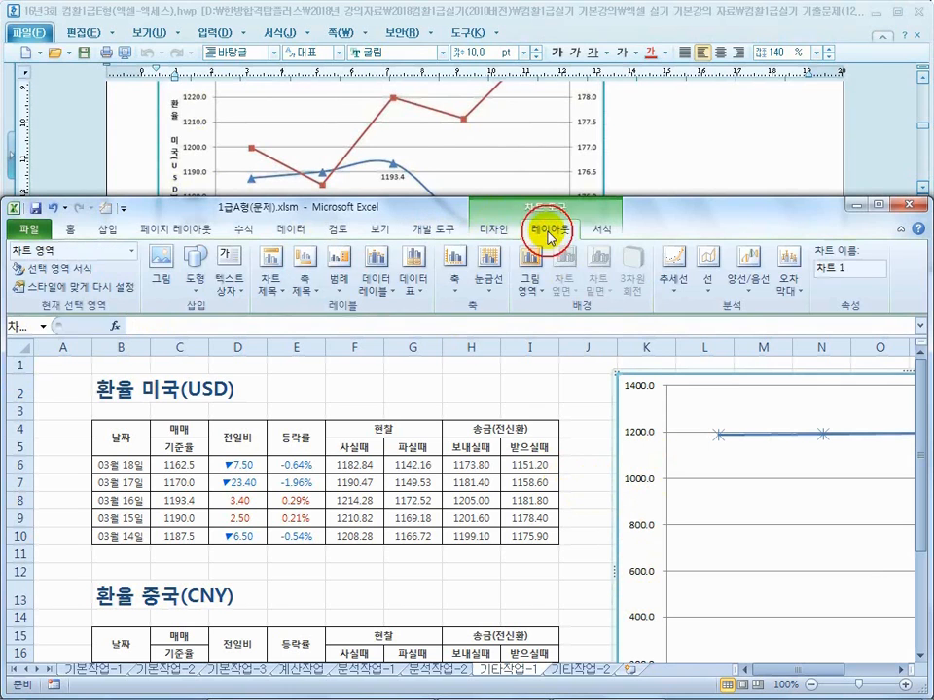
left_click(299, 290)
mouse_move(311, 308)
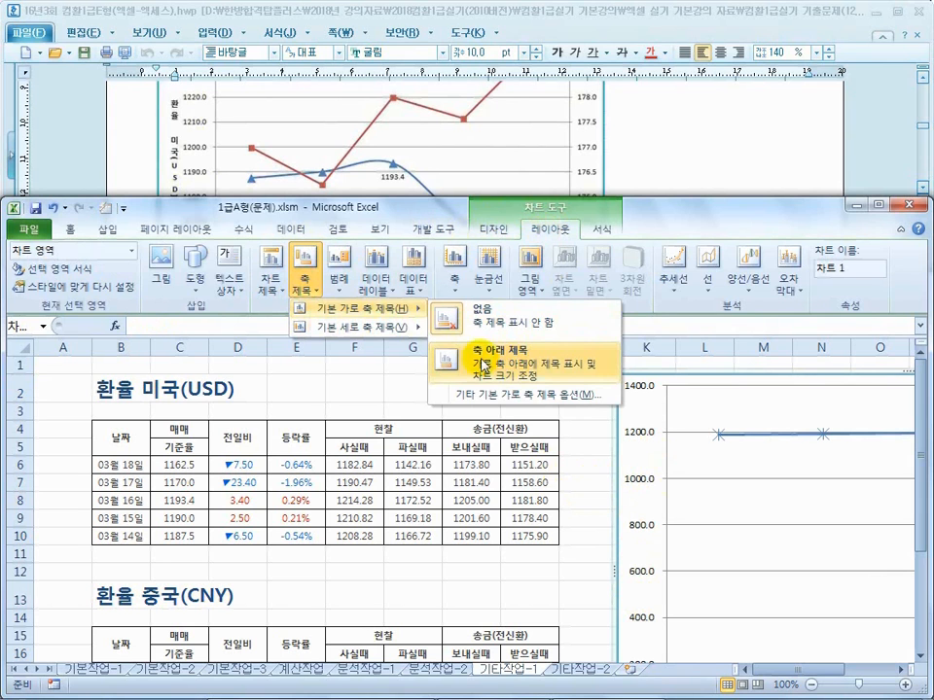
mouse_move(359, 328)
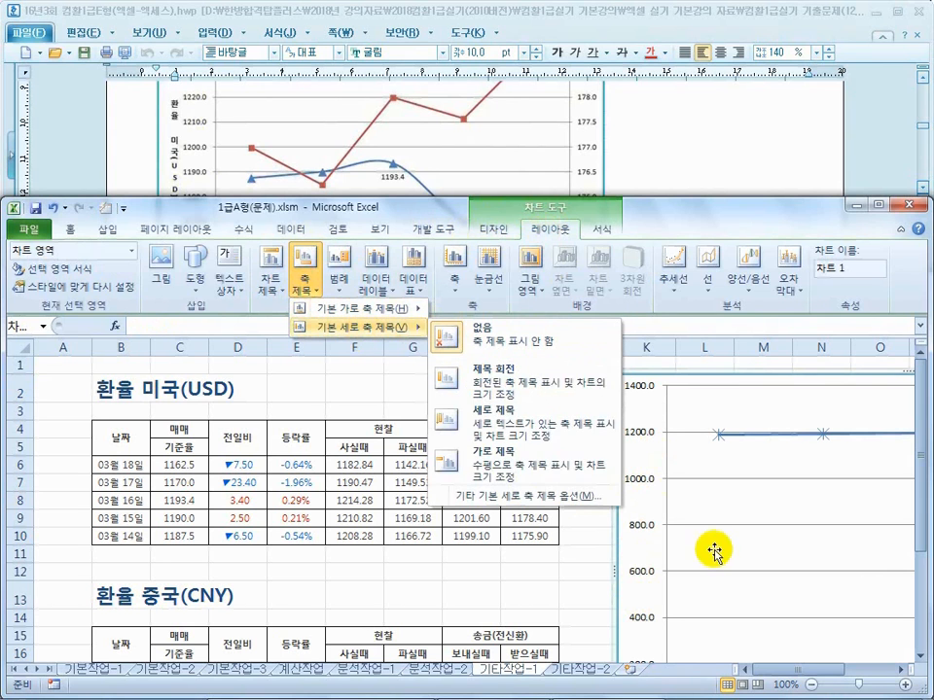
left_click(503, 435)
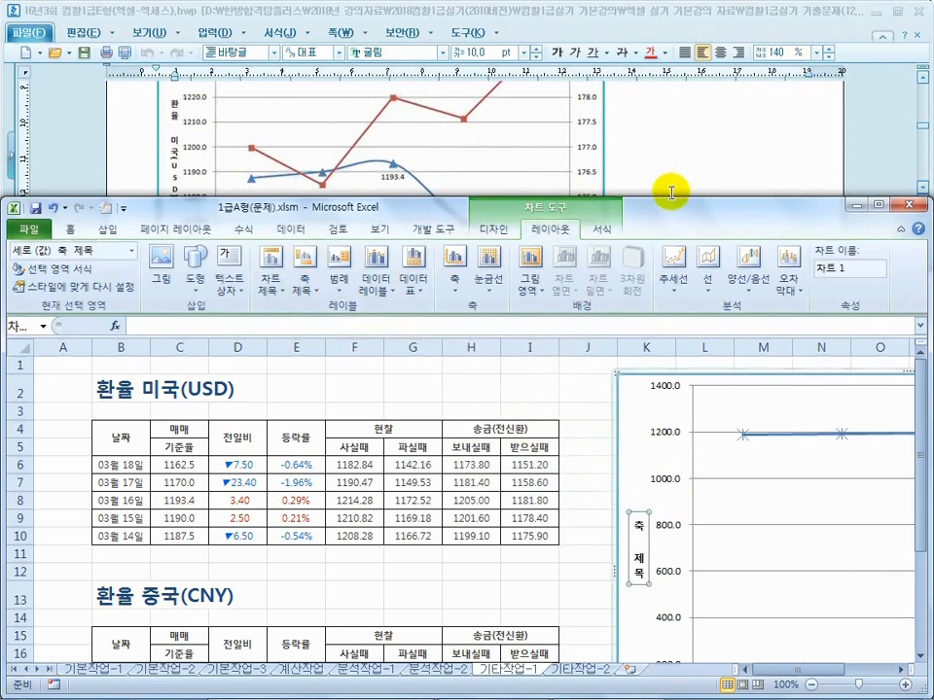
- Link the vertical axis title to cell B2 of 기타작업-1 and deselect the chart
left_click(257, 323)
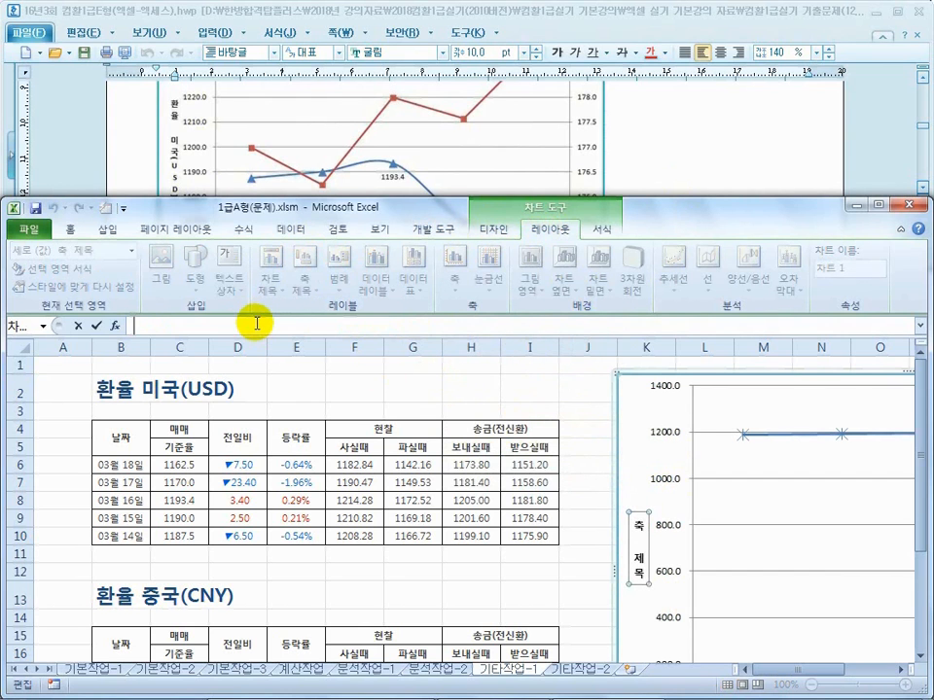
left_click(133, 394)
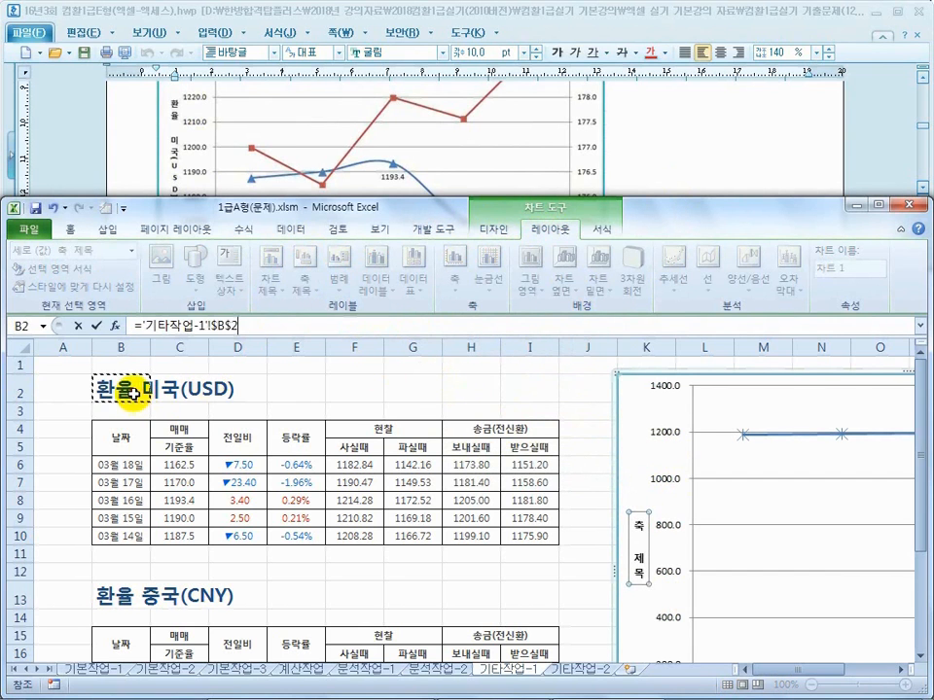
key("Return")
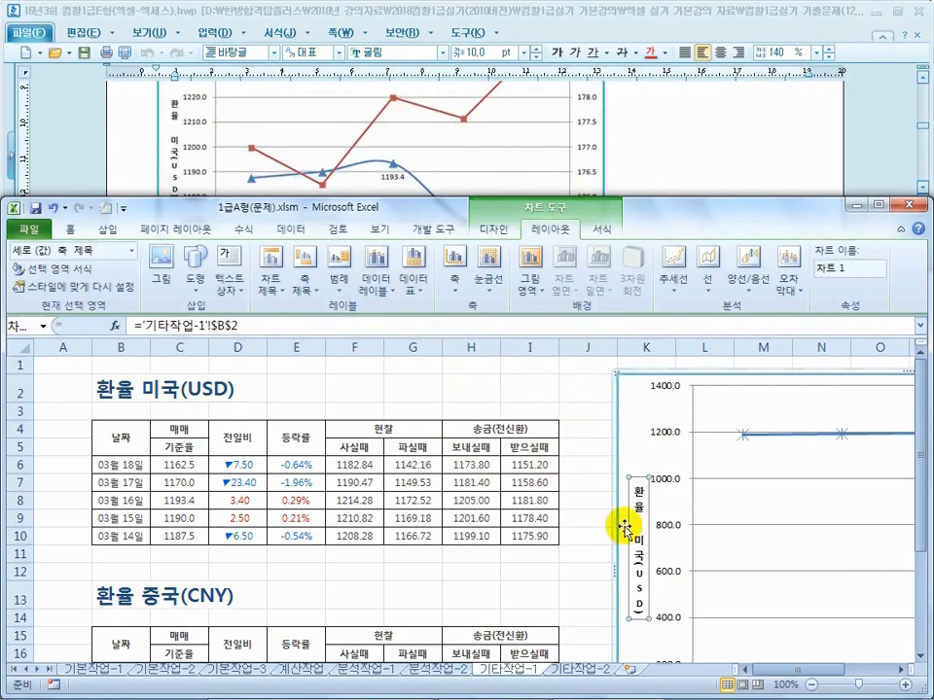
left_click(590, 468)
- Check the 세로 제목 wording in instruction ② against the chart's vertical axis title options, and return to the exam document
left_click(635, 152)
scroll(636, 153, "up", 5)
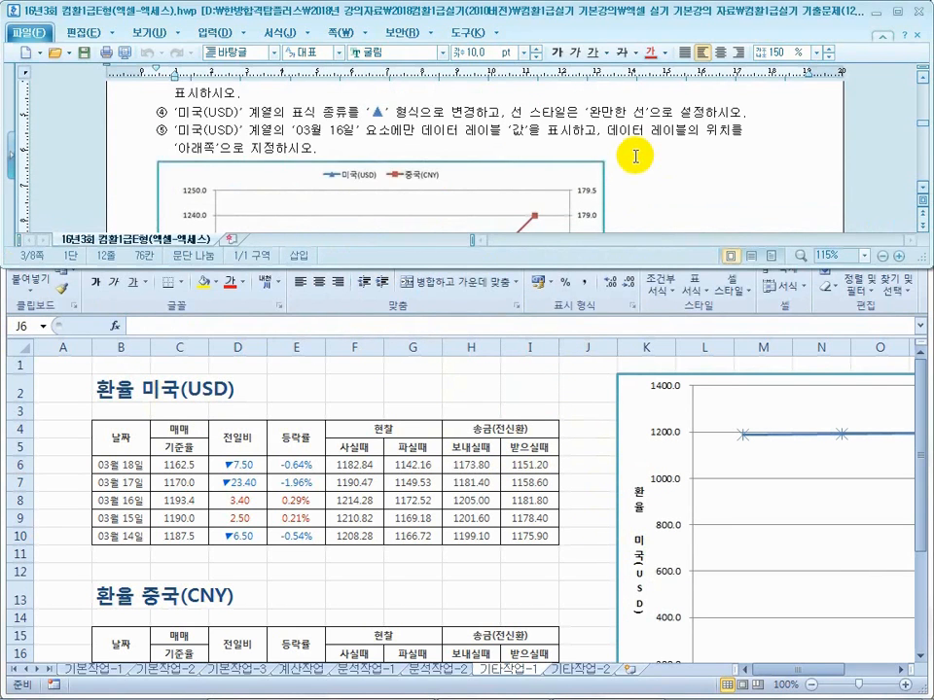
left_click_drag(371, 172, 309, 172)
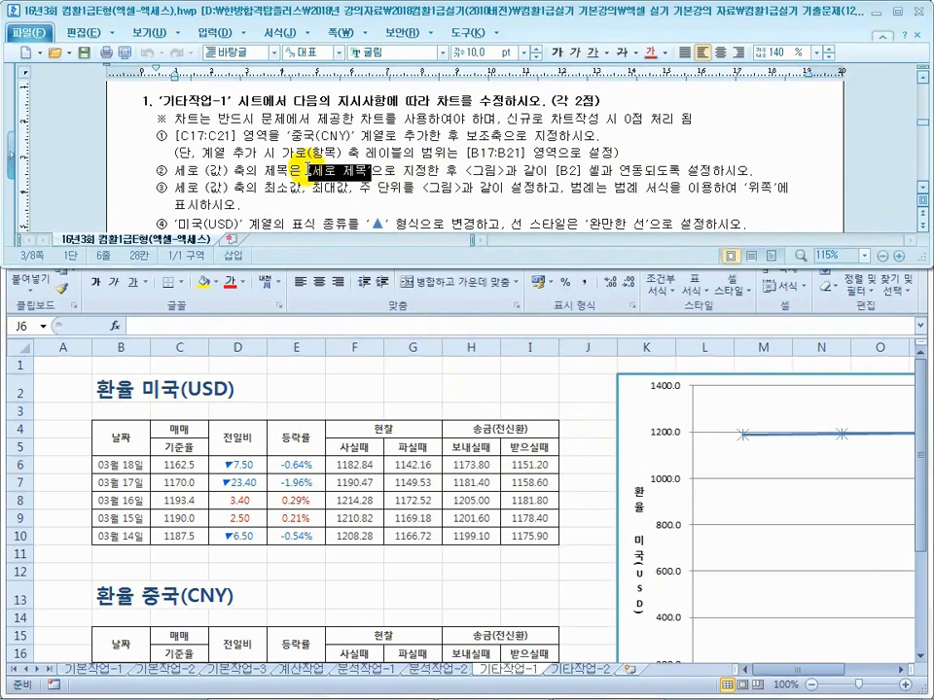
left_click(640, 544)
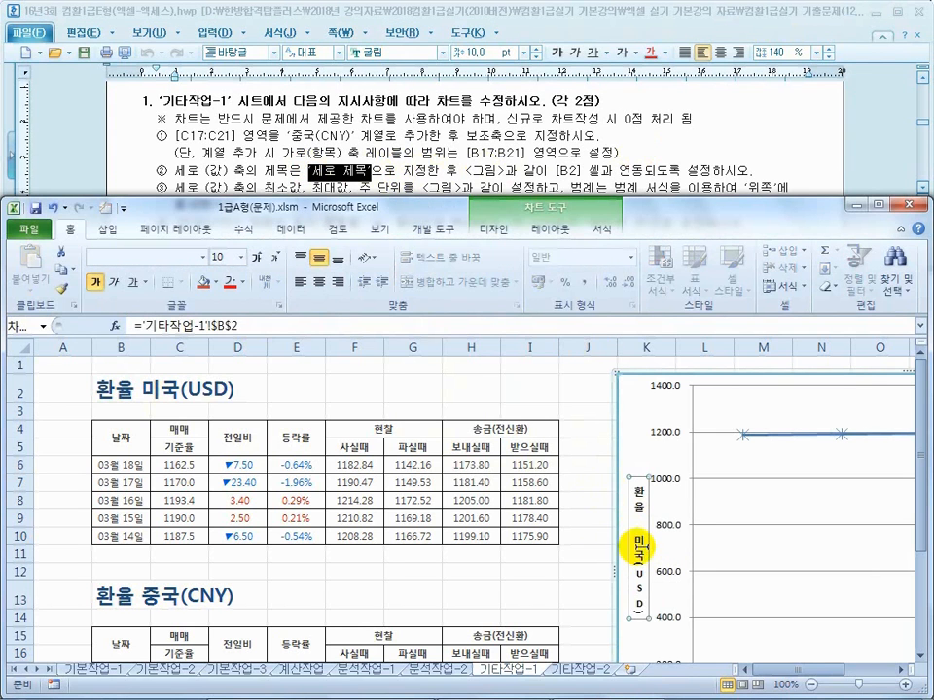
left_click(549, 230)
left_click(303, 284)
mouse_move(322, 328)
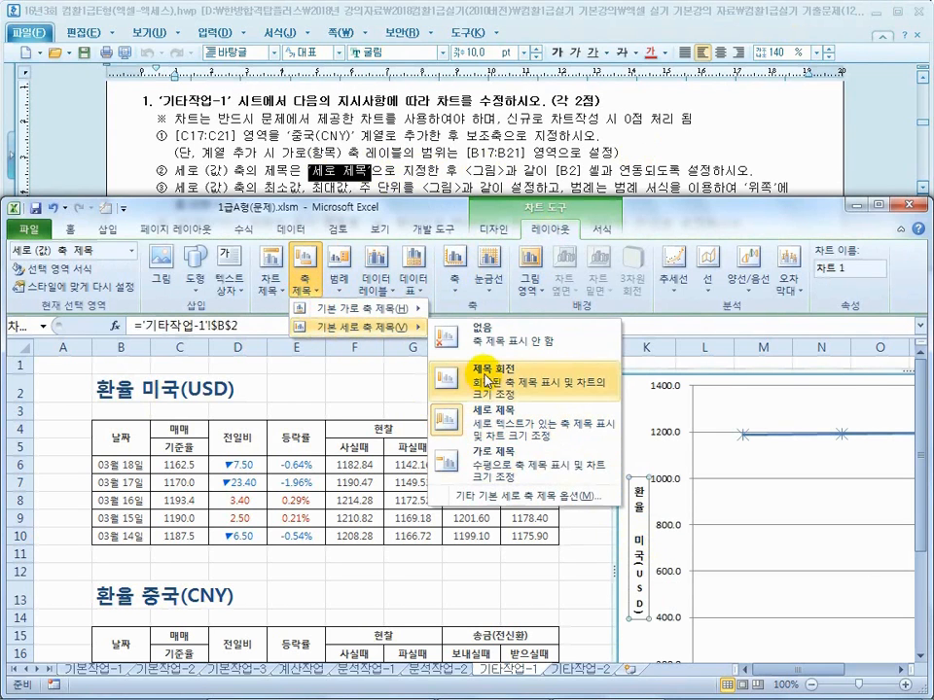
left_click(513, 153)
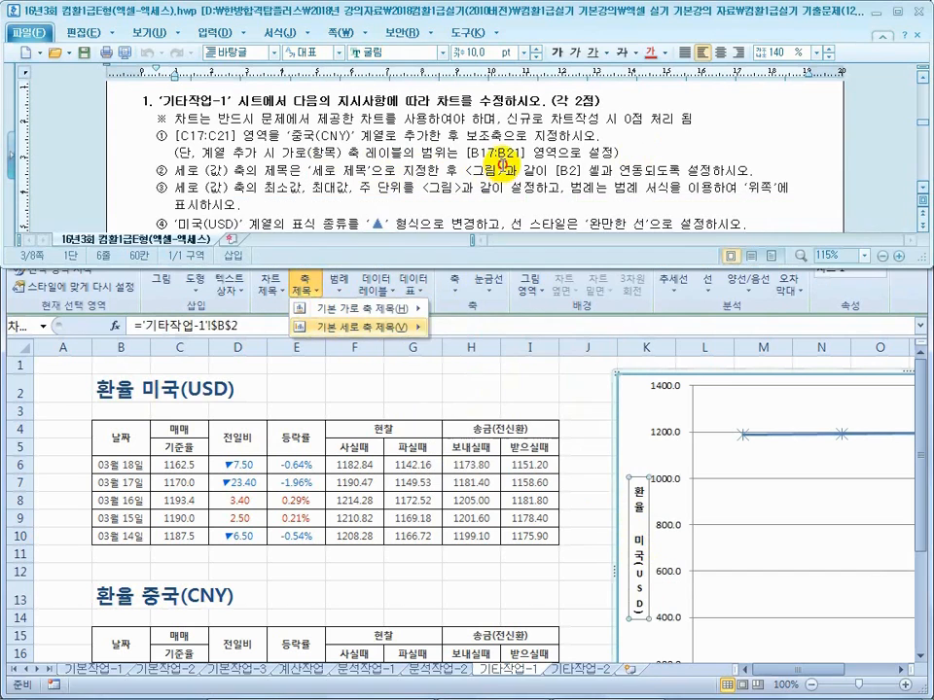
- Examine instruction ③ on the value axis minimum, maximum and major unit, and the axis scale in the exam document's reference figure
left_click_drag(653, 172, 503, 172)
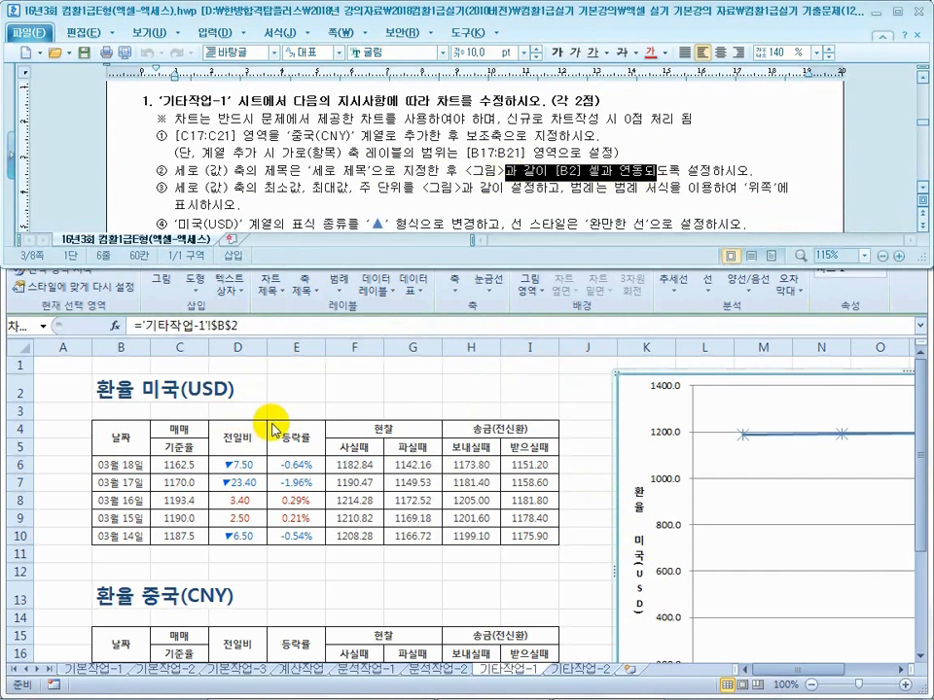
left_click(270, 189)
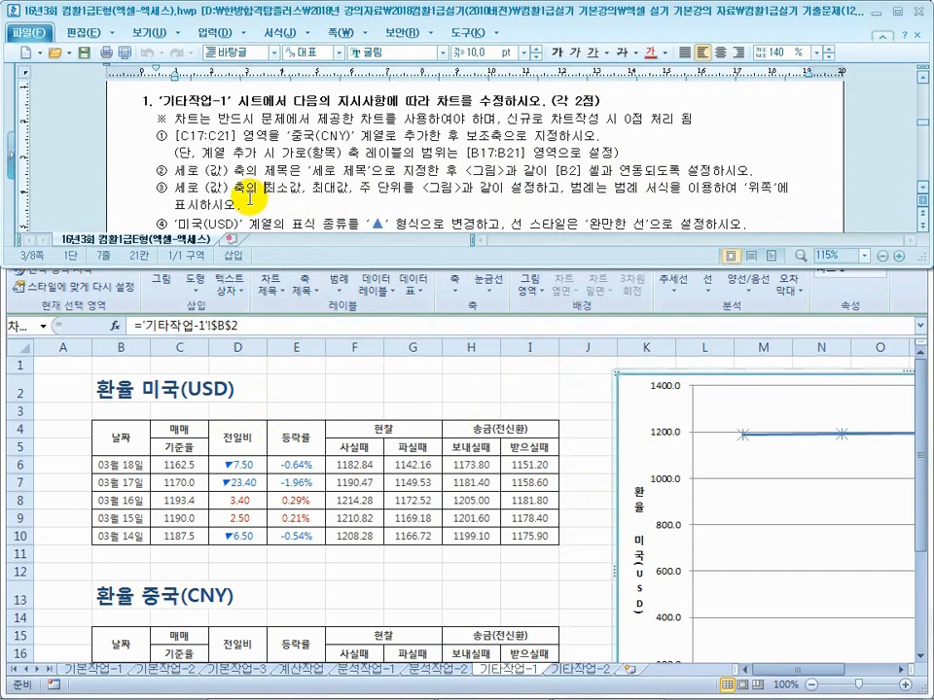
left_click_drag(200, 188, 331, 192)
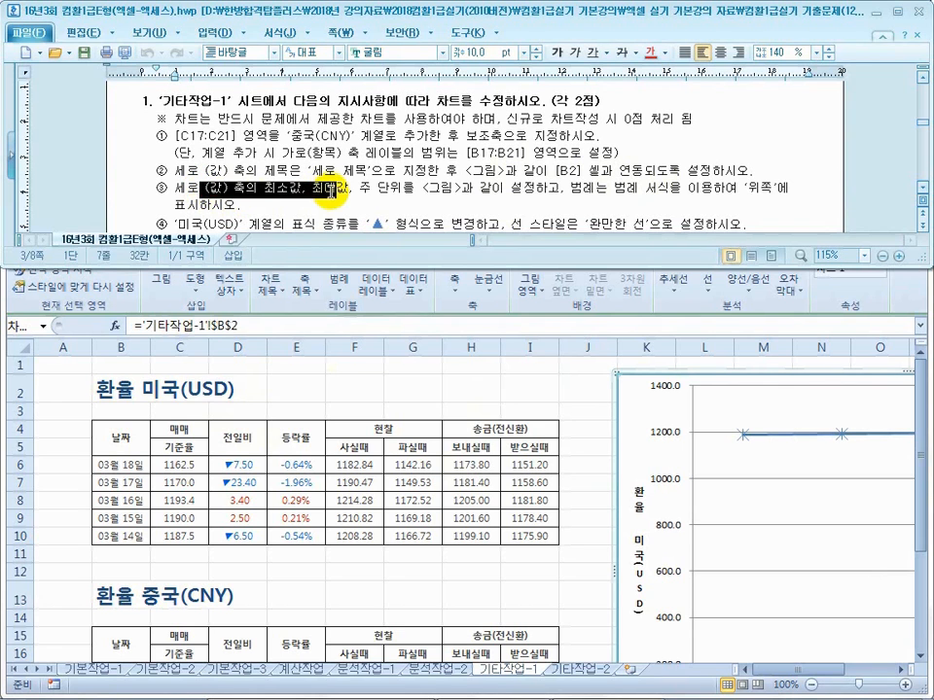
left_click(287, 192)
left_click(392, 190)
left_click_drag(548, 190, 525, 193)
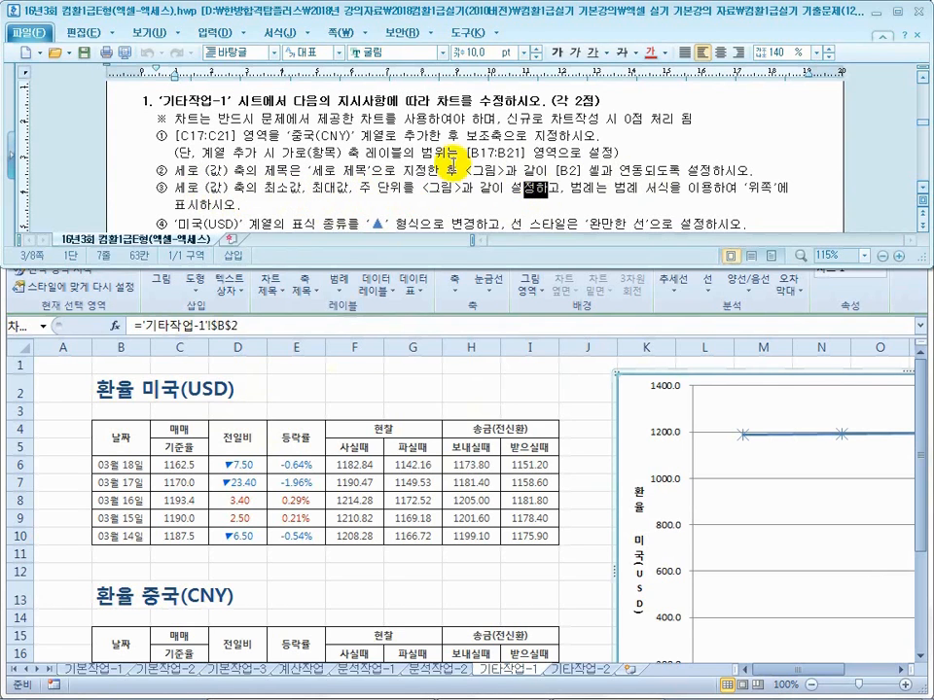
scroll(455, 161, "down", 5)
scroll(456, 161, "down", 5)
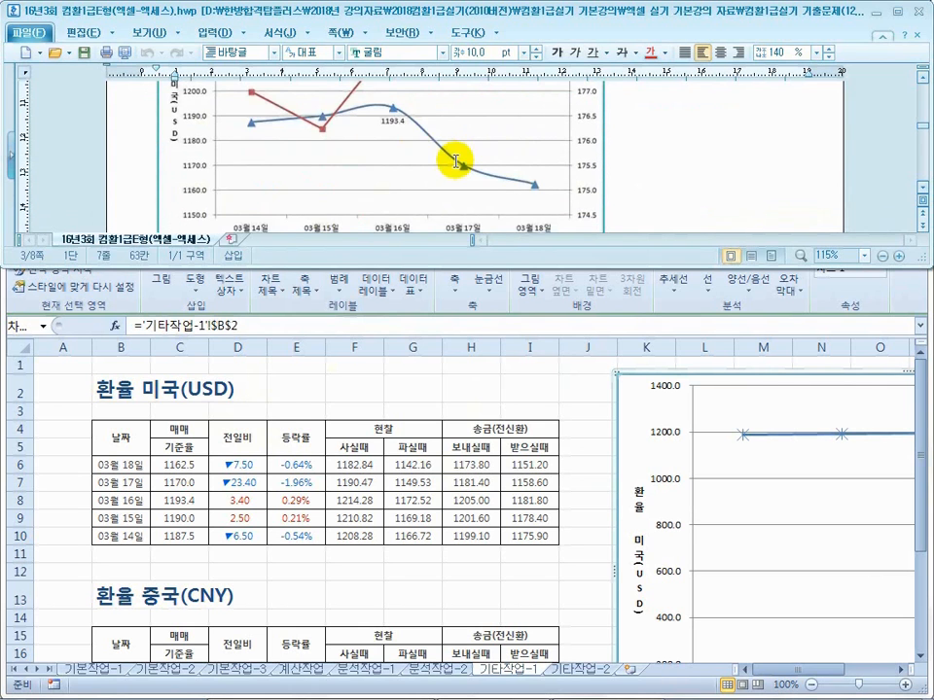
scroll(456, 162, "down", 2)
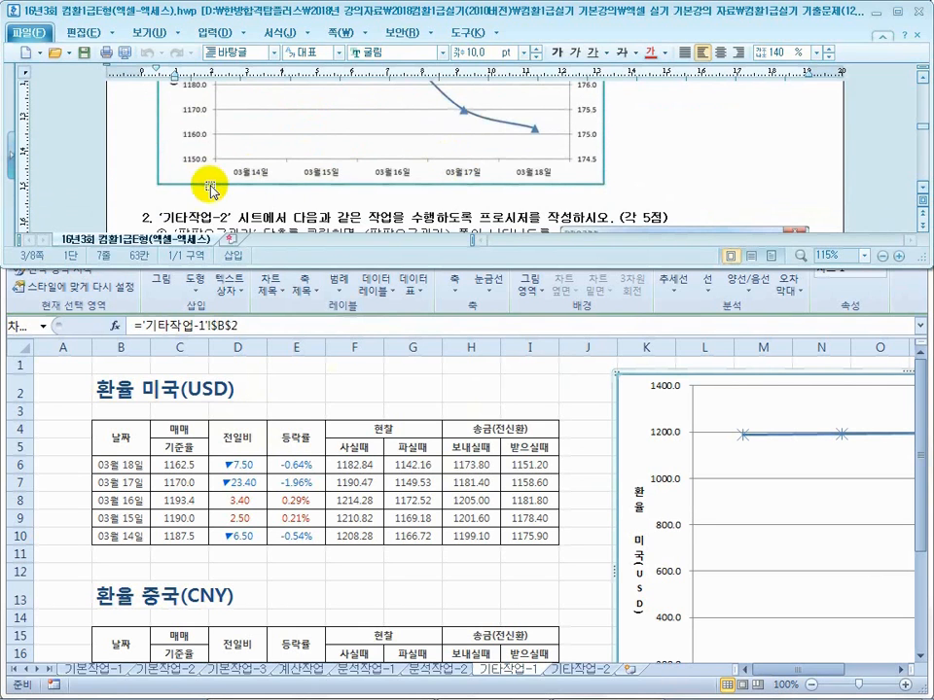
scroll(208, 180, "up", 5)
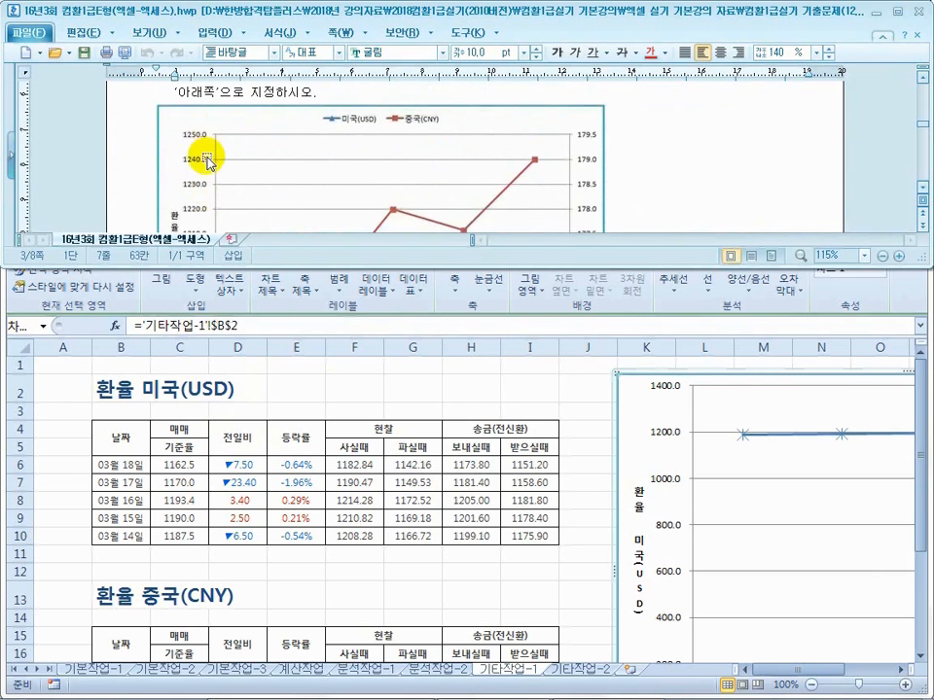
- Open the axis formatting for the 기타작업-1 chart's vertical value axis in Excel and fix its minimum at 1150, as in the reference figure
left_click(676, 531)
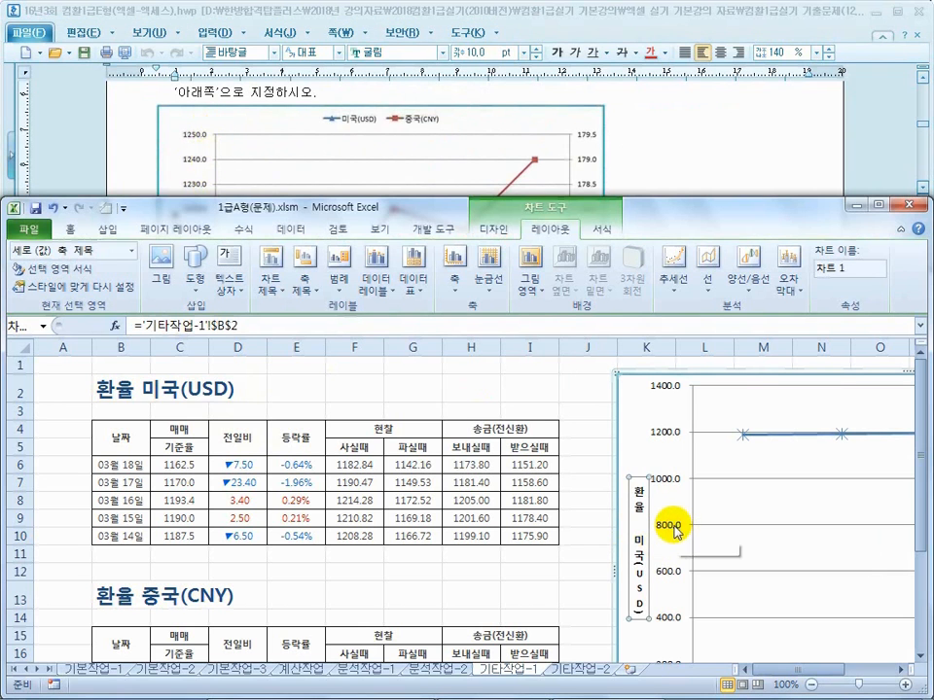
right_click(676, 532)
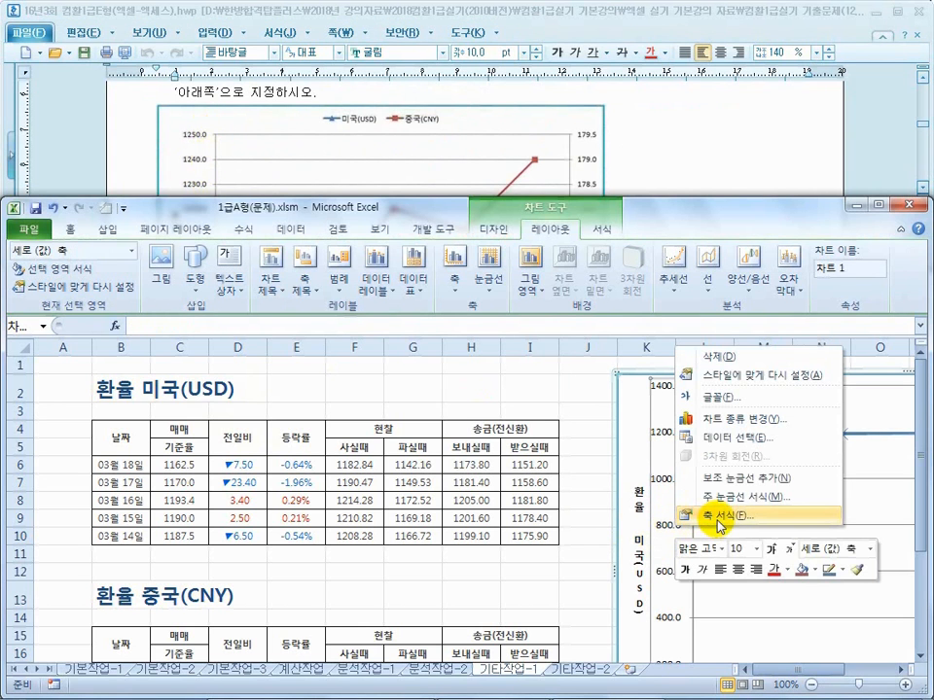
left_click(718, 521)
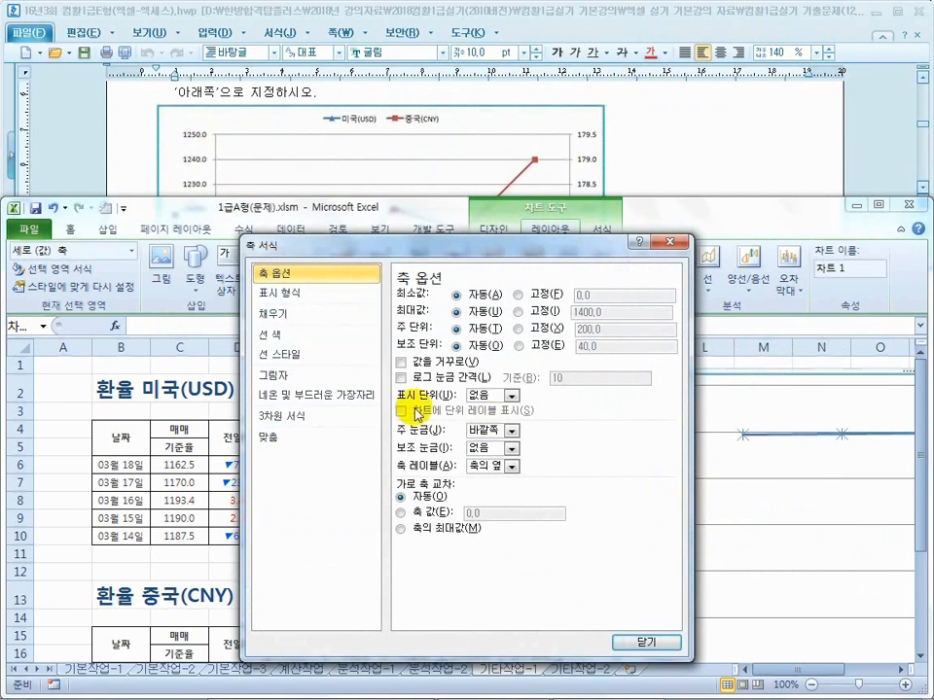
left_click_drag(502, 255, 429, 255)
left_click(653, 148)
scroll(649, 167, "down", 2)
scroll(649, 168, "down", 2)
scroll(649, 167, "down", 2)
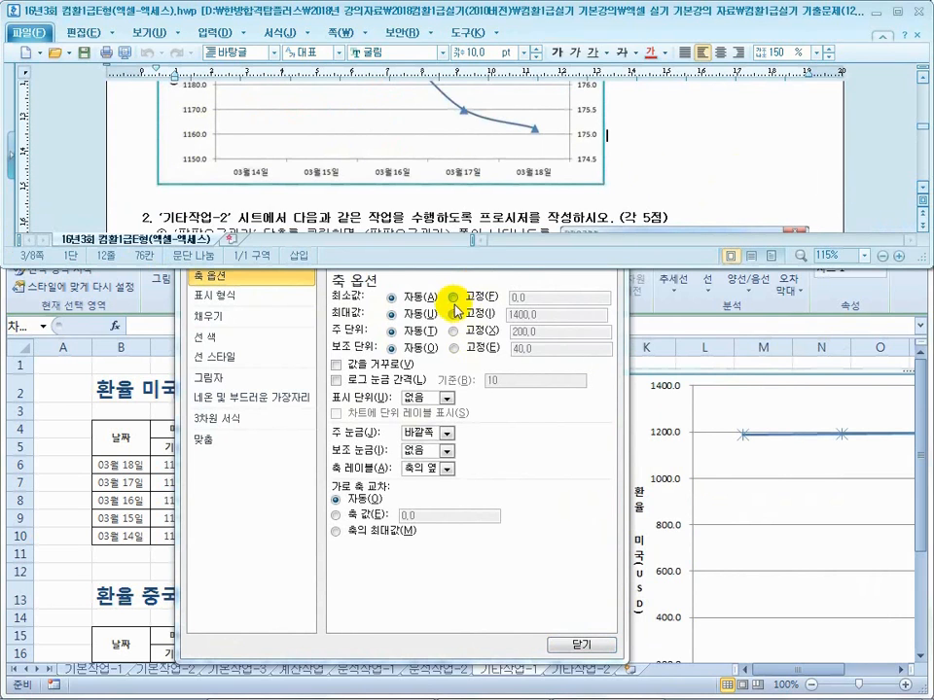
left_click(454, 299)
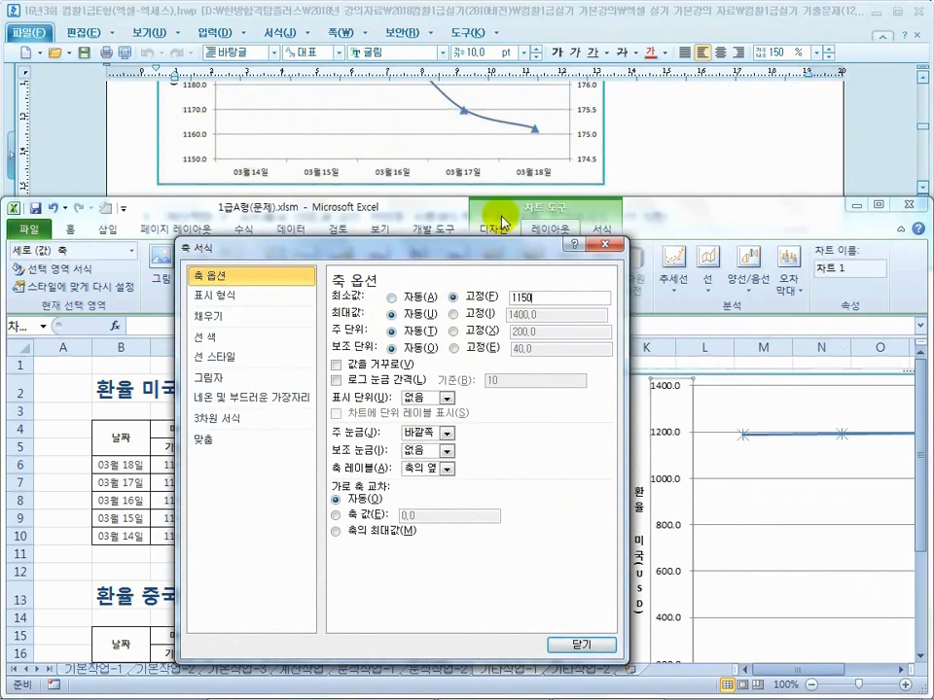
- Fix the vertical value axis maximum at 1250 and its major unit at 10, and close the axis formatting
left_click(667, 167)
scroll(670, 173, "up", 3)
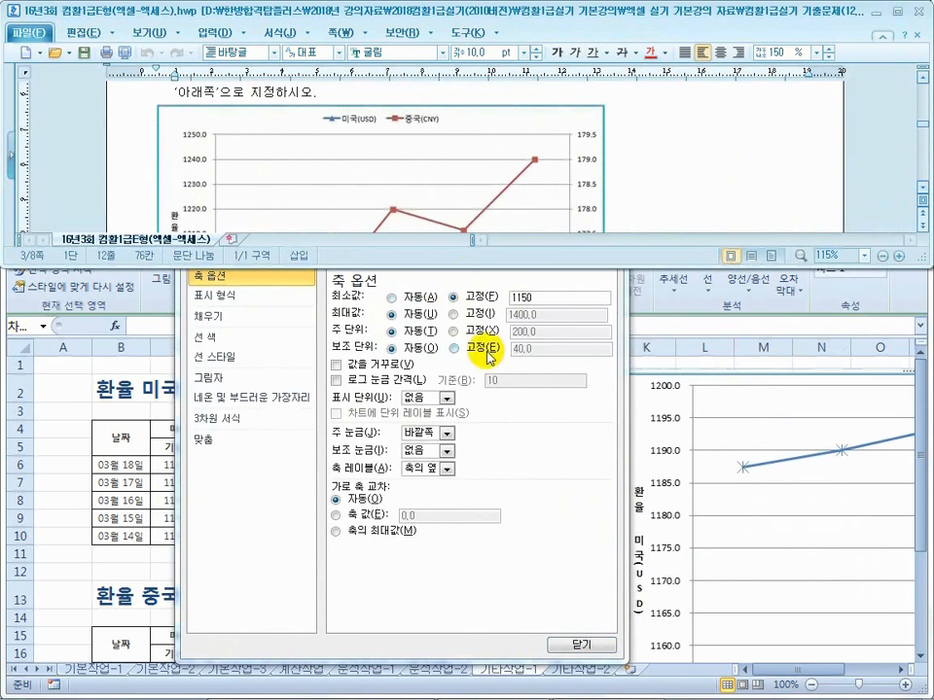
left_click(469, 319)
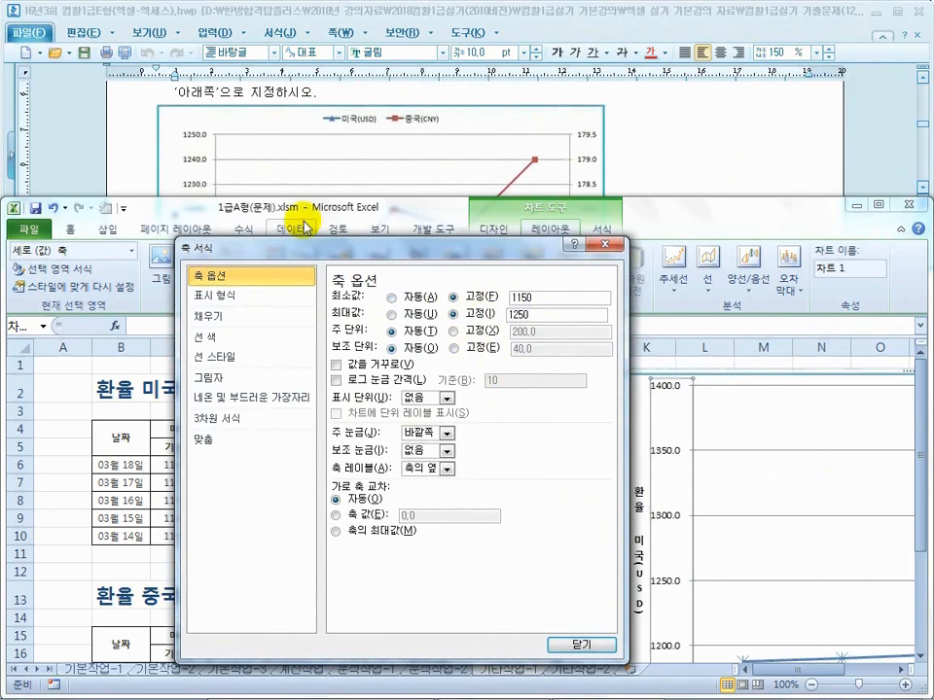
left_click(453, 332)
left_click(546, 333)
left_click_drag(546, 333, 495, 330)
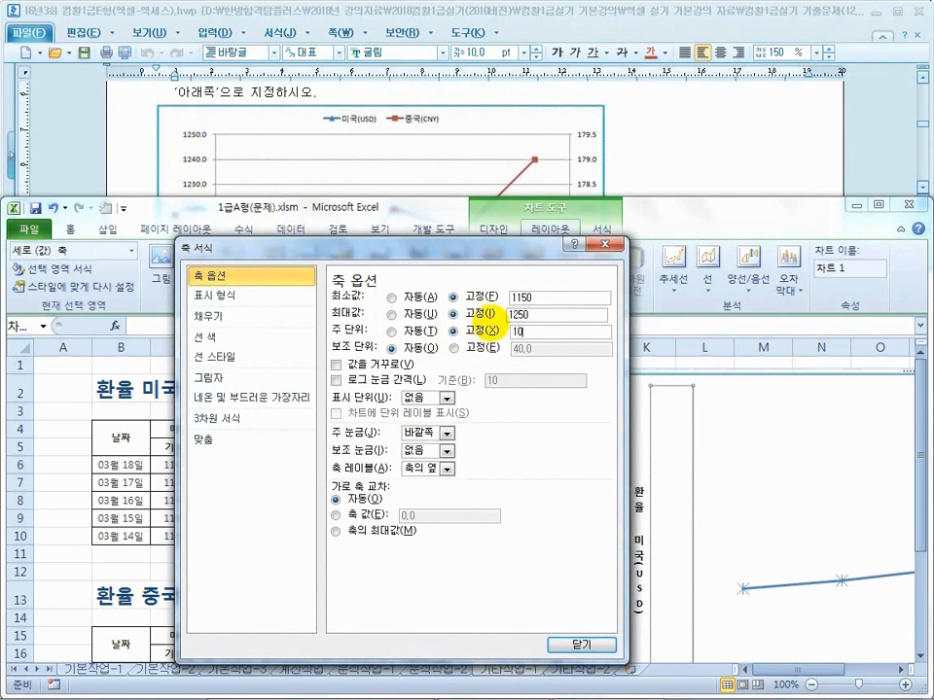
left_click(581, 646)
- Compare the chart's value axis scale with the reference figure, and check the legend wording in instruction ③
scroll(674, 477, "down", 1)
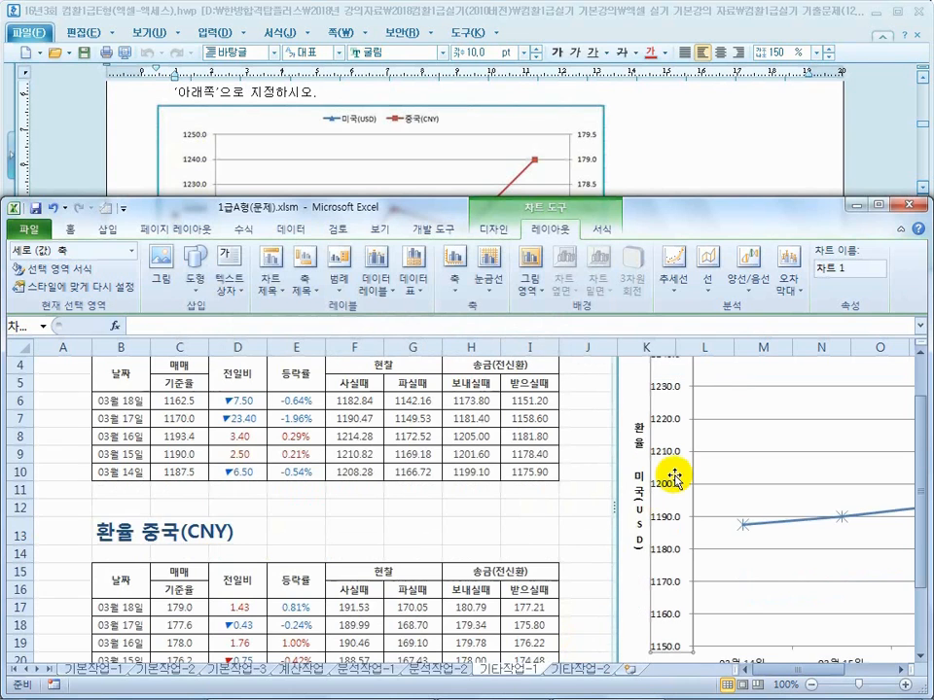
left_click(646, 152)
scroll(187, 167, "down", 4)
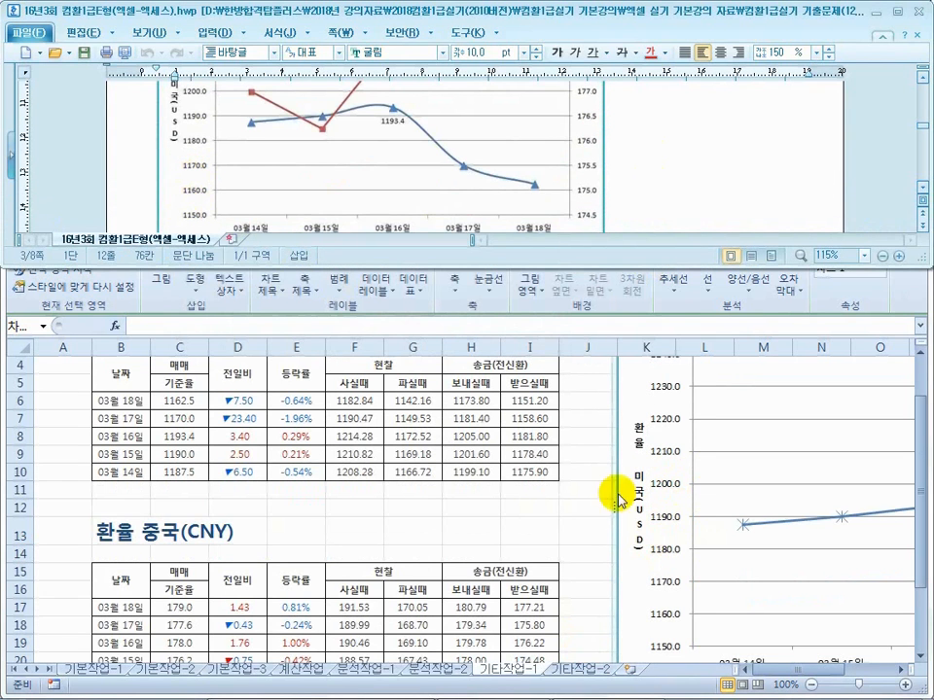
left_click(594, 565)
scroll(598, 584, "down", 1)
scroll(666, 603, "up", 2)
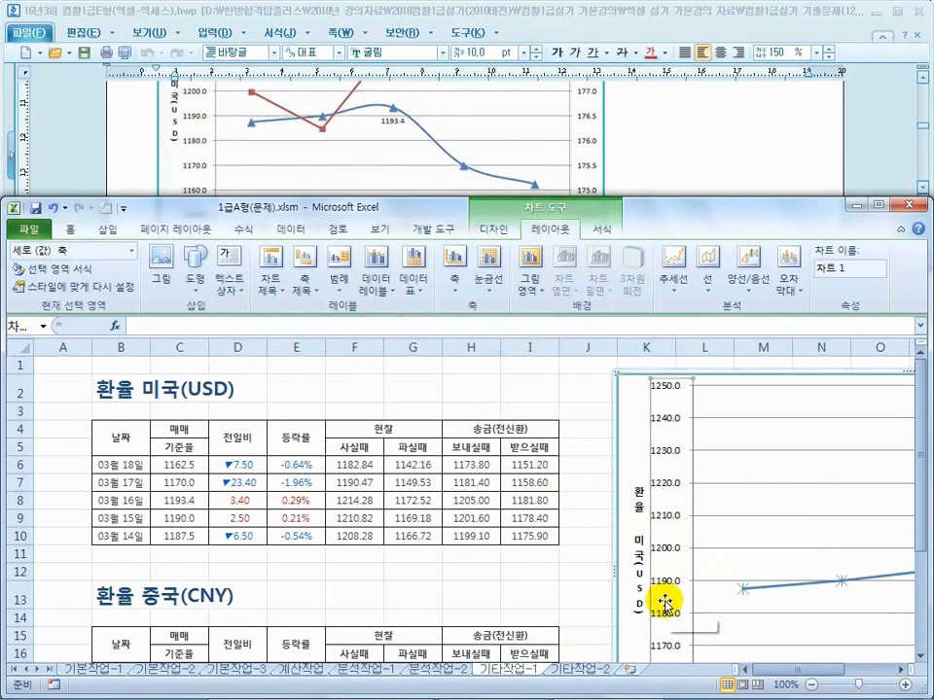
left_click(642, 155)
scroll(640, 161, "up", 5)
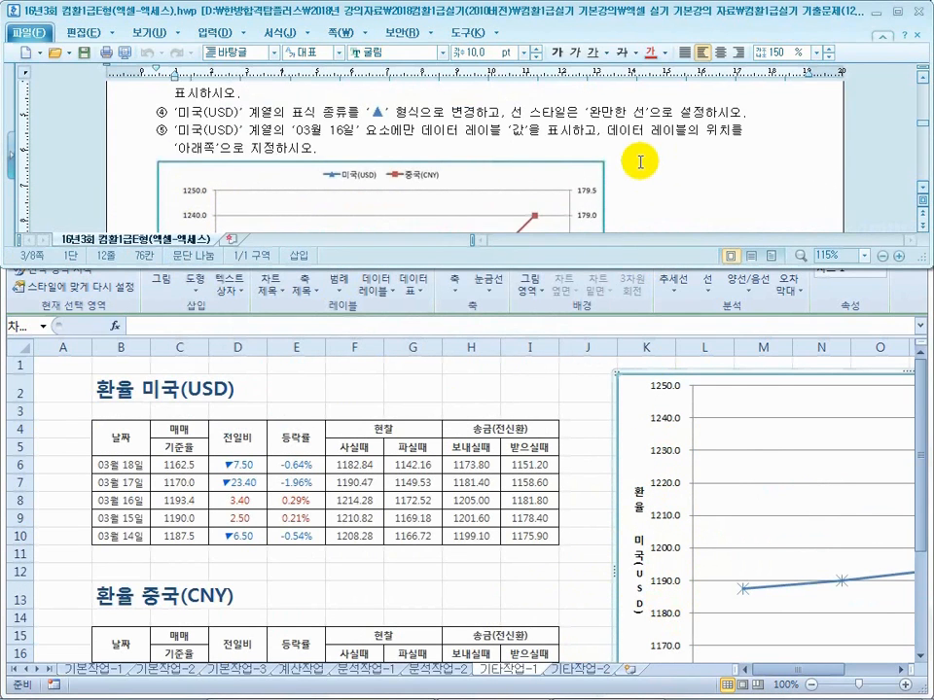
scroll(640, 162, "up", 2)
left_click_drag(615, 137, 715, 137)
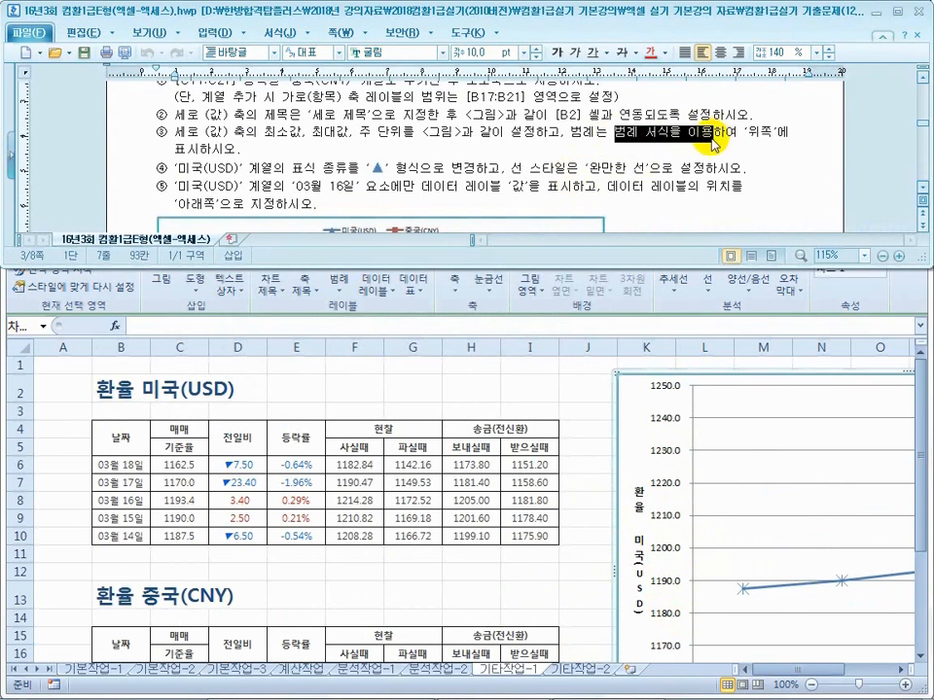
- Set the chart legend's position to 위쪽 through the legend formatting (범례 서식) in Excel
left_click(566, 561)
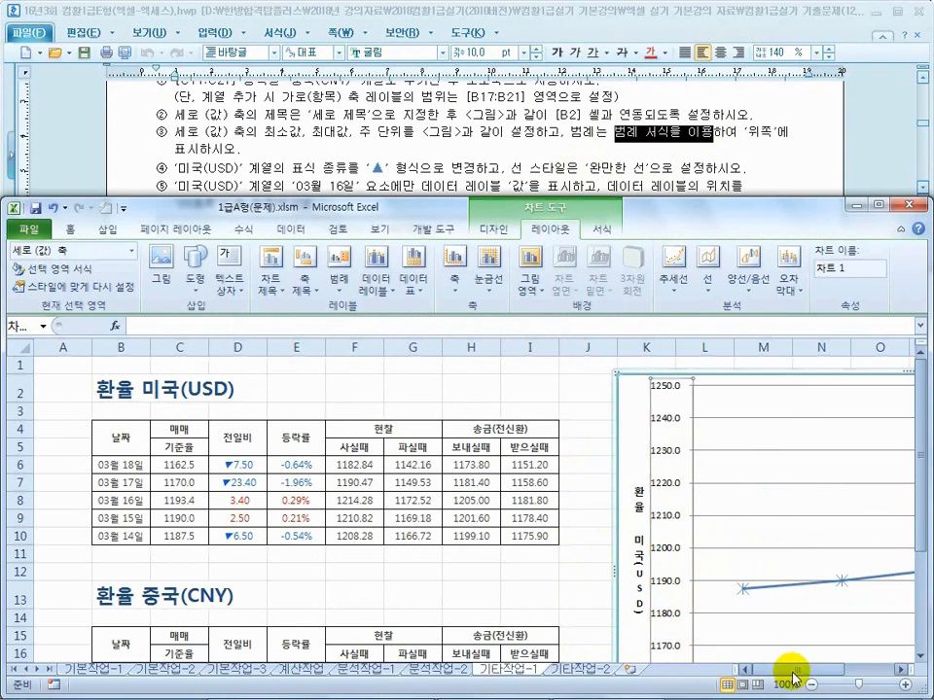
left_click_drag(793, 671, 845, 662)
scroll(856, 525, "down", 3)
left_click(477, 585)
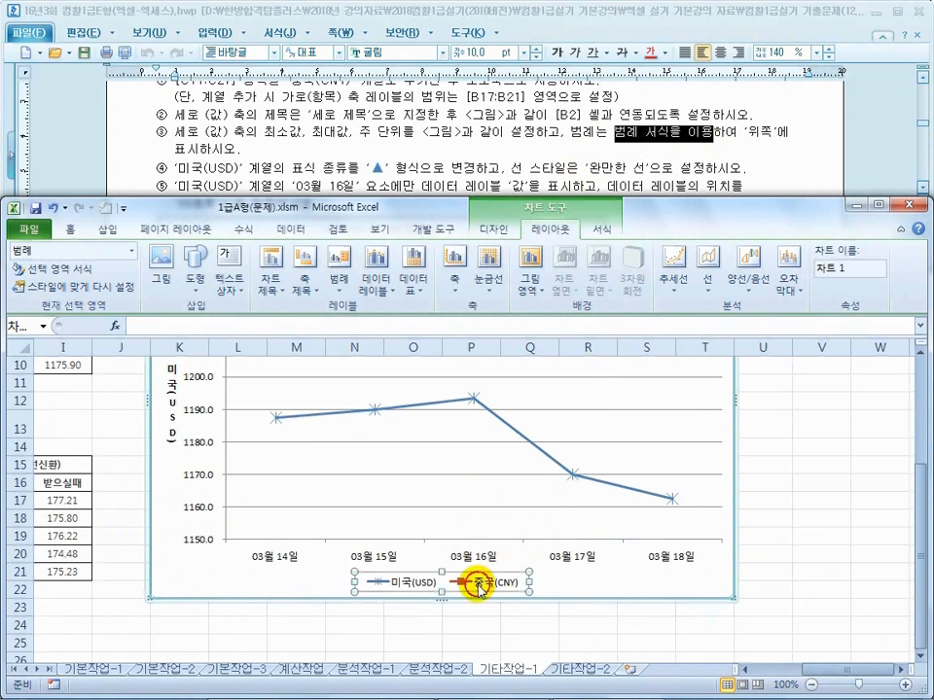
right_click(478, 588)
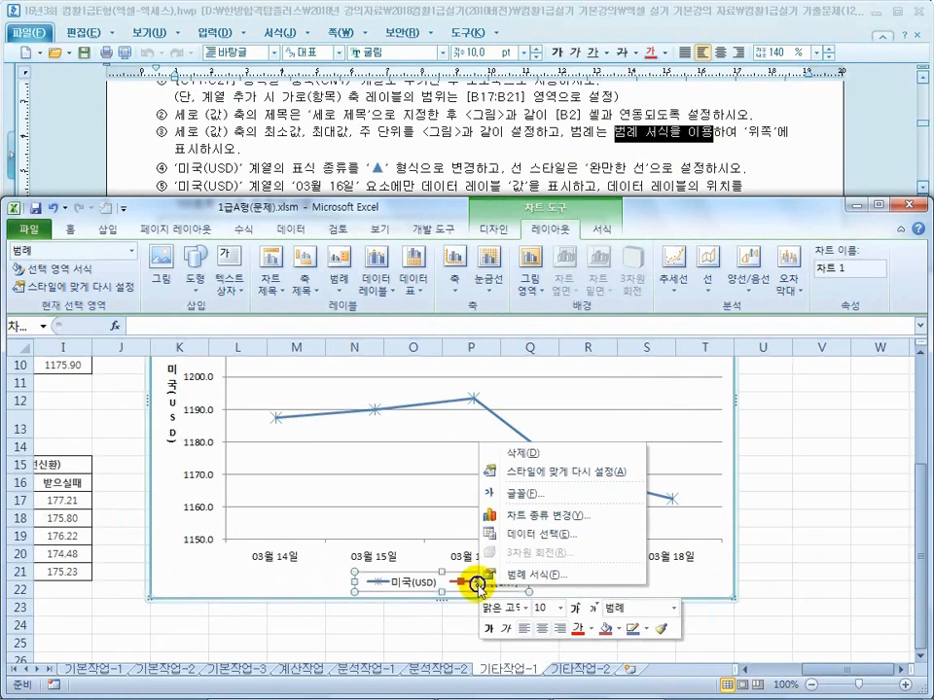
left_click(527, 575)
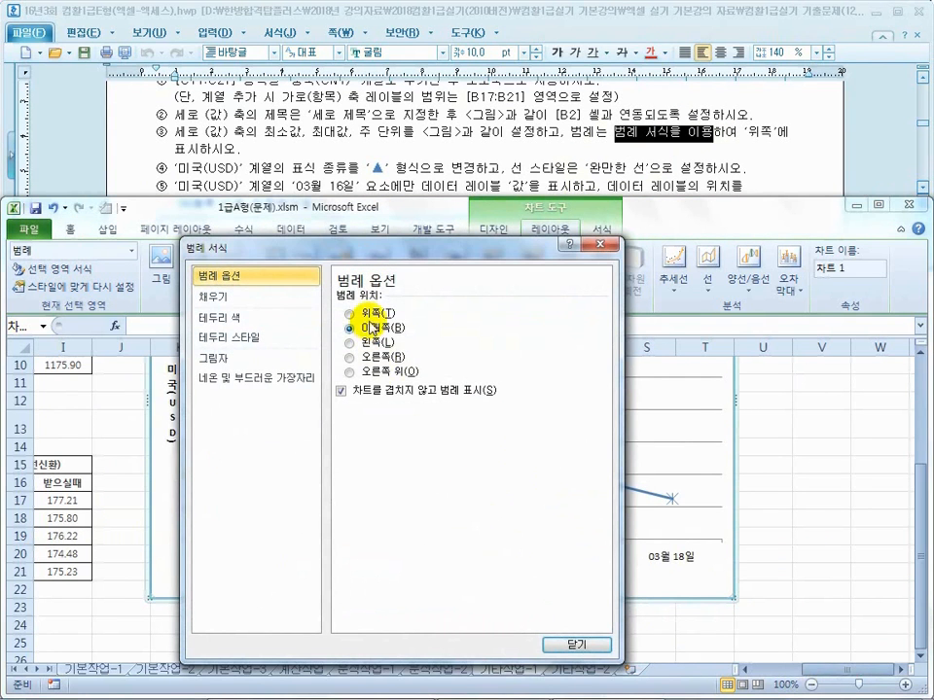
left_click(370, 313)
left_click(579, 644)
scroll(552, 585, "up", 3)
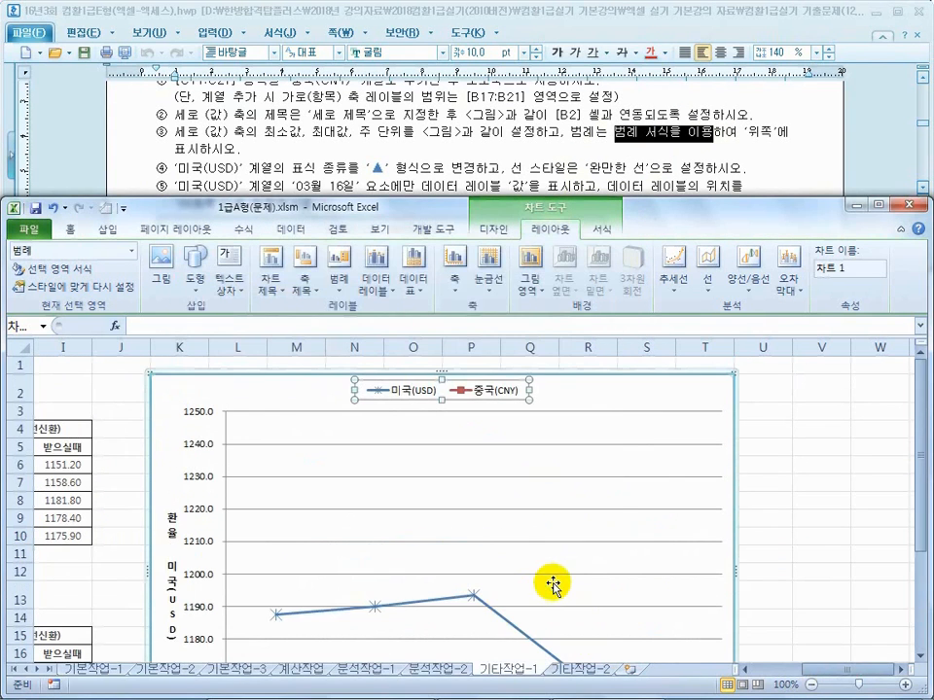
- Examine instruction ④ on the 미국(USD) series' marker type, and look over that series in the Excel chart
left_click(355, 136)
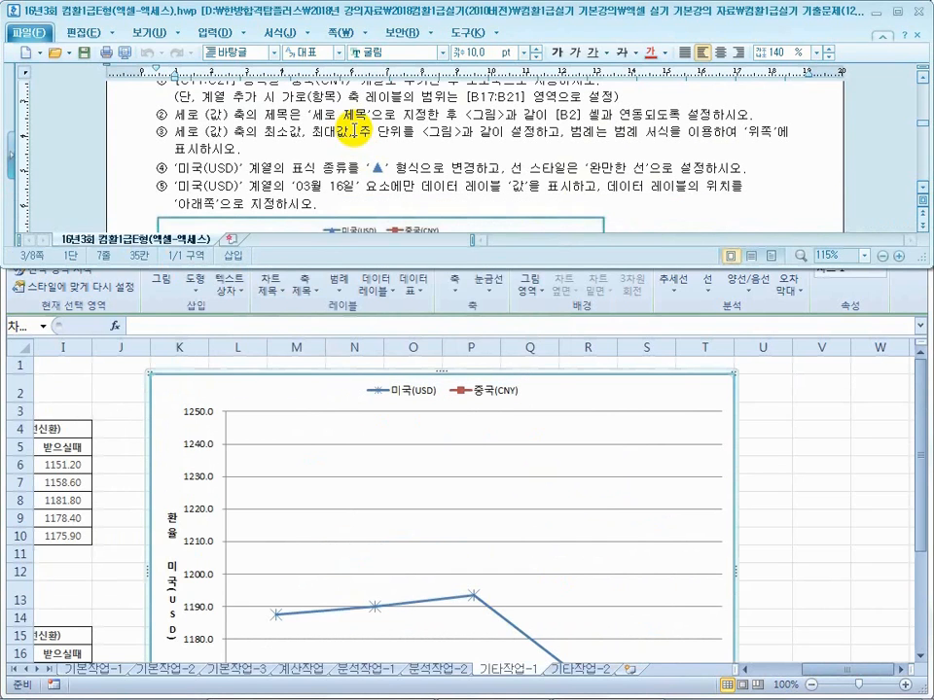
left_click_drag(190, 167, 290, 167)
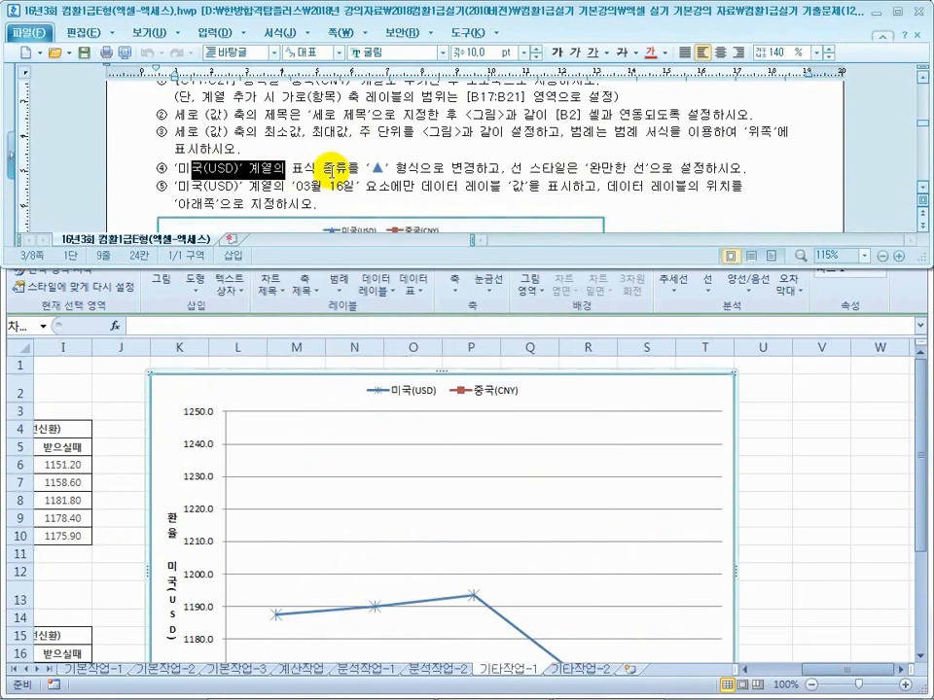
left_click(323, 172)
left_click(455, 468)
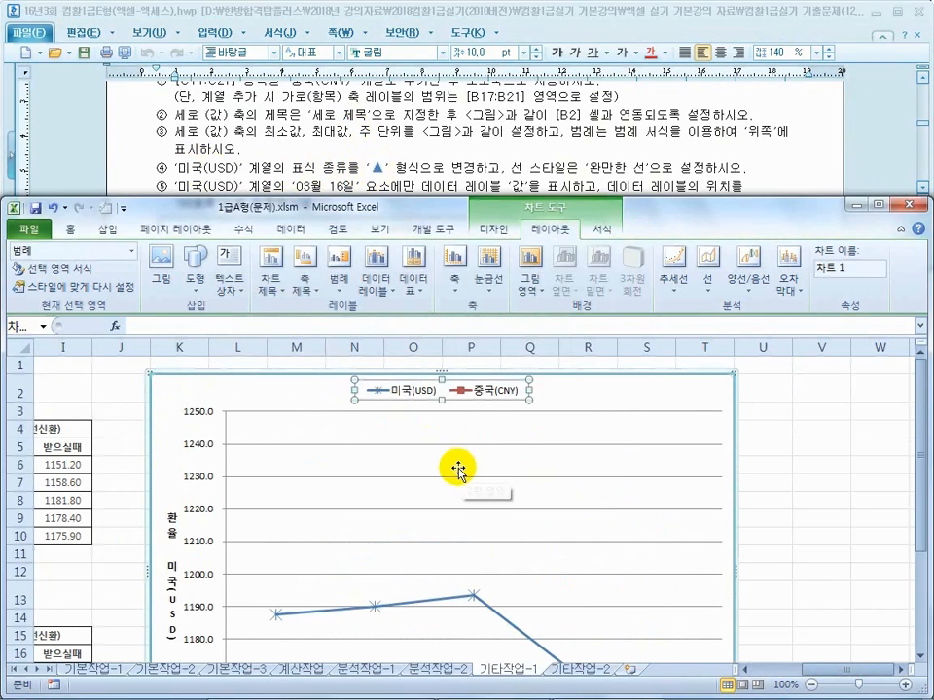
scroll(457, 468, "down", 1)
scroll(472, 536, "down", 1)
scroll(477, 534, "up", 2)
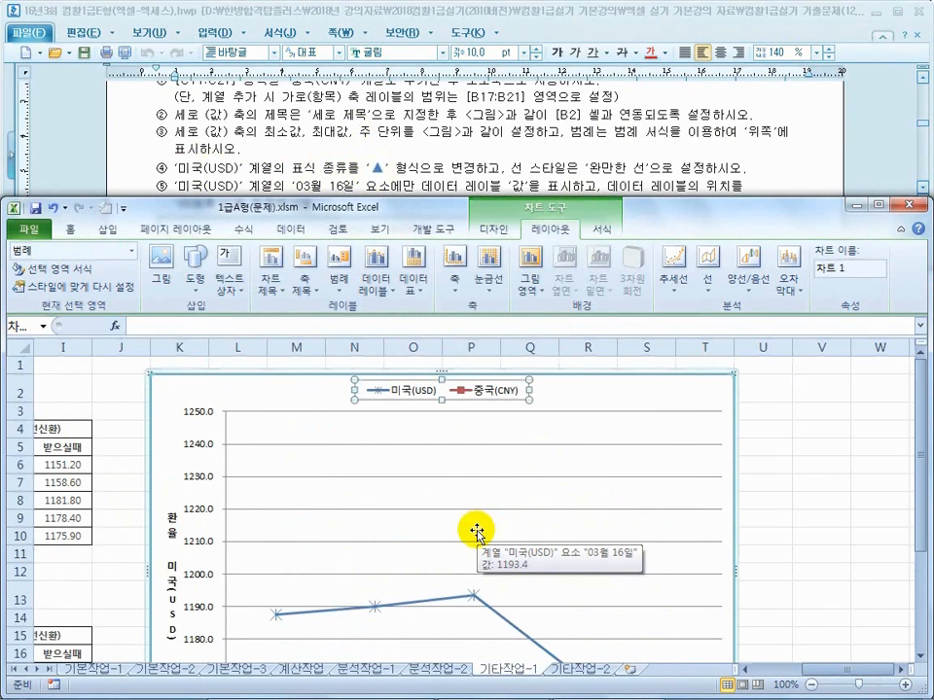
- Recheck the secondary axis (보조축) requirement in instruction ① and look over the Excel chart for the 중국(CNY) series
left_click(362, 137)
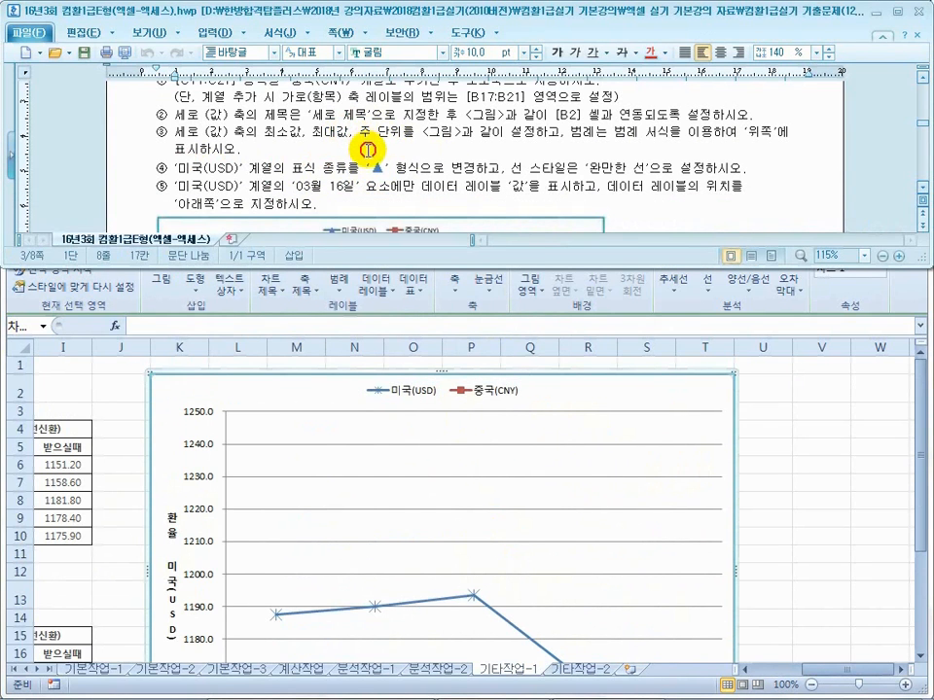
scroll(368, 150, "up", 1)
scroll(368, 152, "down", 1)
scroll(368, 153, "up", 1)
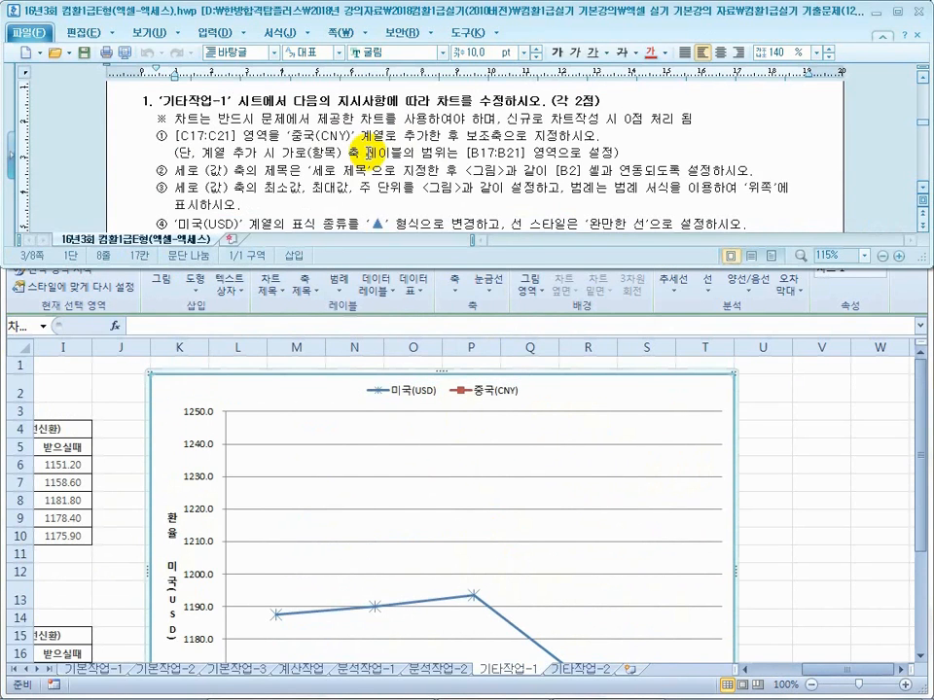
left_click_drag(527, 136, 429, 136)
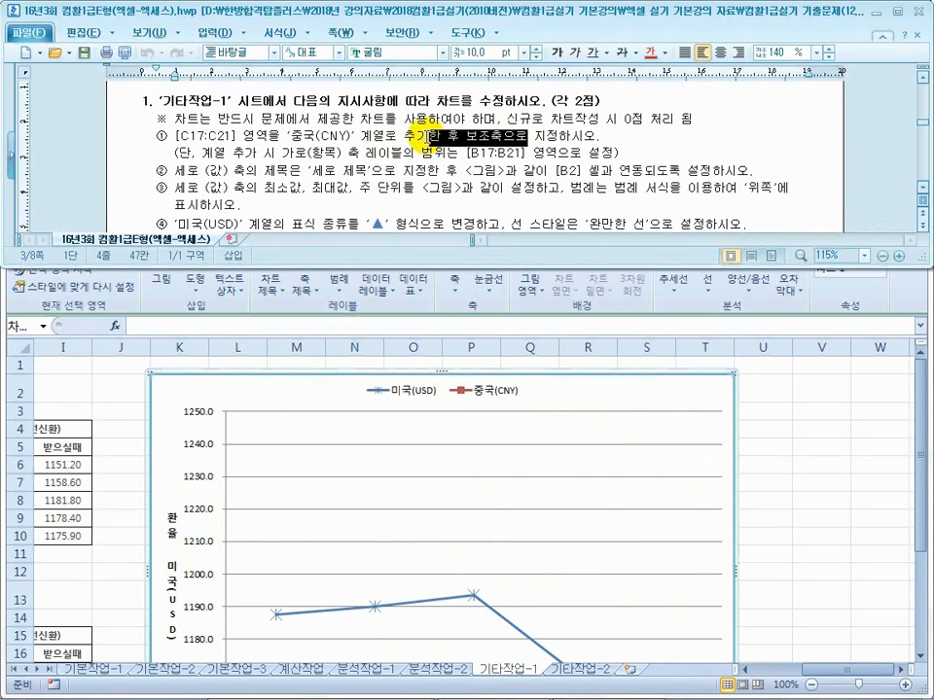
left_click(476, 137)
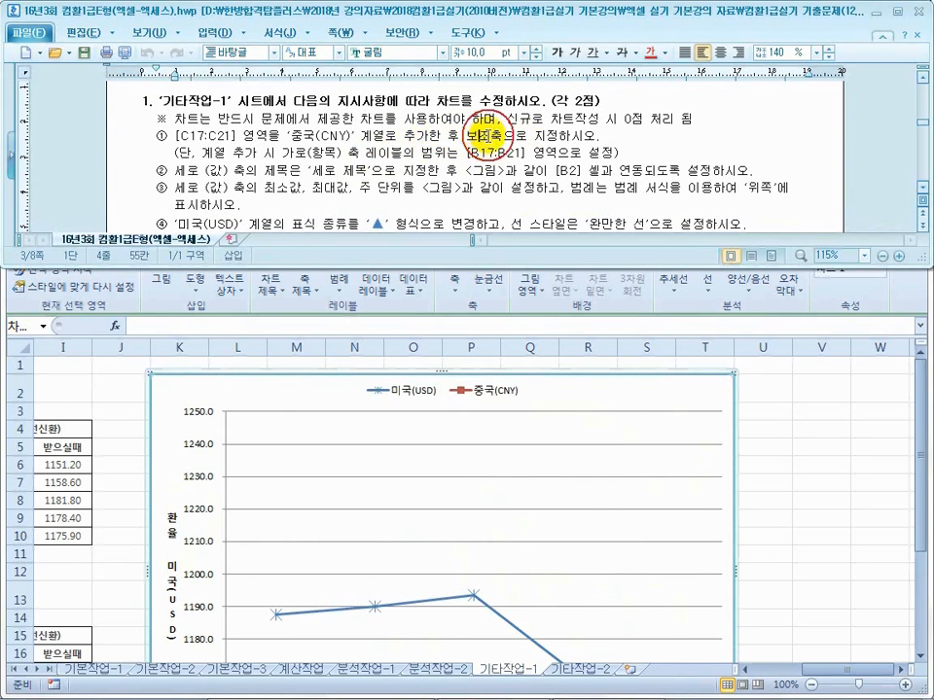
left_click_drag(467, 136, 534, 136)
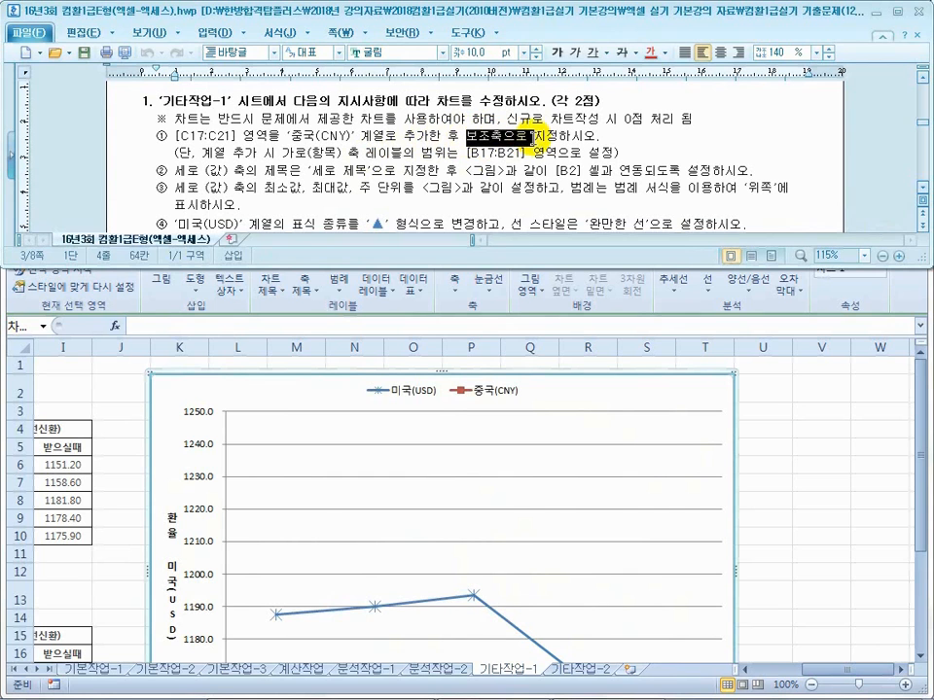
left_click(572, 419)
scroll(557, 450, "down", 4)
scroll(557, 452, "up", 4)
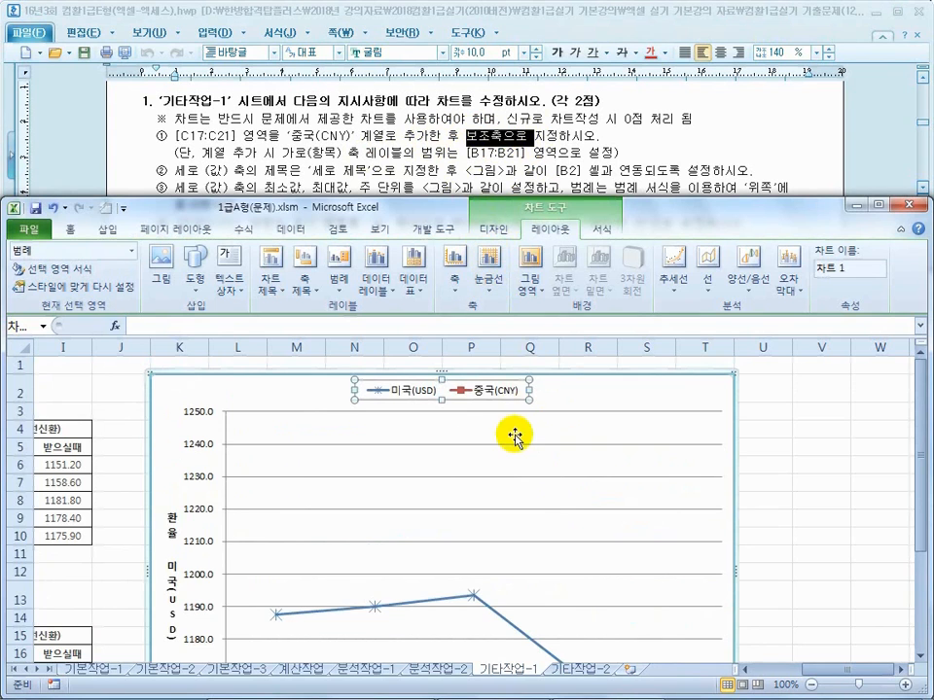
- Plot the 중국(CNY) series on the secondary axis (보조 축), selecting it through its legend entry in the 기타작업-1 chart
scroll(515, 437, "down", 3)
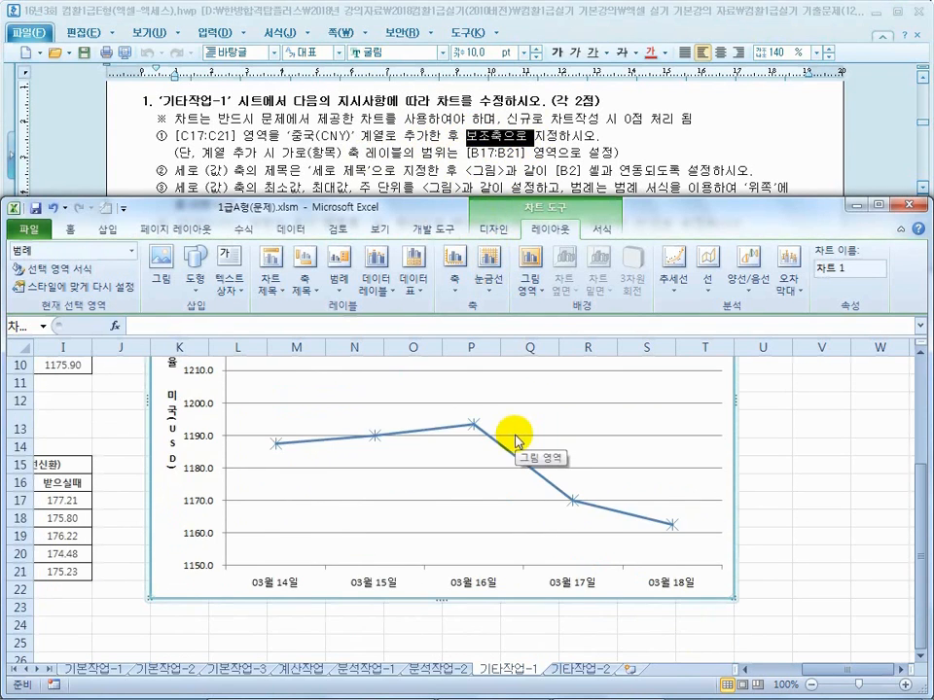
scroll(515, 436, "up", 3)
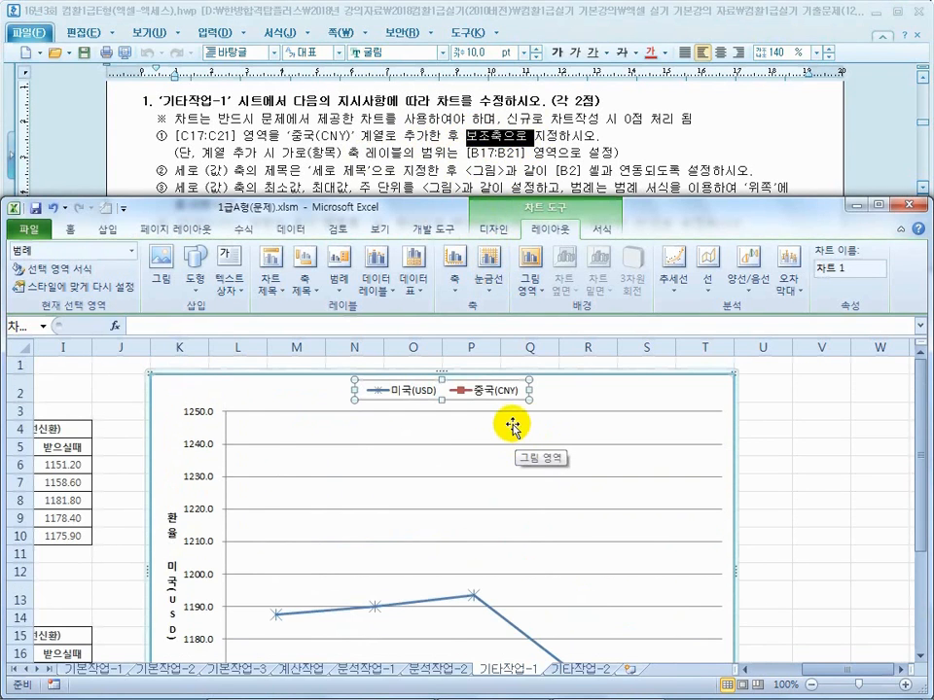
scroll(526, 423, "down", 3)
scroll(595, 528, "up", 2)
scroll(595, 529, "up", 1)
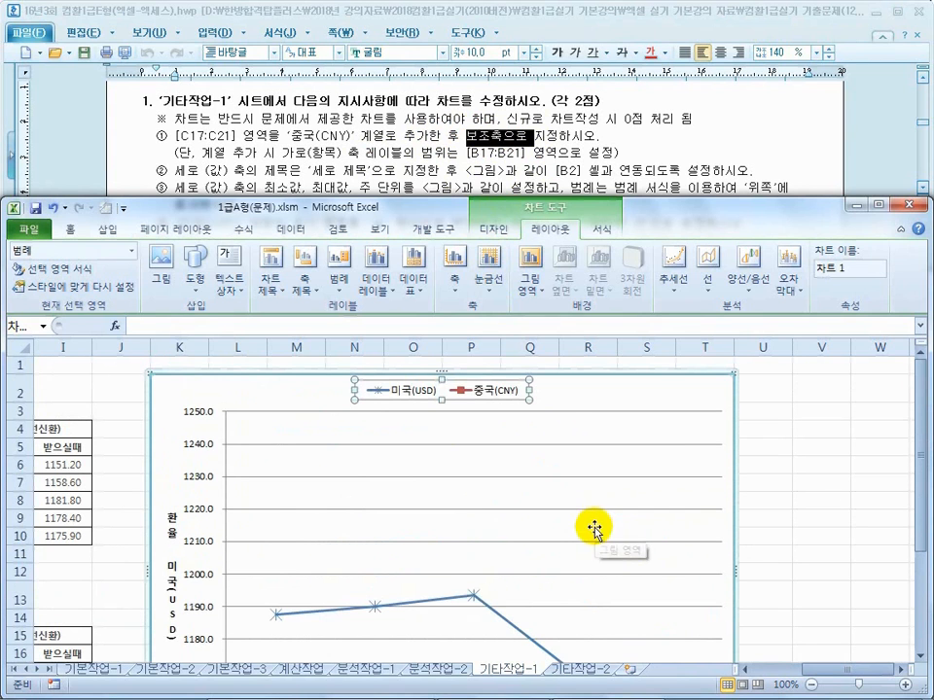
left_click(477, 393)
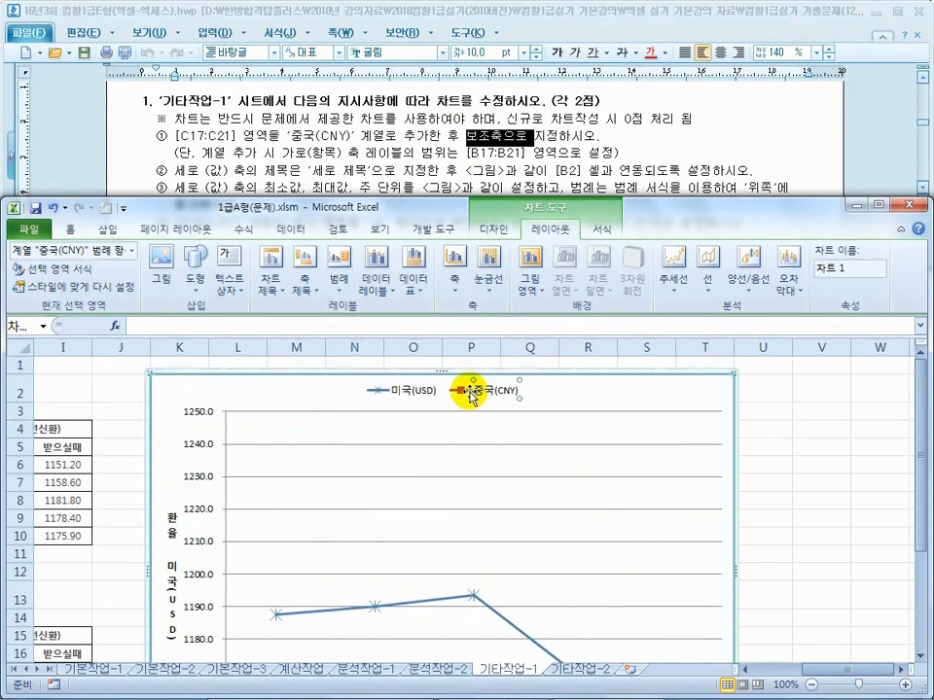
left_click(471, 394)
left_click(480, 394)
right_click(480, 393)
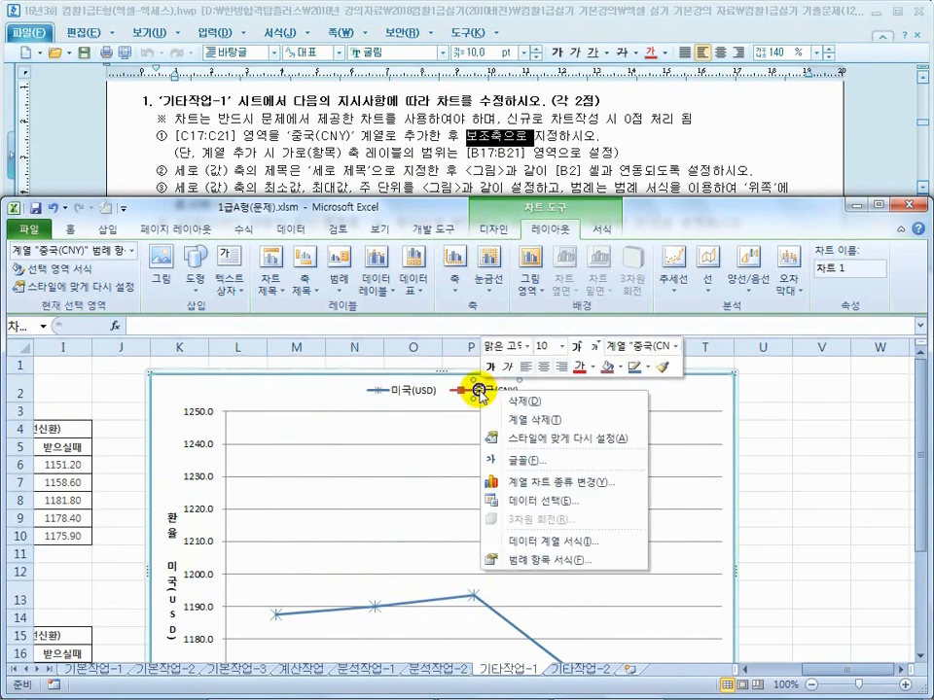
left_click(538, 542)
left_click(379, 328)
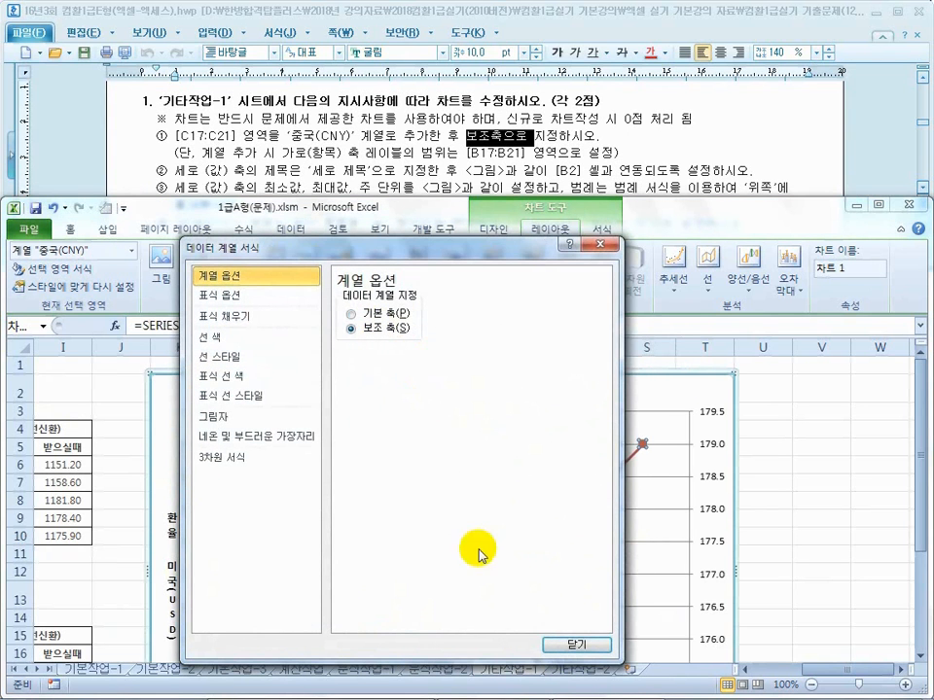
left_click(564, 647)
- Check the reference figure in the exam document, then change the 미국(USD) series' marker type to the built-in triangle (▲) in Excel
left_click(570, 176)
scroll(546, 192, "down", 10)
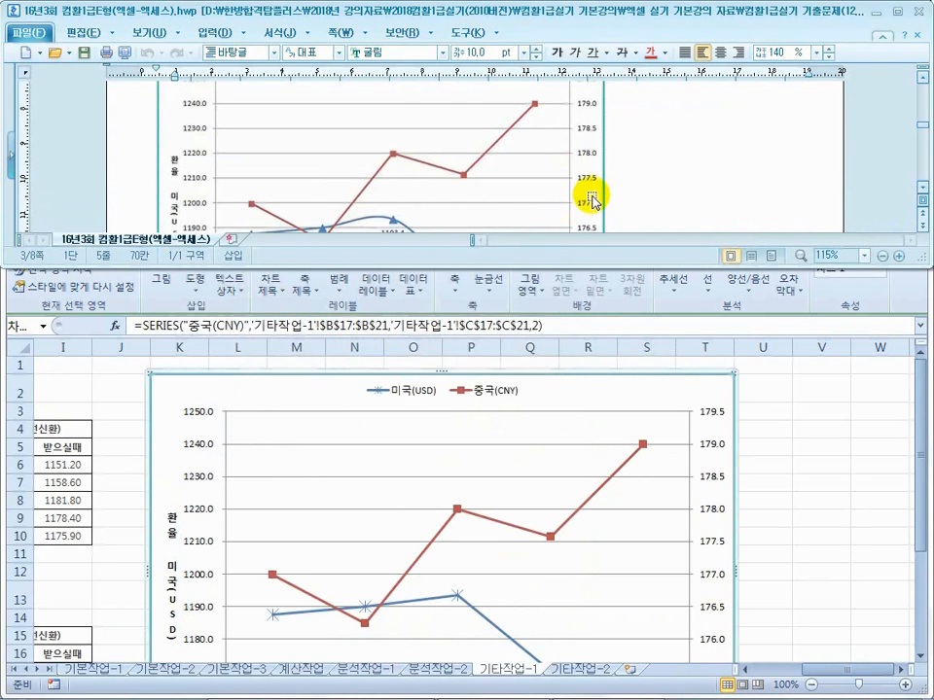
scroll(590, 198, "up", 5)
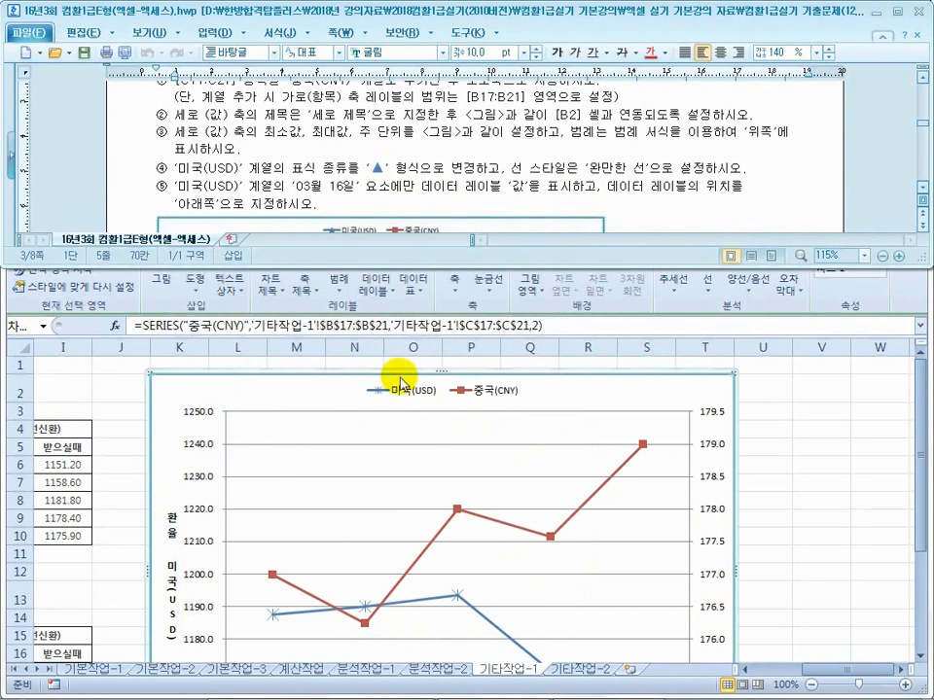
left_click(458, 603)
left_click(458, 600)
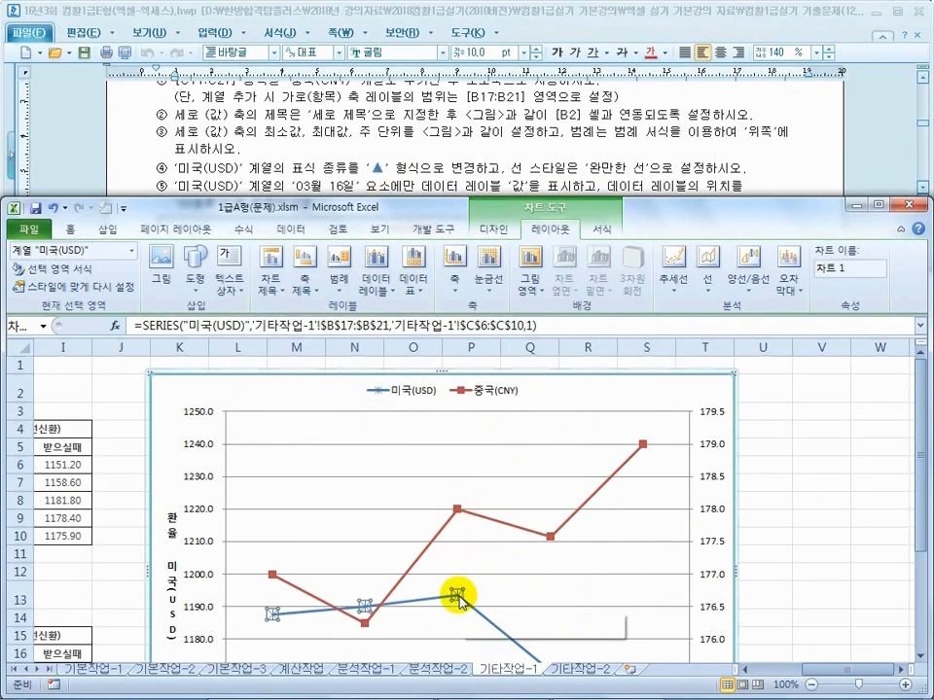
right_click(458, 598)
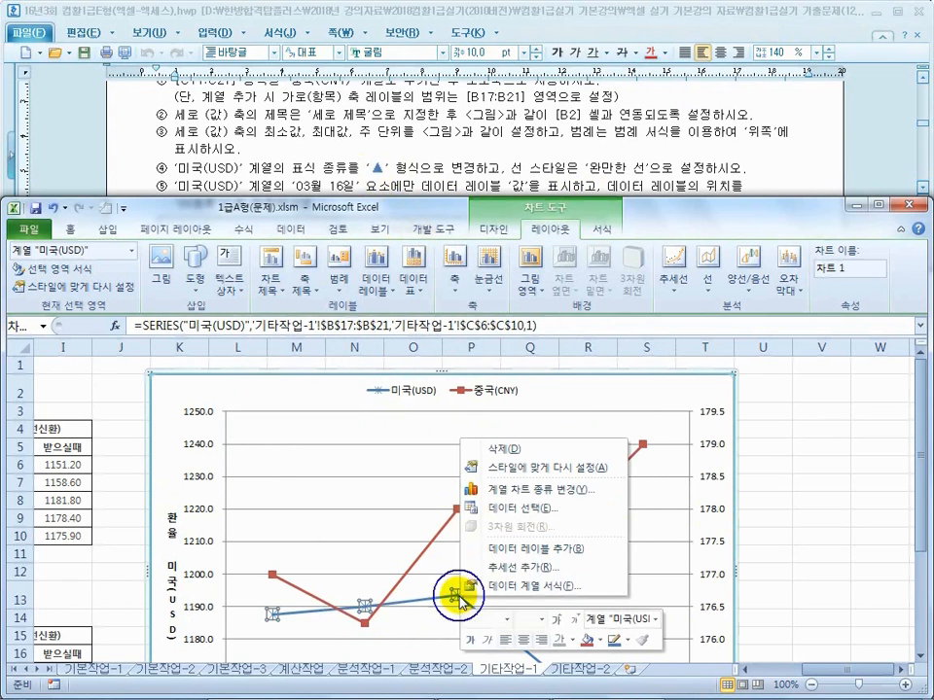
left_click(530, 588)
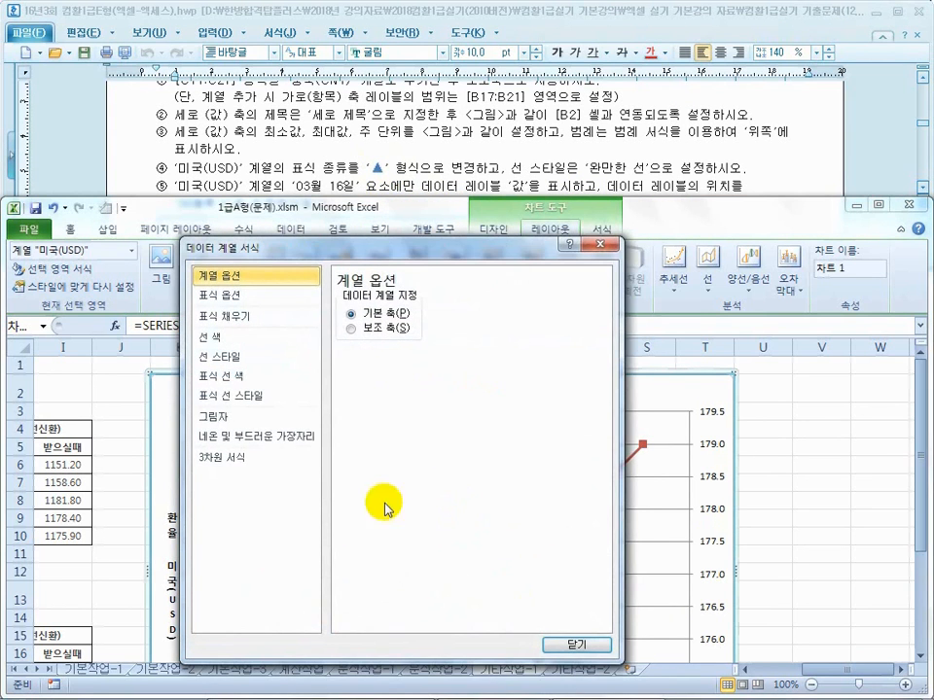
left_click(228, 295)
left_click(407, 367)
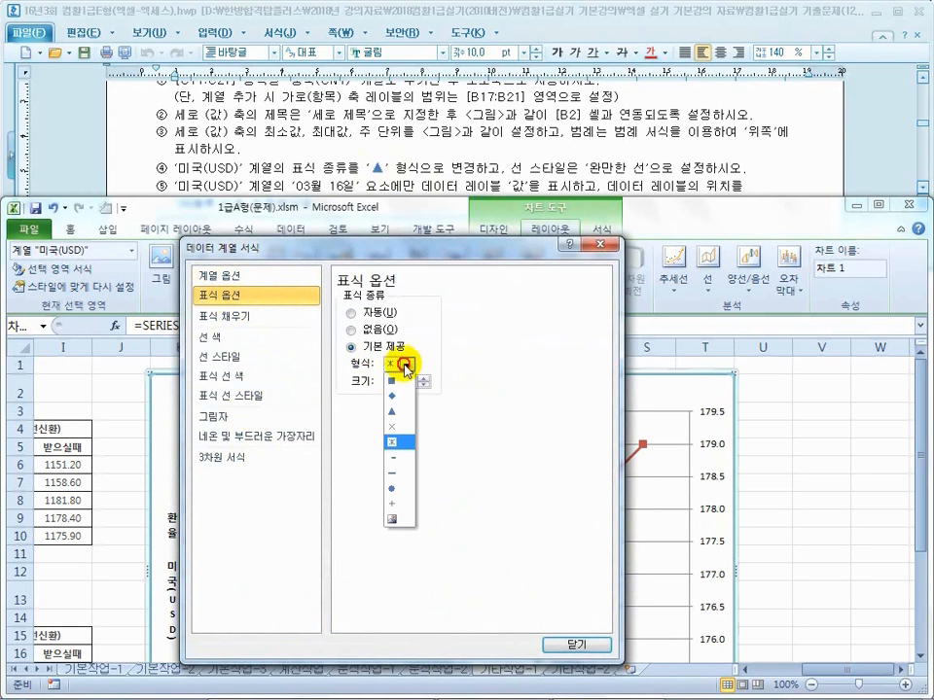
left_click(401, 405)
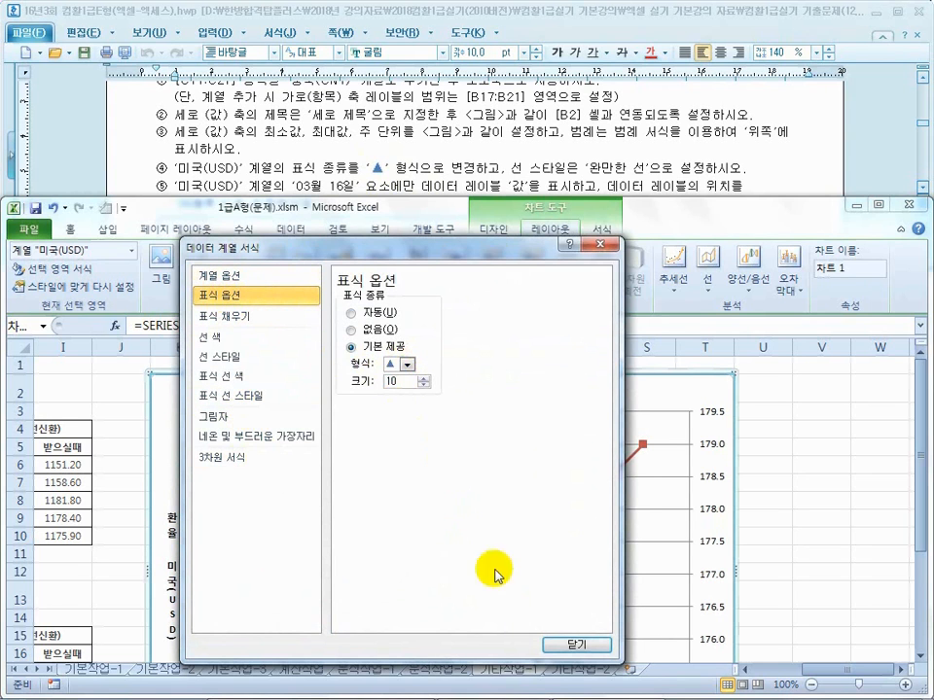
left_click(577, 646)
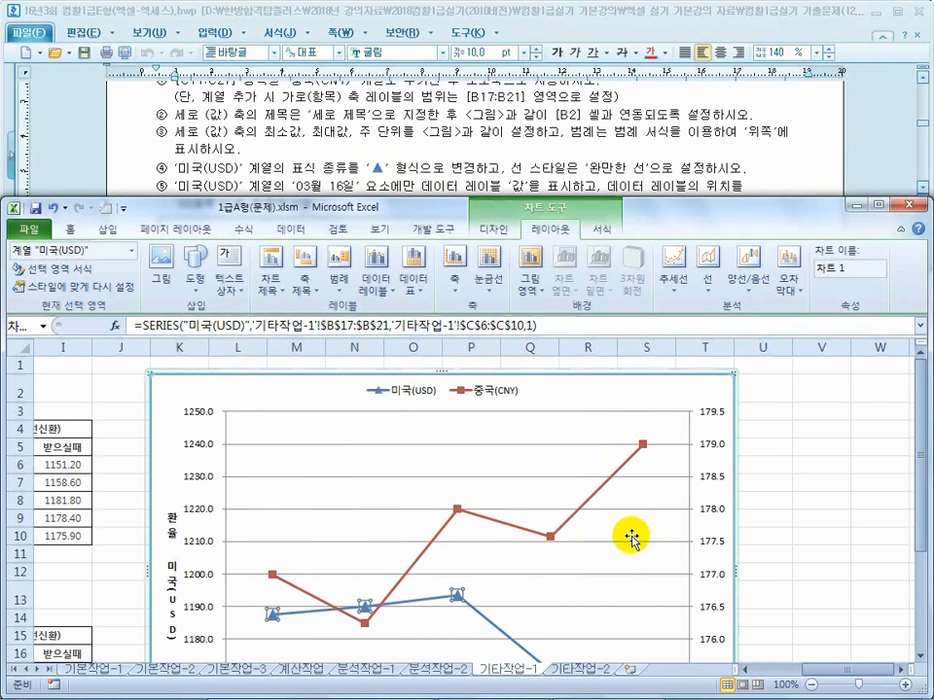
- Turn on the smoothed line (완만한 선) for the 미국(USD) series
right_click(467, 610)
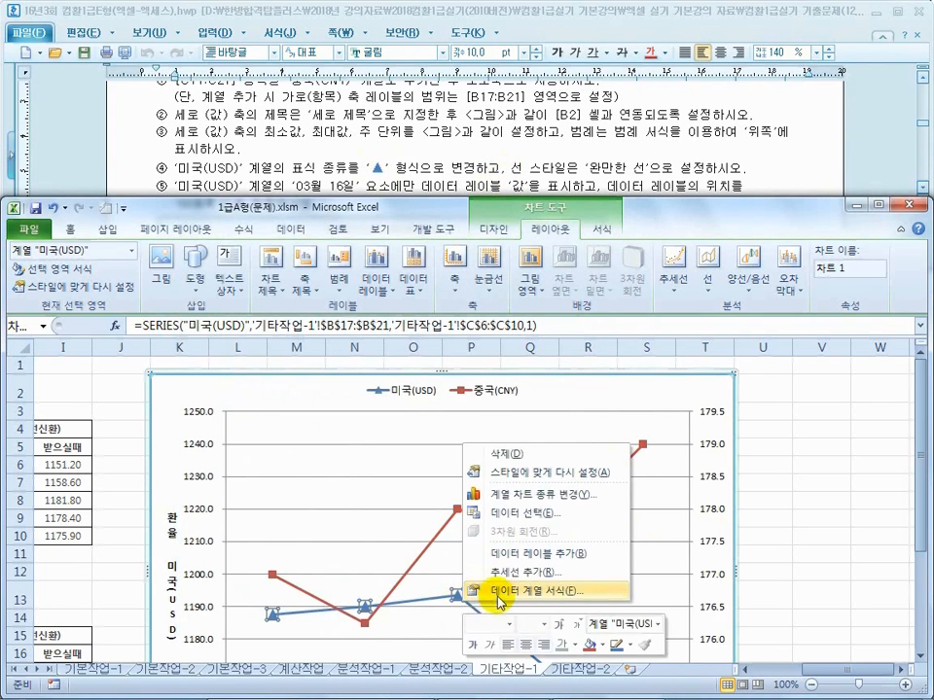
left_click(496, 528)
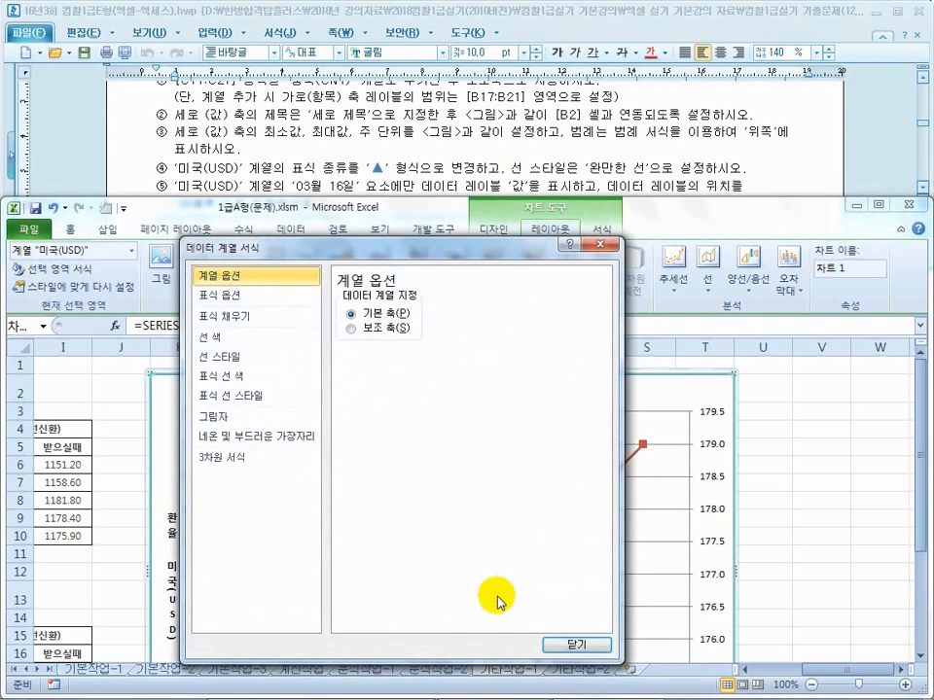
left_click(248, 399)
left_click(340, 462)
left_click_drag(398, 255, 241, 156)
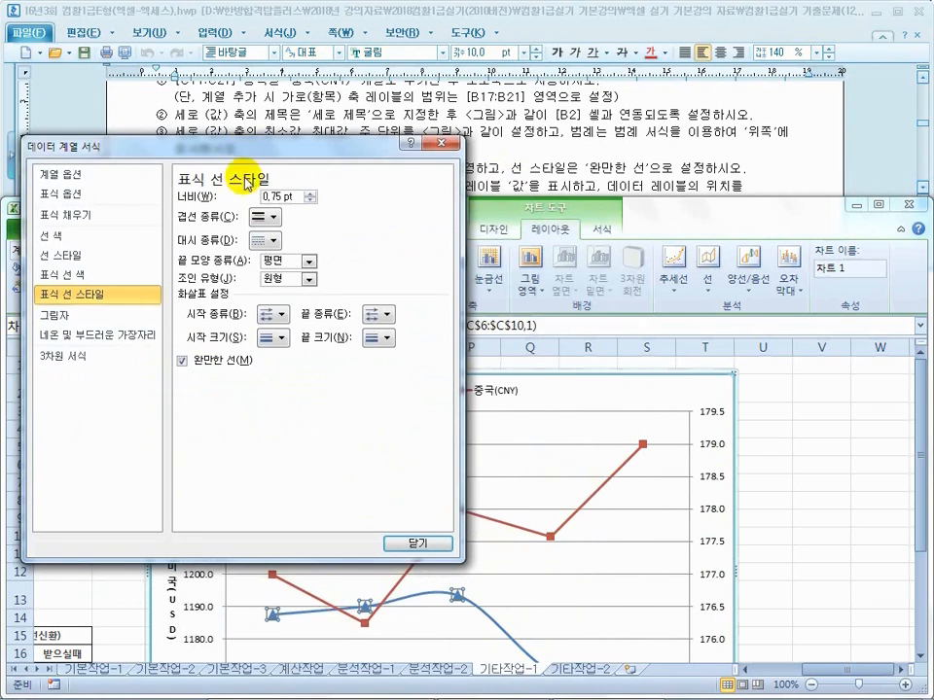
left_click(418, 543)
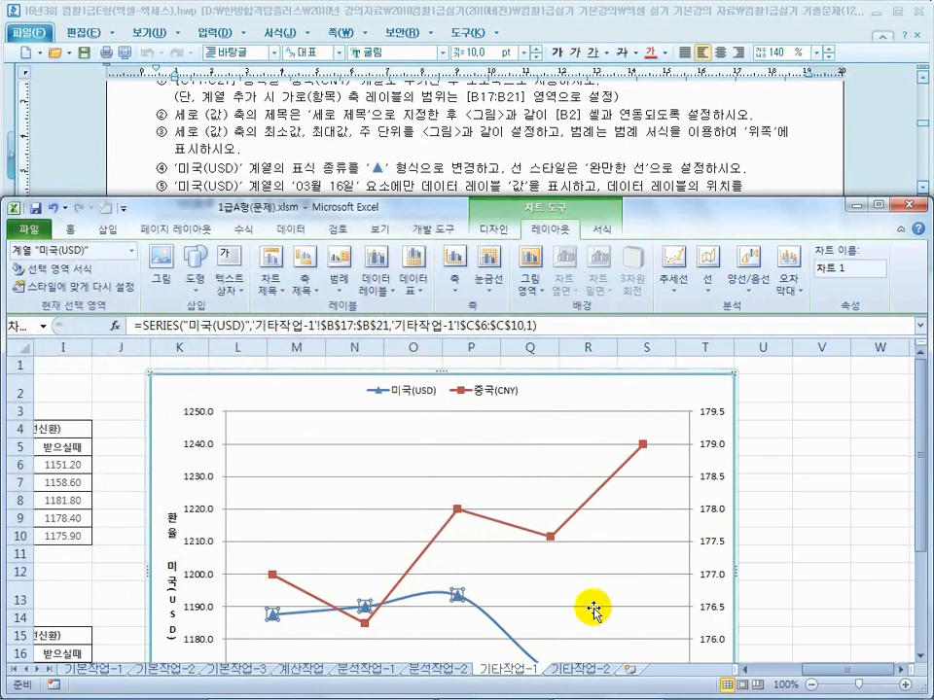
- Following instruction ⑤, add a value data label positioned 아래쪽 to only the 03월 16일 point of the 미국(USD) series in Excel
left_click(457, 127)
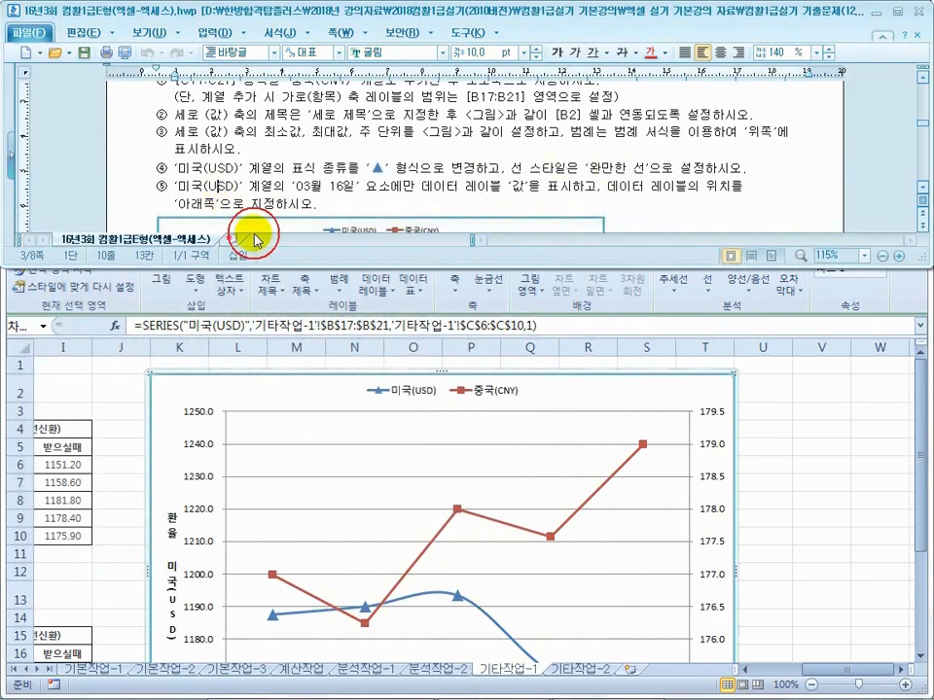
scroll(229, 204, "down", 1)
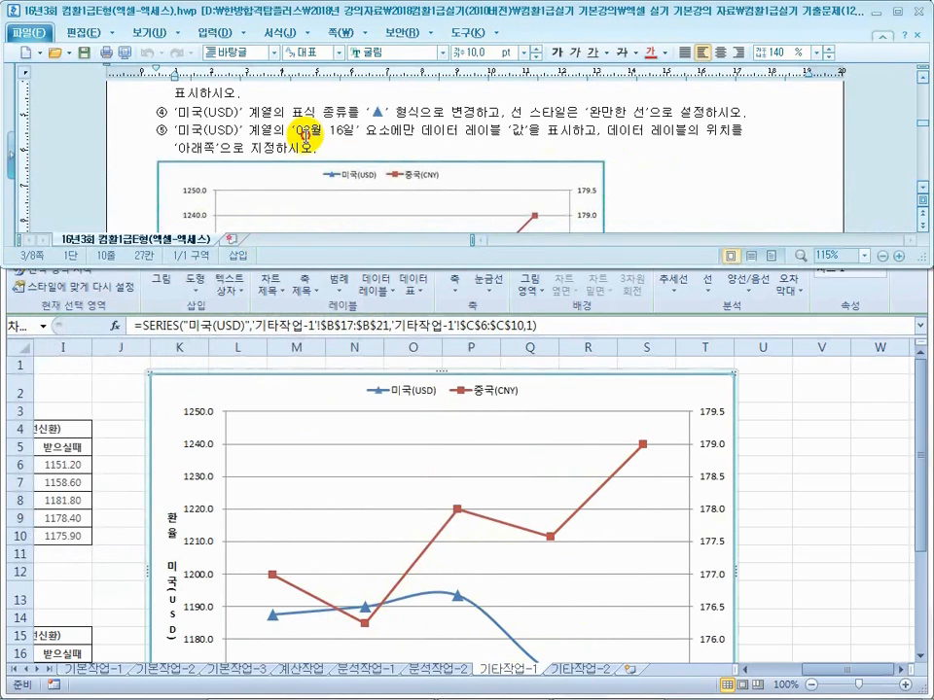
left_click_drag(304, 138, 356, 136)
left_click(777, 507)
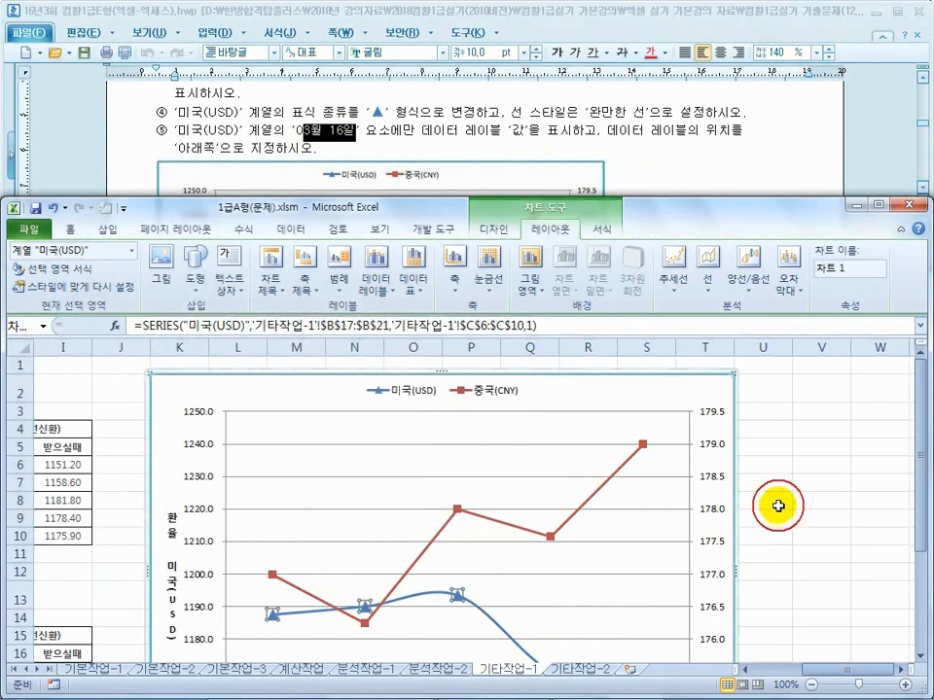
scroll(778, 507, "down", 3)
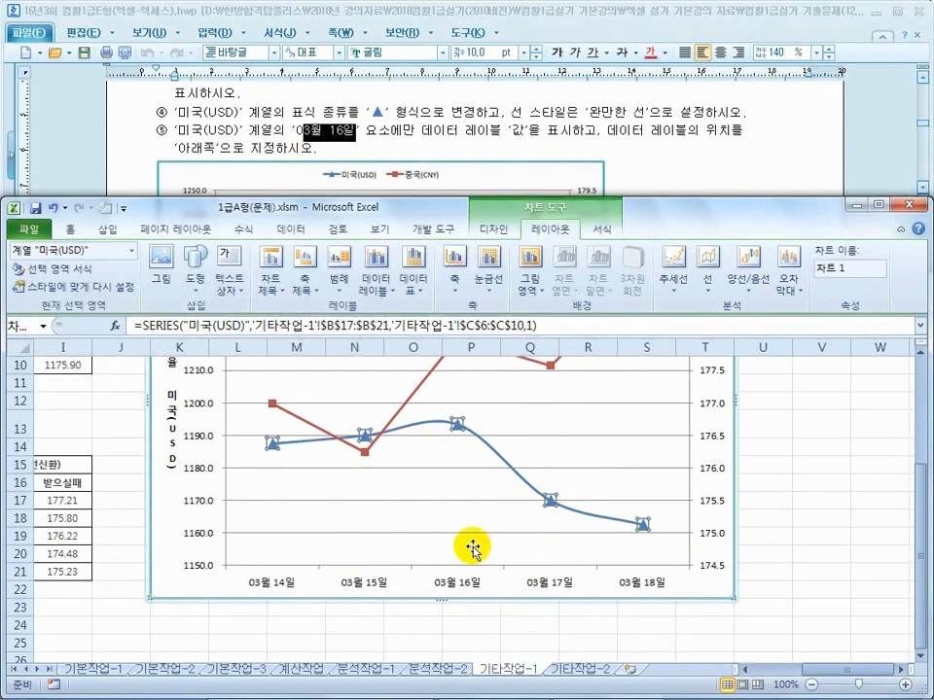
left_click(458, 429)
right_click(459, 429)
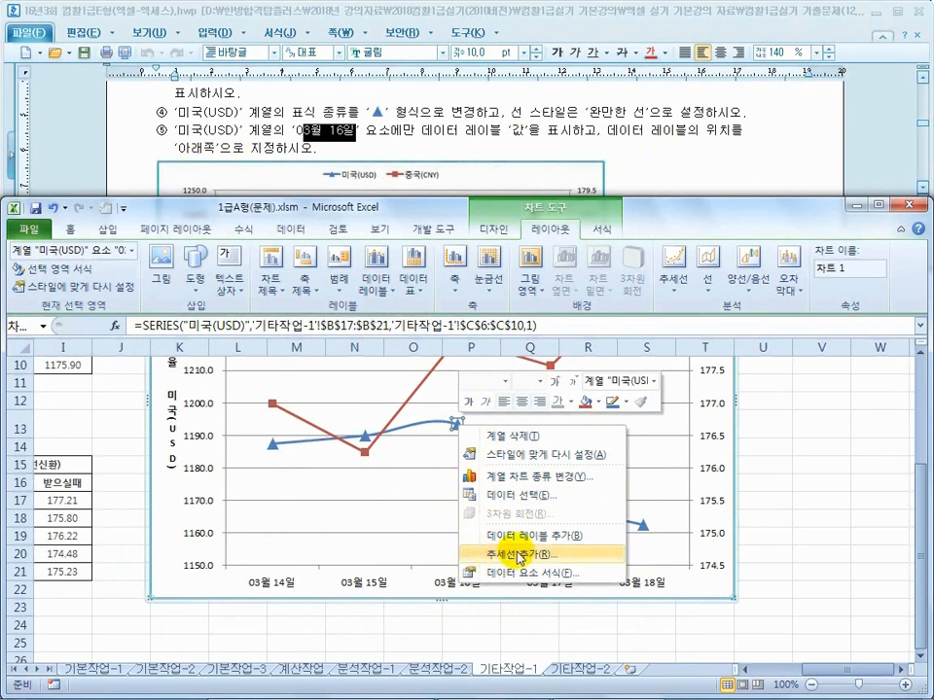
left_click(378, 289)
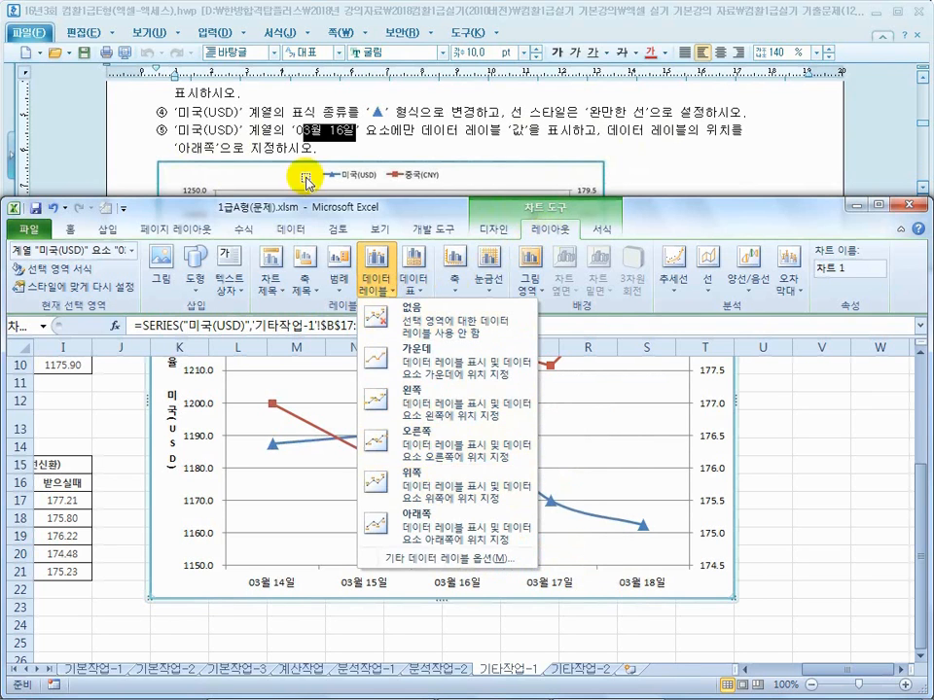
left_click(425, 518)
- Compare the finished Excel chart with the reference figure in the exam document, including legend, both value axes, series and data label
left_click(615, 162)
scroll(604, 173, "down", 5)
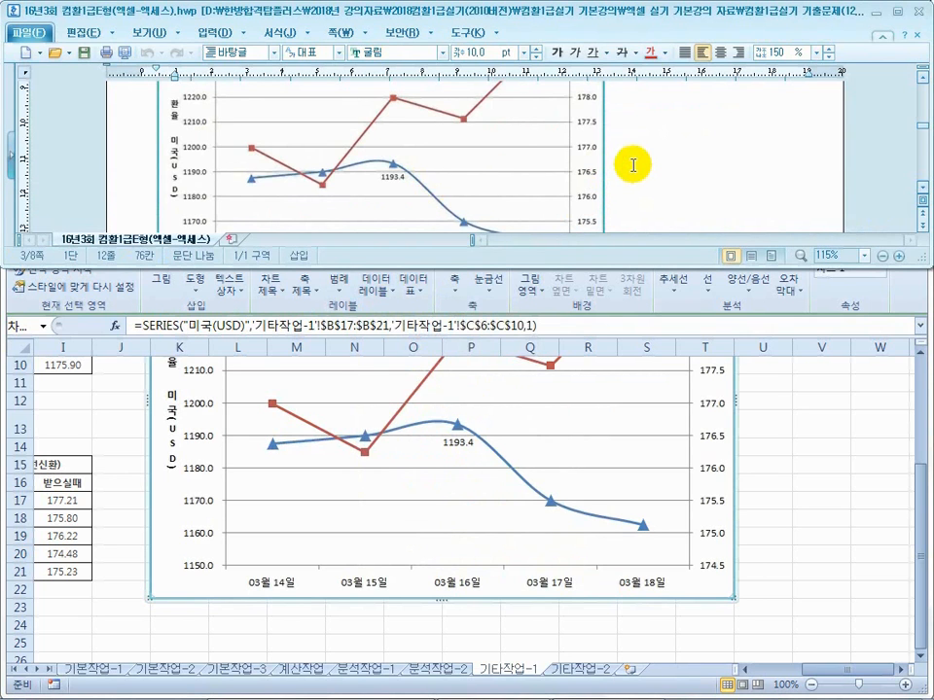
scroll(632, 165, "up", 1)
scroll(632, 166, "down", 4)
scroll(633, 166, "up", 3)
scroll(632, 165, "up", 1)
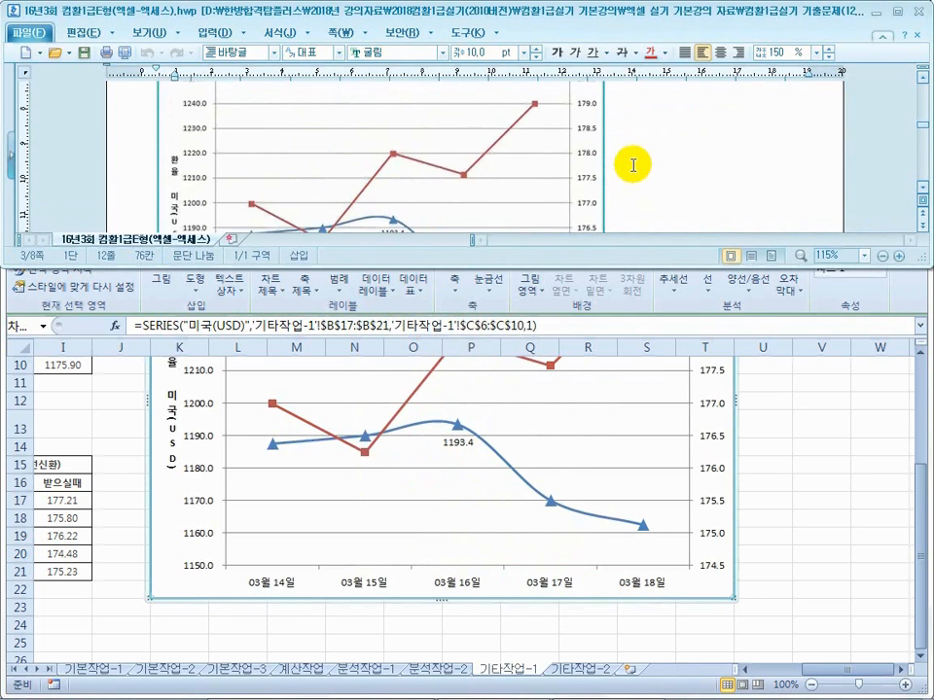
scroll(633, 166, "up", 3)
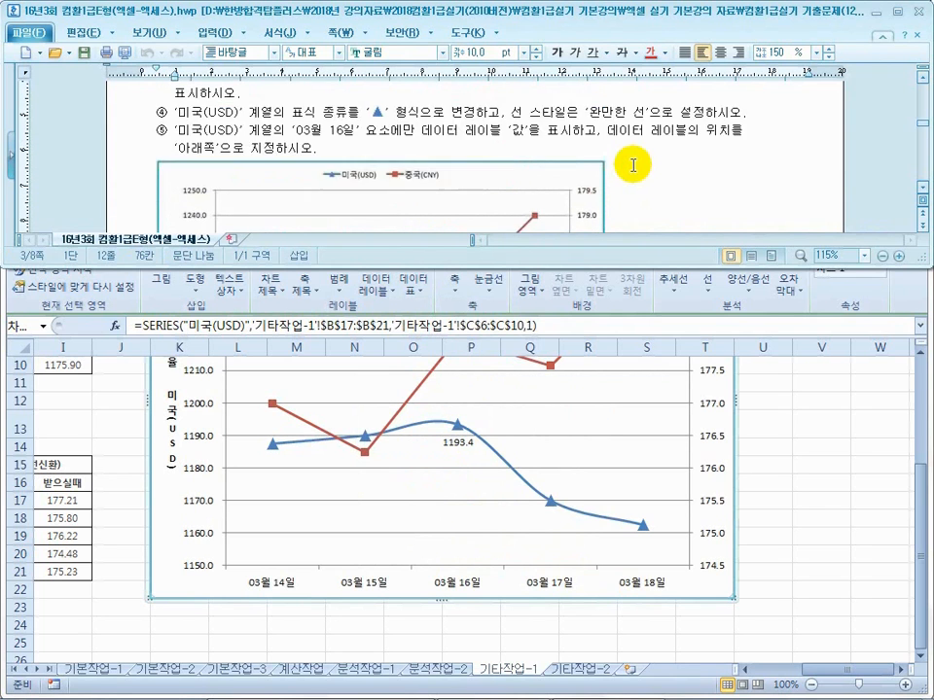
scroll(632, 165, "down", 2)
left_click(759, 471)
scroll(759, 471, "up", 3)
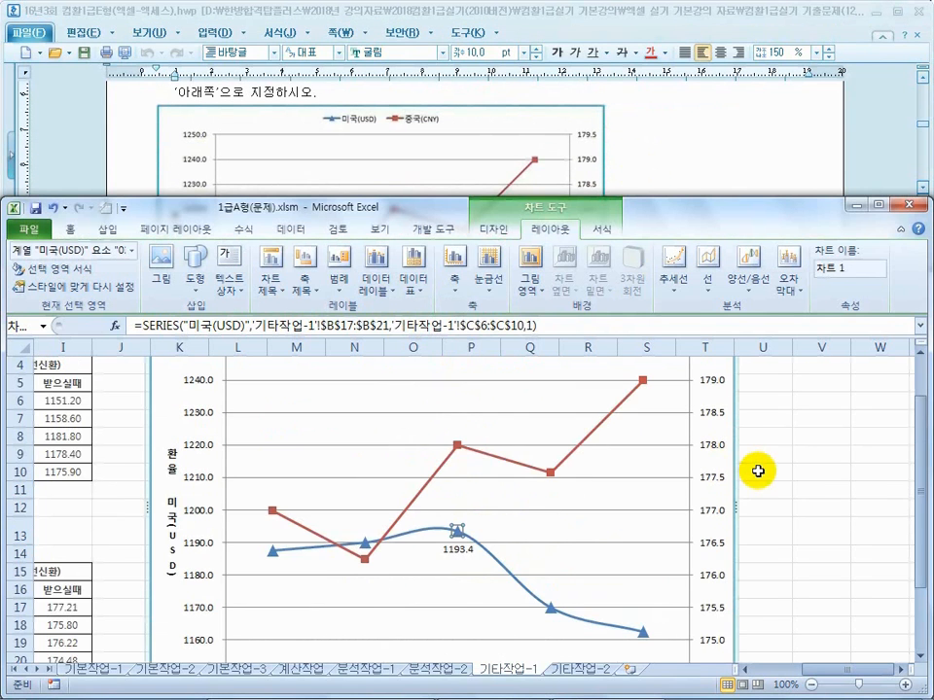
left_click(663, 138)
scroll(666, 140, "down", 3)
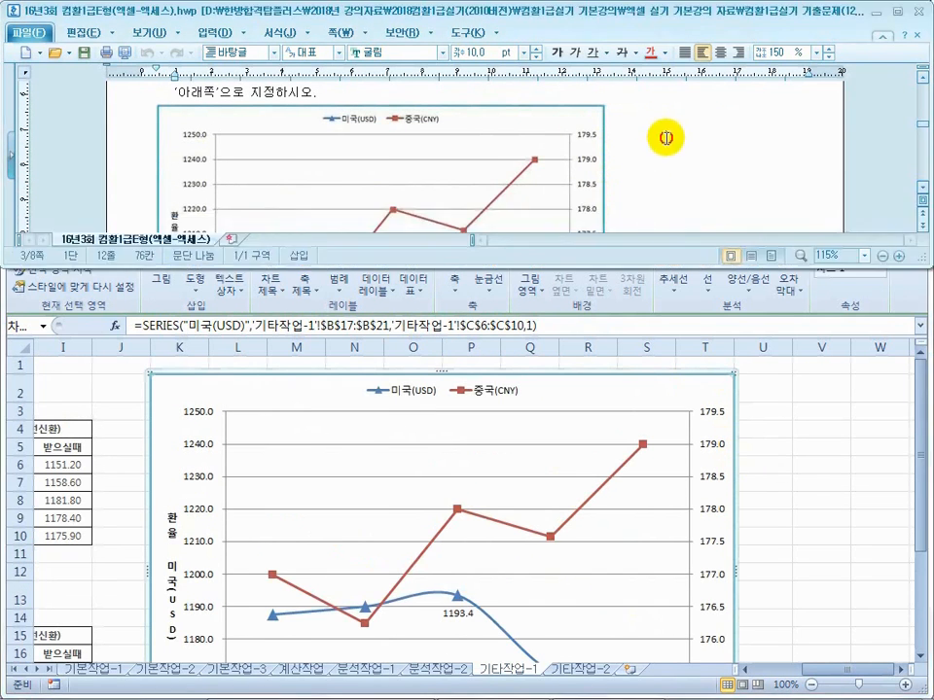
scroll(666, 140, "down", 3)
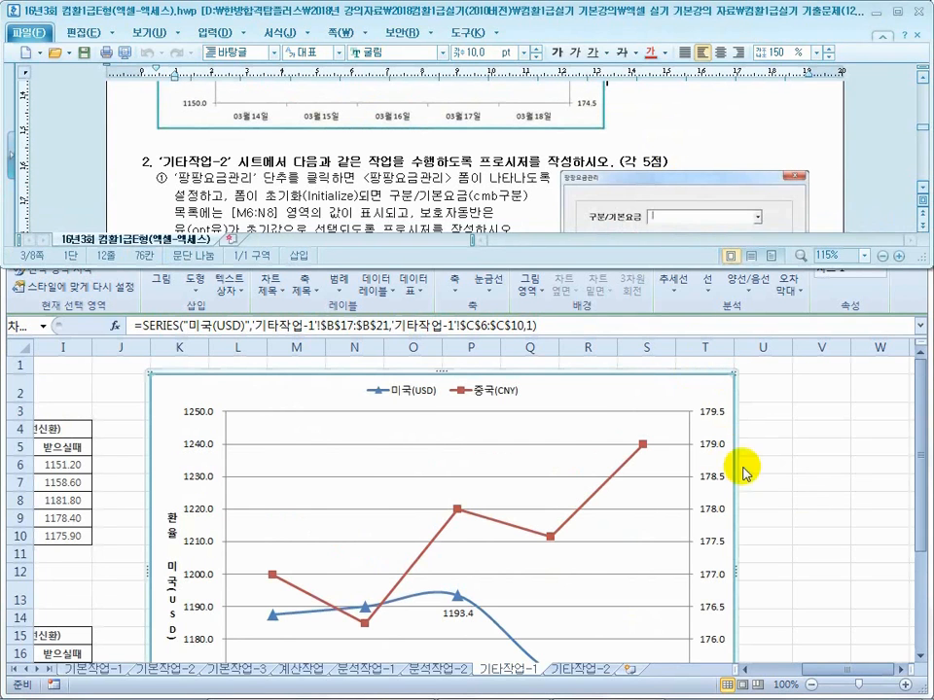
left_click(807, 537)
scroll(807, 538, "down", 2)
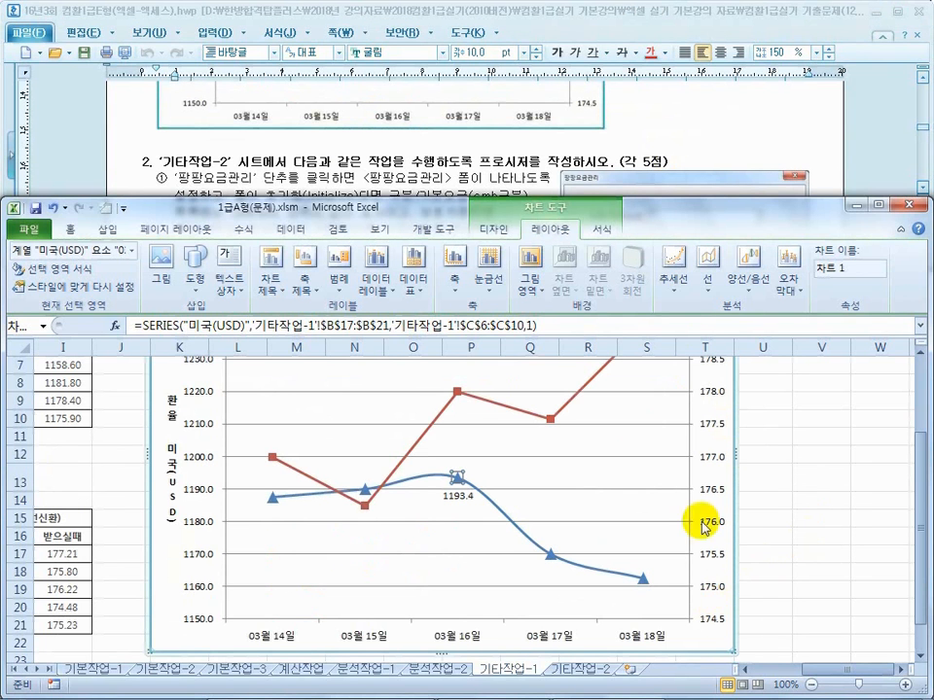
left_click(650, 152)
scroll(661, 140, "up", 1)
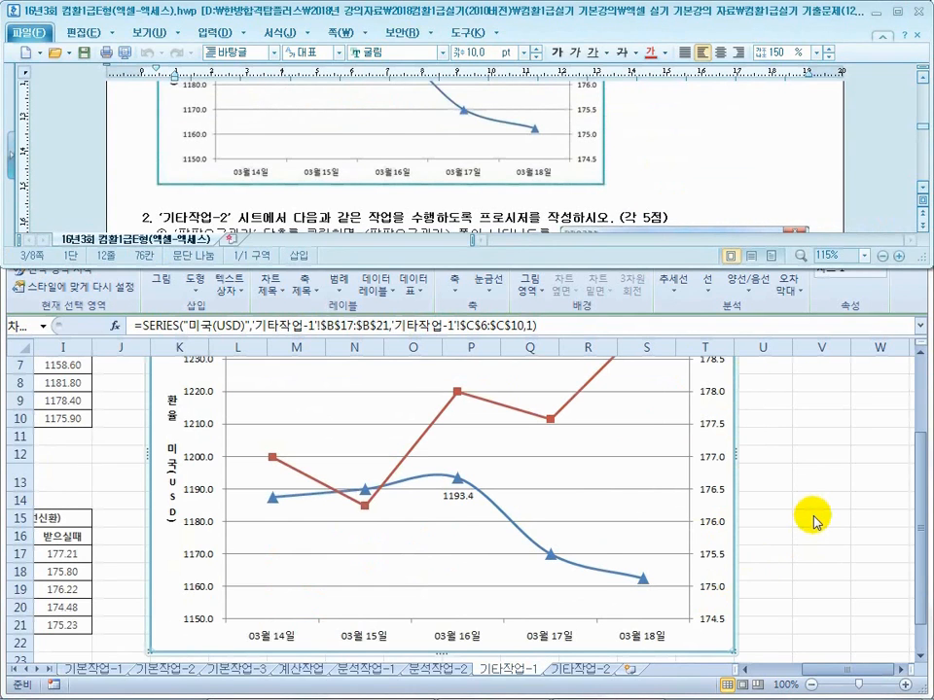
- Open the 기타작업-2 sheet in Excel and bring up problem 2's procedure instructions in the exam document
left_click(582, 668)
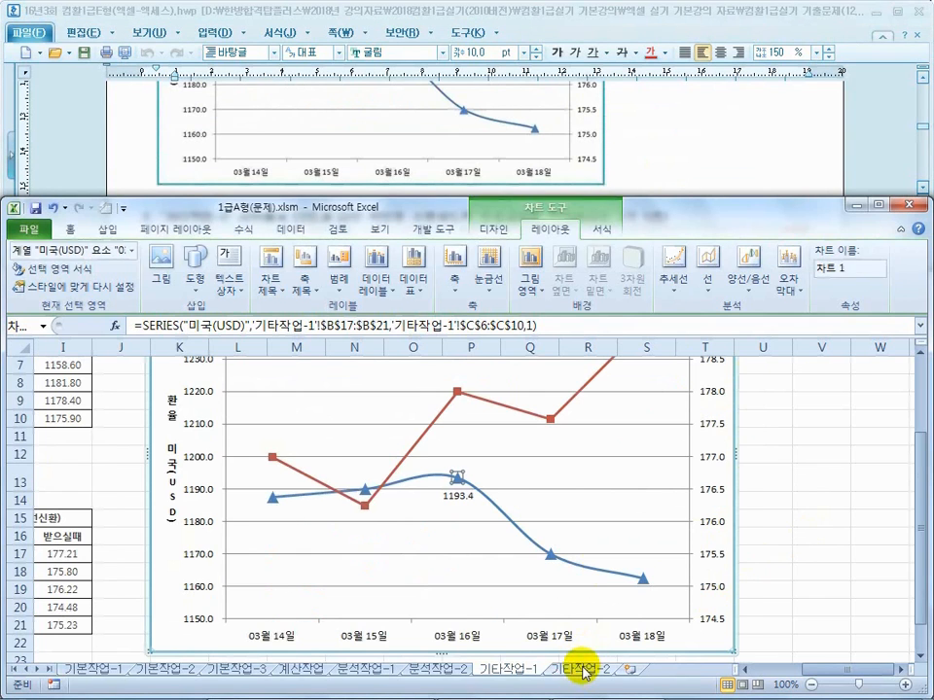
left_click(553, 586)
left_click(666, 149)
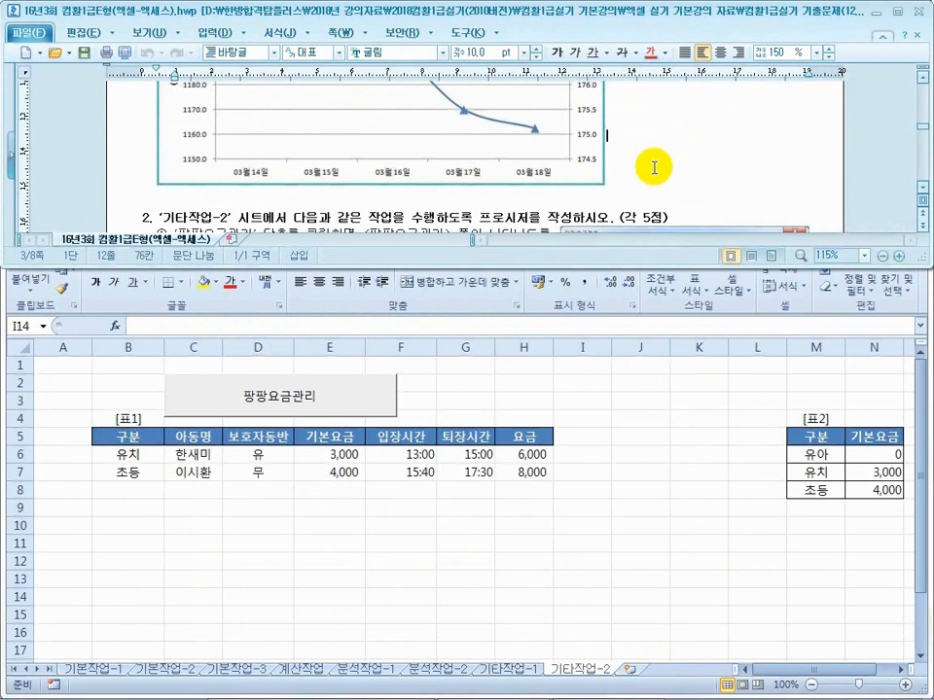
scroll(666, 149, "down", 3)
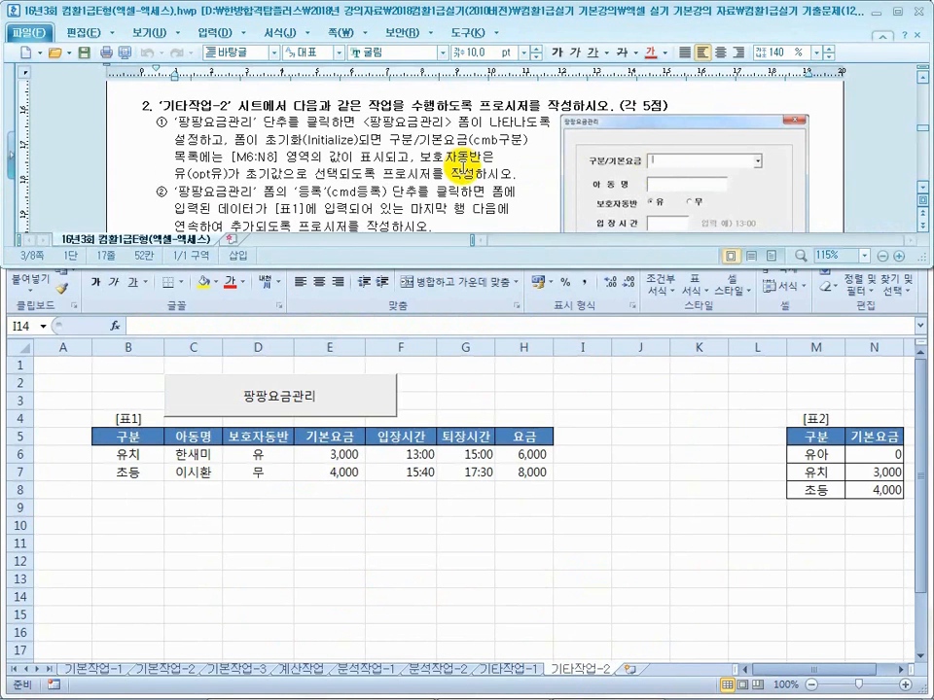
- Read instruction ① in the exam document and compare it with the 구분 and 기본요금 columns of [표2] in Excel
left_click(220, 178)
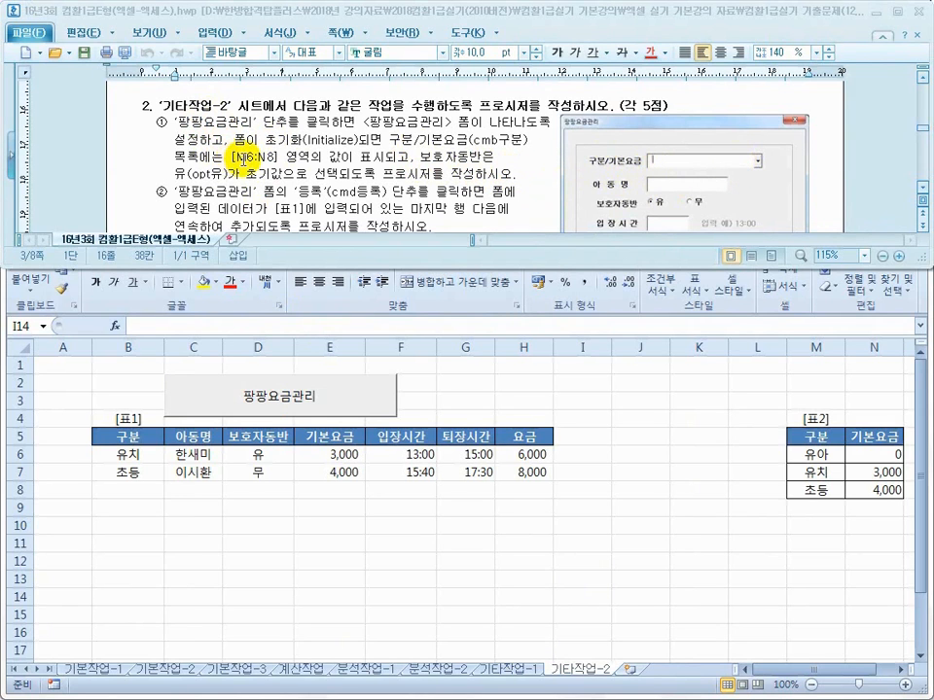
left_click(812, 440)
left_click_drag(812, 439, 875, 490)
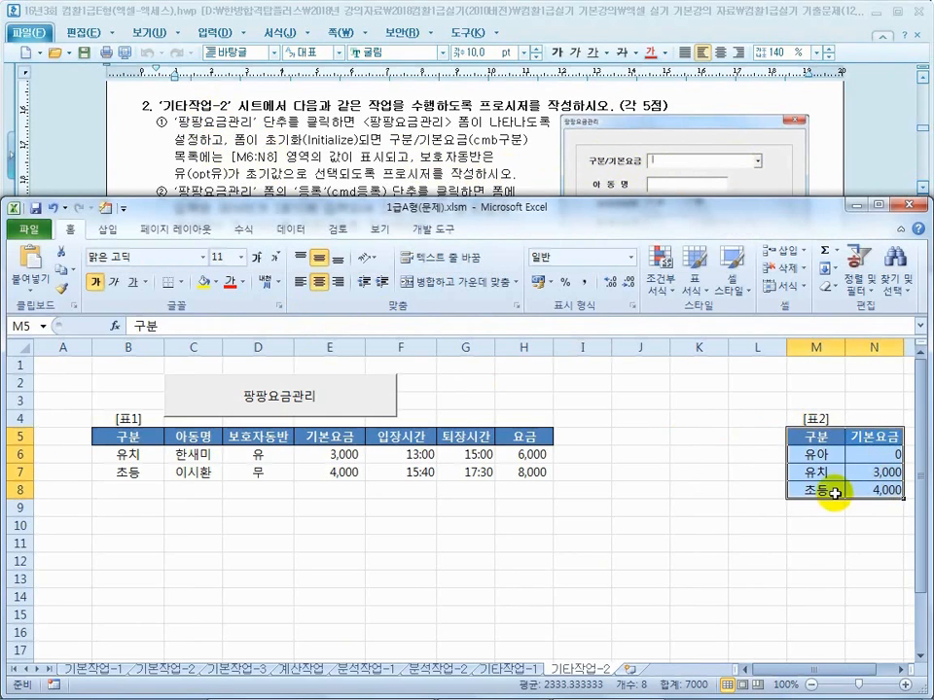
left_click_drag(817, 438, 817, 491)
left_click_drag(871, 438, 868, 493)
left_click(699, 487)
left_click(429, 178)
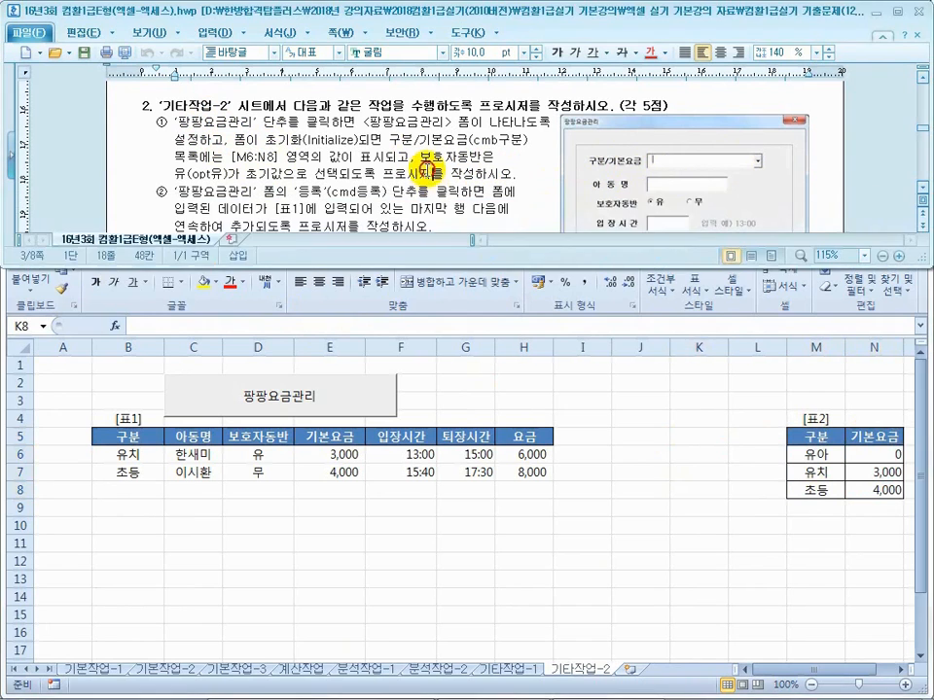
left_click(455, 389)
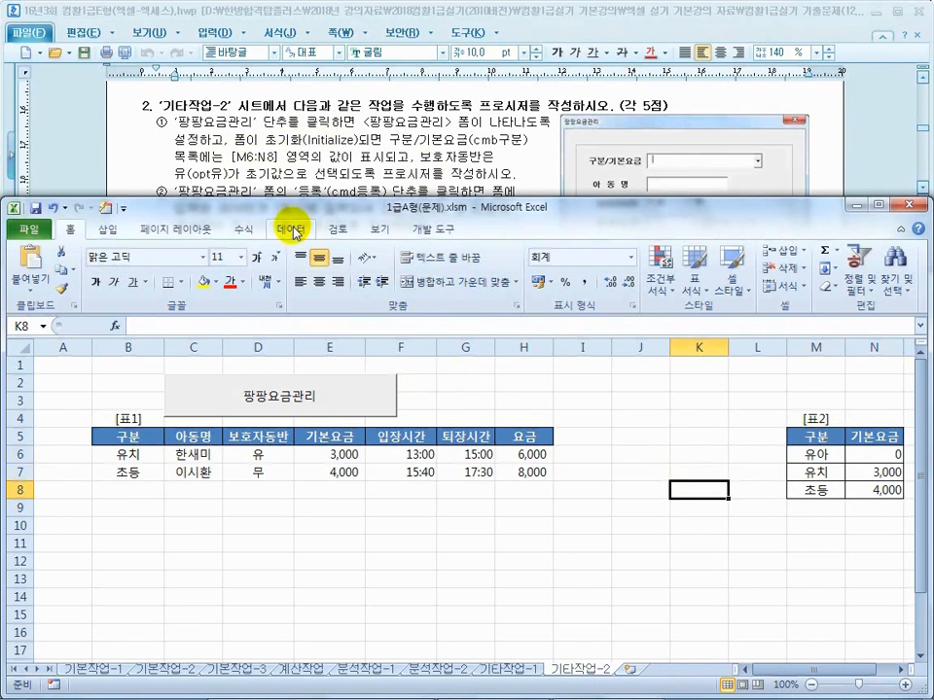
left_click(428, 161)
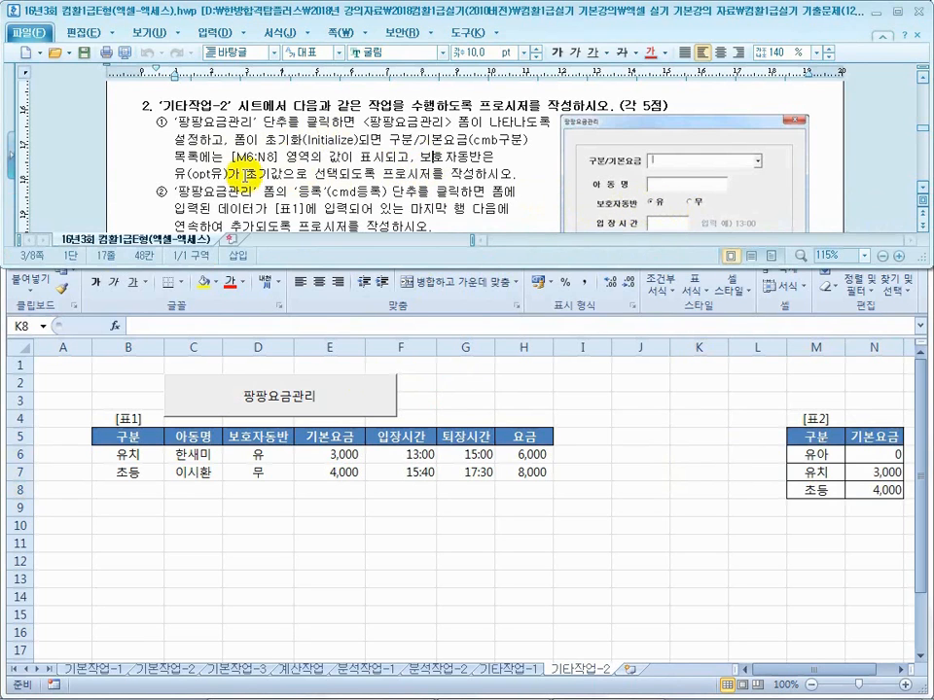
left_click_drag(212, 175, 328, 175)
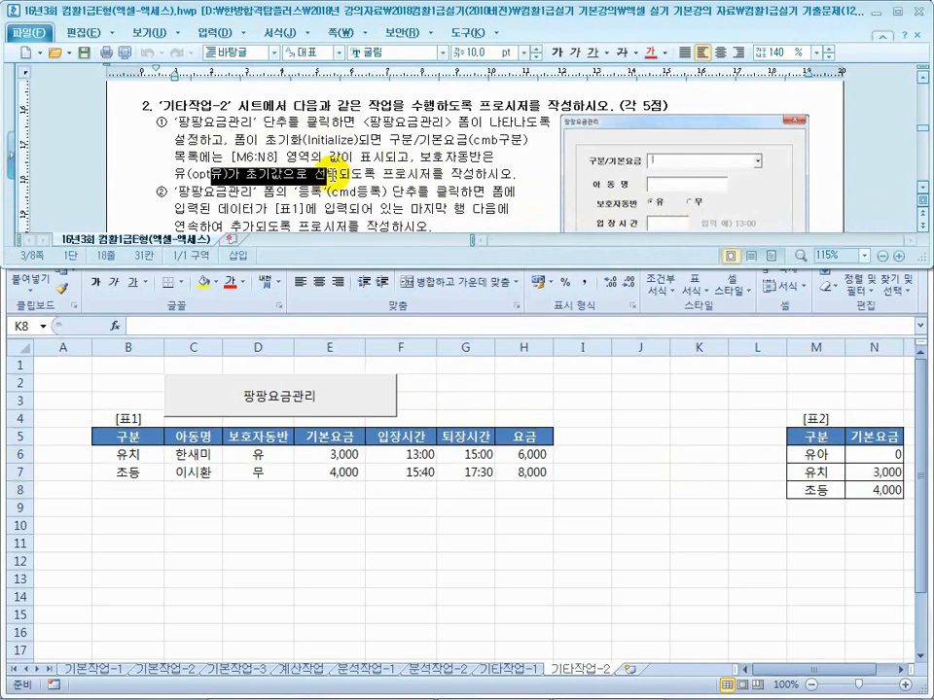
- In Excel, write the 팡팡요금관리 button's click procedure in the VBA editor with the statement 팡팡요금관리.Show
left_click(495, 404)
left_click(434, 234)
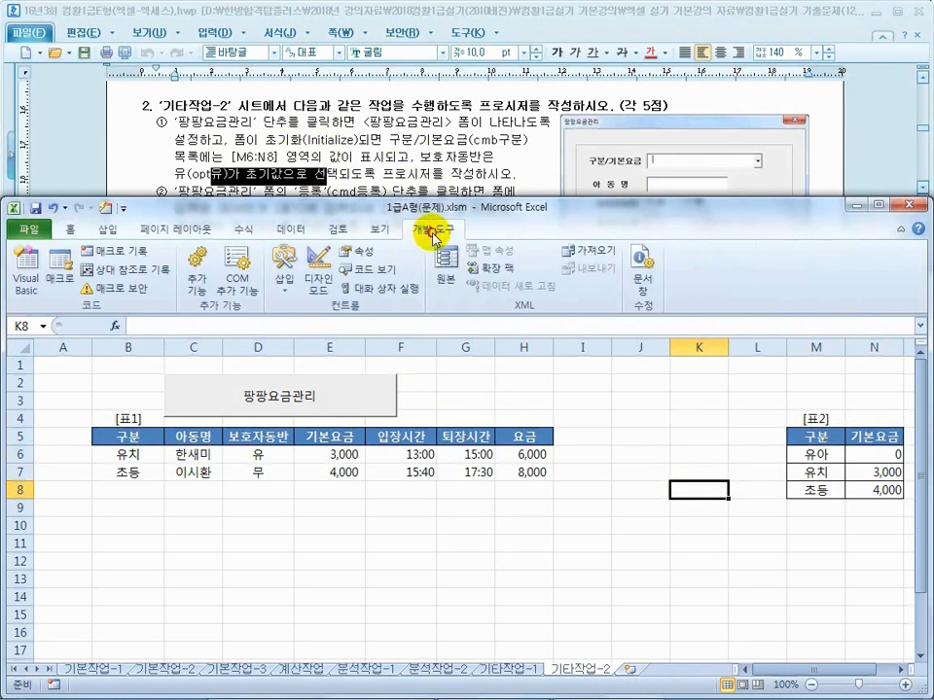
left_click(310, 281)
double_click(331, 397)
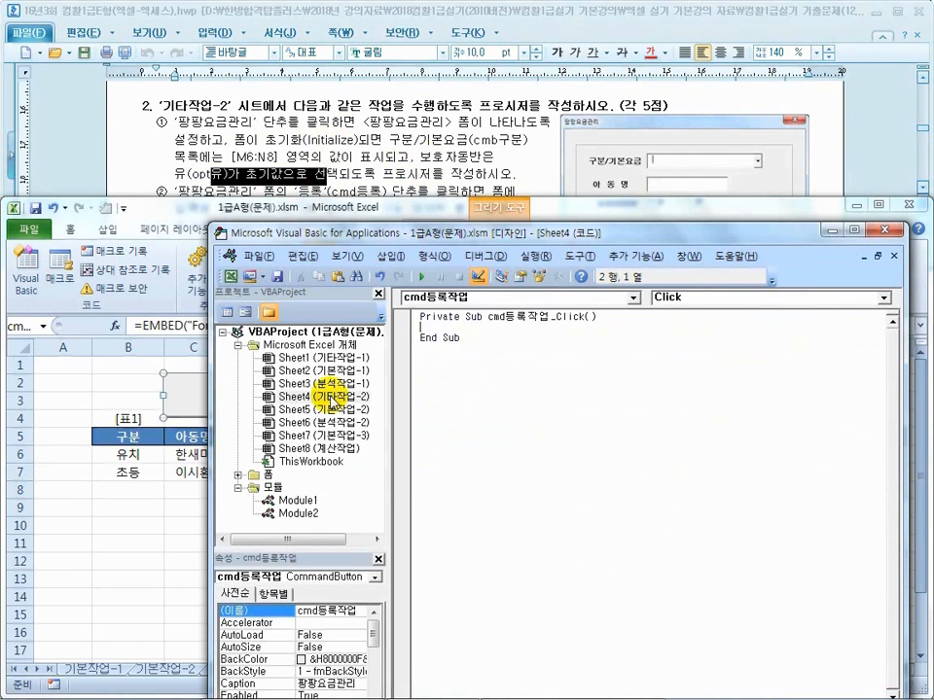
left_click(238, 475)
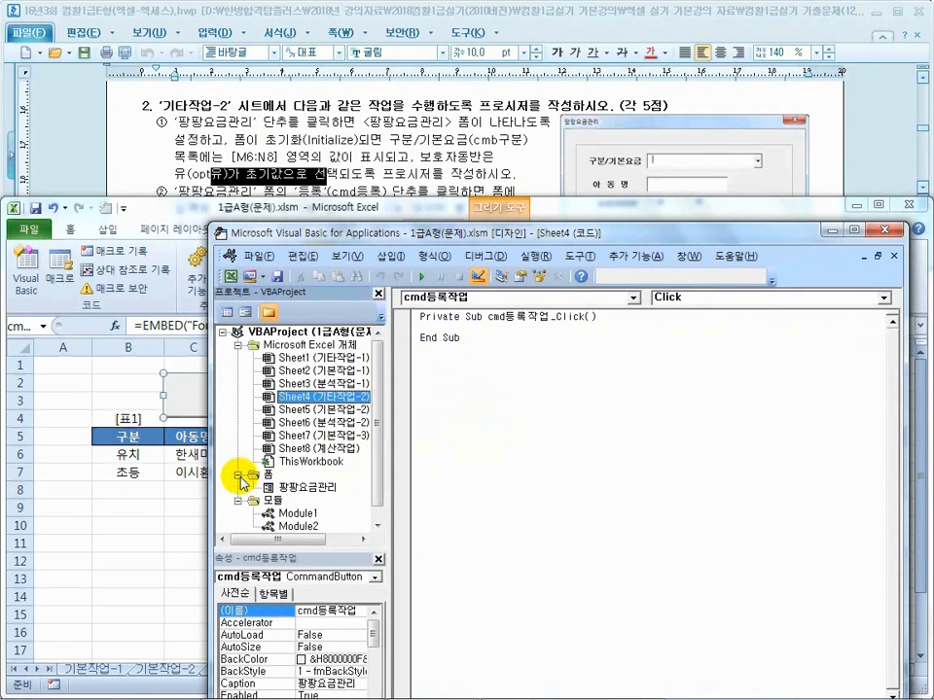
left_click(472, 337)
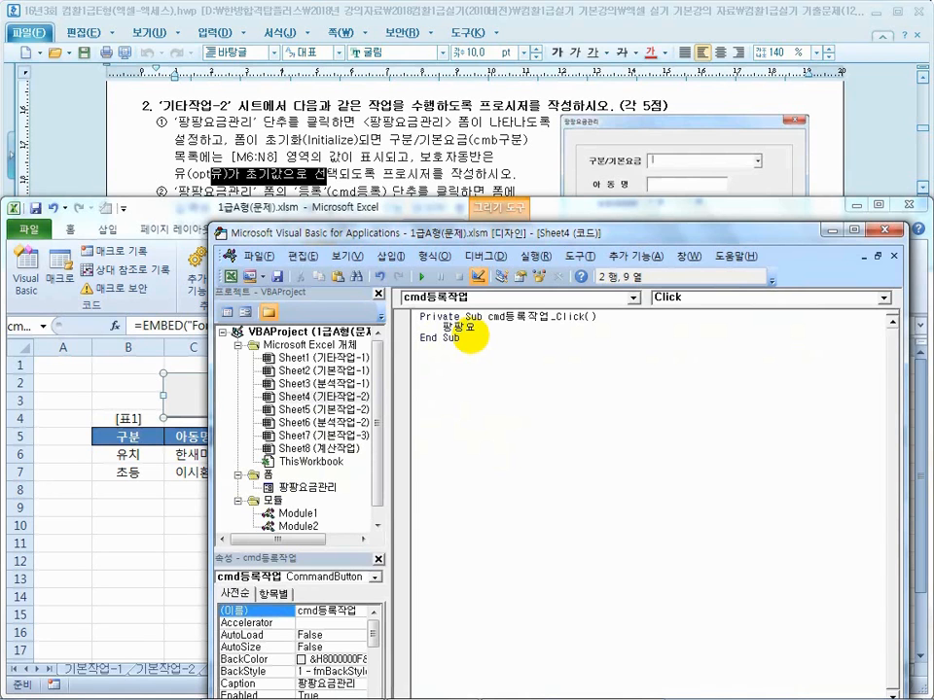
type("팡팡요금관리.sh")
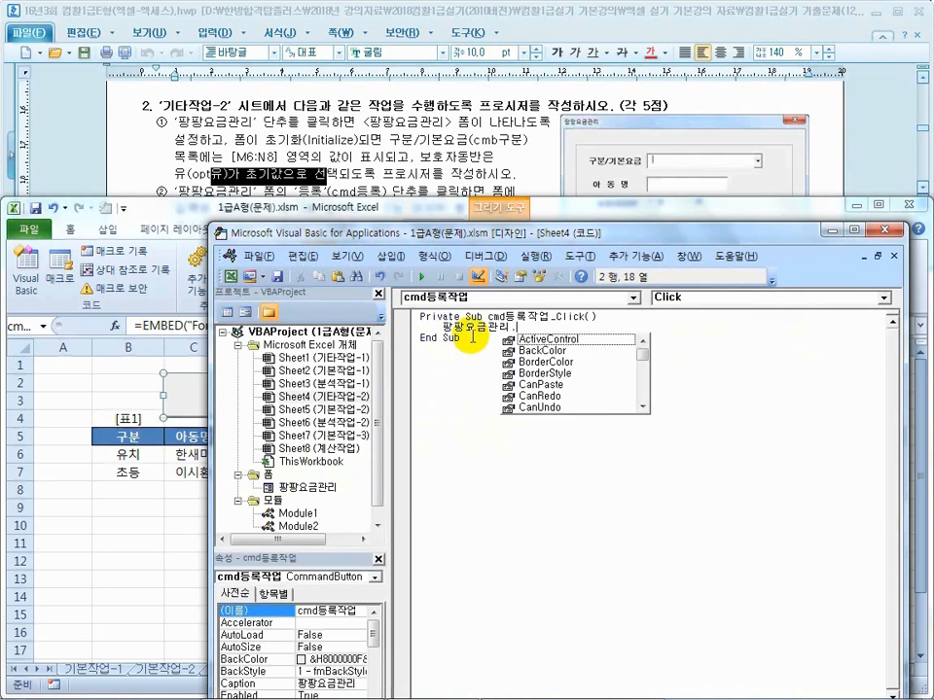
key("Tab")
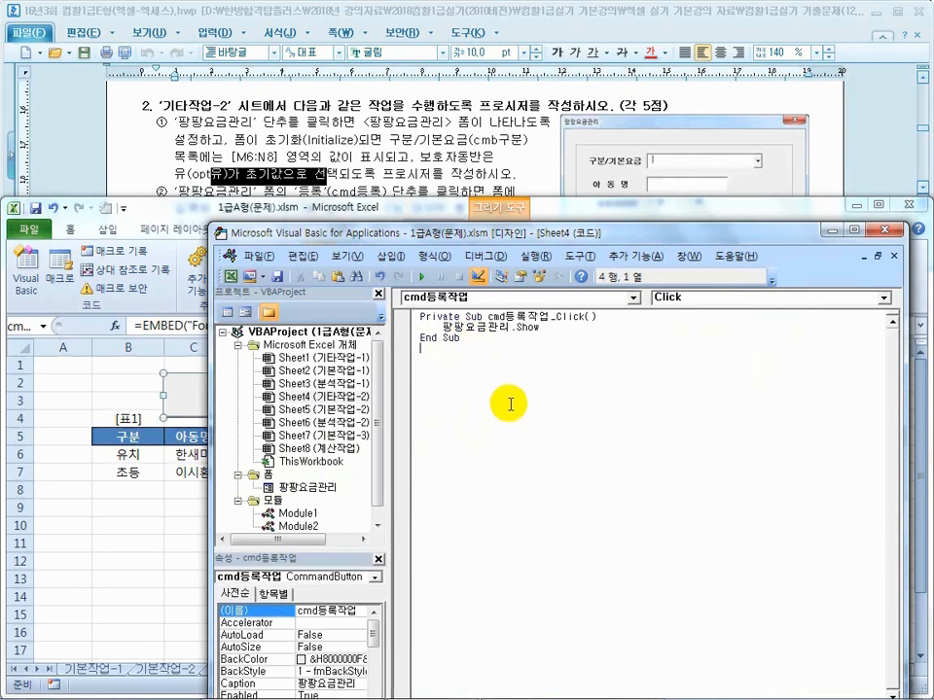
- Leave the VBA editor and design mode, test the 팡팡요금관리 button, inspect the form's 구분/기본요금 list, and close the form
left_click(885, 230)
left_click(318, 262)
left_click(282, 391)
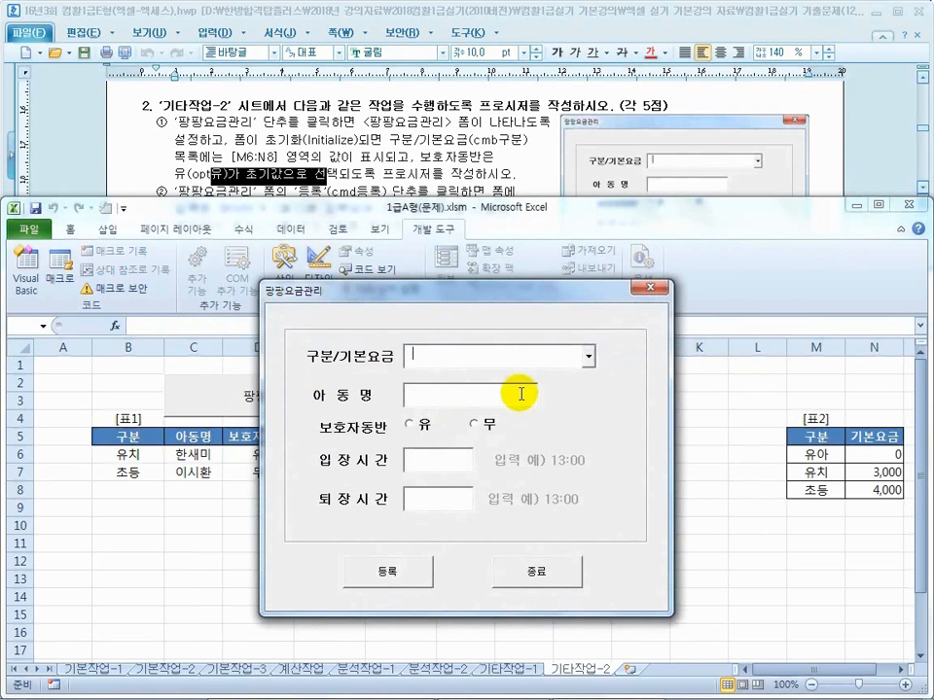
left_click(589, 357)
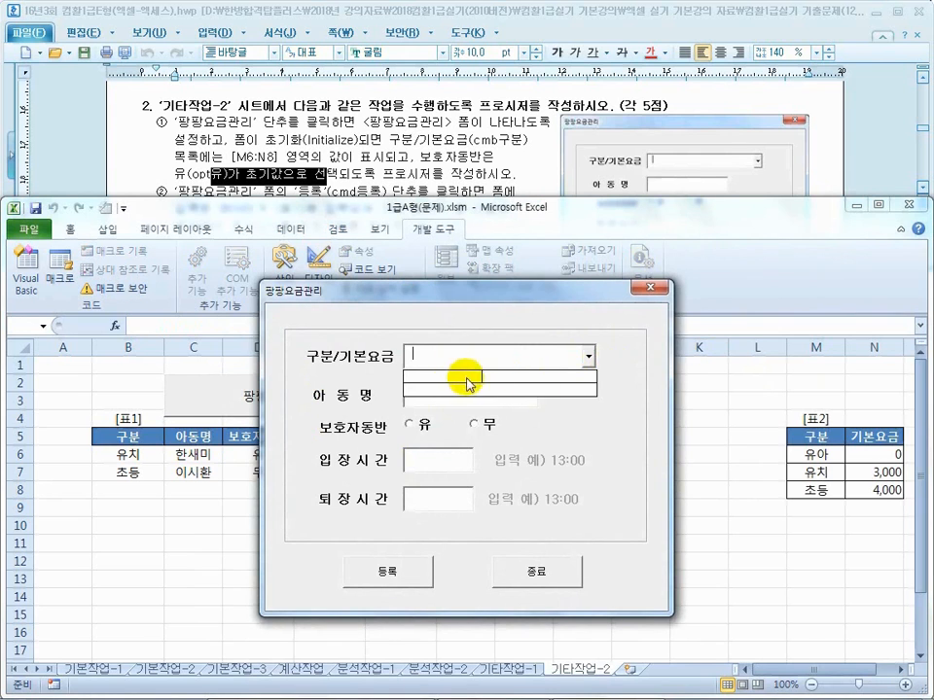
left_click(659, 291)
- Create an Initialize event procedure in the 팡팡요금관리 form's code and delete the empty UserForm_Click procedure
left_click(318, 274)
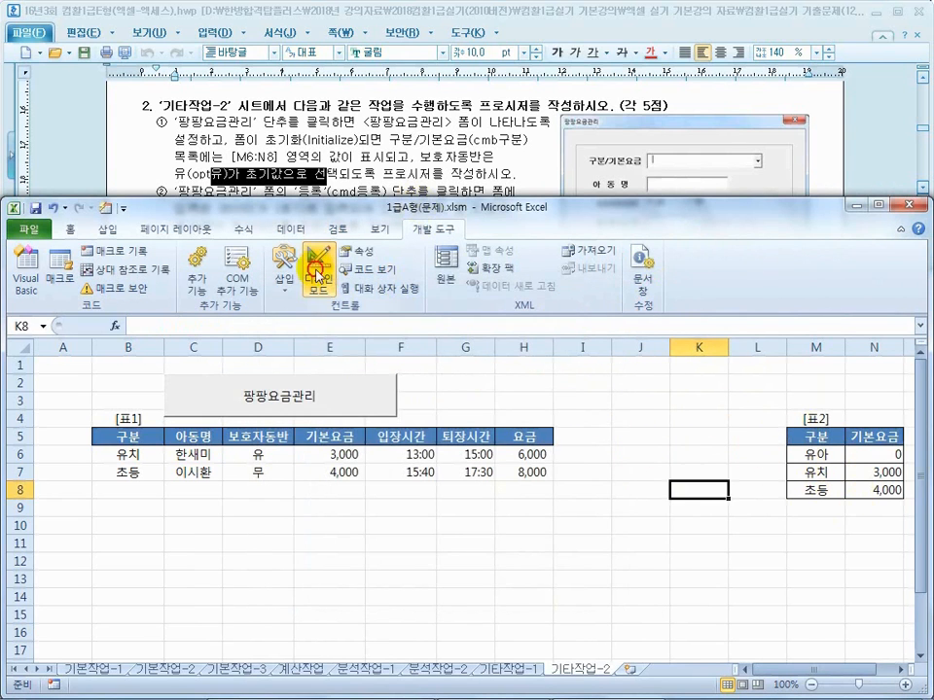
double_click(325, 393)
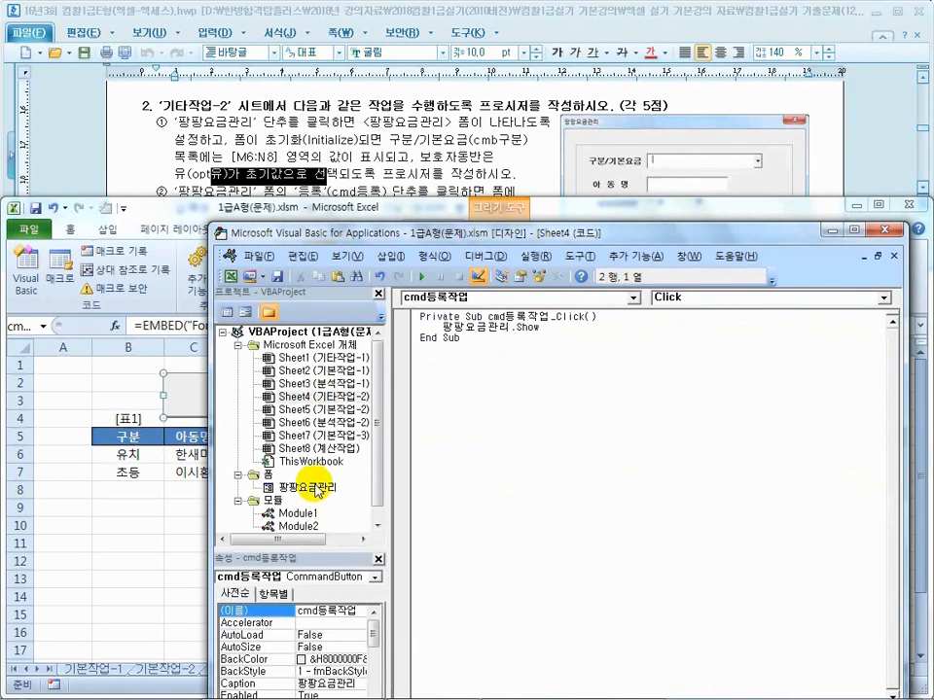
double_click(309, 486)
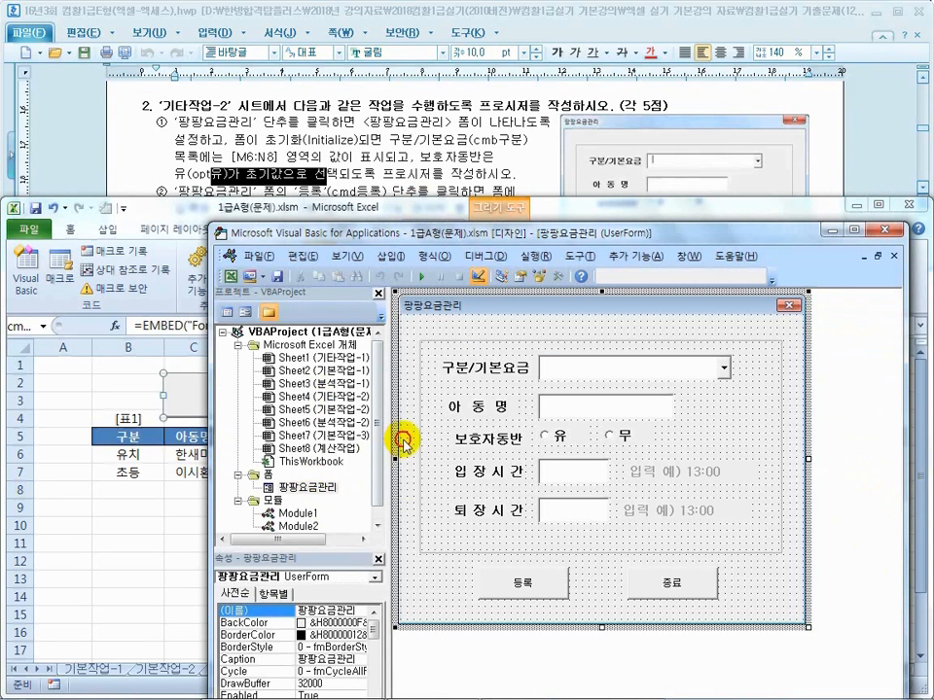
left_click(759, 433)
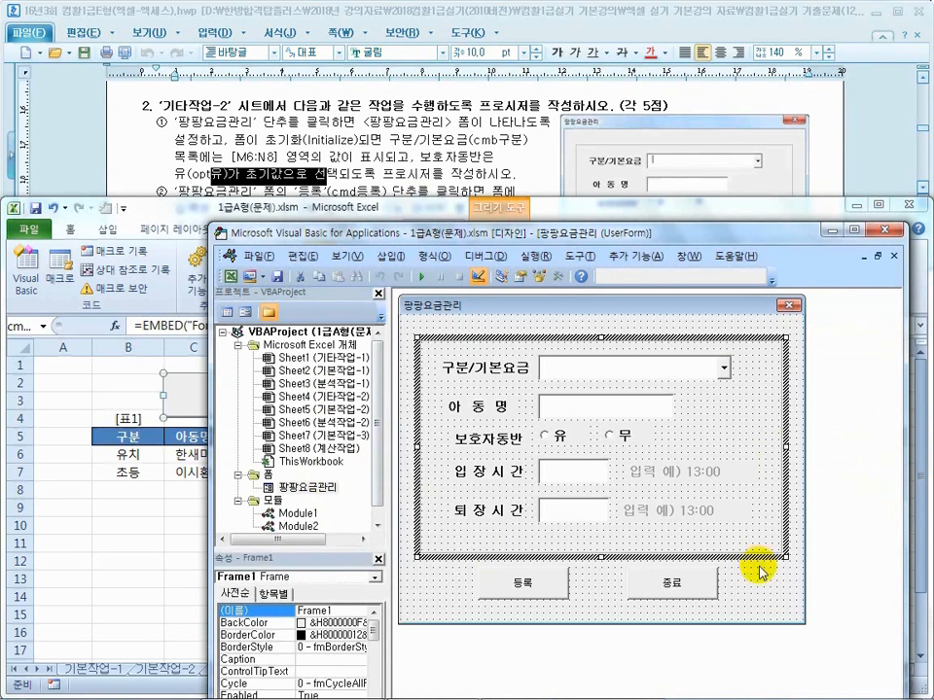
left_click(773, 601)
double_click(774, 601)
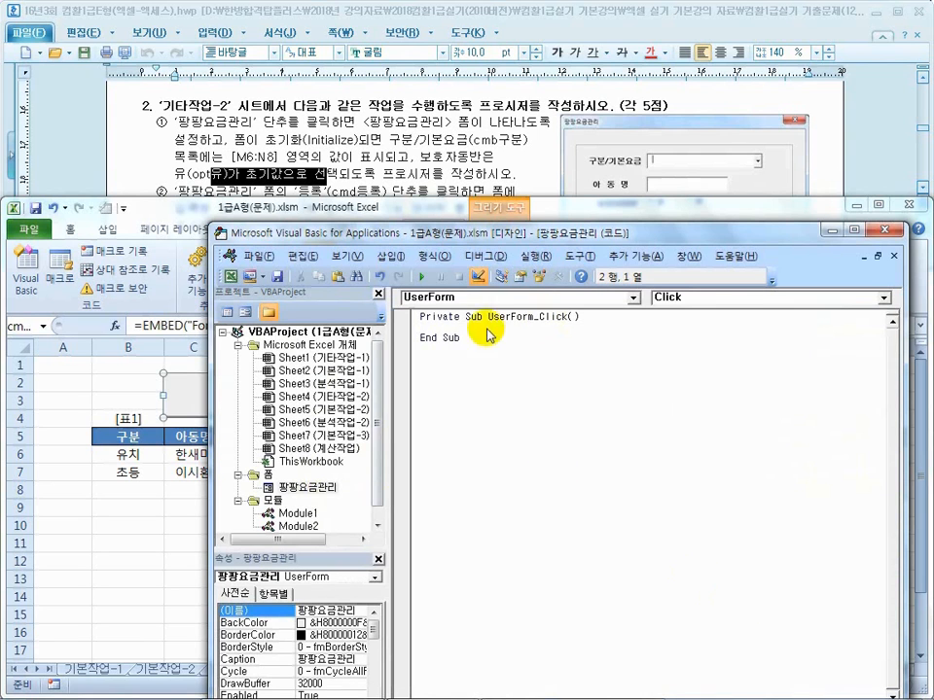
left_click(725, 304)
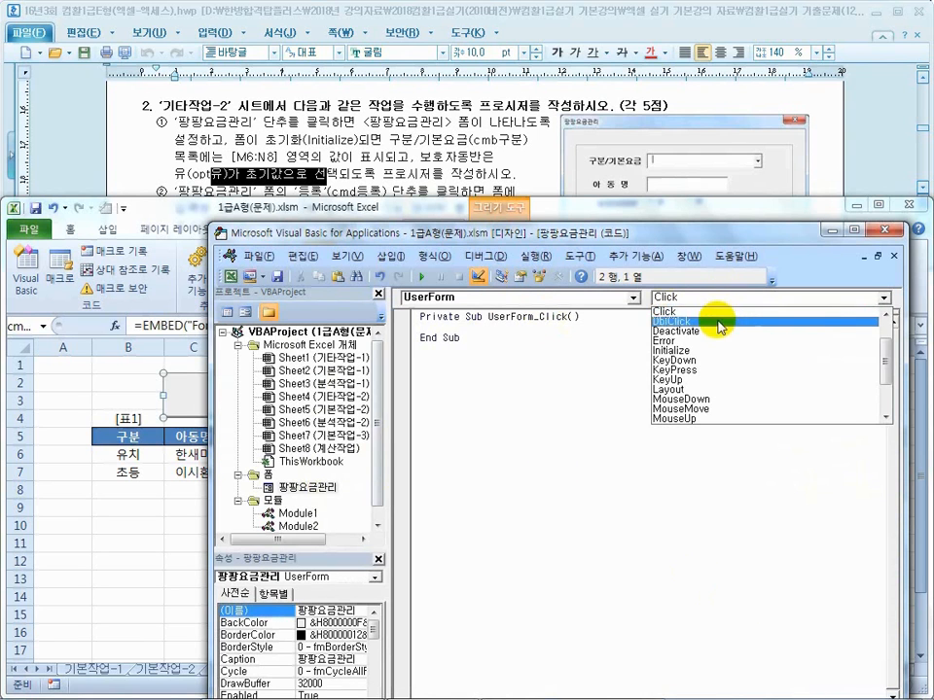
left_click(711, 354)
left_click_drag(461, 338, 402, 318)
key("Delete")
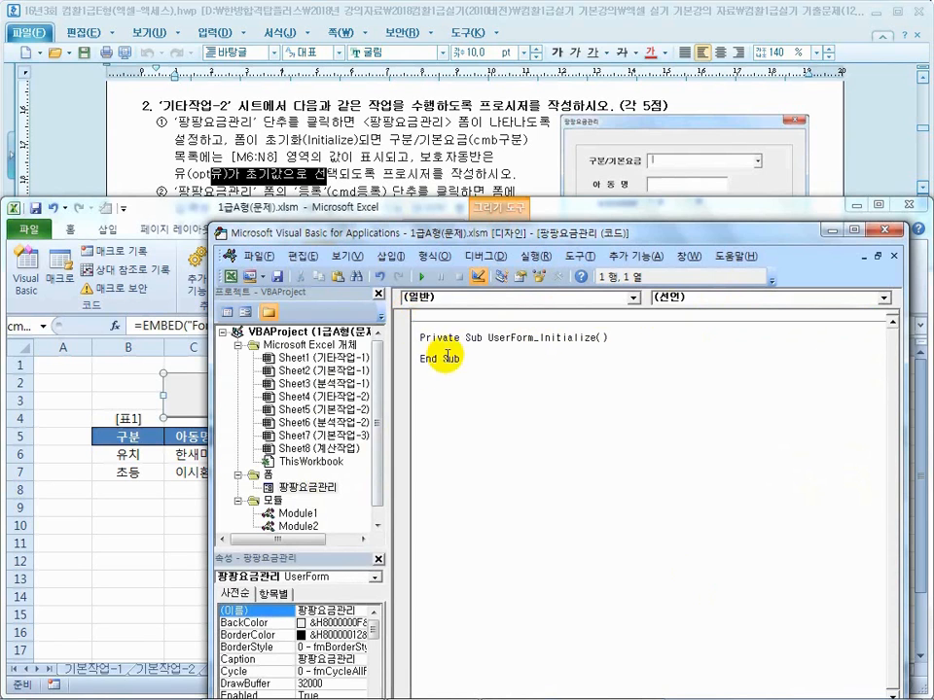
- In UserForm_Initialize, add the statement cmb구분.RowSource = "M6:N8", copying the control name from the 구분/기본요금 combo box's properties
left_click(480, 348)
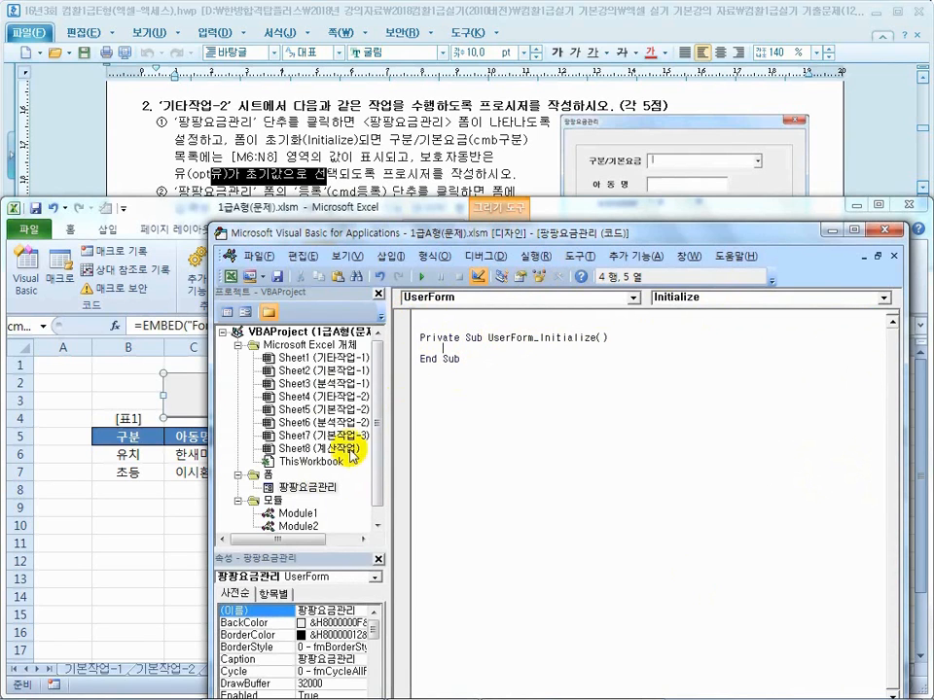
left_click(318, 486)
double_click(321, 489)
left_click(653, 368)
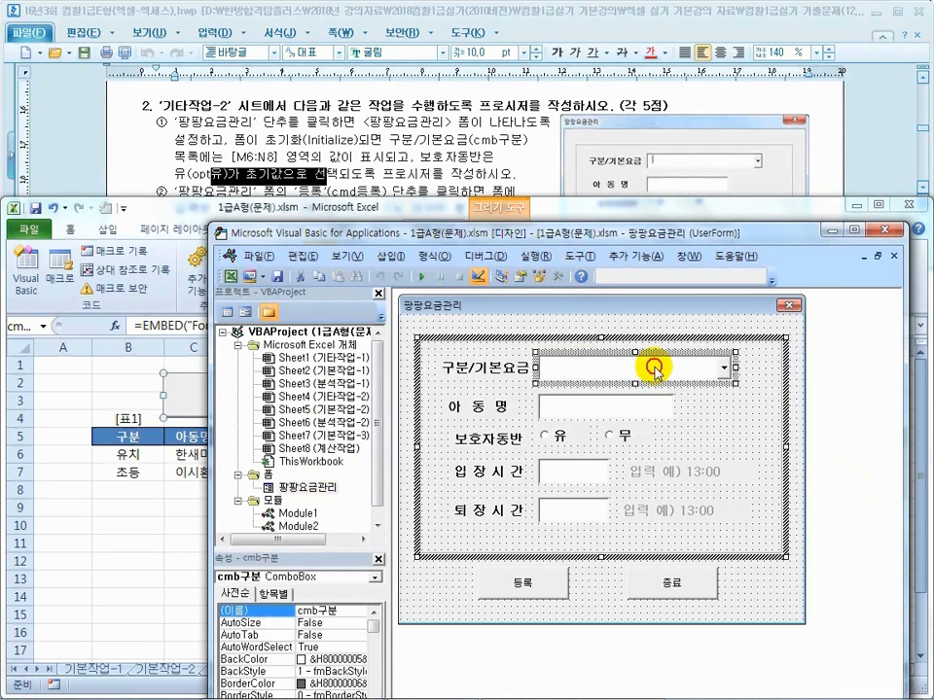
left_click(355, 610)
key("ctrl+c")
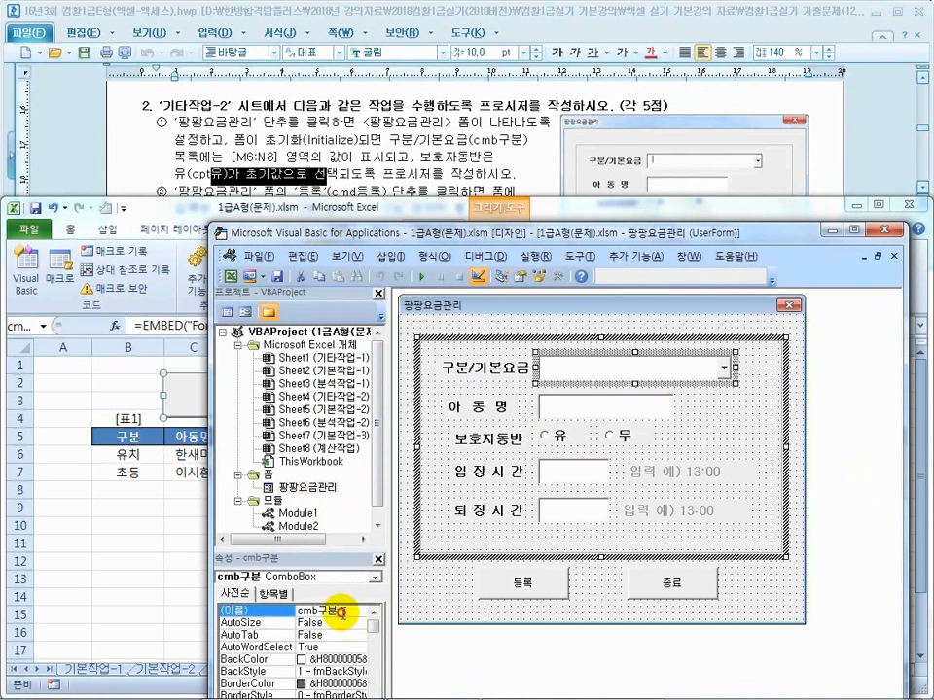
double_click(742, 603)
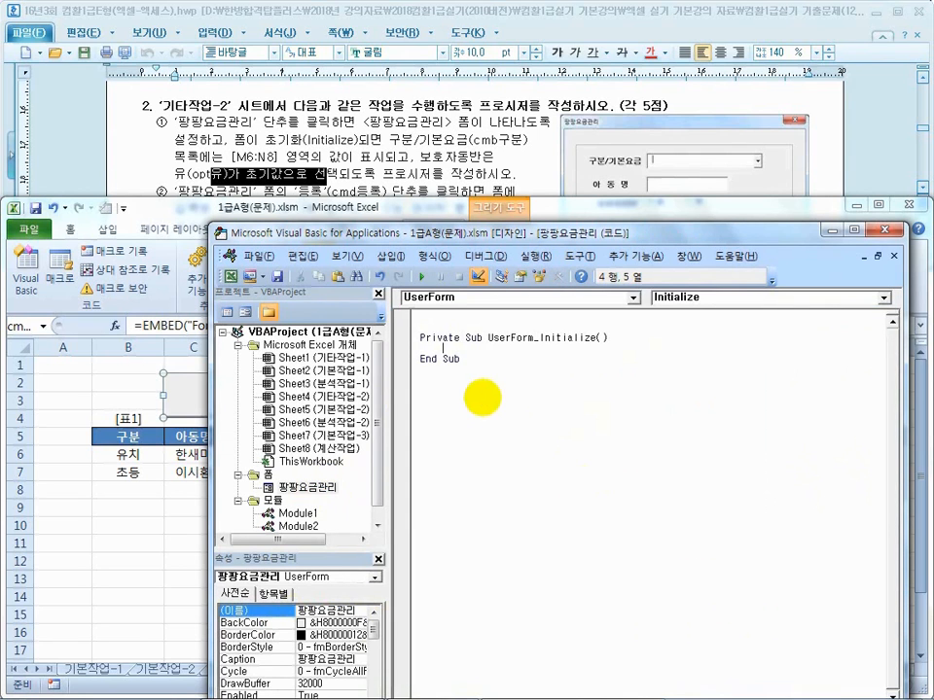
key("ctrl+v")
type(".")
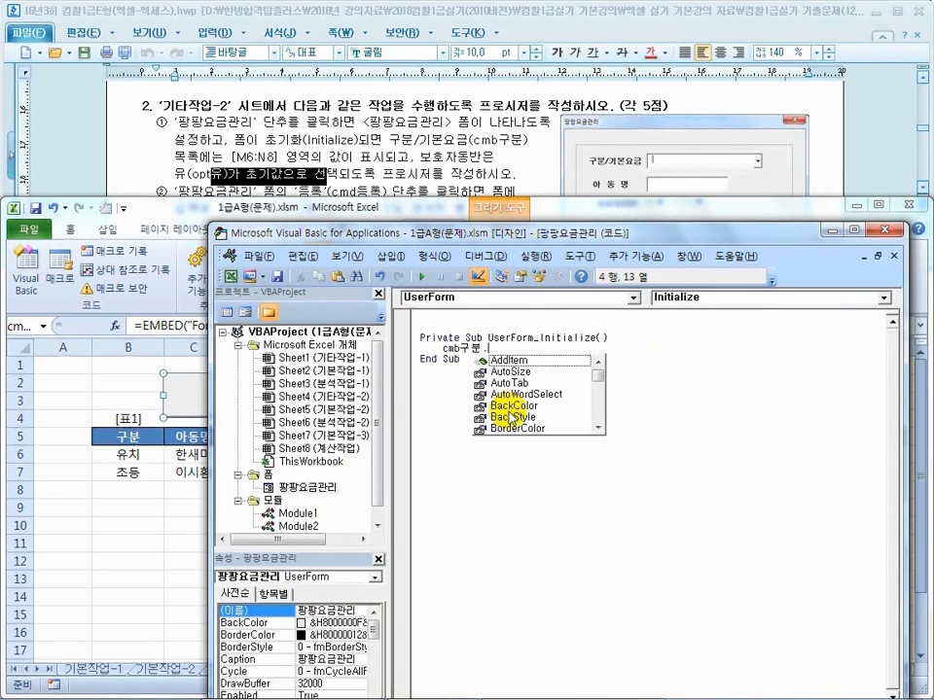
type("r")
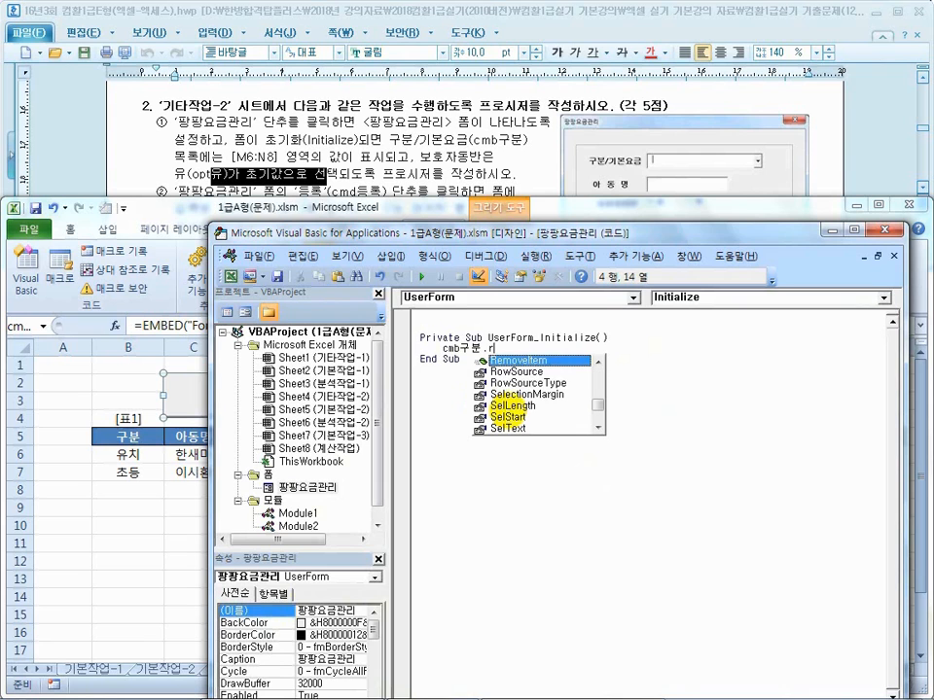
double_click(511, 371)
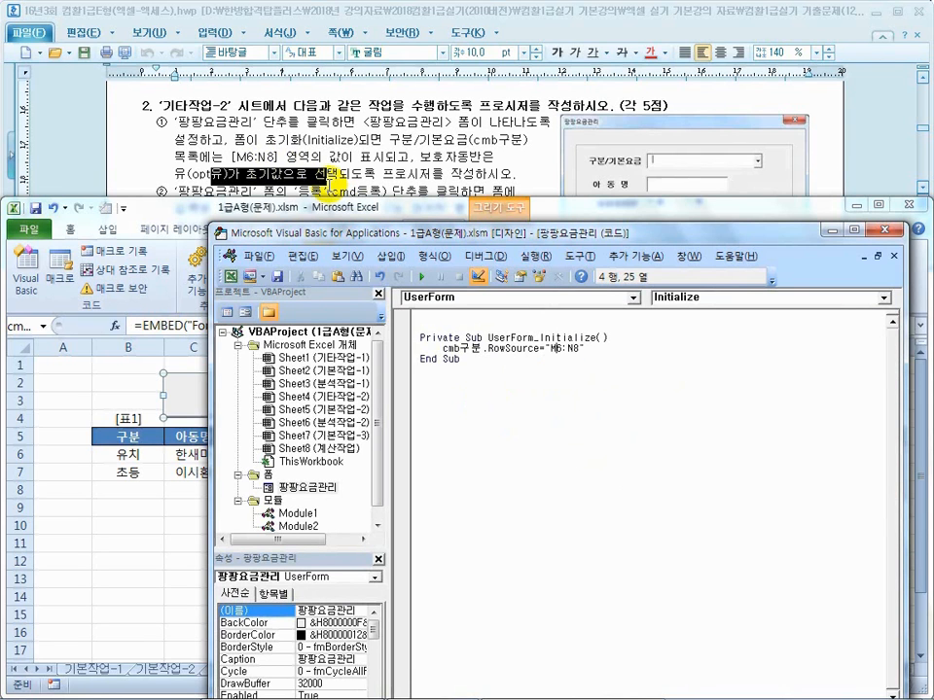
left_click(582, 351)
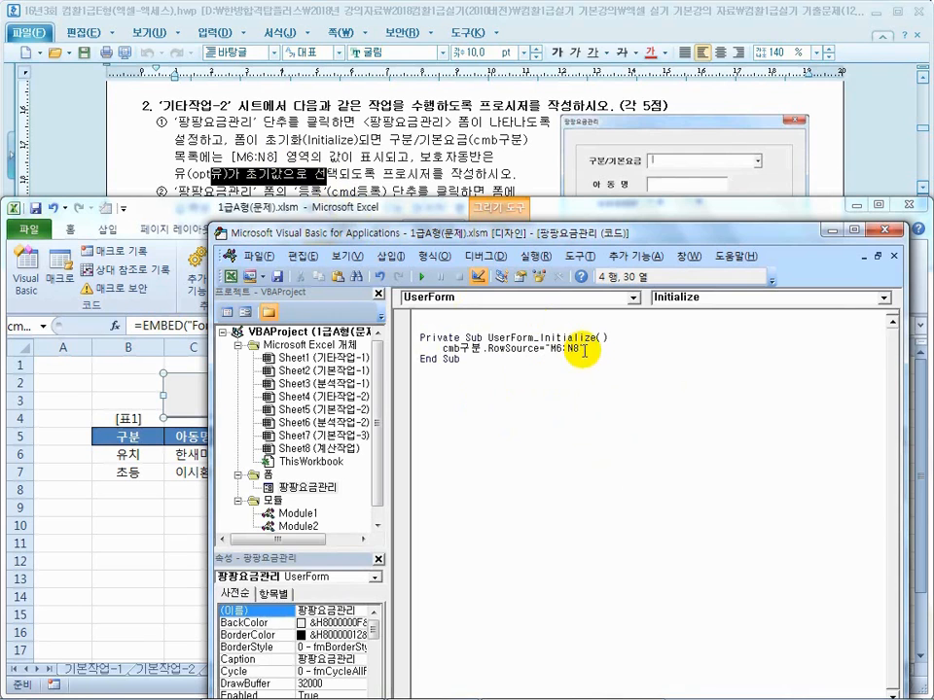
type("\"")
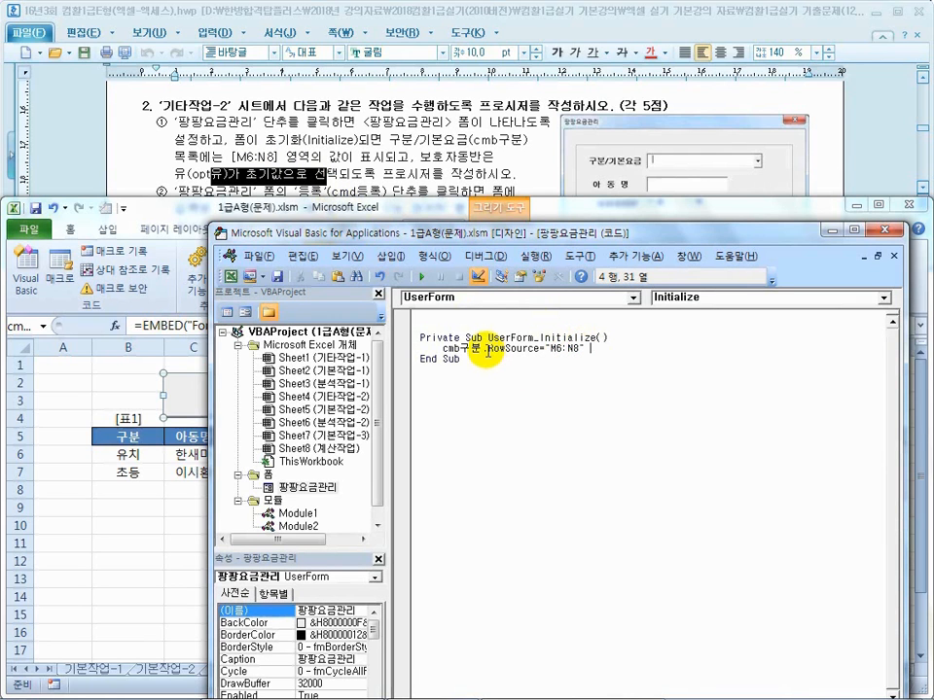
- Examine the ColumnCount property of the cmb구분 combo box on the form and return to the form's code
left_click_drag(334, 553, 334, 524)
double_click(297, 489)
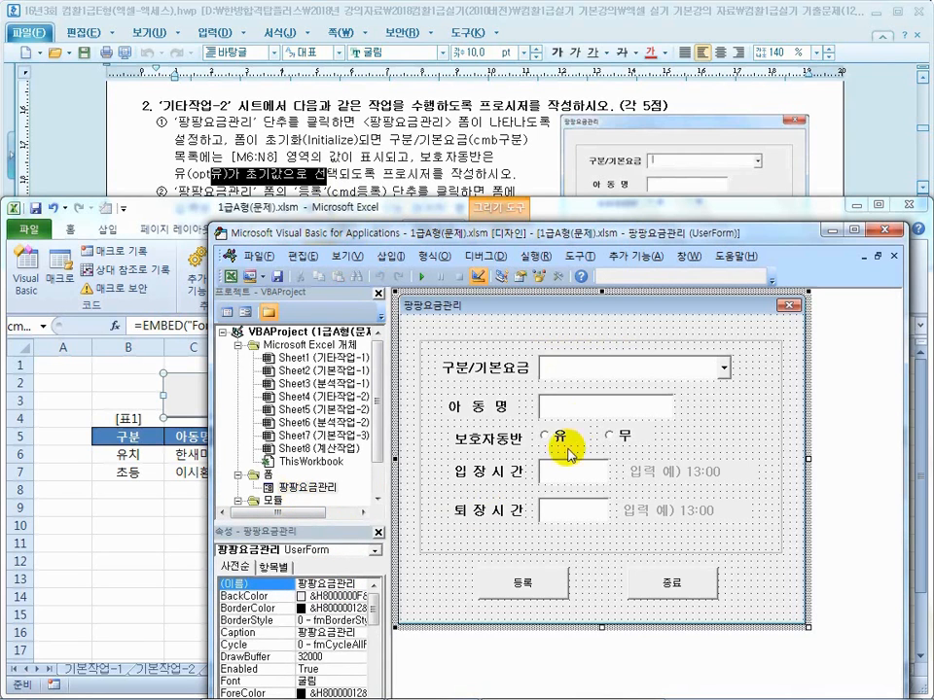
left_click(593, 371)
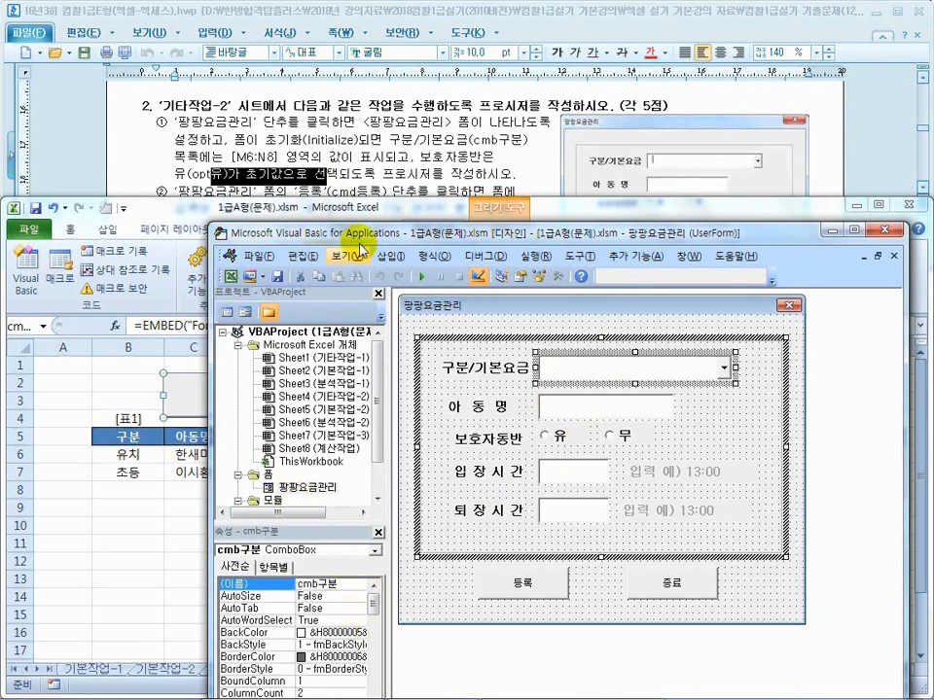
left_click_drag(358, 234, 272, 104)
scroll(272, 494, "down", 3)
left_click(234, 464)
left_click(235, 457)
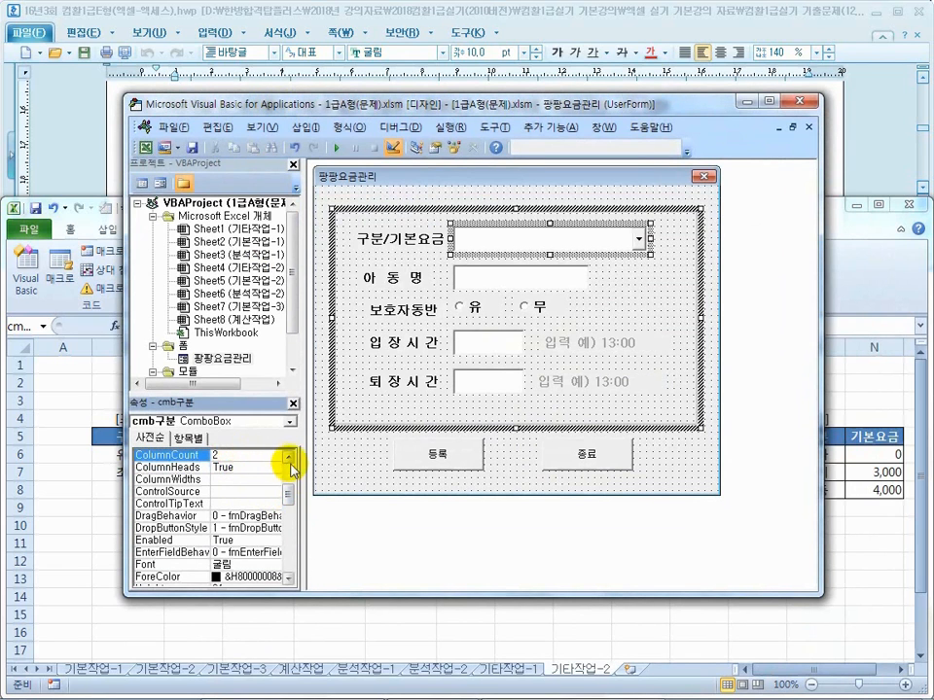
left_click(289, 457)
left_click(289, 457)
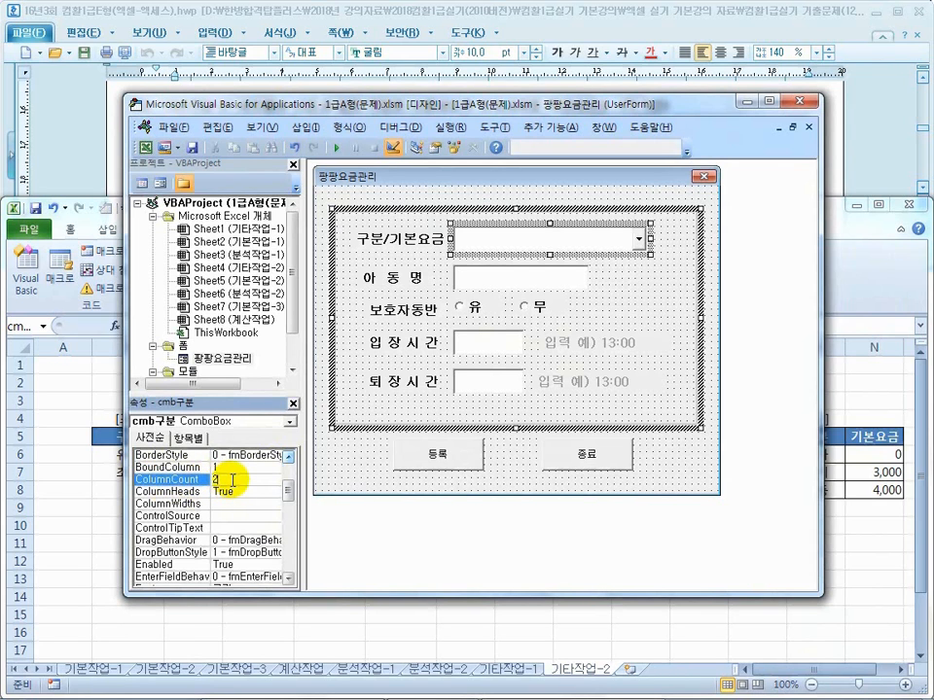
left_click(662, 459)
key("F7")
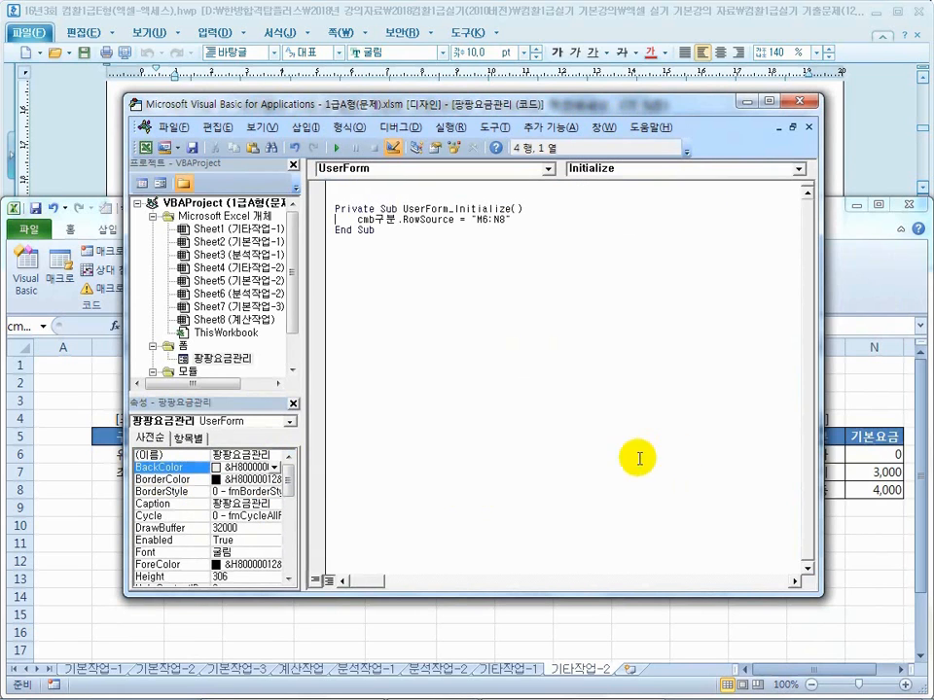
- In UserForm_Initialize, add the statement opt유 = True below the RowSource line, checking the 유 option button's name on the form
left_click_drag(492, 105, 496, 251)
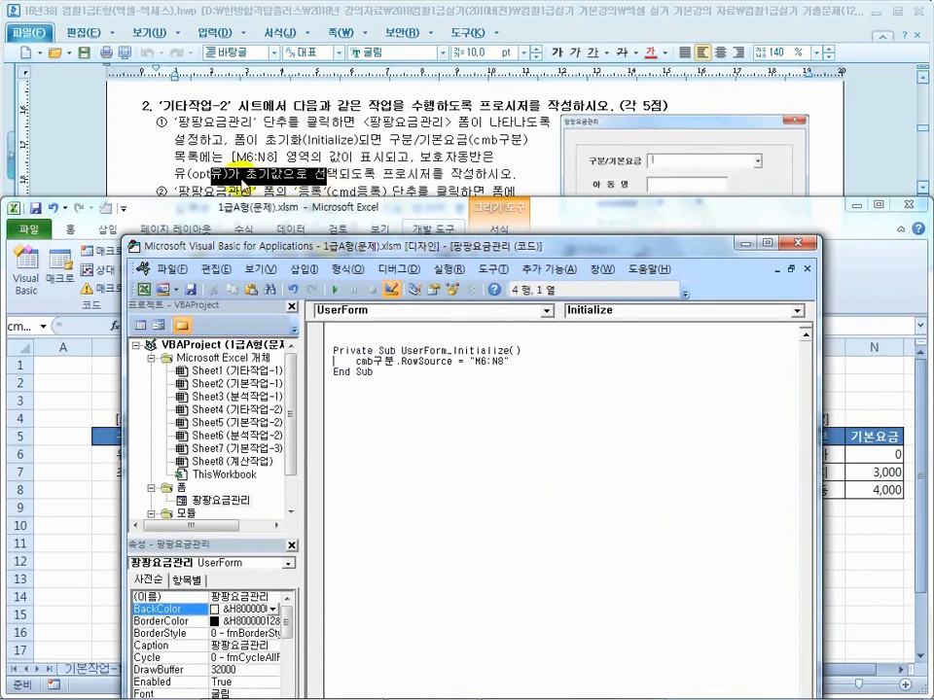
double_click(220, 500)
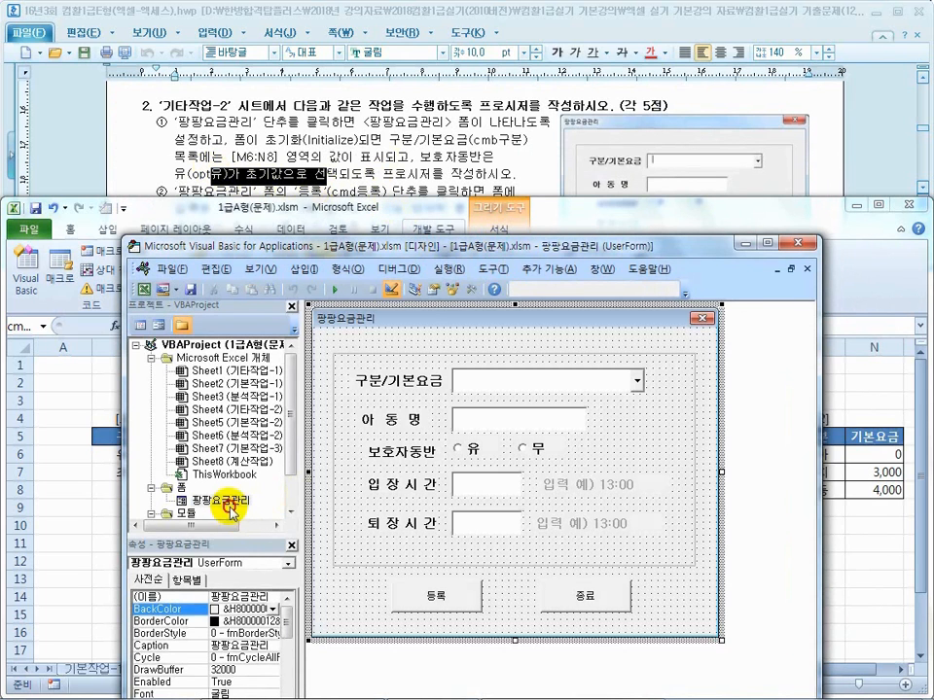
left_click(468, 453)
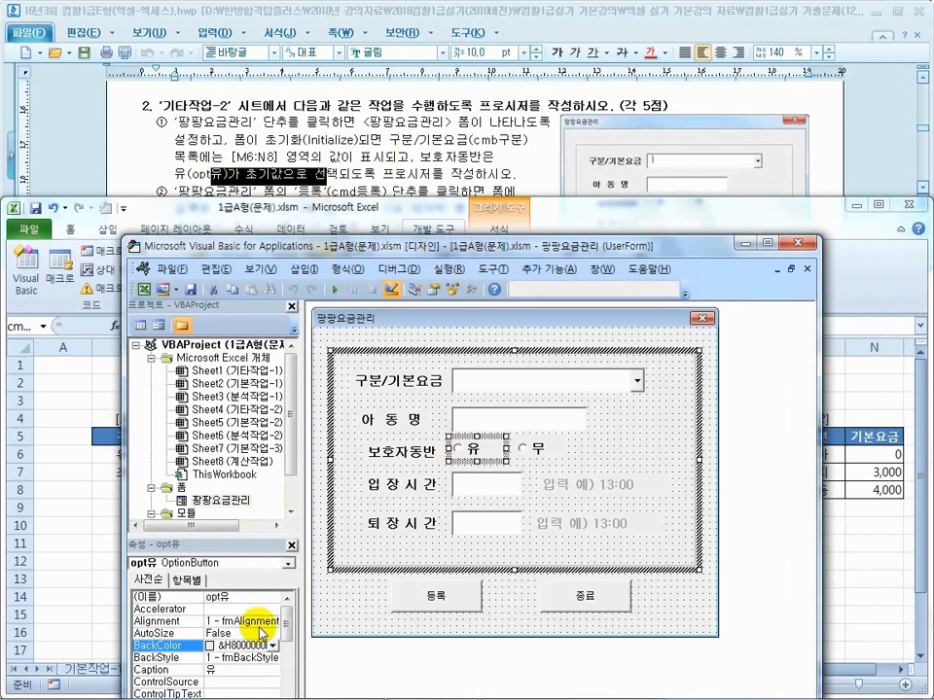
left_click(248, 596)
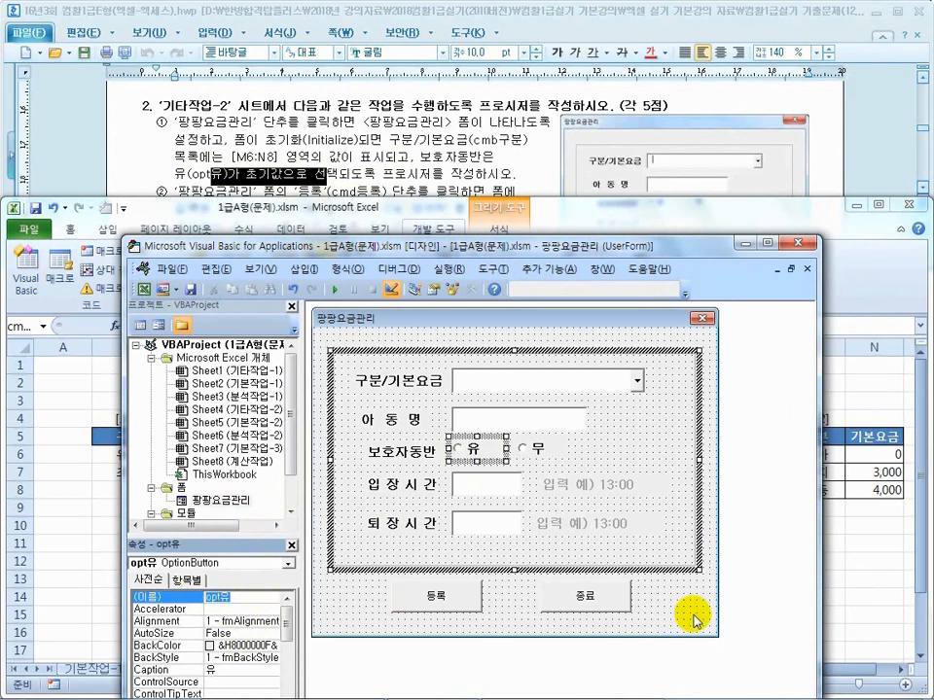
double_click(662, 626)
left_click(511, 360)
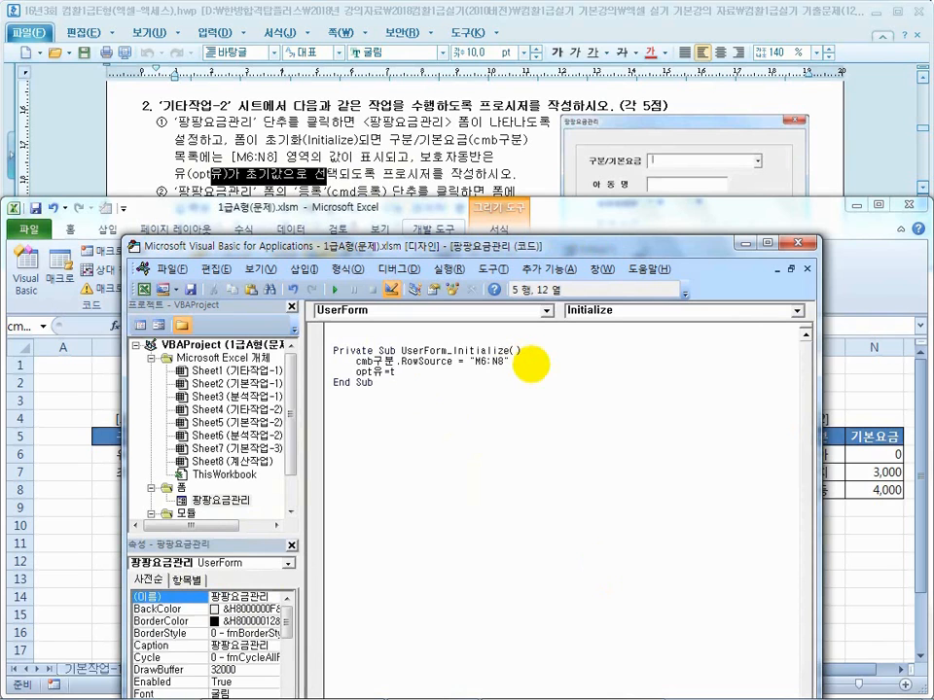
left_click(521, 480)
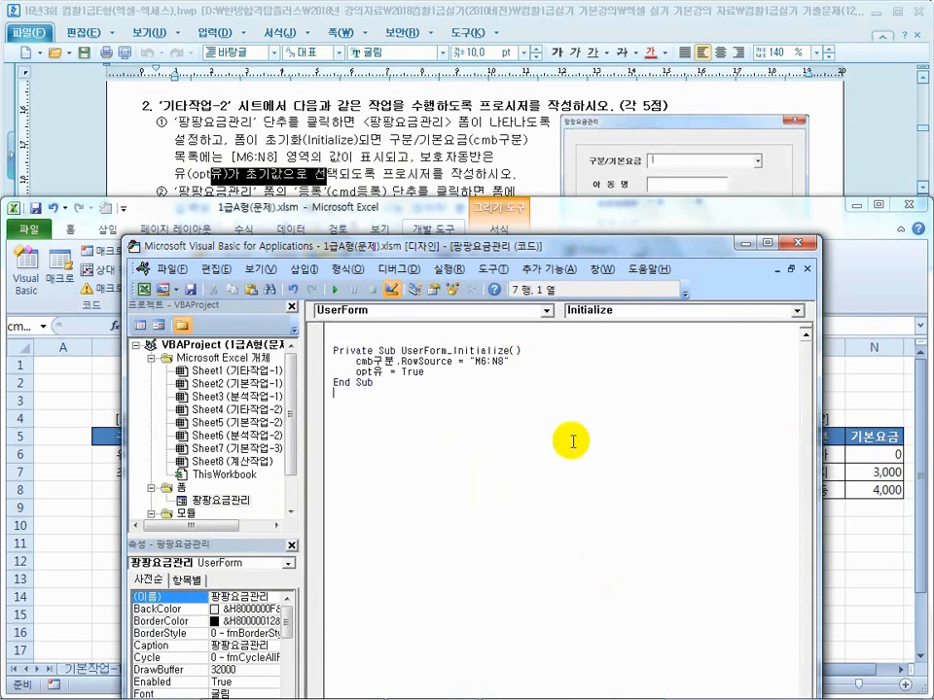
- Leave the VBA editor and design mode, test the 팡팡요금관리 button, inspect the default option and 구분/기본요금 list, and close the form
left_click(797, 243)
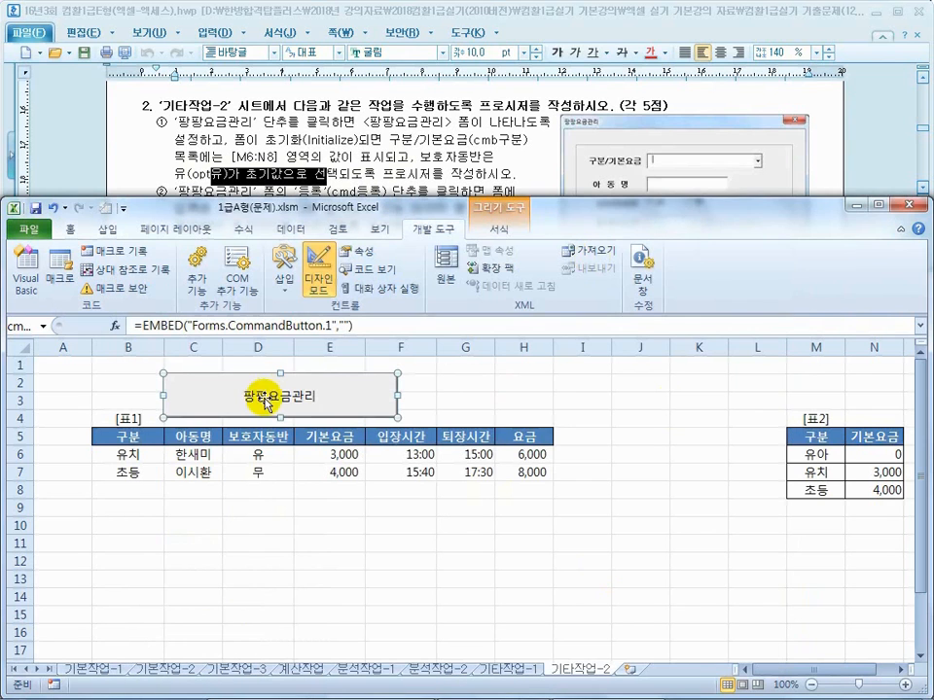
left_click(317, 273)
left_click(324, 401)
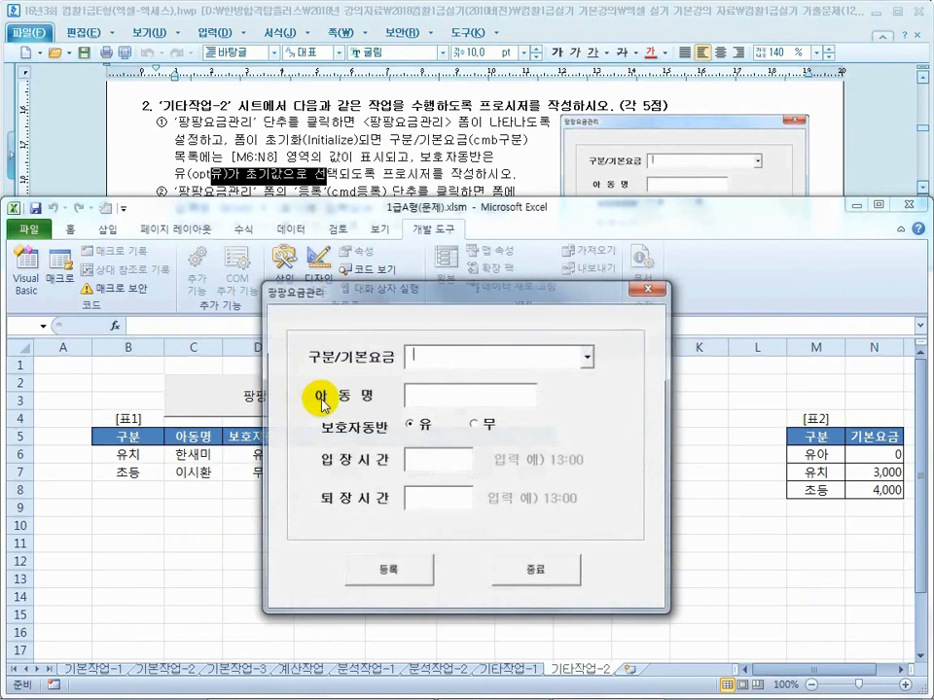
left_click(589, 358)
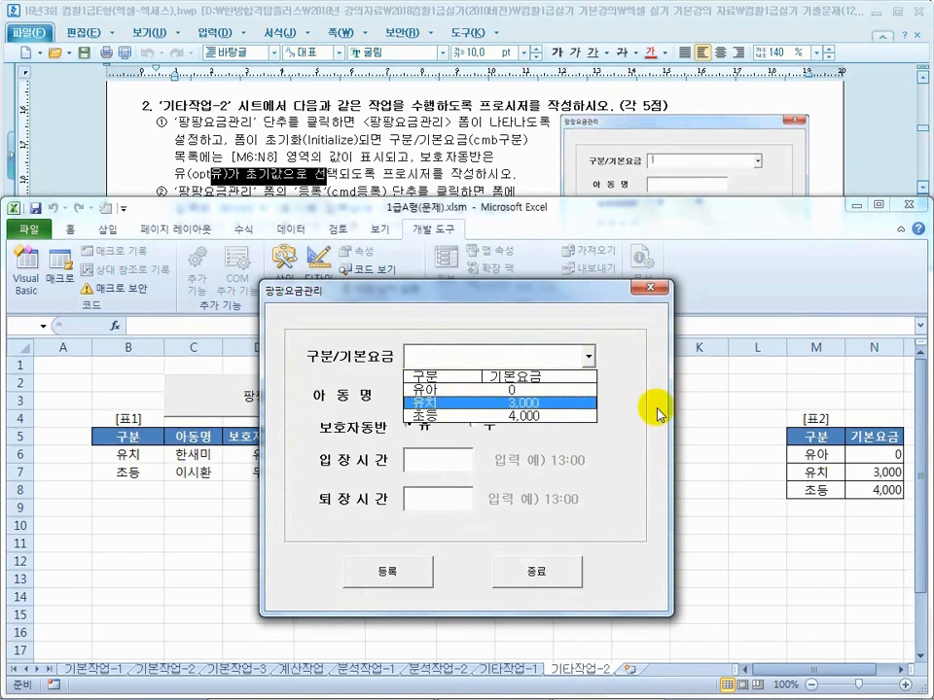
left_click(651, 288)
- Read the task's 종료 button instructions, return to design mode, and create a Click event procedure for the form's cmd종료 button
left_click(399, 145)
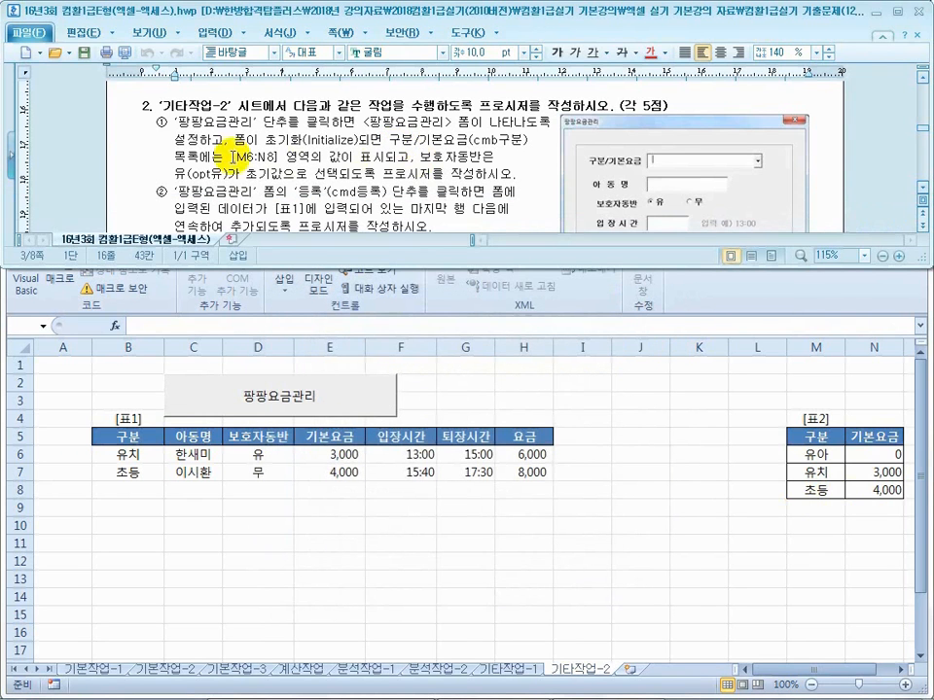
left_click_drag(216, 122, 409, 180)
left_click(402, 180)
scroll(401, 185, "down", 5)
left_click_drag(241, 177, 357, 178)
left_click(480, 363)
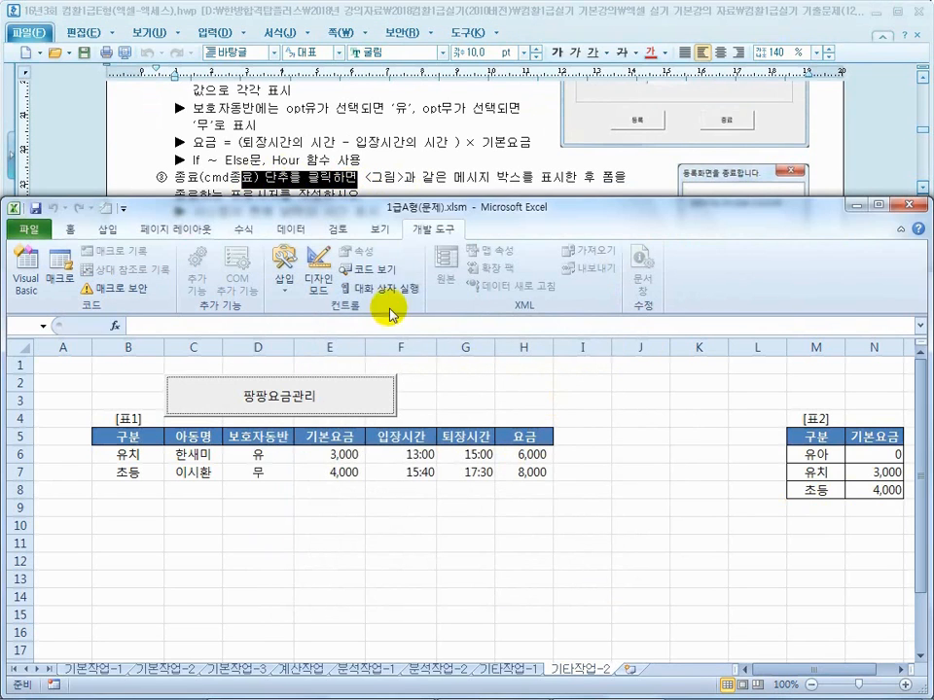
left_click(331, 271)
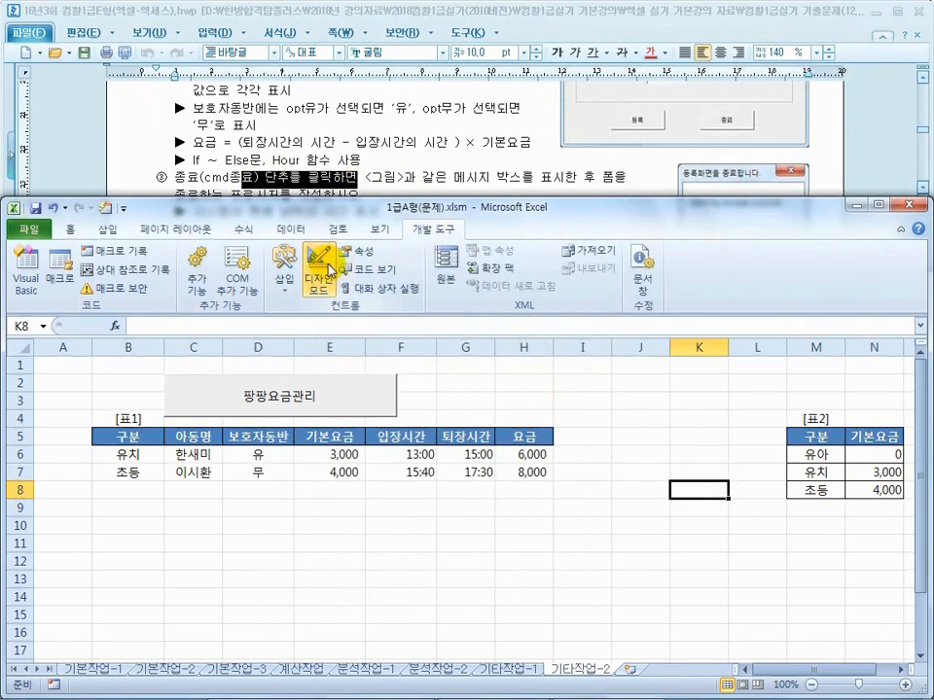
double_click(308, 401)
double_click(233, 499)
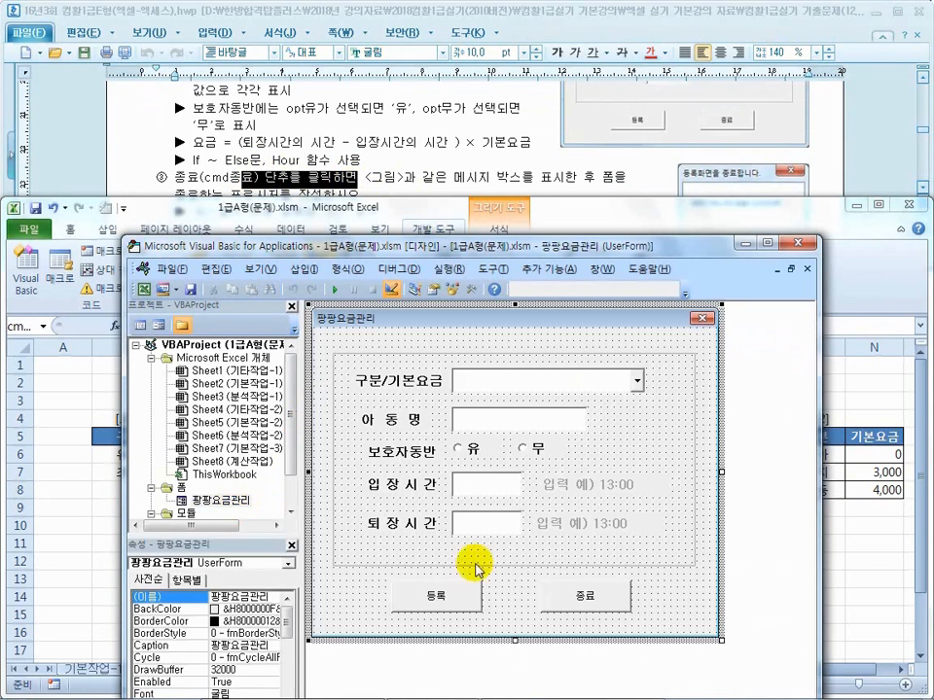
left_click(592, 600)
double_click(591, 600)
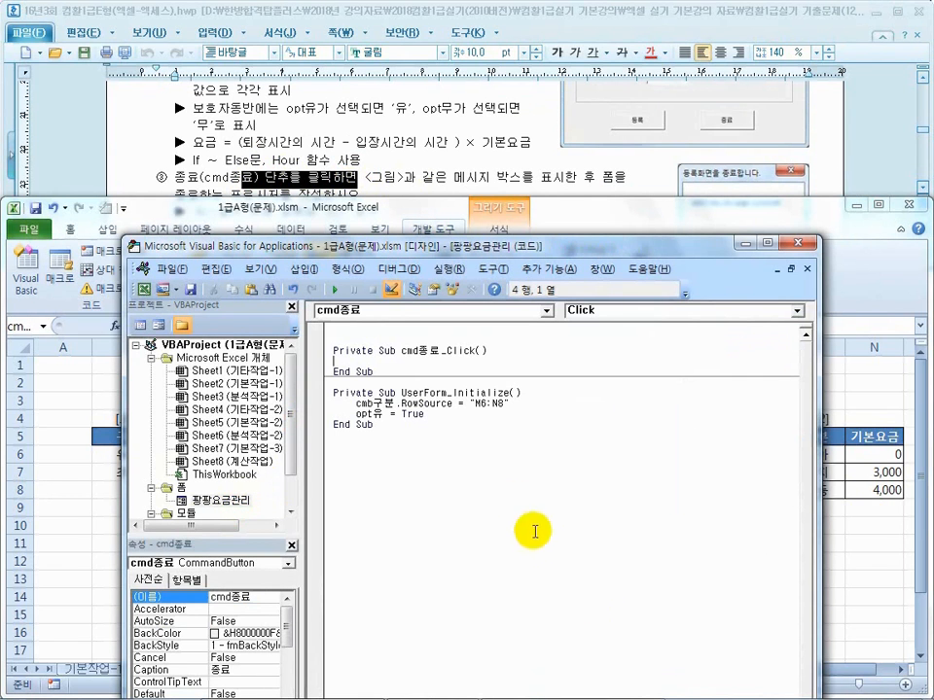
- In cmd종료_Click, add a MsgBox Now() statement to display the system's current date and time
left_click(352, 193)
scroll(365, 167, "down", 1)
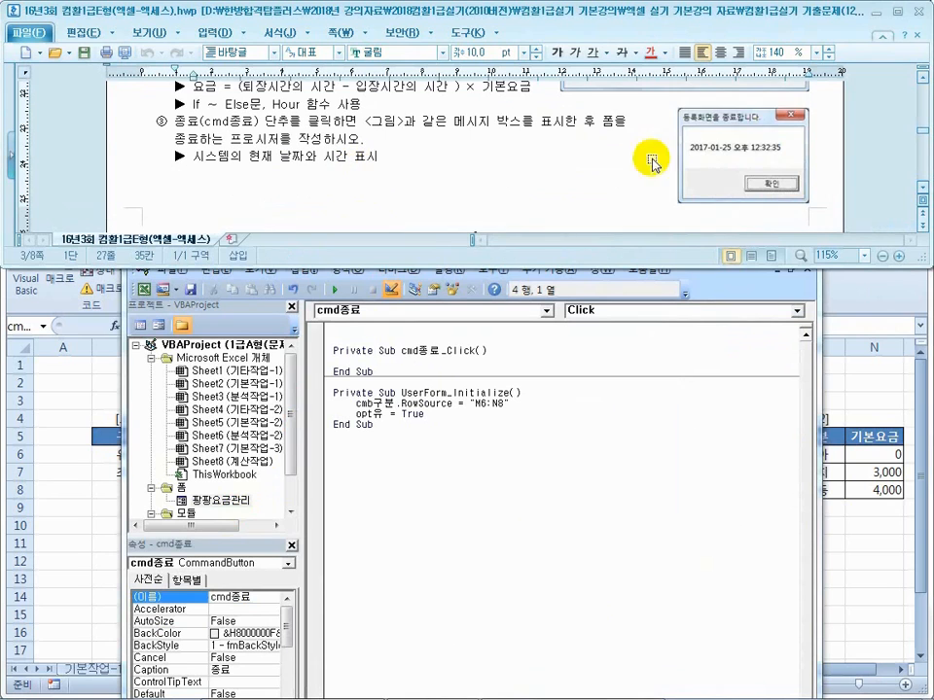
left_click(367, 360)
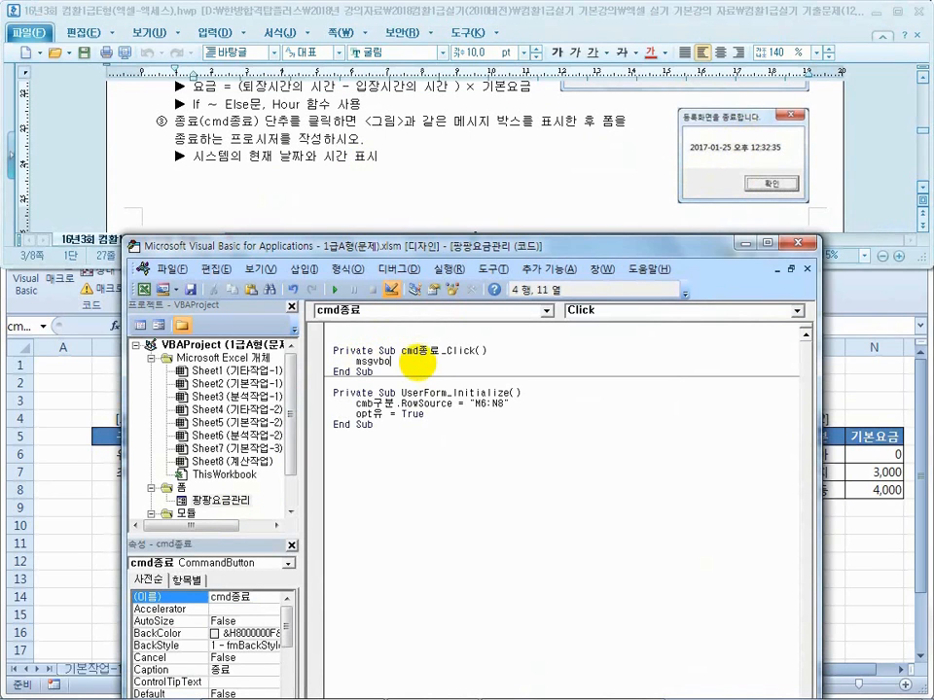
type("msgbox")
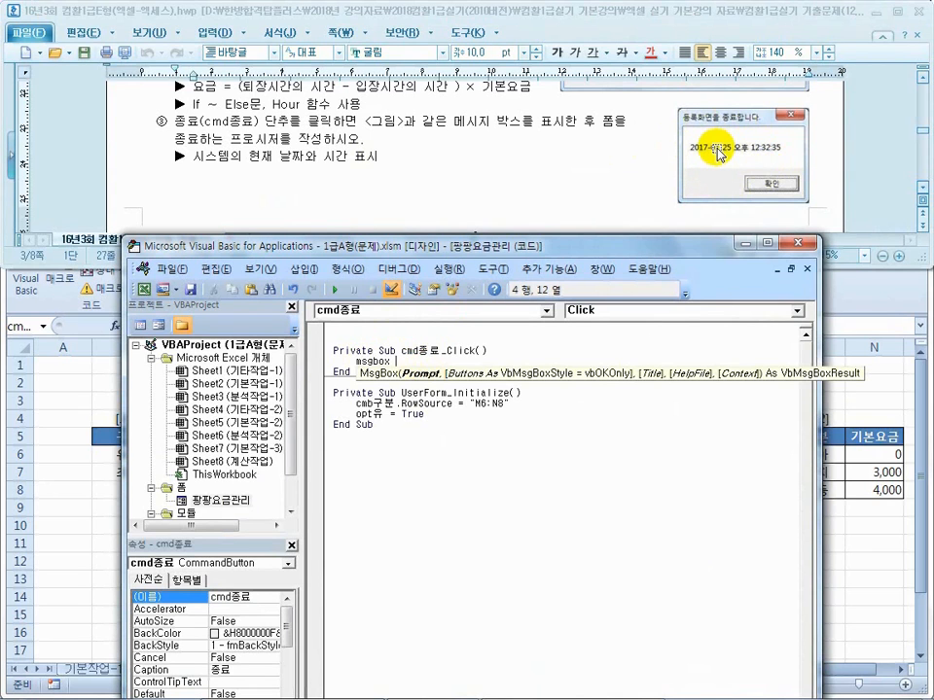
type("w()")
key("Return")
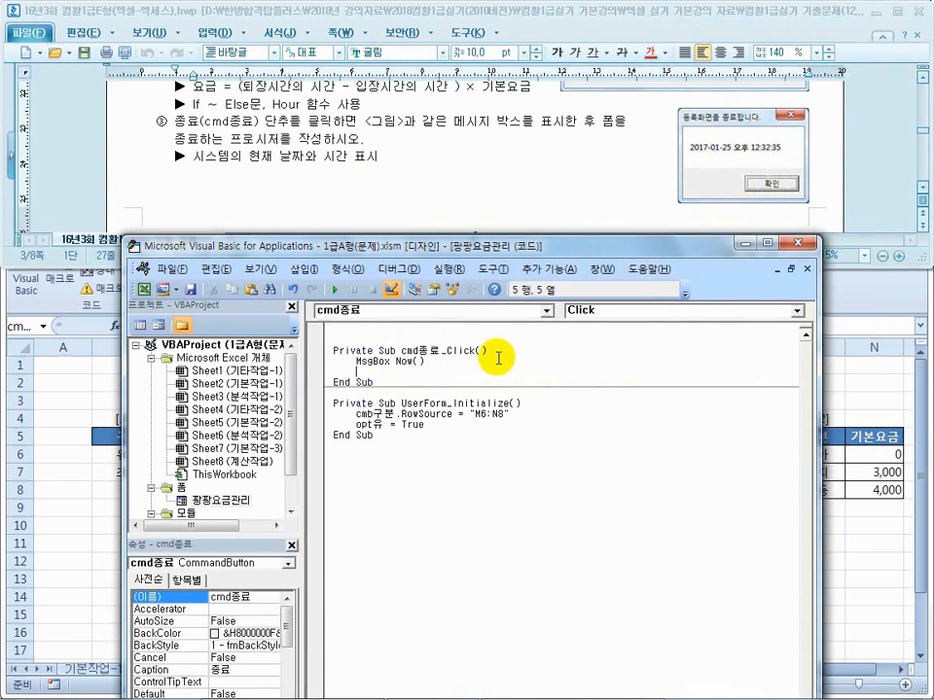
- Extend the MsgBox Now() statement with an empty buttons argument and the title "등록화면을 종료합니다."
left_click(440, 361)
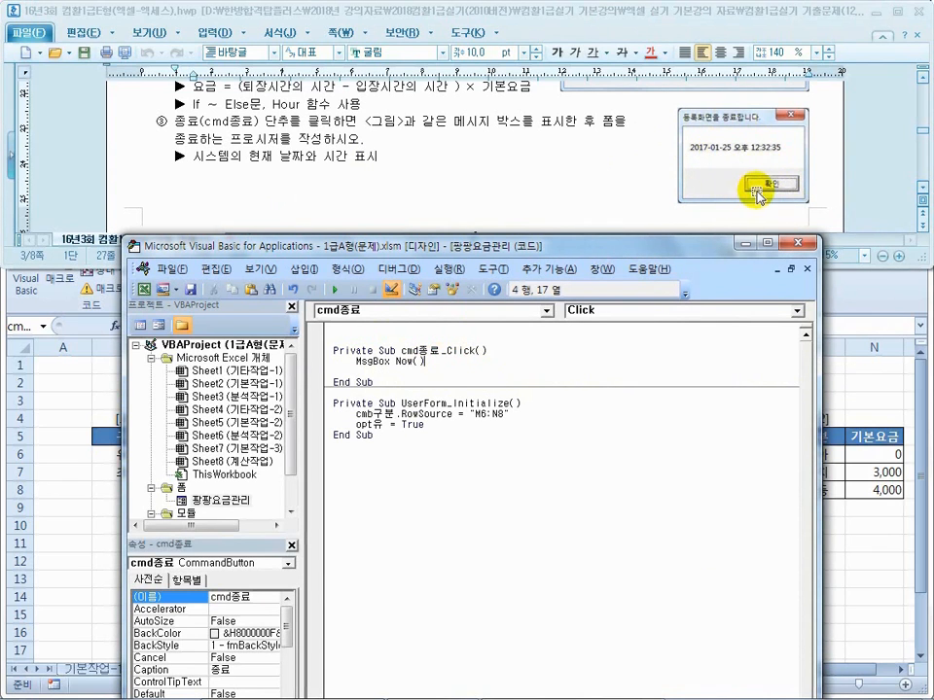
type(",,\"등록화면을 종료합니다.")
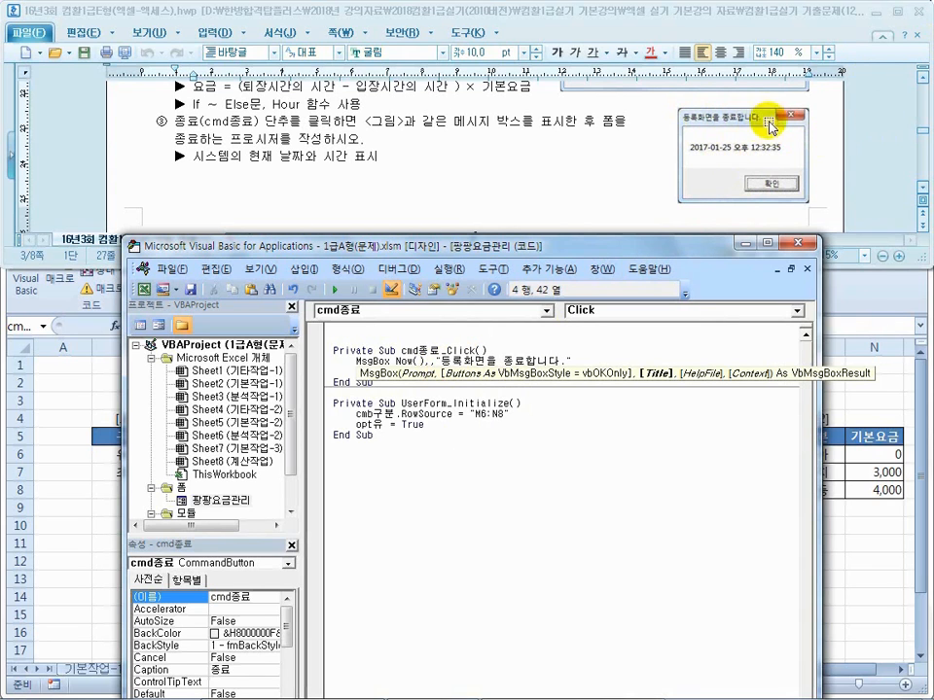
type("\"")
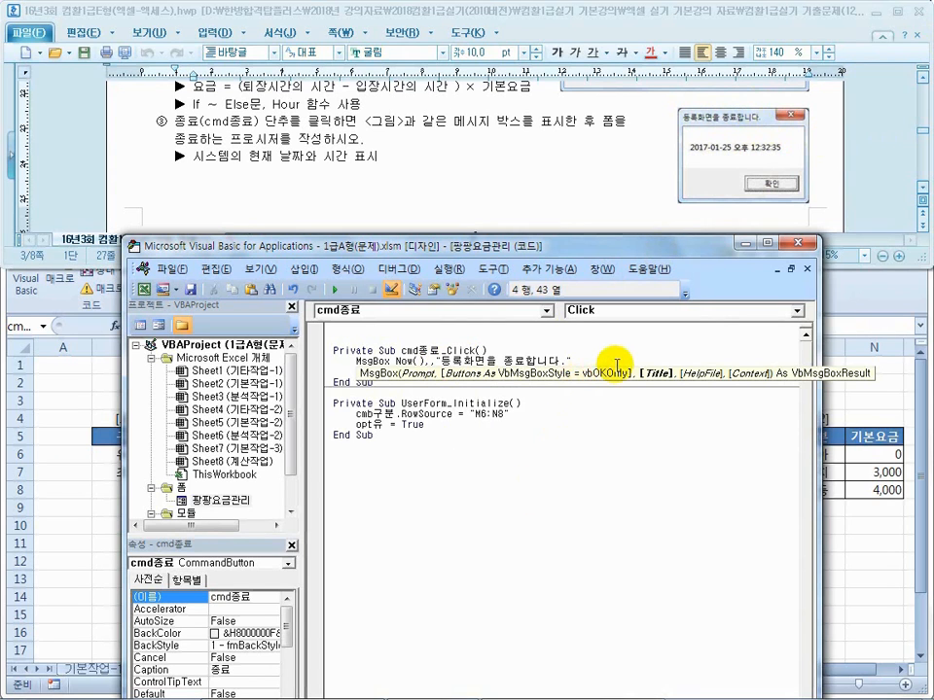
key("Return")
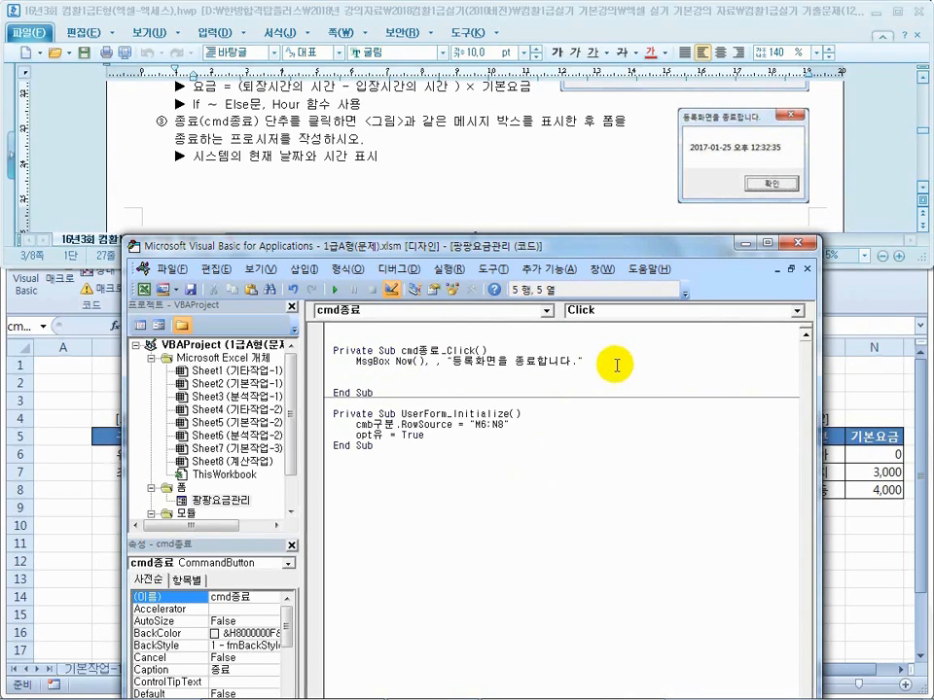
- Add the statement Unload Me below the MsgBox line in cmd종료_Click to close the form
type("unload me")
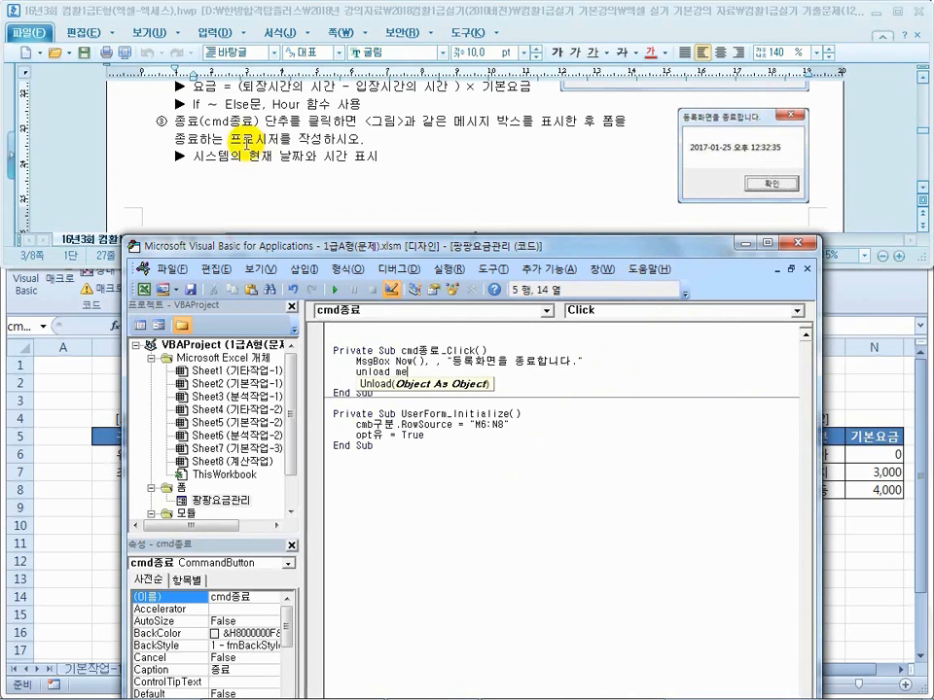
left_click_drag(242, 139, 336, 139)
left_click(427, 381)
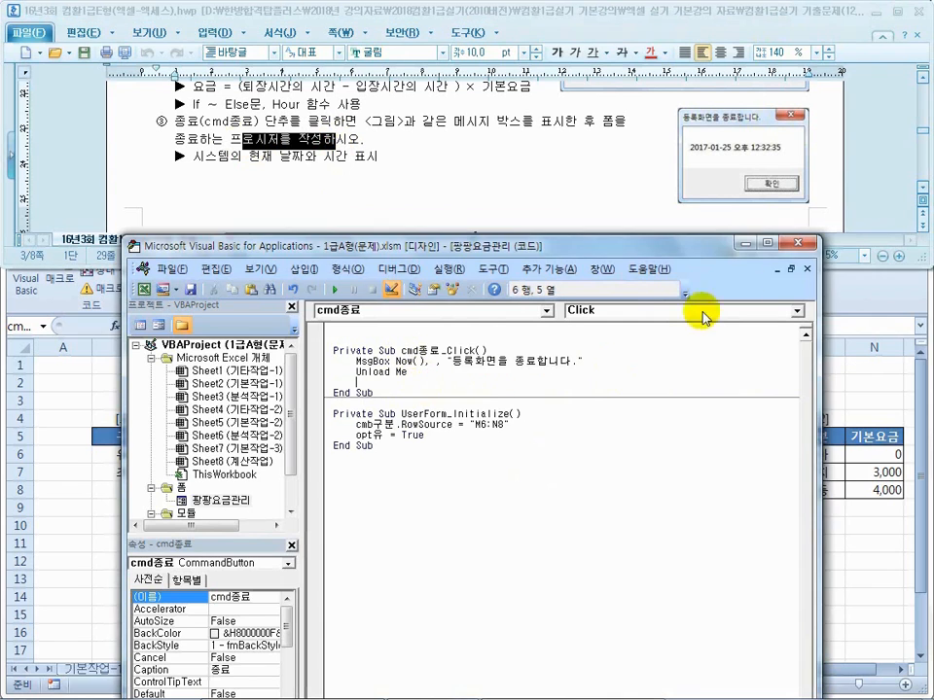
- Leave the VBA editor and design mode, open the 팡팡요금관리 form, test its 종료 button, and dismiss the message box
left_click(796, 247)
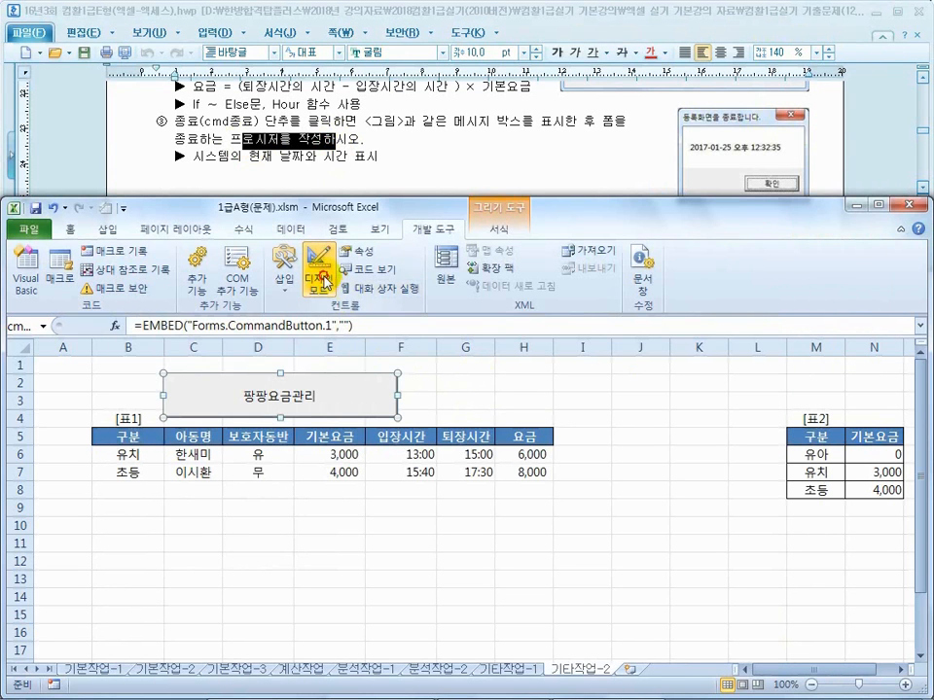
left_click(318, 284)
left_click(352, 407)
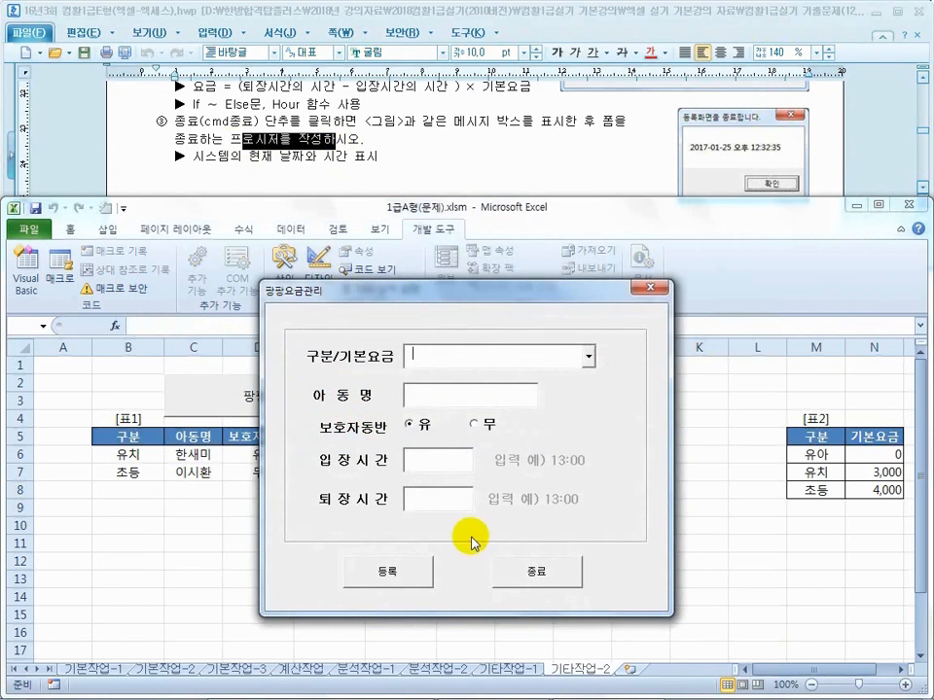
left_click(537, 572)
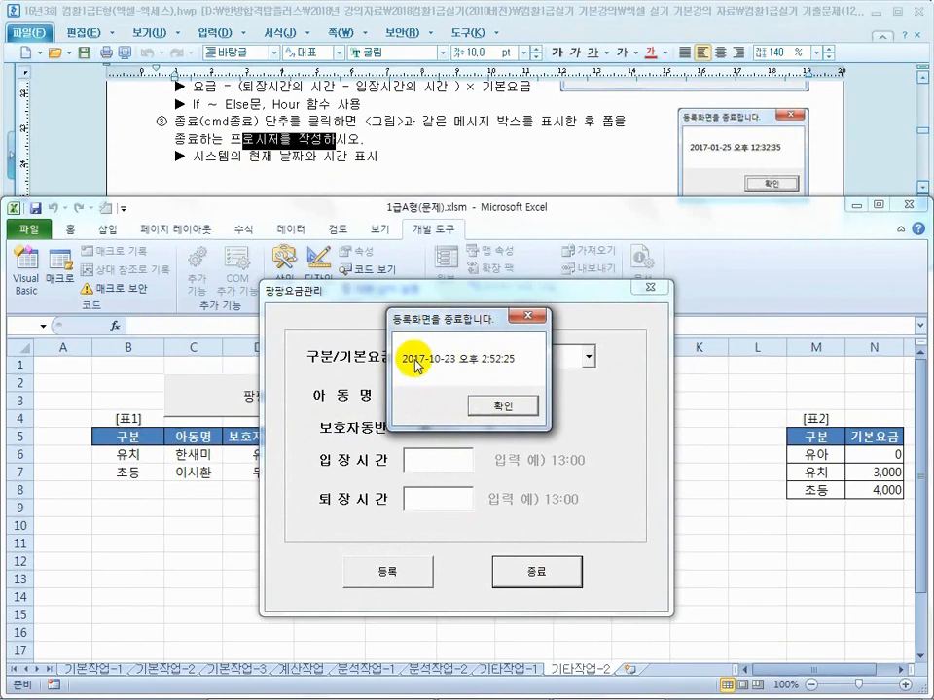
left_click(503, 407)
- Review the task's 등록 button instructions, return to design mode, and create a Click event procedure for the form's cmd등록 button
left_click(304, 146)
scroll(406, 195, "up", 5)
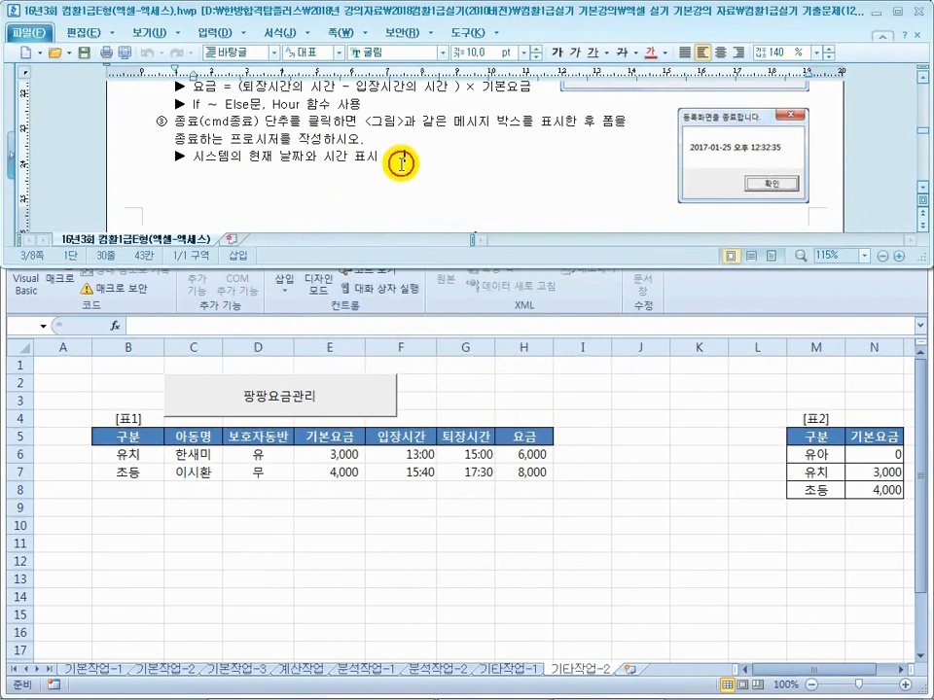
scroll(402, 166, "up", 5)
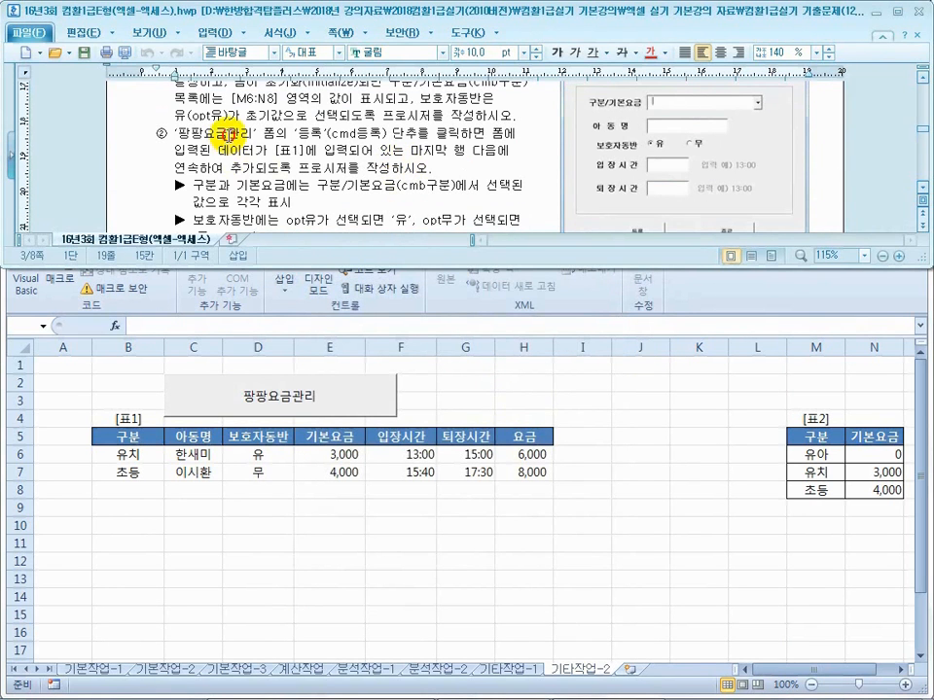
left_click(476, 401)
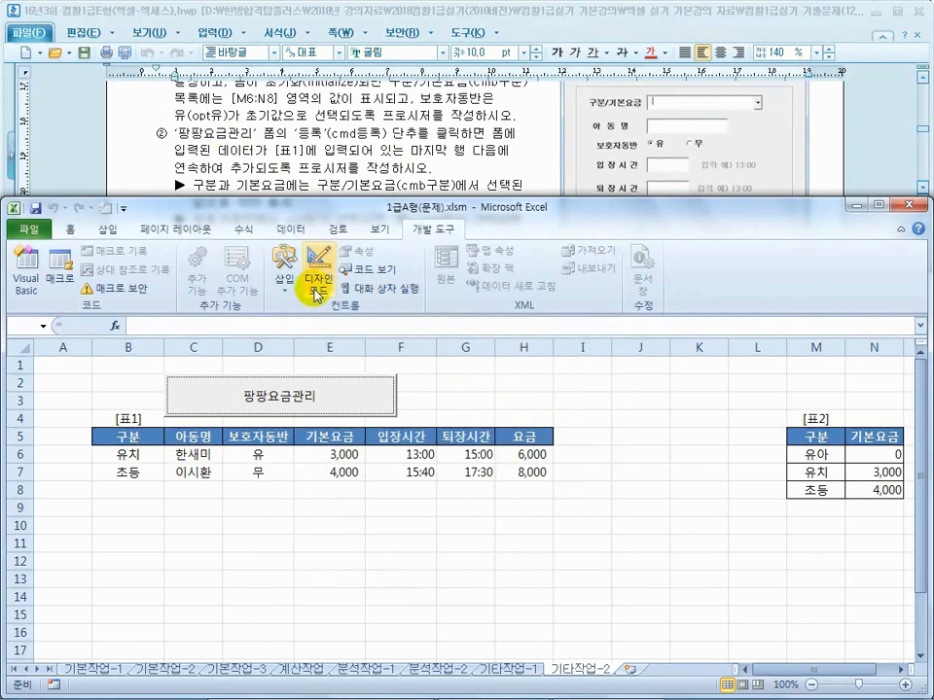
left_click(317, 271)
double_click(318, 391)
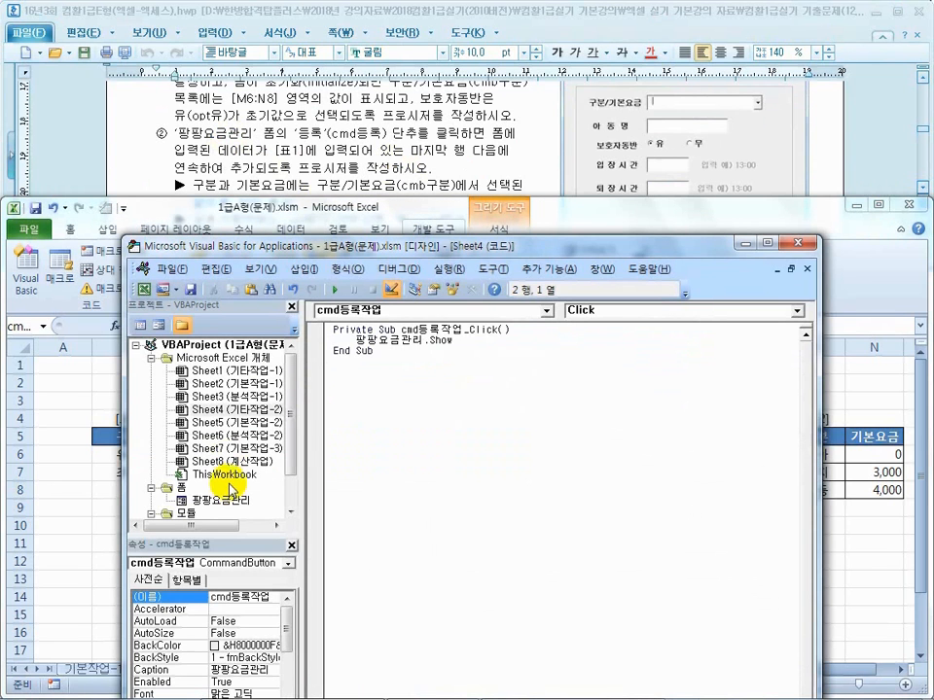
double_click(255, 502)
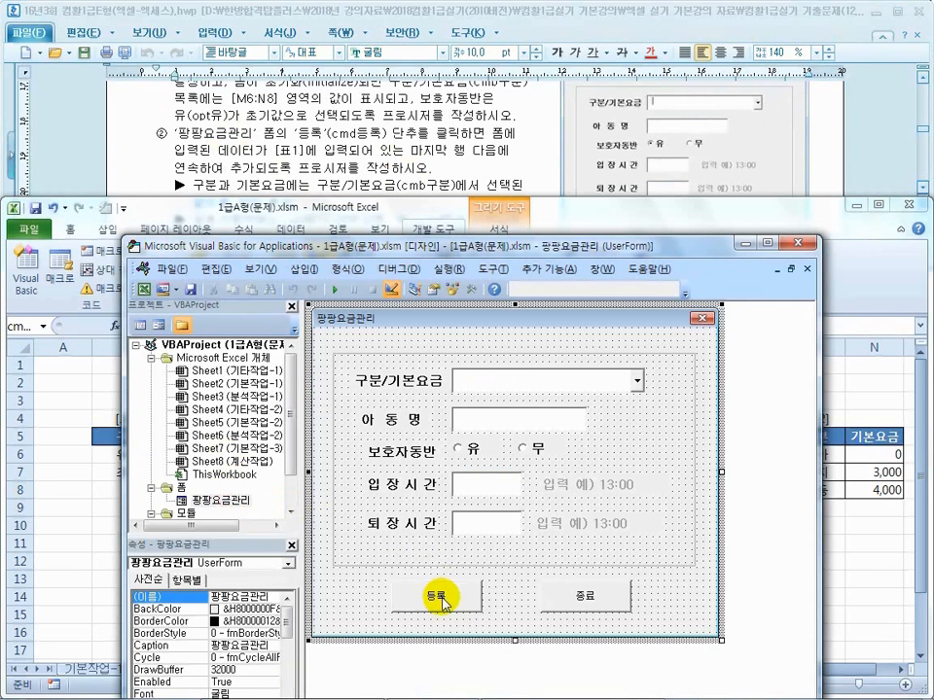
double_click(428, 589)
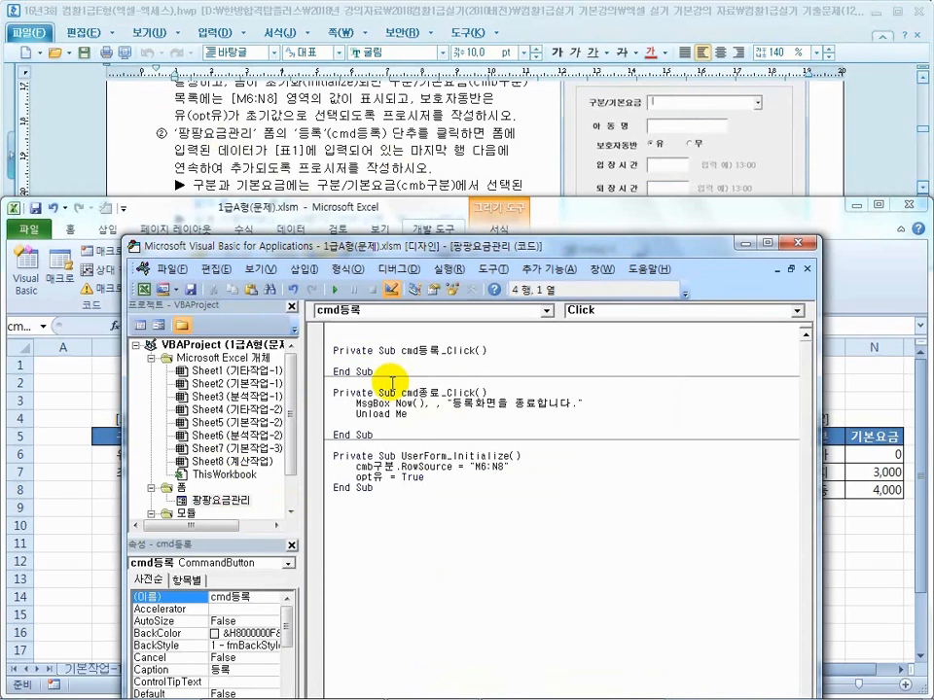
- In cmd등록_Click, assign i the next empty row of [표1] with i = Range("b5").CurrentRegion.Rows.Count + 4
left_click_drag(280, 251, 478, 288)
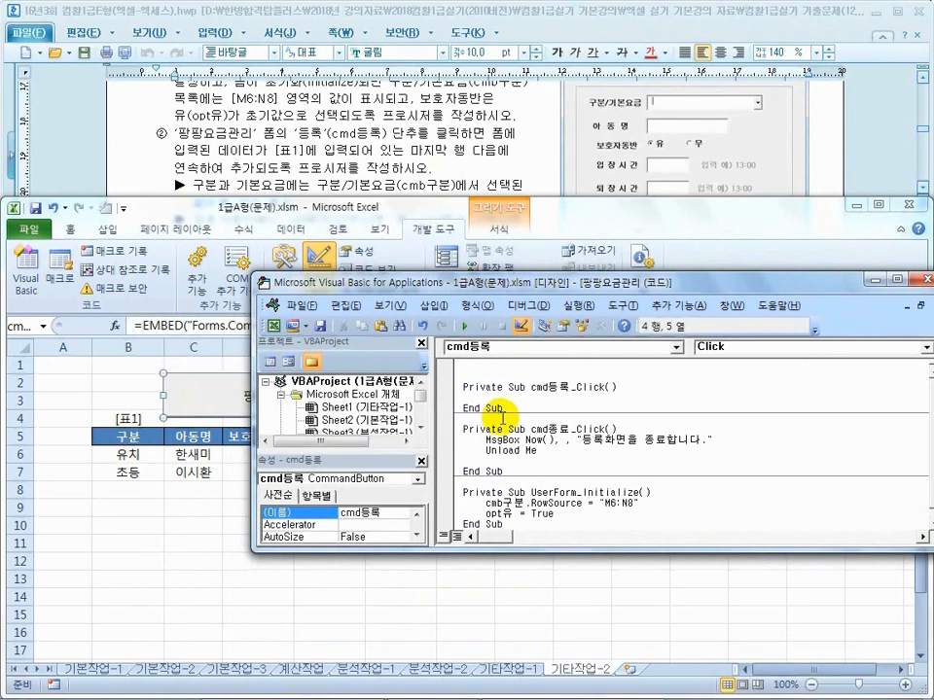
left_click(496, 399)
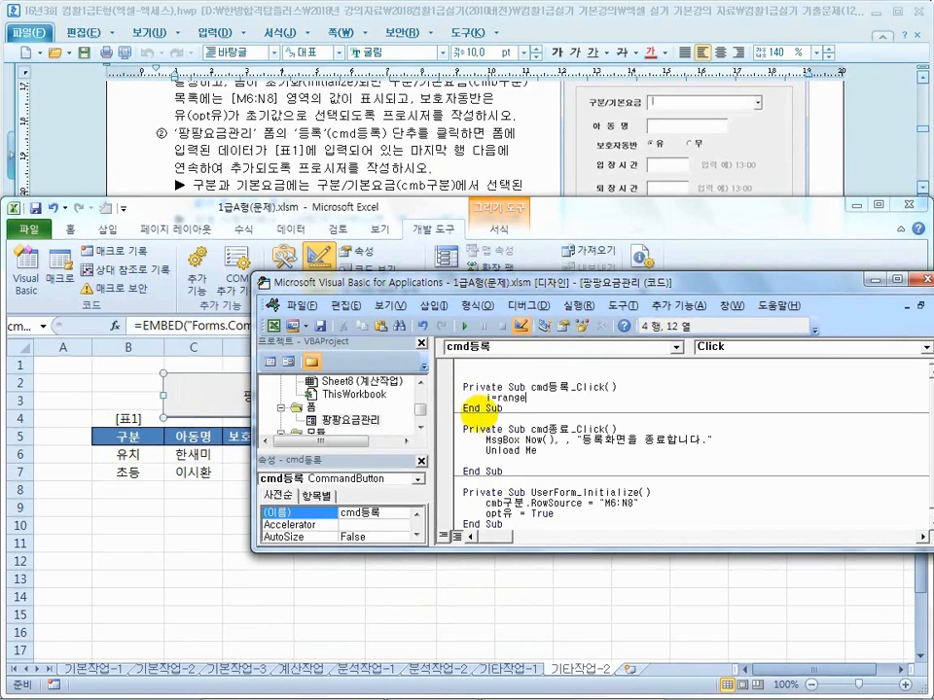
type("(\"\").")
type(".c")
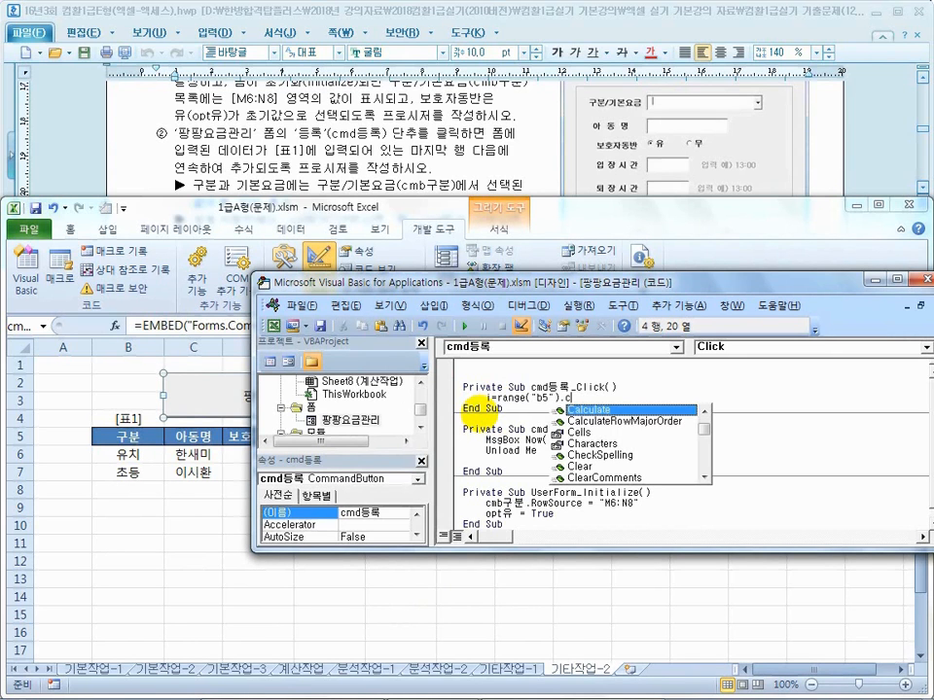
type("urr")
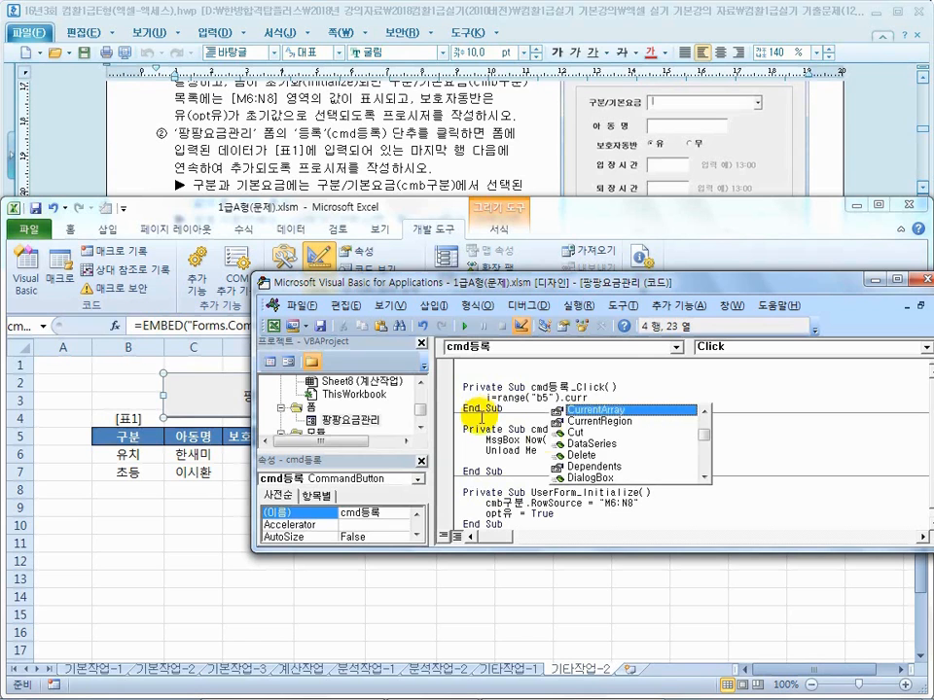
double_click(617, 421)
type(".")
type("rows")
type(".cou")
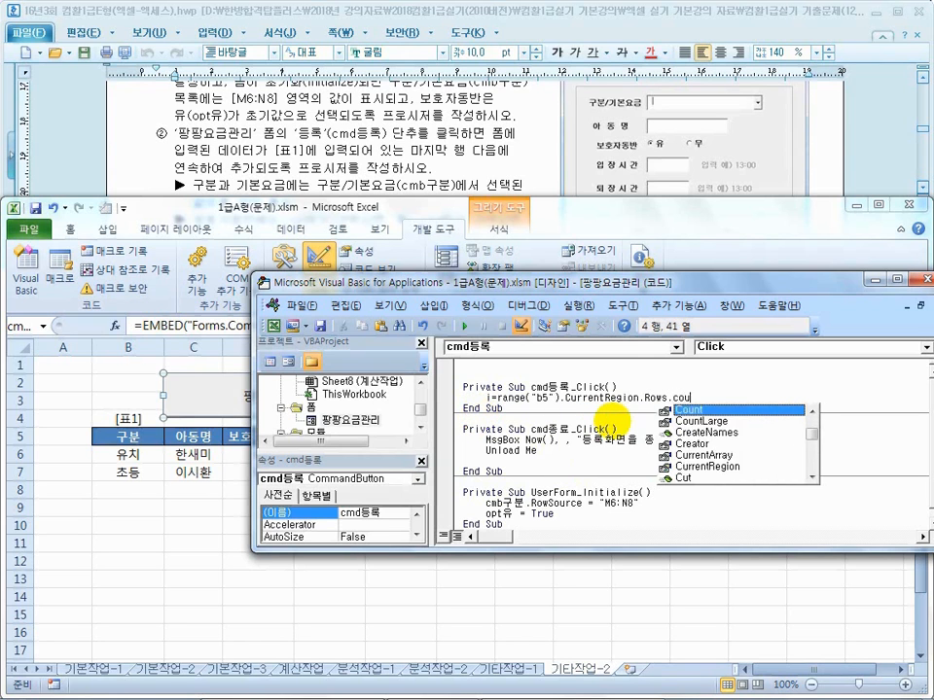
type("nt+4")
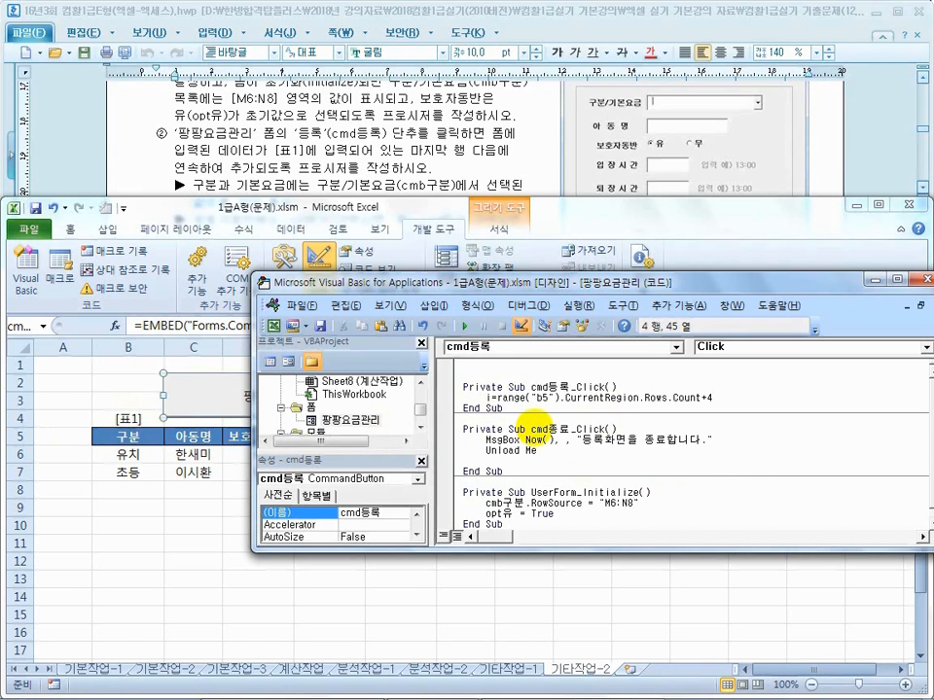
key("Return")
key("Return")
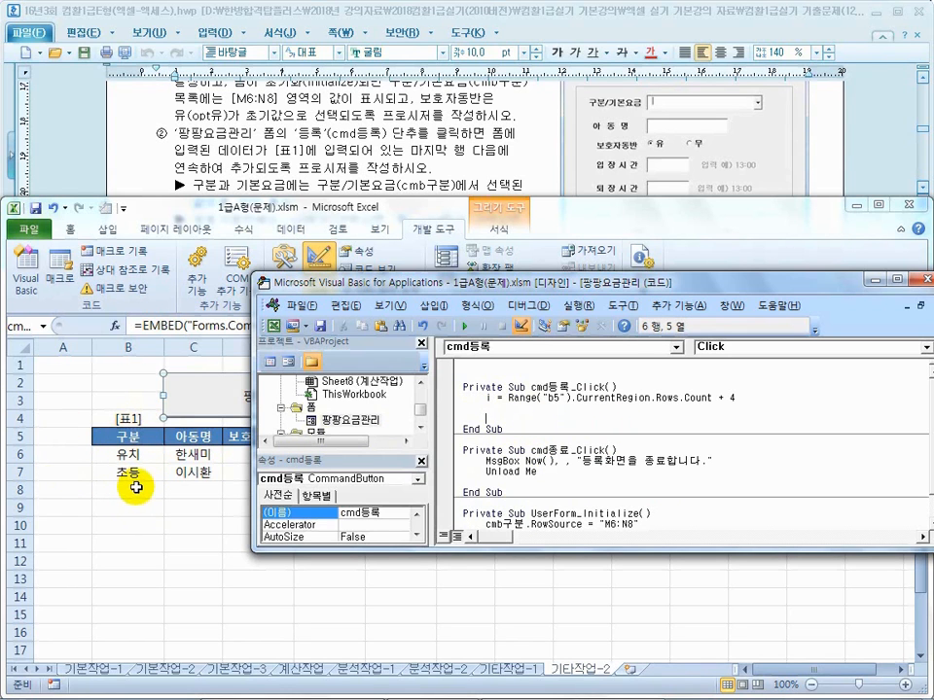
- Begin a Cells(i, 2) statement in cmd등록_Click and arrange the form designer and code windows so both can be used together
type("cells(i,2)")
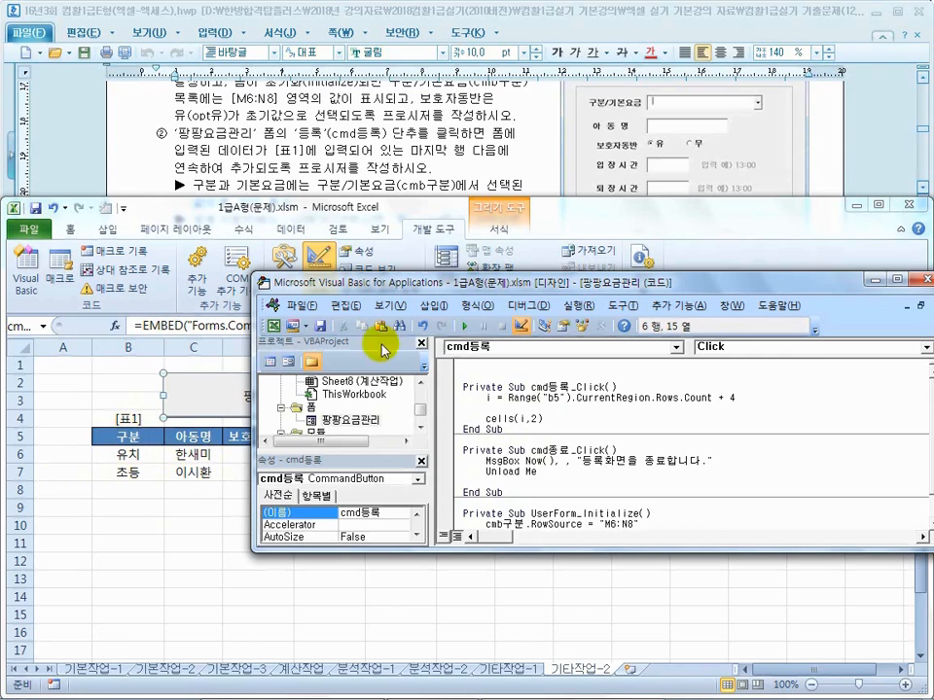
left_click_drag(477, 287, 353, 123)
left_click_drag(418, 379, 427, 631)
left_click(795, 139)
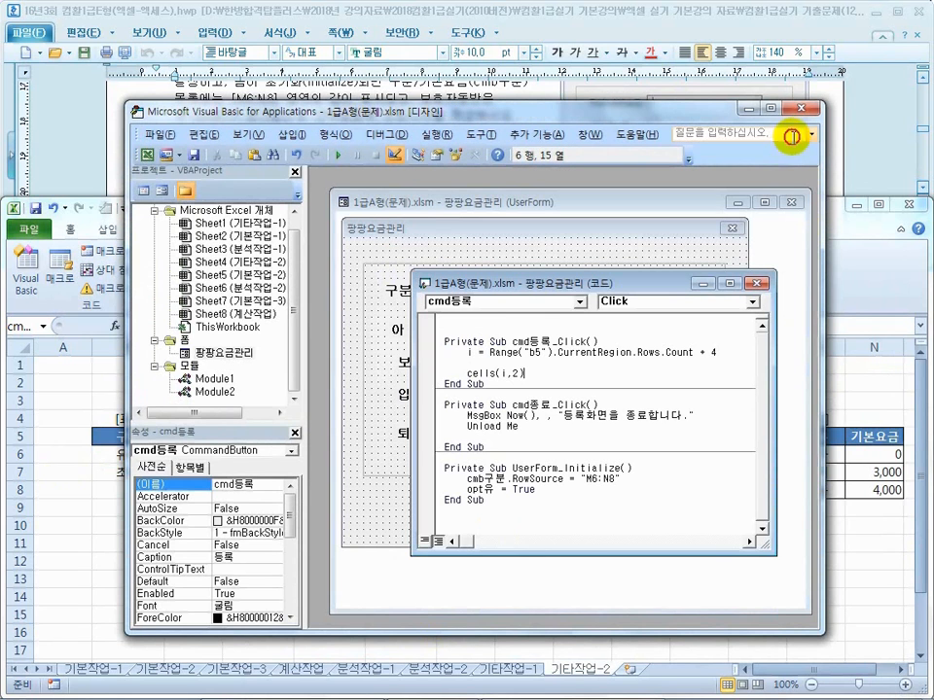
double_click(475, 111)
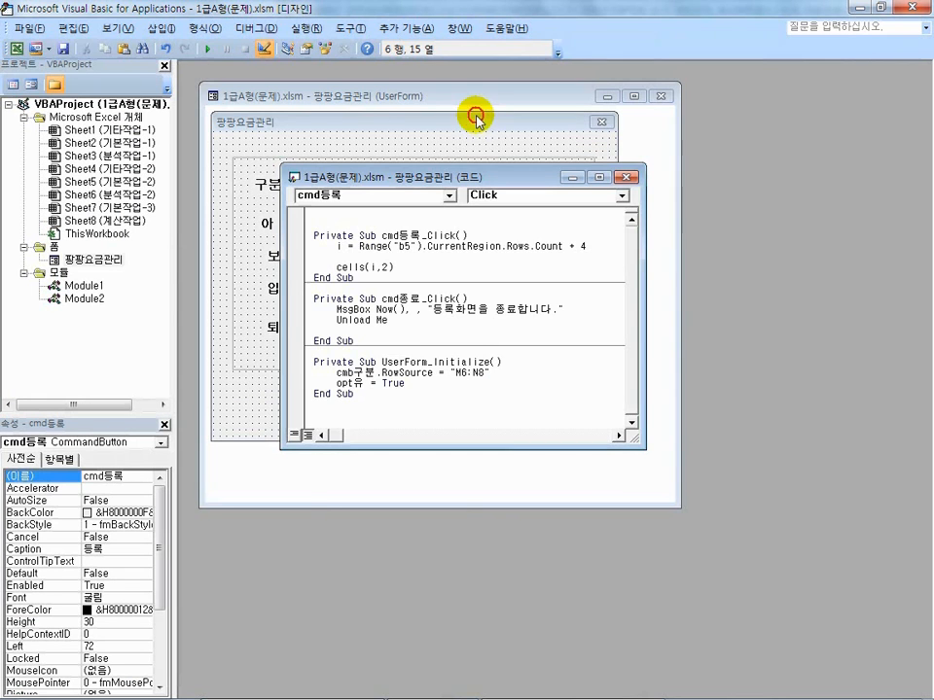
left_click_drag(484, 177, 723, 356)
left_click(443, 488)
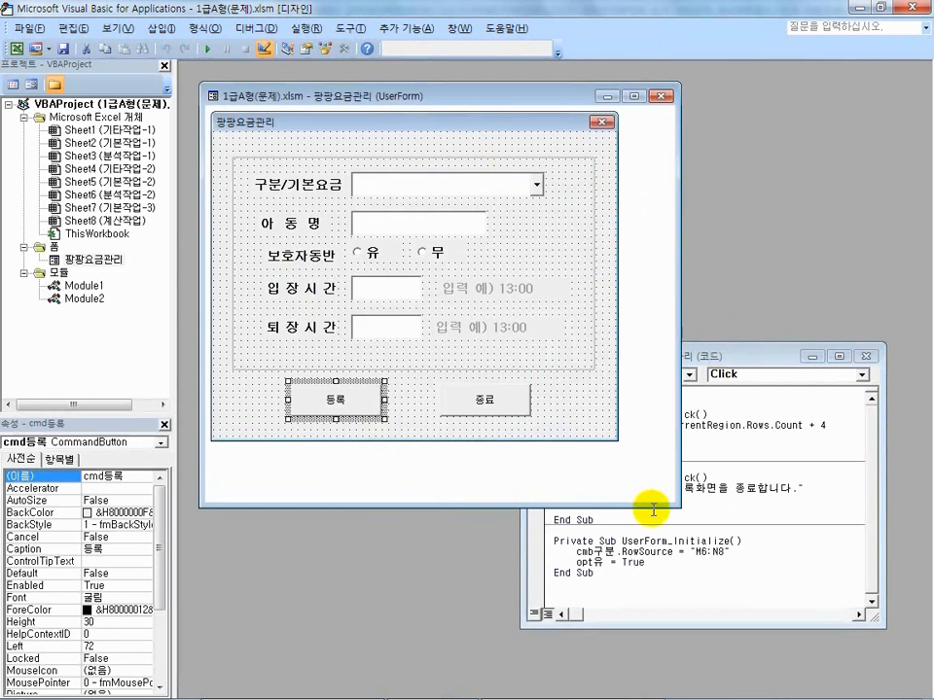
left_click_drag(674, 504, 631, 458)
left_click_drag(689, 371, 656, 167)
double_click(418, 8)
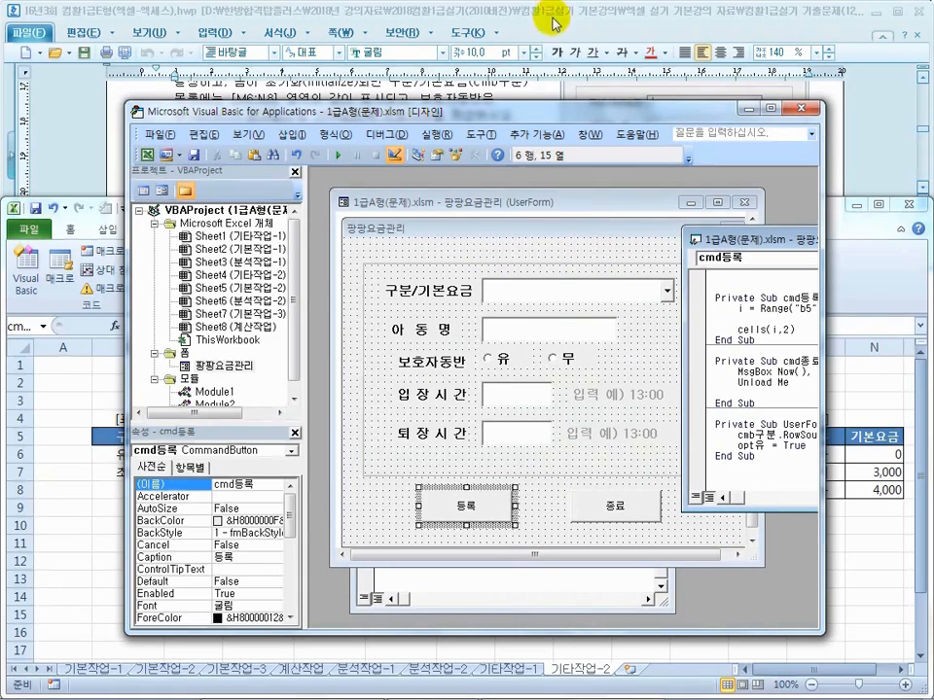
left_click_drag(127, 302, 10, 302)
left_click_drag(201, 342, 115, 336)
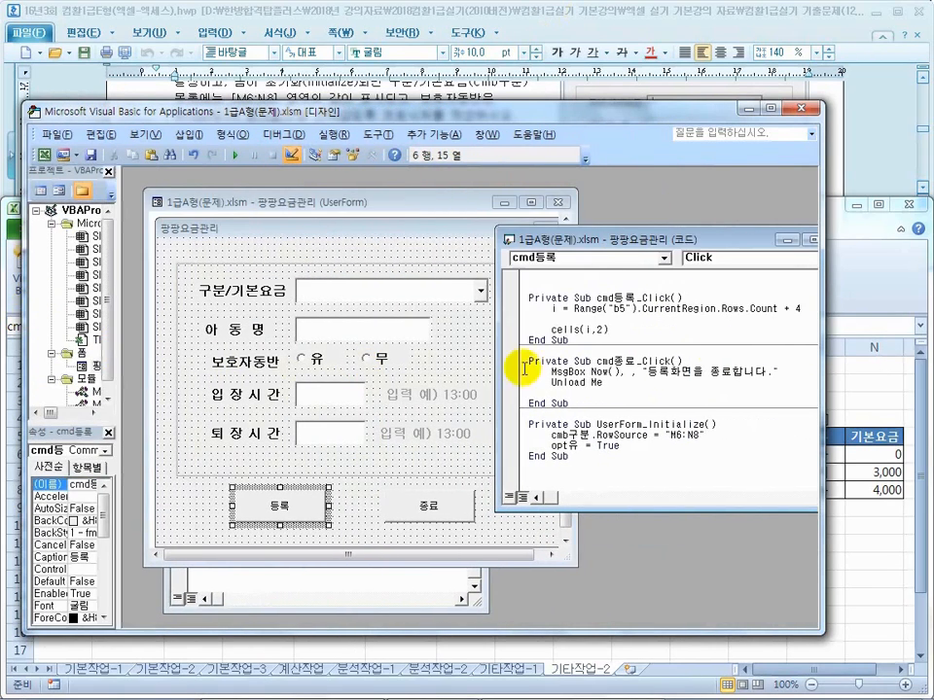
left_click_drag(822, 341, 910, 339)
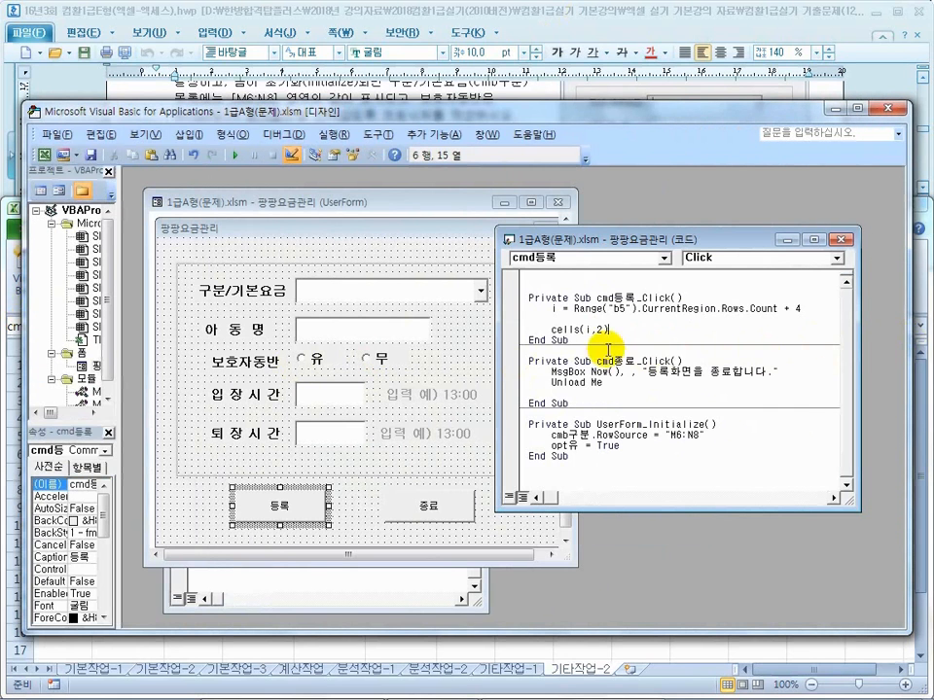
left_click_drag(362, 107, 521, 99)
- Check the name of the form's 구분/기본요금 combo box and complete the statement as Cells(i, 2) = cmb구분
left_click(476, 277)
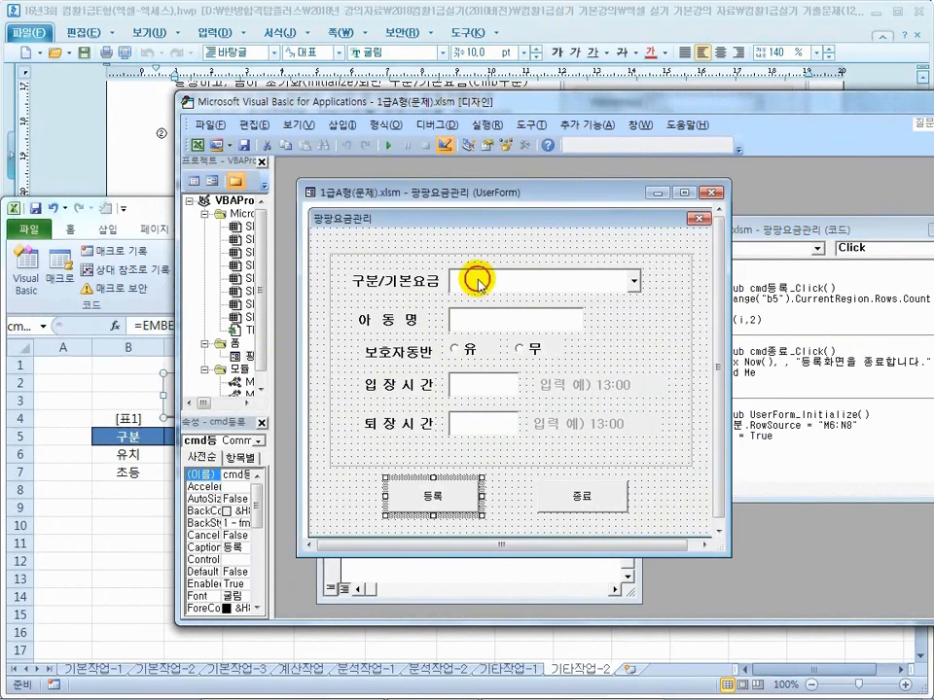
left_click(475, 277)
left_click_drag(272, 480, 317, 477)
left_click(249, 476)
left_click(814, 379)
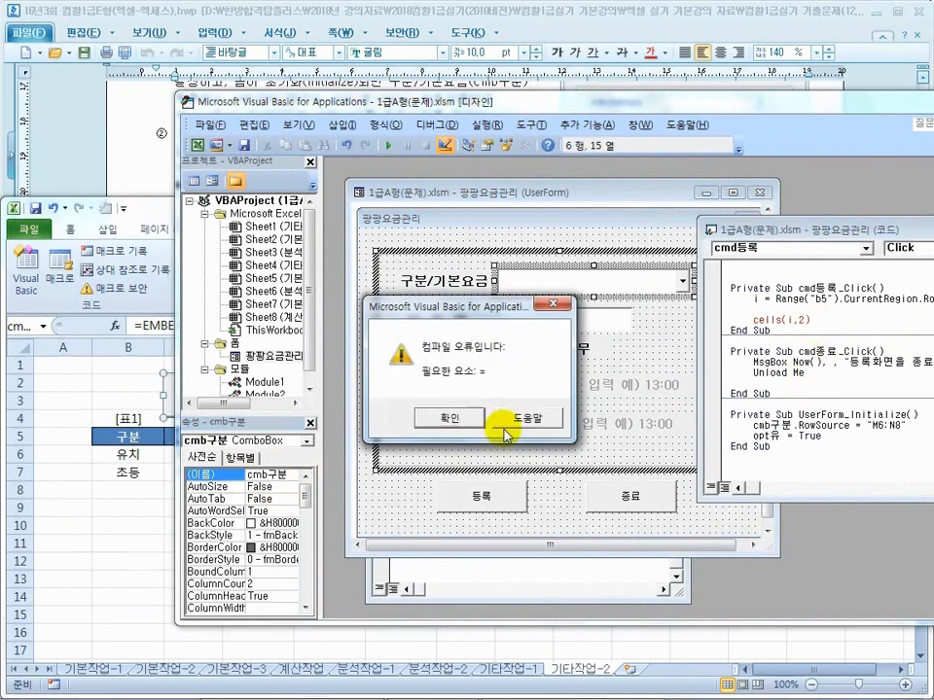
left_click(473, 419)
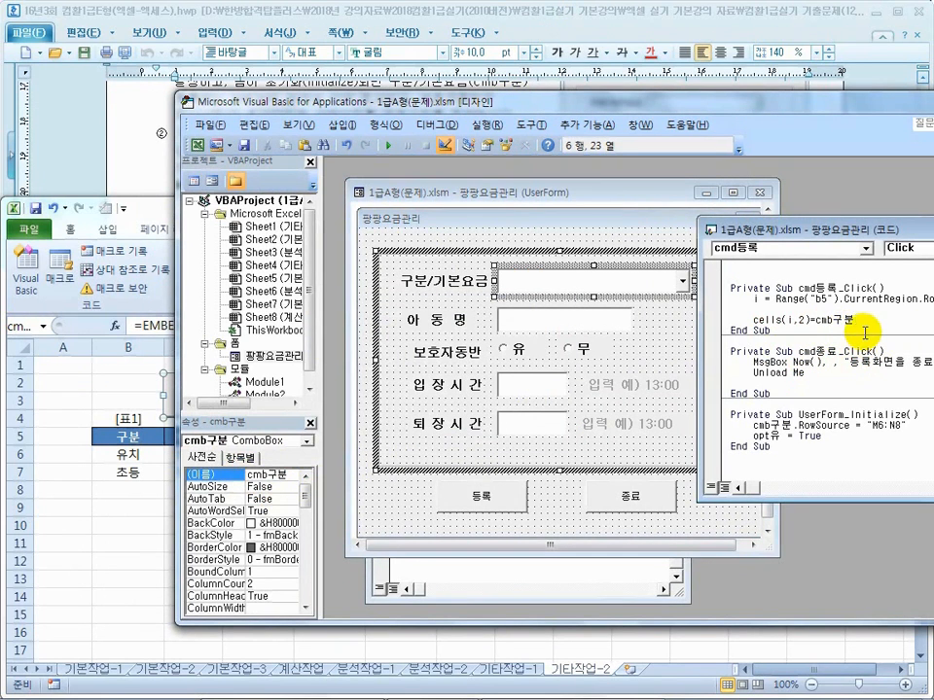
key("Return")
- Check [표1]'s column order and copy the 아동명 text box's name, txt아동명, onto a new line below the Cells(i, 2) statement
left_click(141, 491)
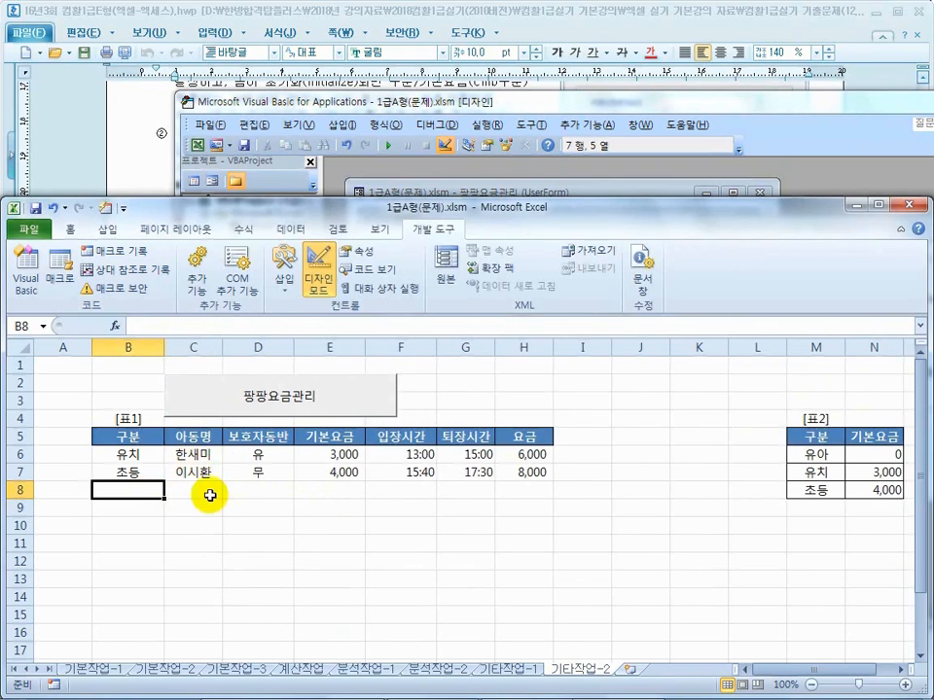
left_click(598, 687)
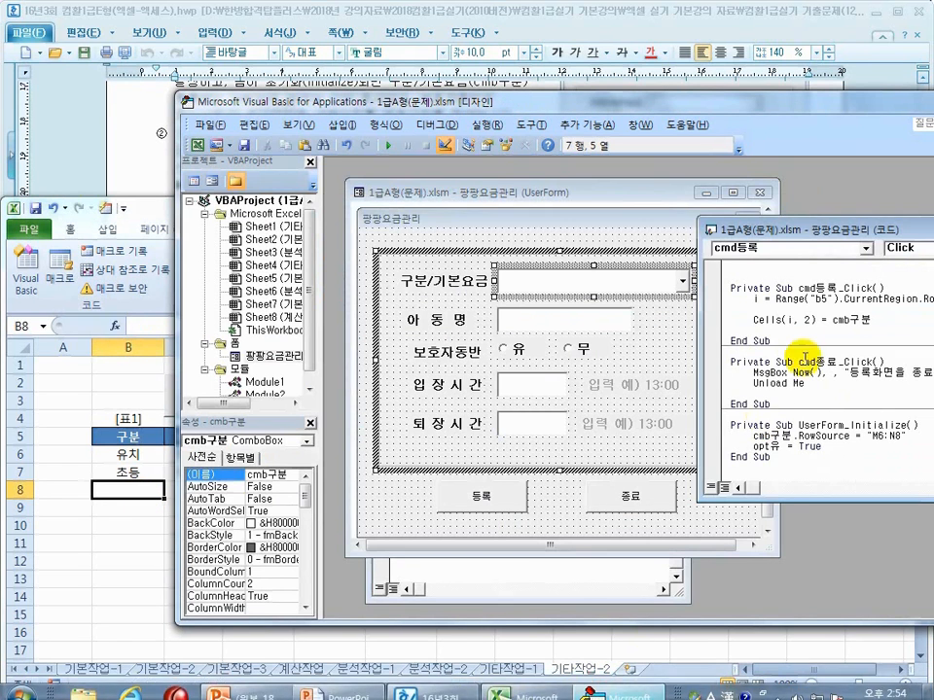
left_click(542, 321)
left_click(542, 321)
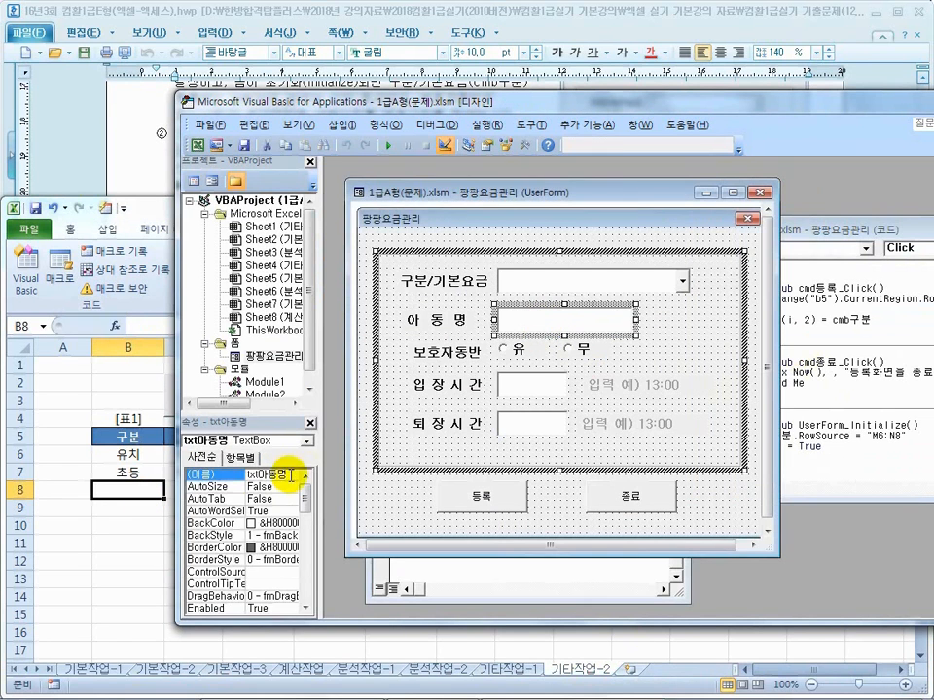
left_click(195, 473)
key("ctrl+c")
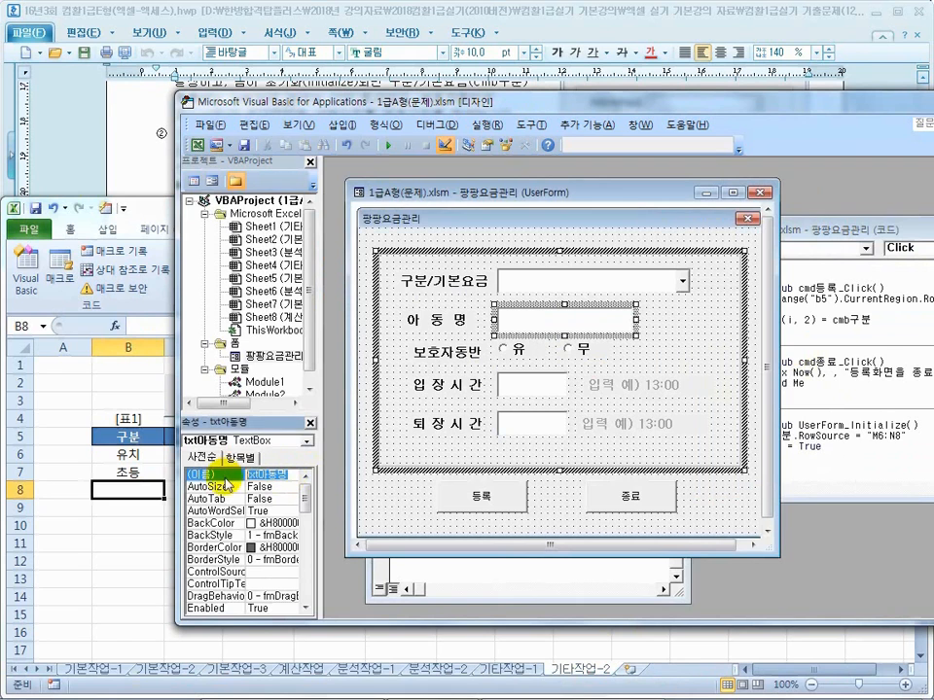
left_click(895, 329)
key("Return")
key("ctrl+v")
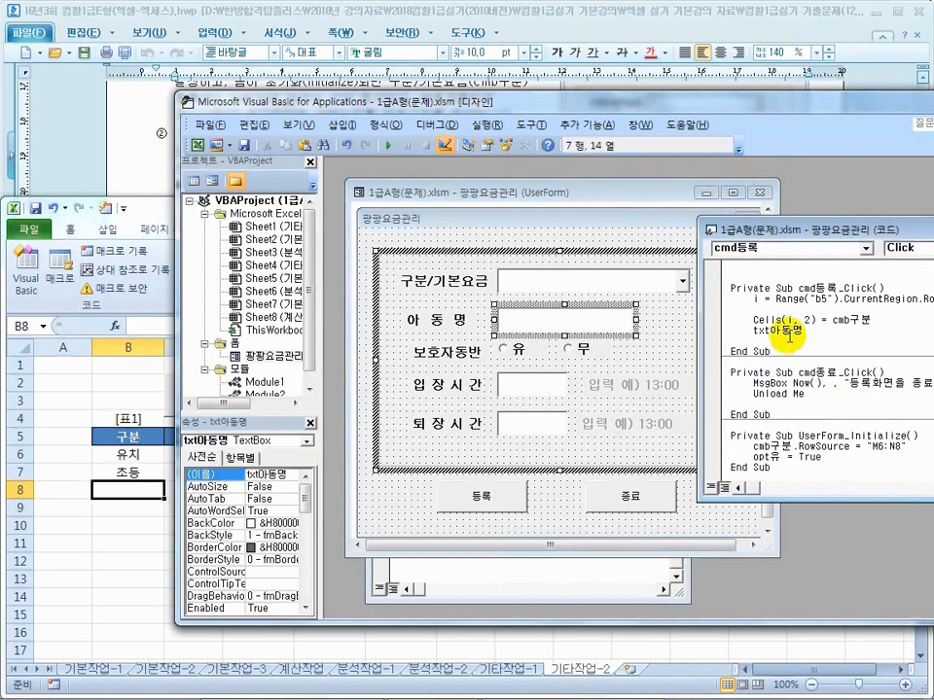
- Copy Cells(i, 2) = in front of txt아동명 and change its column number to 3
left_click_drag(816, 322, 751, 320)
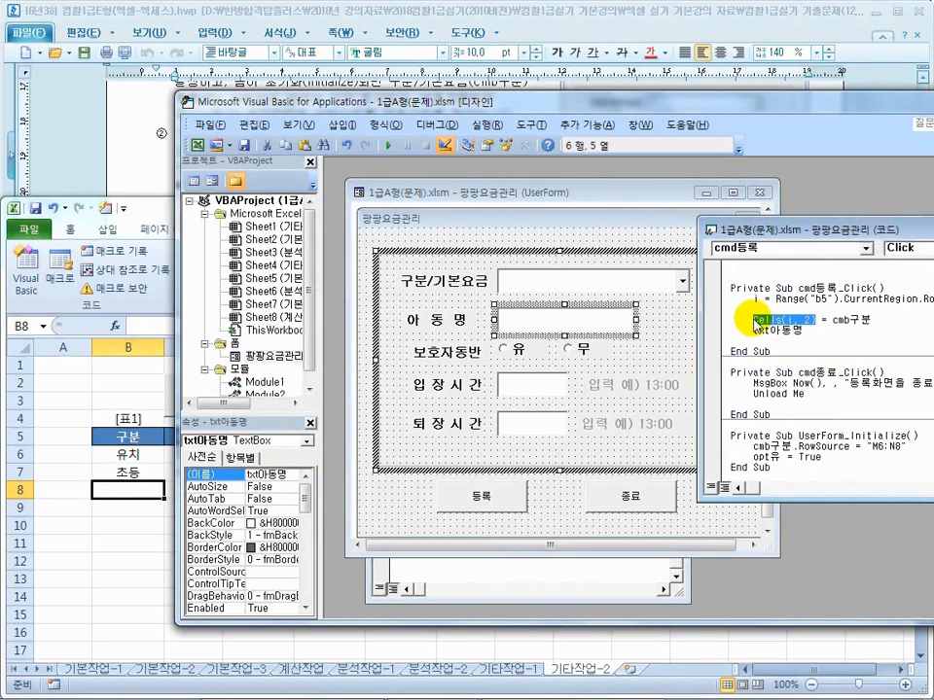
left_click(815, 321)
left_click_drag(816, 321, 753, 319)
key("ctrl+c")
key("Down")
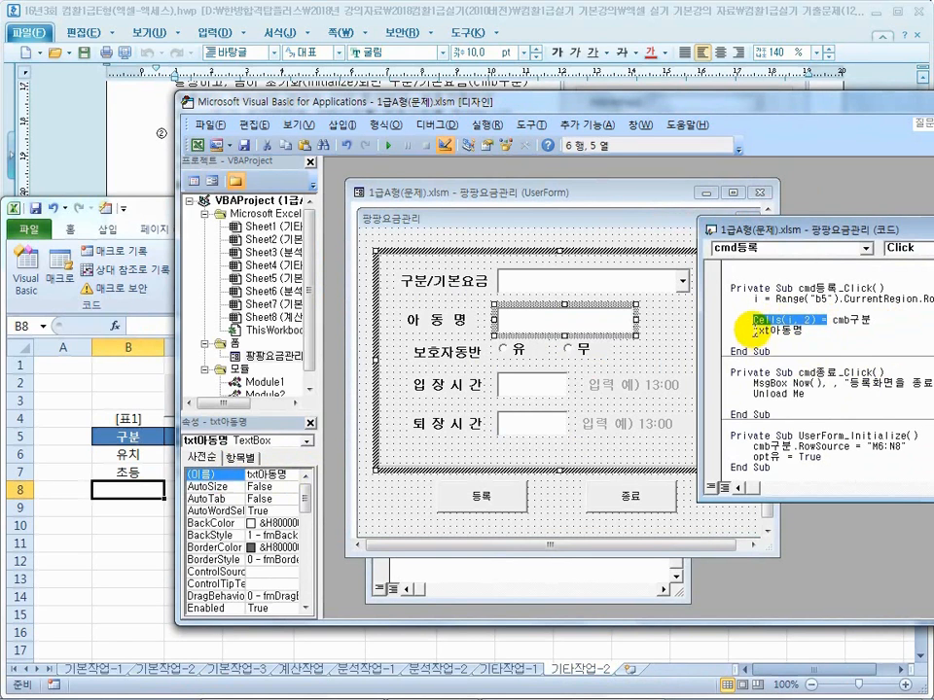
key("ctrl+v")
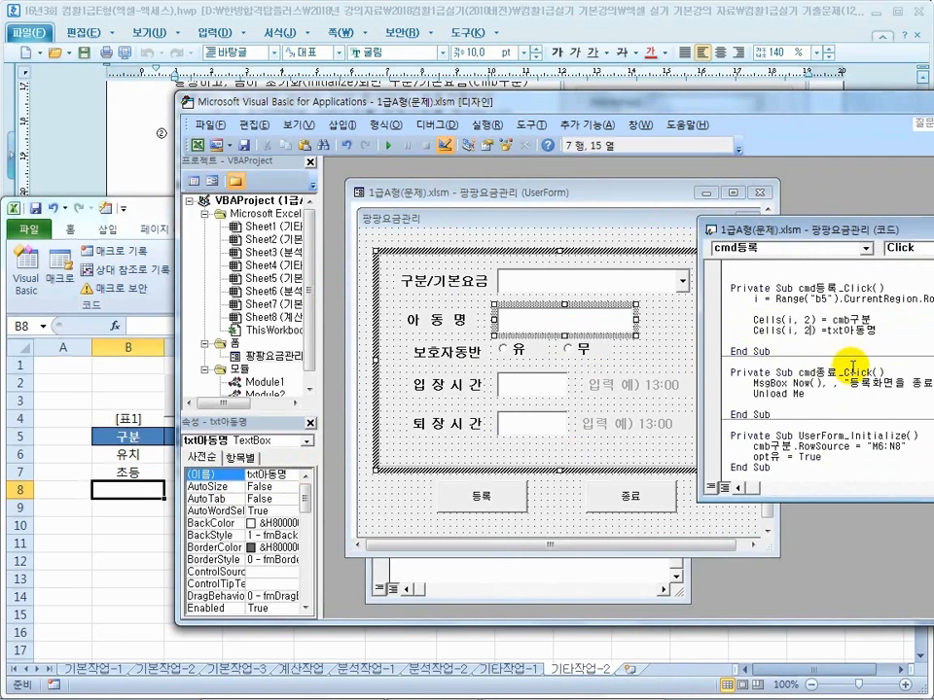
key("Delete")
type("3")
- Examine the 보호자동반 entries in [표1] and the names of the form's 유 and 무 option buttons
left_click(155, 526)
left_click_drag(267, 455, 268, 474)
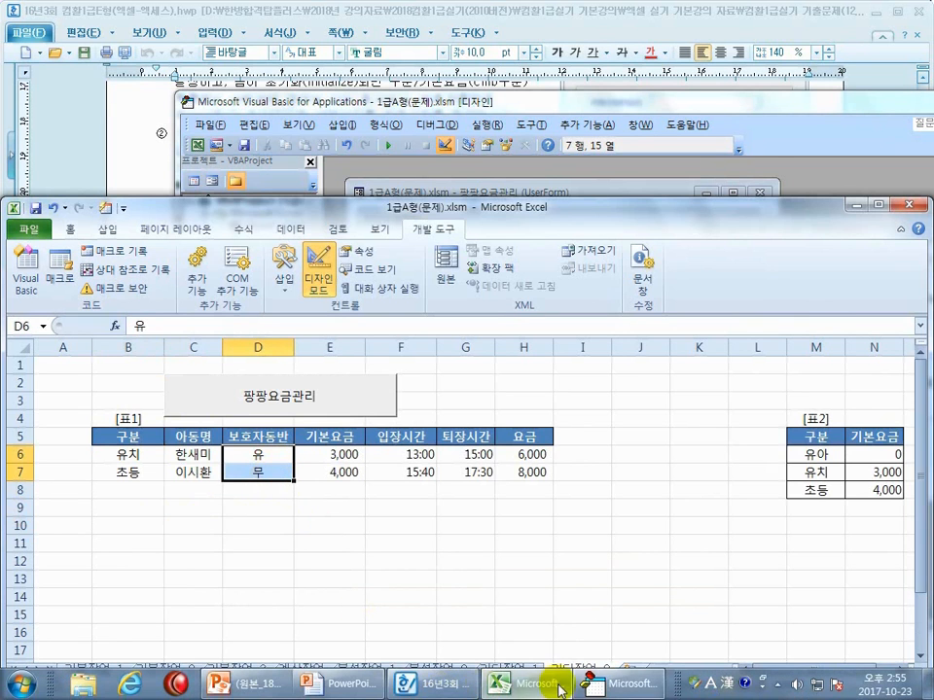
left_click(608, 694)
left_click(531, 313)
left_click(513, 347)
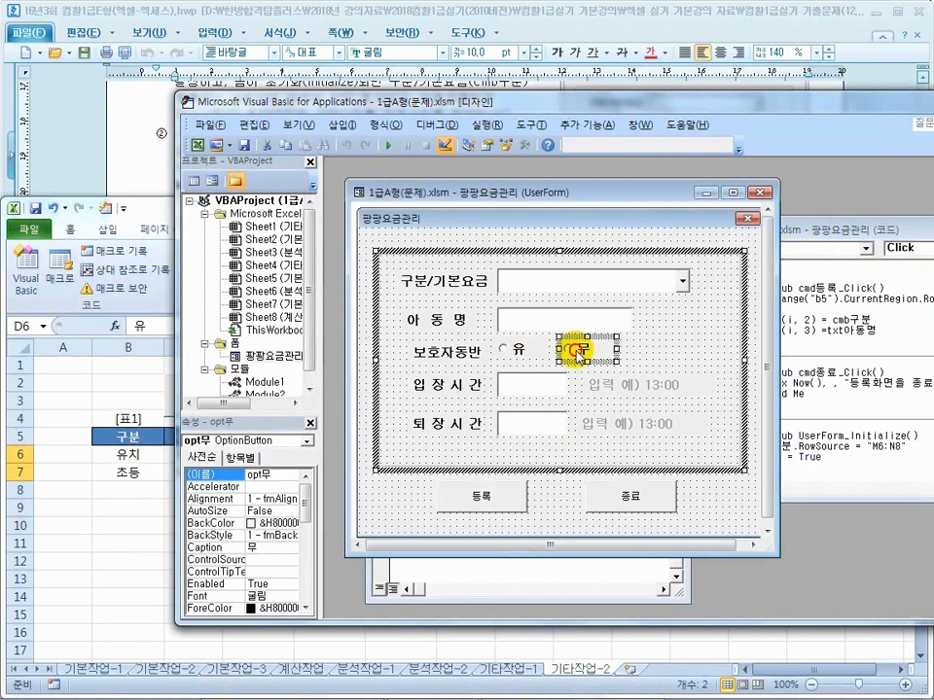
left_click(583, 352)
left_click(520, 354)
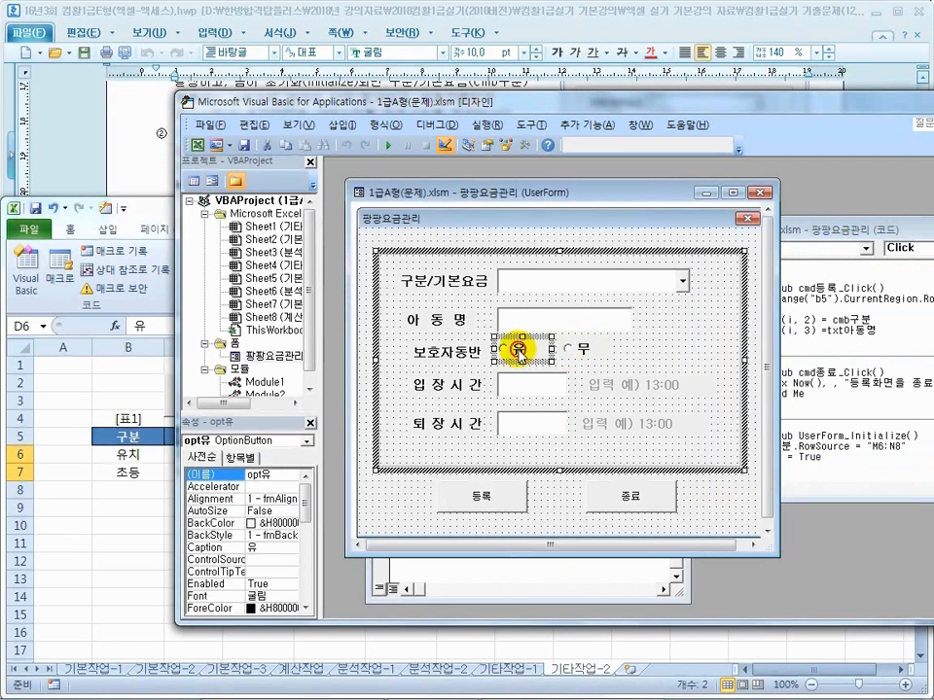
left_click(581, 353)
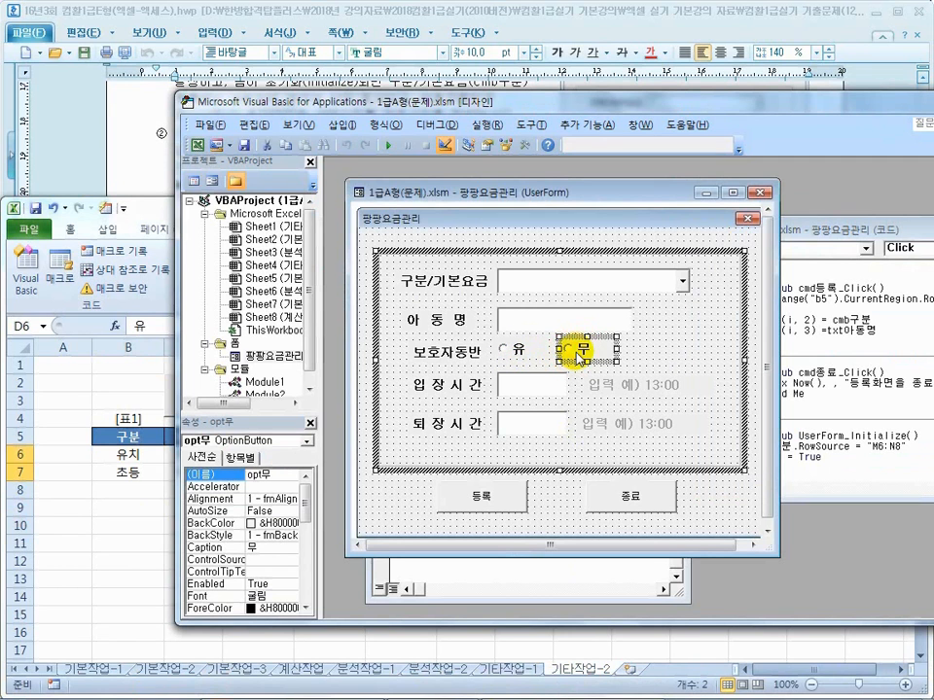
left_click(524, 352)
- Add the condition If opt유 = True Then below the txt아동명 statement in cmd등록_Click
left_click(761, 352)
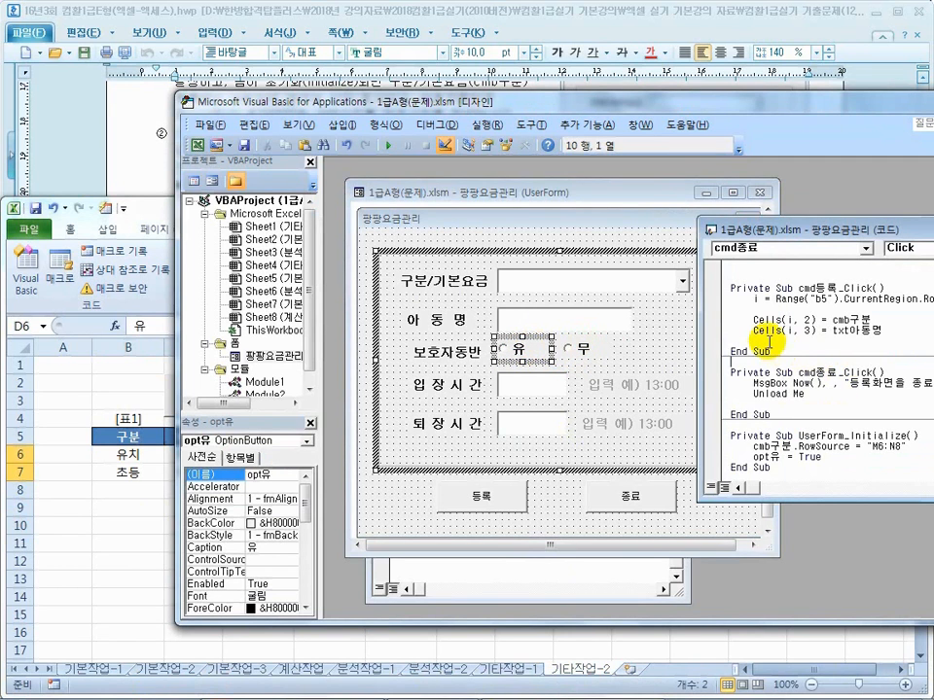
key("Return")
key("Return")
key("Up")
type("if")
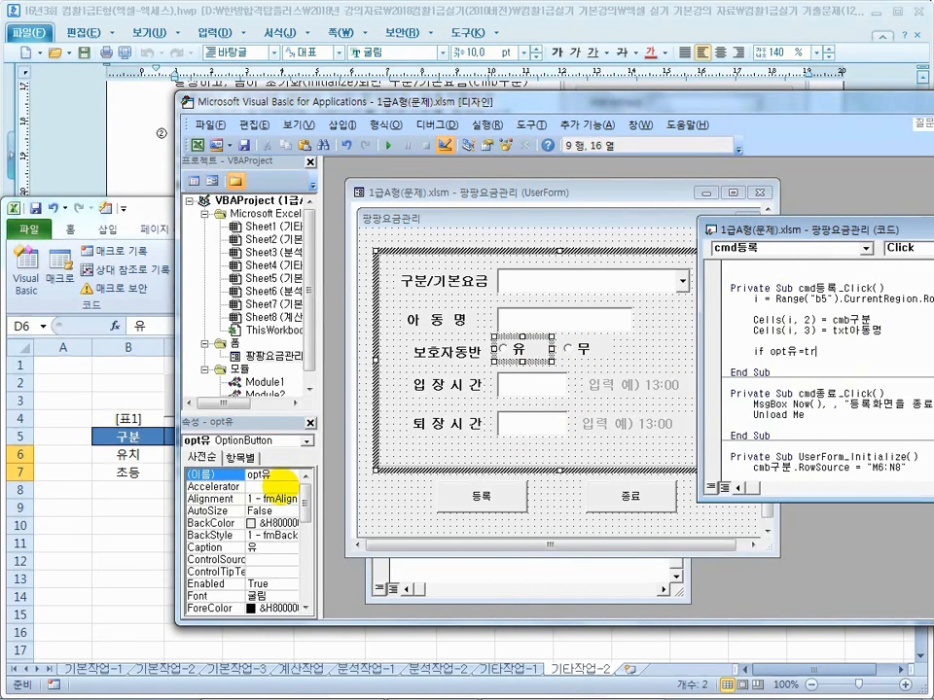
key("Return")
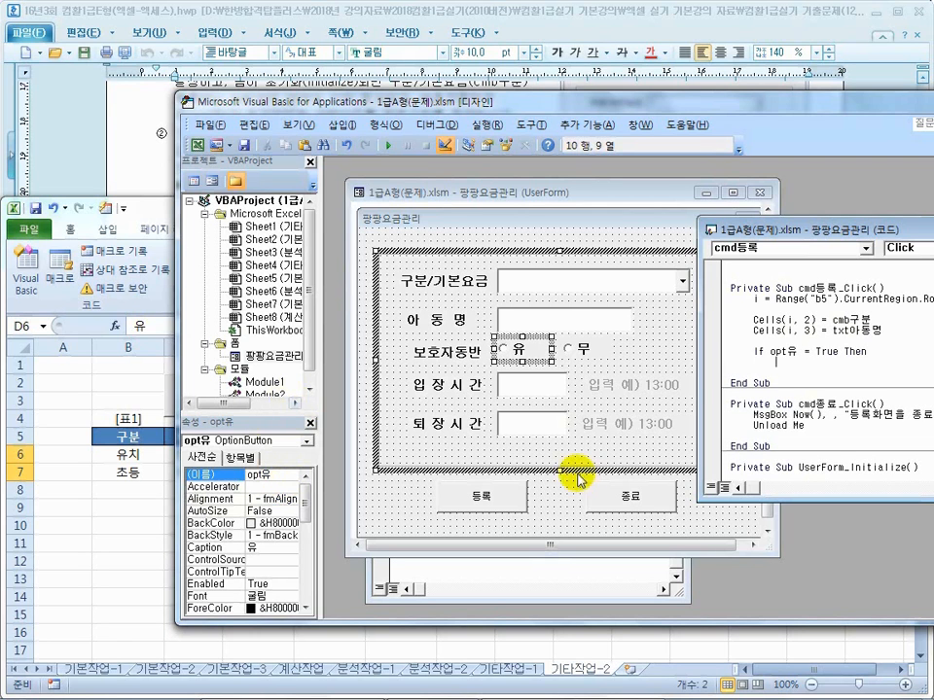
- Copy the Cells(i, 3) reference into the If block and assign it the value "유"
left_click(760, 331)
left_click_drag(753, 331, 813, 331)
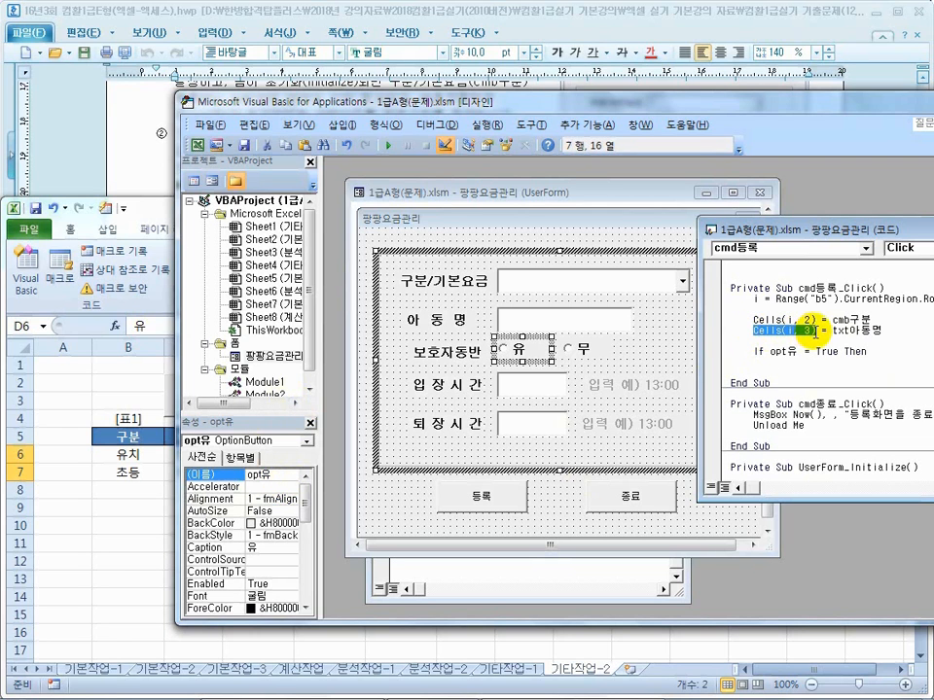
key("ctrl+c")
left_click(778, 361)
key("ctrl+v")
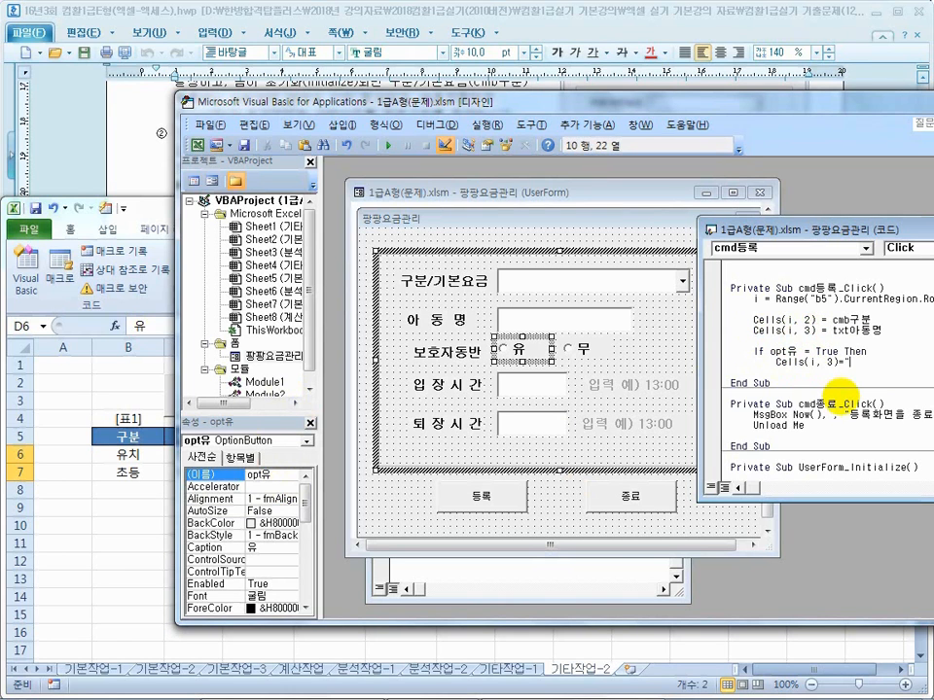
key("Return")
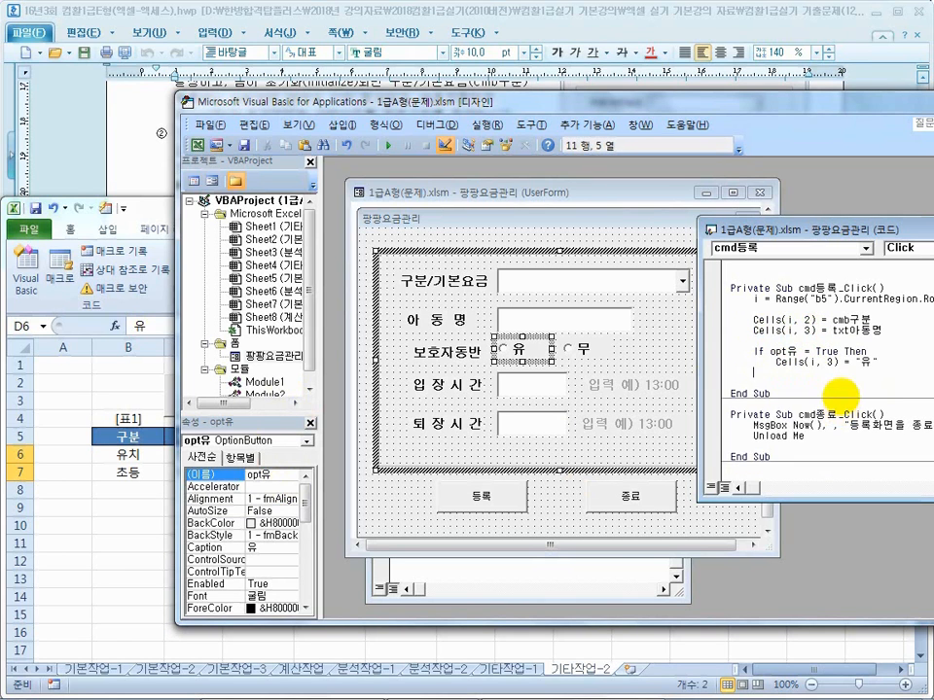
- Add an Else branch that sets Cells(i, 3) = "무" and close the block with End If in cmd등록_Click
type("else")
key("Return")
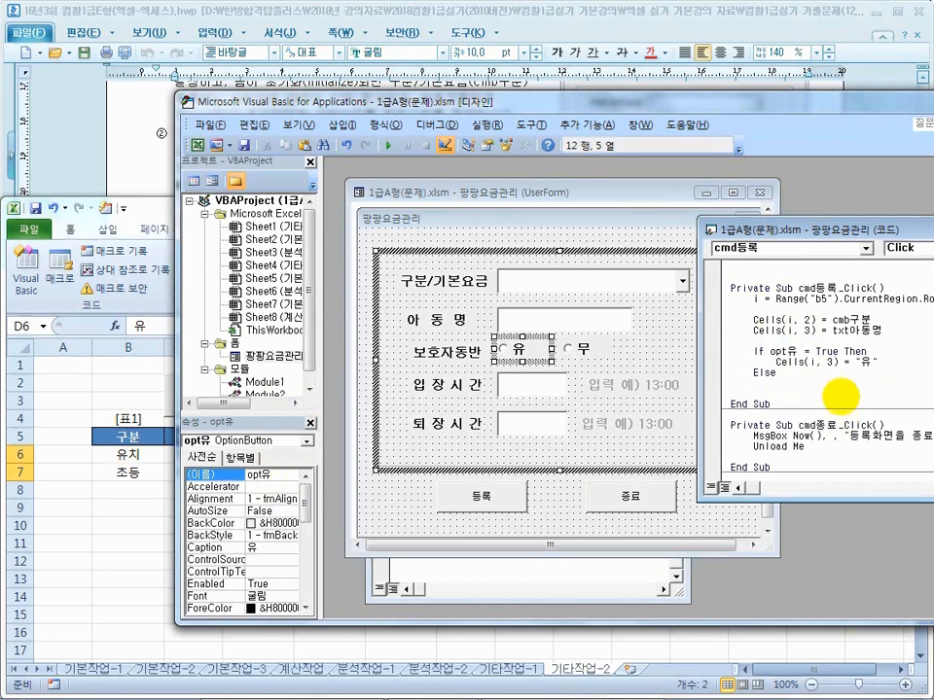
key("shift+End")
key("ctrl+c")
key("Down")
key("Down")
key("ctrl+v")
key("Return")
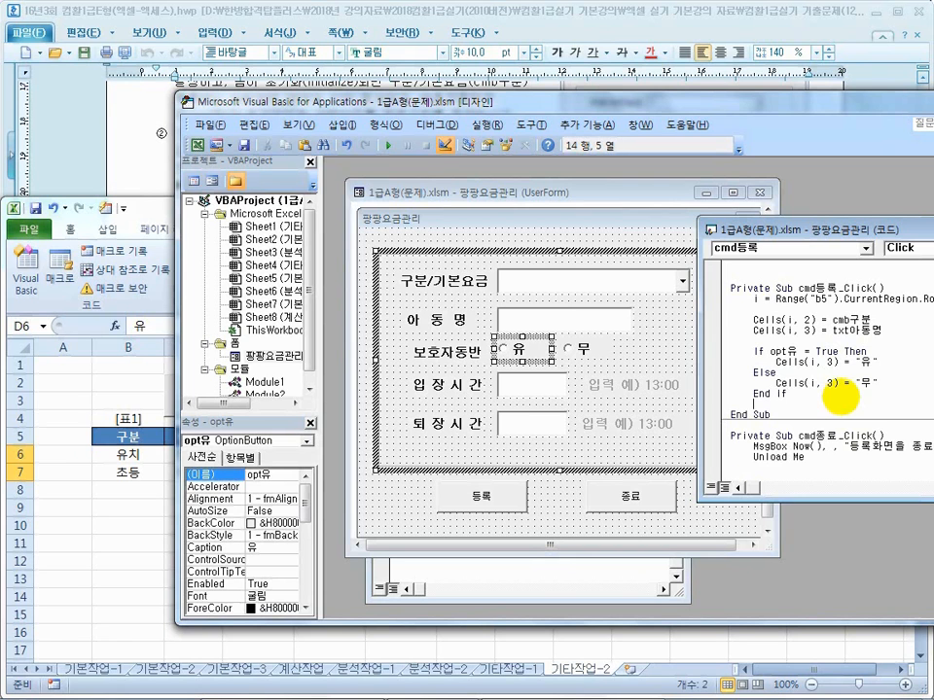
- Compare the 구분 and 기본요금 columns of [표1] and [표2] with the task's instruction about the cmb구분 value
left_click(84, 506)
left_click_drag(259, 455, 263, 475)
left_click_drag(324, 455, 336, 471)
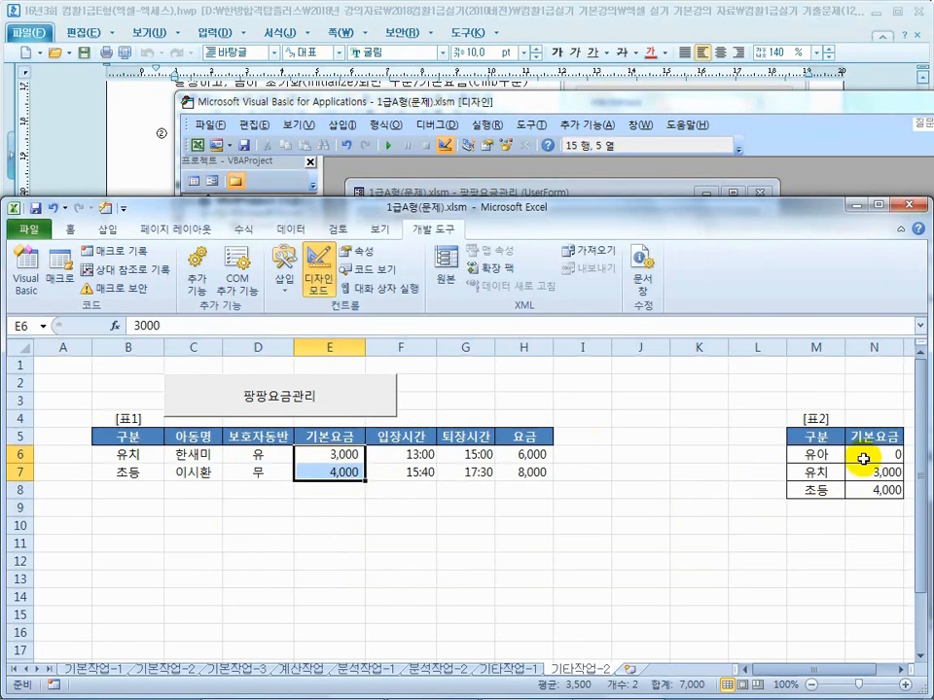
left_click_drag(861, 457, 865, 489)
left_click(166, 162)
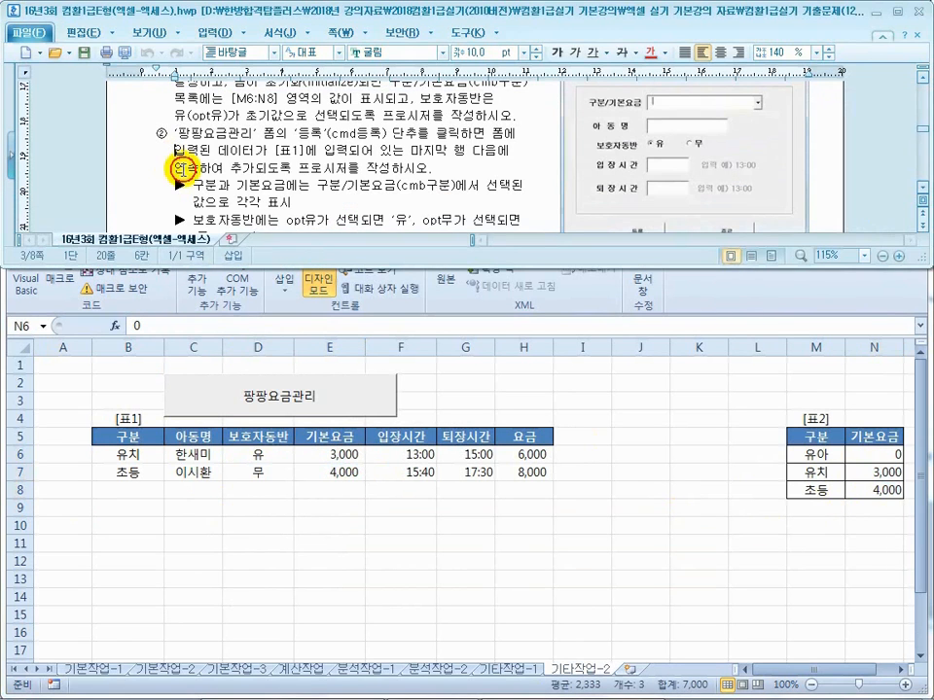
left_click_drag(290, 185, 471, 188)
left_click(279, 186)
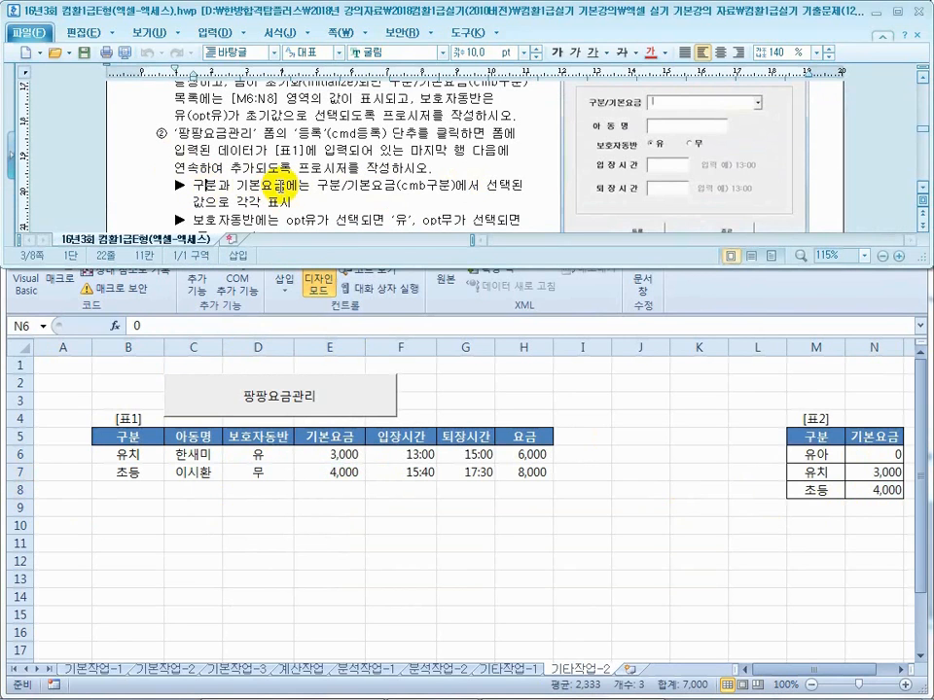
left_click(129, 454)
left_click_drag(129, 454, 142, 473)
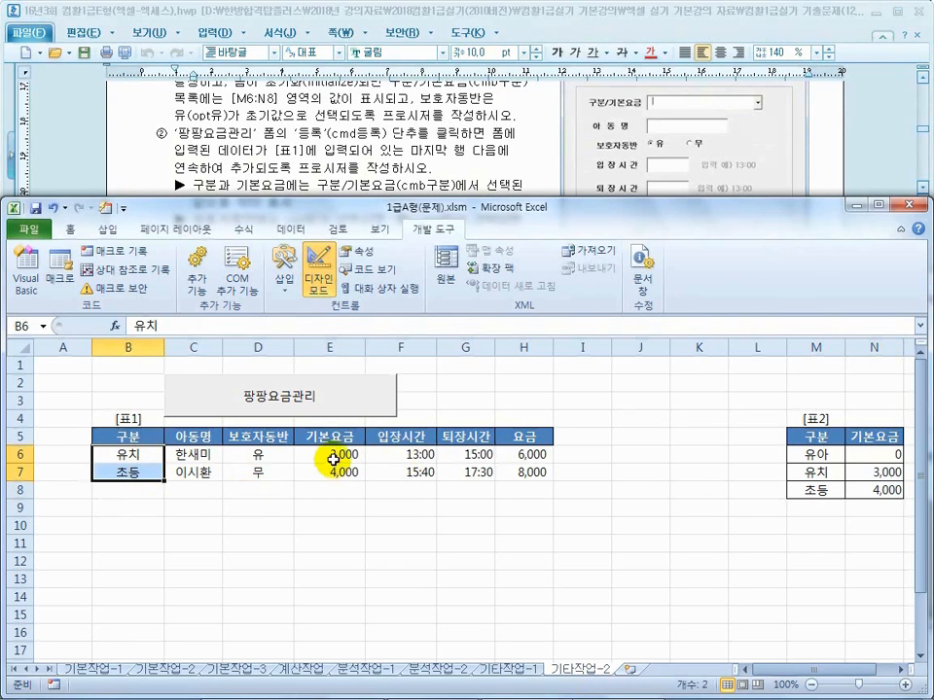
left_click_drag(327, 455, 329, 473)
left_click(425, 156)
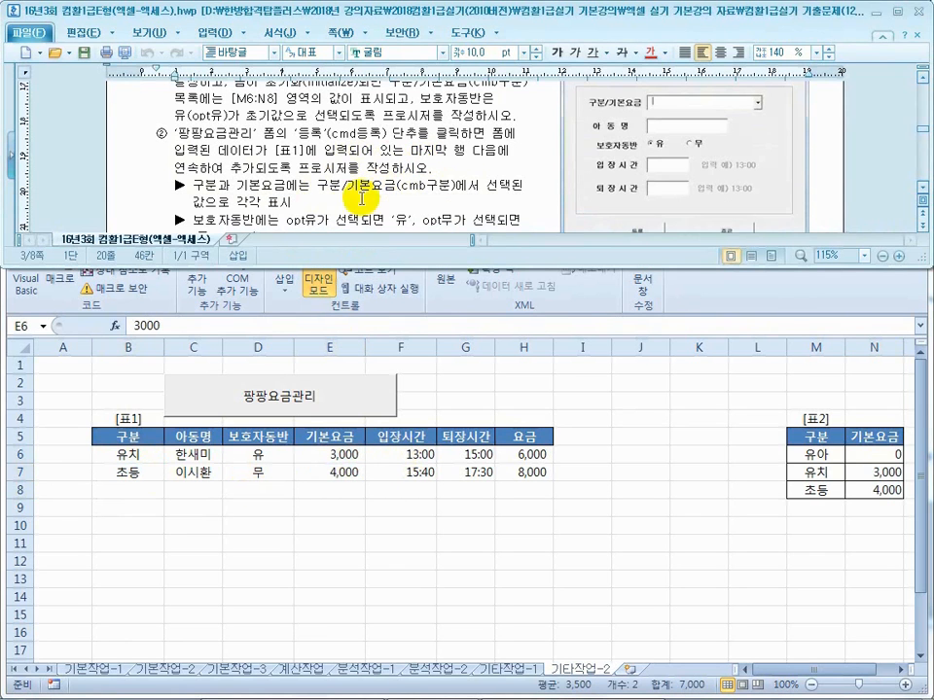
left_click_drag(397, 186, 487, 188)
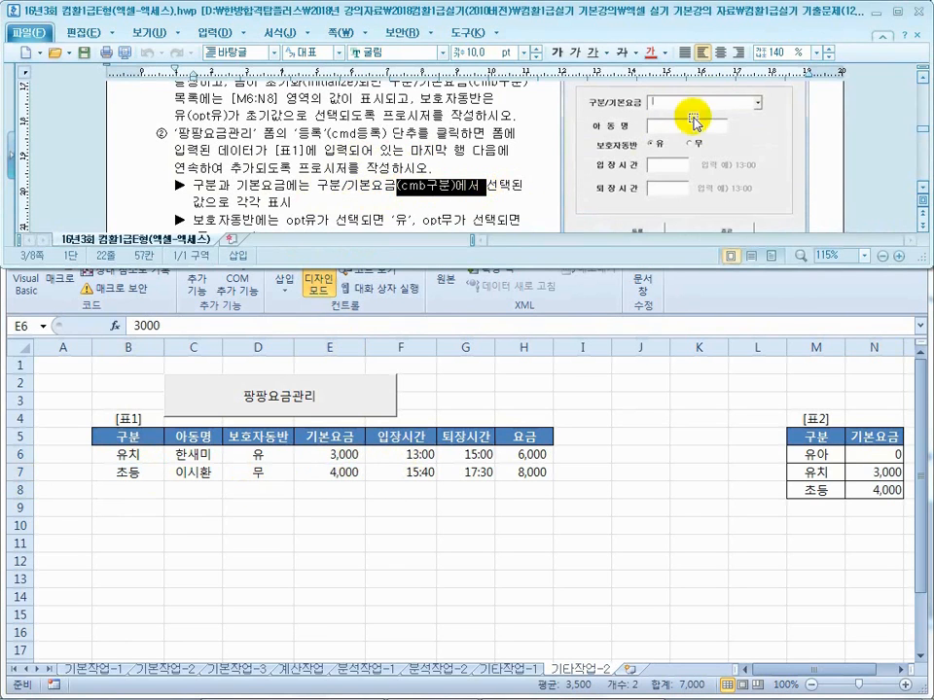
- Switch to the VBA editor and compare the 구분/기본요금 combo box's name with the cmb구분 statement in cmd등록_Click
mouse_move(538, 694)
left_click(605, 685)
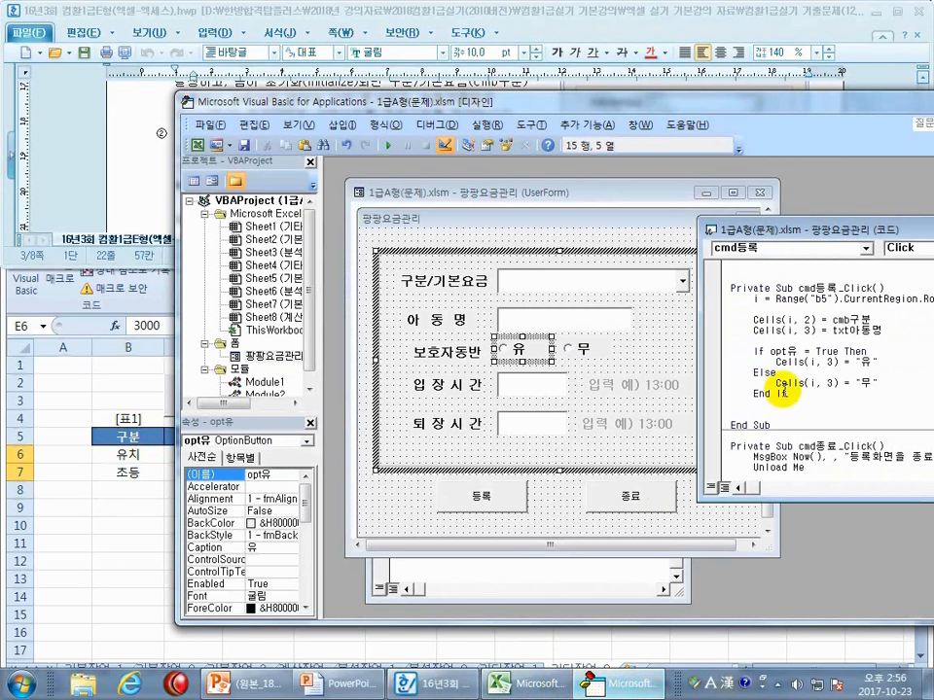
left_click(599, 282)
left_click(600, 283)
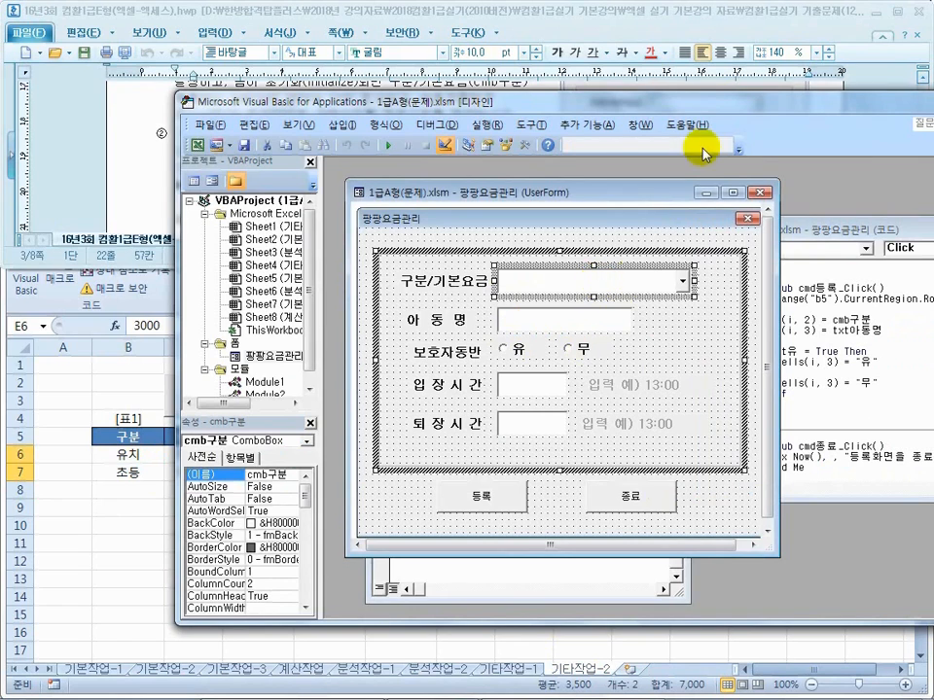
left_click_drag(701, 101, 526, 102)
left_click(662, 285)
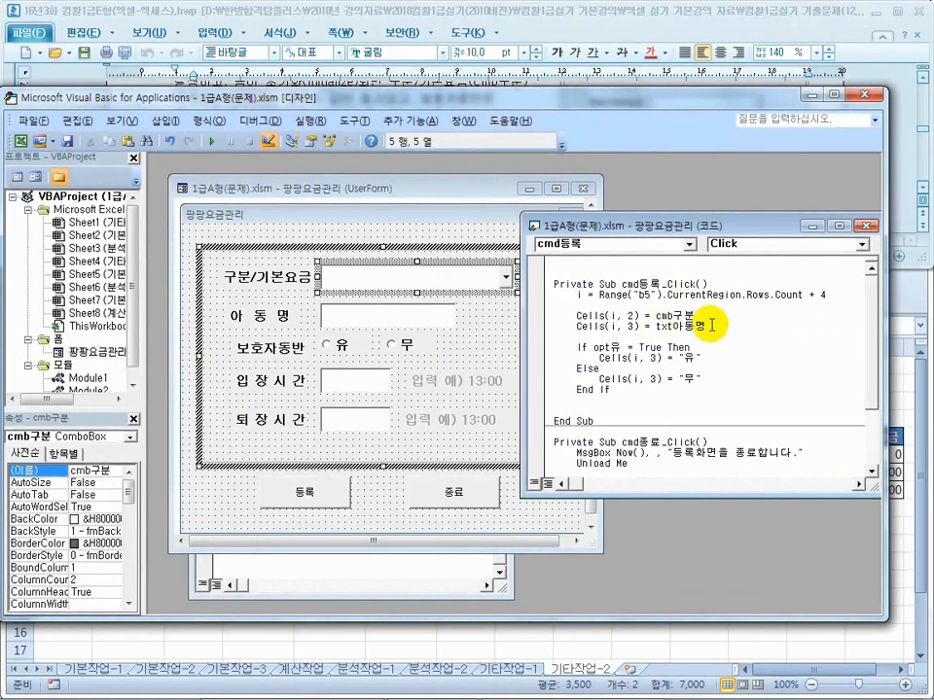
left_click_drag(695, 315, 580, 327)
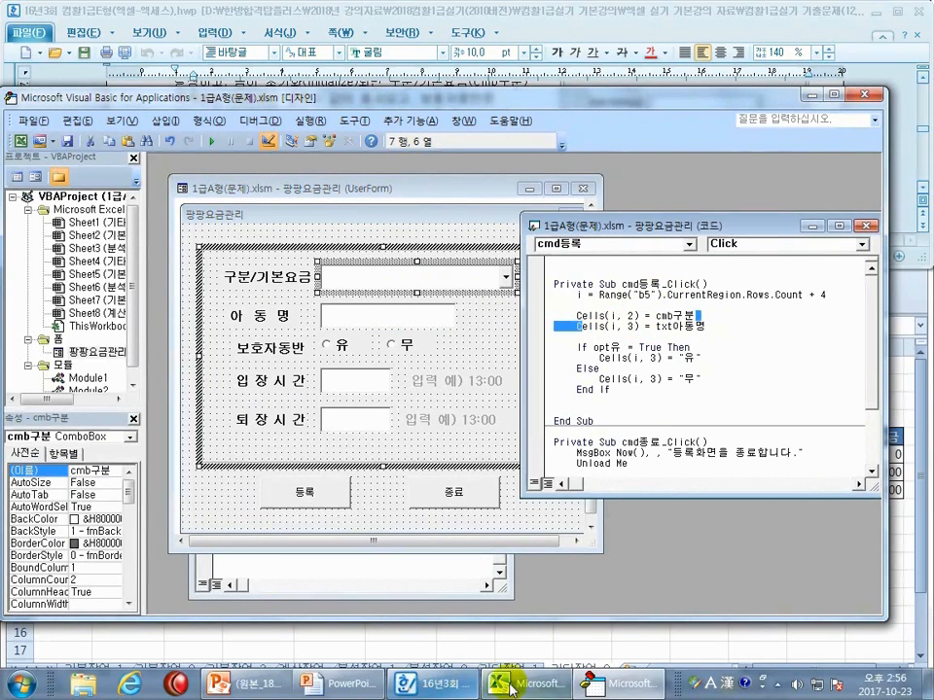
- Switch to Excel, turn off design mode, launch the 팡팡요금관리 form and examine the items in the 구분/기본요금 list
left_click(491, 688)
left_click(326, 303)
left_click(350, 407)
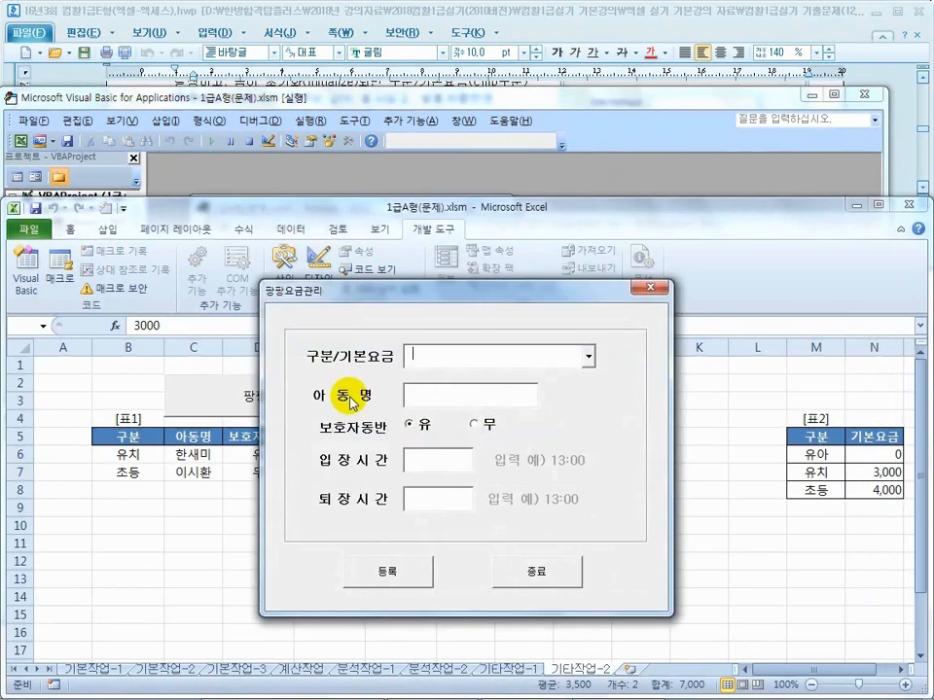
left_click(589, 356)
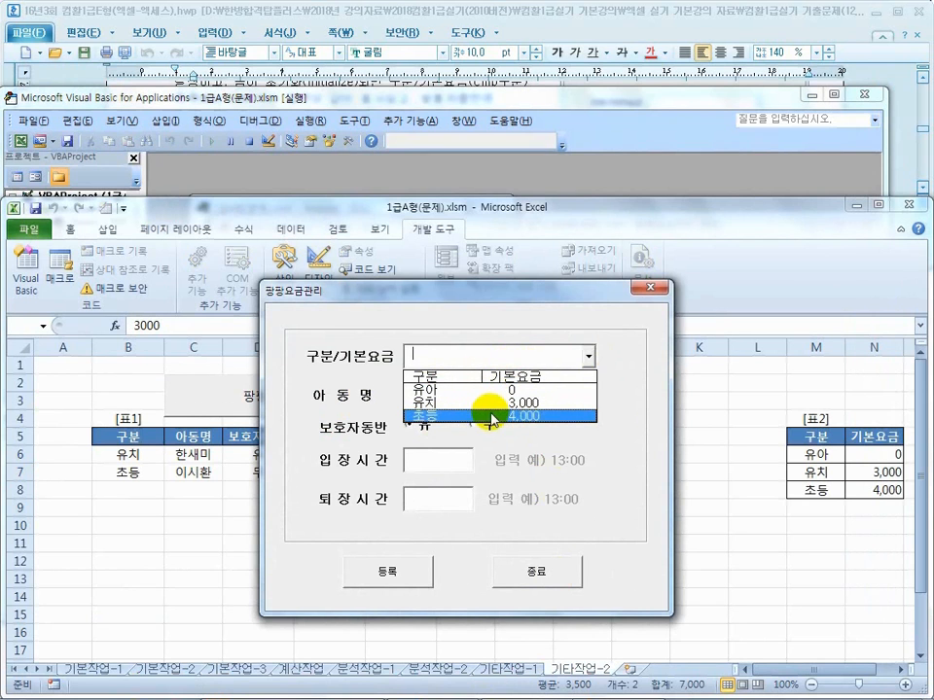
key("super")
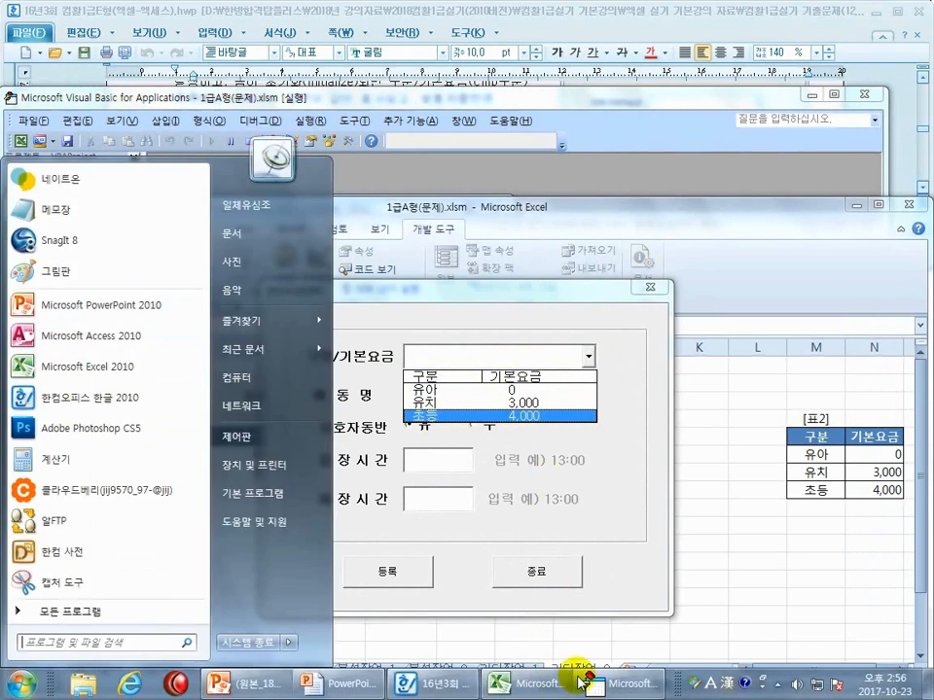
- Close the running 팡팡요금관리 form with its 종료 command and return to the cmd등록_Click code
left_click(597, 682)
left_click(693, 308)
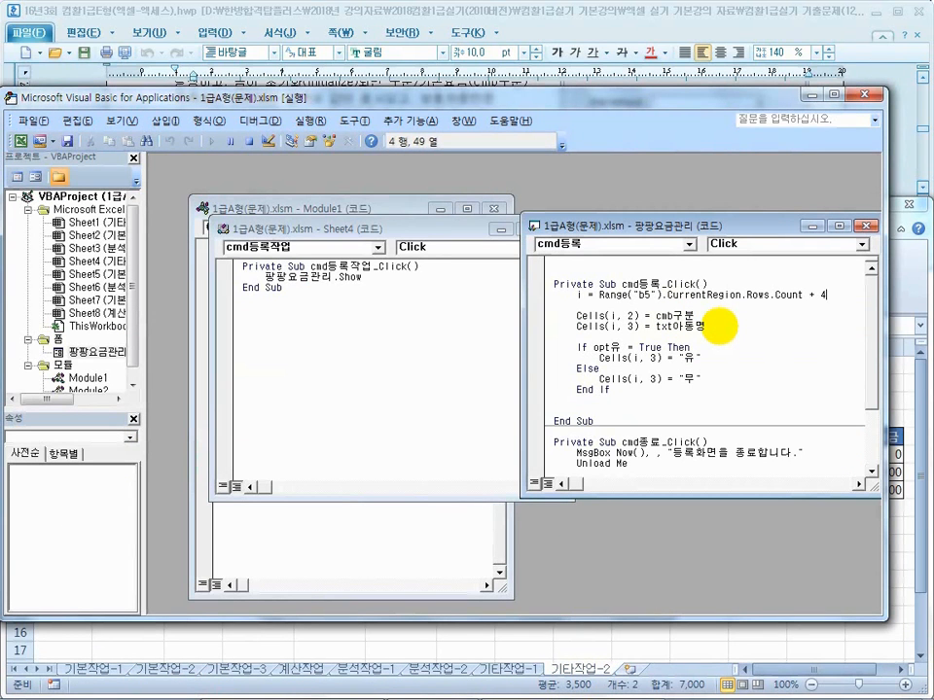
left_click(599, 692)
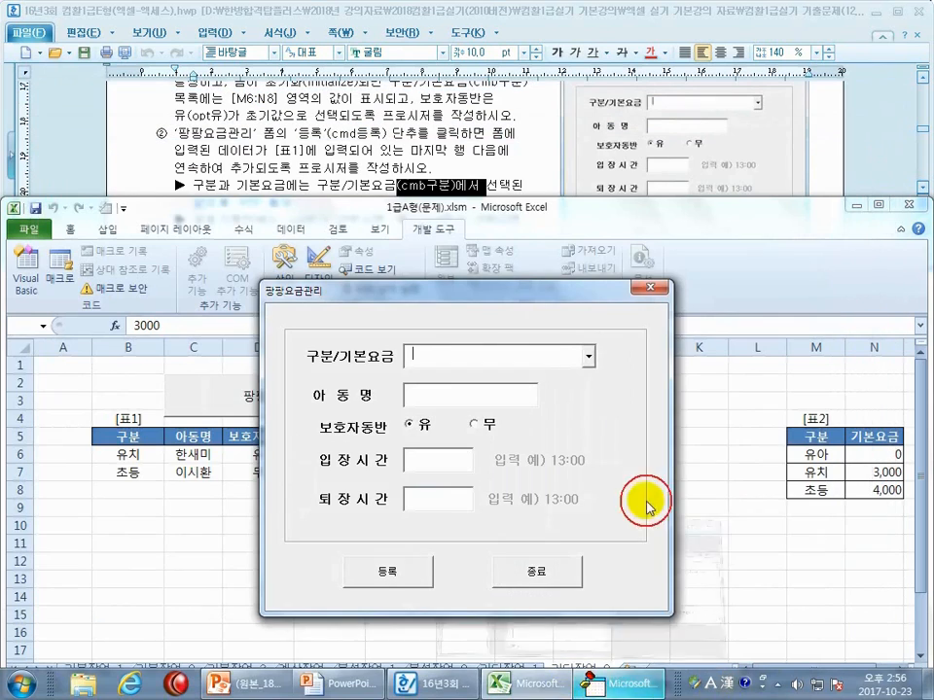
left_click(538, 570)
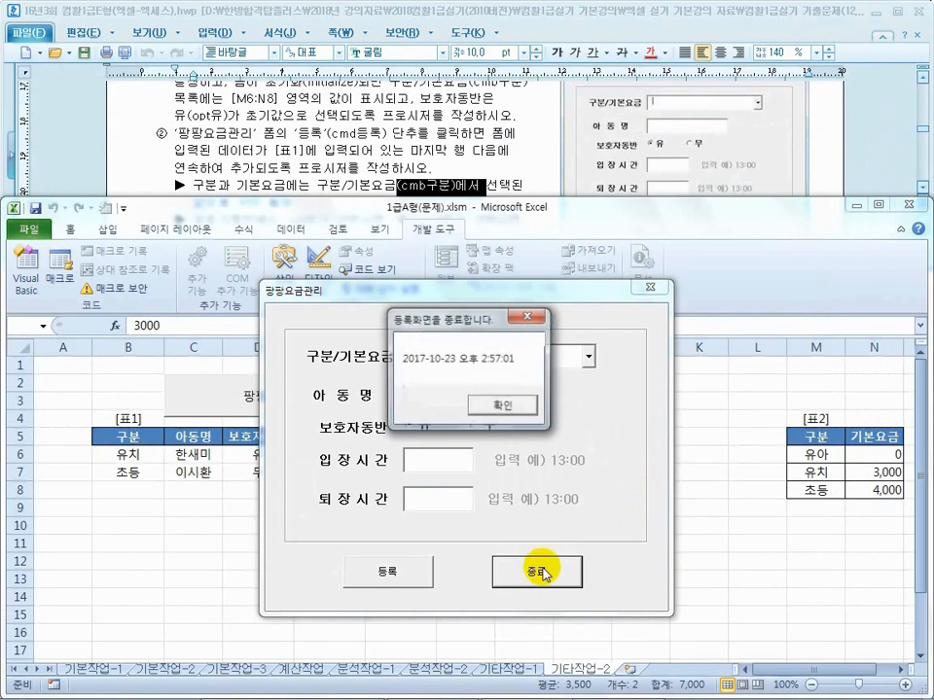
left_click(484, 412)
left_click(604, 679)
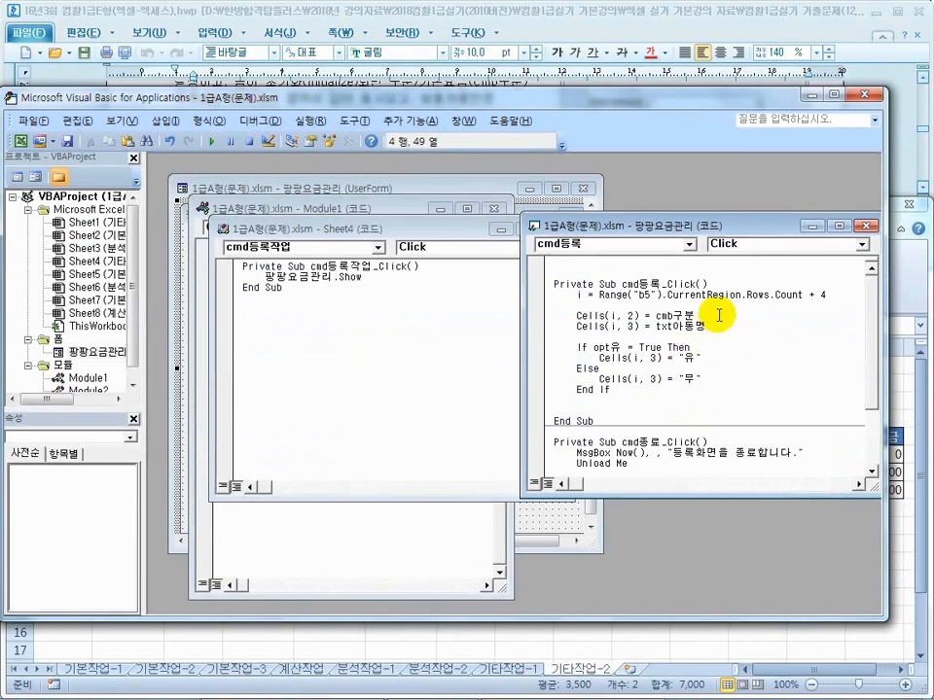
- Add the statement r = cmb구분.ListIndex below the row calculation in cmd등록_Click, copying the combo box name from the code
key("Return")
key("Return")
type("r=")
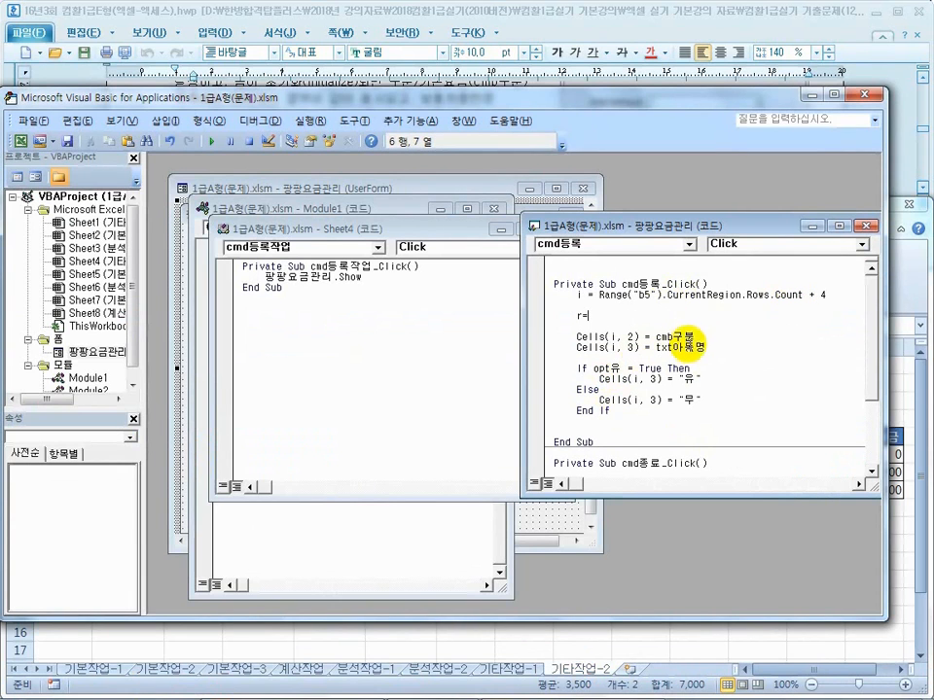
left_click(673, 352)
key("Return")
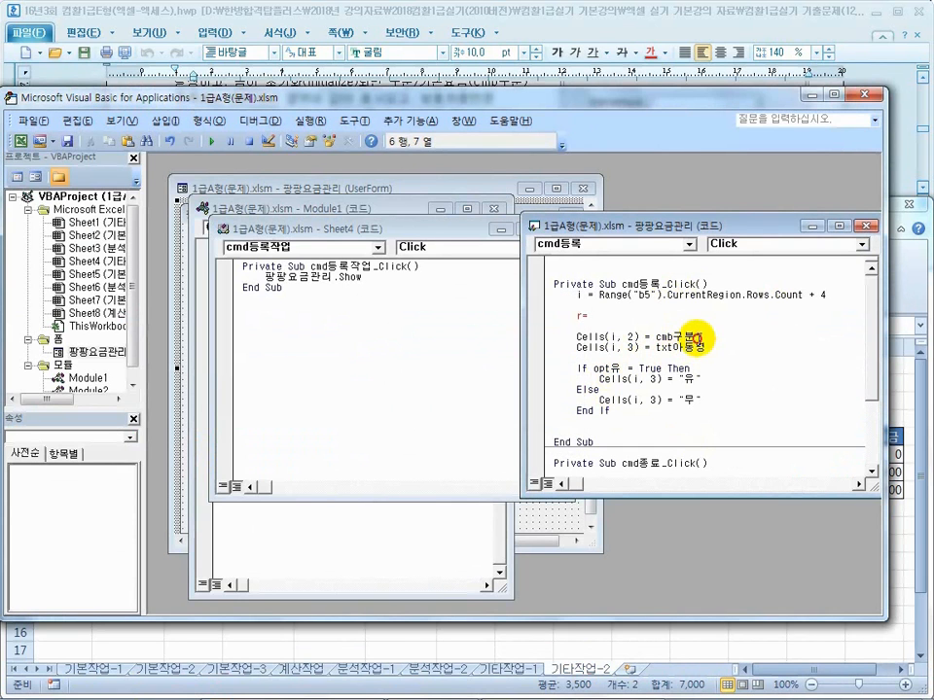
left_click_drag(697, 338, 656, 336)
key("ctrl+c")
left_click(593, 319)
key("ctrl+v")
type(".listi")
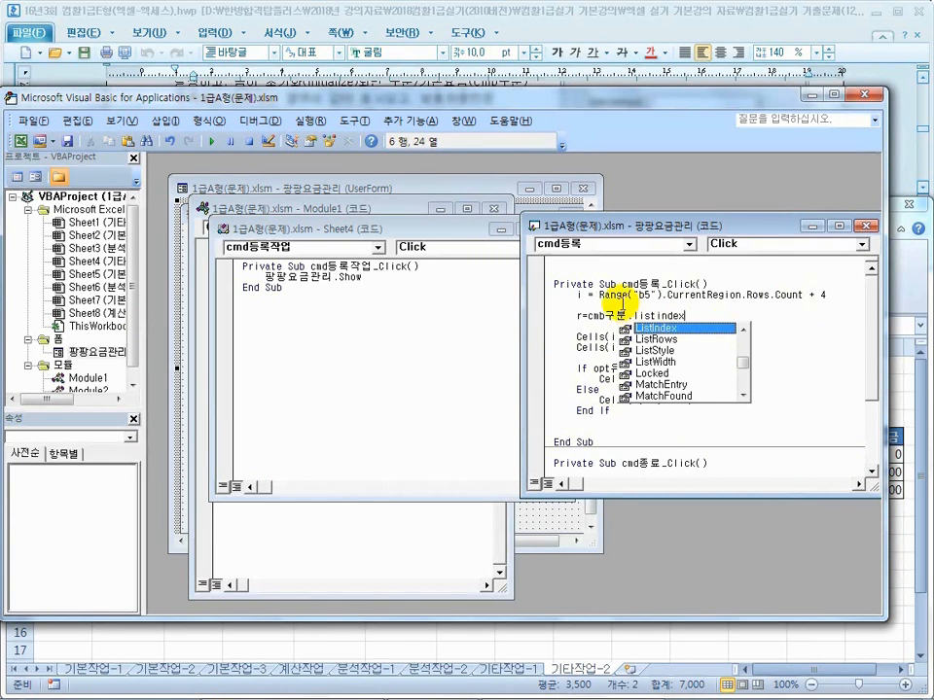
left_click(622, 303)
- Try appending an offset to the cmb구분.ListIndex statement and examine which sheet rows the [표2] entries occupy
left_click(708, 316)
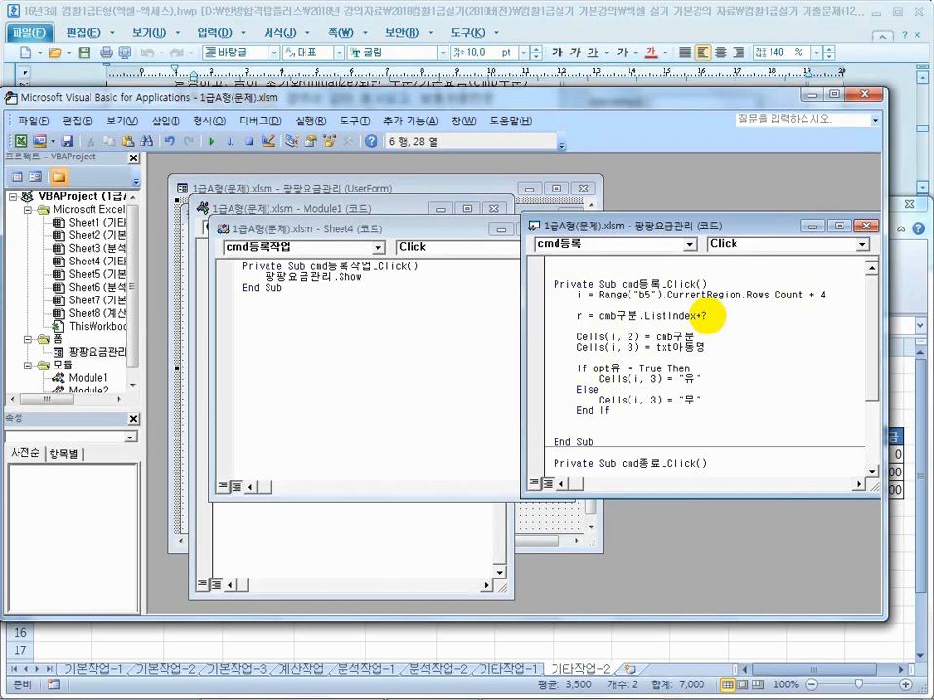
type("+1")
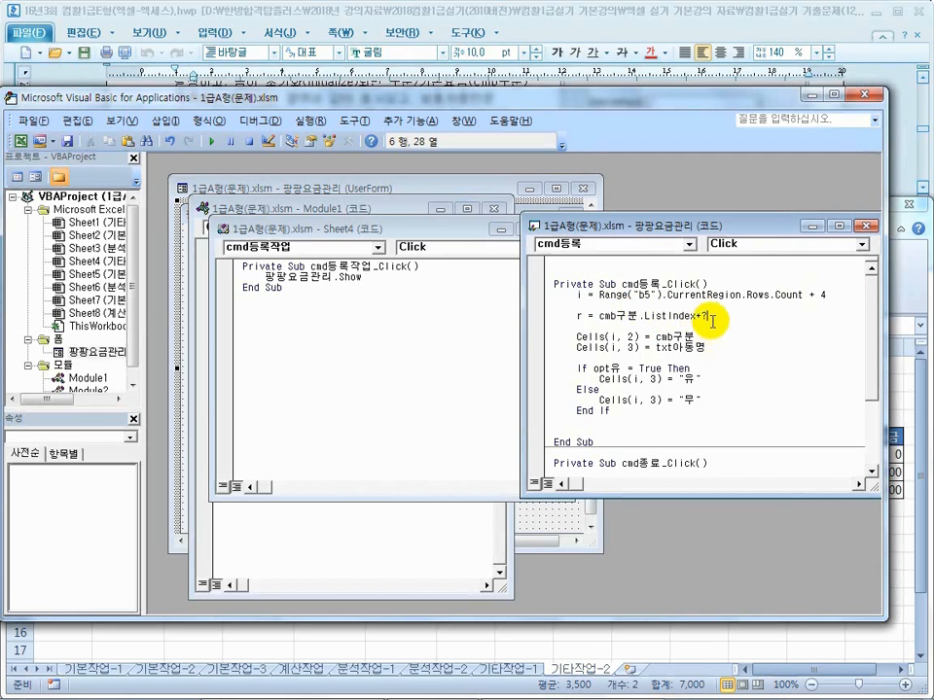
left_click(696, 651)
left_click_drag(861, 472, 817, 490)
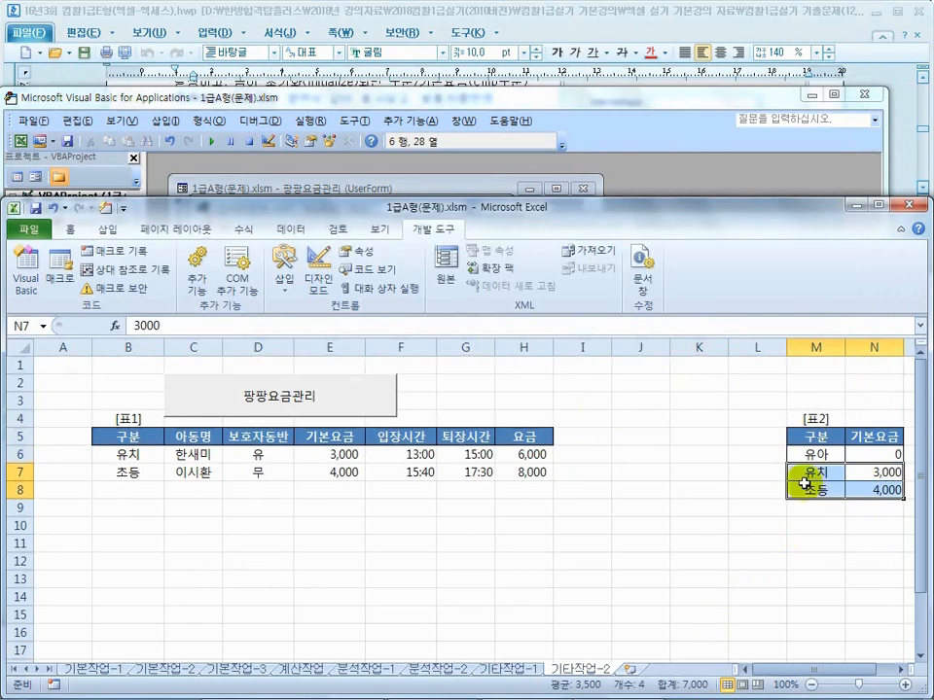
left_click(807, 454)
left_click_drag(808, 452, 32, 452)
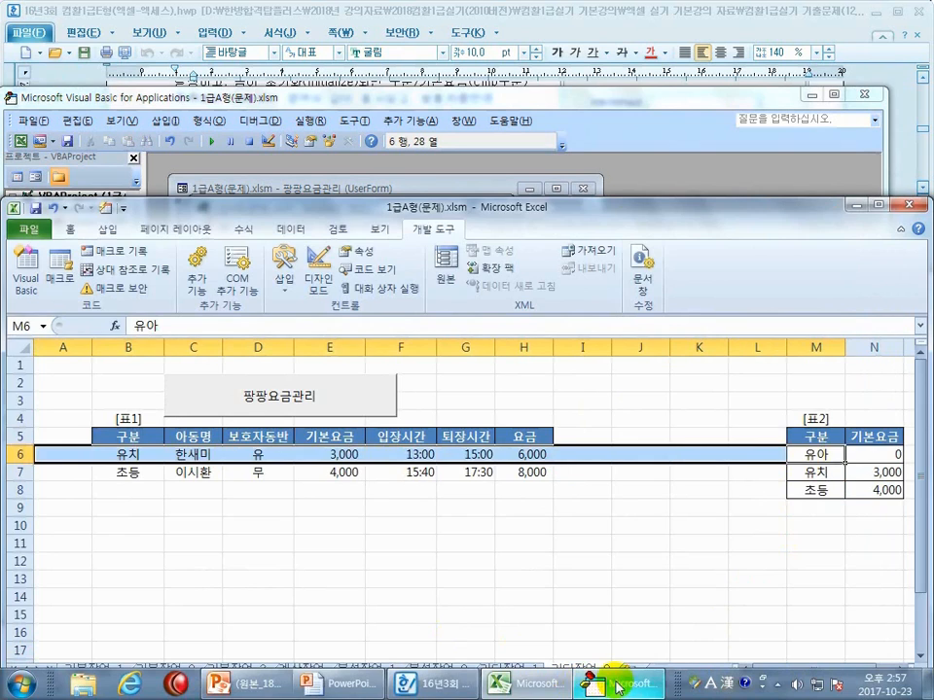
left_click(605, 685)
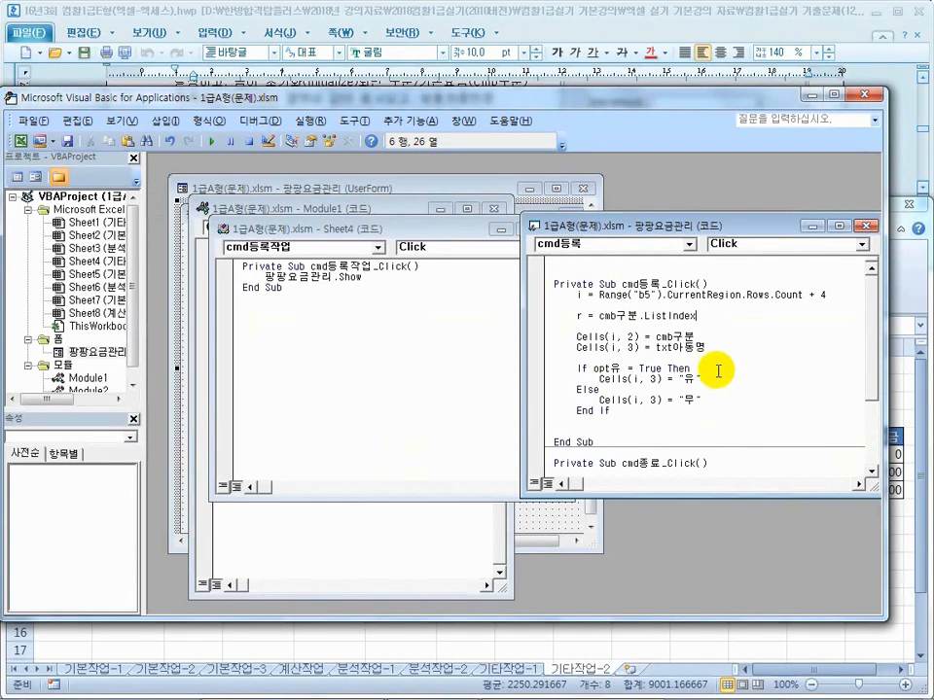
- Begin an assignment to cells(i,4) on the line below End If in cmd등록_Click
left_click(587, 428)
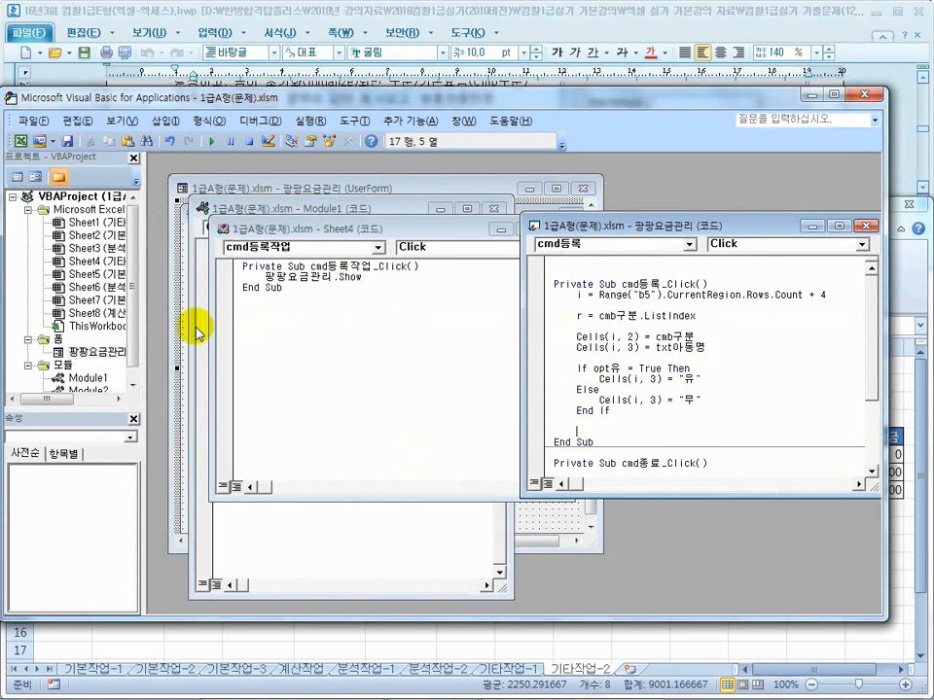
mouse_move(224, 99)
left_mouse_down()
mouse_move(624, 84)
mouse_move(229, 84)
left_mouse_up()
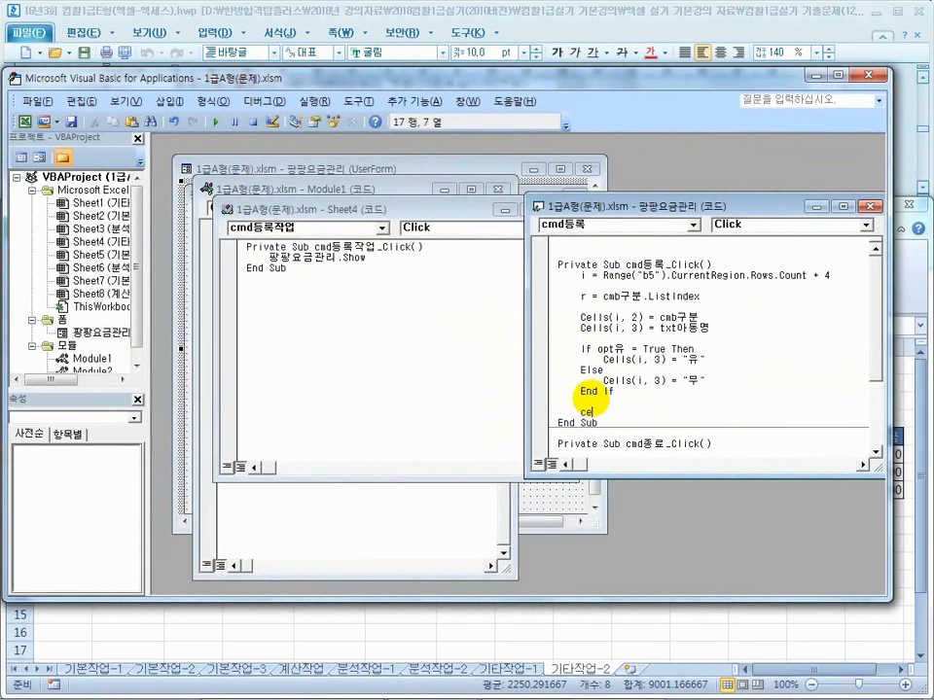
type("(")
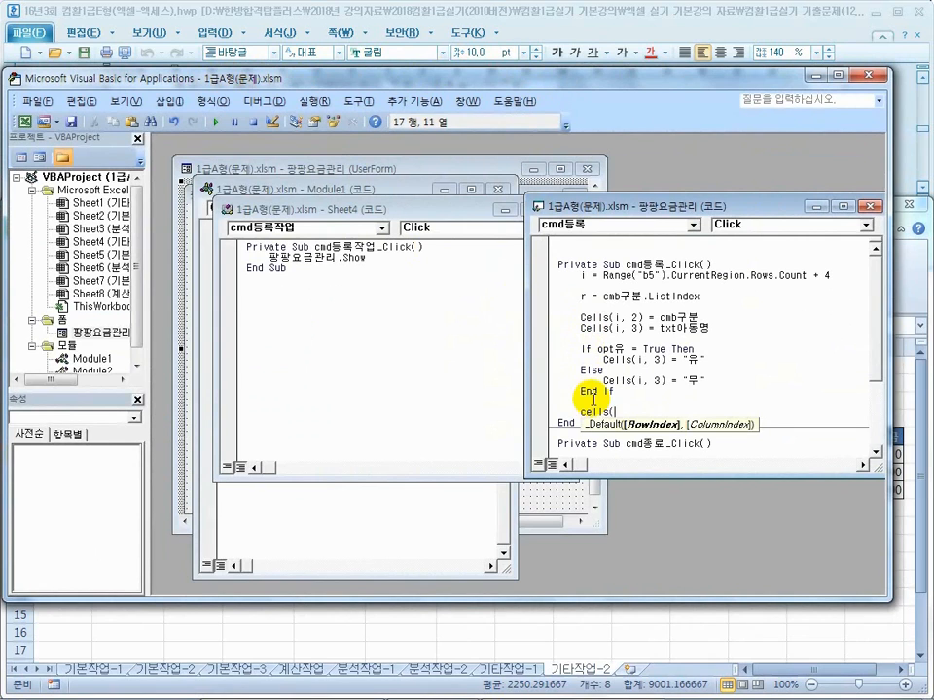
type("i,4)=")
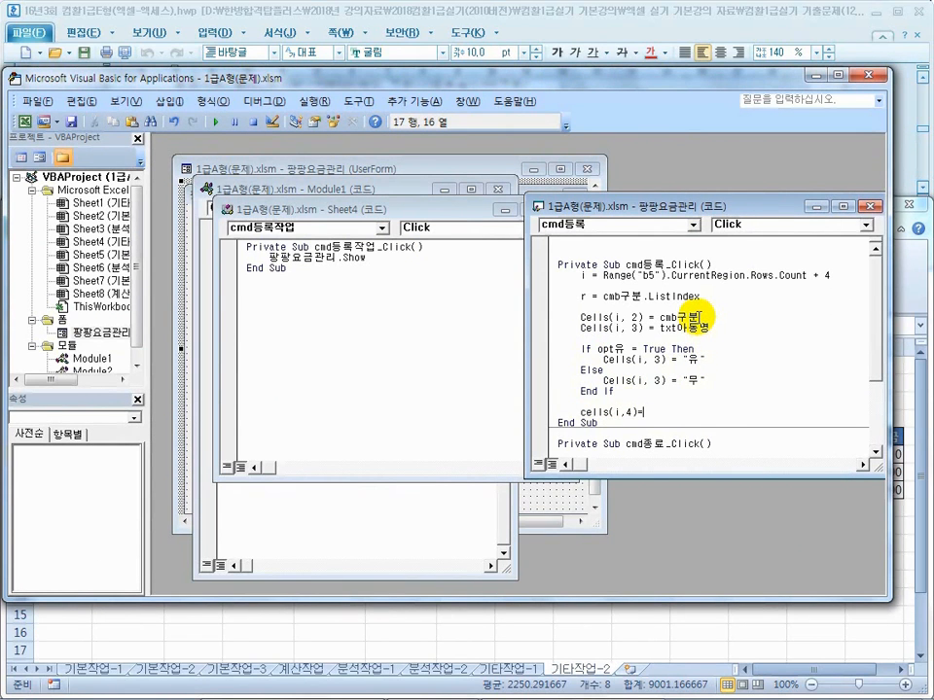
left_click(650, 399)
left_click(476, 426)
left_click(684, 415)
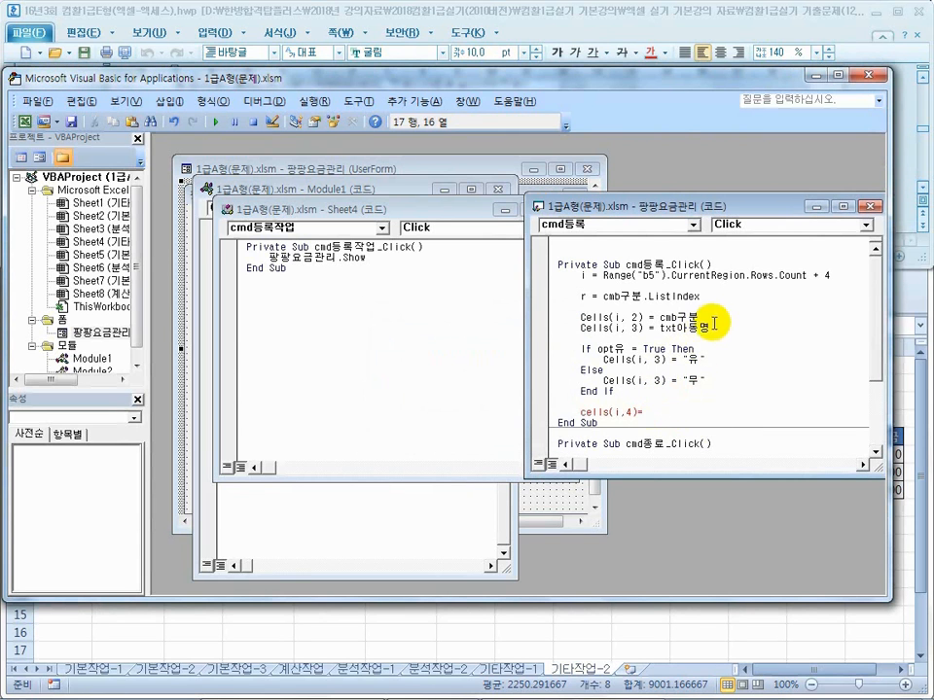
- Copy the cmb구분 name into the cells(i,4) assignment and complete it as cmb구분.List(r,1)
left_click_drag(699, 318, 662, 319)
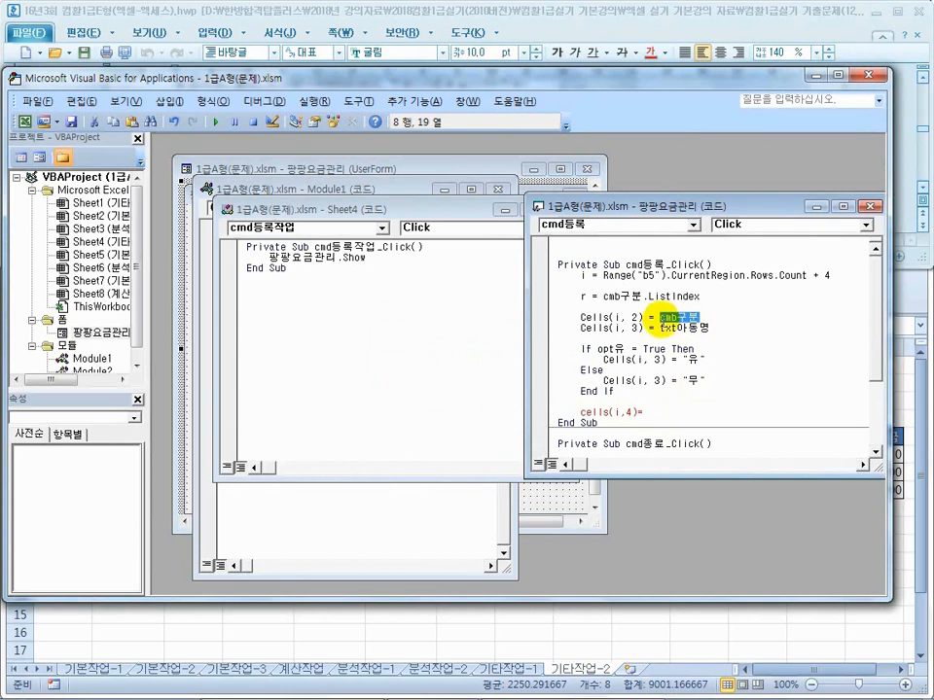
key("ctrl+c")
left_click(687, 415)
key("ctrl+v")
type(".list(")
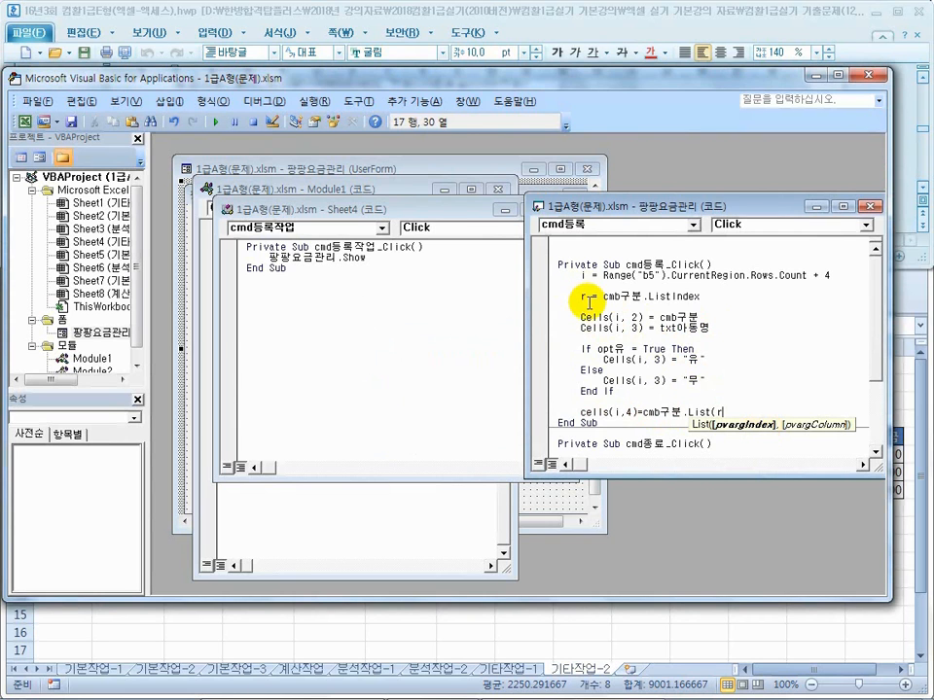
type(",1)")
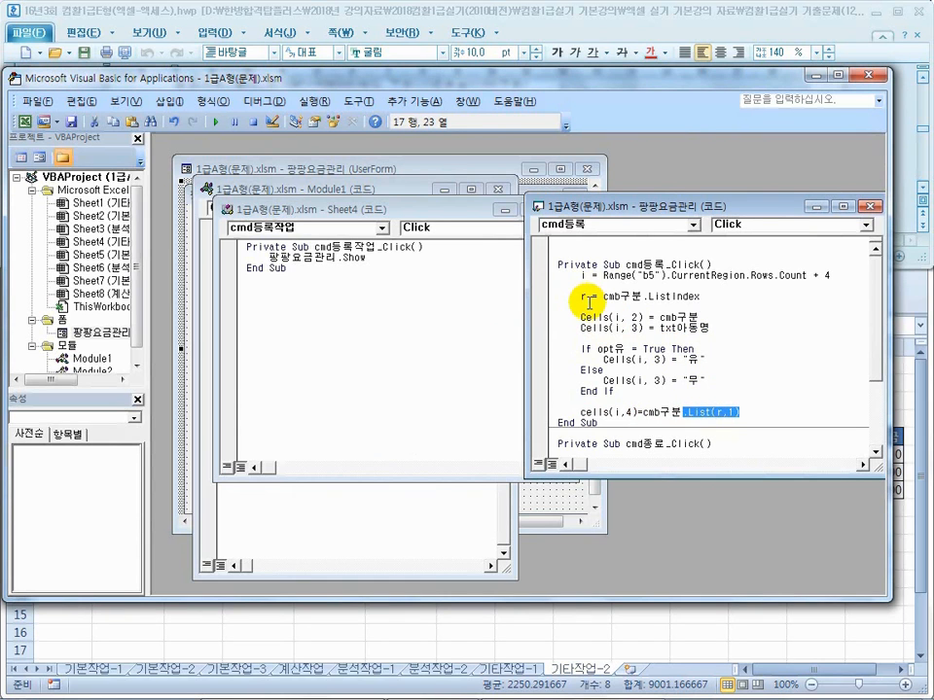
- Try extending the Cells(i, 2) assignment in cmd등록_Click to cmb구분.List(r,0), and take the extension out again
left_click(741, 322)
key("ctrl+v")
left_click(750, 318)
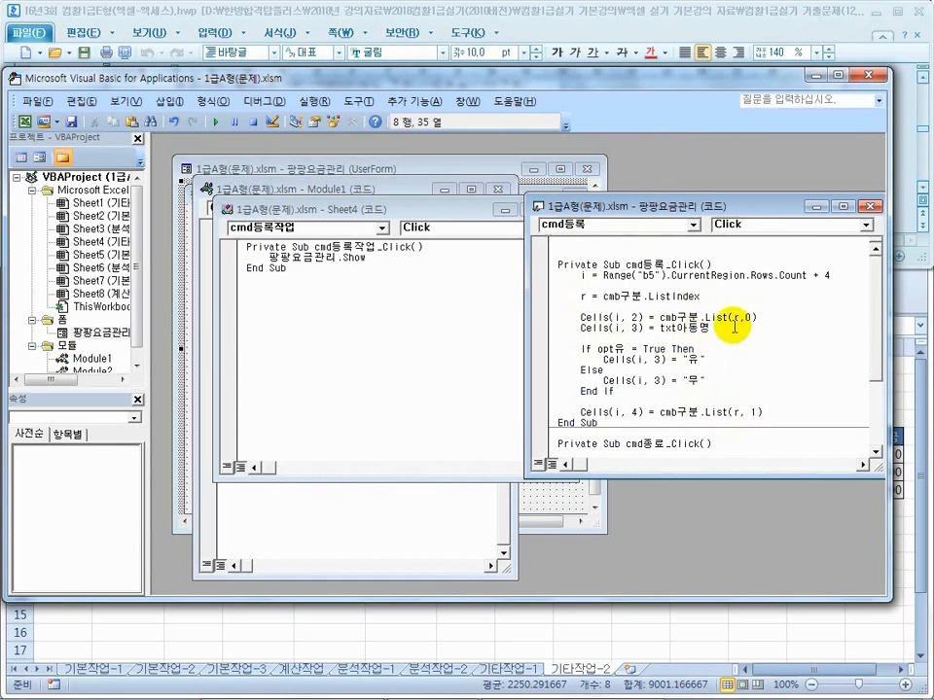
left_click_drag(762, 319, 704, 320)
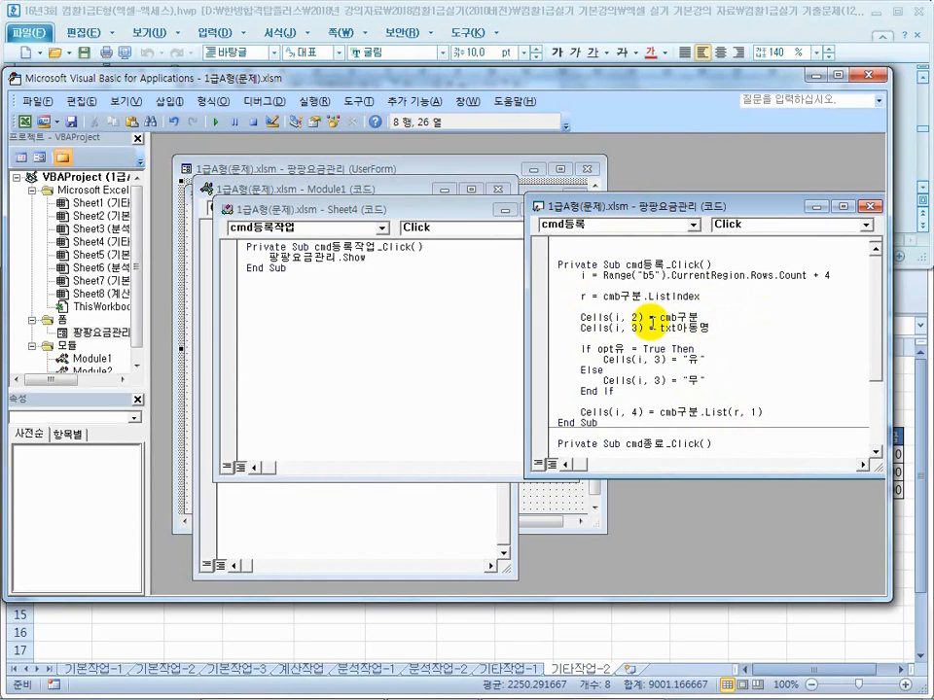
- Add a line below the Cells(i, 4) assignment and copy the name of the form's 입장시간 text box
left_click_drag(763, 413, 704, 412)
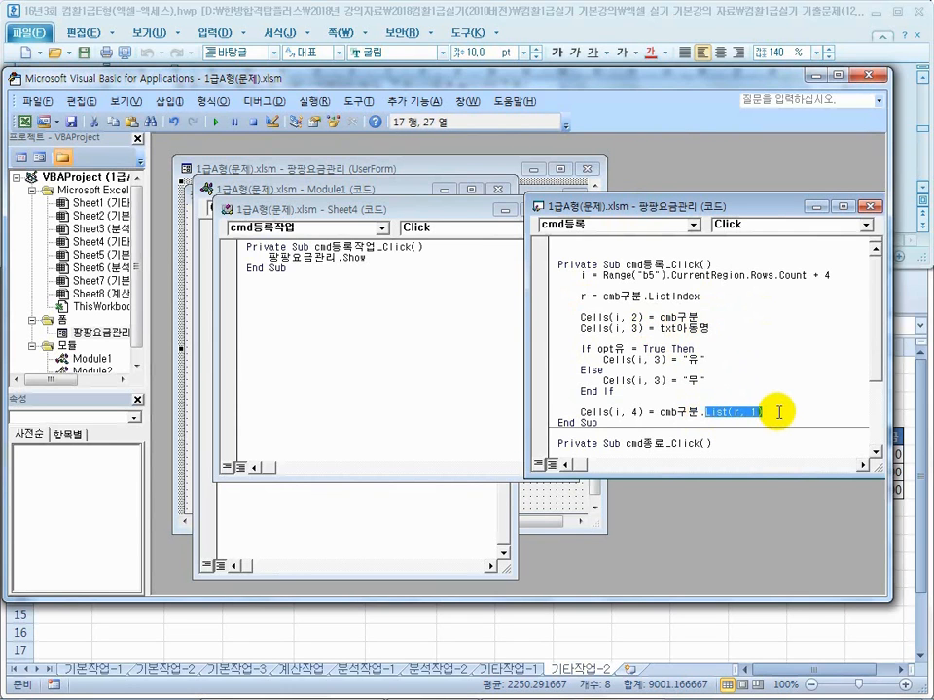
left_click(780, 413)
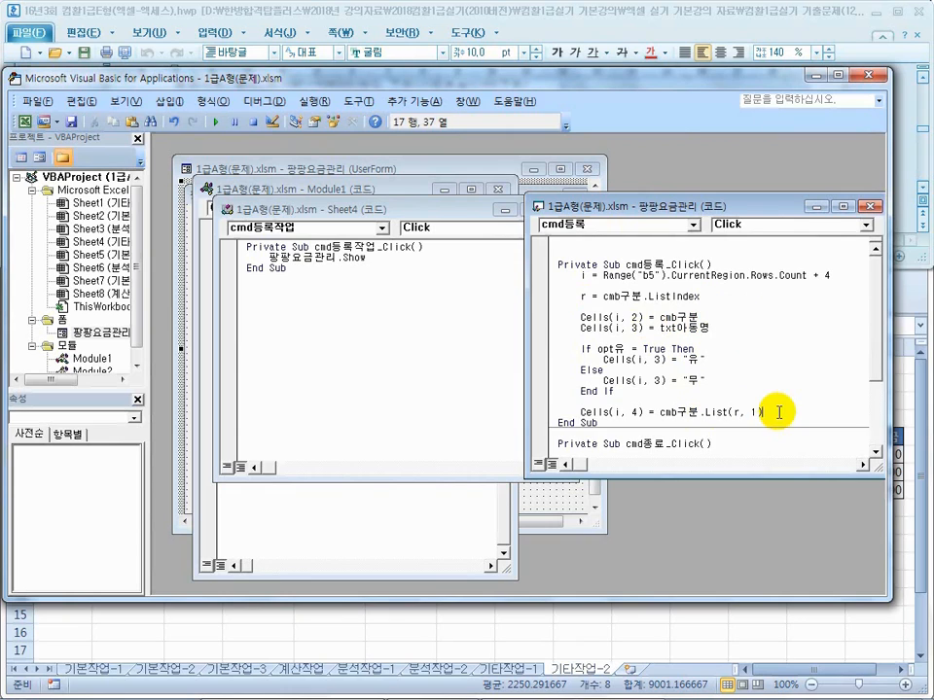
key("Return")
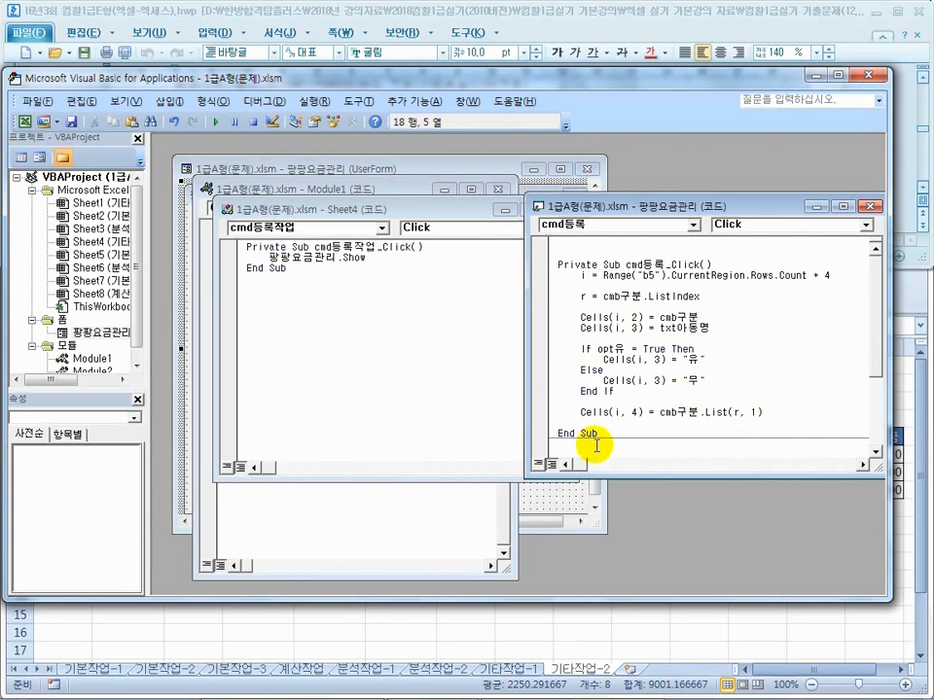
left_click_drag(353, 80, 379, 44)
left_click_drag(507, 557, 510, 399)
left_click_drag(671, 167, 653, 104)
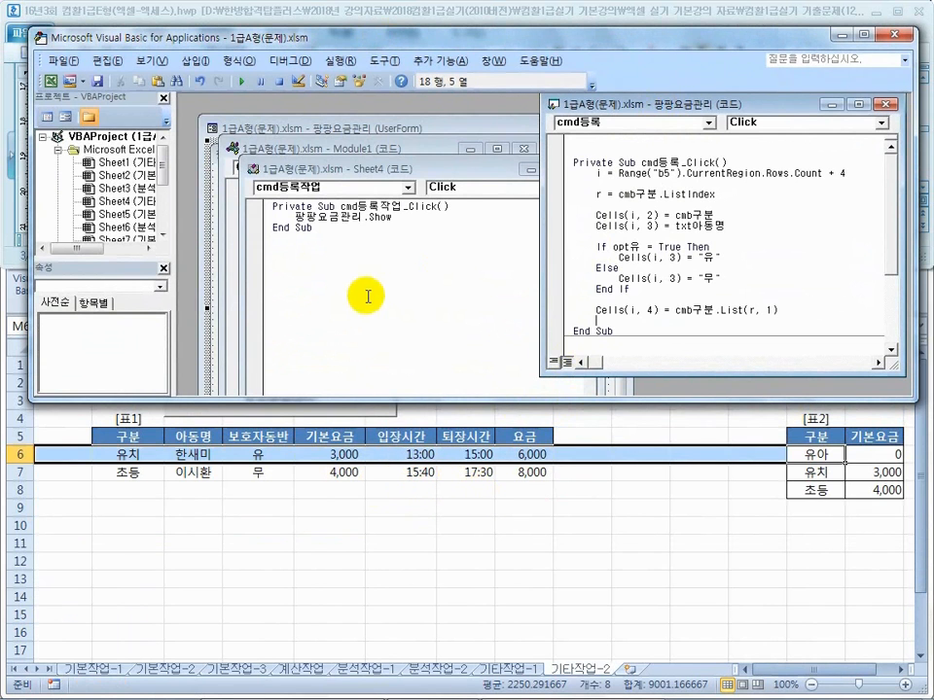
left_click(270, 147)
left_click(386, 136)
left_click(374, 319)
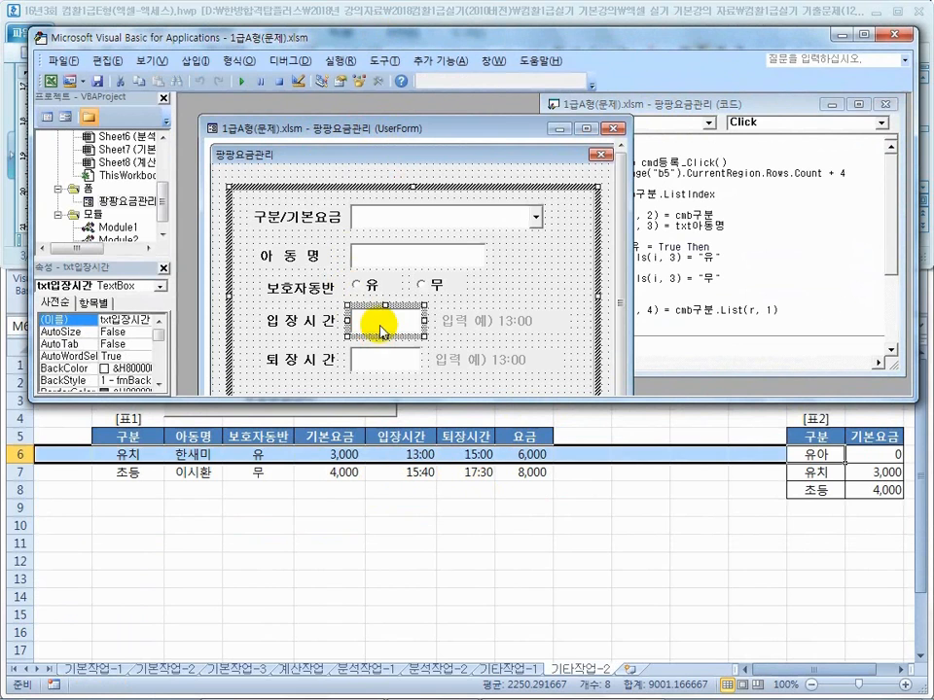
left_click(102, 321)
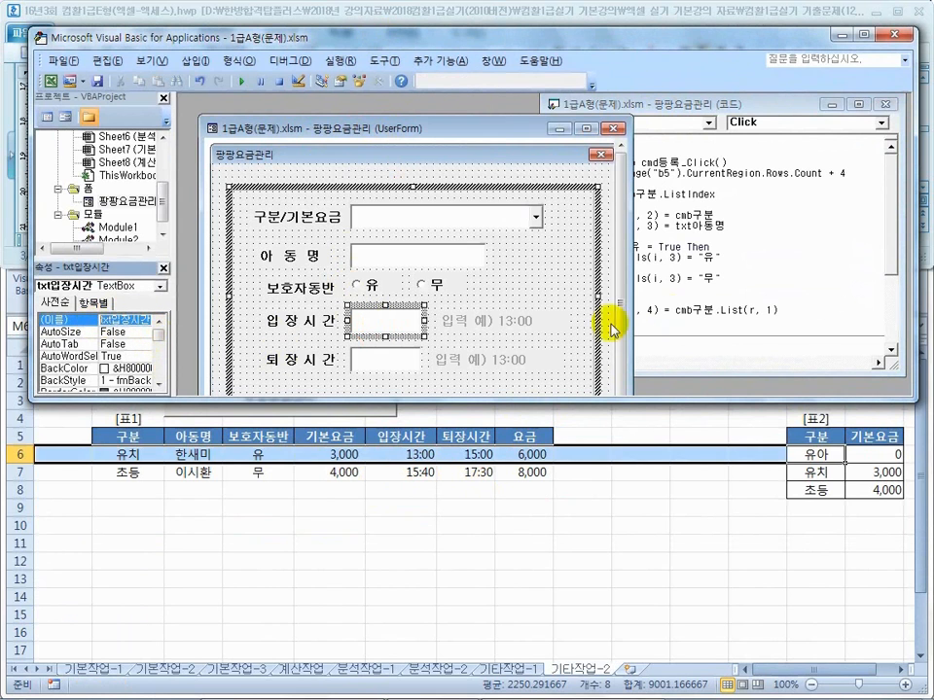
- Assign txt입장시간 to Cells(i, 5) below the 기본요금 statement, reusing the copied Cells expression
left_click(725, 294)
left_click(782, 311)
key("Return")
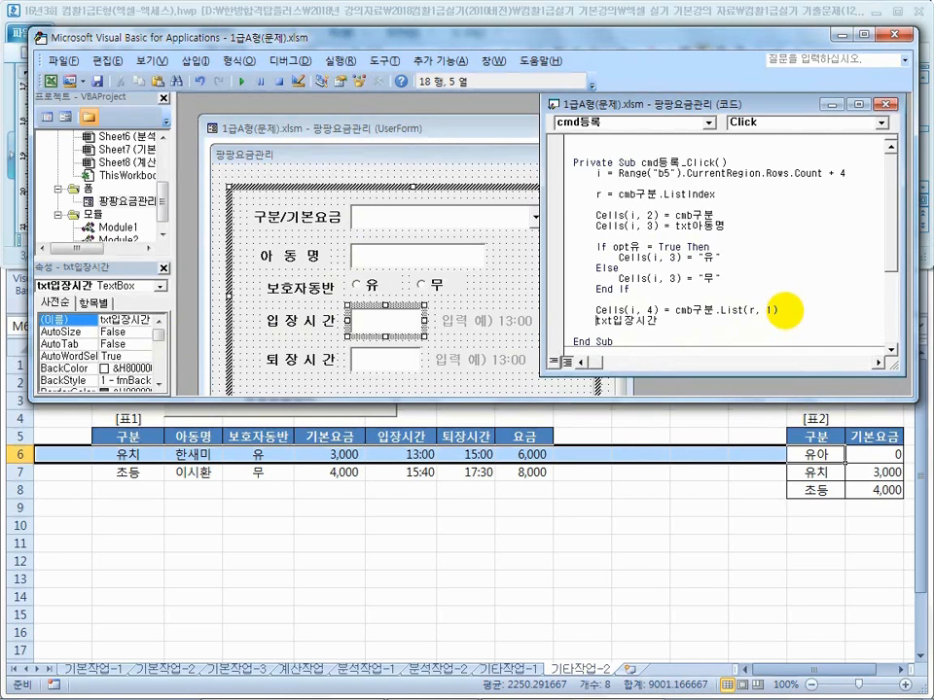
left_click_drag(678, 311, 599, 312)
key("ctrl+c")
left_click(595, 321)
key("ctrl+v")
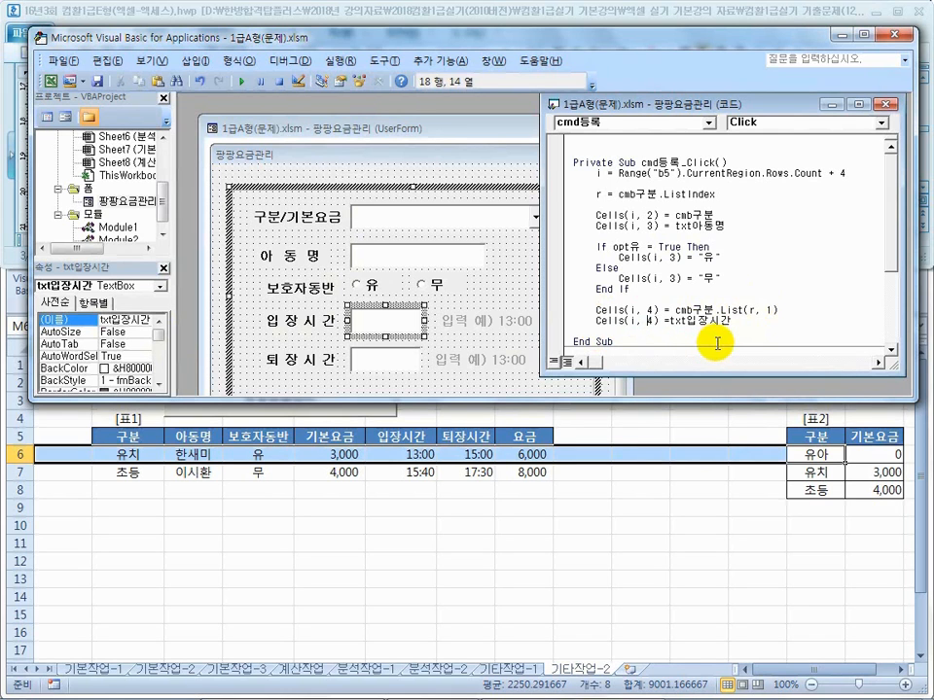
- Duplicate the Cells(i, 5) statement and turn the copy into Cells(i, 6) = txt퇴장시간, using the name of the form's 퇴장시간 box
key("shift+Home")
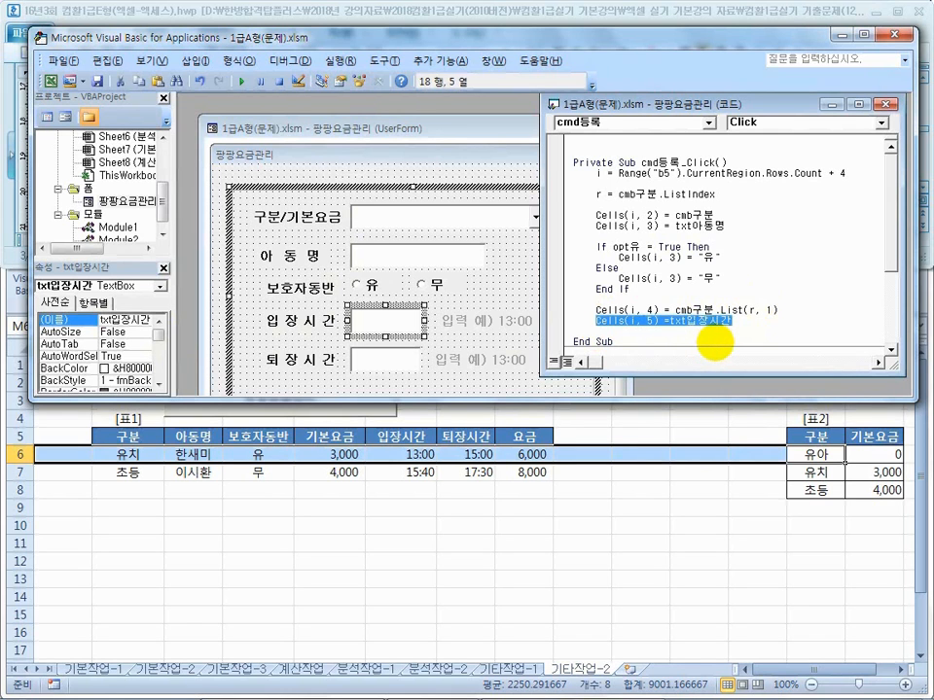
key("End")
key("Return")
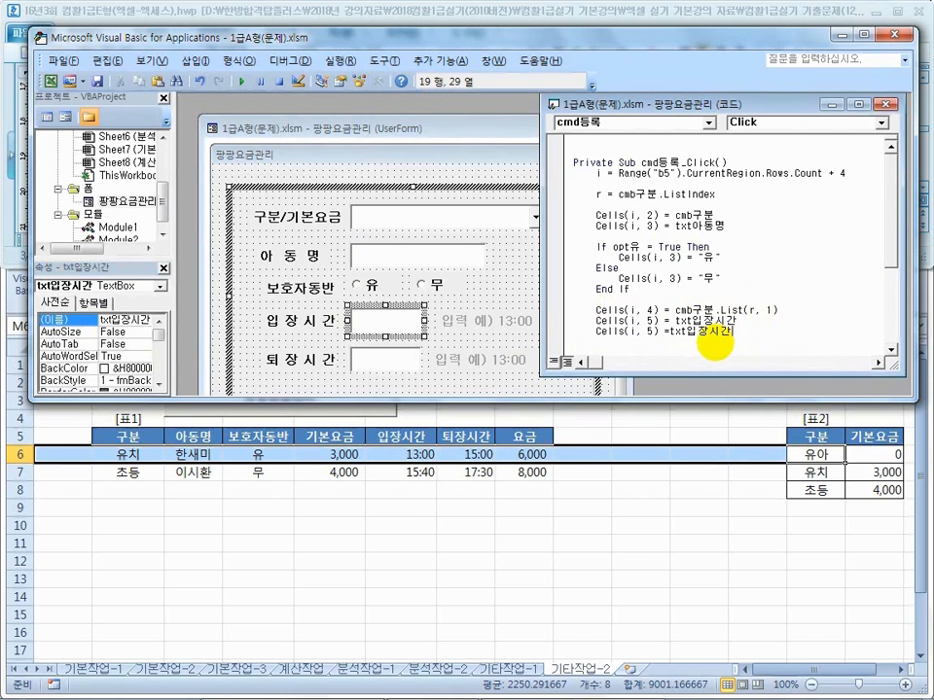
left_click(675, 332)
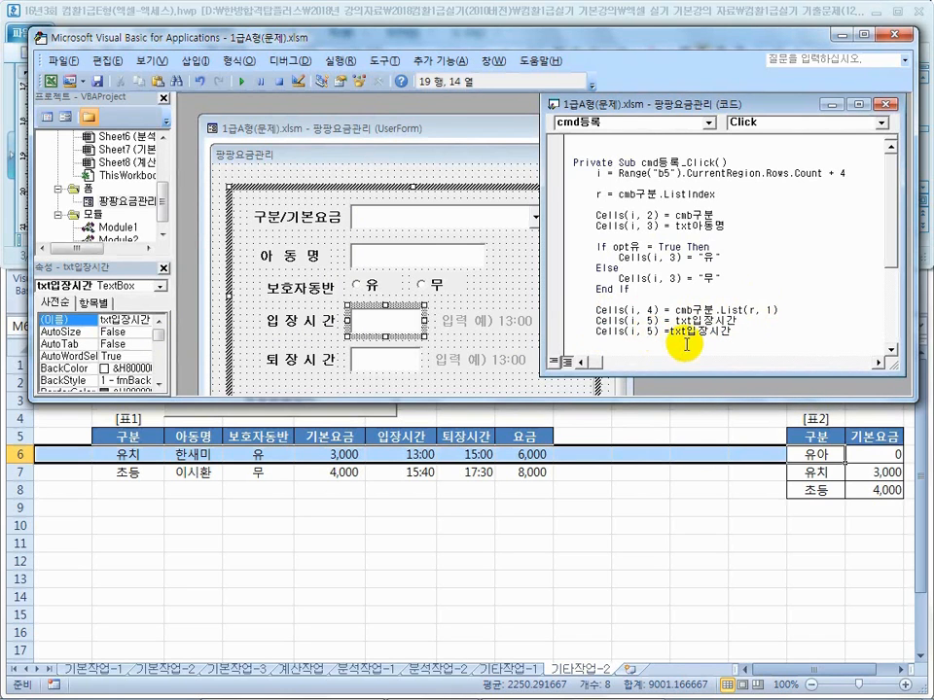
left_click(381, 364)
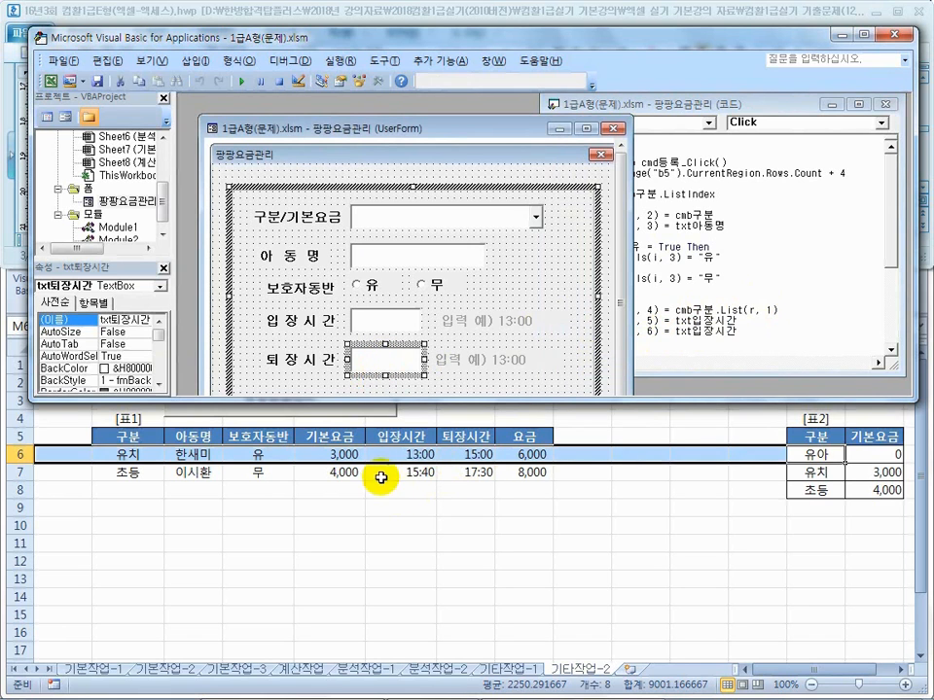
left_click_drag(155, 321, 105, 321)
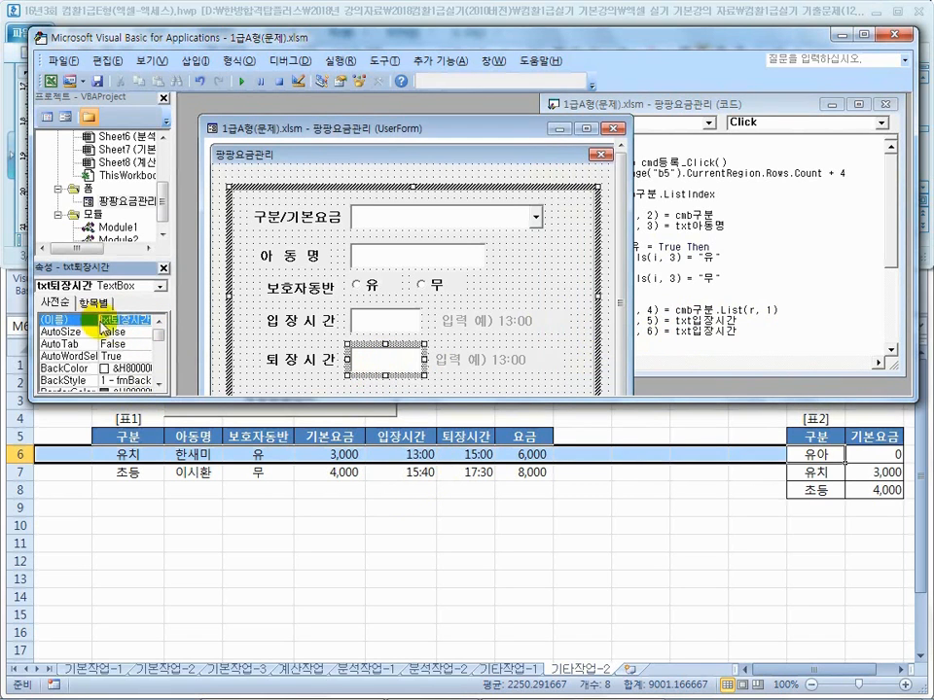
left_click(763, 327)
left_click_drag(763, 327, 671, 337)
key("ctrl+v")
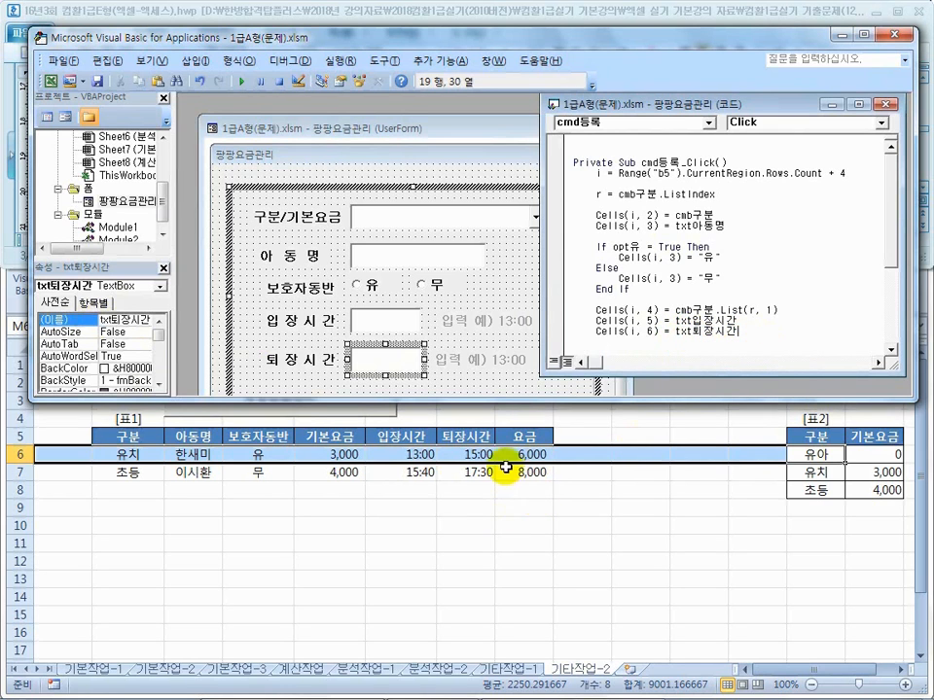
- Start one more assignment under the txt퇴장시간 statement by copying "Cells(i, 6) =" onto the next line
left_click(604, 335)
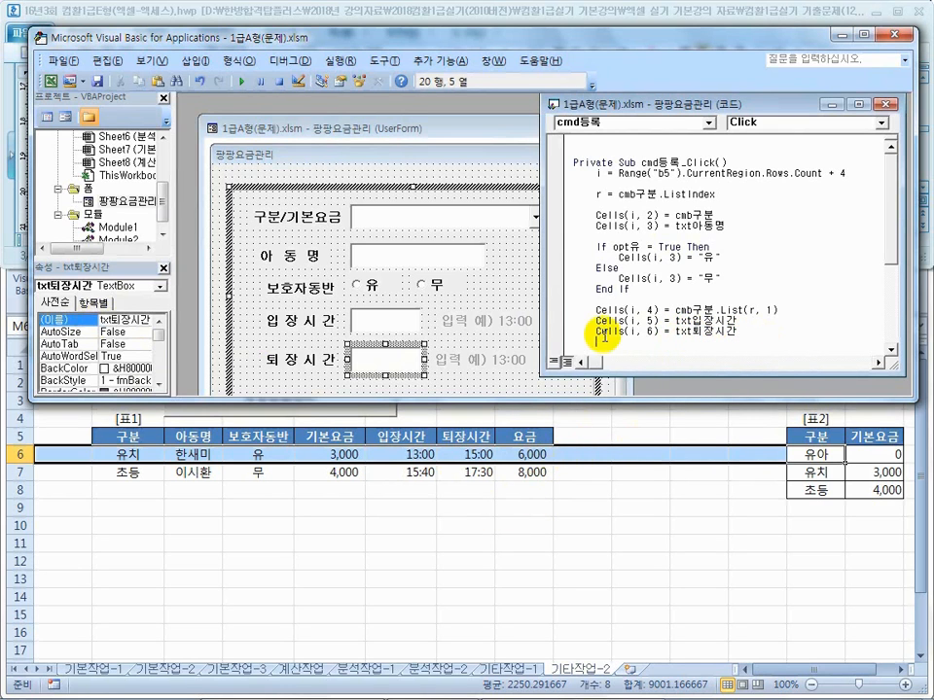
left_click_drag(597, 333, 644, 334)
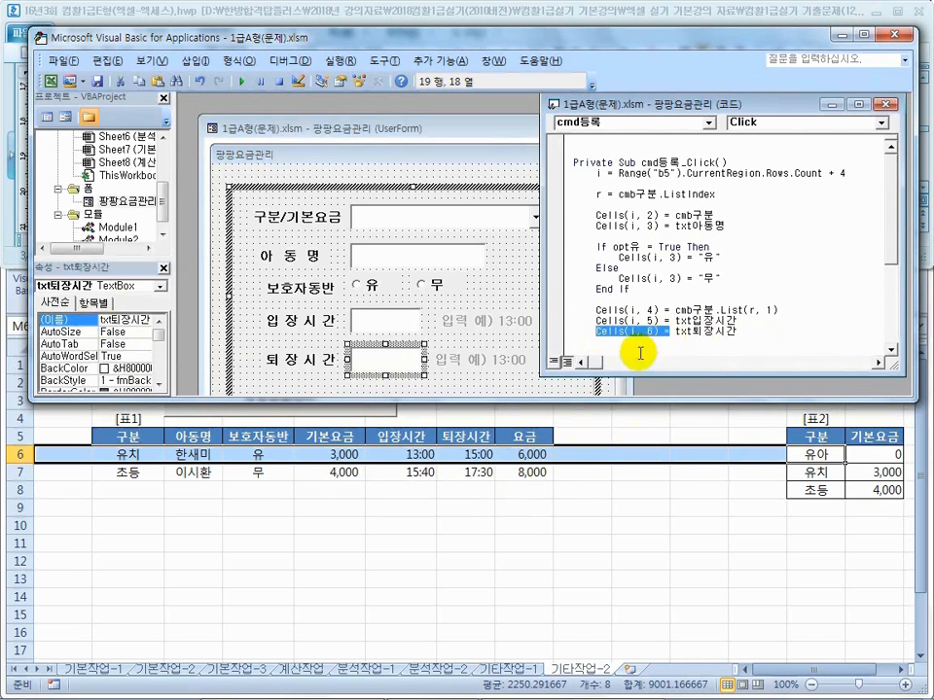
left_click(673, 361)
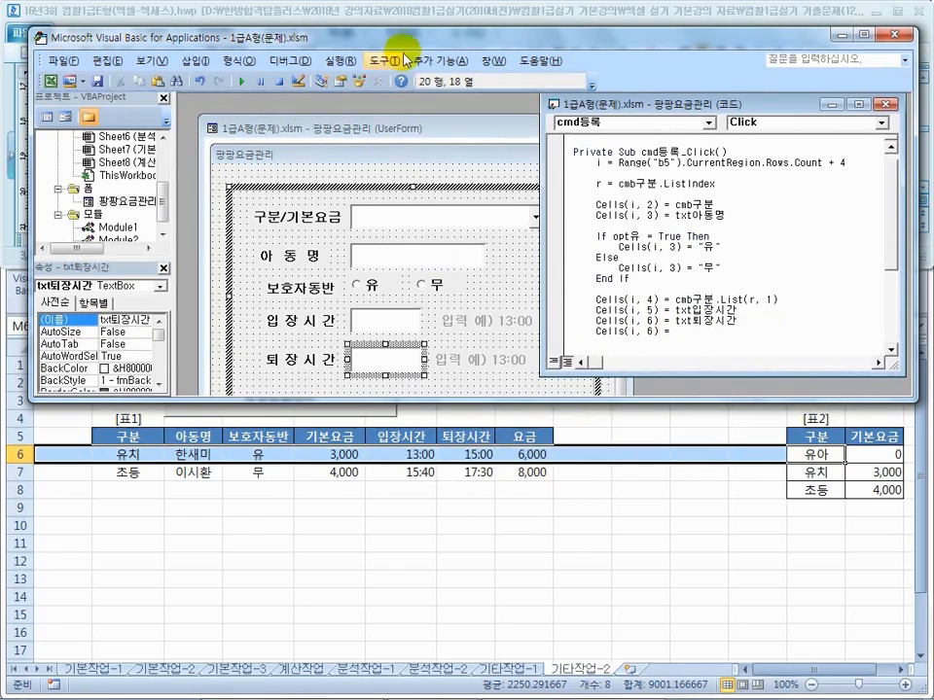
- Check the exam's 요금 formula and enter hour(txt퇴장시간) as the first term of the new assignment
left_click_drag(418, 37, 421, 290)
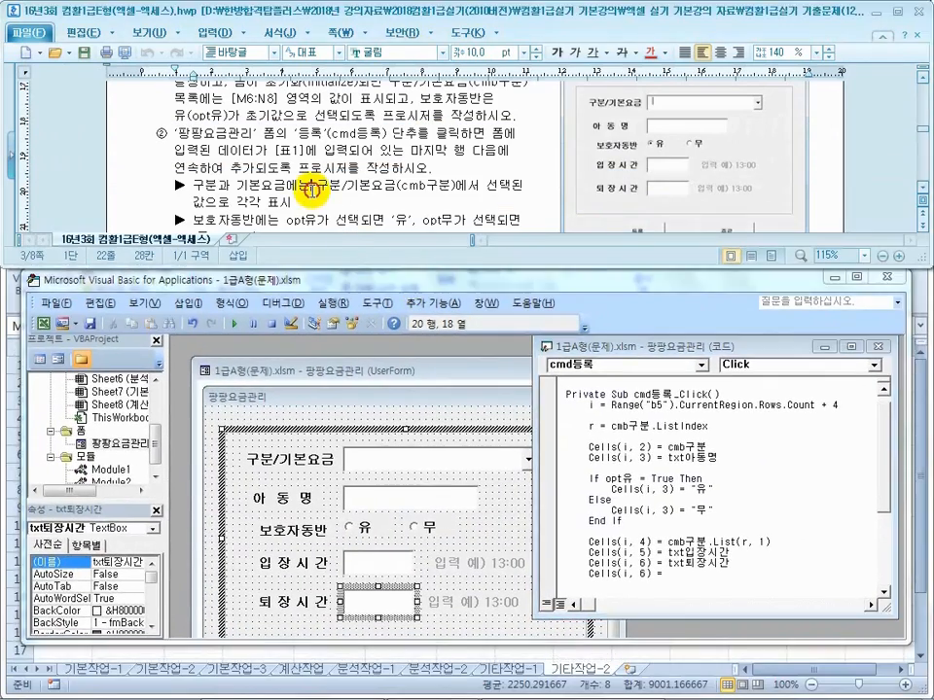
scroll(313, 188, "down", 2)
left_click_drag(244, 200, 268, 203)
left_click(410, 202)
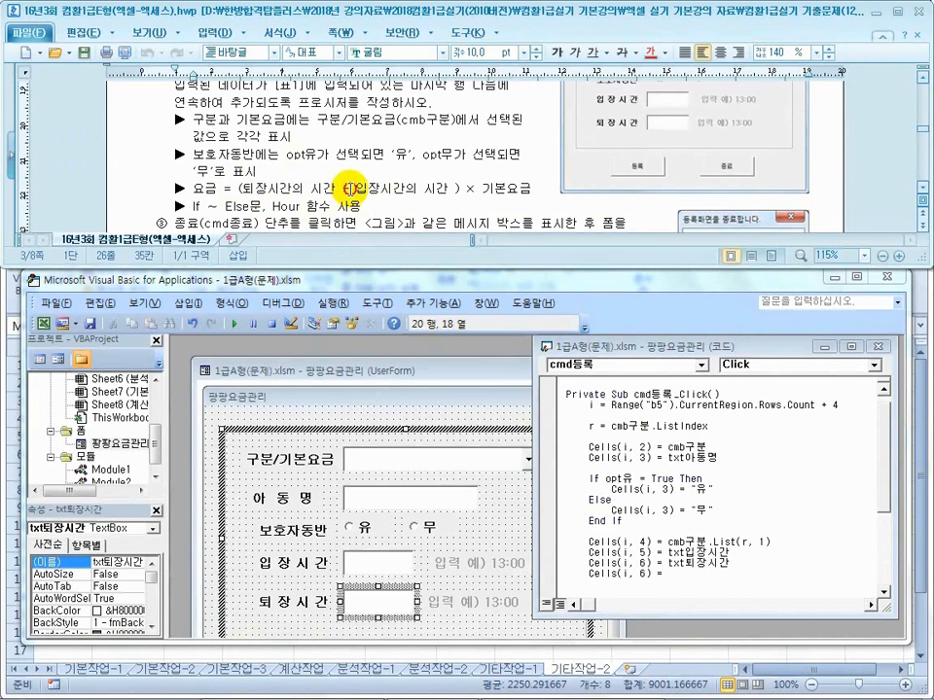
left_click(408, 188)
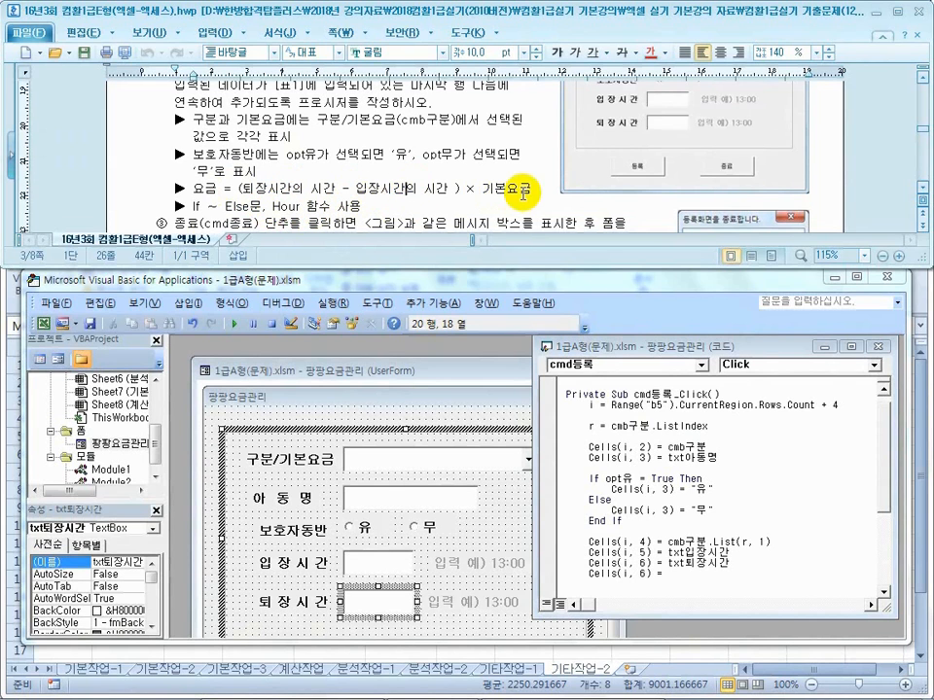
left_click(689, 577)
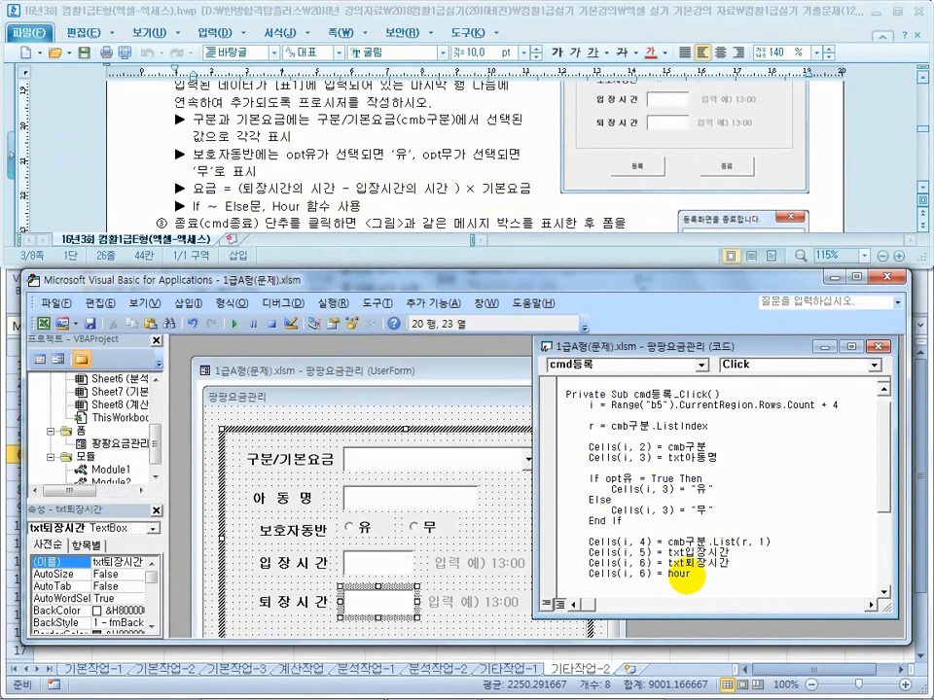
left_click(732, 556)
left_click(465, 418)
left_click_drag(740, 561, 666, 564)
key("ctrl+c")
left_click(693, 574)
key("ctrl+v")
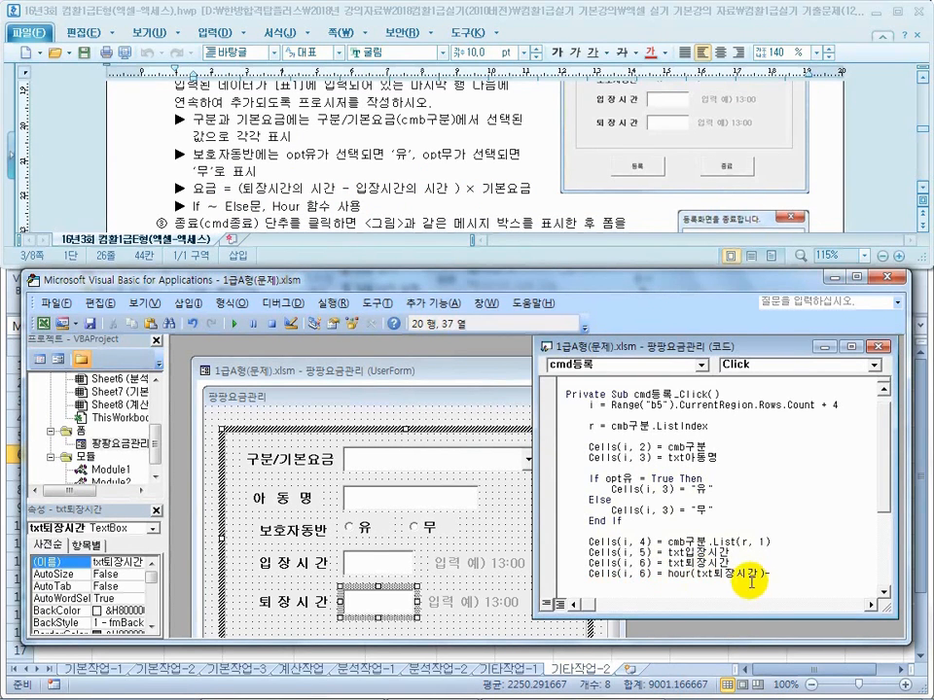
- Subtract hour(txt입장시간) in the 요금 assignment by copying the first hour term and changing its text box name
left_click_drag(668, 574, 761, 575)
key("ctrl+c")
left_click(788, 573)
type("-")
key("ctrl+v")
left_click_drag(540, 523, 432, 520)
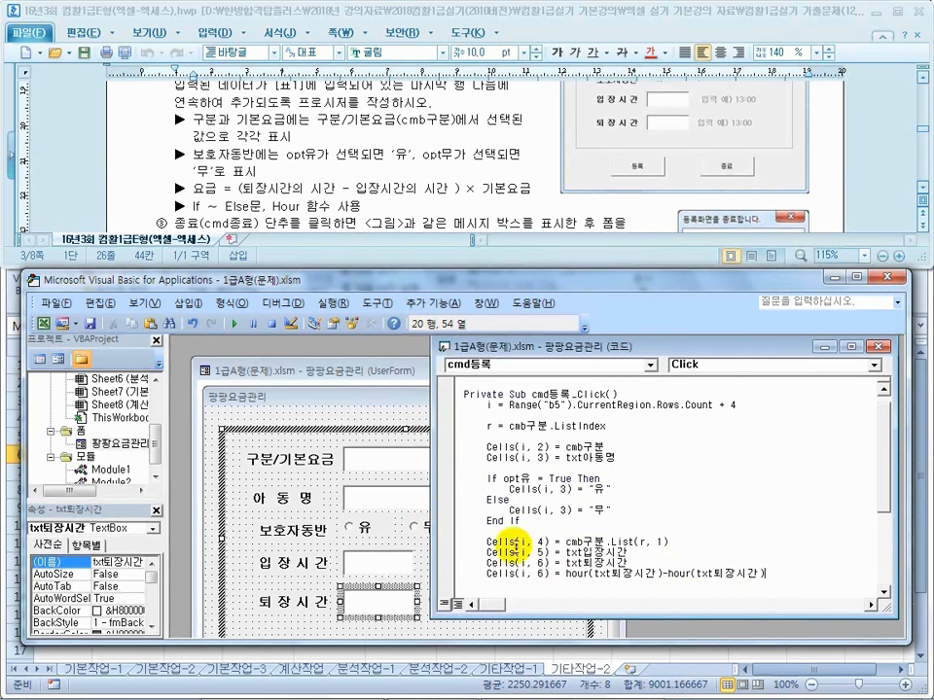
left_click(707, 573)
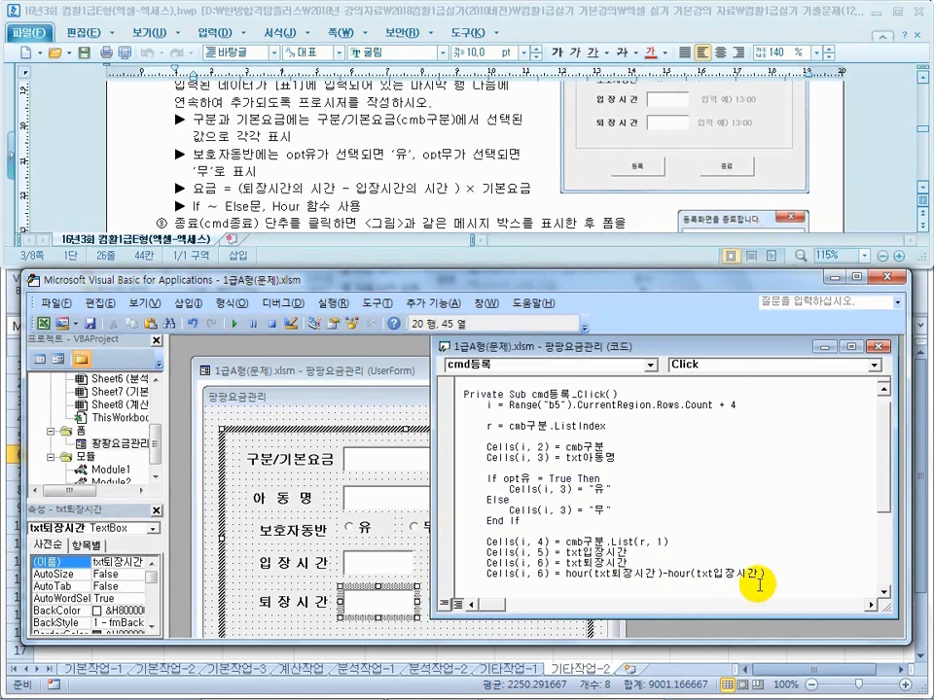
- Enclose the hour difference in parentheses and append a multiplication sign
left_click(568, 575)
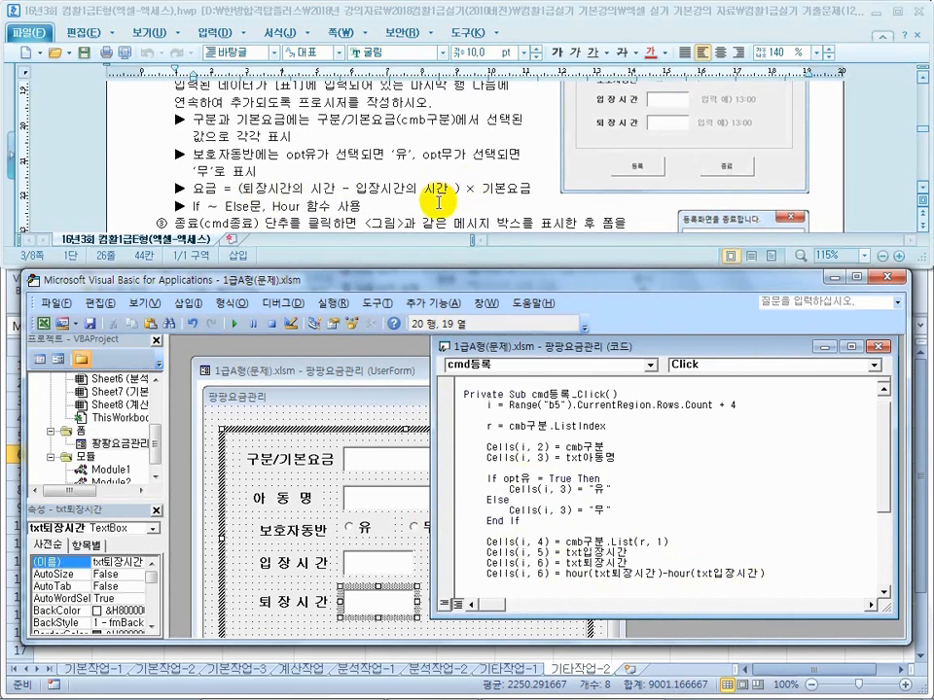
type("(")
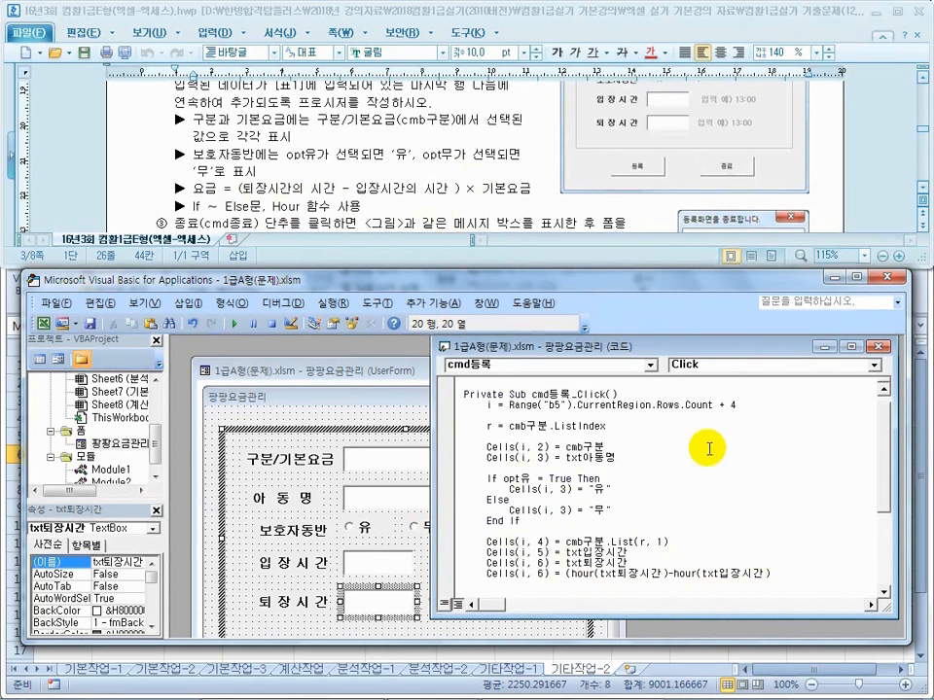
left_click(790, 574)
type(")*")
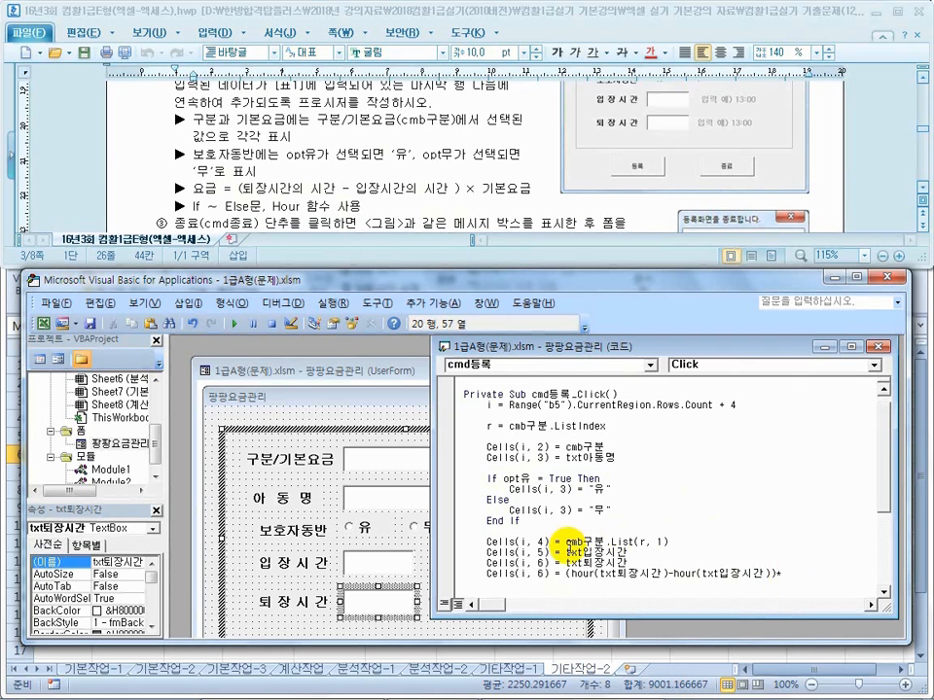
- Copy Cells(i, 4) from the 기본요금 statement as the multiplier that completes the 요금 expression
left_click(550, 542)
left_click(446, 412)
left_click_drag(548, 541, 490, 545)
key("ctrl+c")
left_click(789, 573)
key("ctrl+v")
type(")")
left_click(724, 604)
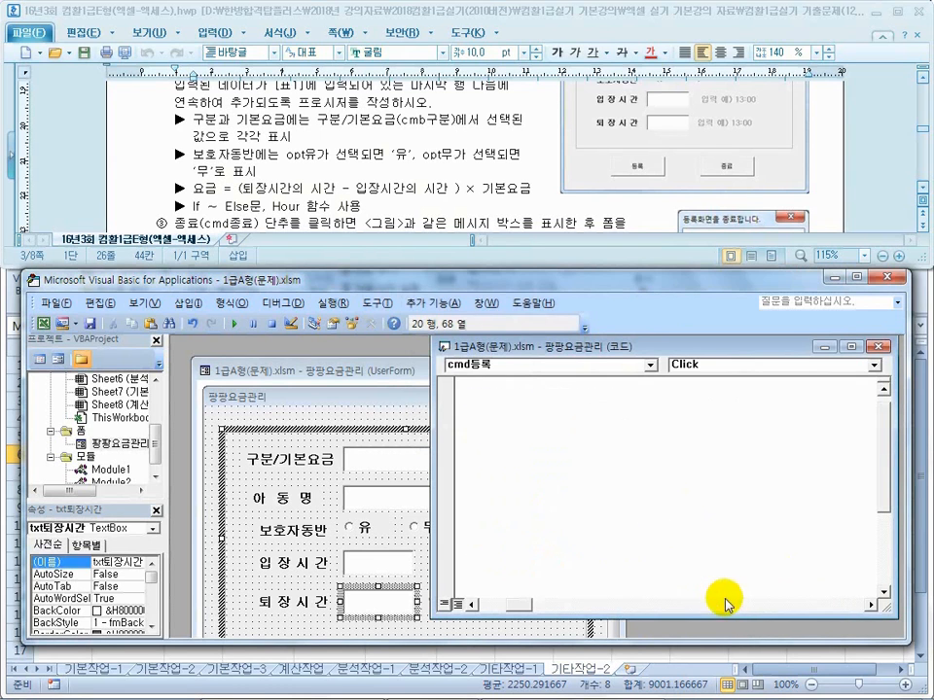
left_click_drag(523, 606, 474, 601)
left_click(570, 575)
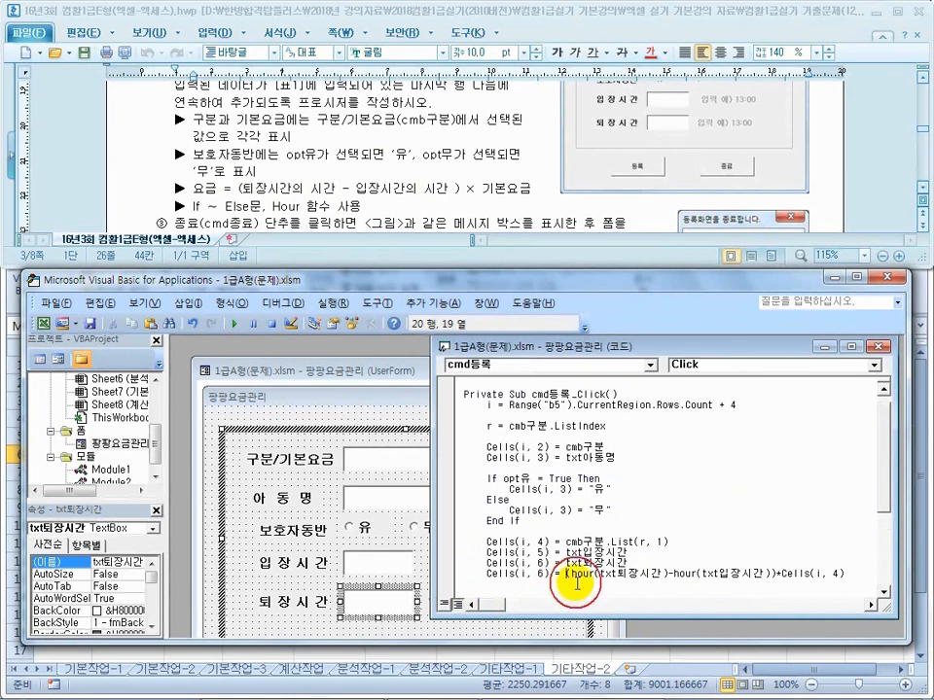
scroll(575, 584, "down", 1)
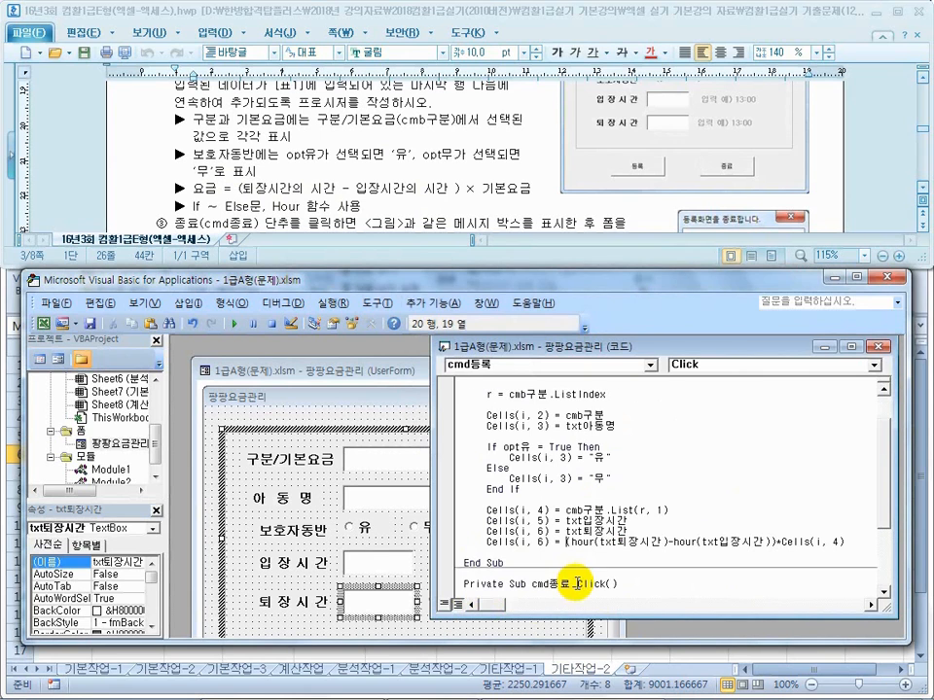
- Test the 팡팡요금관리 form by registering a 초등 record with a child's name, 유, 입장시간 10:00 and 퇴장시간 15:00
left_click(888, 281)
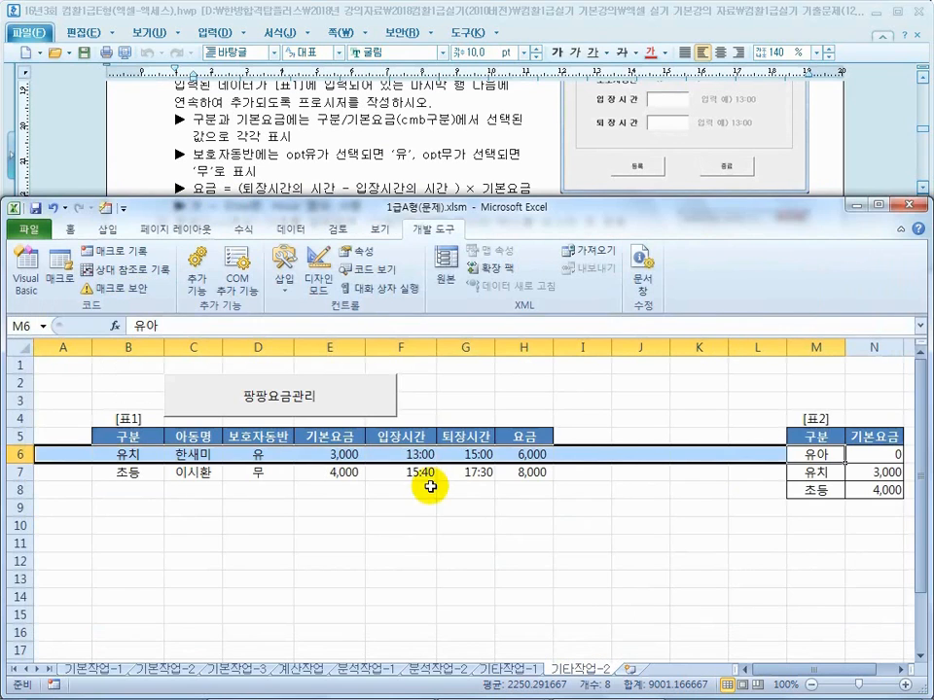
left_click(328, 421)
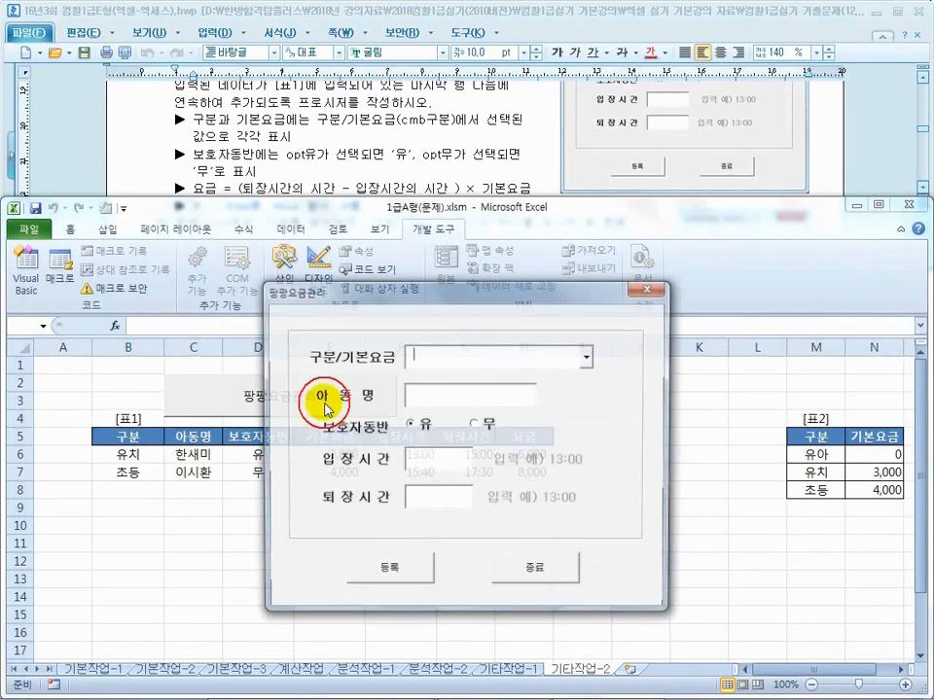
left_click(588, 357)
left_click(497, 415)
left_click_drag(477, 289, 630, 207)
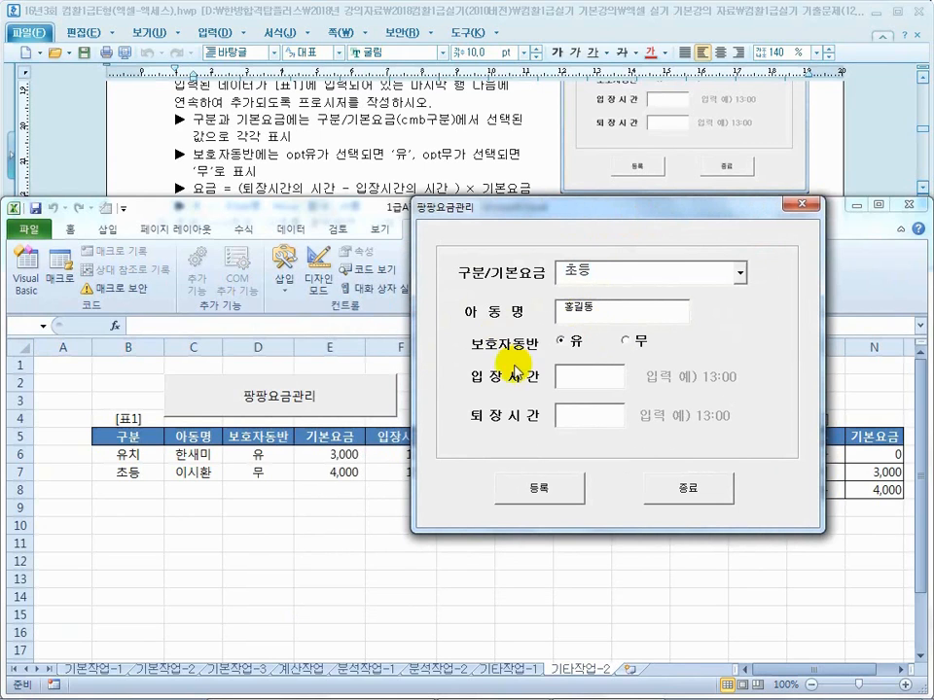
left_click(572, 381)
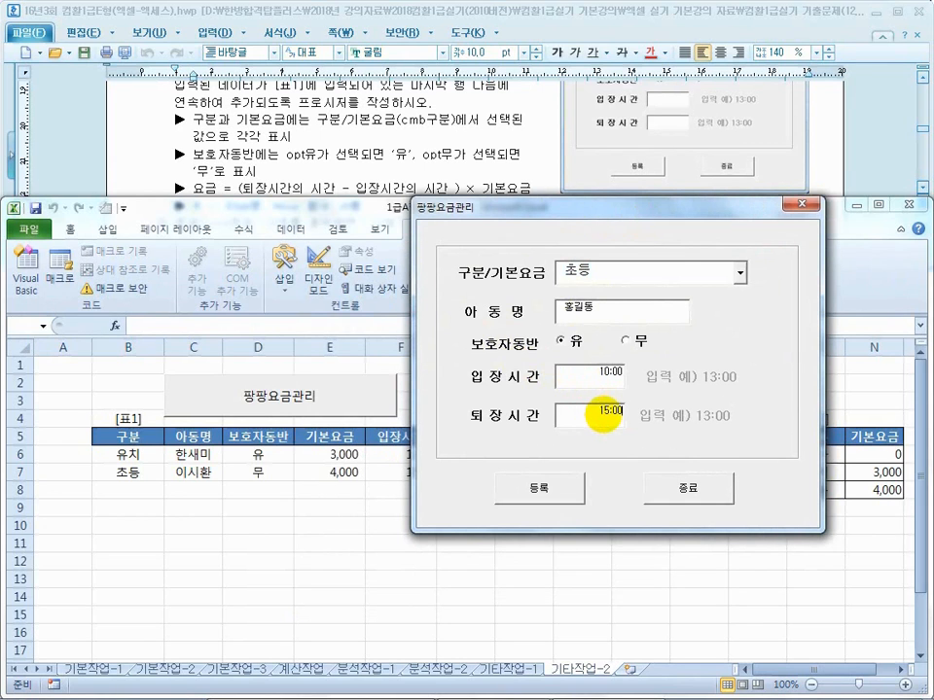
left_click(541, 488)
left_click_drag(572, 207, 721, 169)
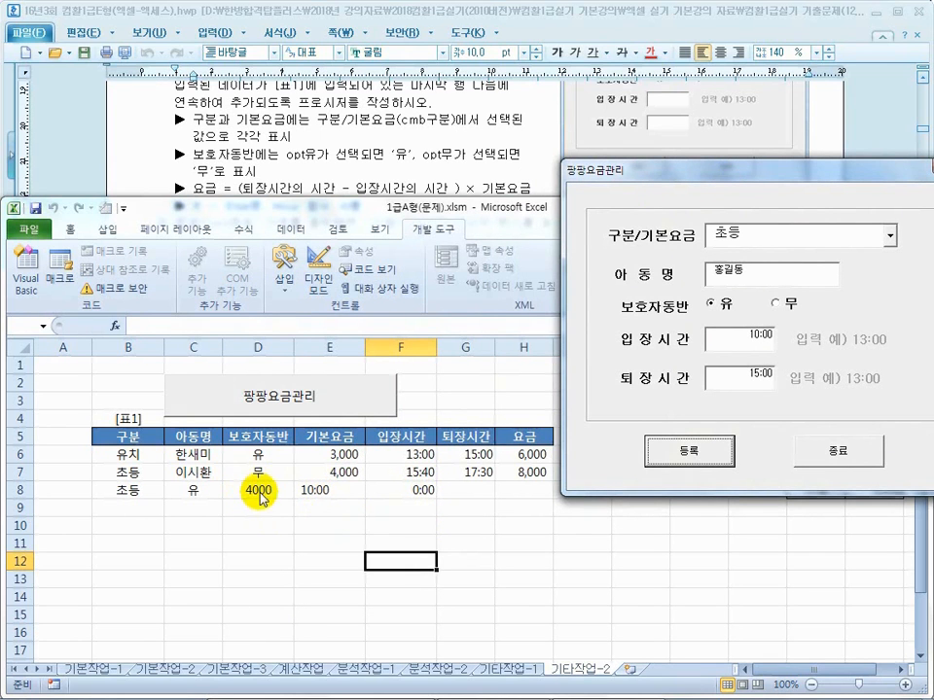
- End the 팡팡요금관리 form, accept its closing message and reopen the VBA code from the sheet's button in design mode
left_click(828, 454)
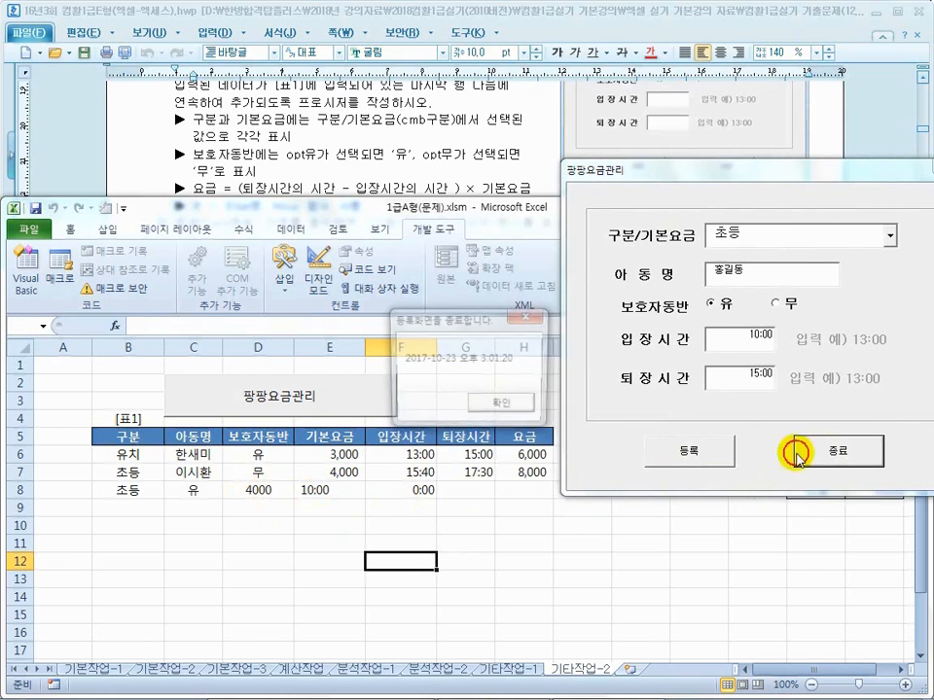
left_click(500, 405)
left_click(319, 265)
double_click(308, 398)
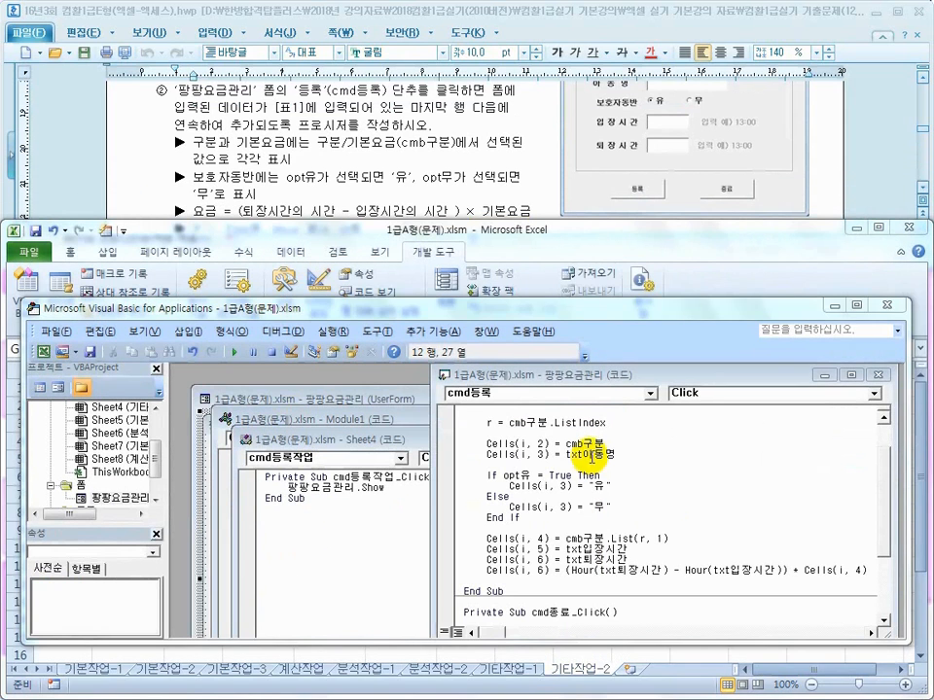
- Change the column number to 4 in both the "유" and "무" assignments of the cmd등록 If block
left_click_drag(590, 454, 571, 453)
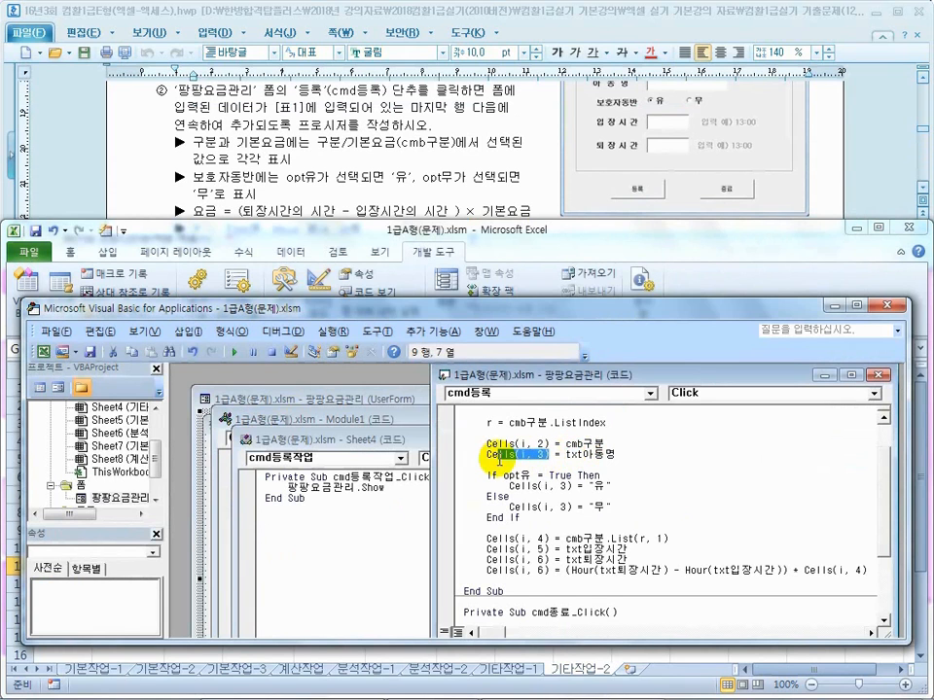
left_click(603, 487)
left_click_drag(619, 507, 534, 507)
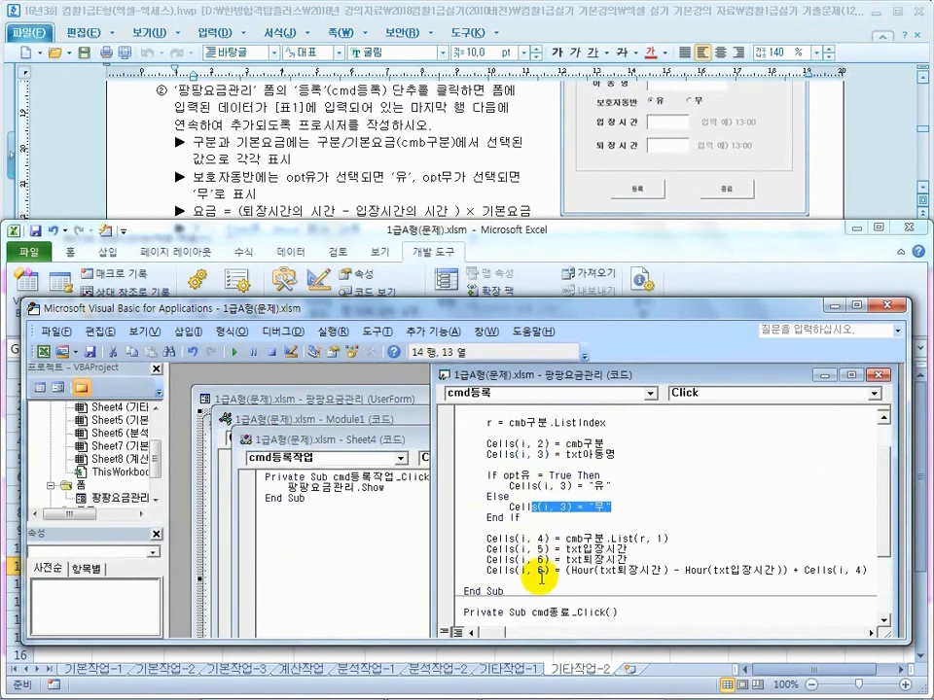
left_click_drag(550, 455, 620, 459)
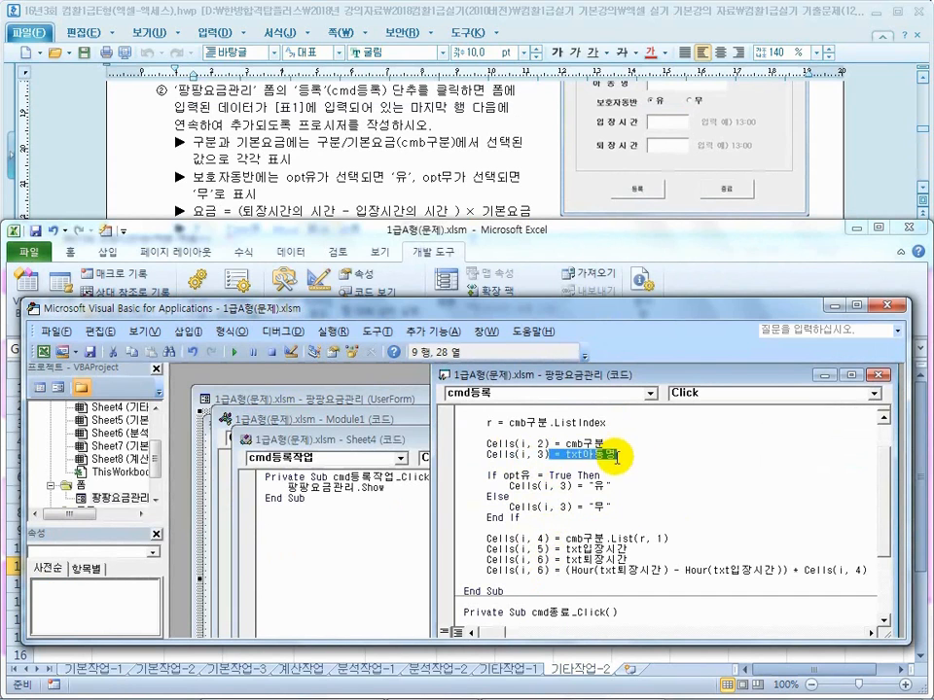
left_click_drag(561, 485, 588, 494)
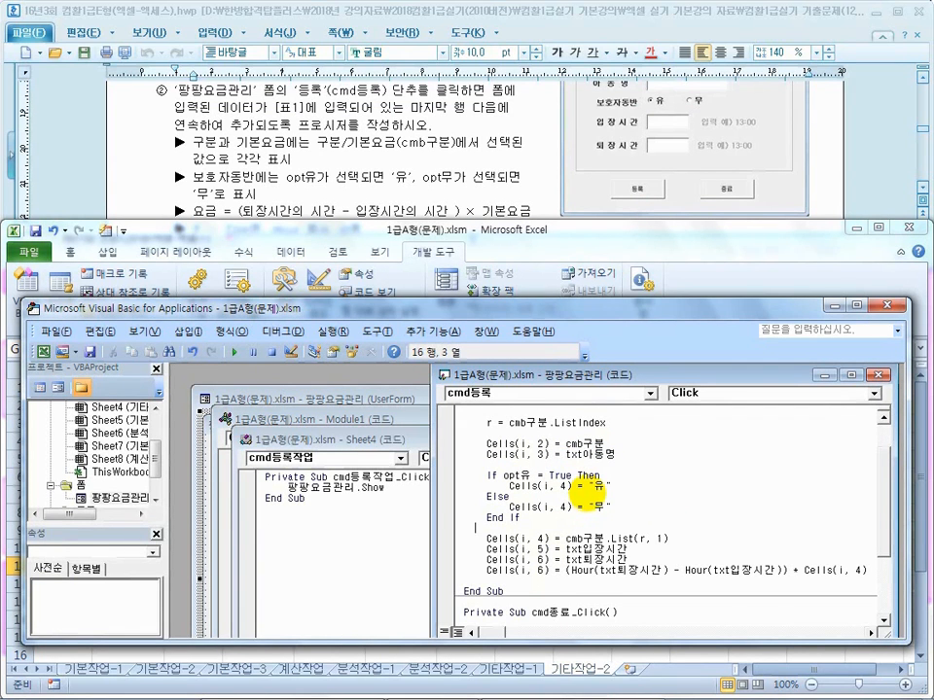
- Renumber the 기본요금, 입장시간, 퇴장시간 and 요금 assignments to columns 5, 6, 7 and 8, and point the 요금 multiplier to Cells(i, 5)
type("5")
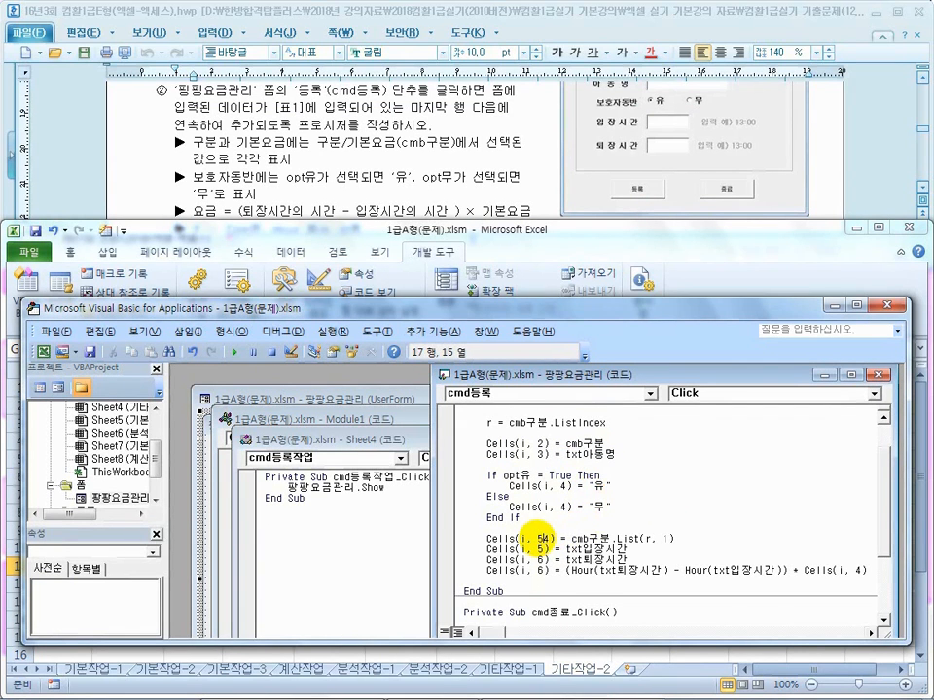
key("End")
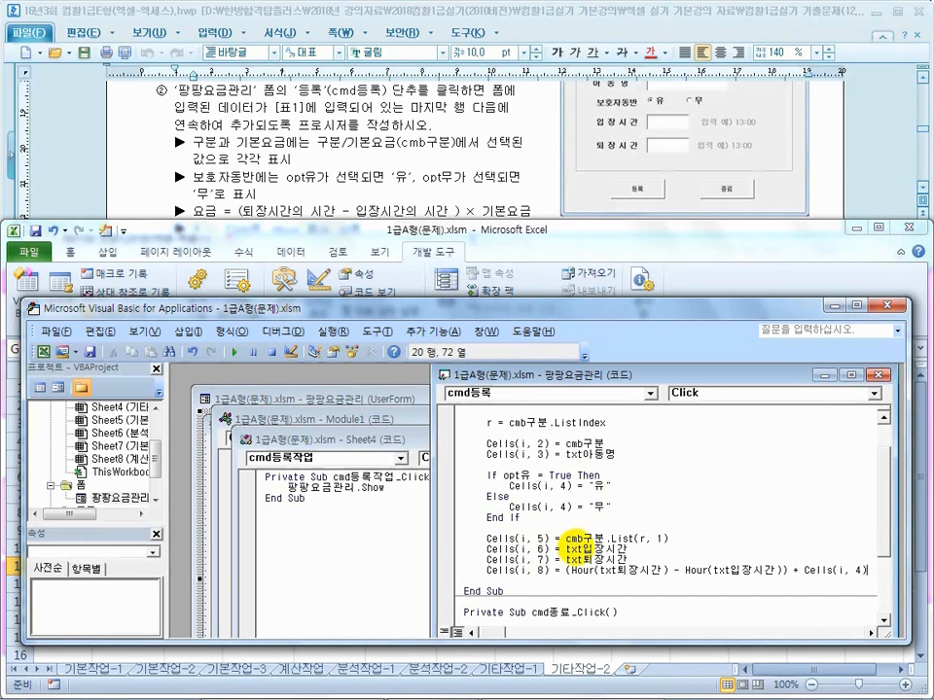
left_click_drag(865, 571, 822, 571)
left_click_drag(611, 538, 551, 538)
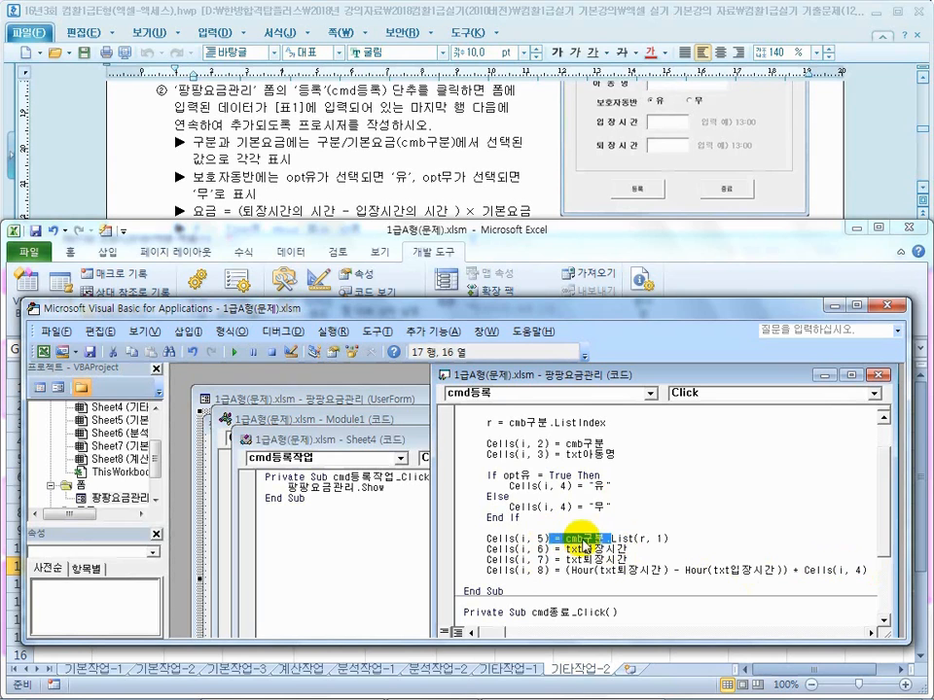
left_click(856, 572)
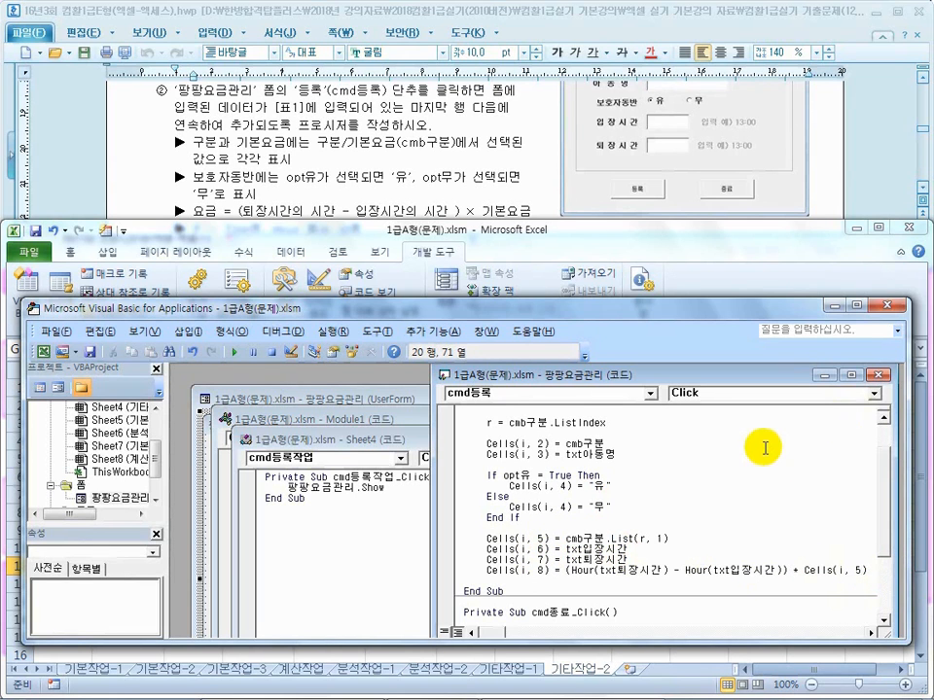
- Retest the corrected cmd등록 code by registering a 초등 child with 유, 입장시간 10:00 and 퇴장시간 15:00, keeping [표1] in view
left_click(897, 305)
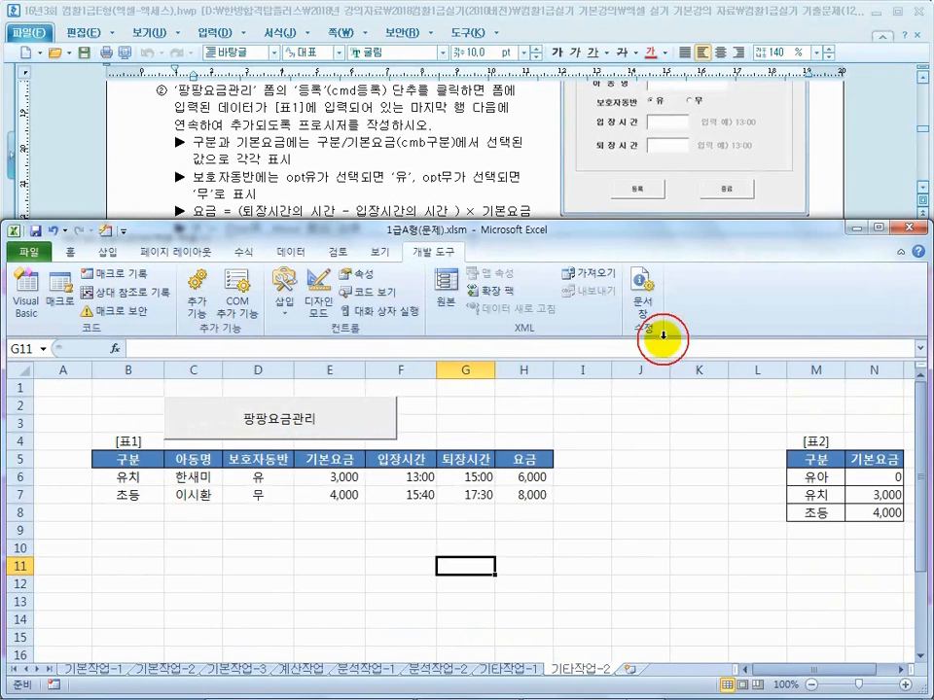
left_click(312, 420)
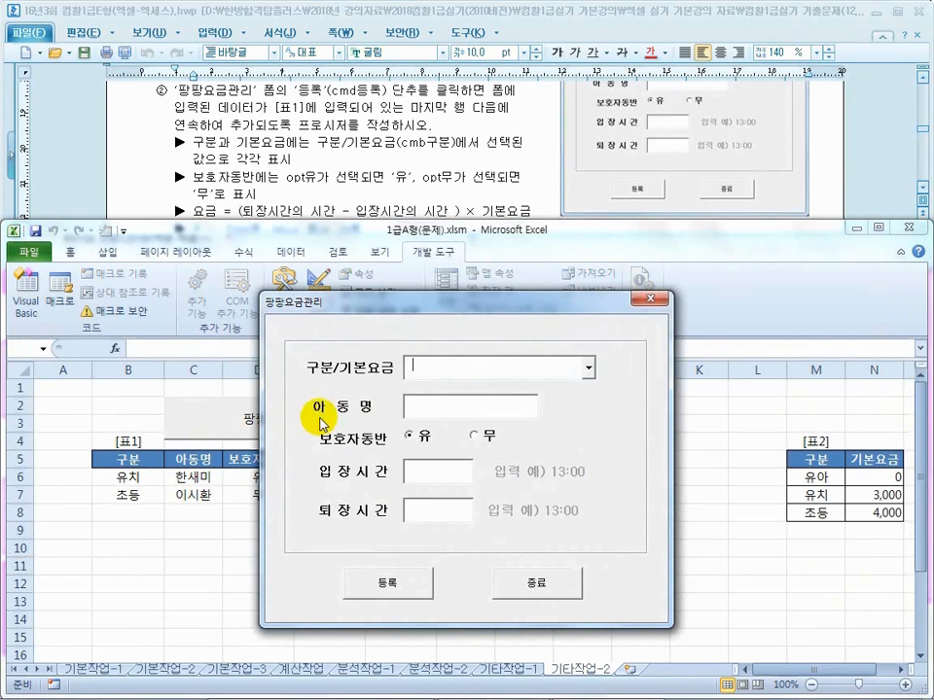
left_click(587, 370)
left_click(529, 430)
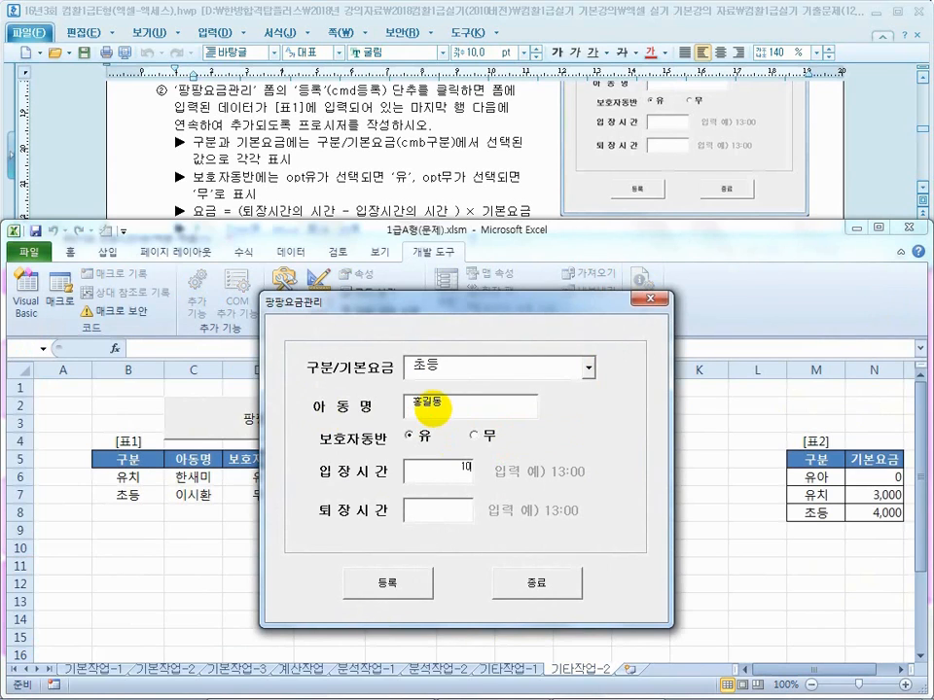
left_click(452, 513)
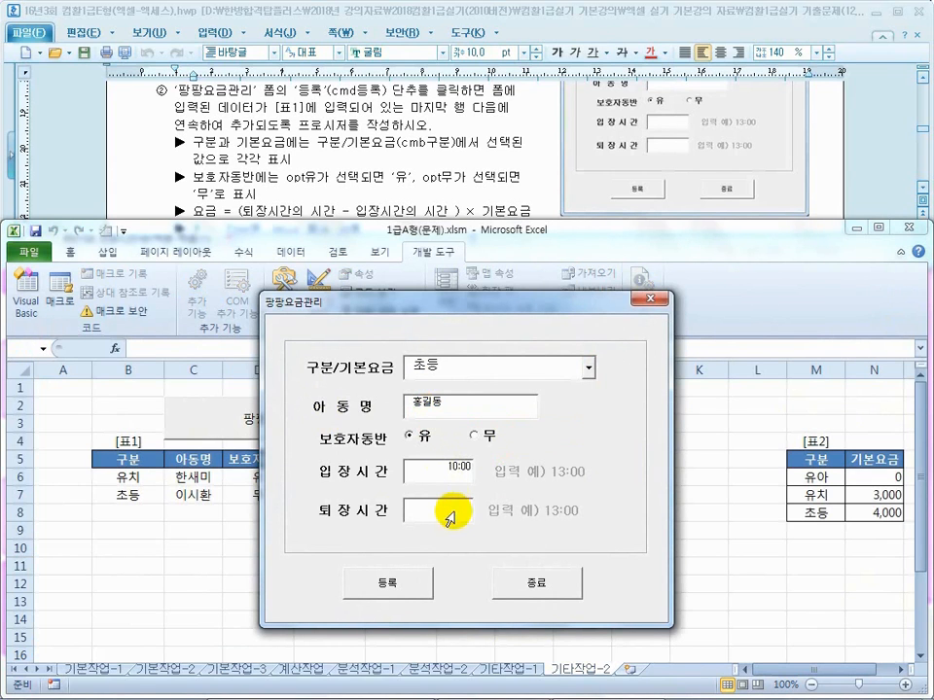
left_click(388, 583)
left_click_drag(459, 303, 655, 124)
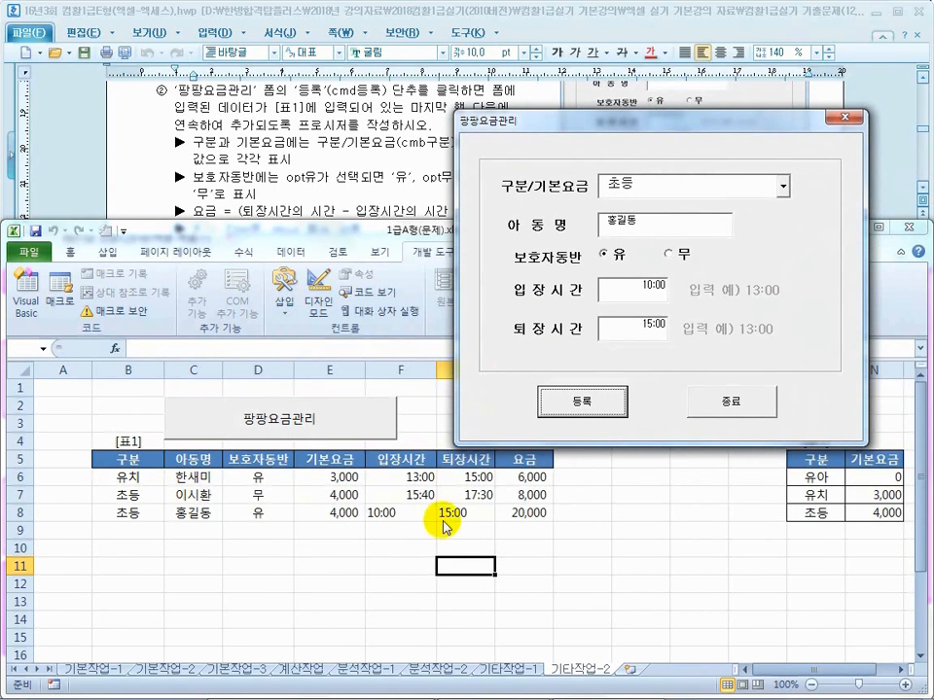
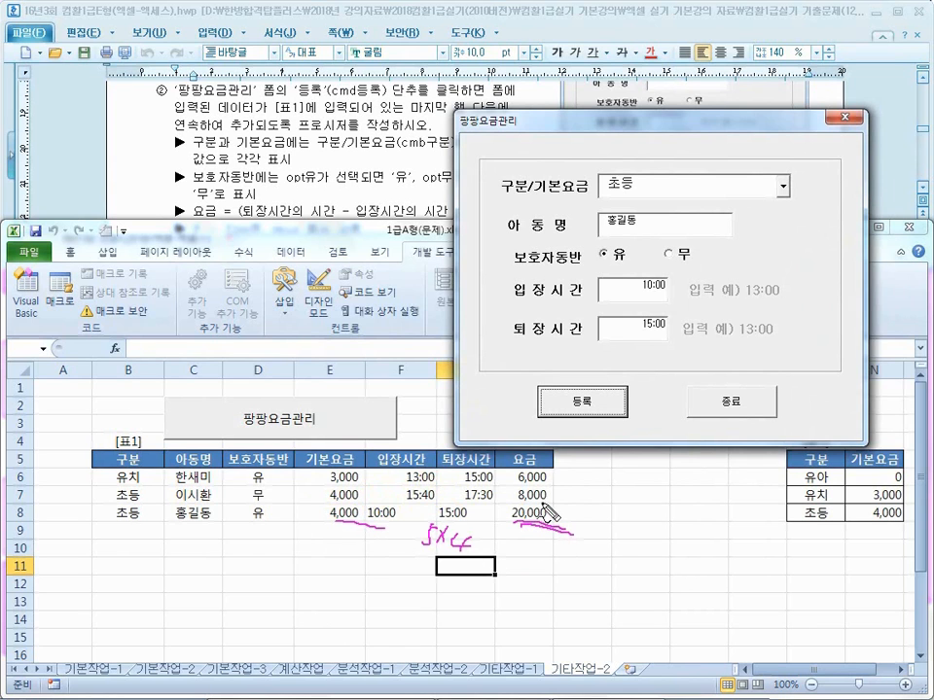
- Register two more test records with the same details, one for 유아 and one for 유치
left_click(782, 187)
left_click(711, 222)
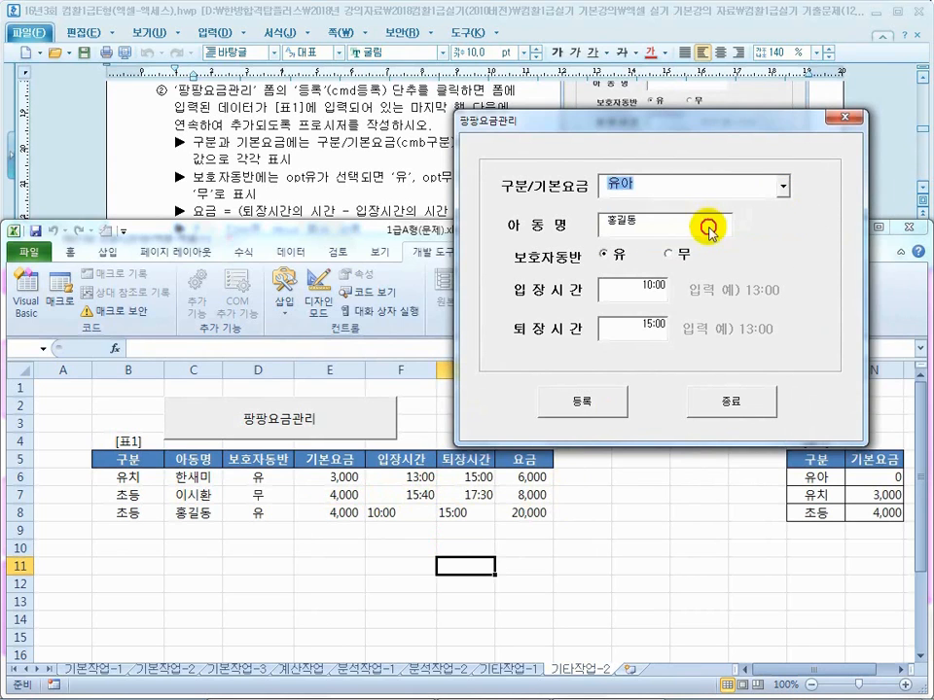
left_click(603, 403)
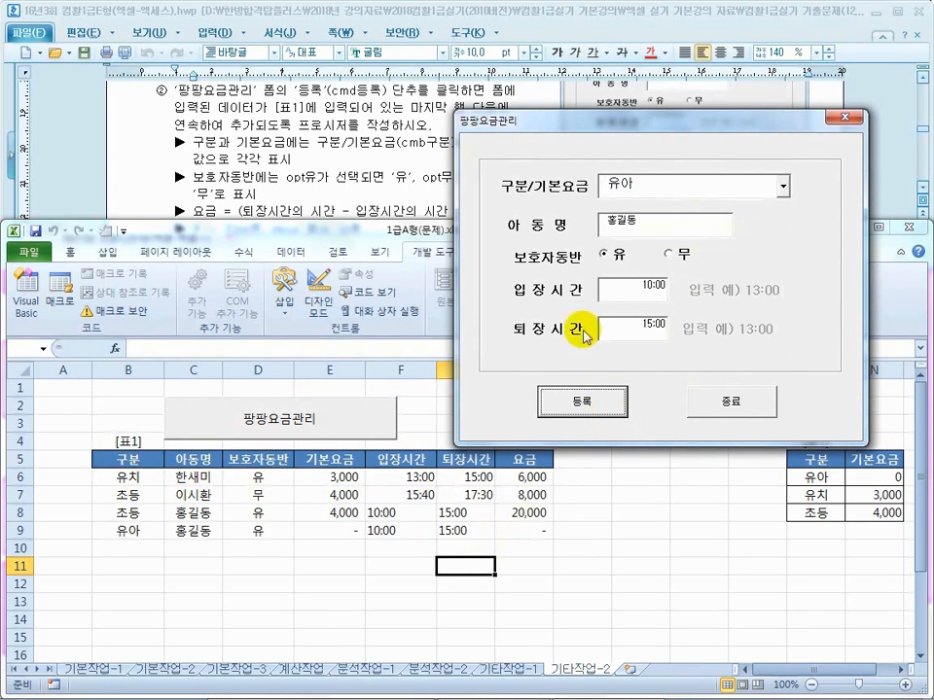
left_click(782, 187)
left_click(710, 234)
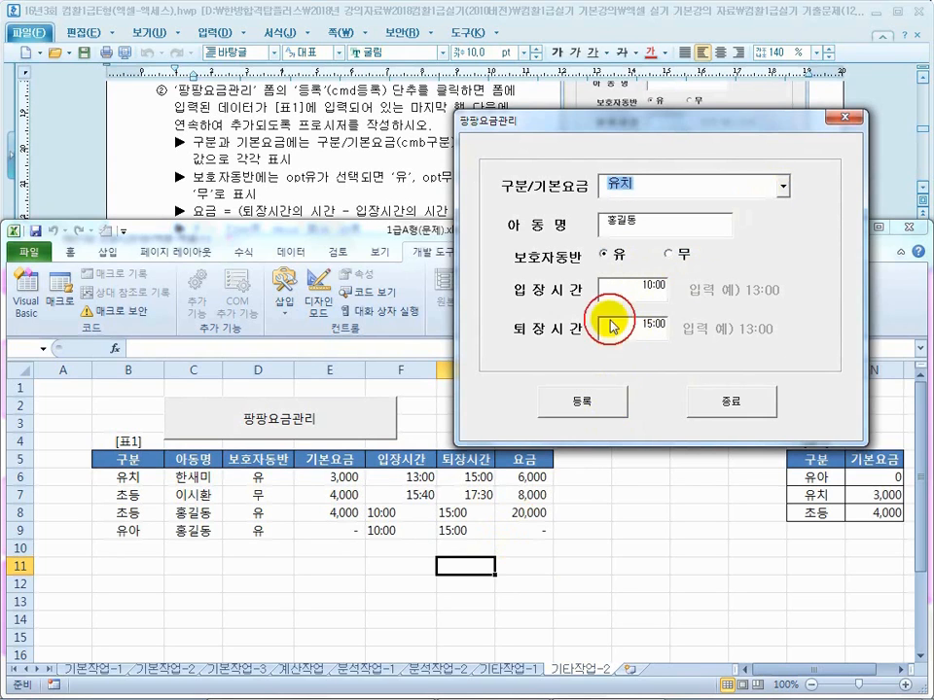
left_click(588, 399)
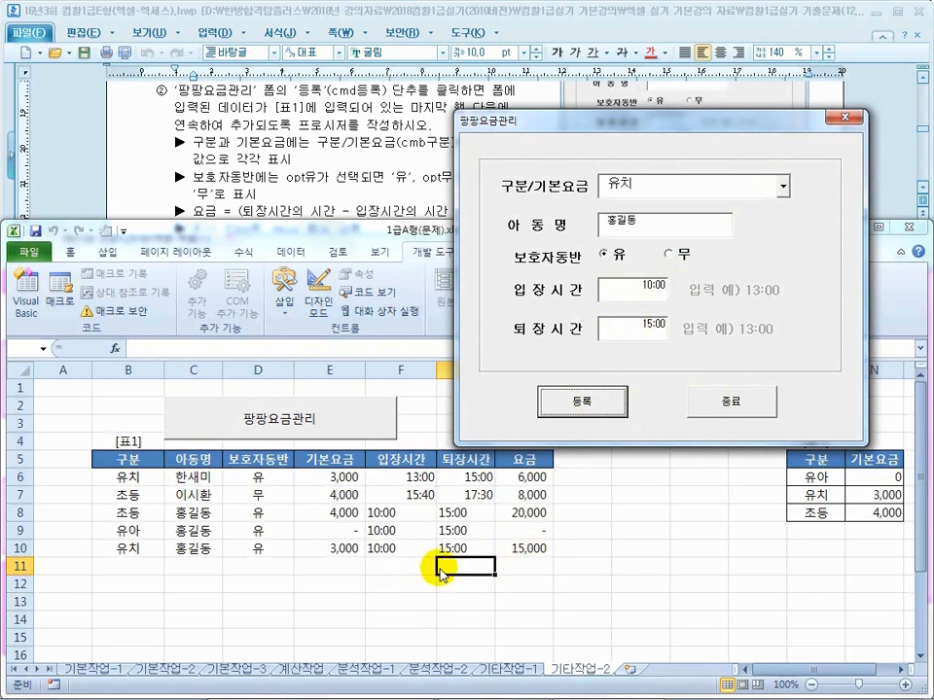
- End the form, accept its closing message and delete the test records in rows 8 to 10 of [표1]
left_click(715, 401)
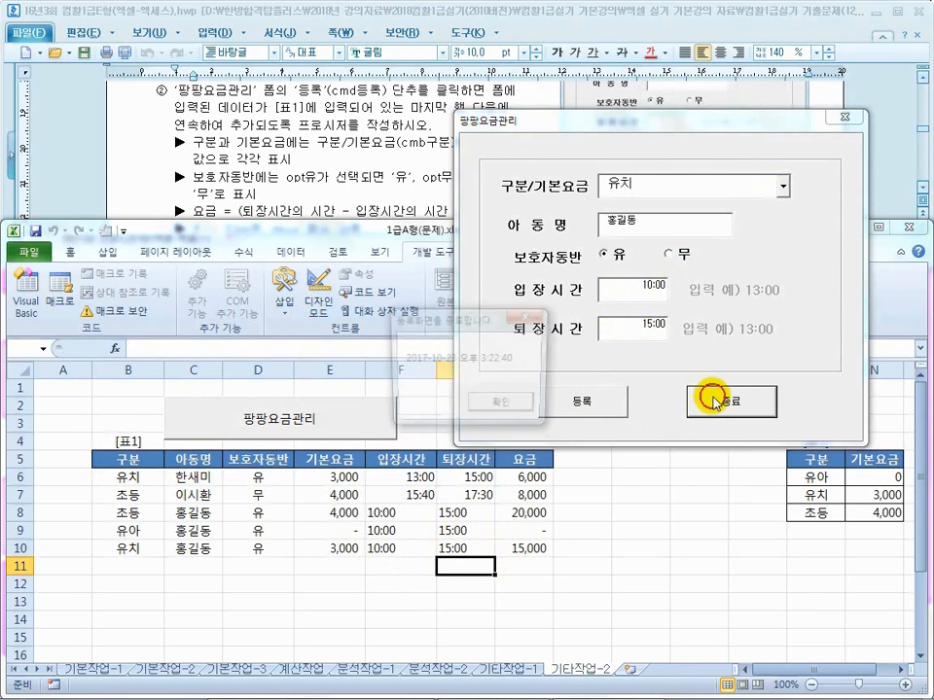
left_click(482, 407)
left_click(567, 582)
left_click_drag(129, 514, 508, 550)
key("Delete")
left_click(502, 601)
- Switch to the PowerPoint slide show and go through the solution slides to review the cmd등록_Click answer code
key("super")
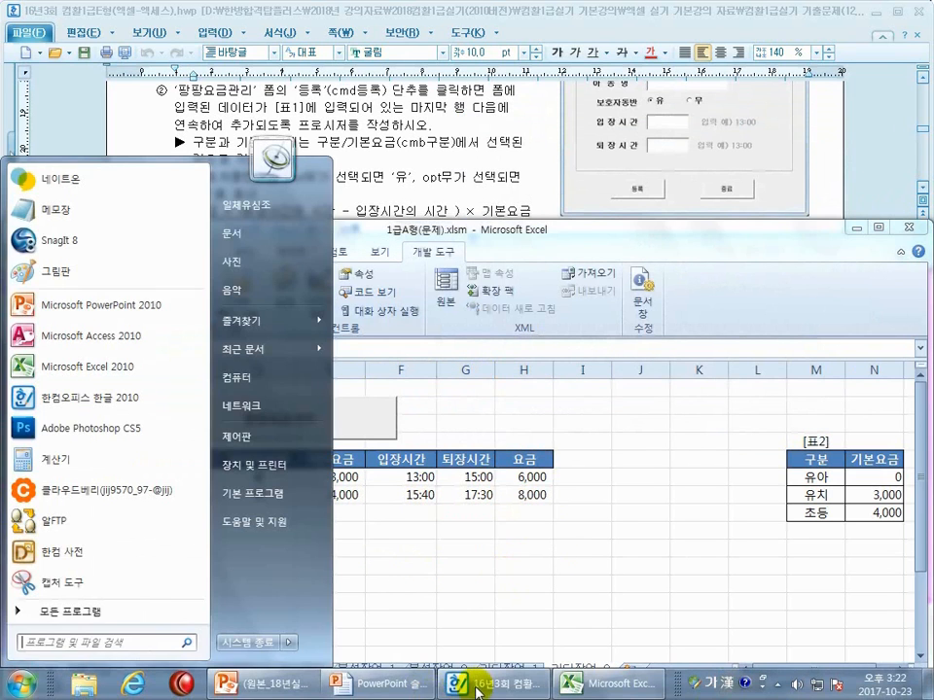
left_click(383, 687)
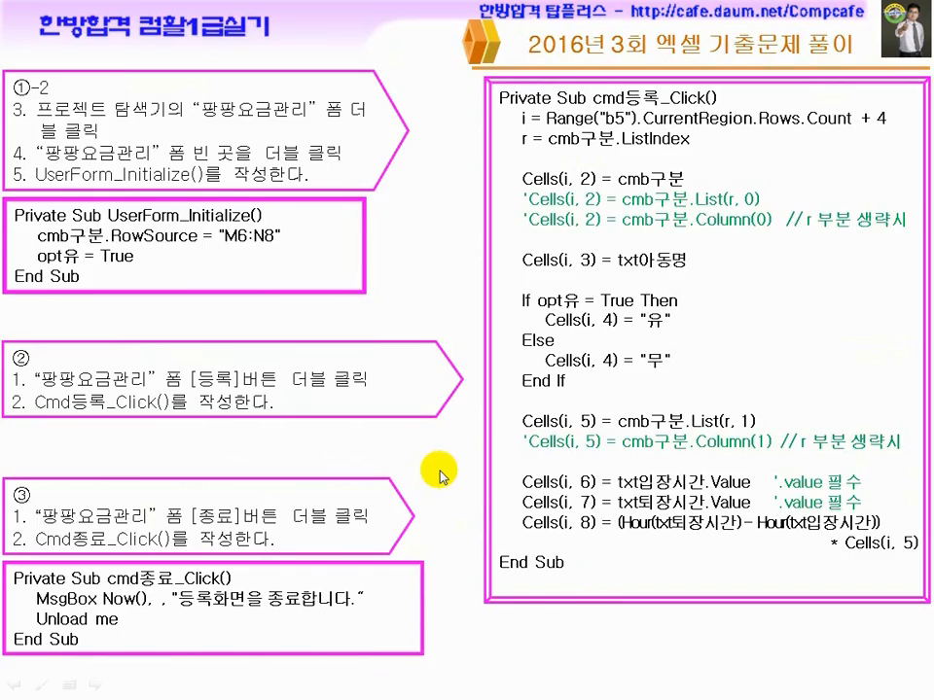
scroll(440, 474, "up", 3)
scroll(440, 474, "up", 2)
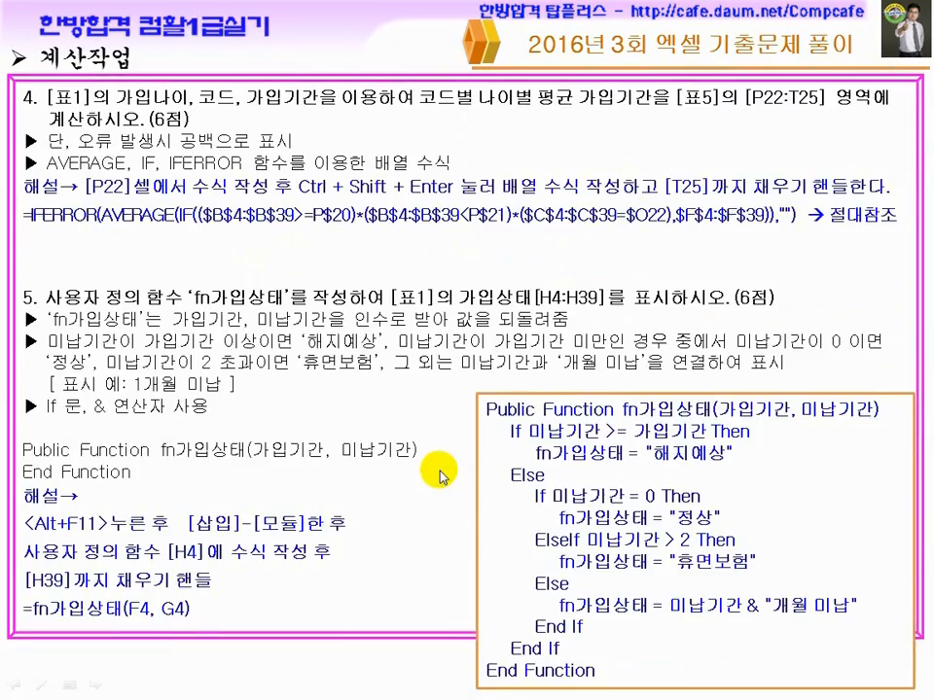
left_click(439, 470)
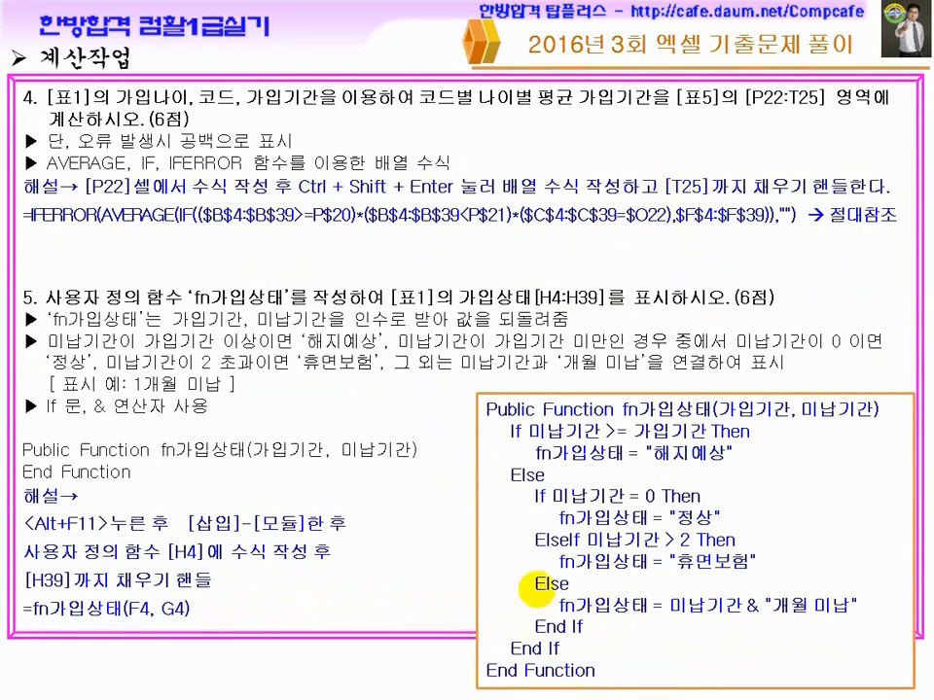
left_click(449, 424)
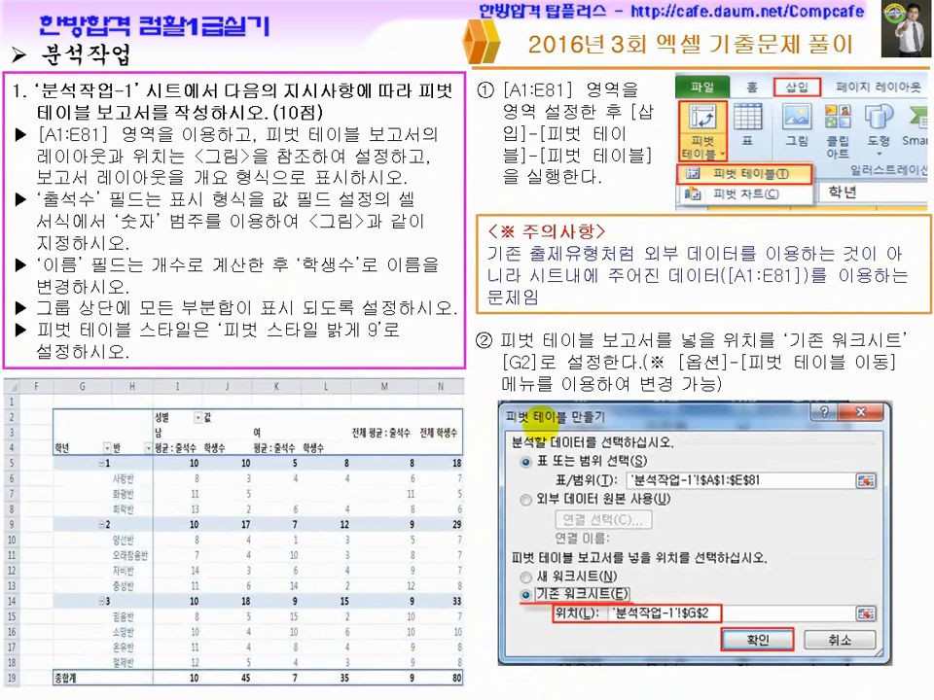
left_click(671, 284)
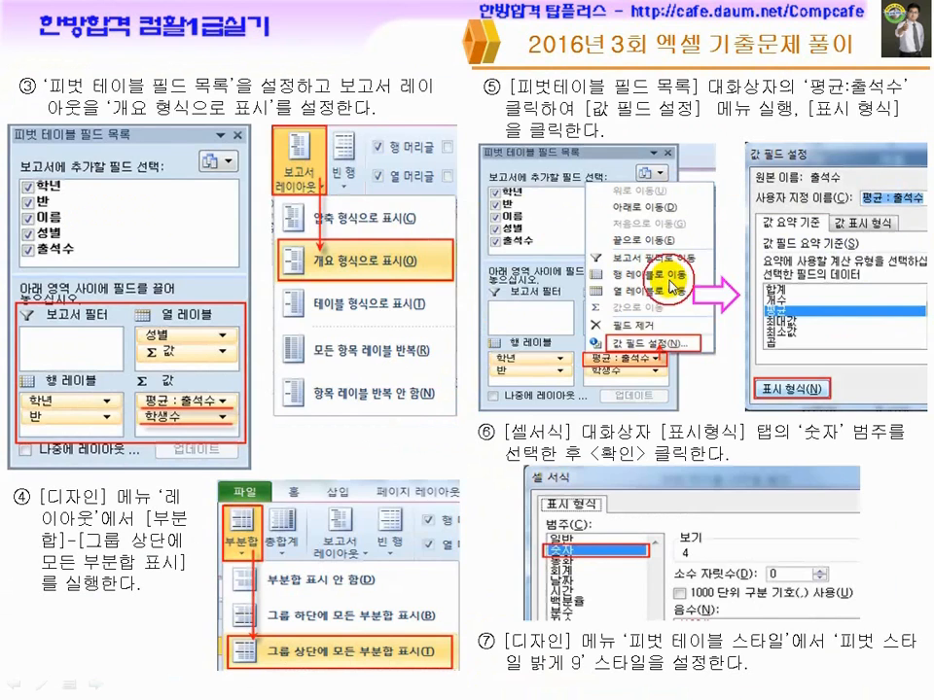
left_click(671, 284)
left_click(671, 284)
left_click(671, 284)
left_click(671, 284)
left_click(671, 284)
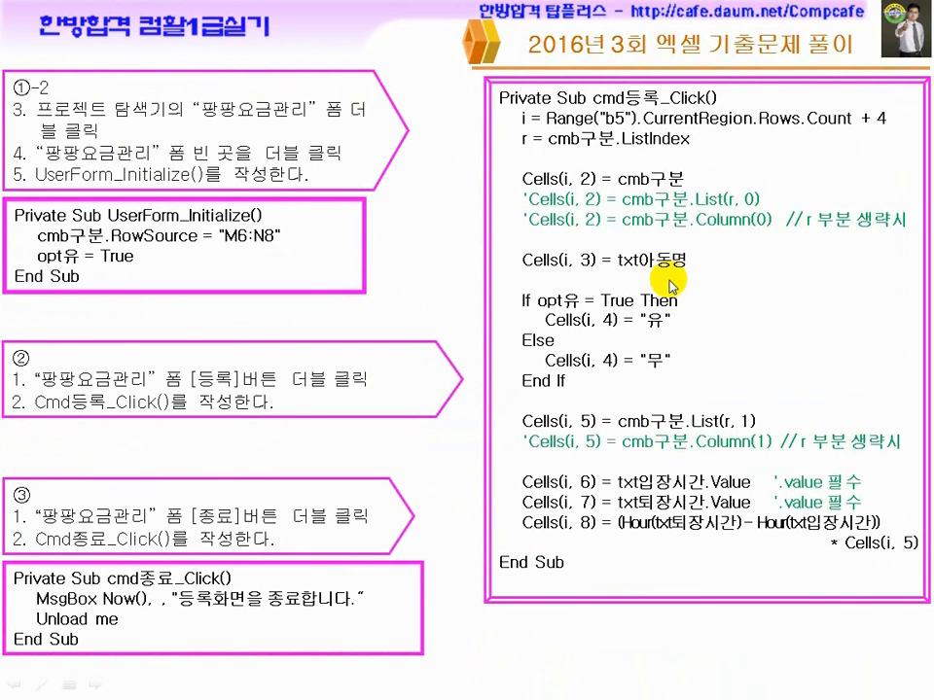
- Underline .Value in the txt입장시간 and txt퇴장시간 statements on the answer slide with the Pen tool
key("ctrl+p")
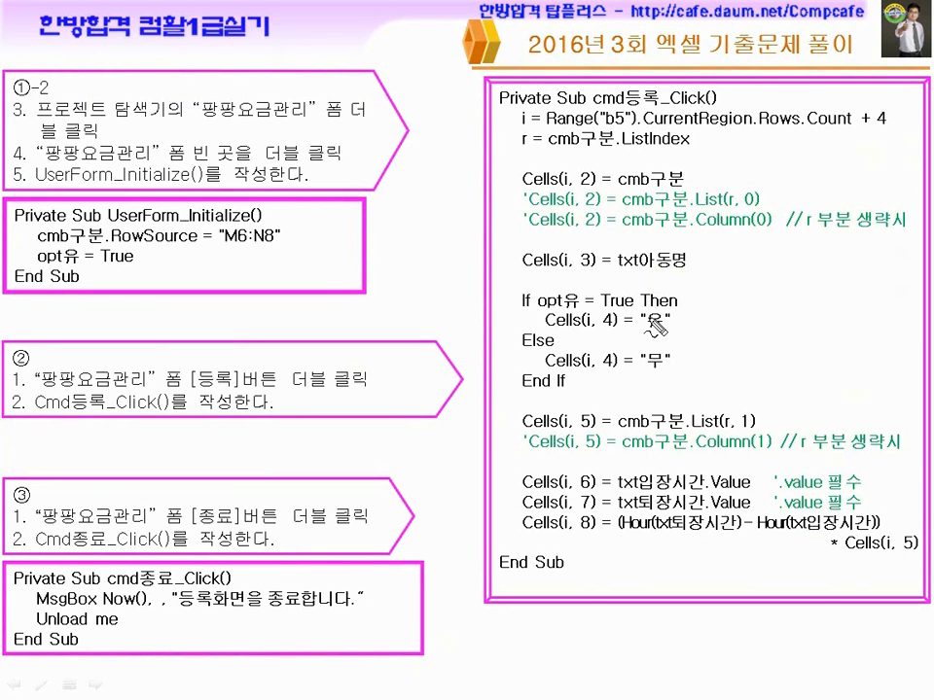
left_click_drag(712, 514, 750, 514)
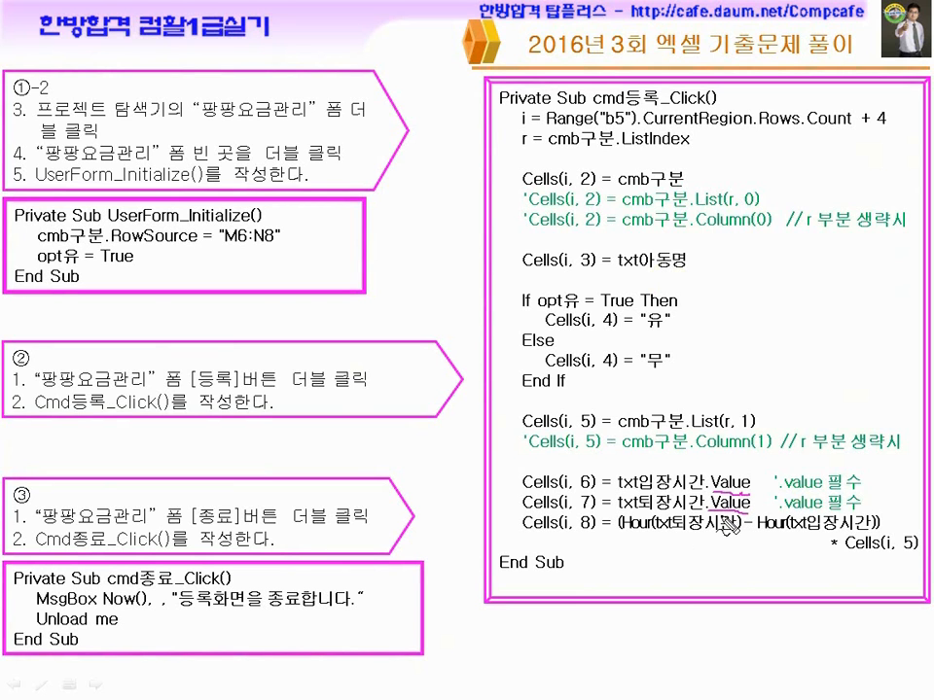
- Erase the pen marks from the answer slide and switch to the Excel workbook
key("e")
key("super")
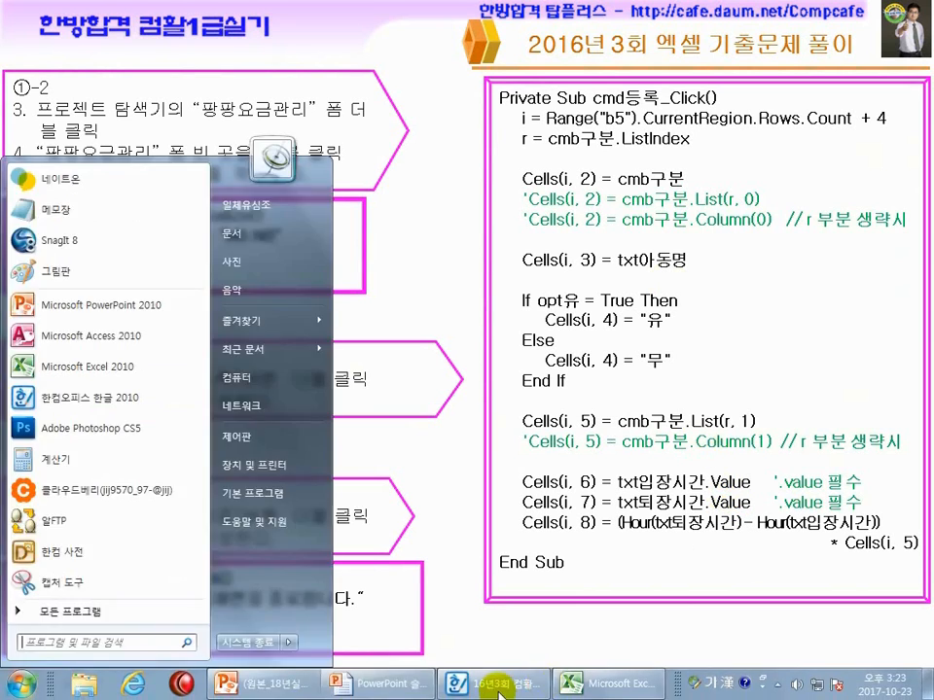
left_click(588, 686)
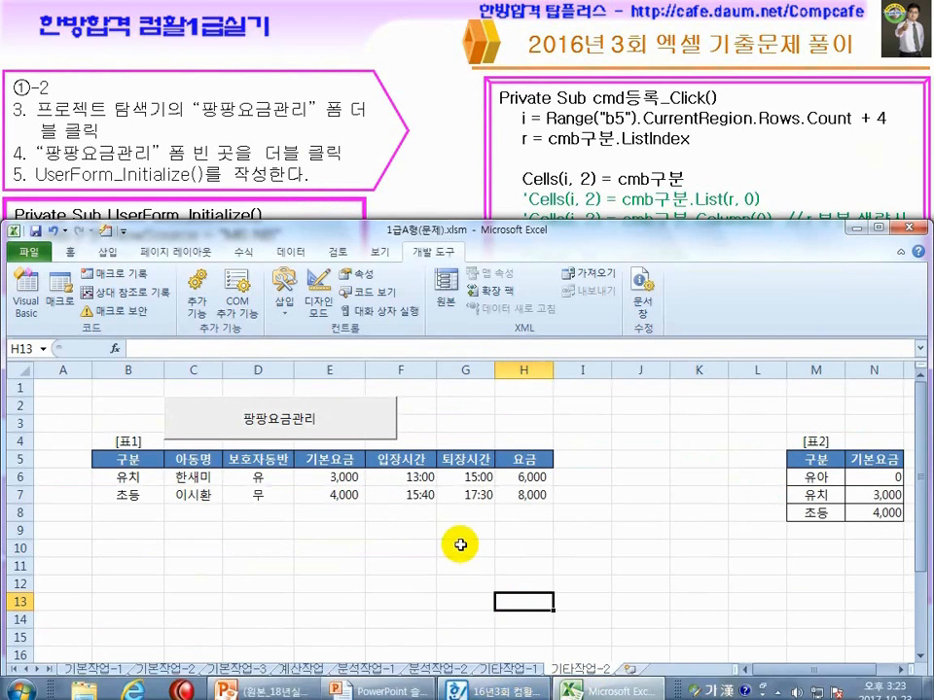
- Select the empty time cells F8:G8 and open the 팡팡요금관리 button's code in design mode
left_click_drag(396, 519, 451, 512)
left_click(319, 284)
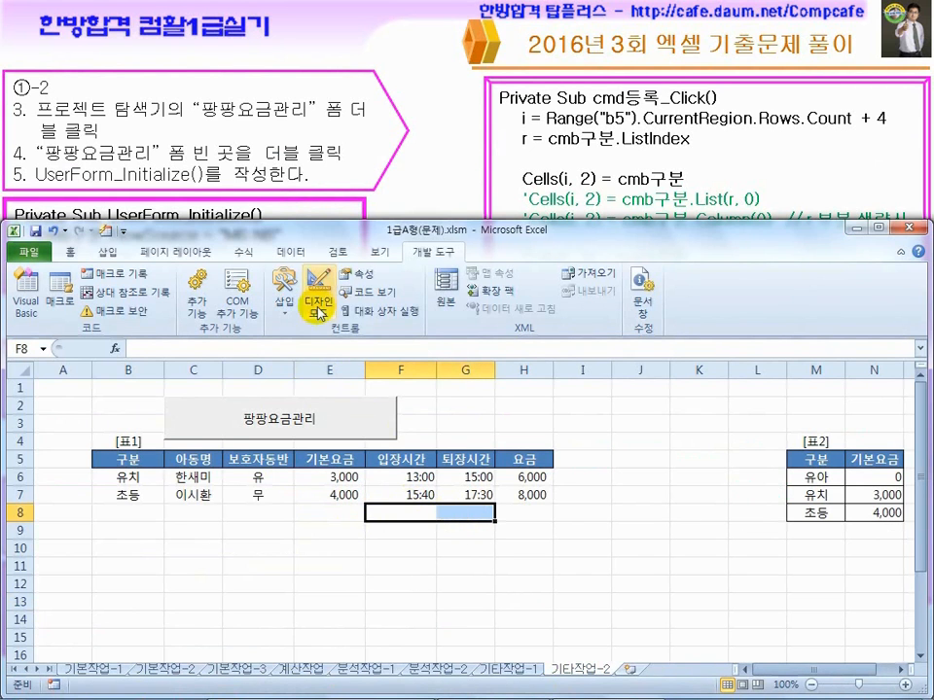
double_click(313, 420)
- Append .value to txt입장시간 in the Cells(i, 6) line and to txt퇴장시간 in the Cells(i, 7) line of cmd등록_Click
left_click(673, 551)
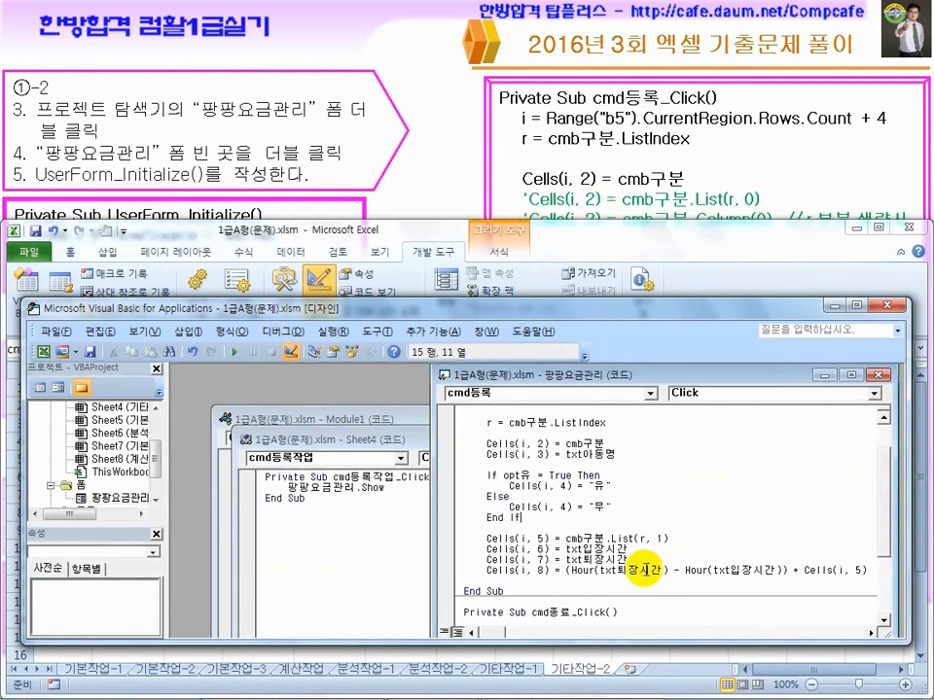
type(".")
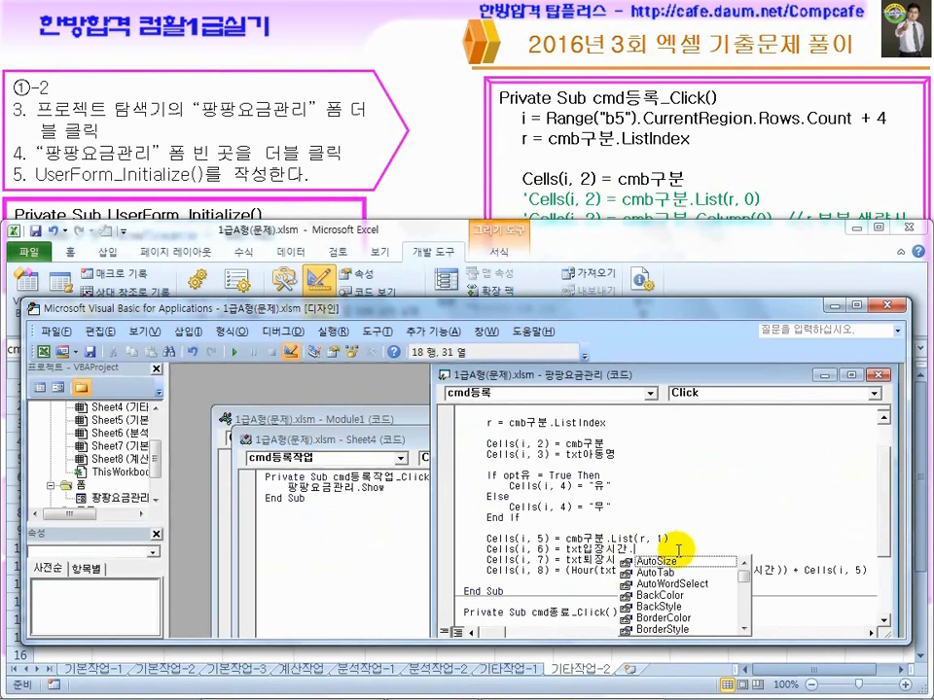
type("value")
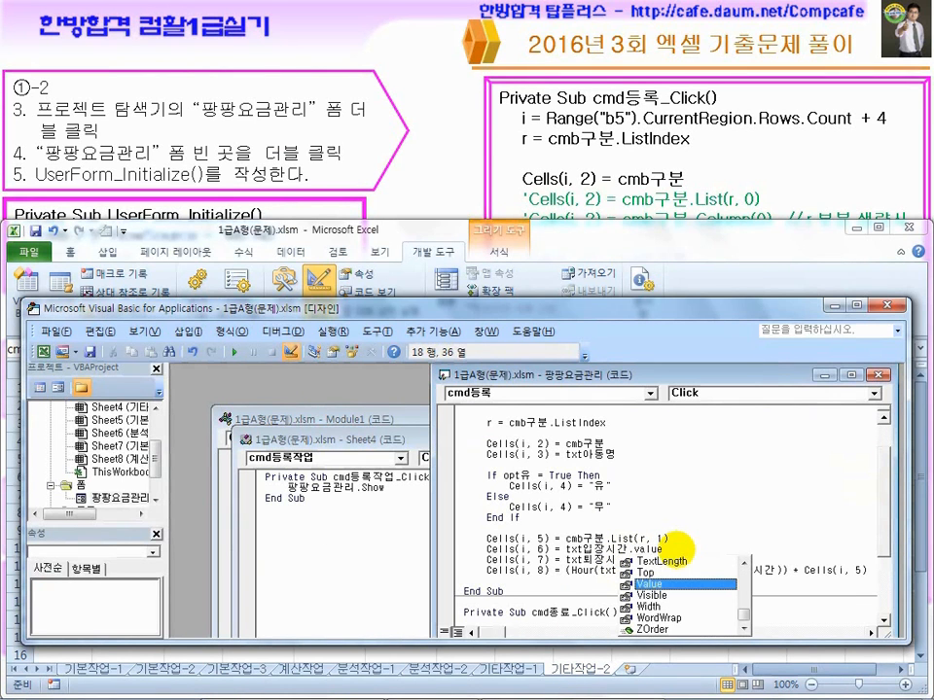
key("shift+Left")
key("shift+Left")
key("shift+Left")
key("shift+Left")
key("shift+Left")
key("shift+Left")
key("ctrl+c")
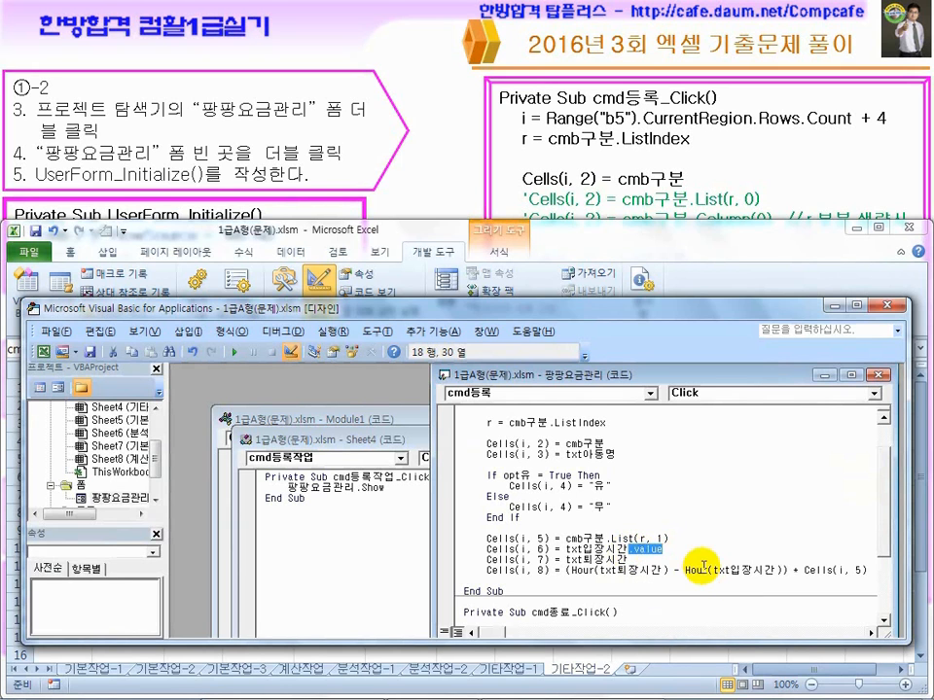
left_click(634, 560)
key("ctrl+v")
left_click(664, 592)
- Close the code editor, leave design mode and launch the 팡팡요금관리 form
left_click(885, 306)
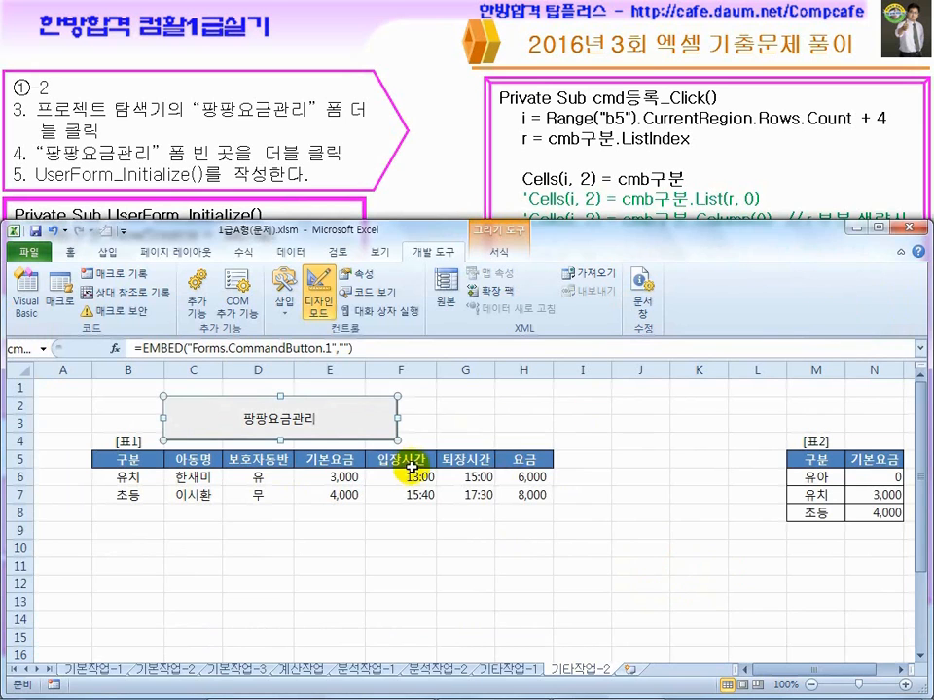
left_click(318, 284)
left_click(311, 419)
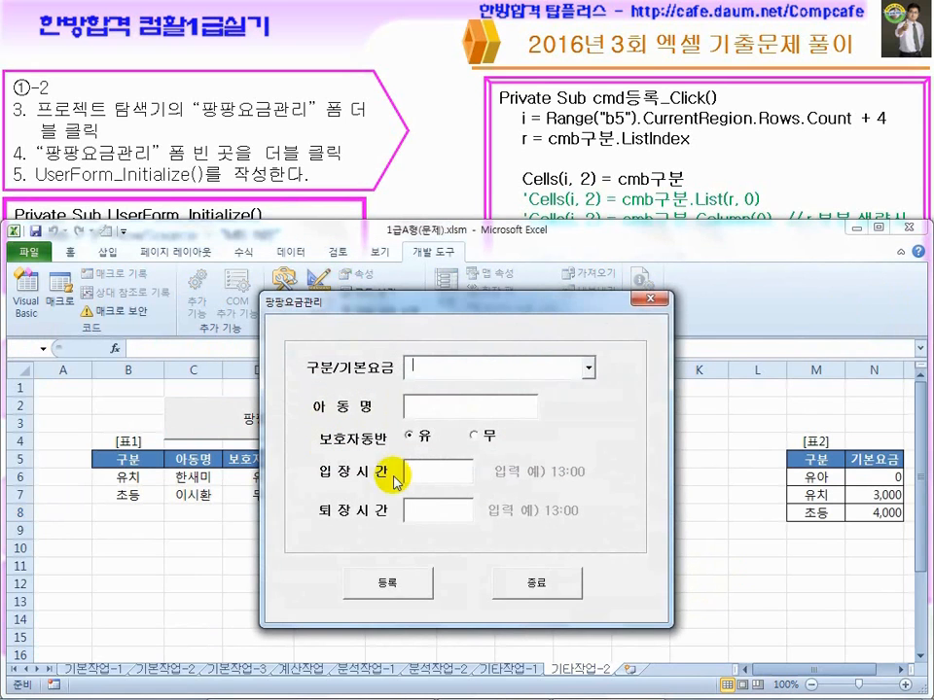
- Register a 초등 test record with a child's name, 입장시간 10:00 and 퇴장시간 15:00, keeping 보호자동반 at 유
left_click(587, 368)
left_click(546, 426)
left_click(433, 413)
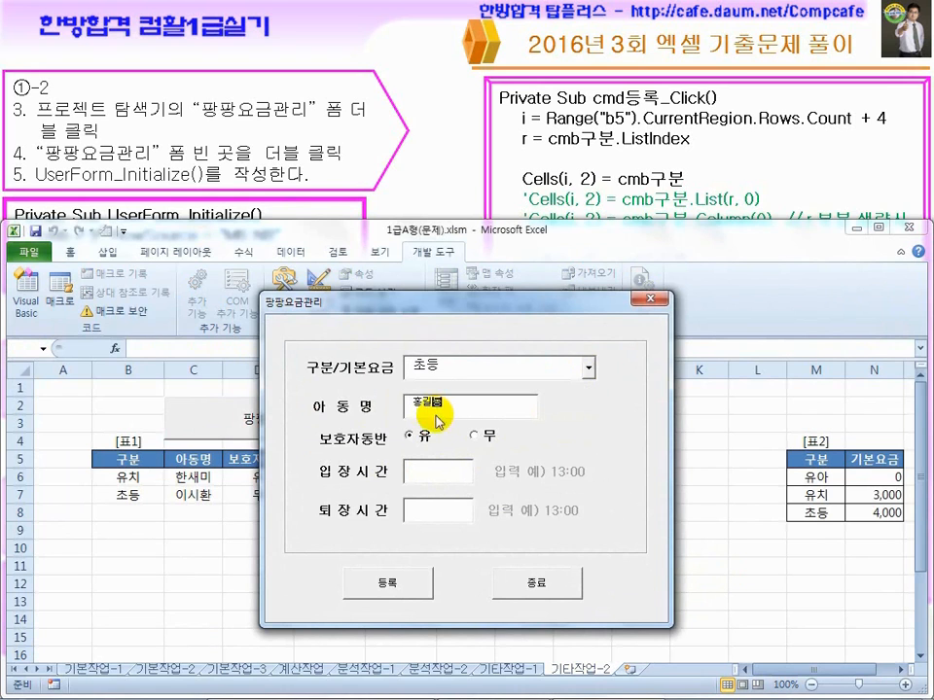
left_click(432, 471)
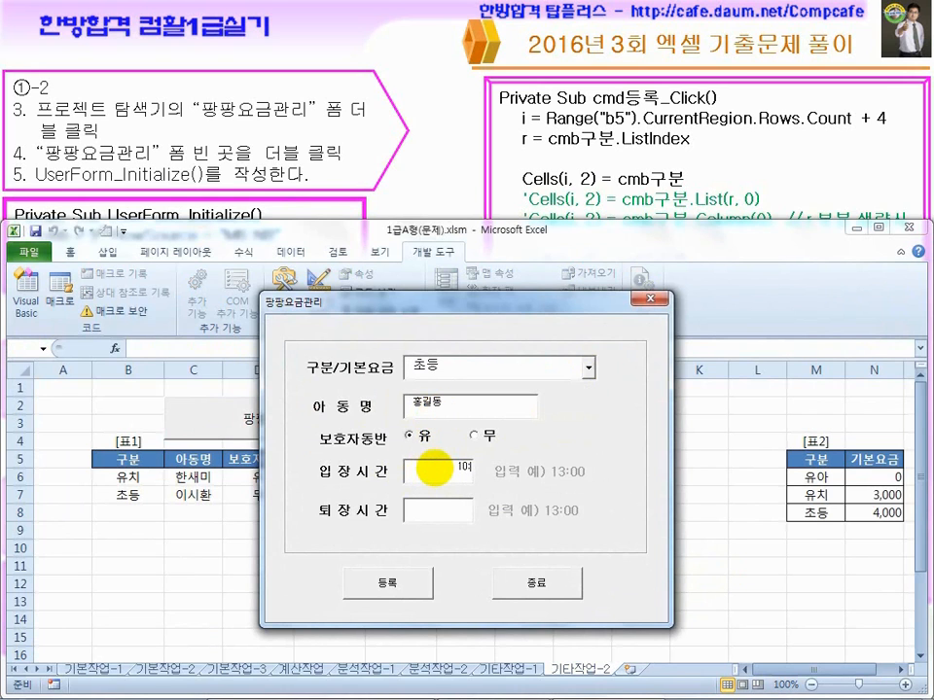
left_click(453, 509)
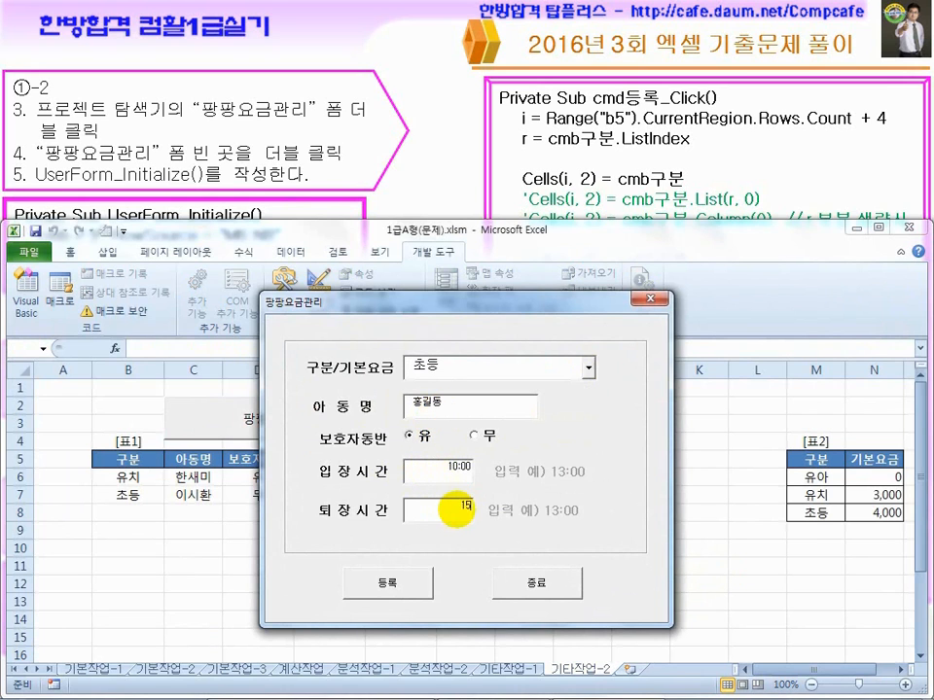
type("15:00")
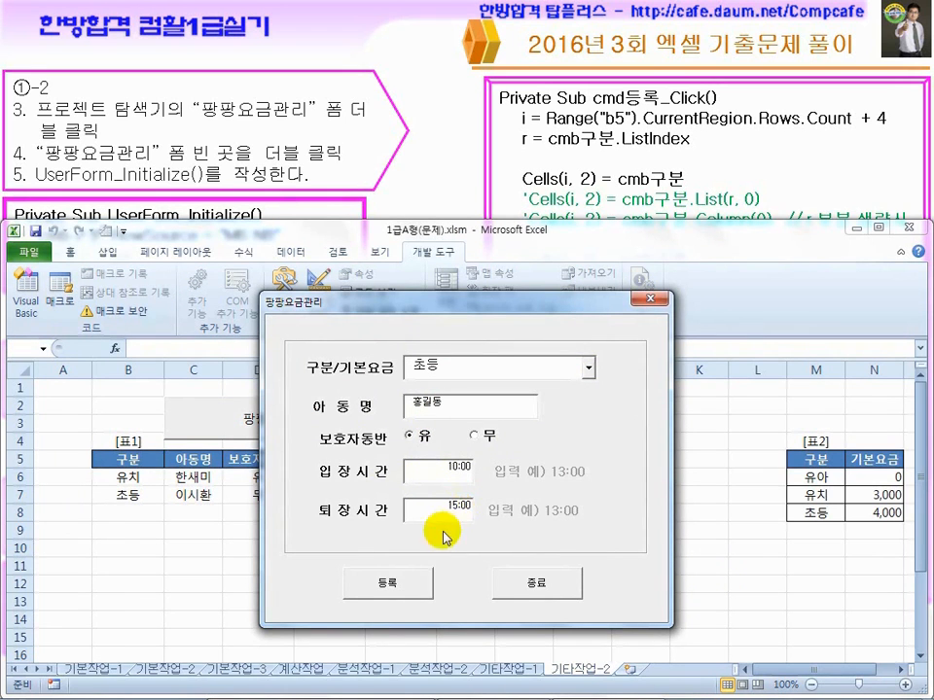
left_click(424, 588)
- Move the form off [표1] to check the new row, and end the form, accepting its closing message
left_click_drag(491, 306, 746, 212)
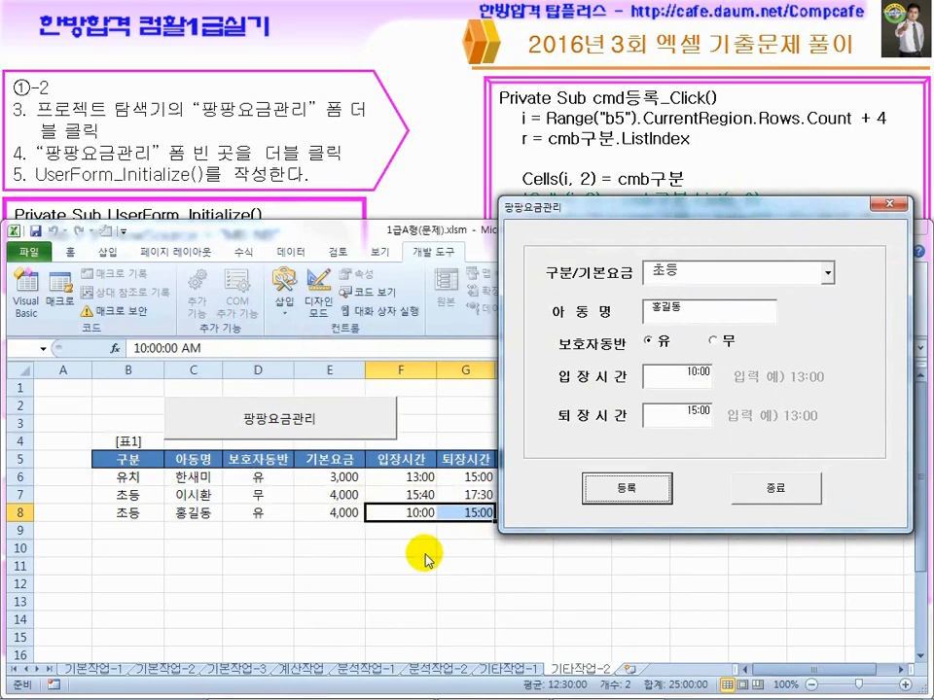
left_click(790, 490)
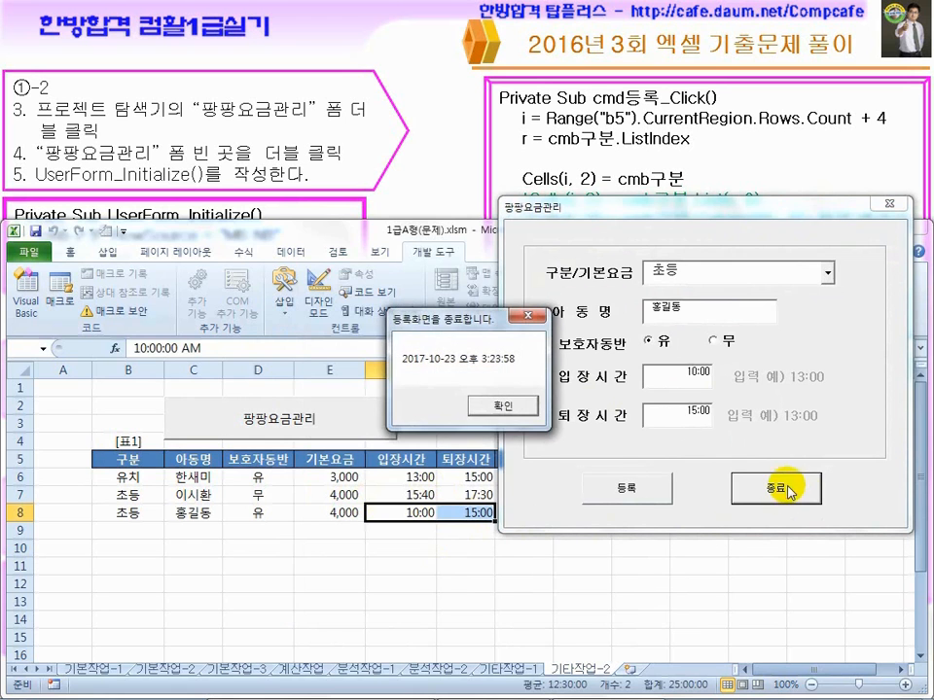
left_click(412, 399)
left_click(453, 580)
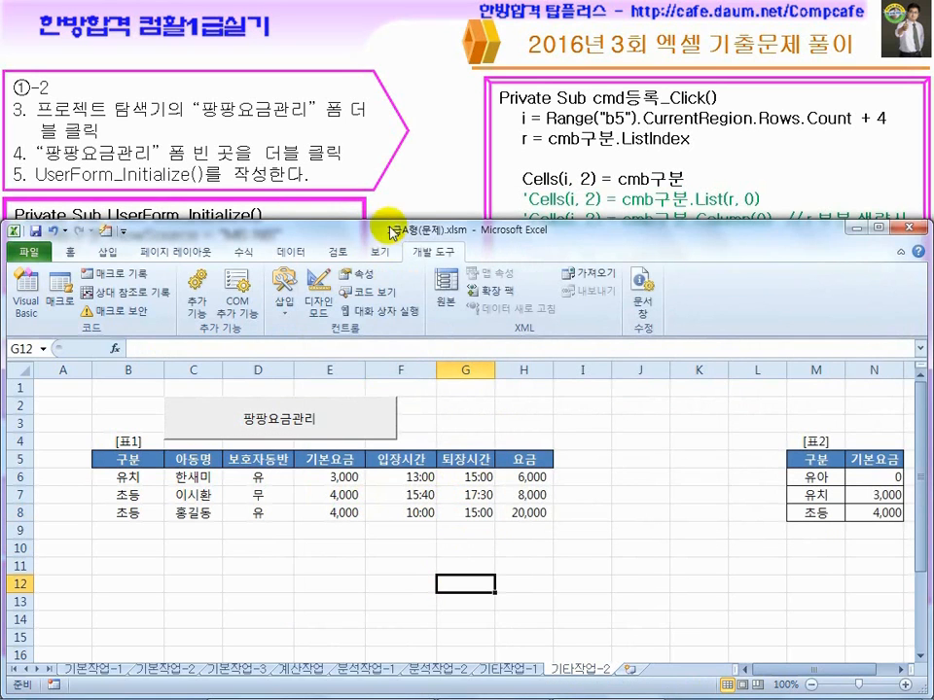
- Switch back to the slide show and mark the ListIndex, cmb구분, List(r, 0), Column(0) and List(r, 1) code with the Pen tool
left_click(416, 693)
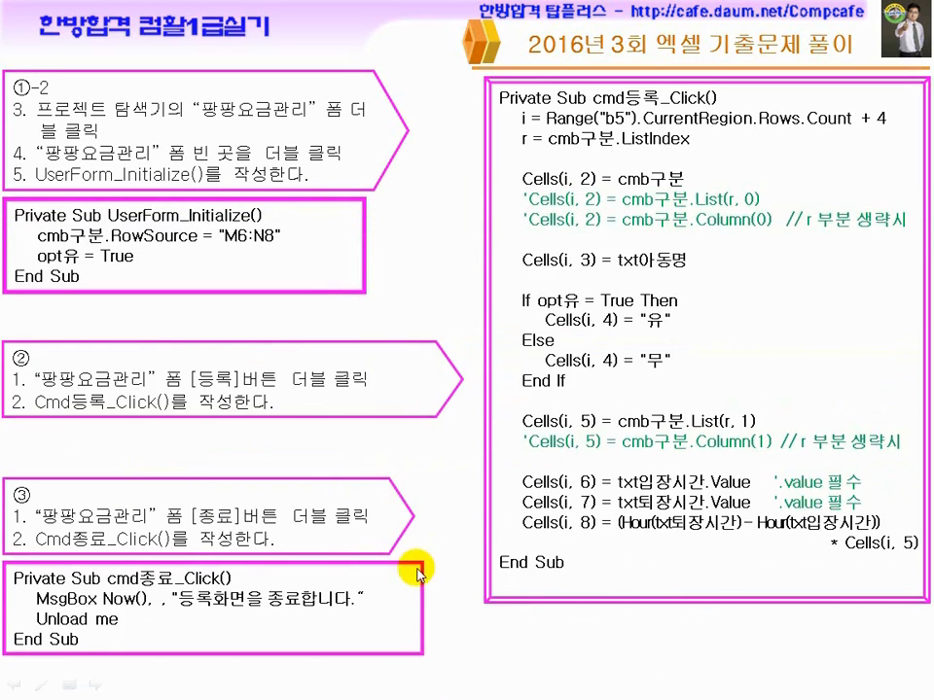
key("ctrl+p")
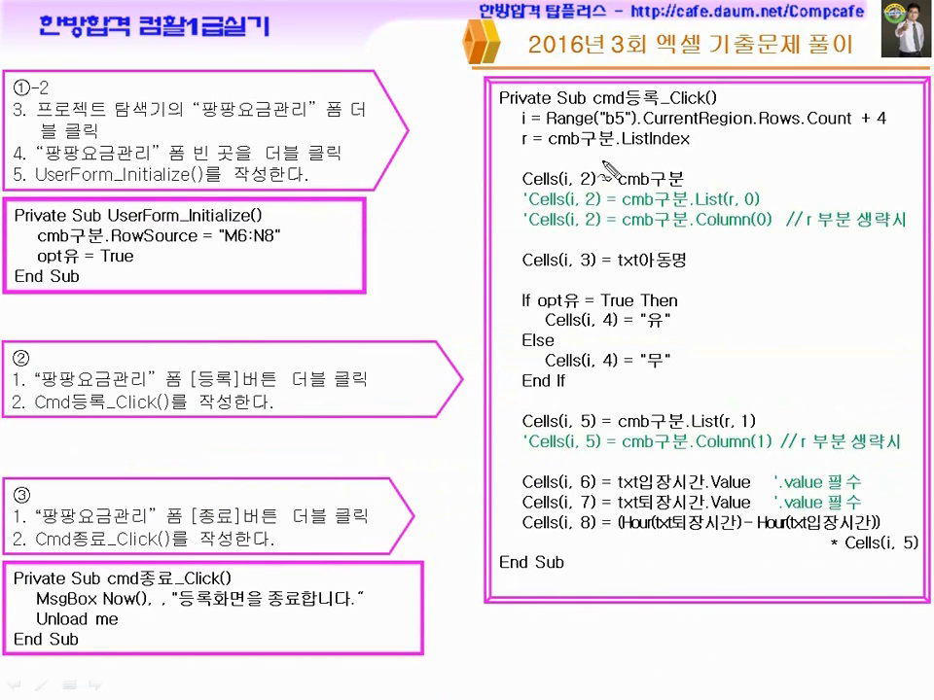
left_click_drag(548, 146, 669, 164)
mouse_move(551, 146)
left_mouse_down()
mouse_move(662, 165)
mouse_move(747, 230)
left_mouse_up()
left_click_drag(644, 185, 683, 190)
left_click_drag(651, 426, 741, 428)
mouse_move(510, 134)
left_mouse_down()
mouse_move(506, 146)
mouse_move(671, 160)
left_mouse_up()
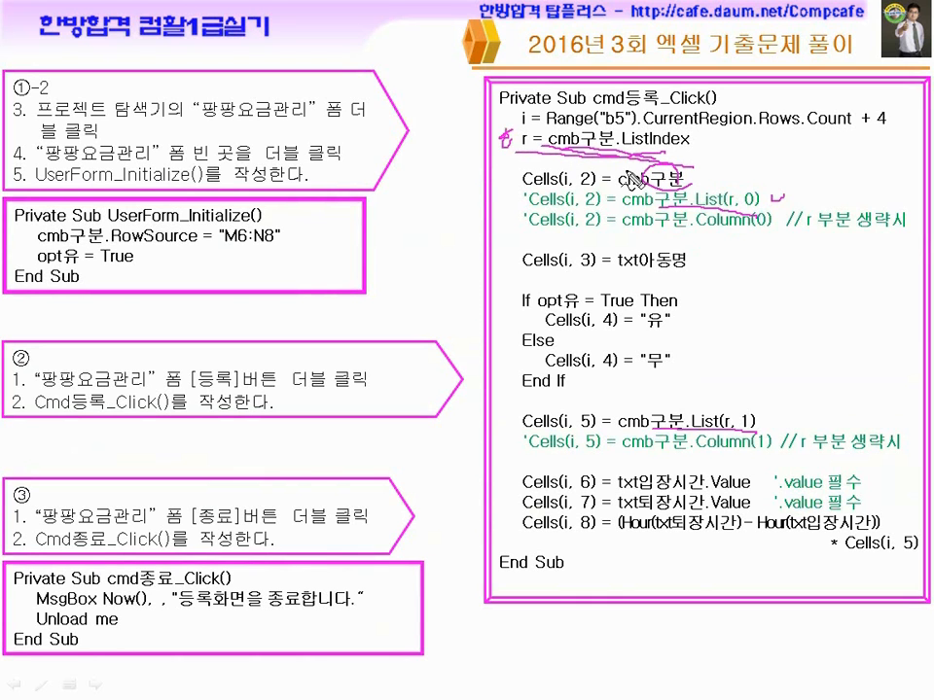
left_click_drag(524, 231, 751, 251)
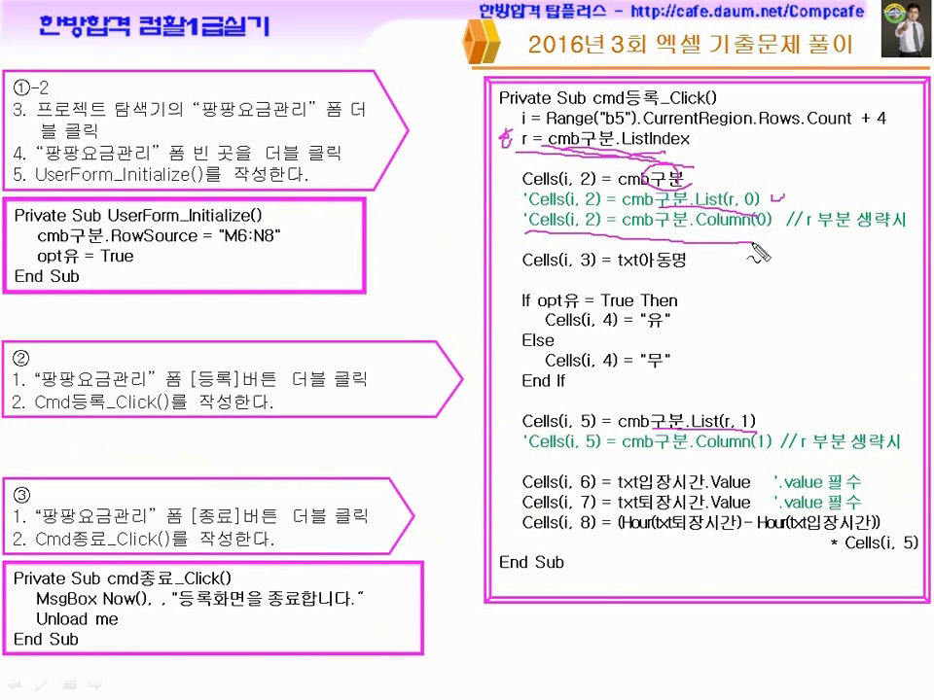
- Erase the pen marks and underline Column(0) in the commented Cells(i, 2) alternative
key("e")
left_click_drag(697, 229, 773, 234)
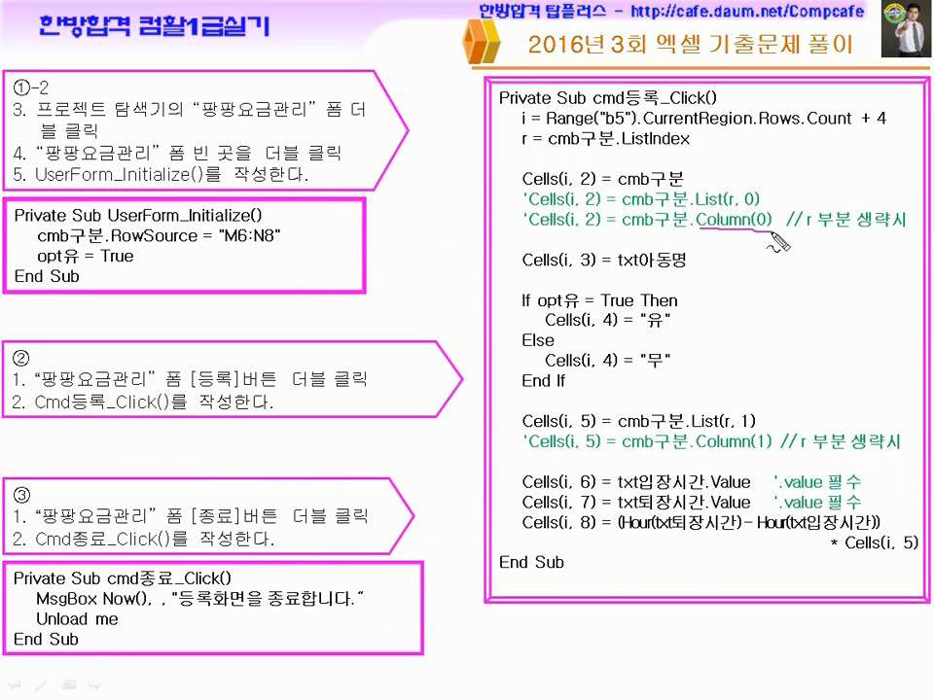